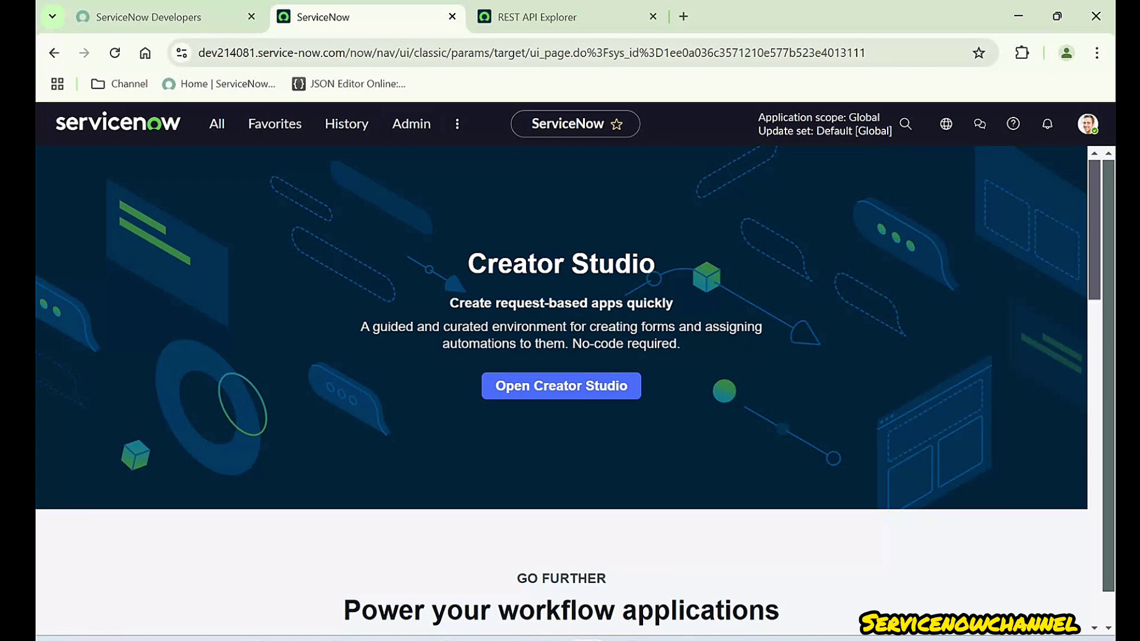
# - Replace the old REST API Explorer tab with a fresh one on the Table API's Update a record (PATCH) method
pyautogui.click(537, 17)
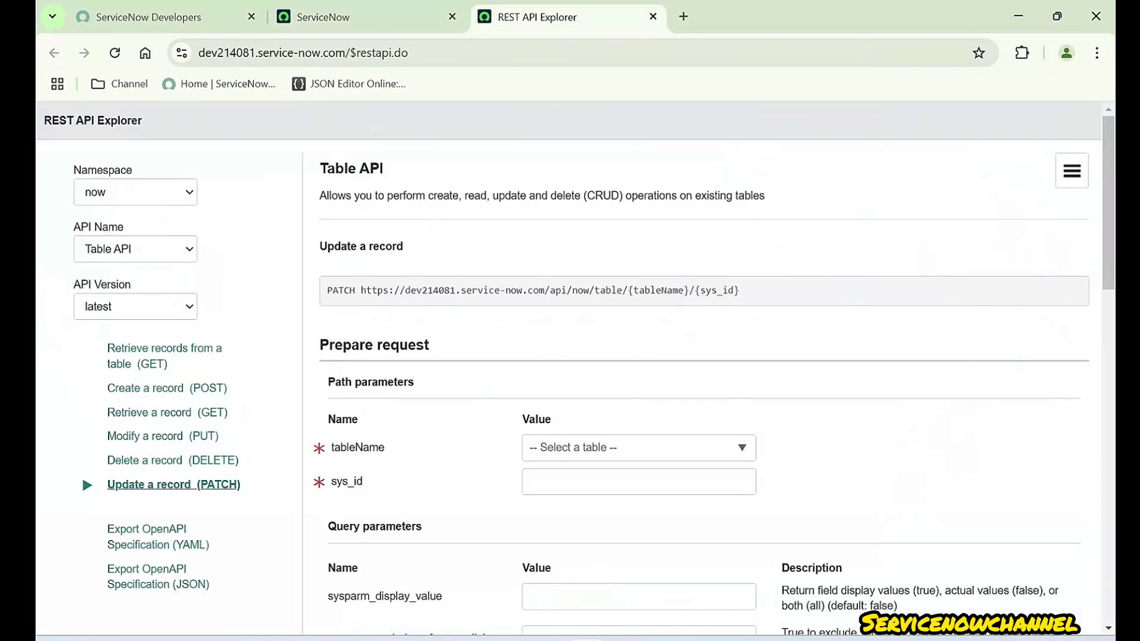
pyautogui.click(357, 17)
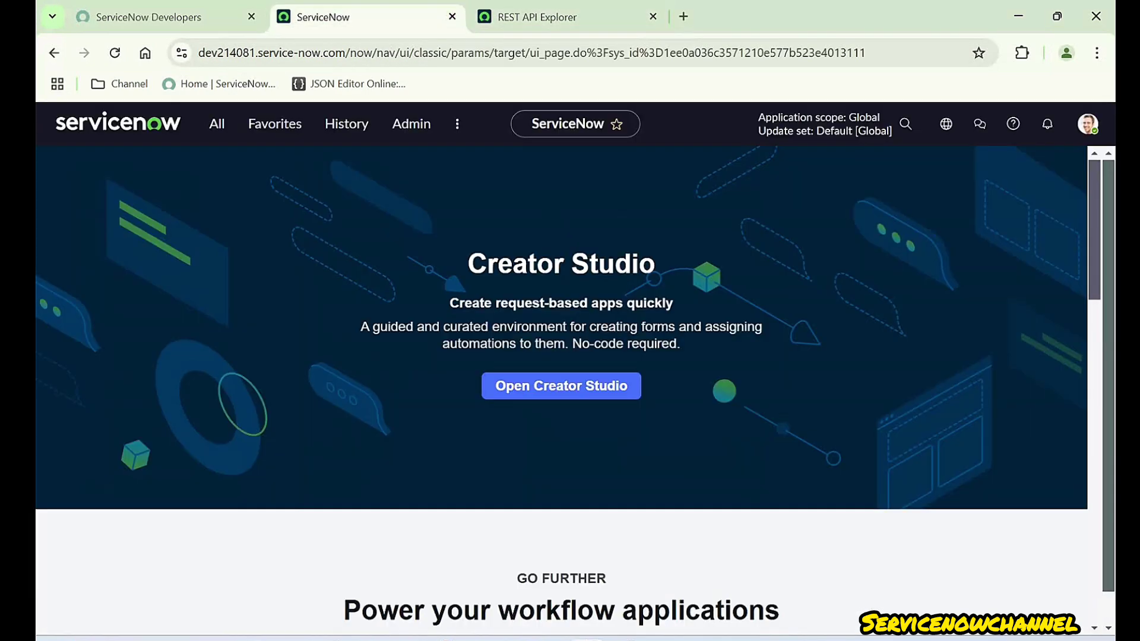
pyautogui.click(538, 17)
pyautogui.click(652, 16)
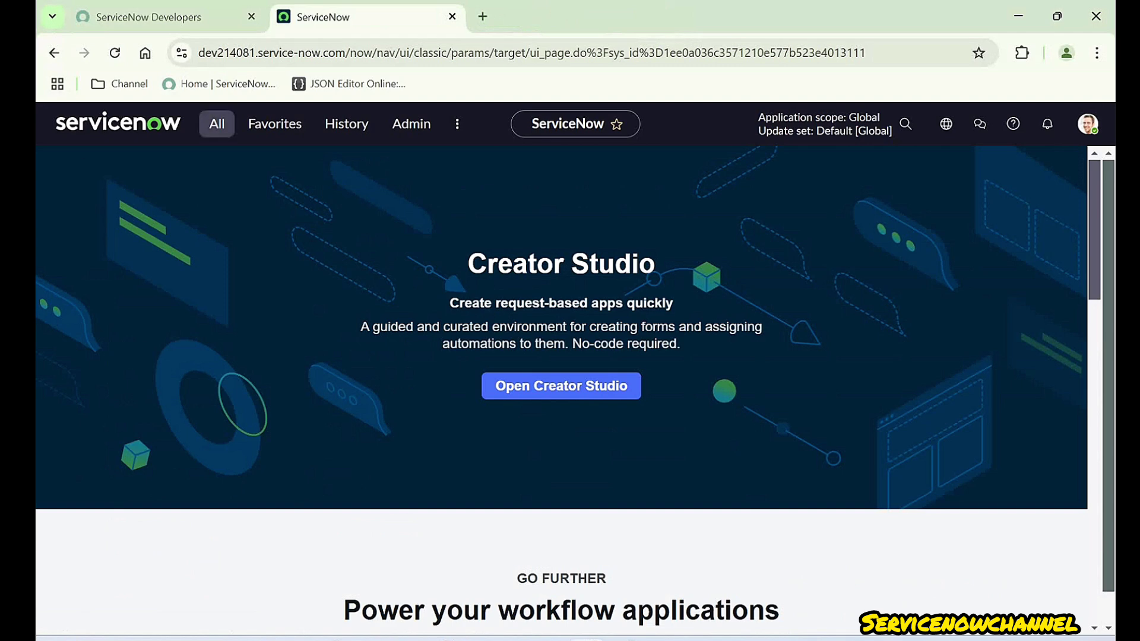
pyautogui.click(217, 123)
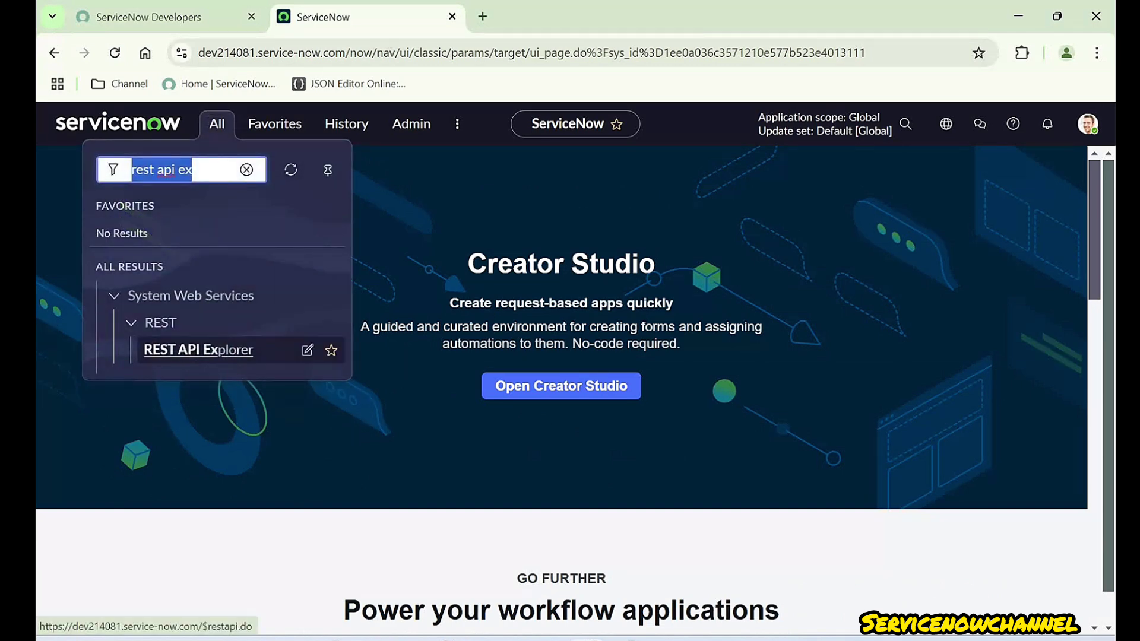
pyautogui.click(198, 350)
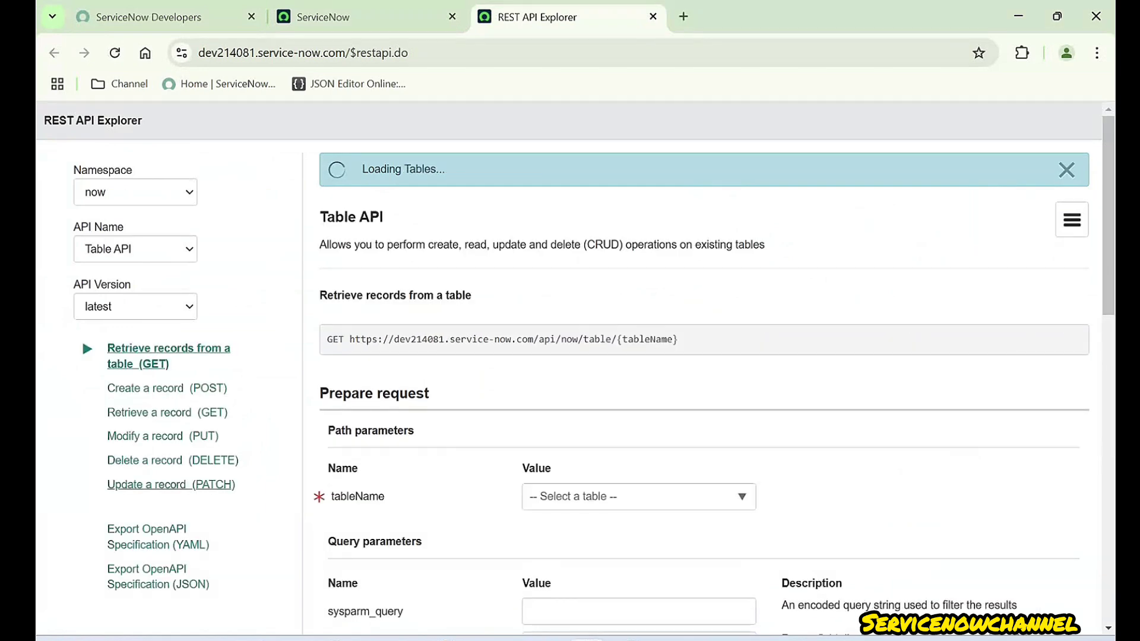
pyautogui.click(171, 485)
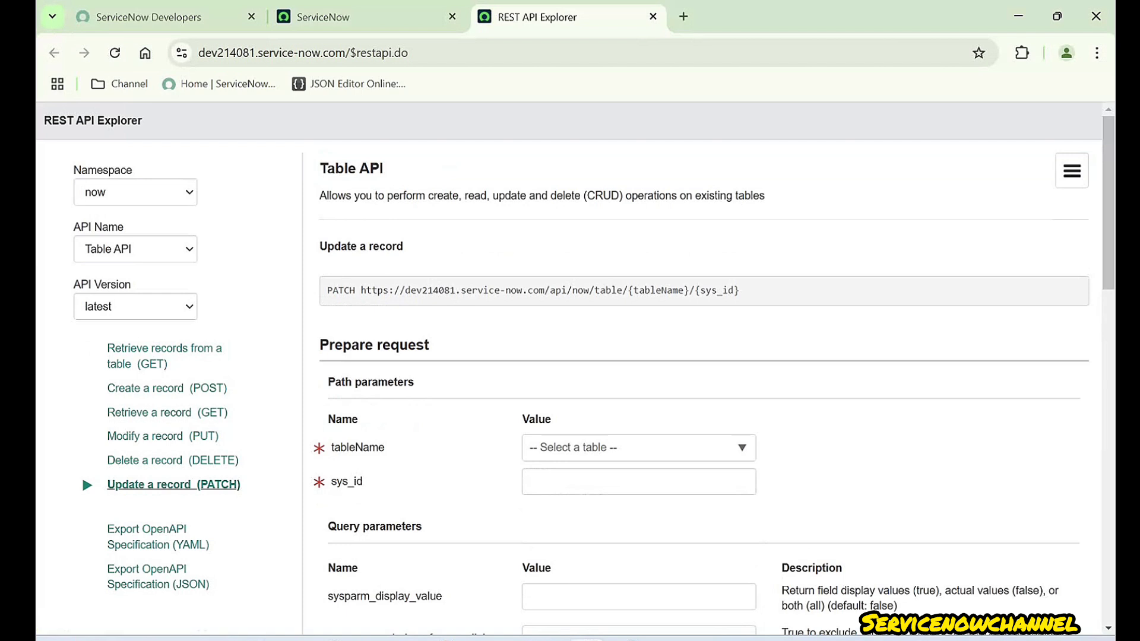
# - Review the PATCH endpoint URL, highlighting its dev214081 instance name
pyautogui.moveTo(328, 291); pyautogui.dragTo(739, 290)
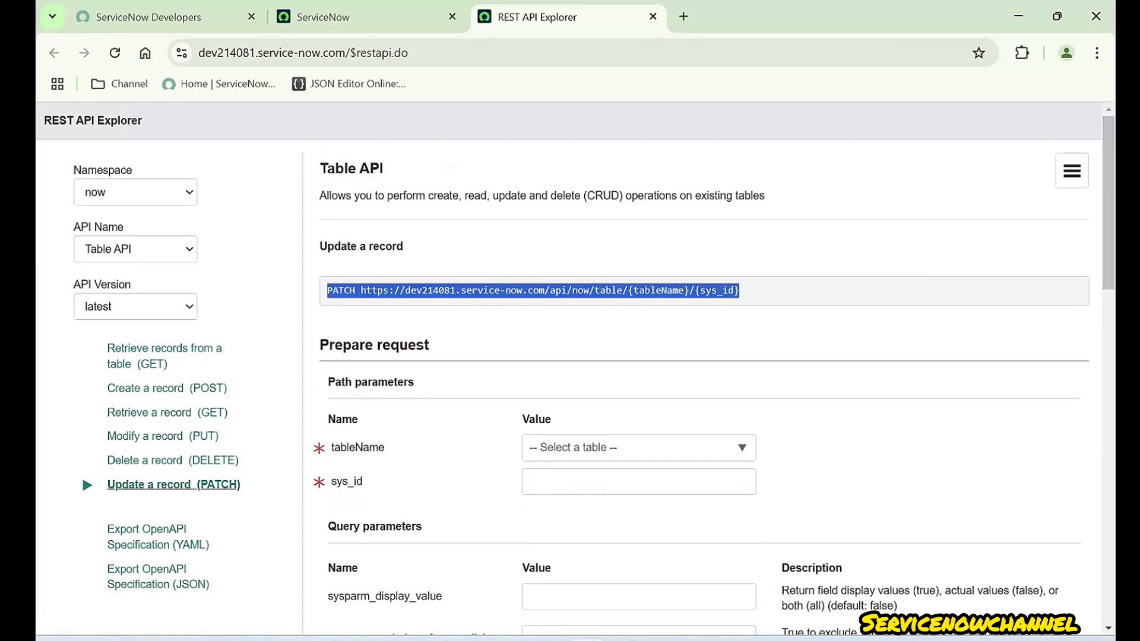
pyautogui.tripleClick(536, 290)
pyautogui.scroll(-1, 536, 290)
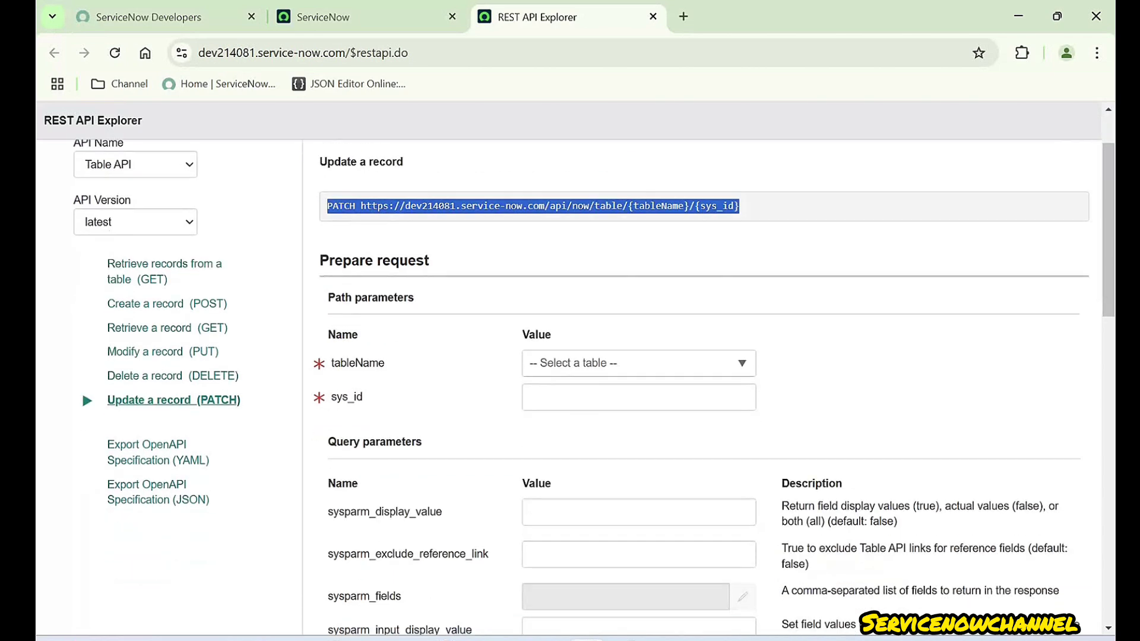
pyautogui.scroll(1, 430, 290)
pyautogui.doubleClick(430, 290)
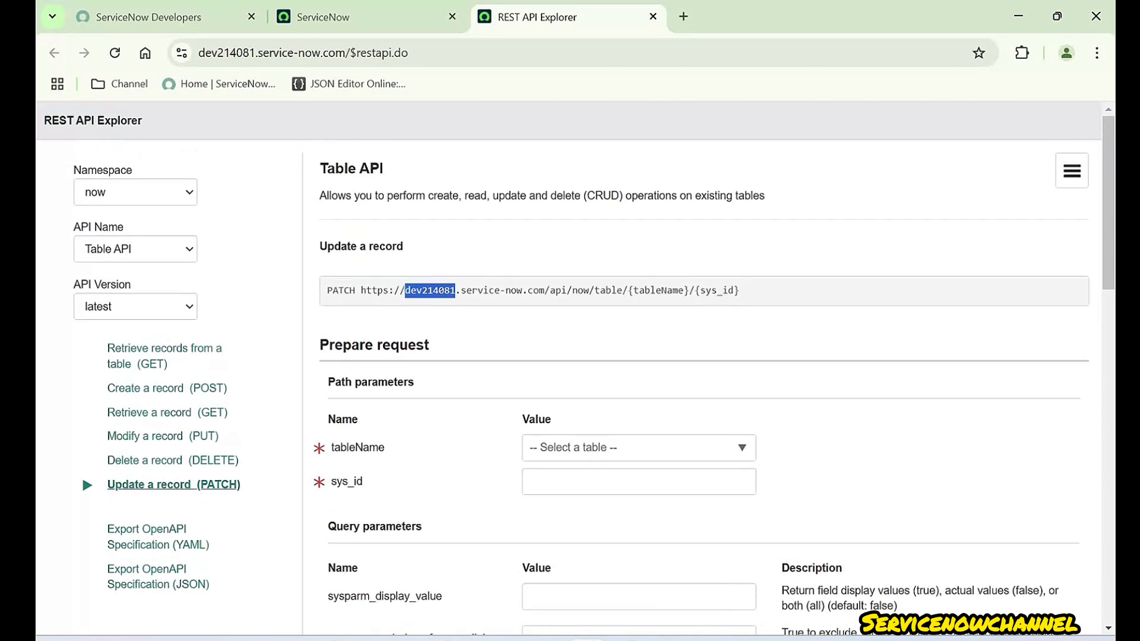
pyautogui.scroll(-1, 430, 290)
pyautogui.moveTo(320, 260); pyautogui.dragTo(391, 260)
# - Set the PATCH request's tableName to Incident (incident)
pyautogui.click(391, 261)
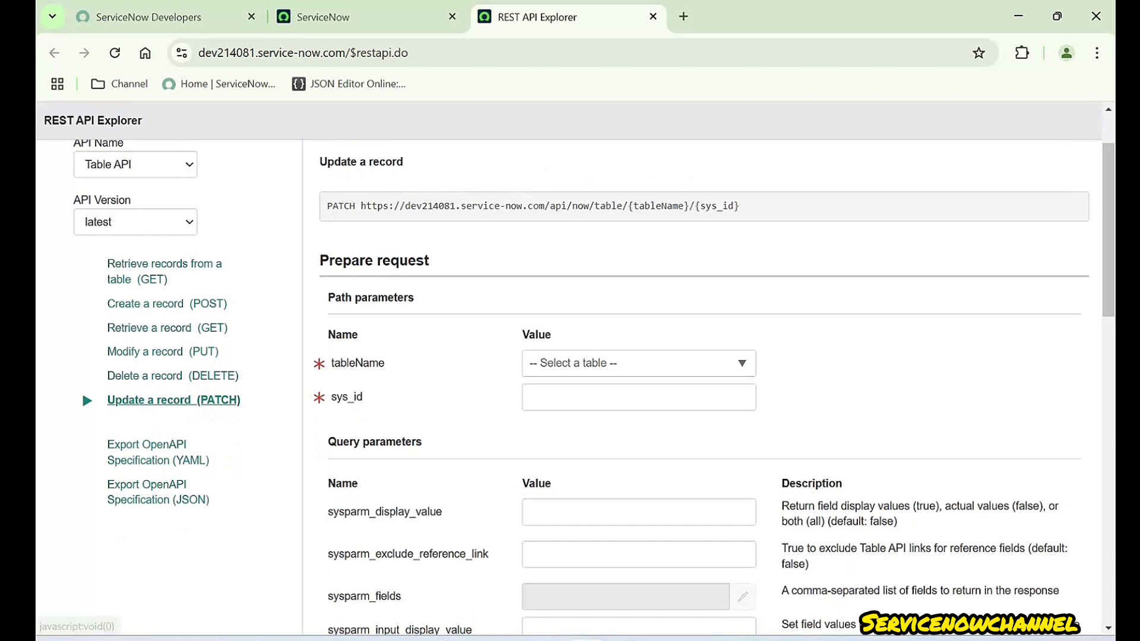
pyautogui.click(630, 363)
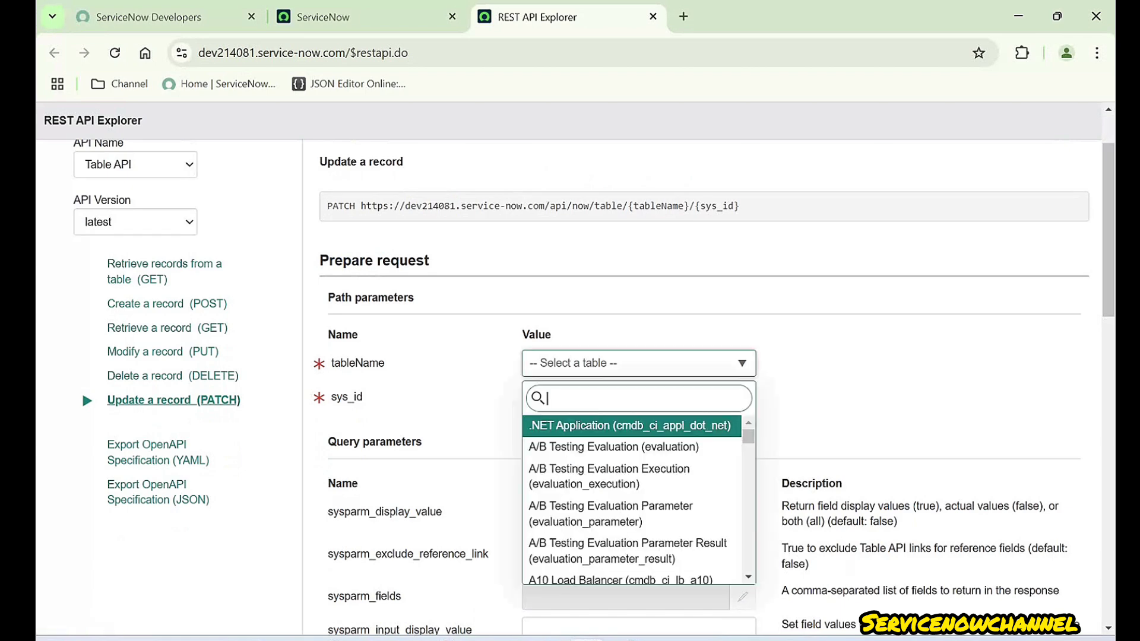
pyautogui.write('incident')
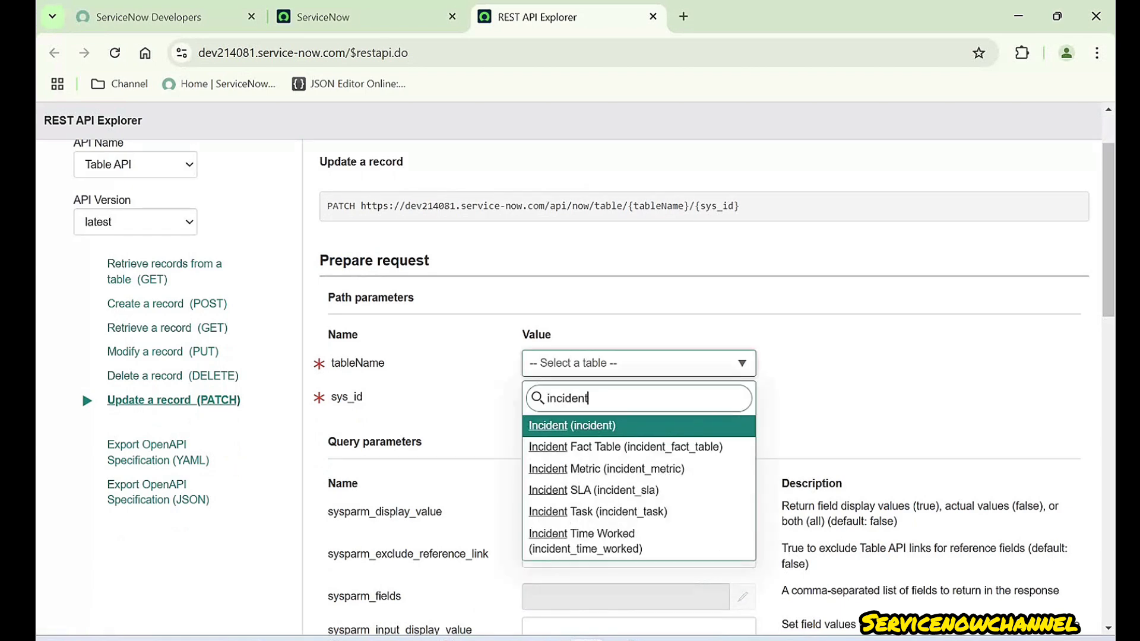
pyautogui.press('Return')
# - Open the incident list with incident.LIST, then locate the request's sys_id parameter
pyautogui.click(356, 17)
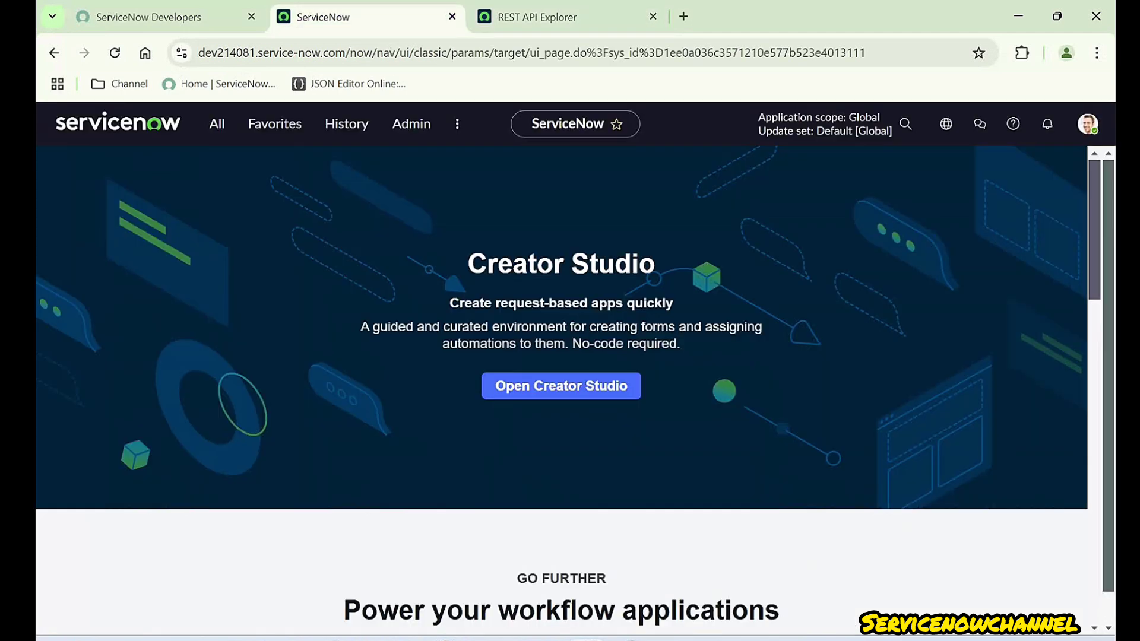
pyautogui.click(217, 124)
pyautogui.write('i')
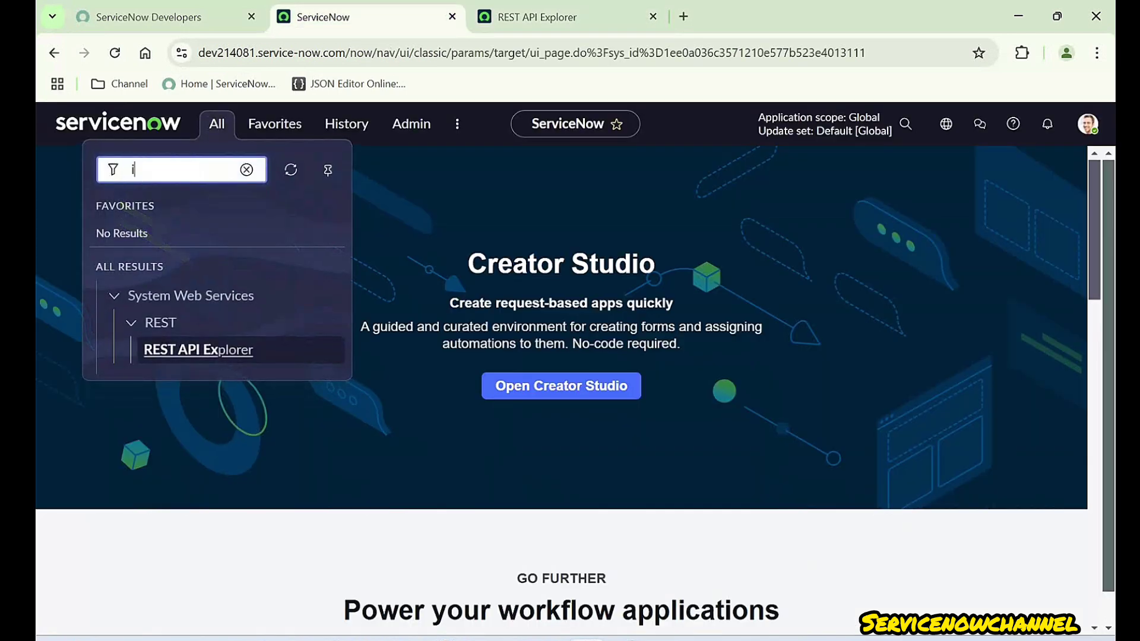
pyautogui.write('ncident.LIS')
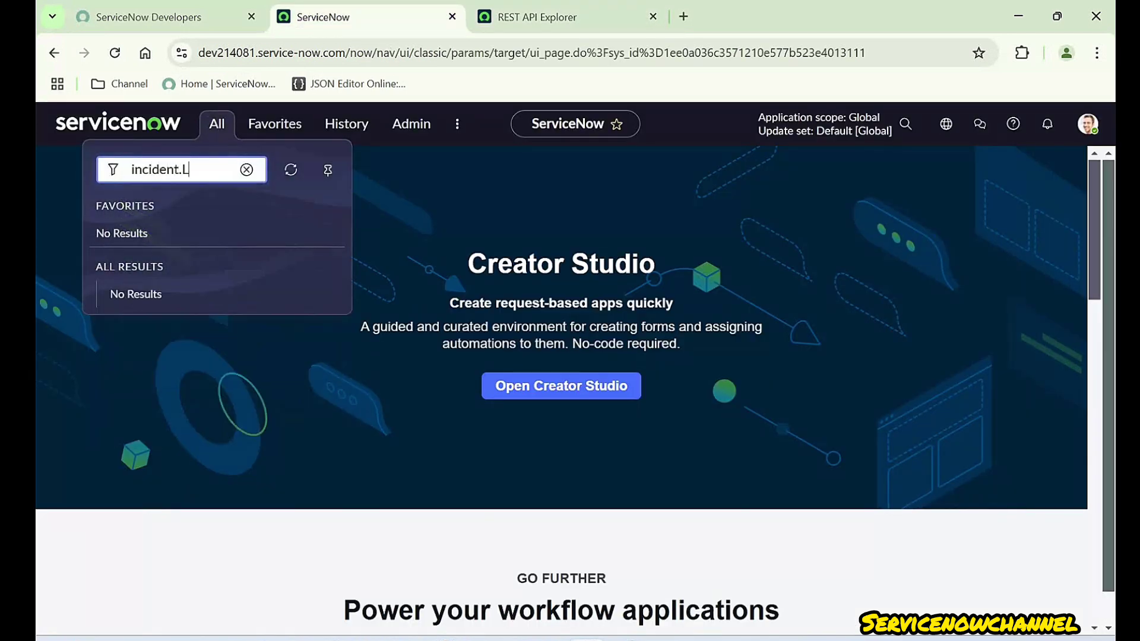
pyautogui.write('T')
pyautogui.press('Return')
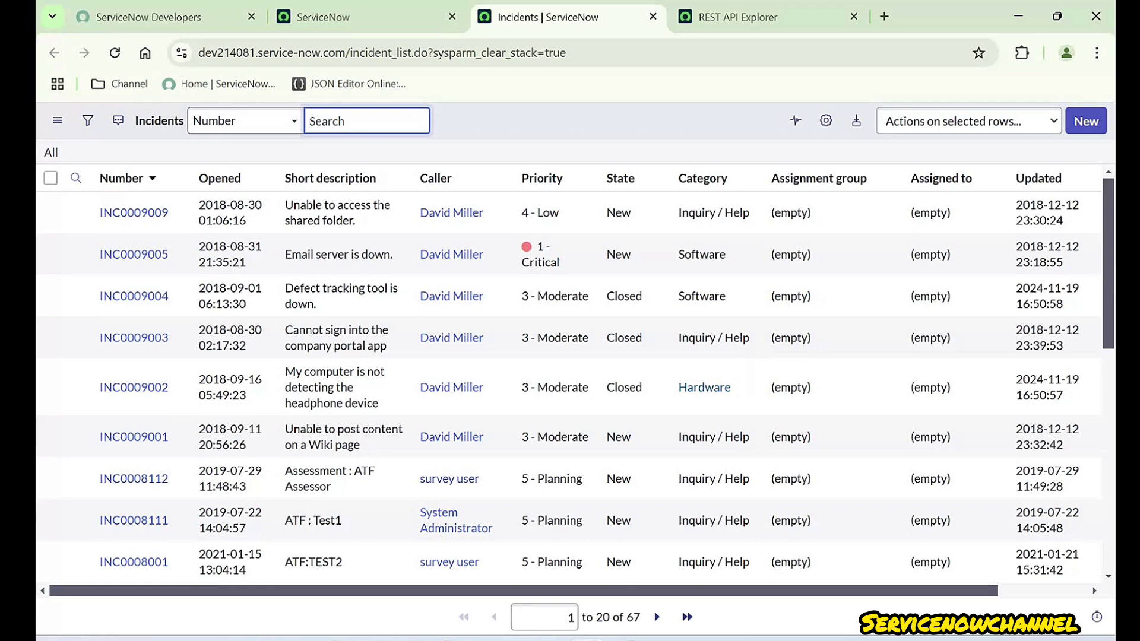
pyautogui.hotkey('ctrl', 'Tab')
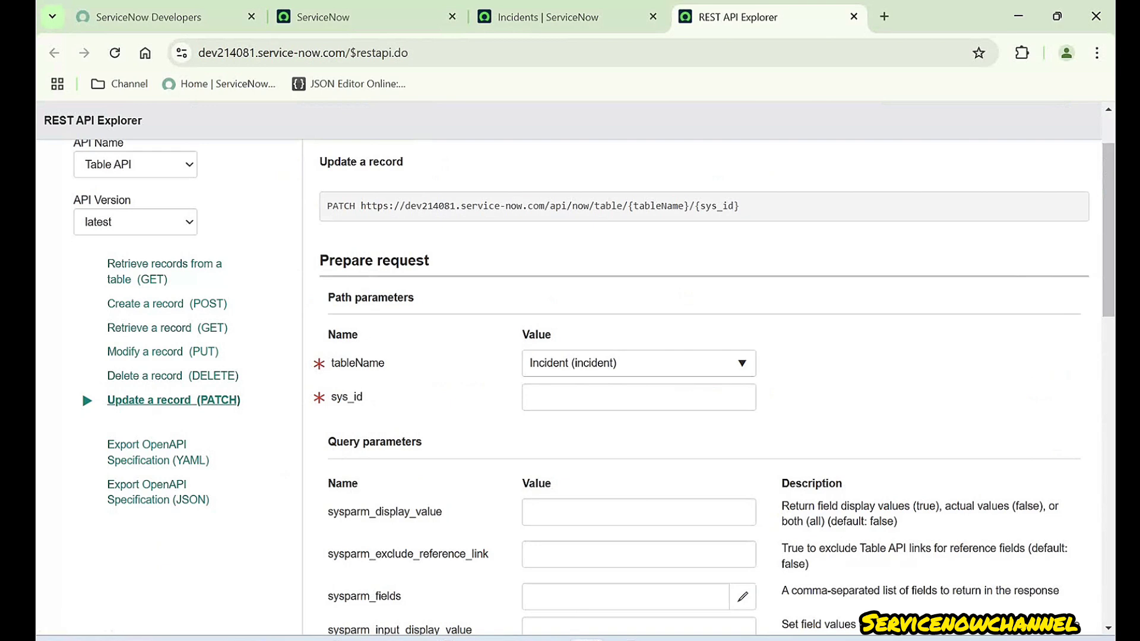
pyautogui.moveTo(363, 397); pyautogui.dragTo(331, 397)
# - Page the incident list to records 21 to 40 and open INC0000030
pyautogui.click(409, 397)
pyautogui.click(547, 17)
pyautogui.scroll(-7, 350, 285)
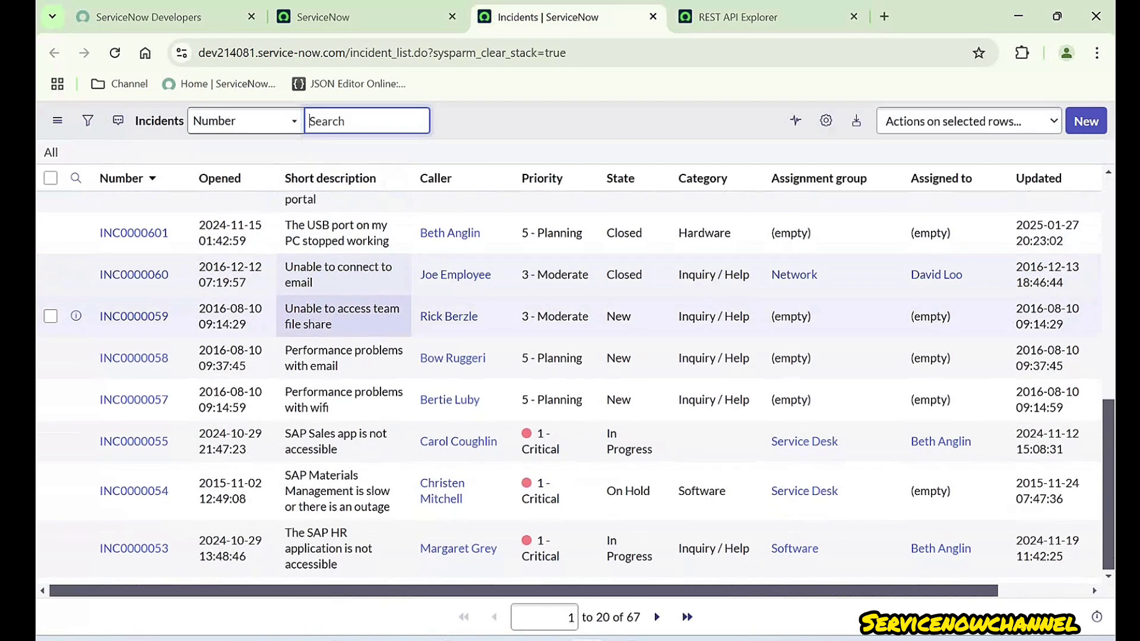
pyautogui.click(656, 617)
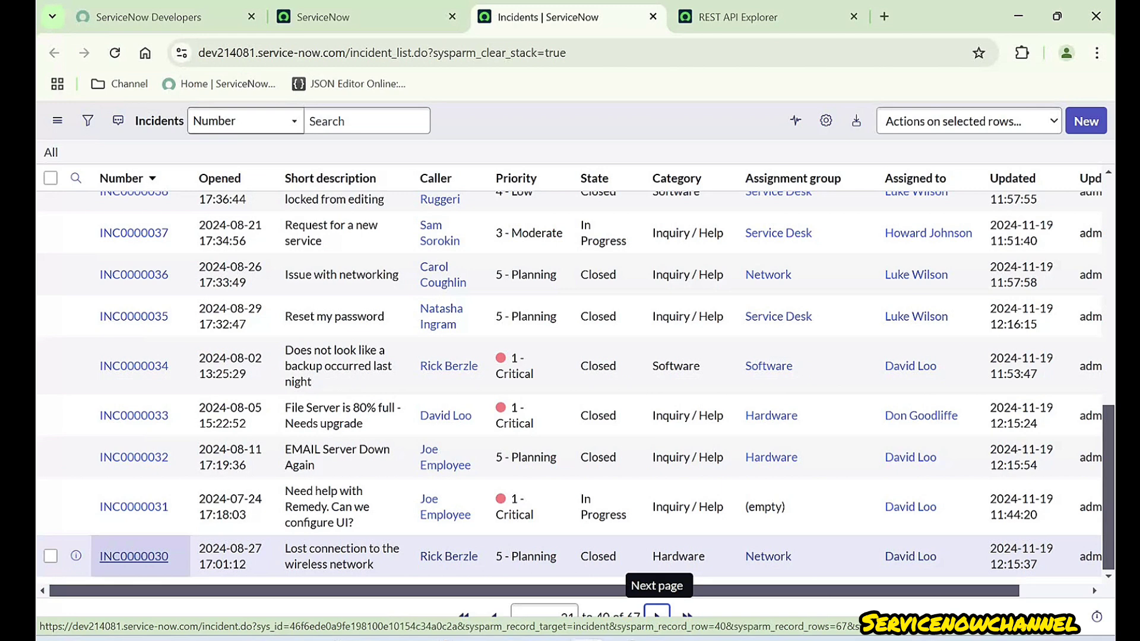
pyautogui.keyDown('ctrl'); pyautogui.click(133, 556); pyautogui.keyUp('ctrl')
# - Open INC0000030's form and try several spots on its header for the form context menu
pyautogui.click(668, 18)
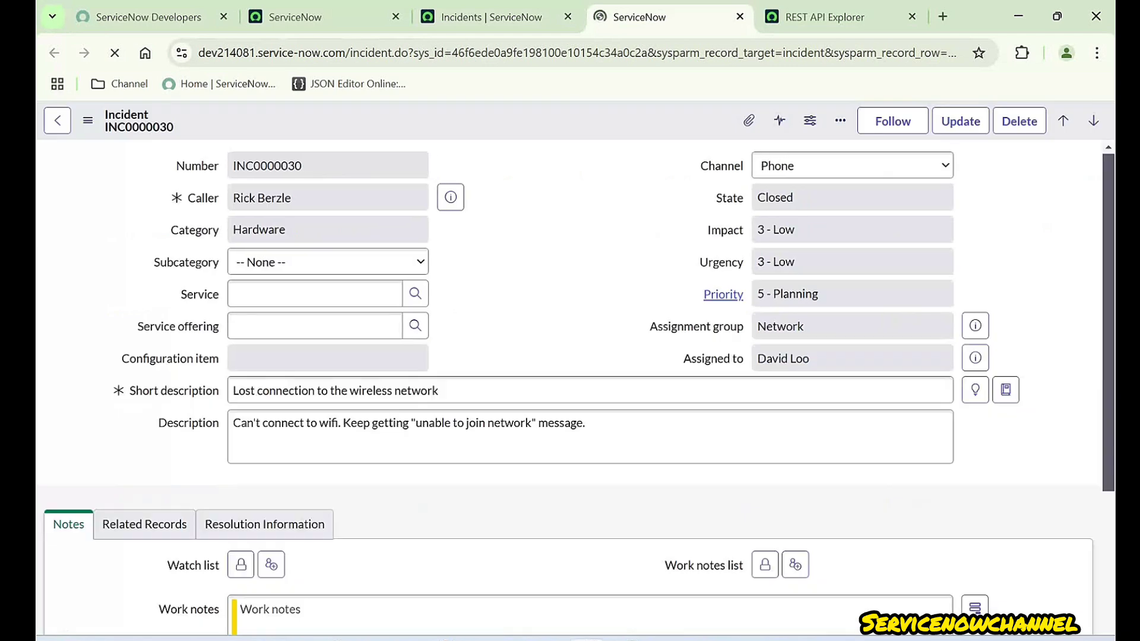
pyautogui.rightClick(552, 123)
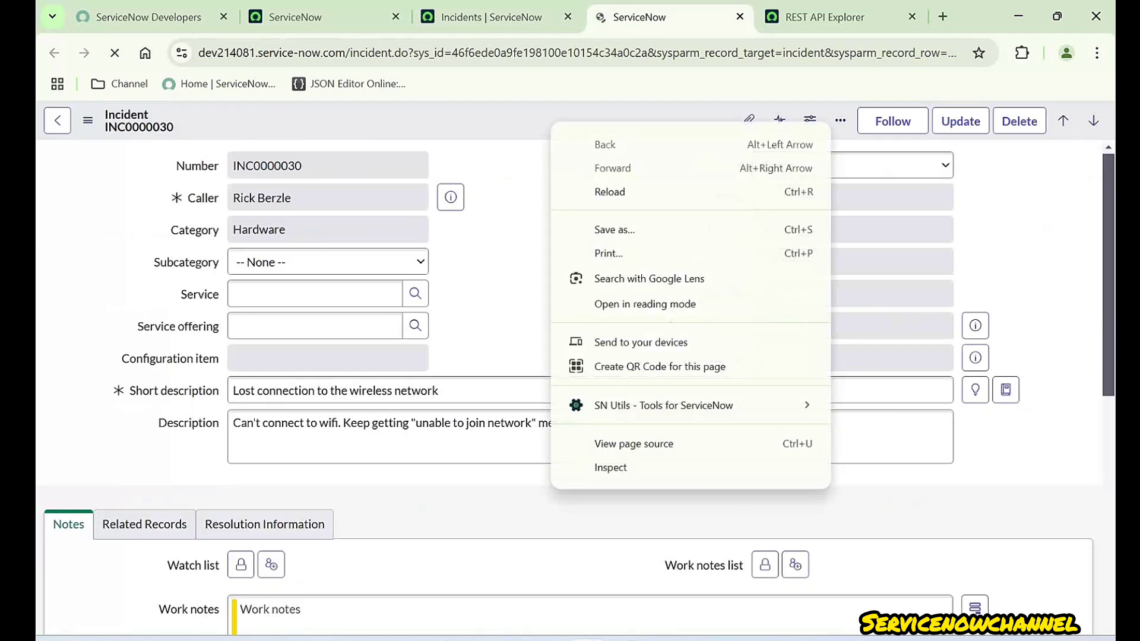
pyautogui.press('Escape')
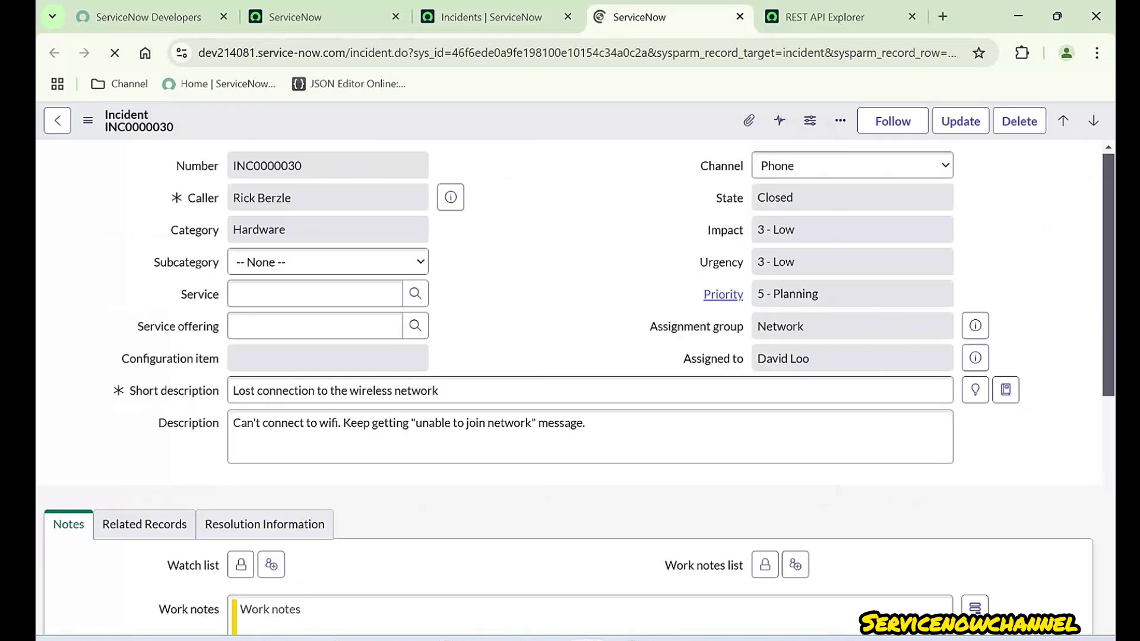
pyautogui.rightClick(508, 119)
pyautogui.press('Escape')
pyautogui.rightClick(553, 145)
pyautogui.press('Escape')
pyautogui.rightClick(537, 130)
pyautogui.click(523, 125)
# - Copy INC0000030's sys_id from the form context menu and close the record tab
pyautogui.rightClick(524, 126)
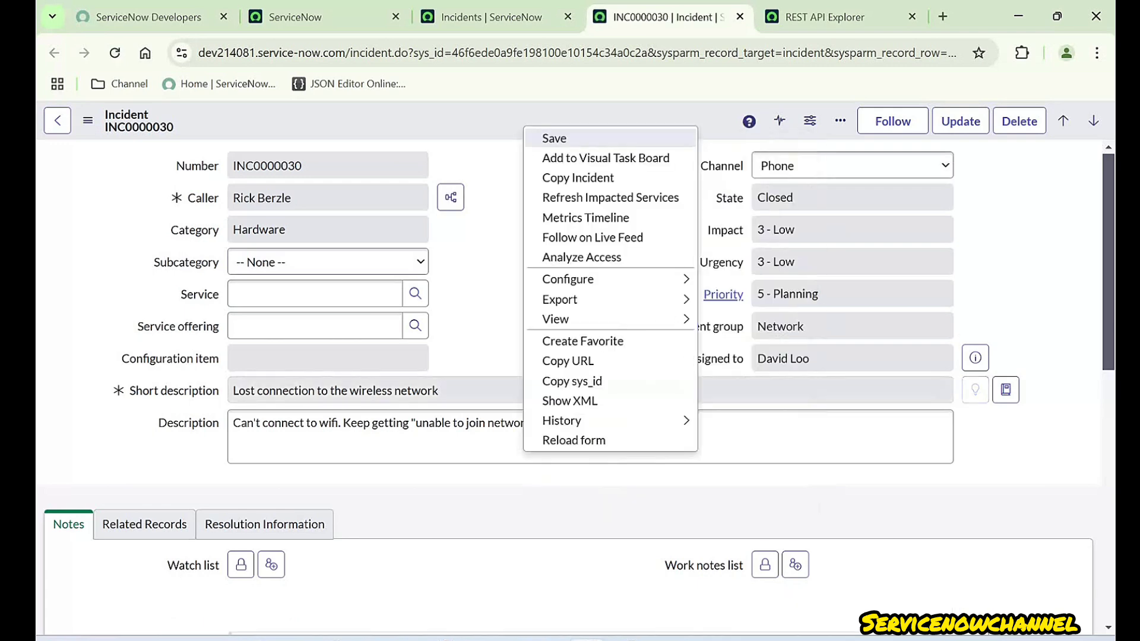
pyautogui.click(572, 381)
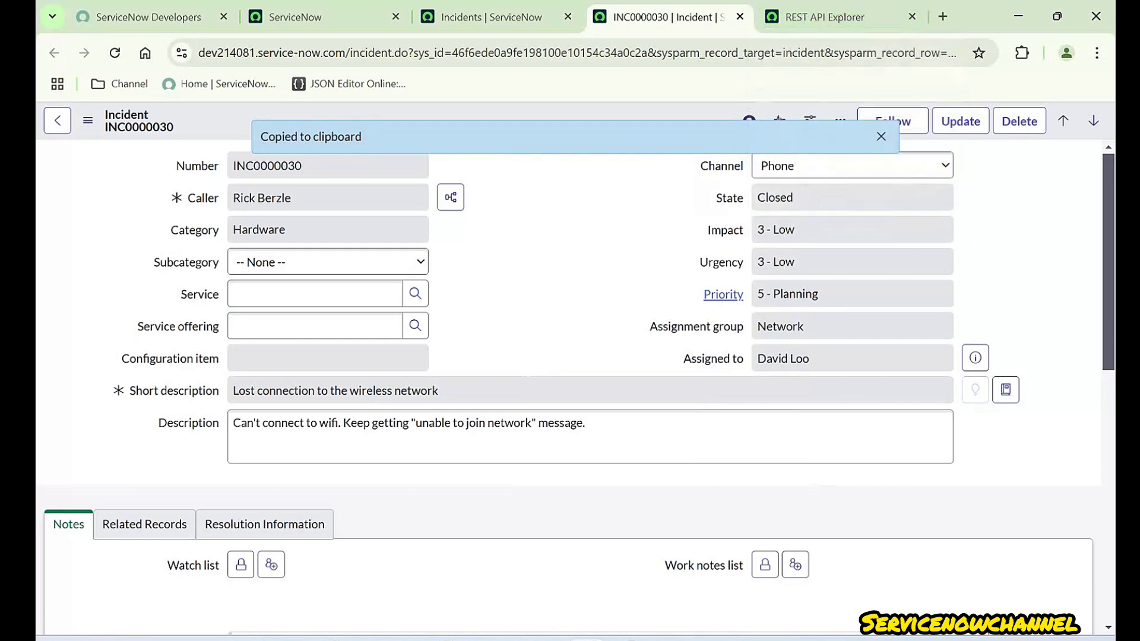
pyautogui.click(852, 198)
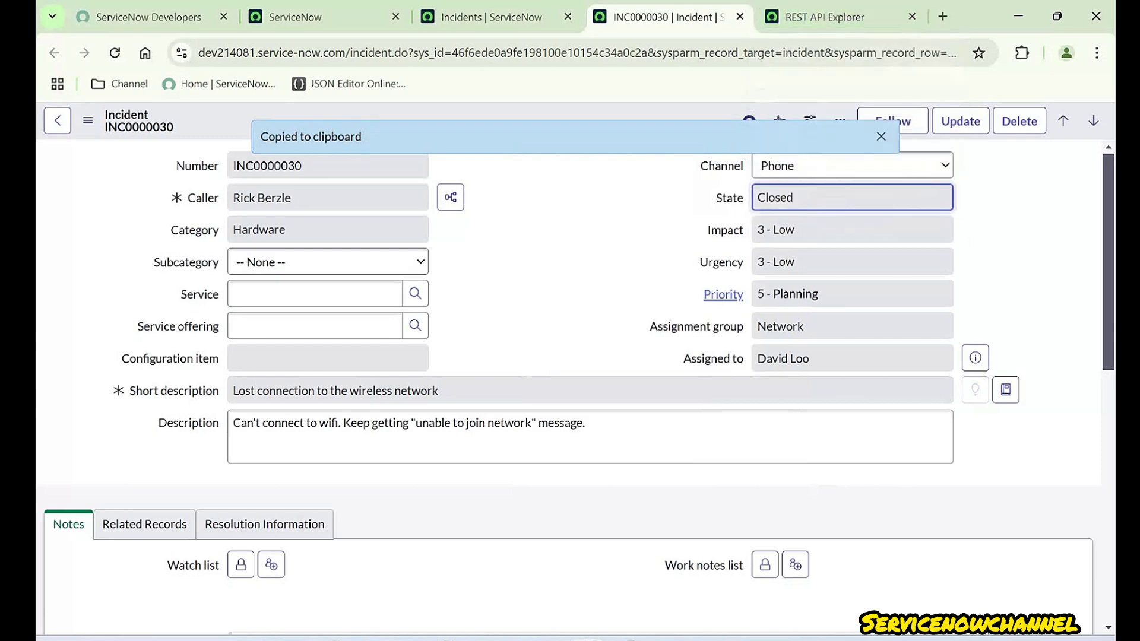
pyautogui.click(851, 230)
pyautogui.click(740, 17)
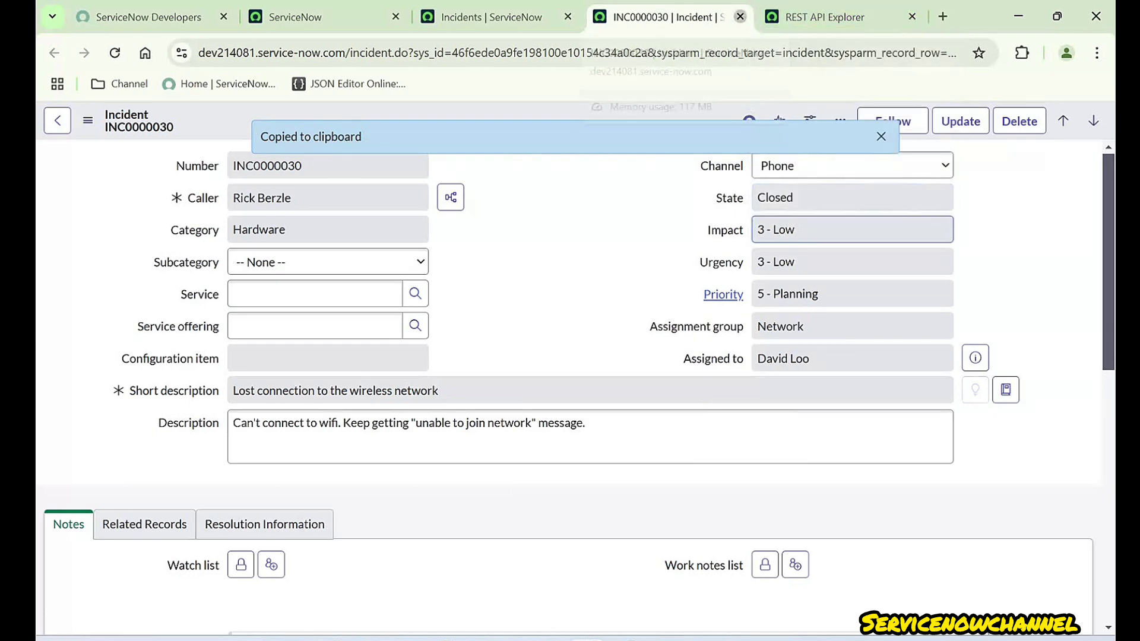
# - Filter the incident list to In Progress incidents
pyautogui.scroll(10, 439, 356)
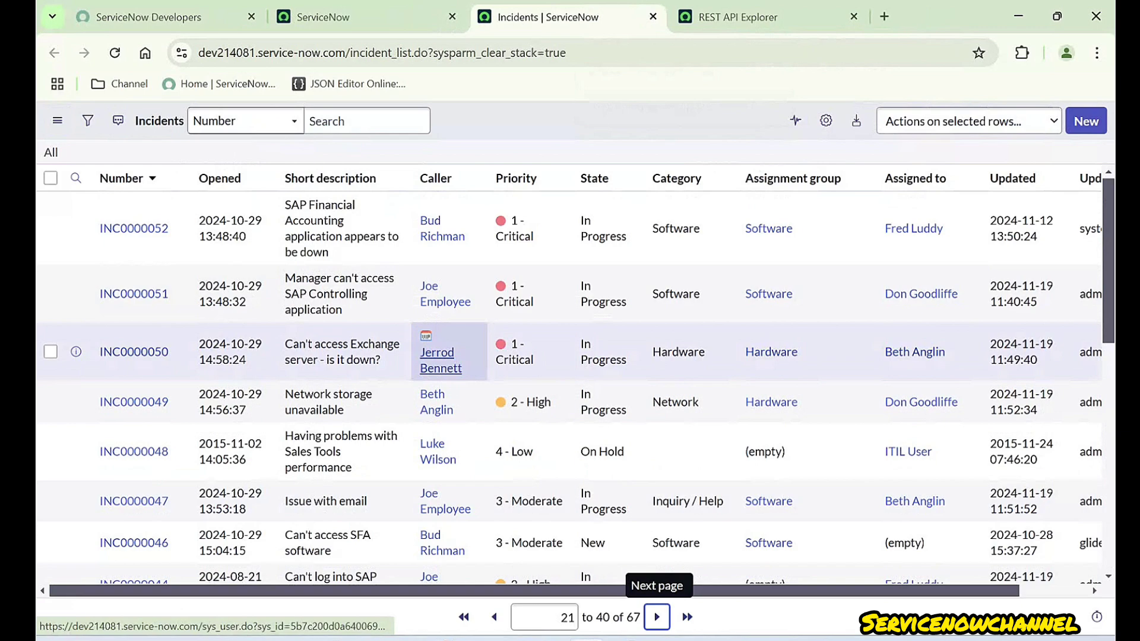
pyautogui.scroll(-5, 439, 356)
pyautogui.scroll(5, 440, 357)
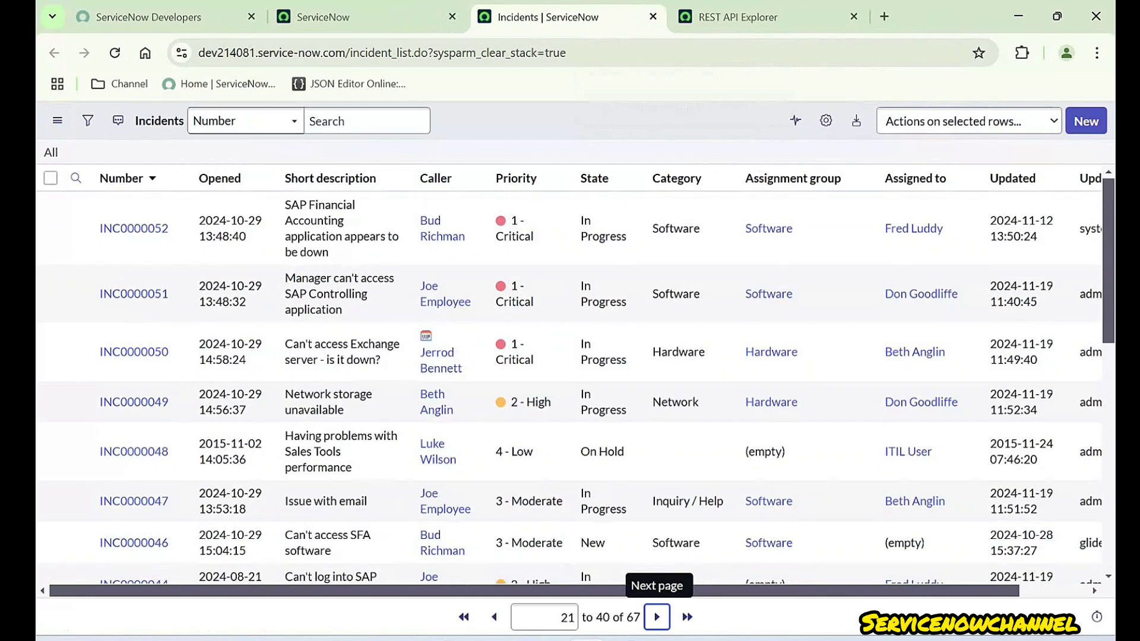
pyautogui.rightClick(613, 289)
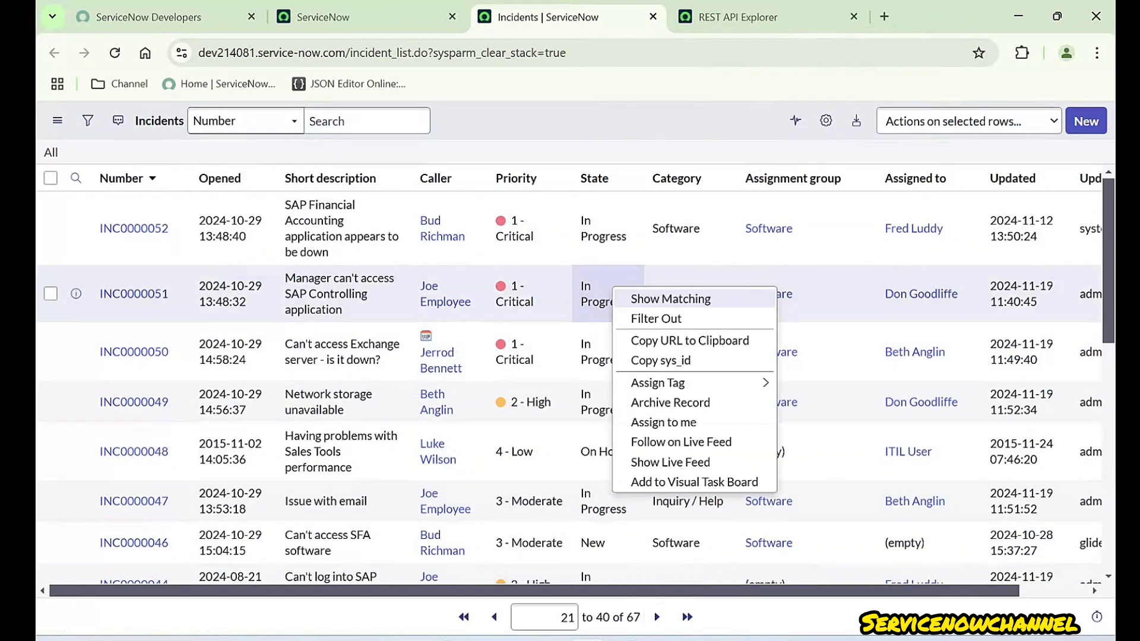
pyautogui.click(670, 299)
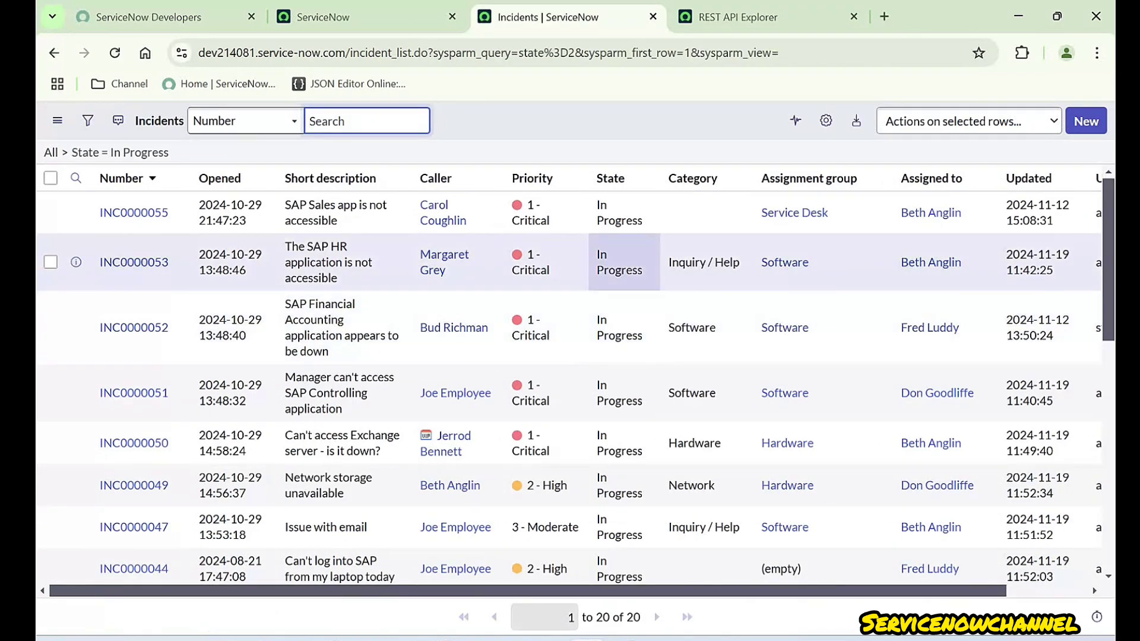
# - Open INC0000019, copy its sys_id, and go back to the REST API Explorer
pyautogui.scroll(-10, 233, 350)
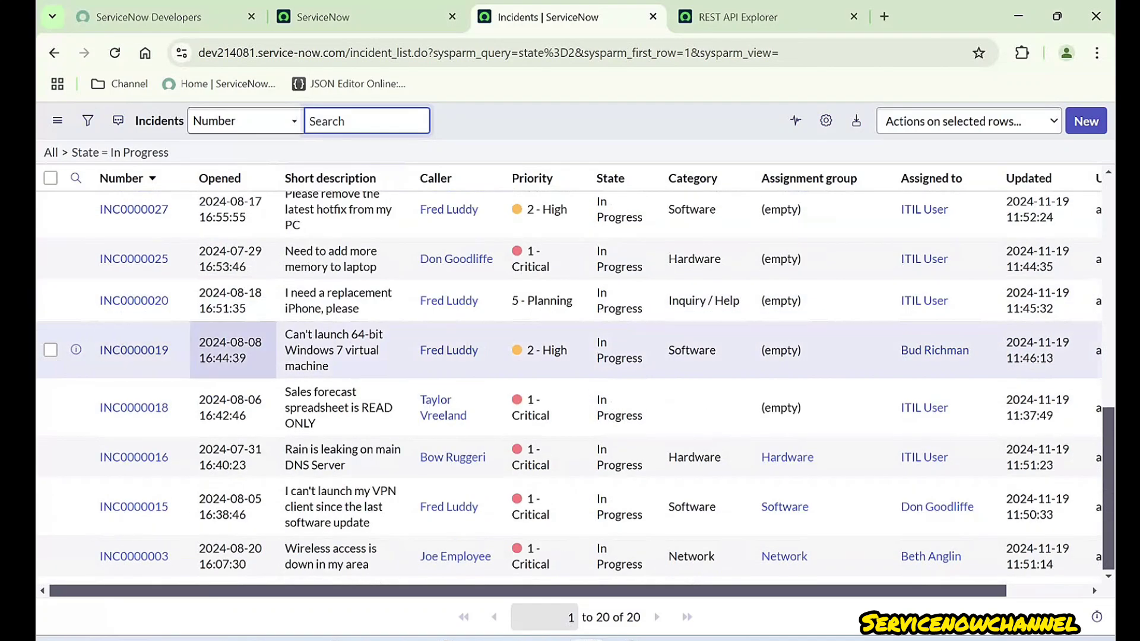
pyautogui.keyDown('ctrl'); pyautogui.click(133, 350); pyautogui.keyUp('ctrl')
pyautogui.click(653, 18)
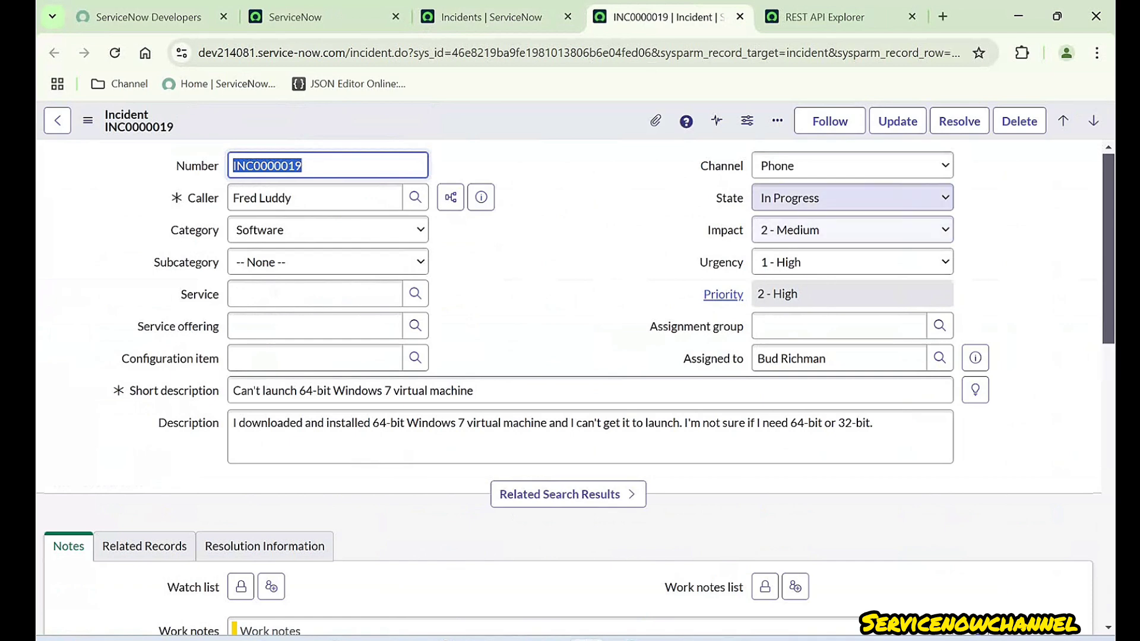
pyautogui.rightClick(499, 120)
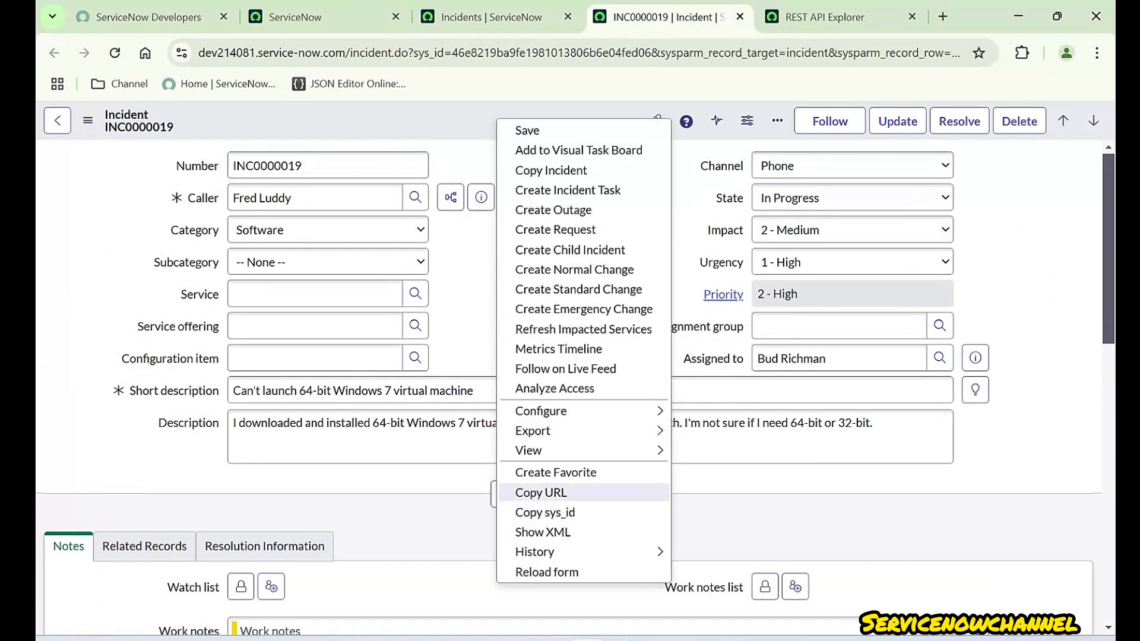
pyautogui.click(545, 512)
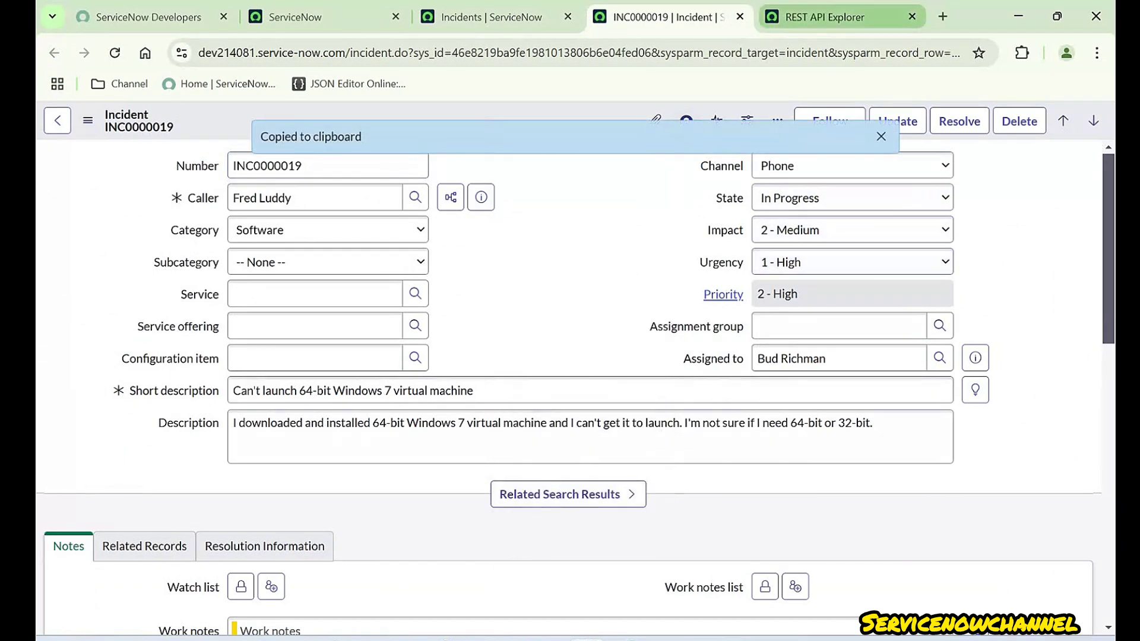
pyautogui.click(825, 17)
# - Paste INC0000019's sys_id into the request's sys_id parameter
pyautogui.click(639, 397)
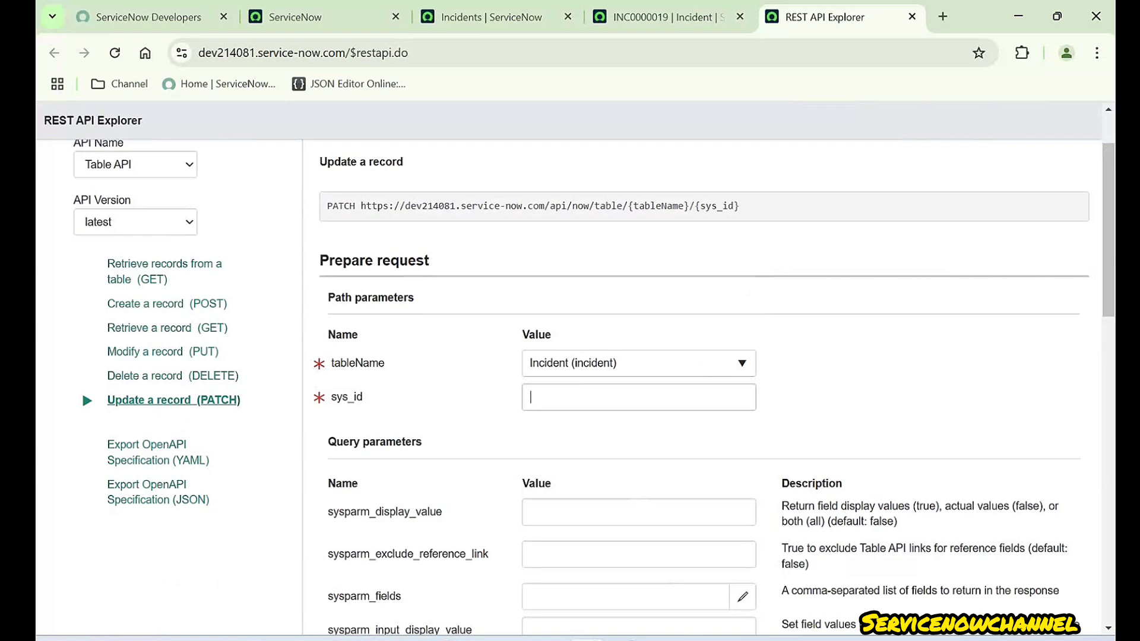
pyautogui.hotkey('ctrl', 'v')
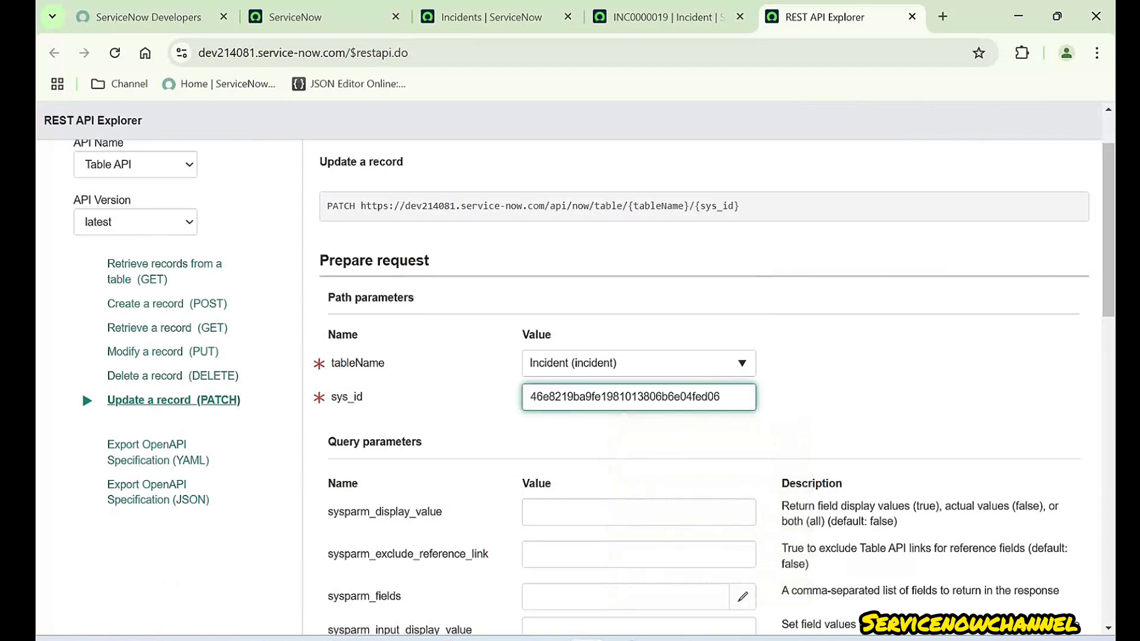
pyautogui.click(774, 441)
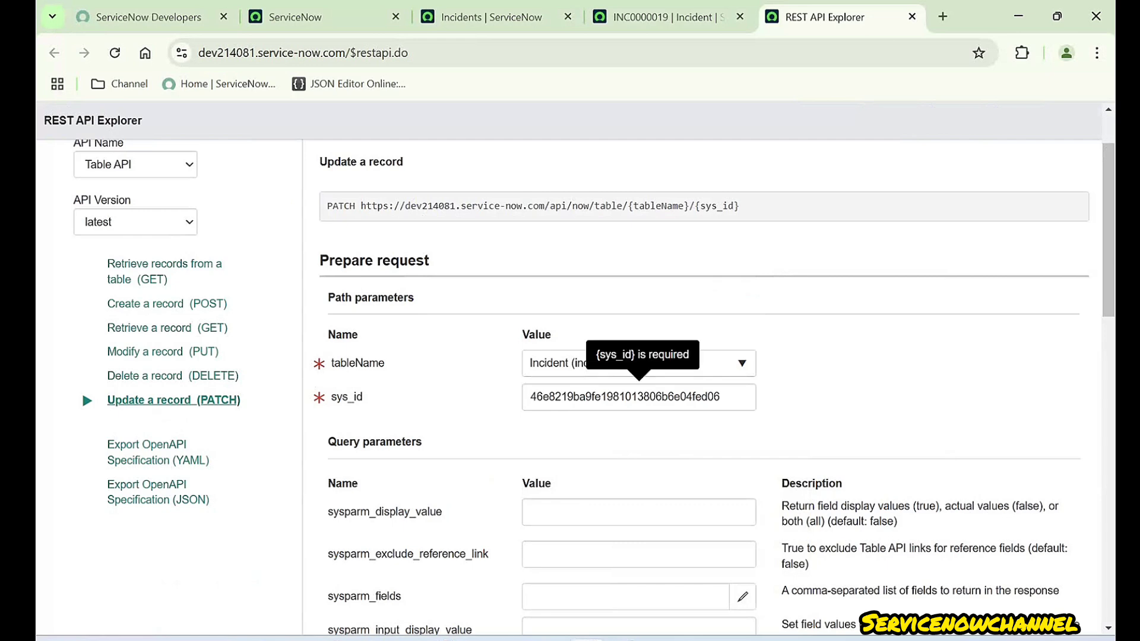
pyautogui.scroll(-1, 700, 385)
pyautogui.moveTo(722, 313); pyautogui.dragTo(554, 313)
pyautogui.click(504, 342)
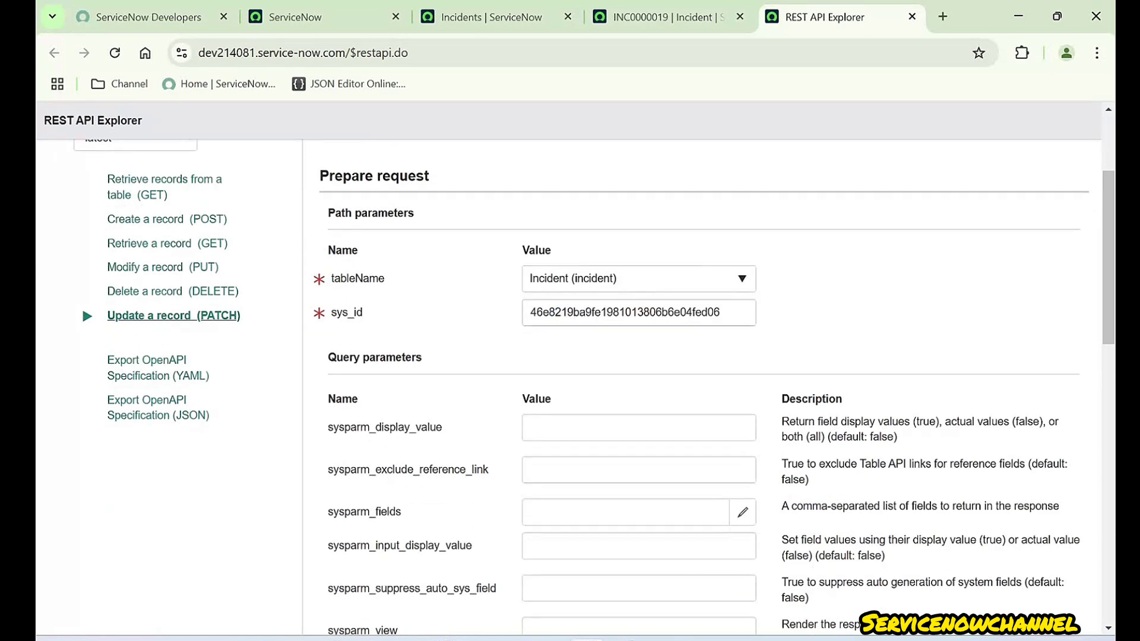
# - Set sysparm_display_value to true
pyautogui.scroll(-2, 700, 386)
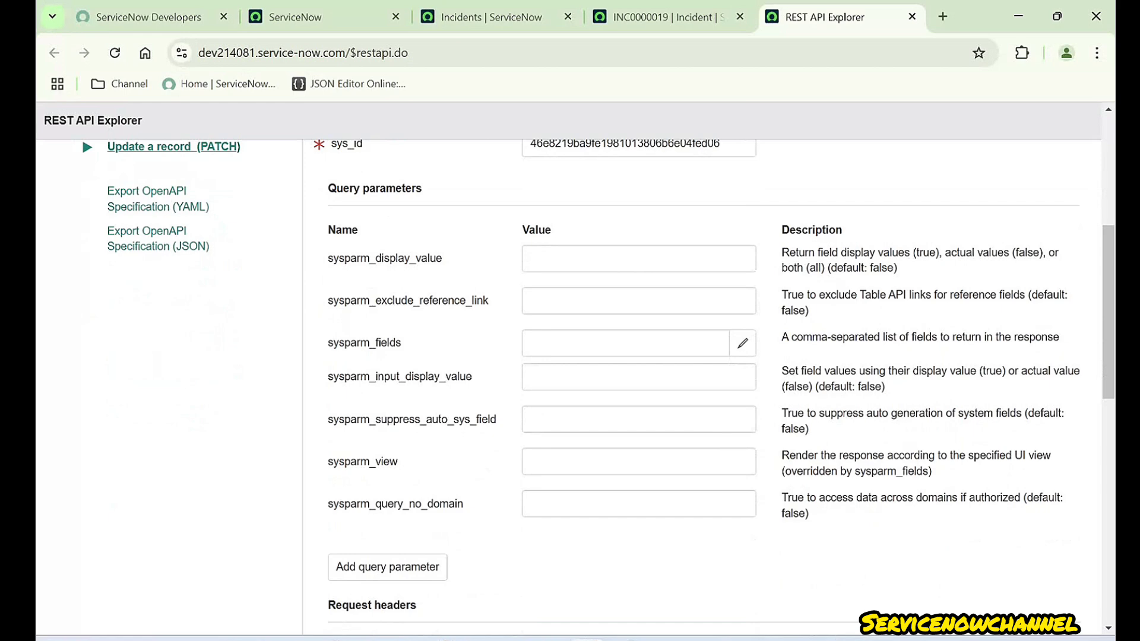
pyautogui.scroll(-1, 611, 387)
pyautogui.scroll(1, 611, 387)
pyautogui.moveTo(436, 259); pyautogui.dragTo(328, 258)
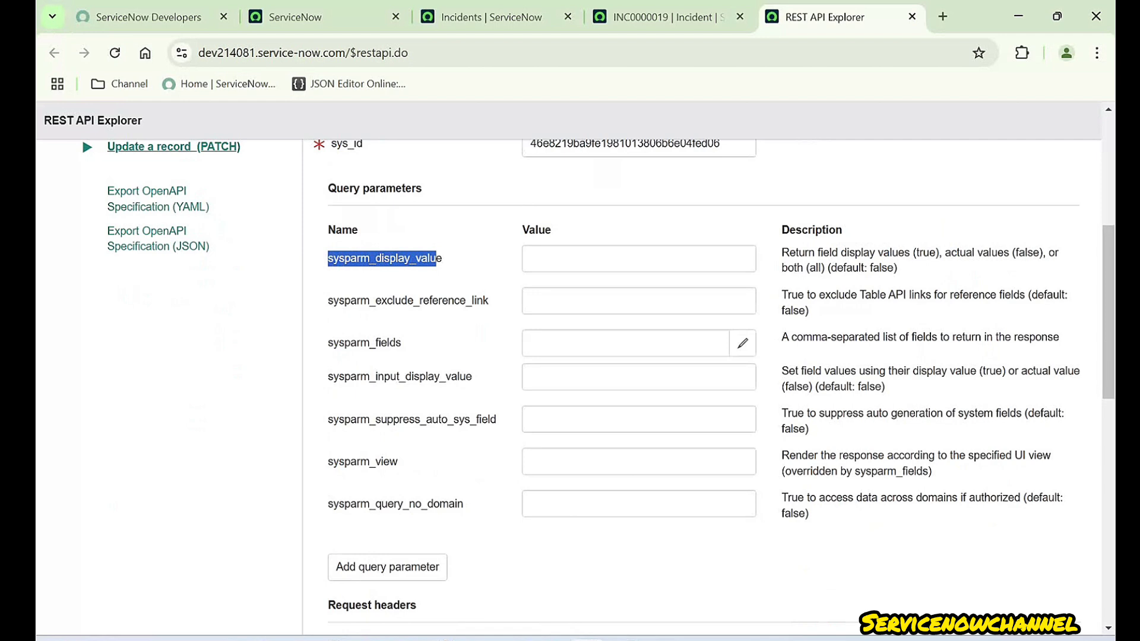
pyautogui.click(638, 259)
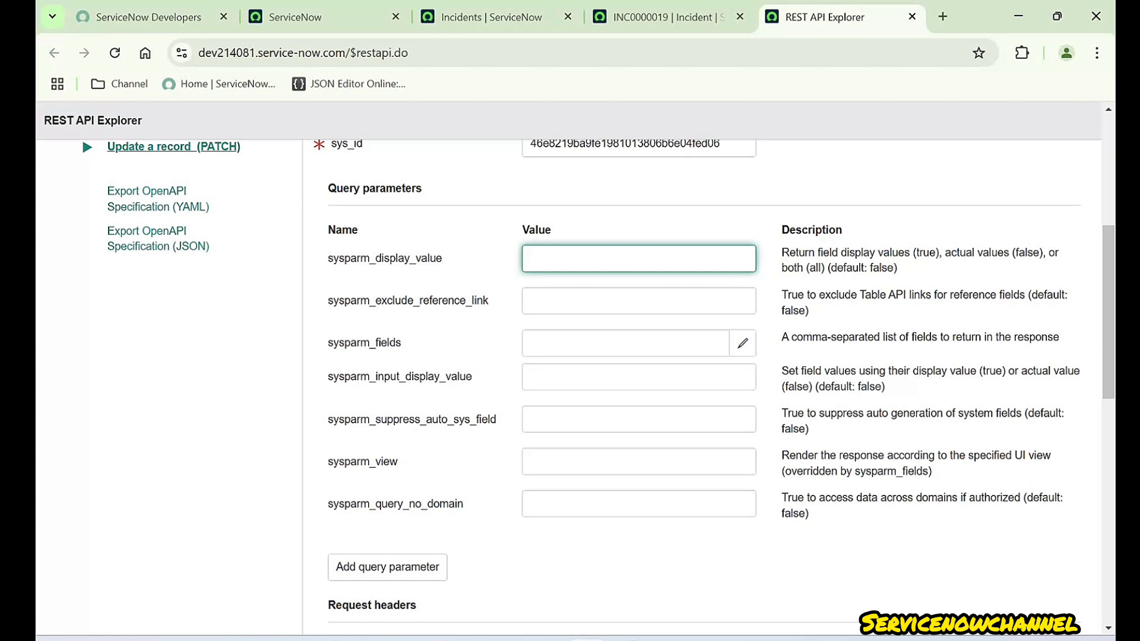
pyautogui.write('TRUE')
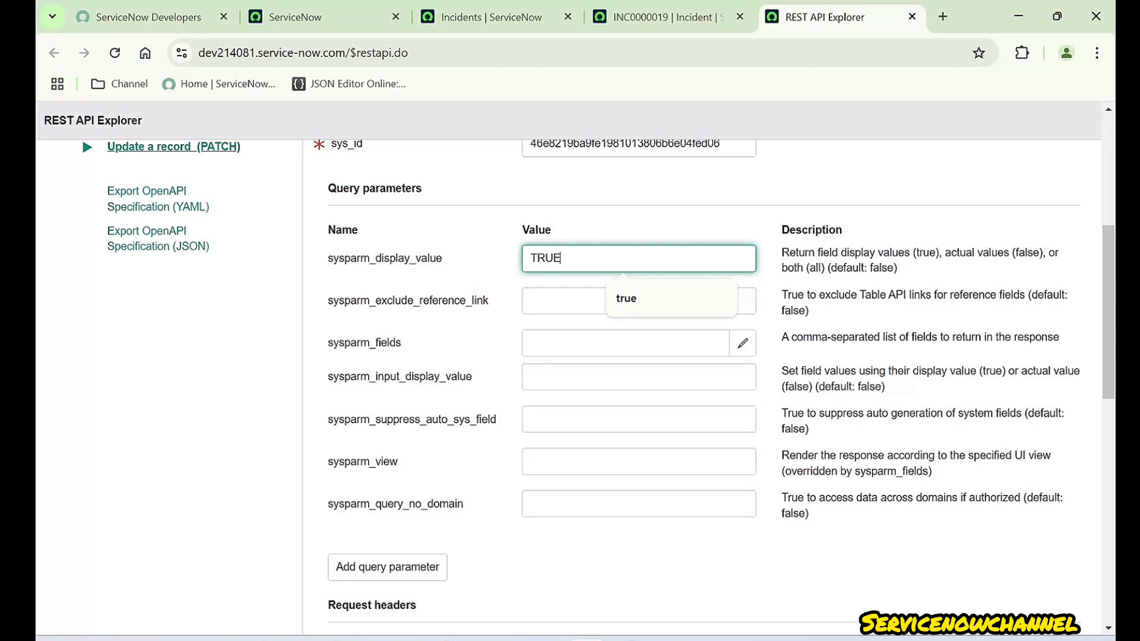
pyautogui.hotkey('ctrl', 'a')
pyautogui.press('Right')
pyautogui.hotkey('ctrl', 'a')
pyautogui.write('tr')
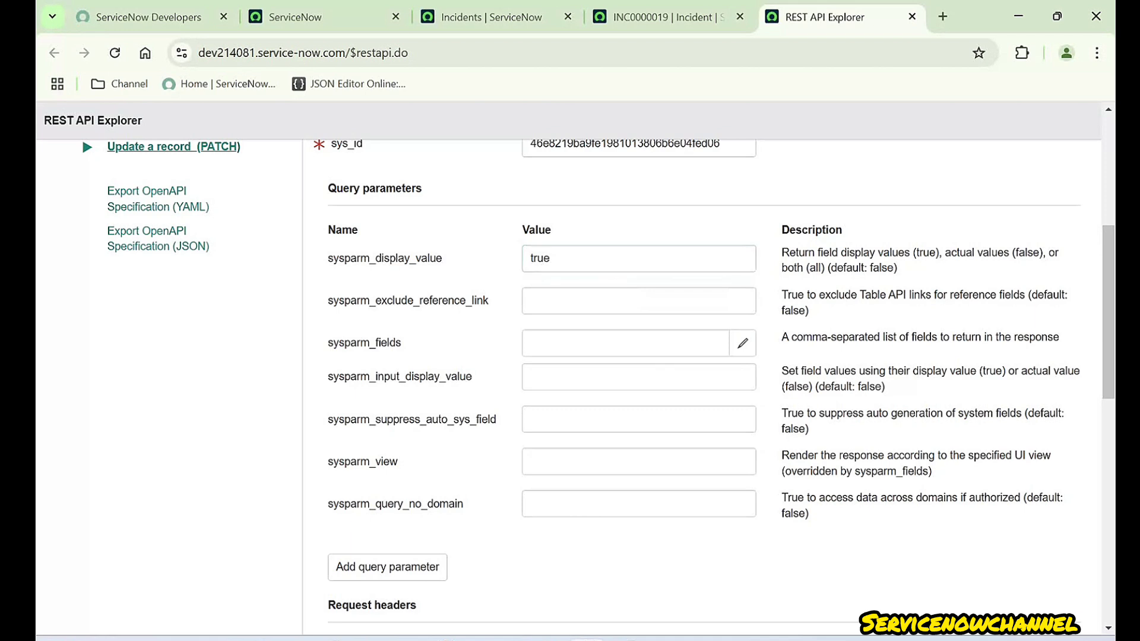
pyautogui.moveTo(328, 301); pyautogui.dragTo(490, 301)
pyautogui.click(493, 301)
pyautogui.click(667, 17)
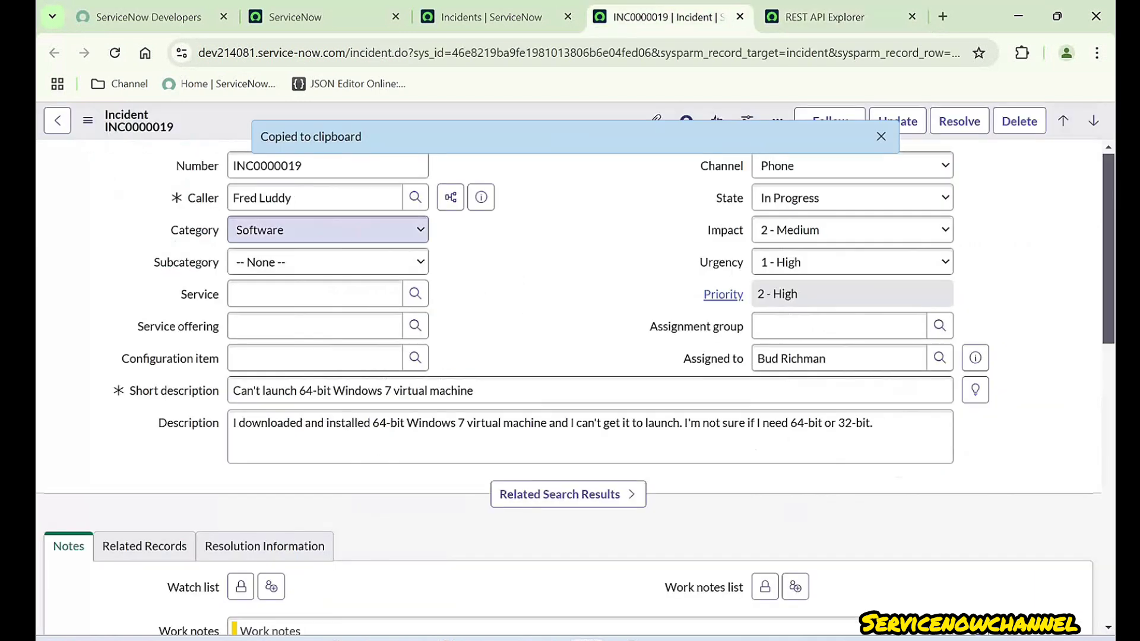
pyautogui.moveTo(187, 197); pyautogui.dragTo(219, 198)
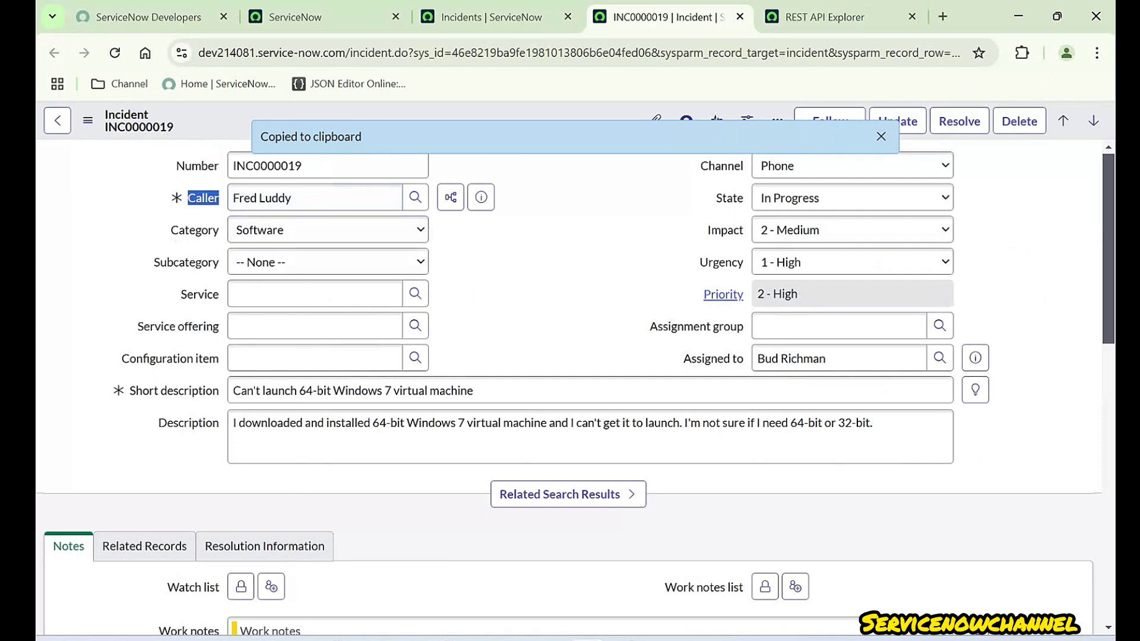
pyautogui.click(535, 204)
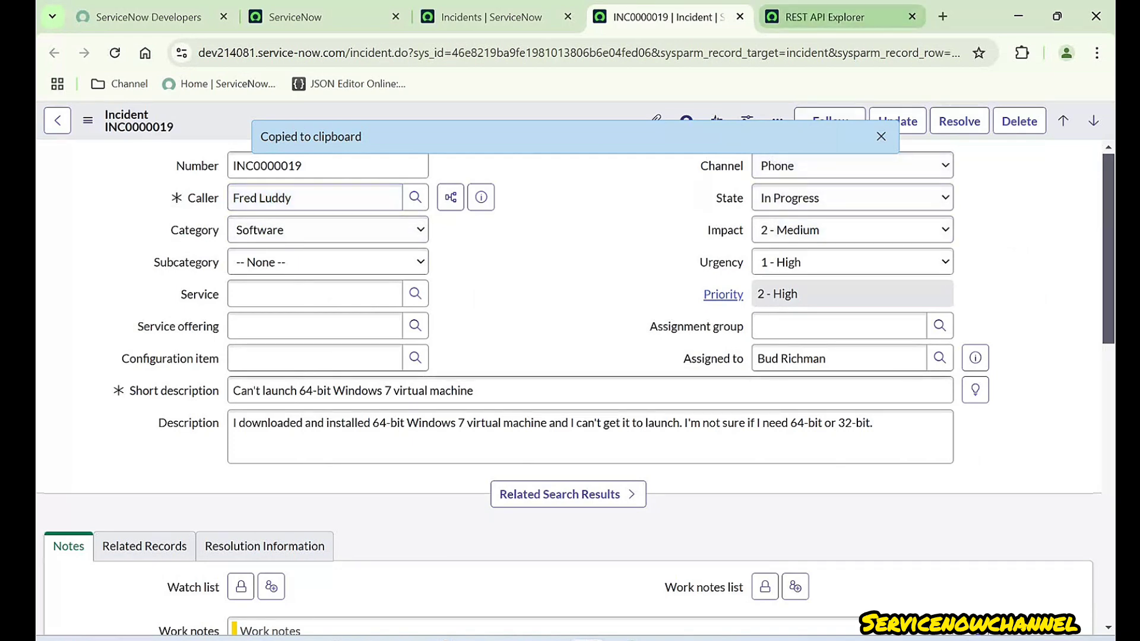
pyautogui.click(825, 17)
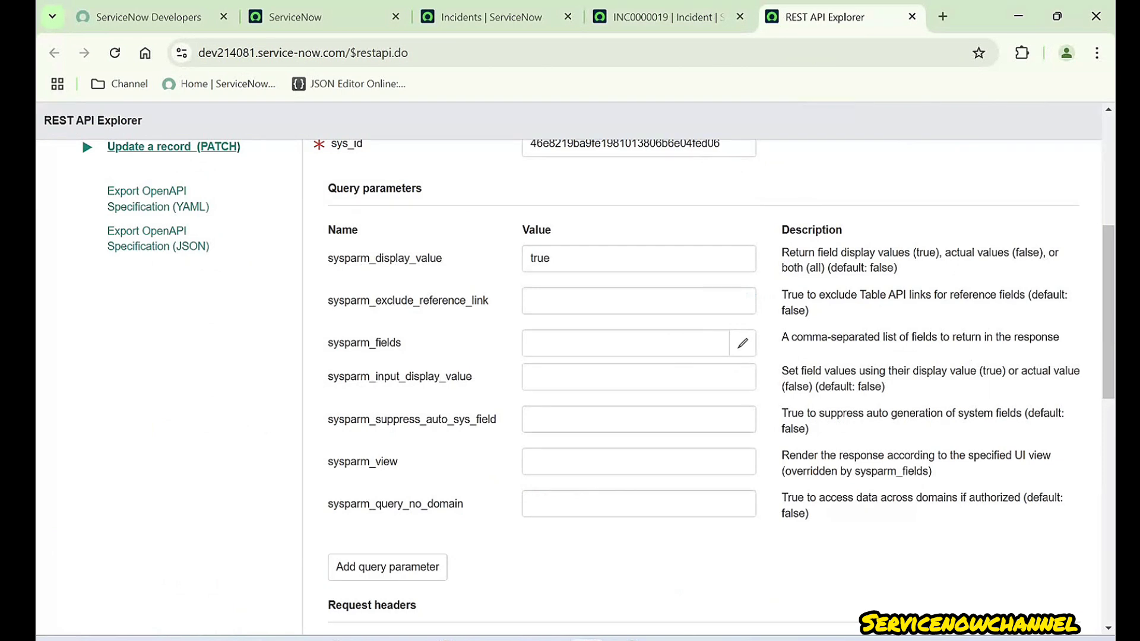
# - Enter true for sysparm_exclude_reference_link, correcting the earlier false entry
pyautogui.click(638, 301)
pyautogui.write('f')
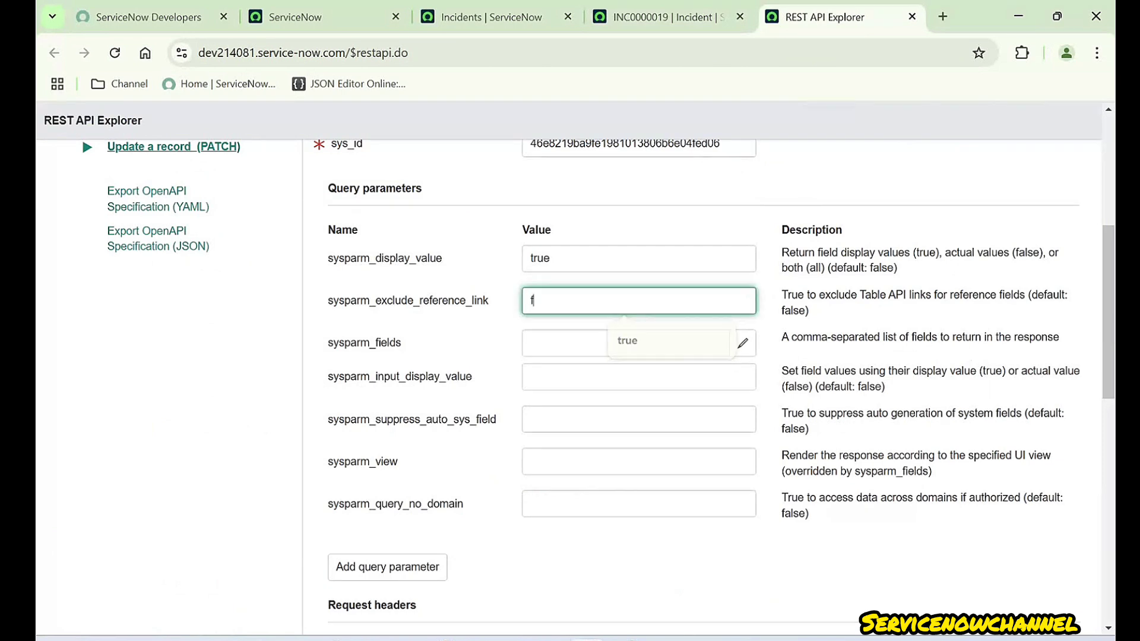
pyautogui.write('lase')
pyautogui.hotkey('ctrl', 'a')
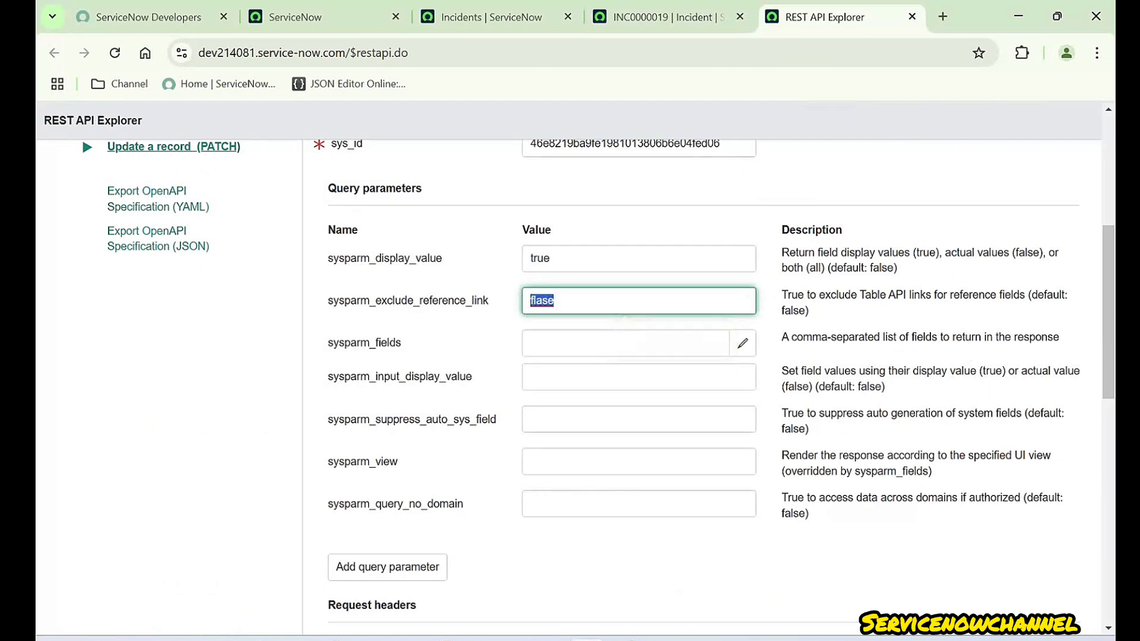
pyautogui.write('fasl')
pyautogui.press('BackSpace')
pyautogui.press('BackSpace')
pyautogui.press('BackSpace')
pyautogui.write('alse')
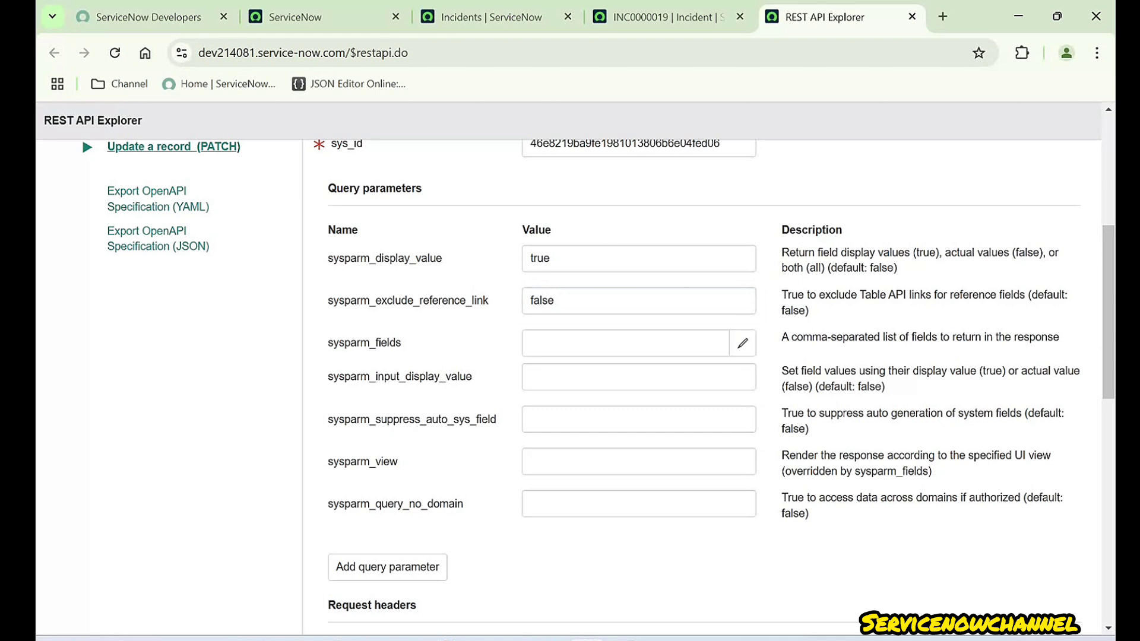
pyautogui.doubleClick(541, 301)
pyautogui.write('true')
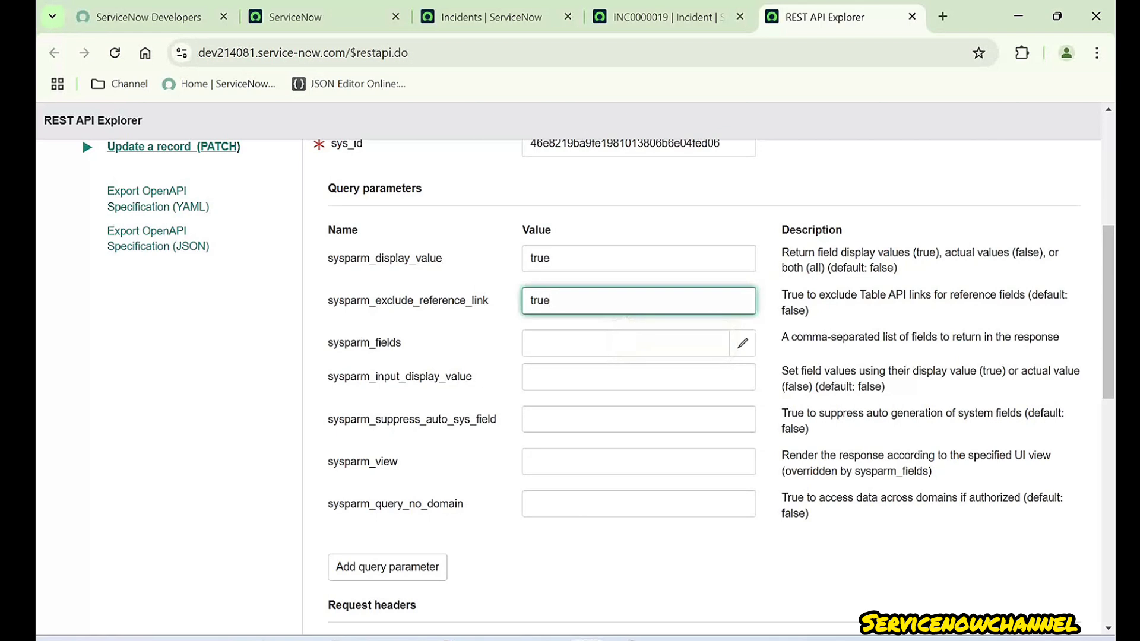
pyautogui.doubleClick(547, 300)
pyautogui.click(550, 258)
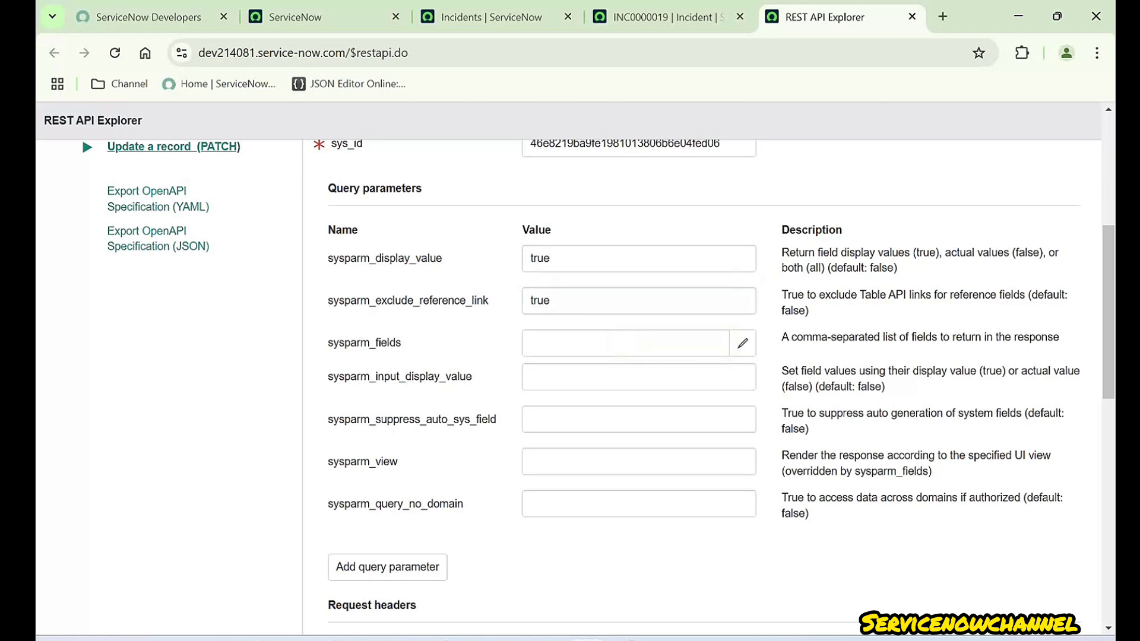
# - Review the sysparm_fields parameter and the Request Body section below it
pyautogui.moveTo(402, 343); pyautogui.dragTo(327, 343)
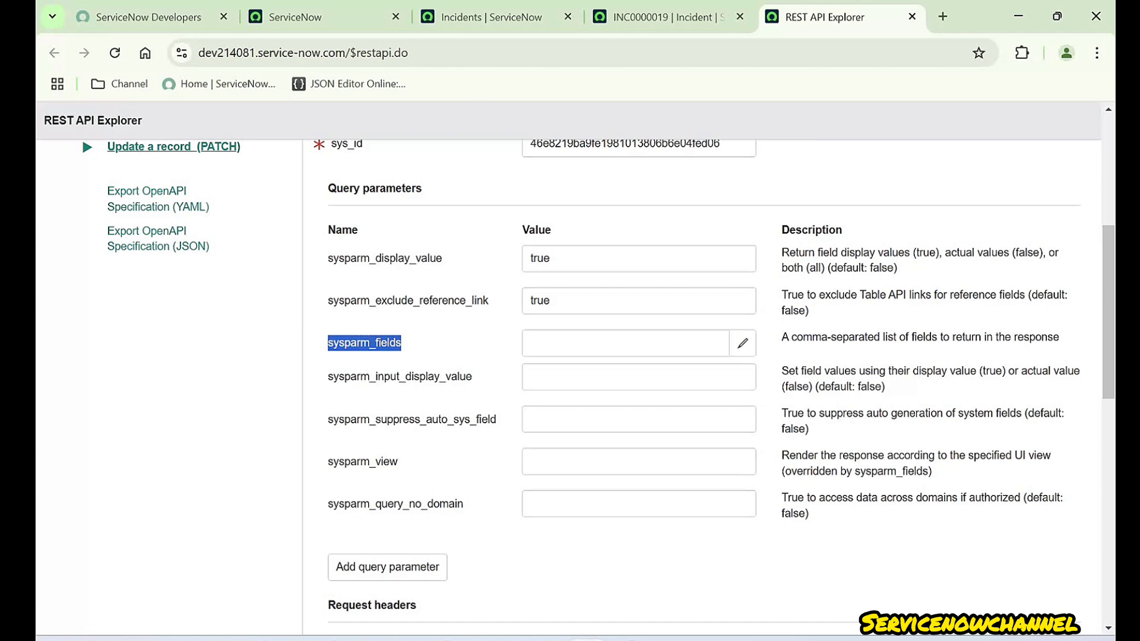
pyautogui.click(625, 343)
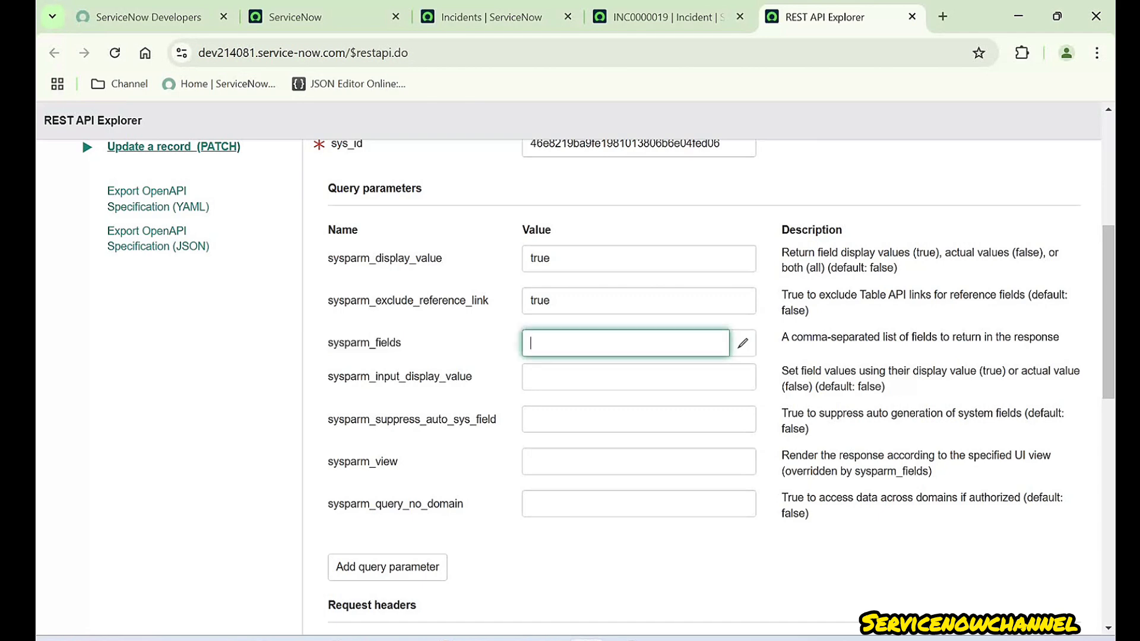
pyautogui.scroll(-9, 700, 385)
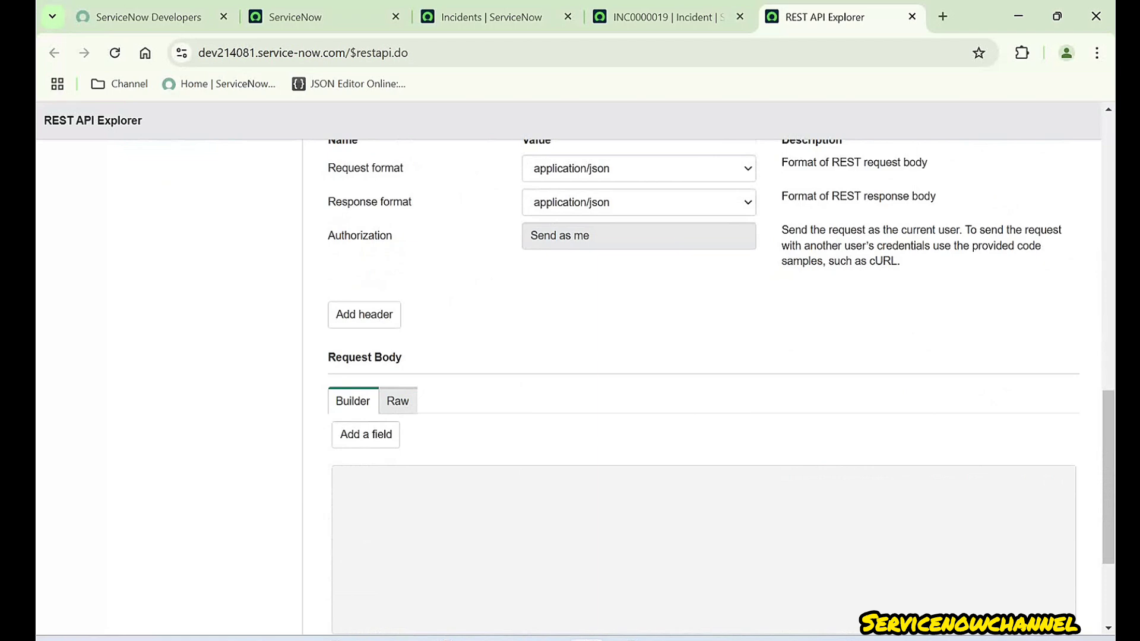
pyautogui.moveTo(328, 357); pyautogui.dragTo(395, 357)
pyautogui.scroll(9, 701, 385)
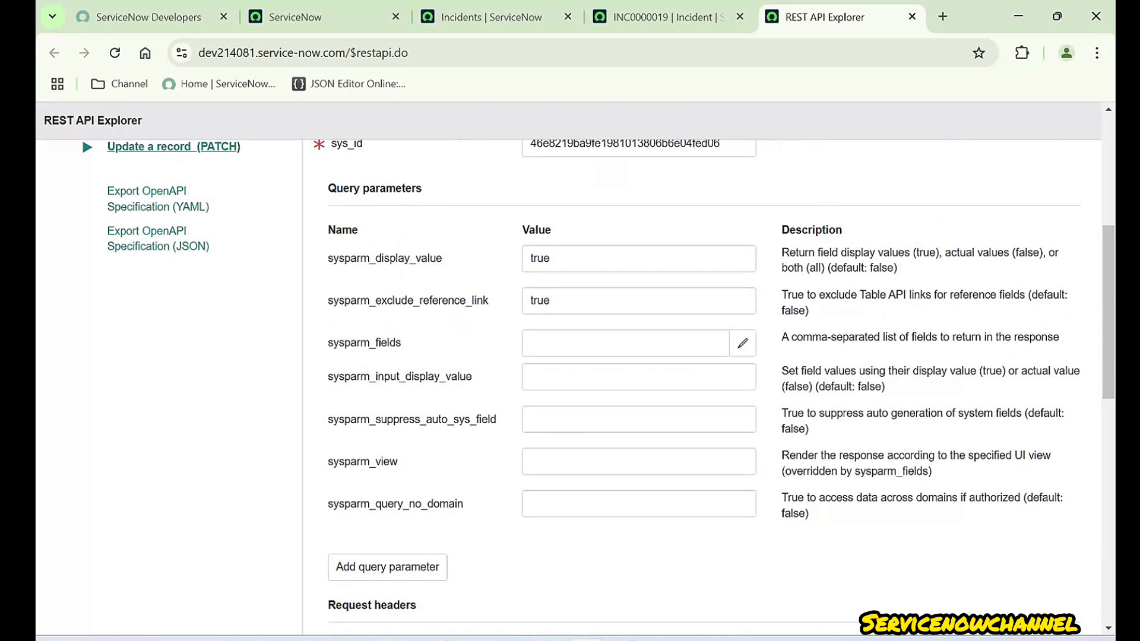
pyautogui.moveTo(327, 343); pyautogui.dragTo(401, 342)
pyautogui.click(401, 344)
pyautogui.scroll(-2, 701, 386)
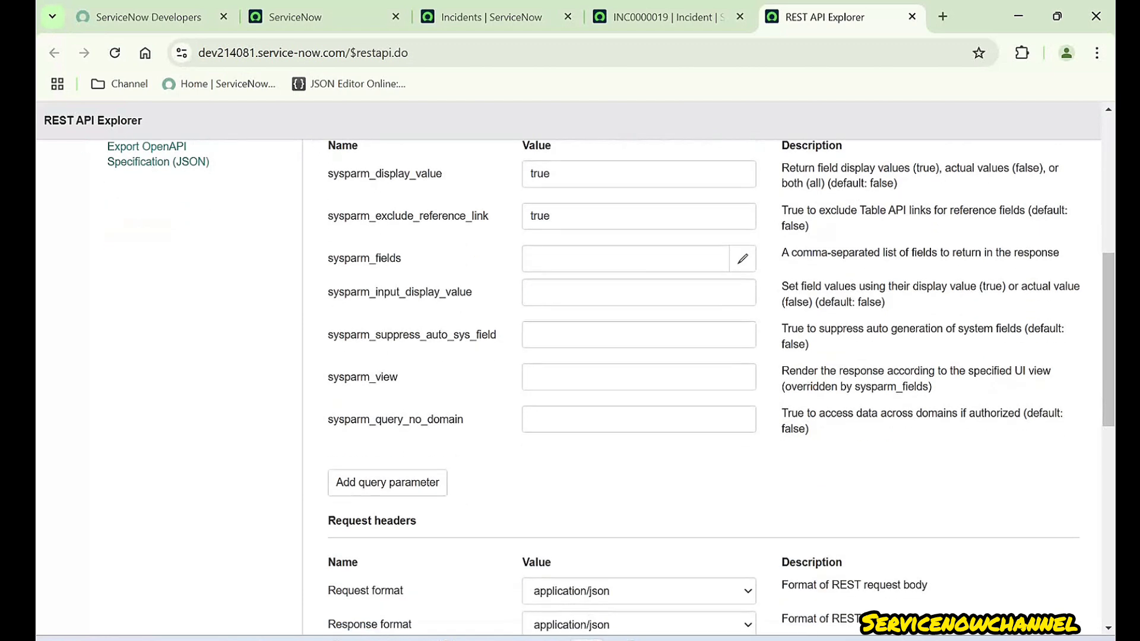
pyautogui.scroll(2, 701, 385)
pyautogui.doubleClick(540, 258)
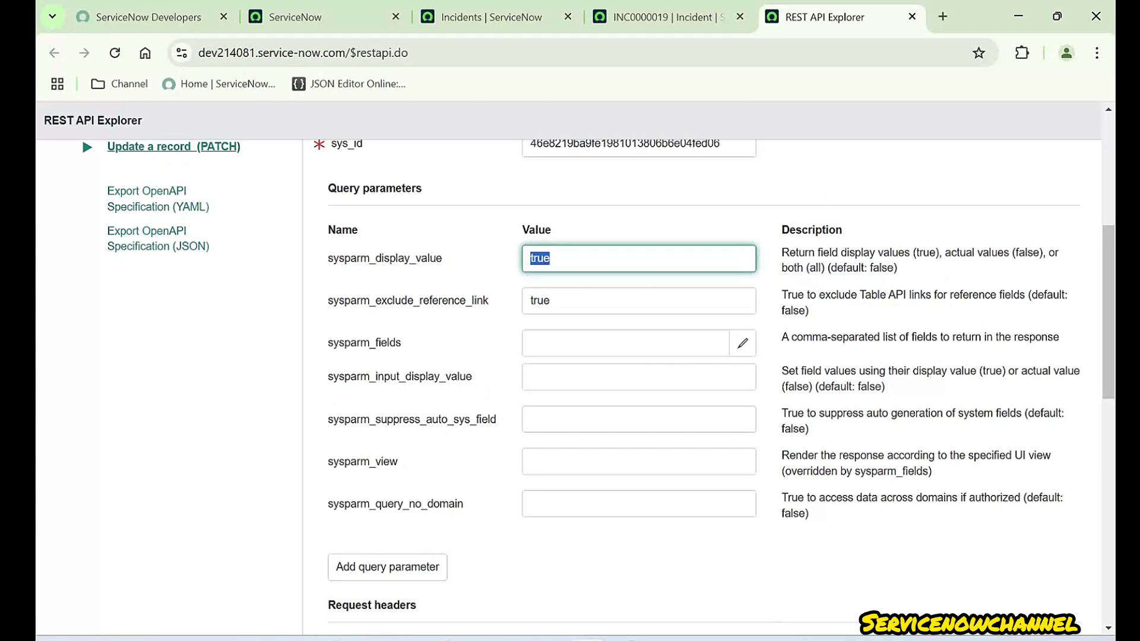
# - Clear the sysparm_display_value and sysparm_exclude_reference_link values and review the query parameters
pyautogui.press('BackSpace')
pyautogui.press('Tab')
pyautogui.press('BackSpace')
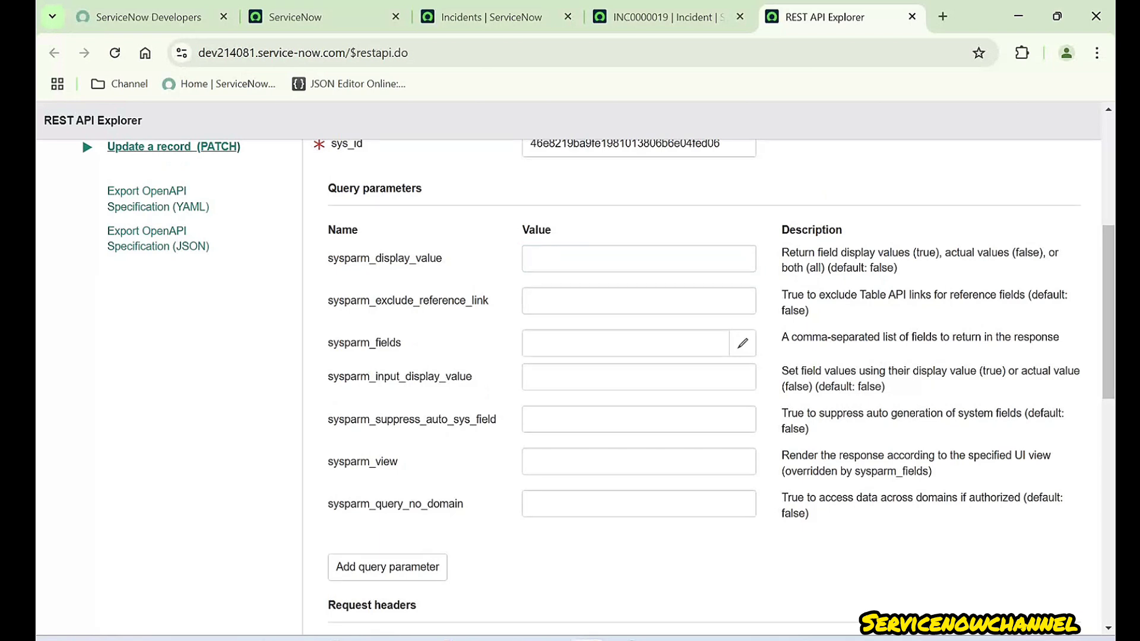
pyautogui.moveTo(327, 187); pyautogui.dragTo(421, 188)
pyautogui.moveTo(328, 258); pyautogui.dragTo(440, 503)
pyautogui.click(439, 504)
pyautogui.scroll(-10, 712, 386)
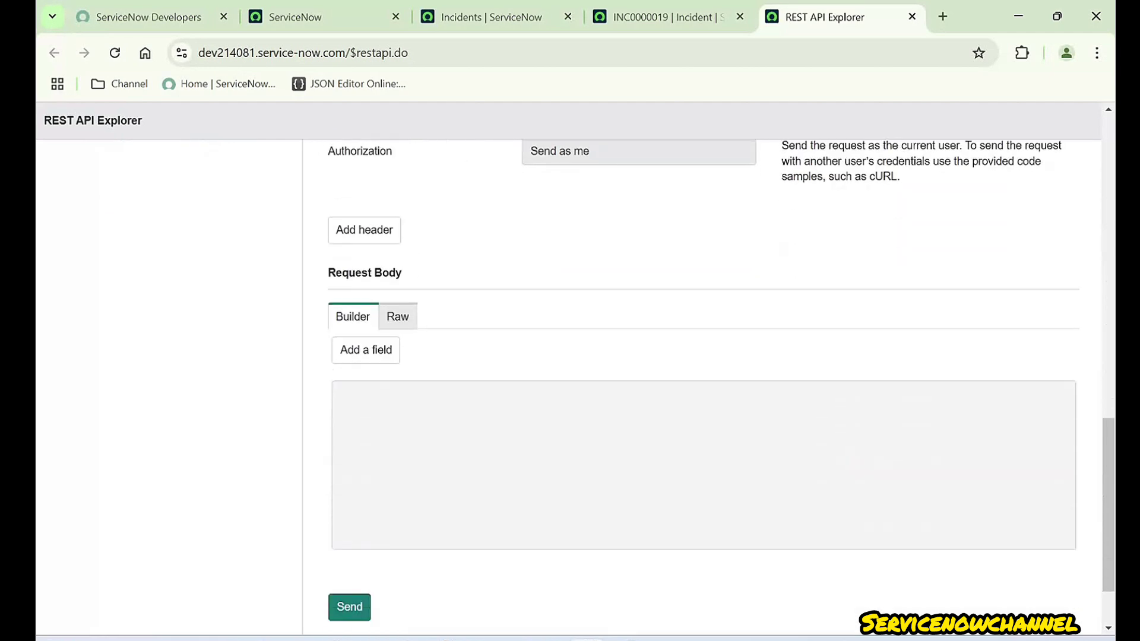
pyautogui.scroll(1, 398, 318)
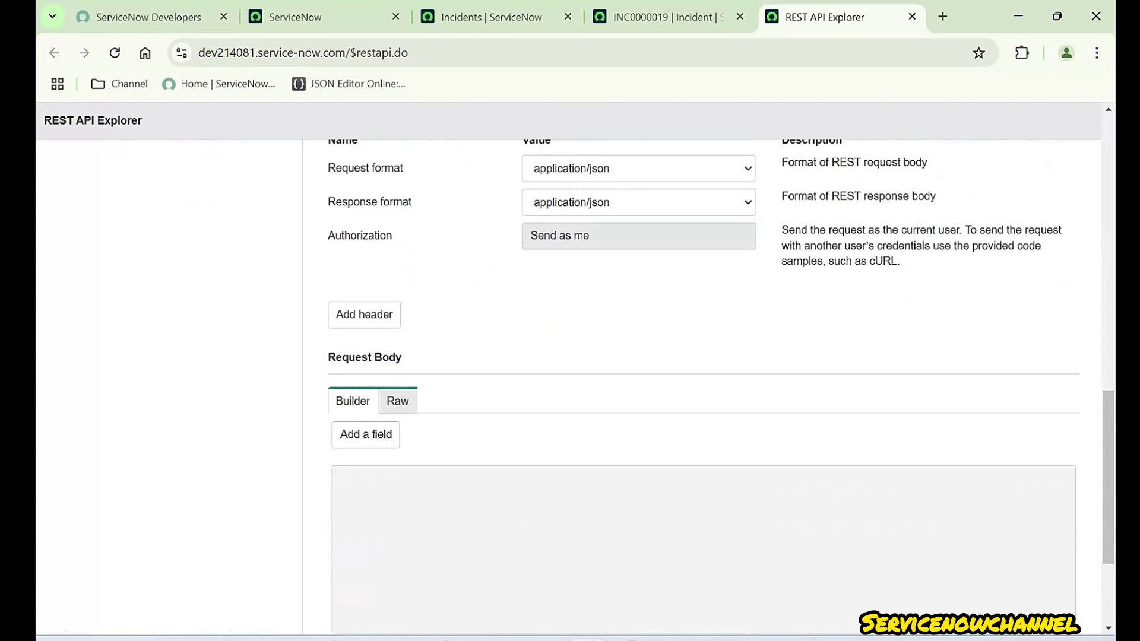
# - Switch the Request Body between Raw and Builder, leaving it in Builder mode
pyautogui.click(397, 401)
pyautogui.click(475, 493)
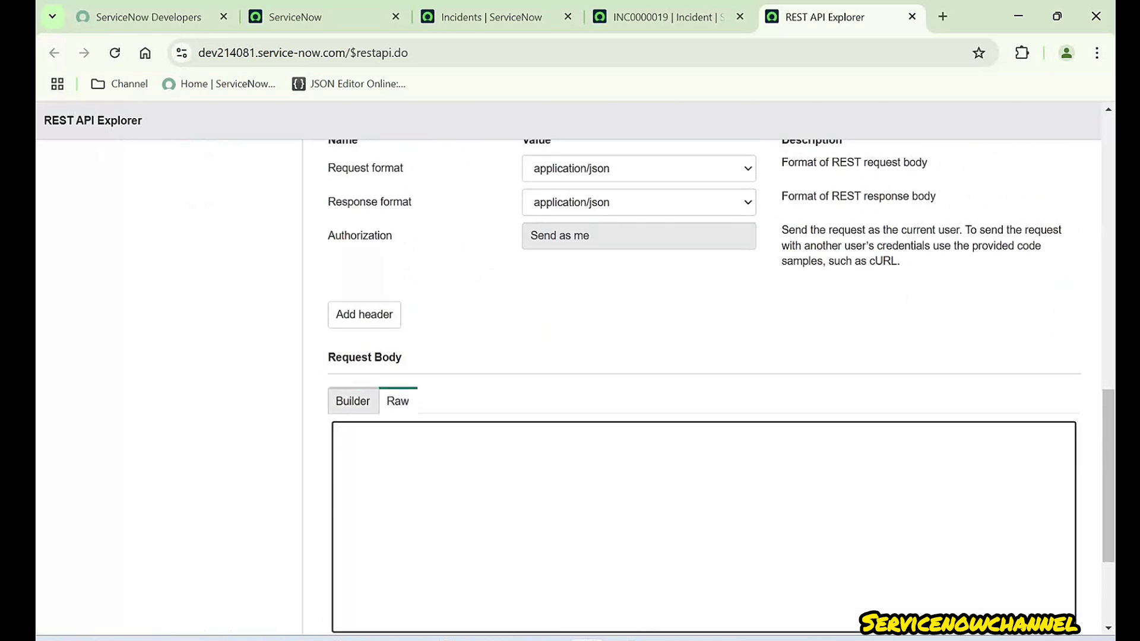
pyautogui.click(352, 401)
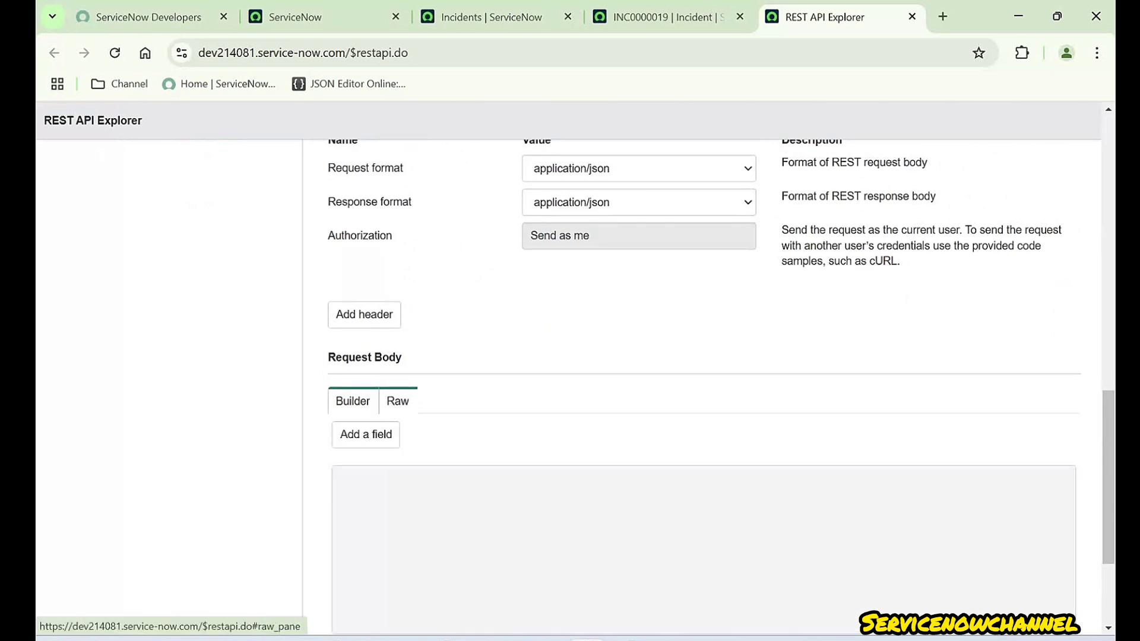
pyautogui.click(398, 401)
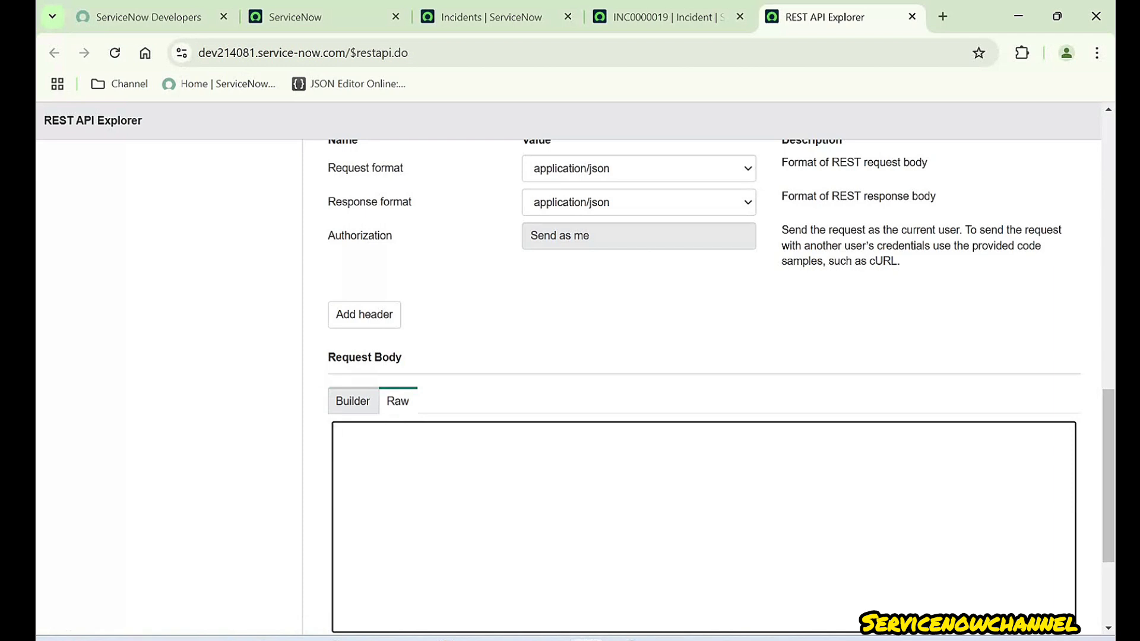
pyautogui.click(353, 400)
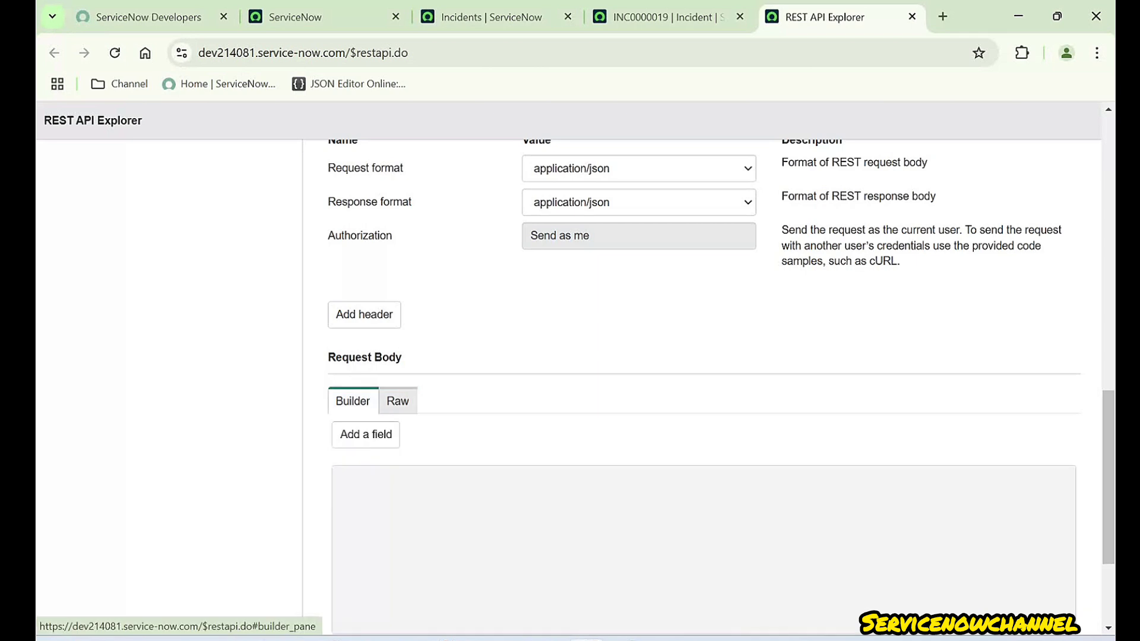
# - Add a body field row and confirm INC0000019's Impact is 2 - Medium
pyautogui.click(365, 434)
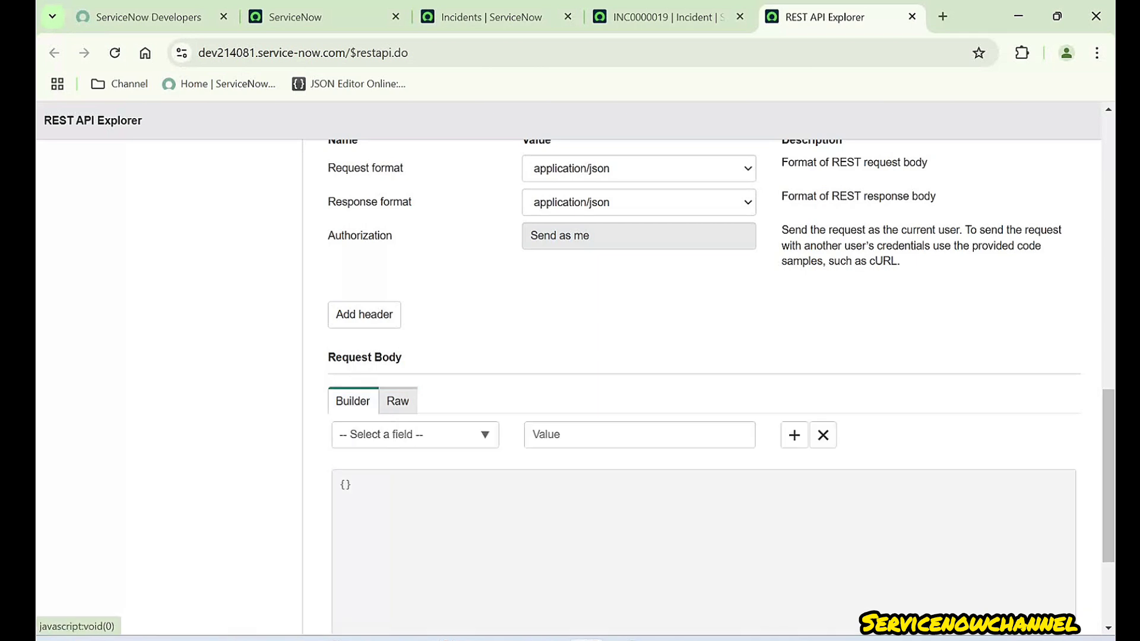
pyautogui.click(366, 434)
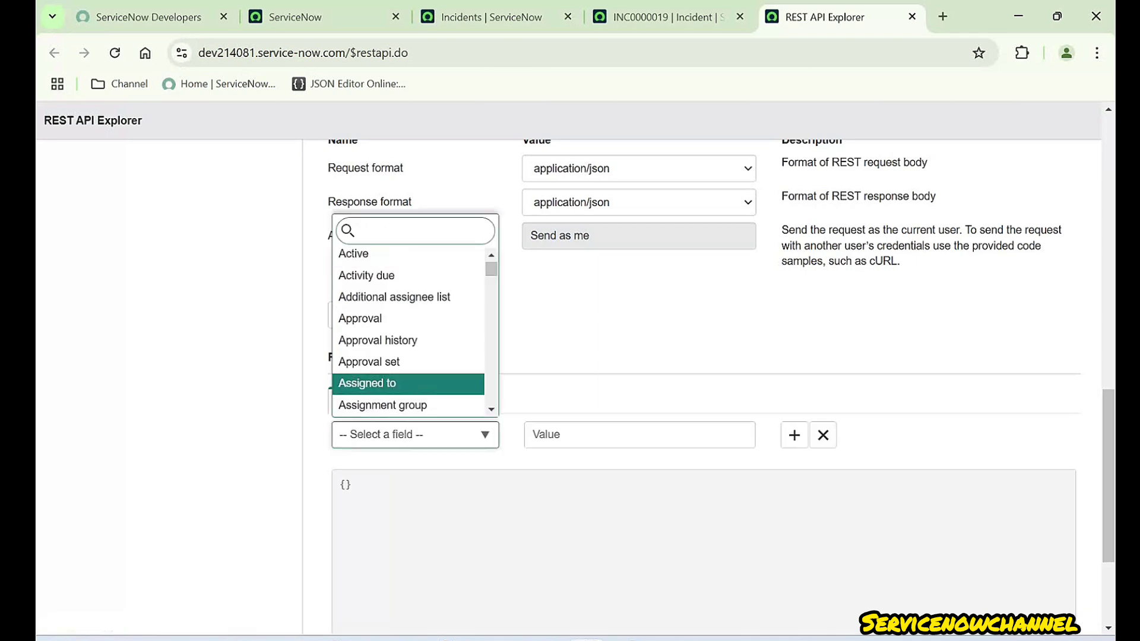
pyautogui.click(668, 17)
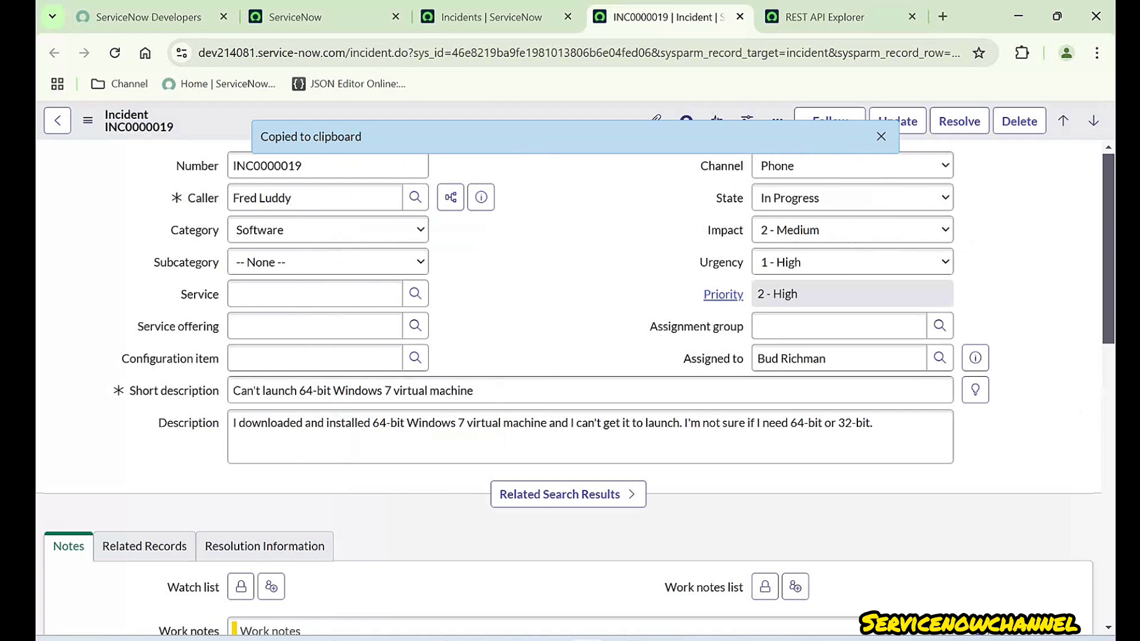
pyautogui.click(881, 137)
pyautogui.click(852, 198)
pyautogui.click(852, 224)
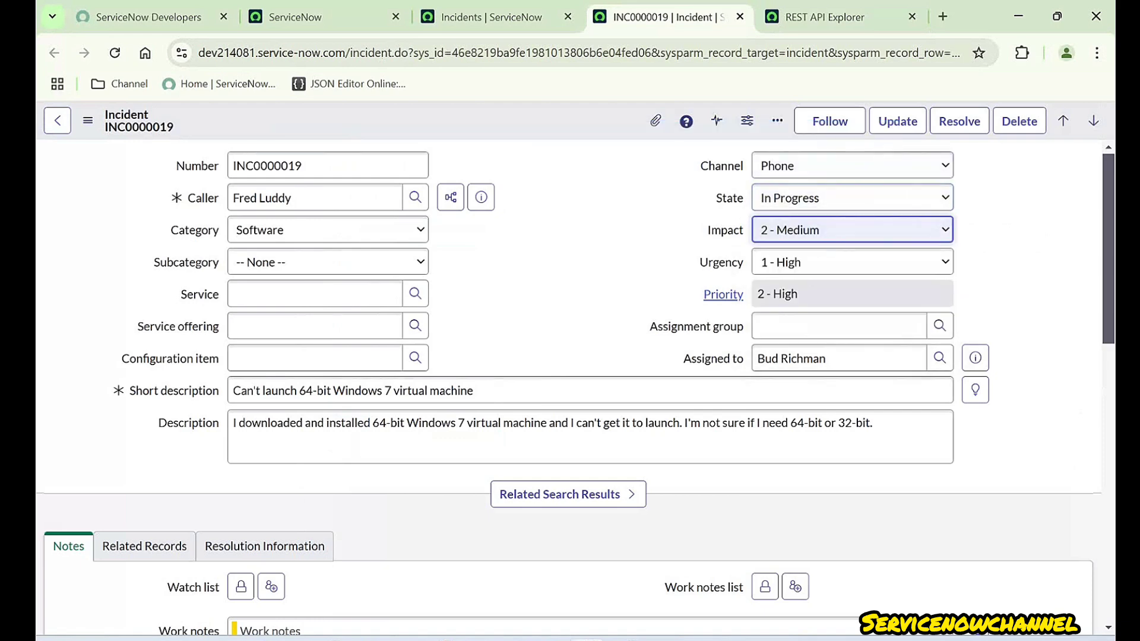
pyautogui.click(851, 230)
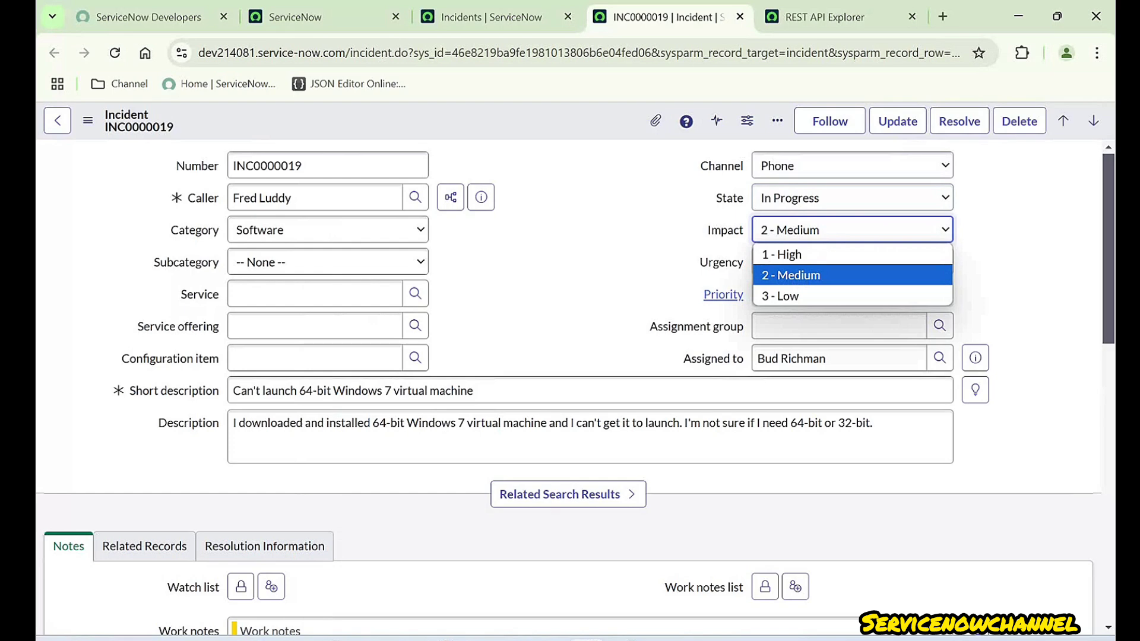
pyautogui.click(852, 274)
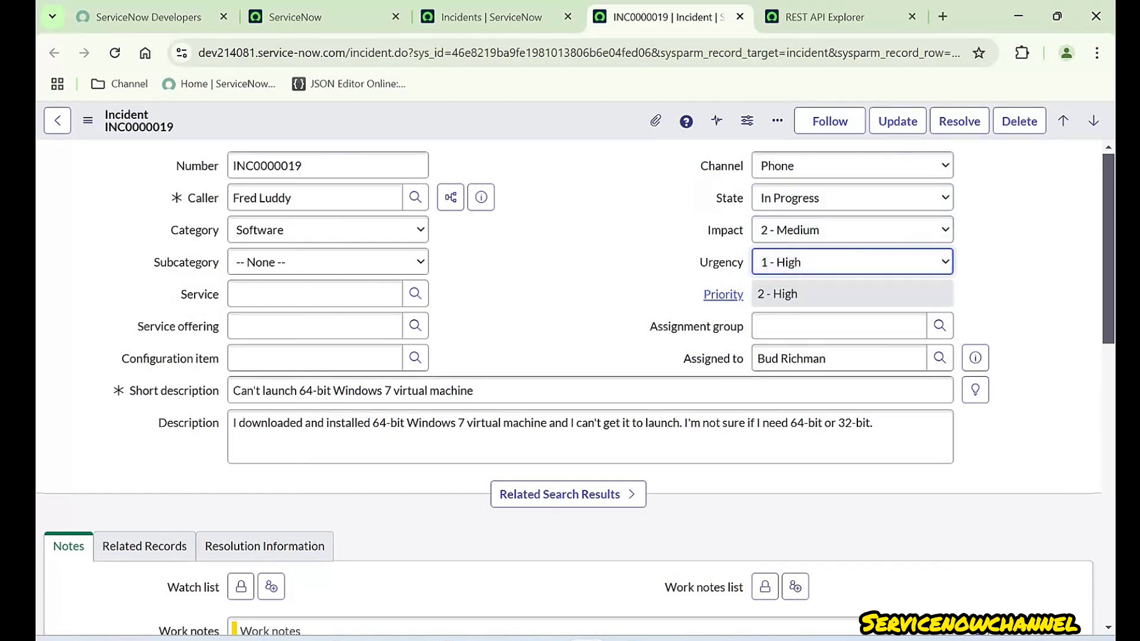
pyautogui.click(851, 230)
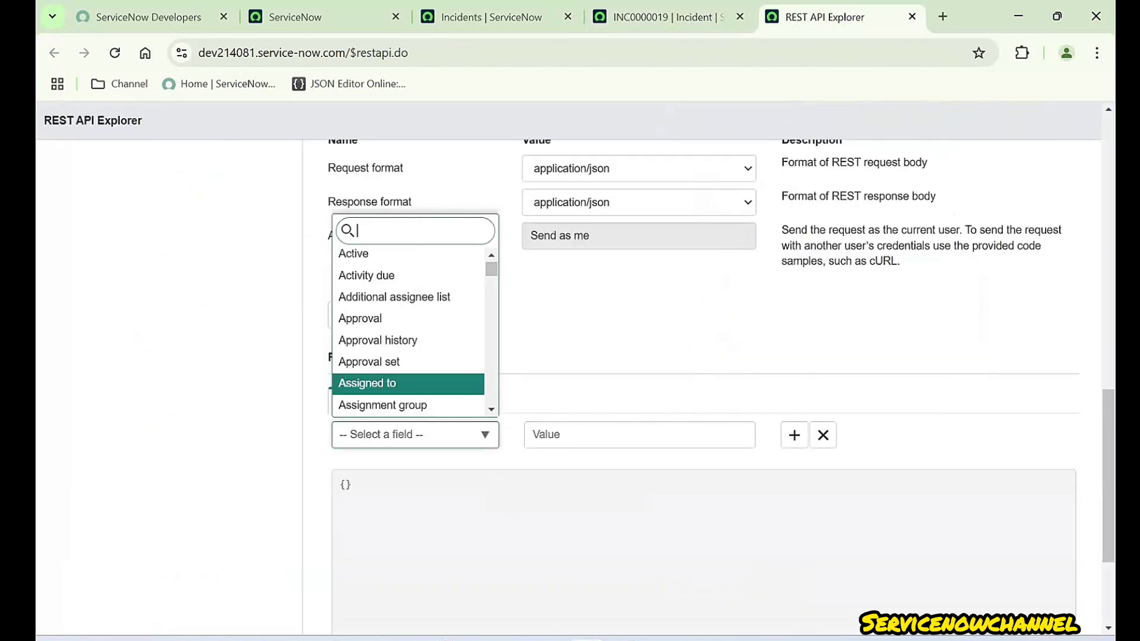
# - Choose impact as the body field and give it the value 1
pyautogui.write('impact')
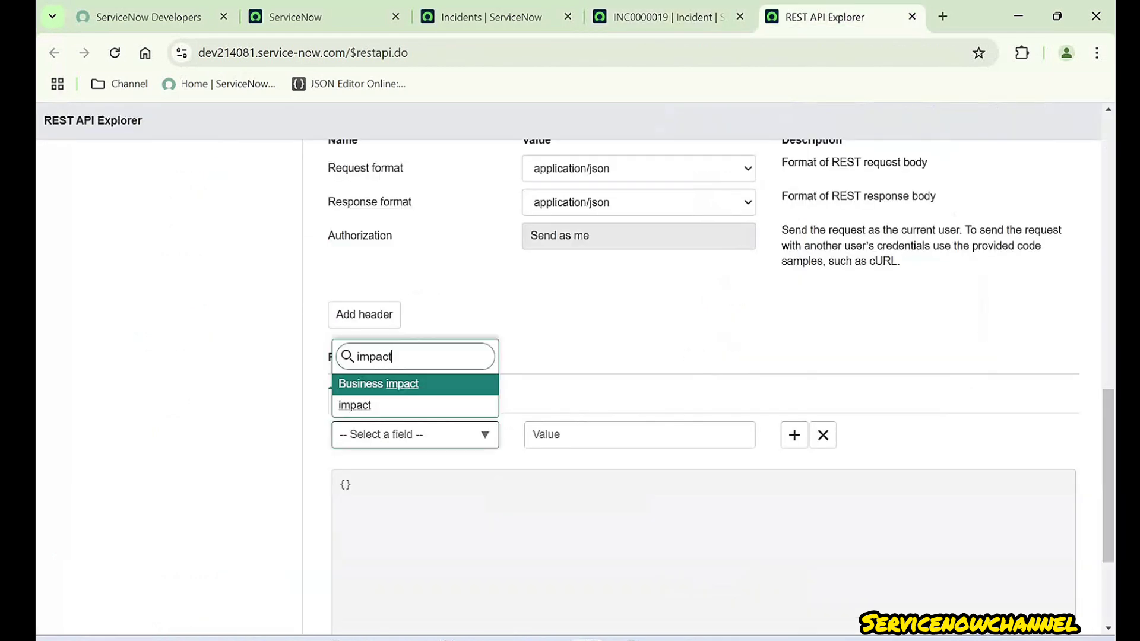
pyautogui.press('Down')
pyautogui.press('Return')
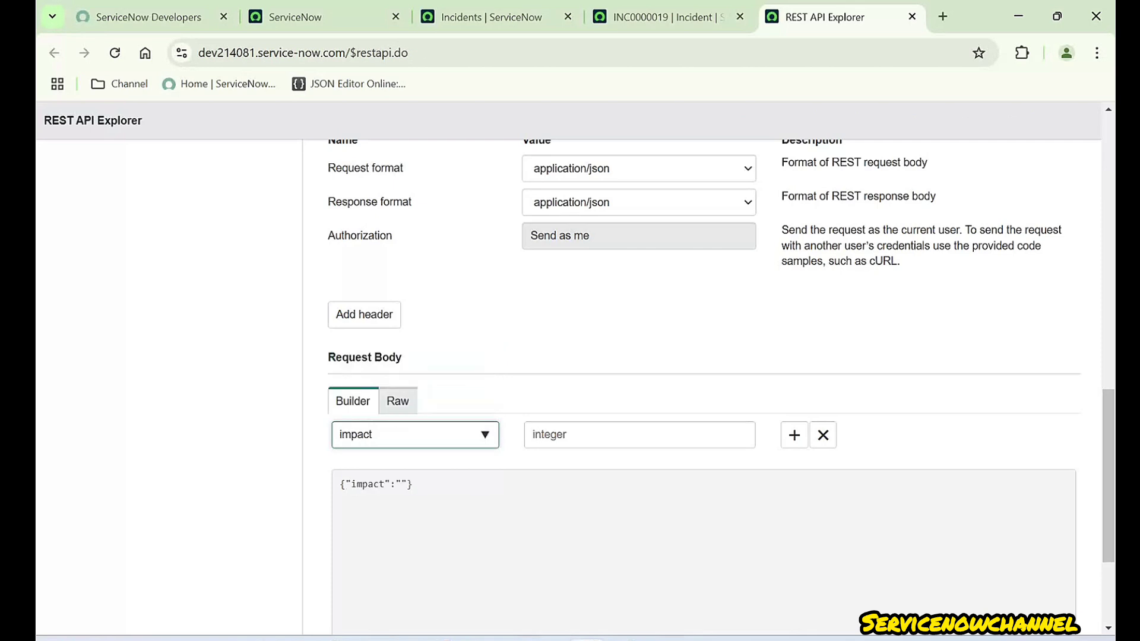
pyautogui.click(639, 434)
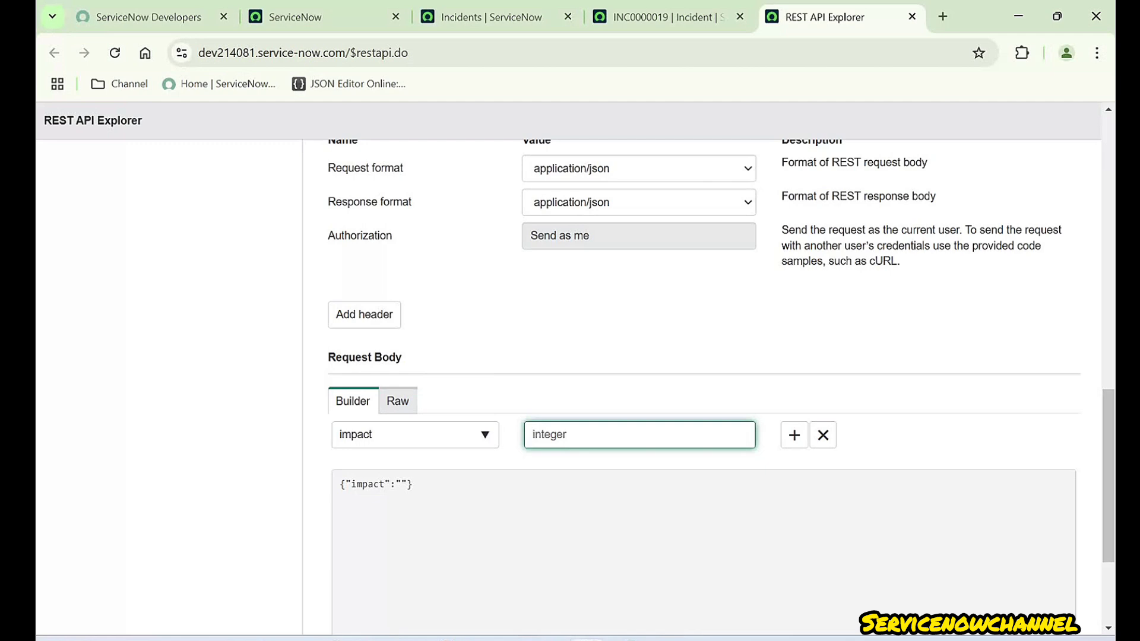
pyautogui.click(668, 17)
pyautogui.click(852, 229)
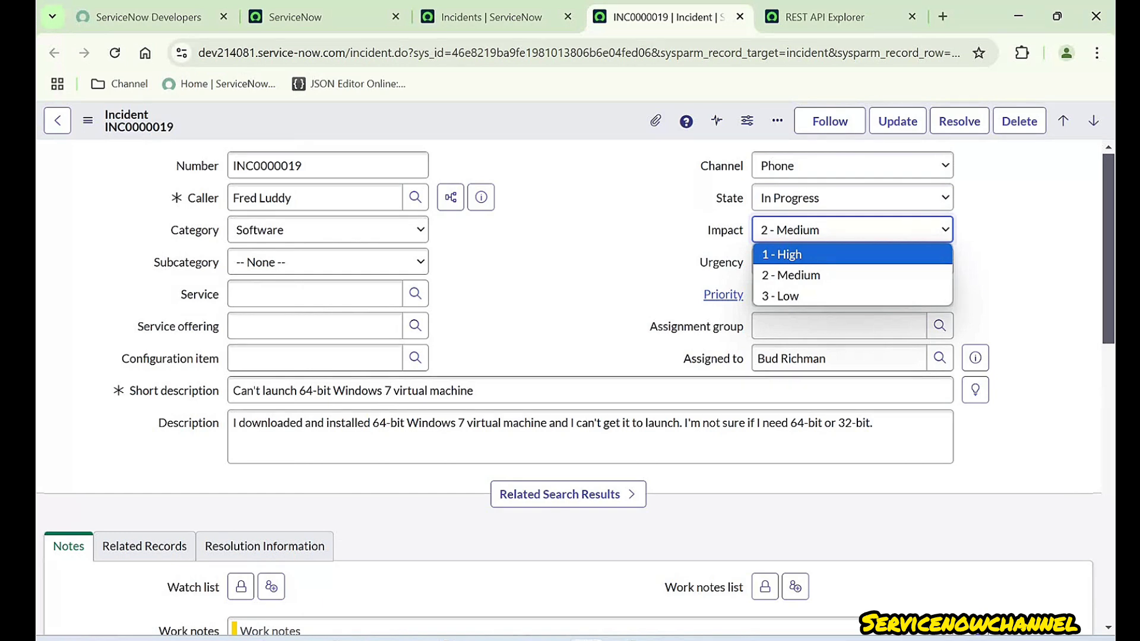
pyautogui.click(831, 17)
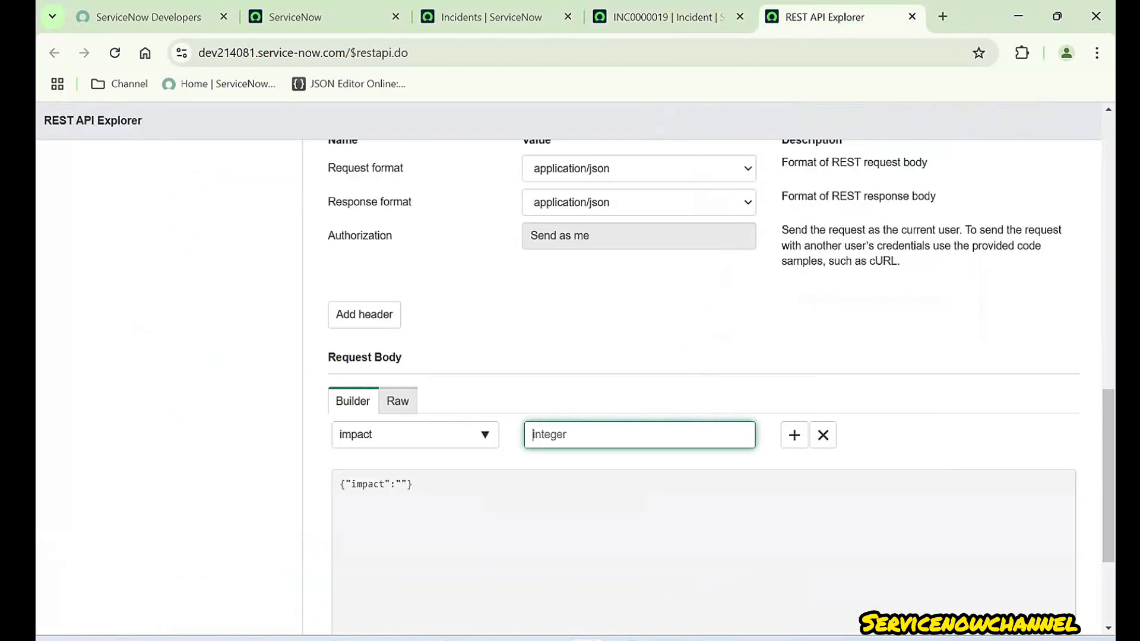
pyautogui.write('1')
pyautogui.press('Tab')
# - Recheck the incident's Impact options and review its short description and description text
pyautogui.click(668, 17)
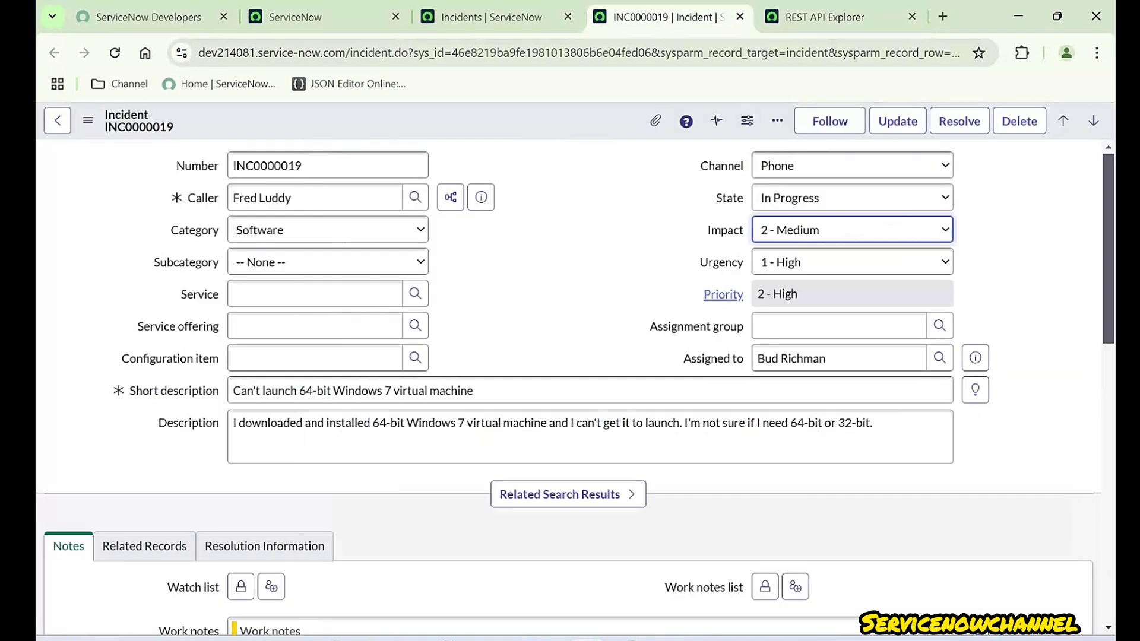
pyautogui.click(852, 230)
pyautogui.press('Escape')
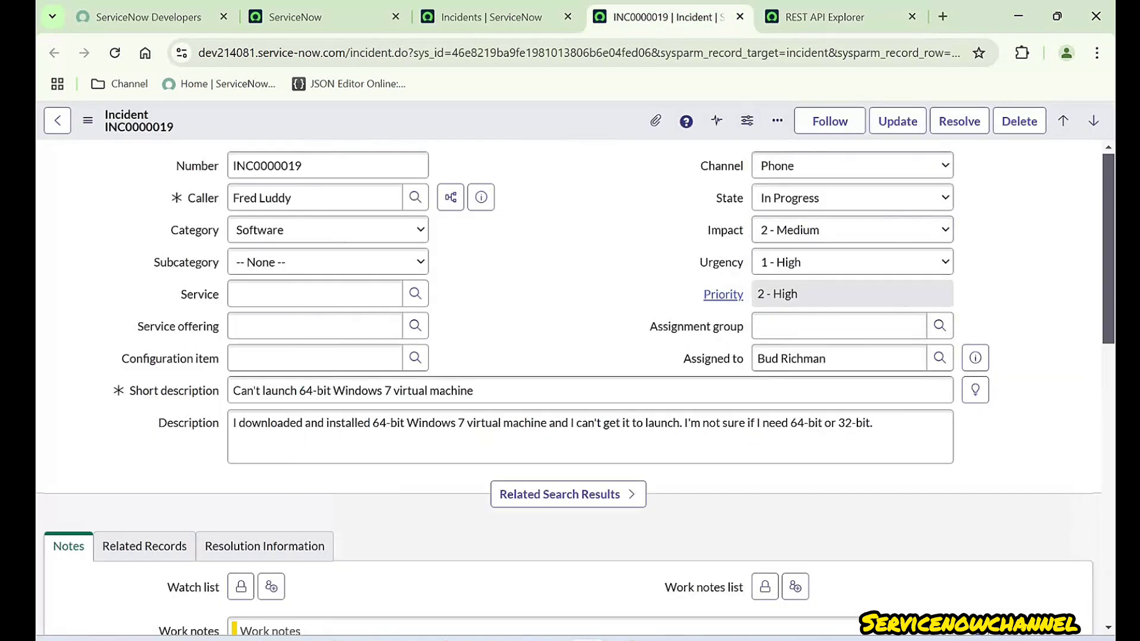
pyautogui.click(843, 17)
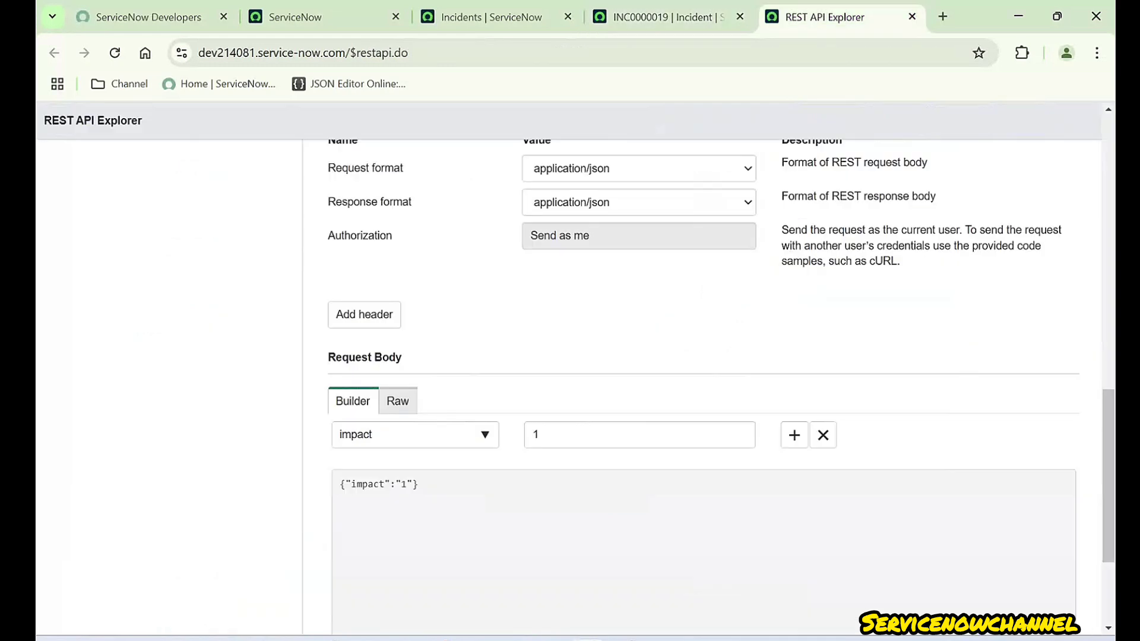
pyautogui.click(667, 18)
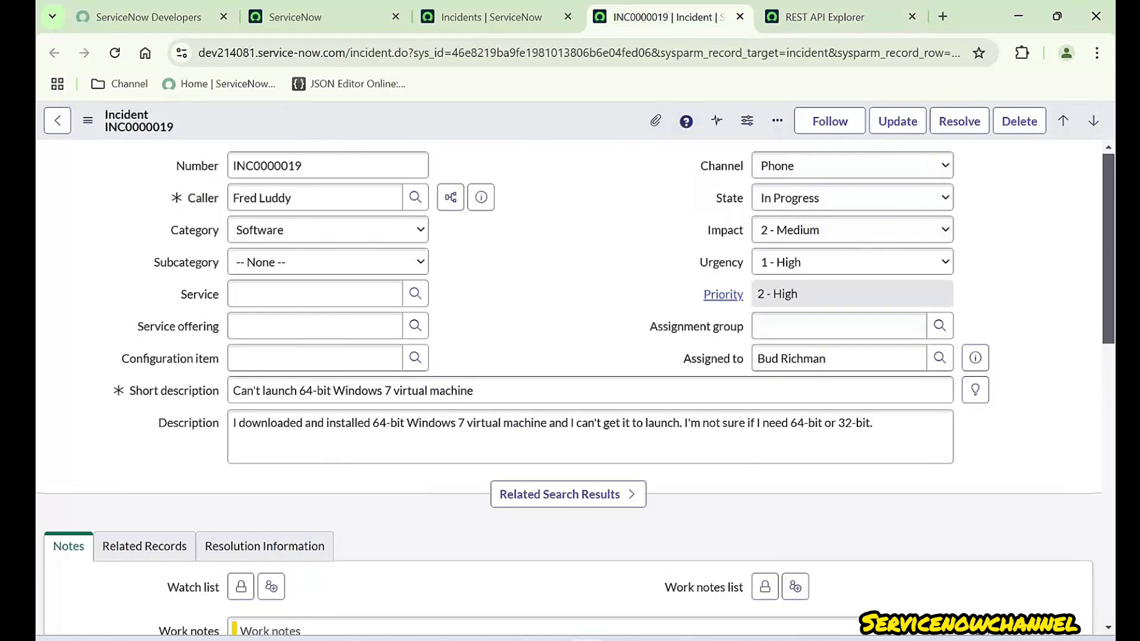
pyautogui.tripleClick(380, 391)
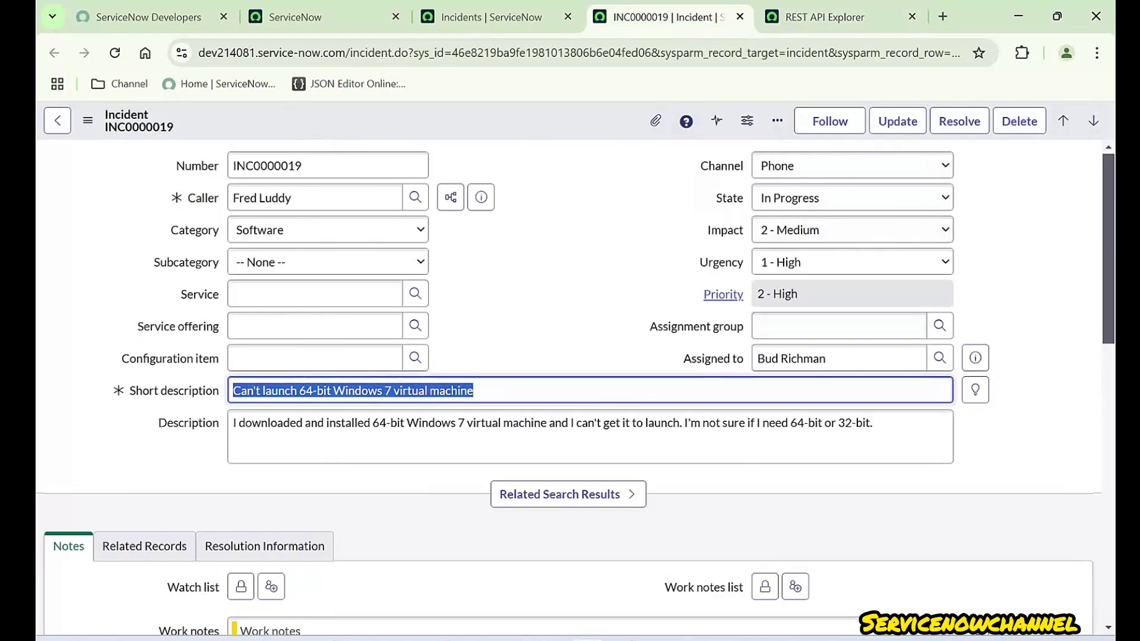
pyautogui.tripleClick(270, 422)
pyautogui.click(523, 344)
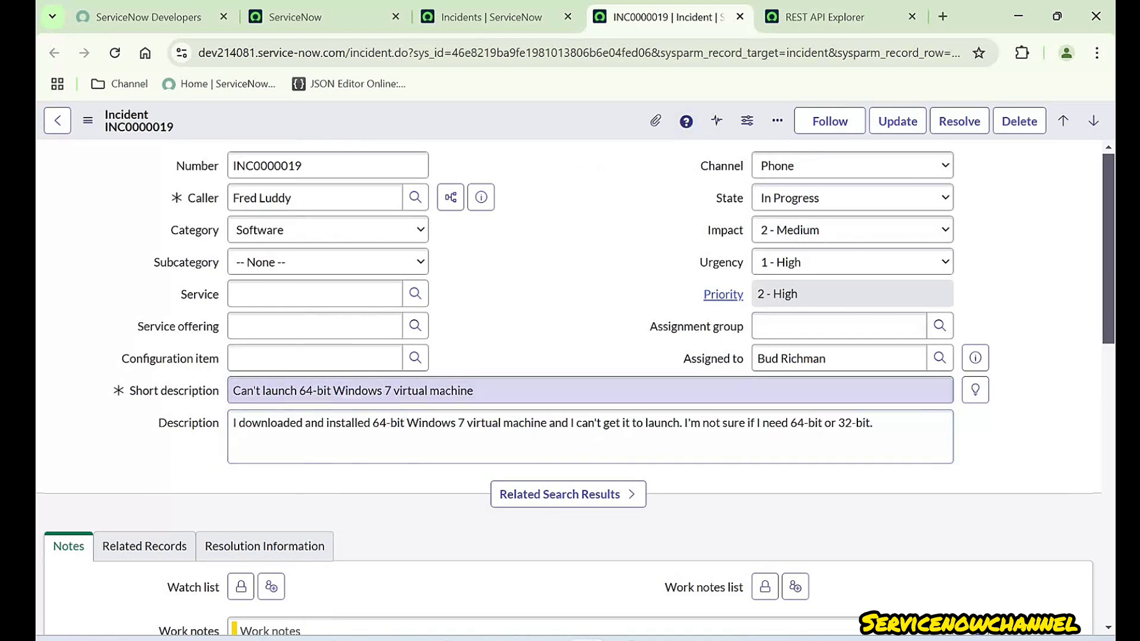
pyautogui.tripleClick(389, 390)
pyautogui.tripleClick(397, 422)
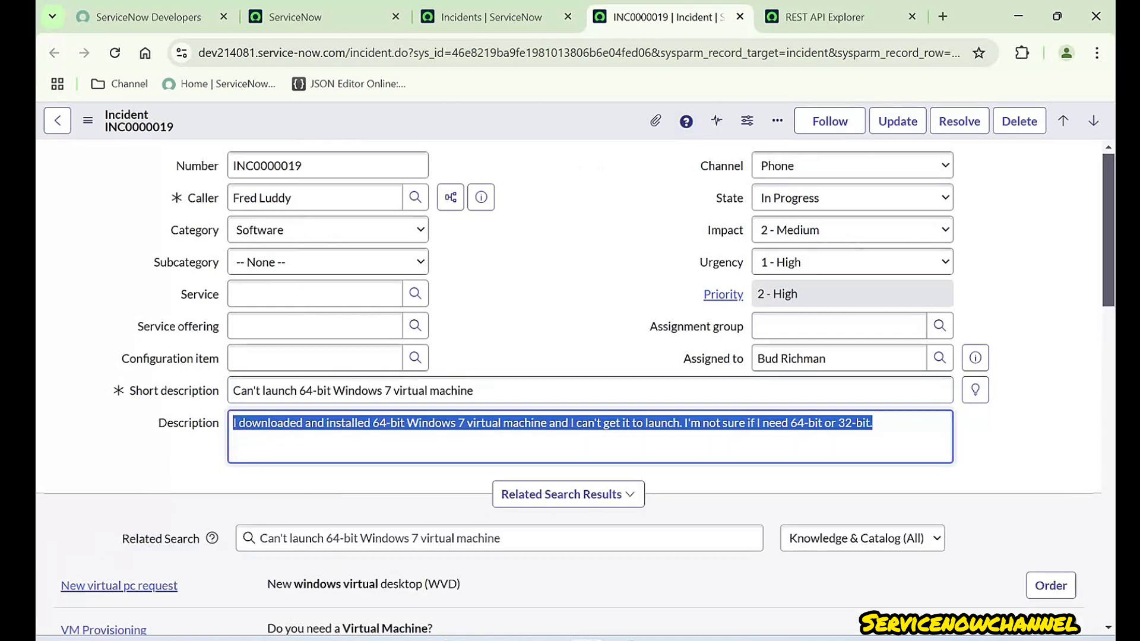
pyautogui.hotkey('ctrl', 'Tab')
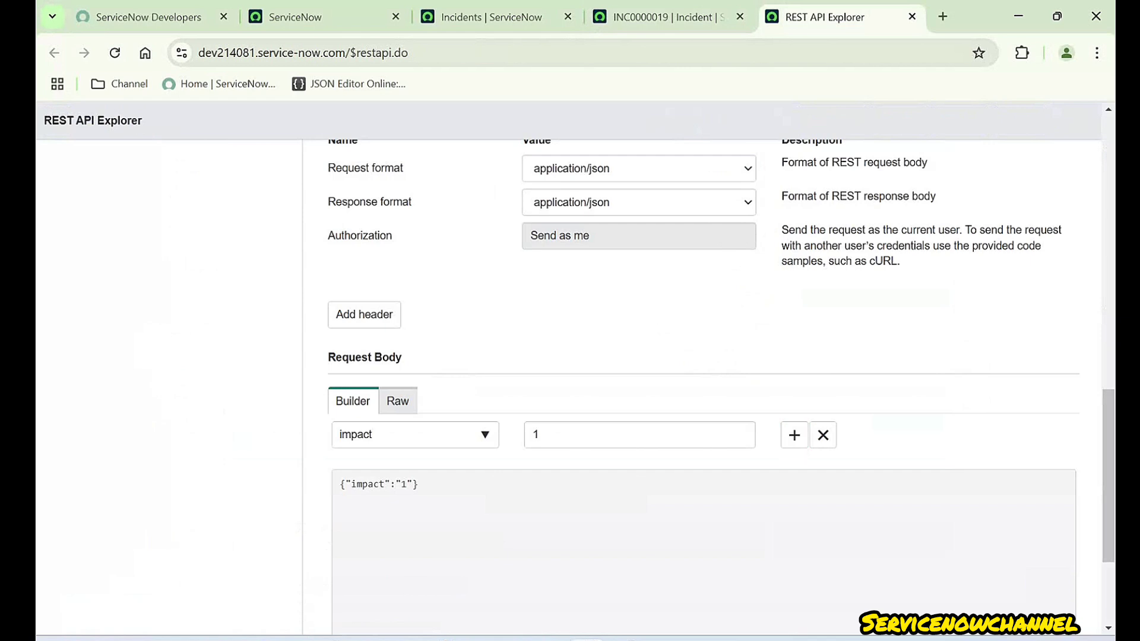
# - Add a short_description field to the PATCH body with value 'testing Short Description'
pyautogui.click(794, 435)
pyautogui.click(410, 466)
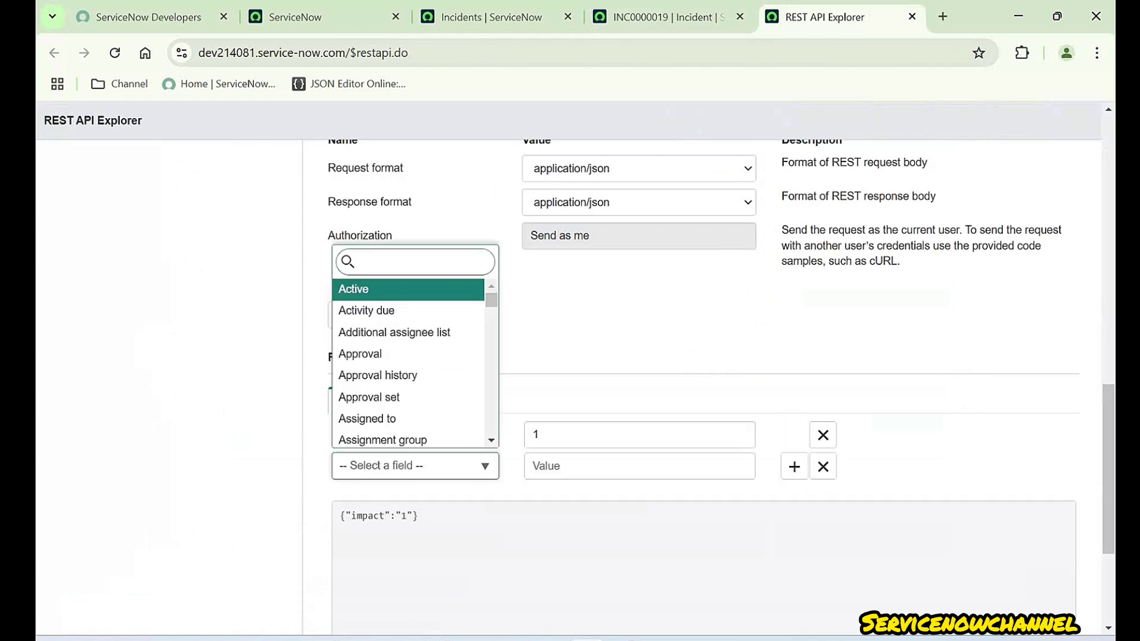
pyautogui.write('short')
pyautogui.press('Return')
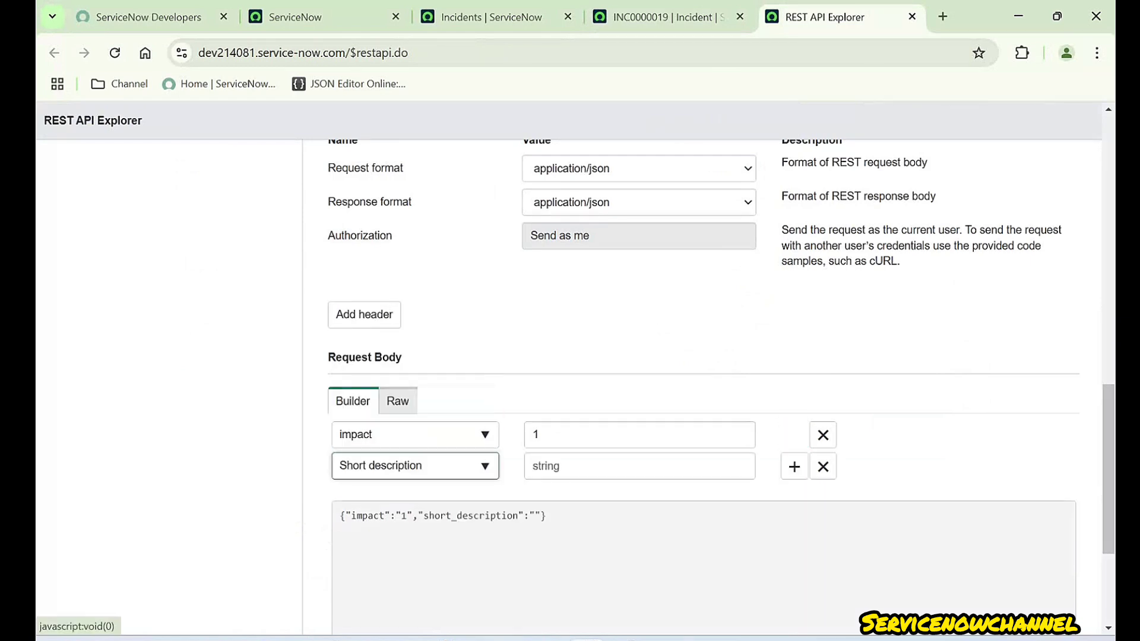
pyautogui.click(606, 466)
pyautogui.write('t')
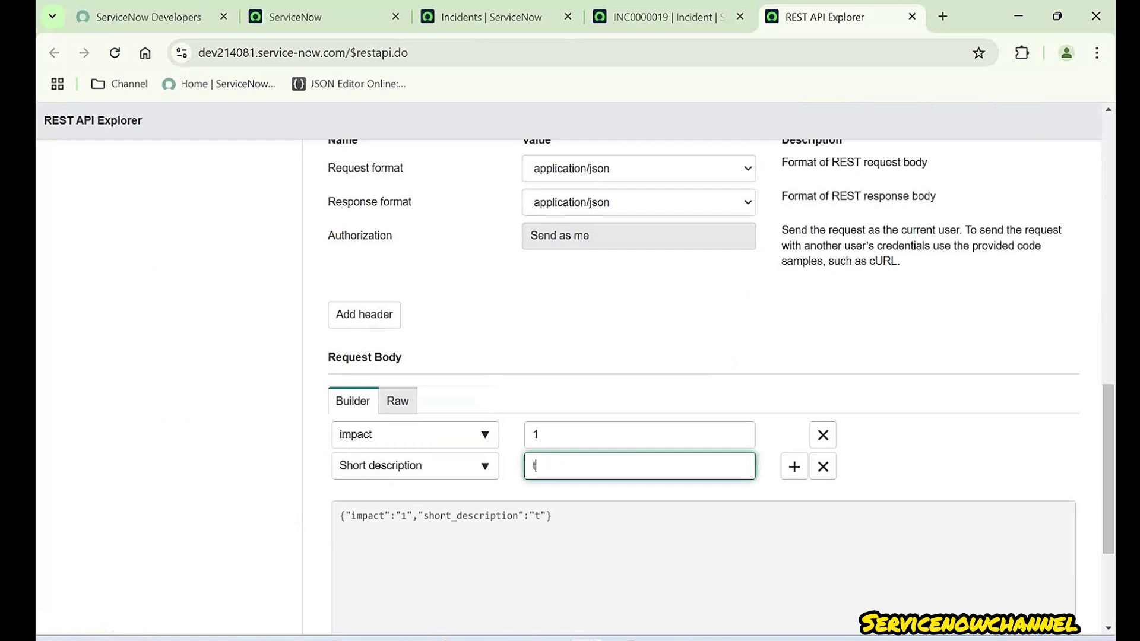
pyautogui.write('esting Short deS')
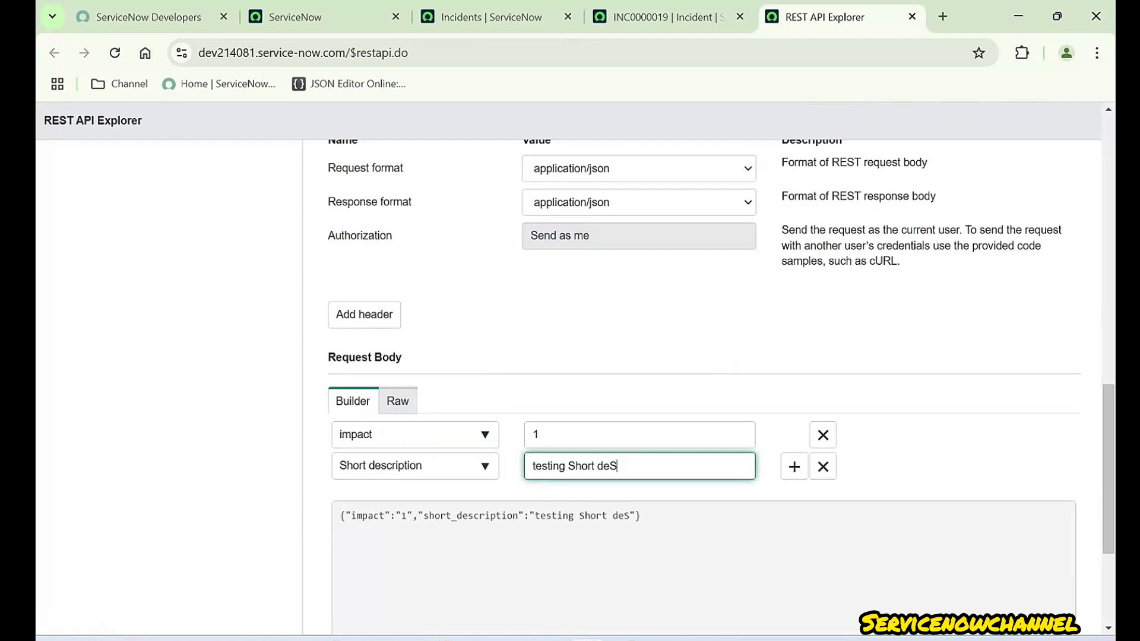
pyautogui.press('BackSpace')
pyautogui.press('BackSpace')
pyautogui.press('BackSpace')
pyautogui.write('Description')
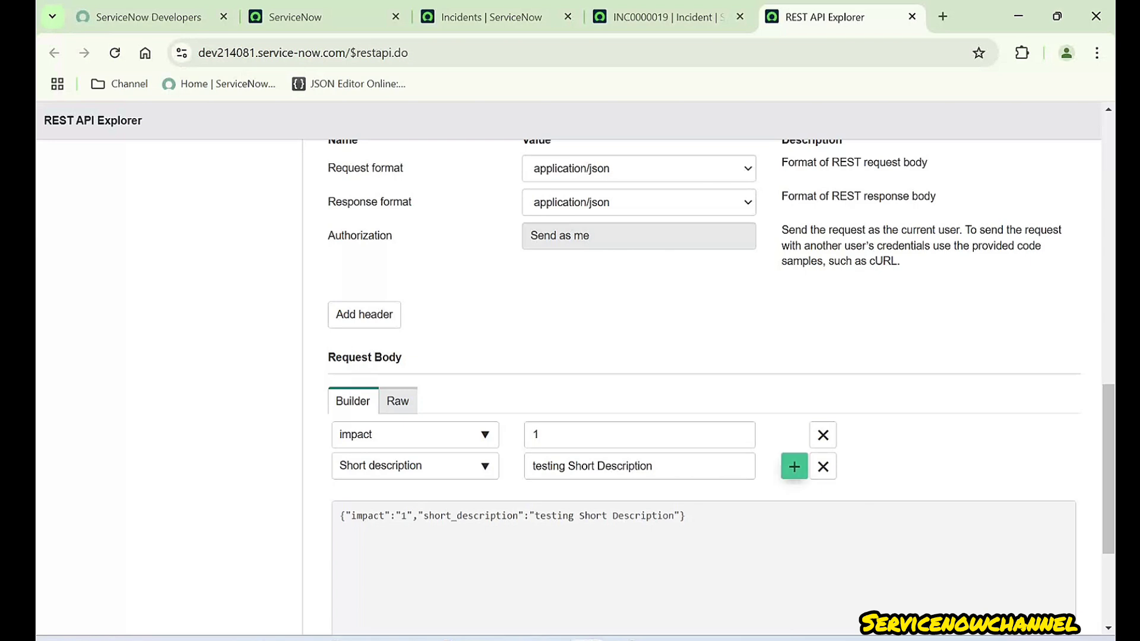
# - Add a description field valued 'testing Description', then bring up incident INC0000019's form
pyautogui.click(794, 466)
pyautogui.click(415, 496)
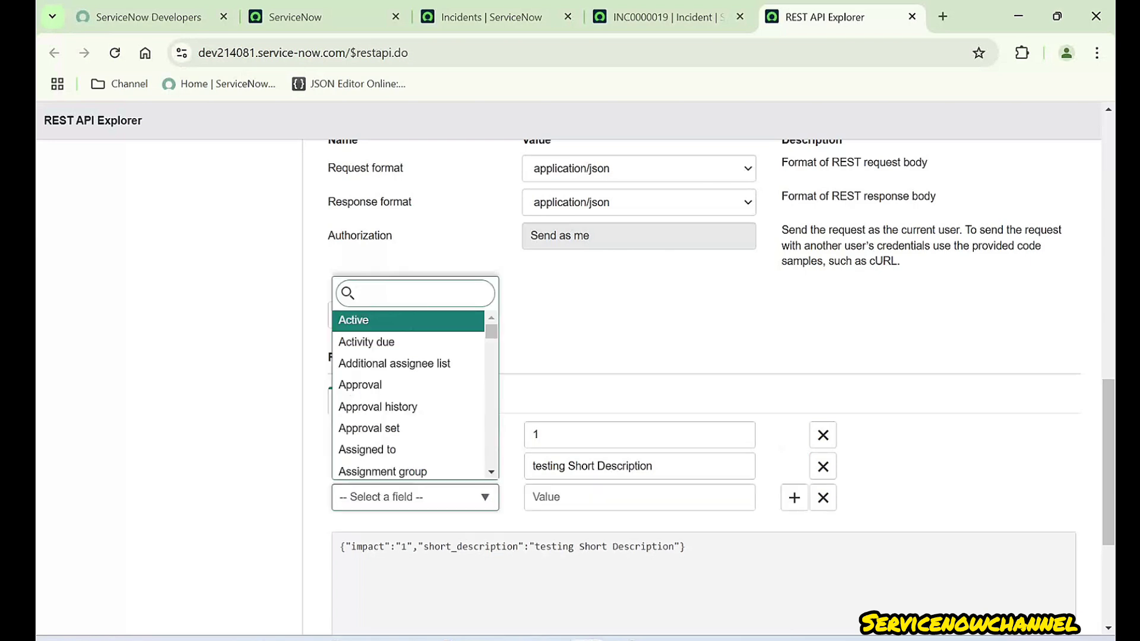
pyautogui.write('desc')
pyautogui.press('Return')
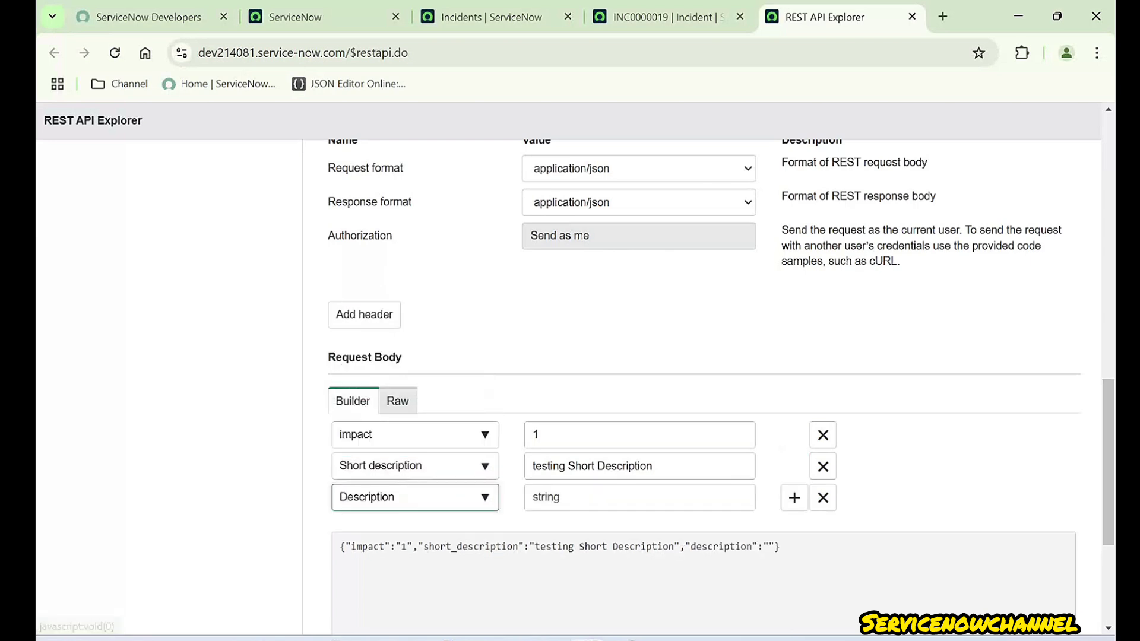
pyautogui.click(584, 497)
pyautogui.tripleClick(583, 466)
pyautogui.hotkey('ctrl', 'c')
pyautogui.click(585, 496)
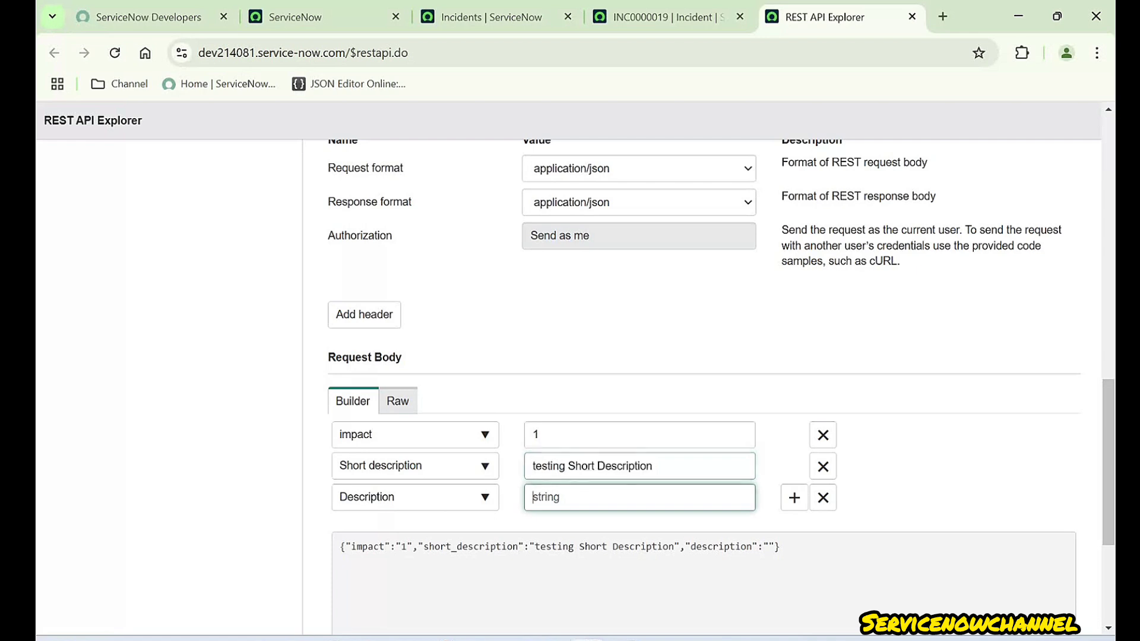
pyautogui.hotkey('ctrl', 'v')
pyautogui.doubleClick(581, 497)
pyautogui.press('BackSpace')
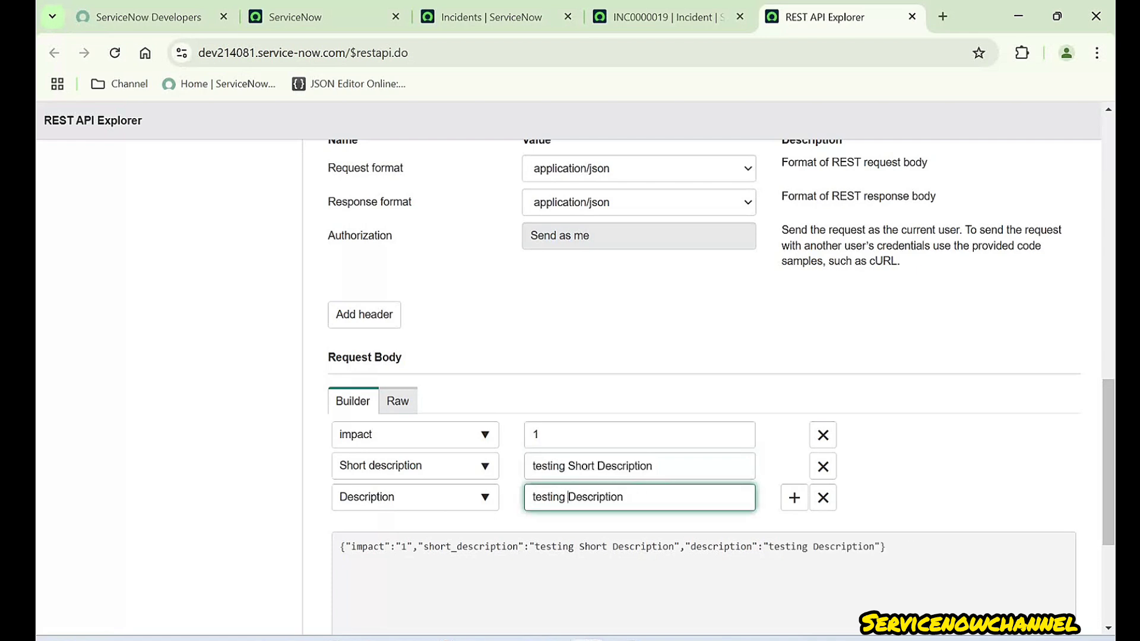
pyautogui.click(667, 17)
pyautogui.click(584, 391)
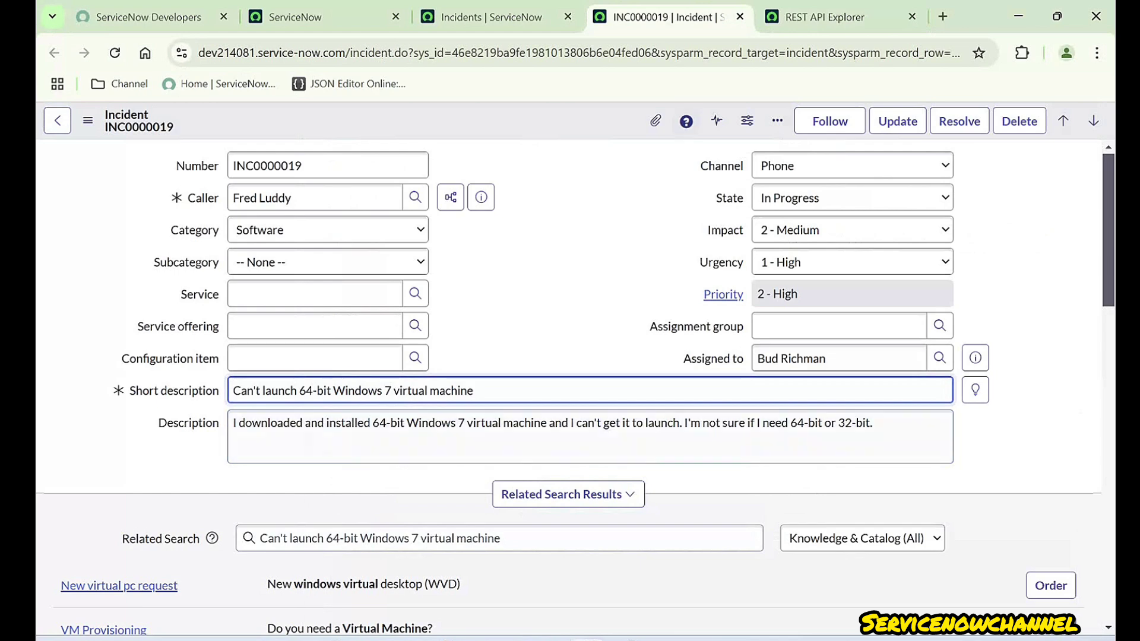
# - Review incident INC0000019's Impact choices and Description without changing them
pyautogui.click(828, 17)
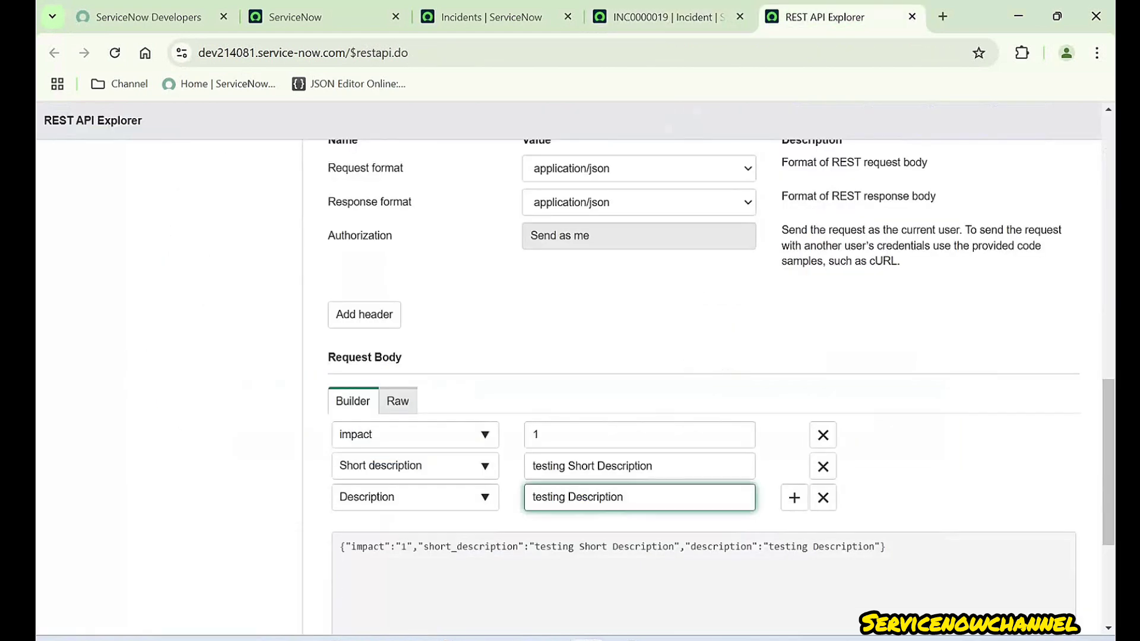
pyautogui.click(667, 17)
pyautogui.click(852, 230)
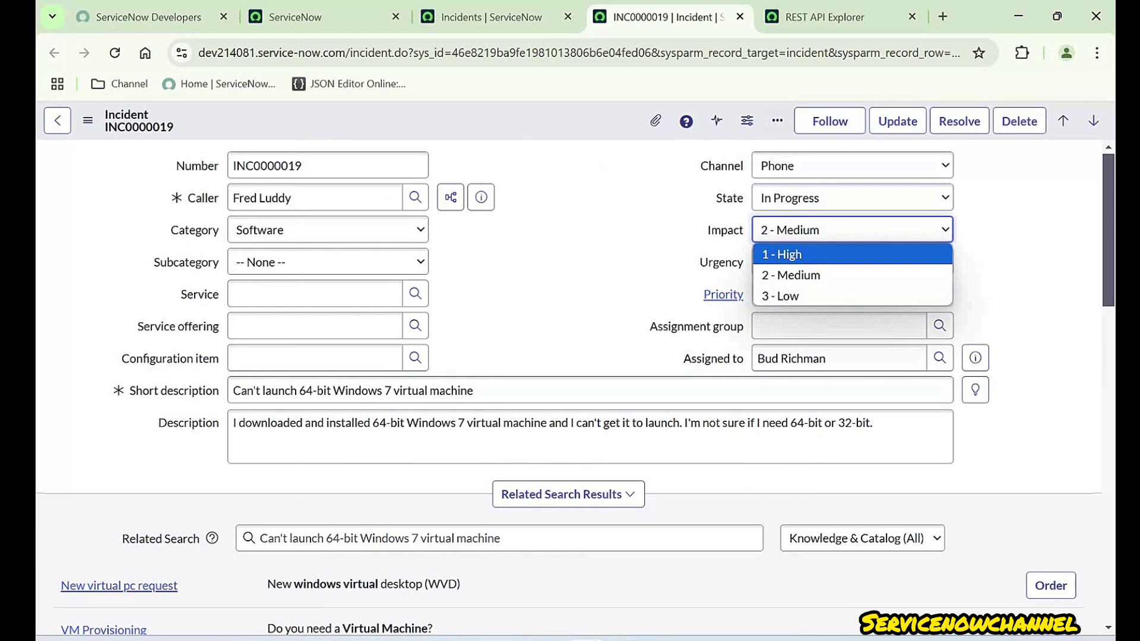
pyautogui.press('Escape')
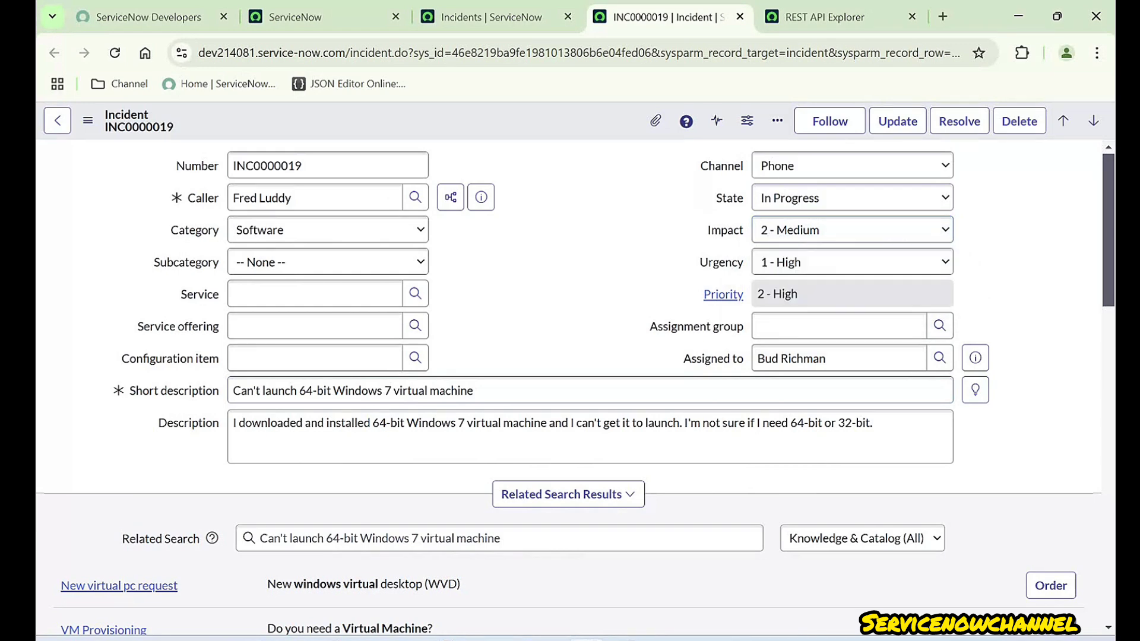
pyautogui.click(852, 230)
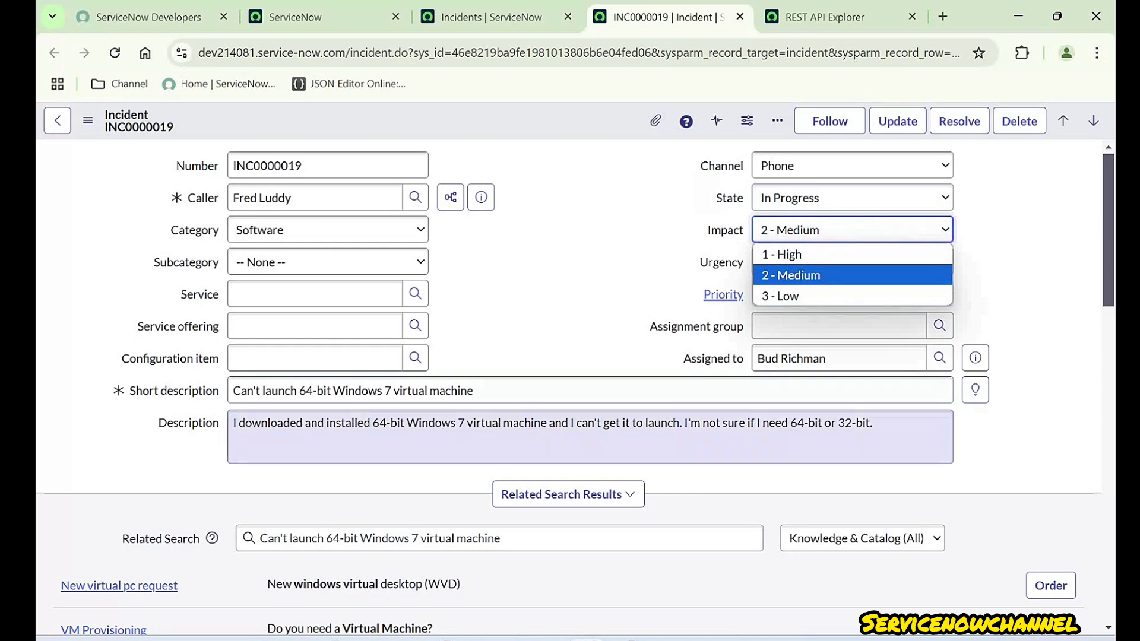
pyautogui.click(481, 424)
pyautogui.hotkey('ctrl', 'a')
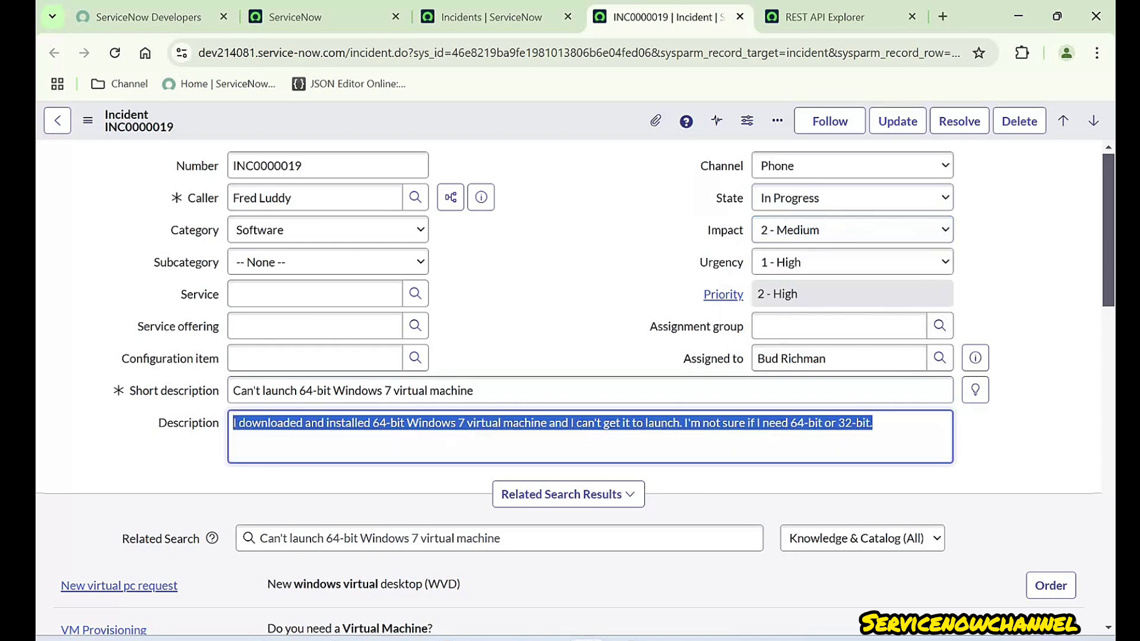
pyautogui.click(552, 327)
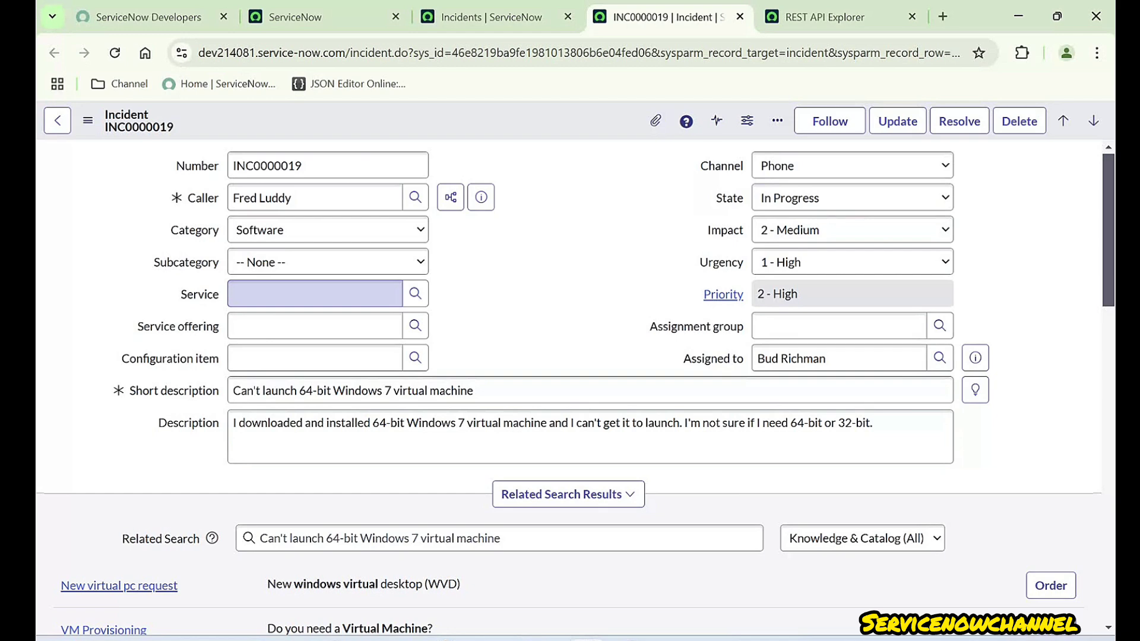
# - Open the Services lookup for the incident's empty Service field
pyautogui.moveTo(181, 294); pyautogui.dragTo(219, 295)
pyautogui.click(314, 294)
pyautogui.moveTo(180, 294); pyautogui.dragTo(222, 294)
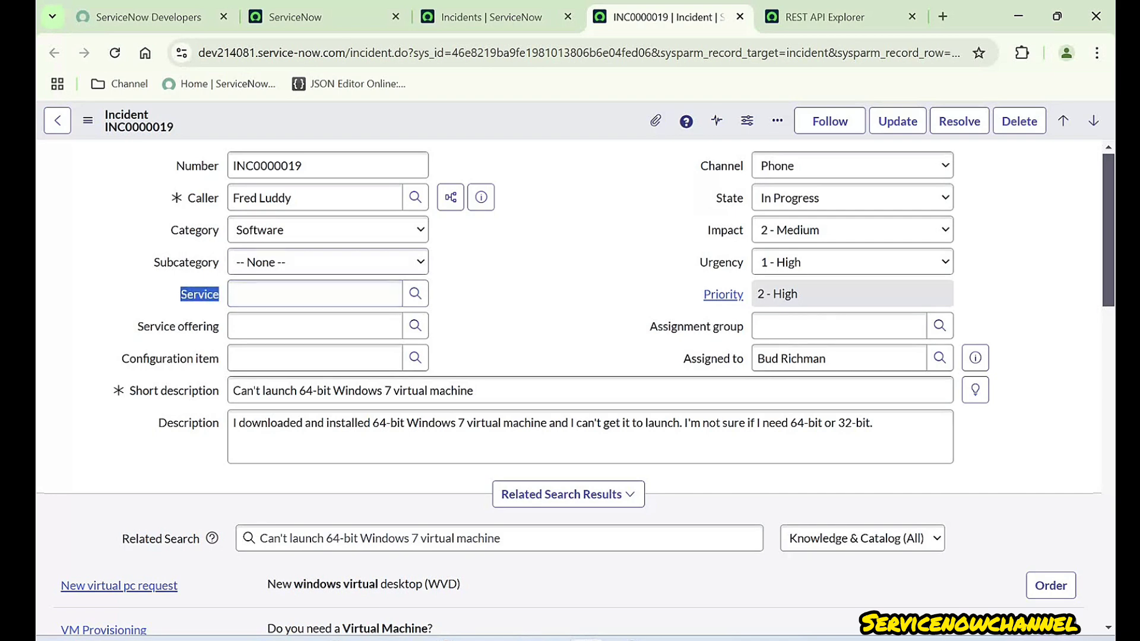
pyautogui.click(223, 294)
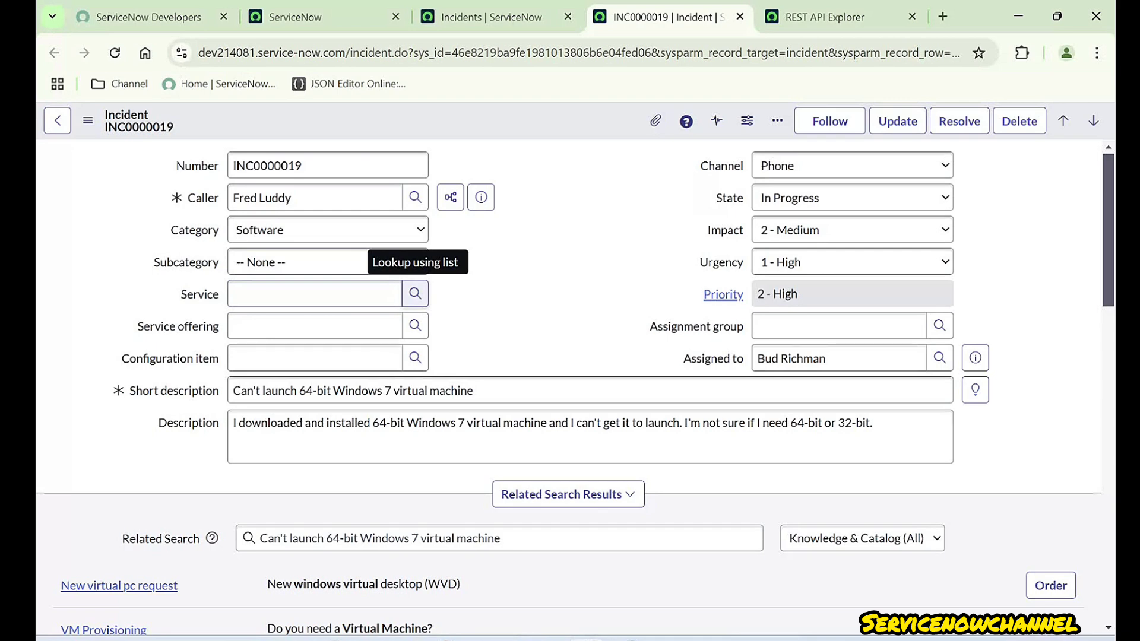
pyautogui.click(415, 294)
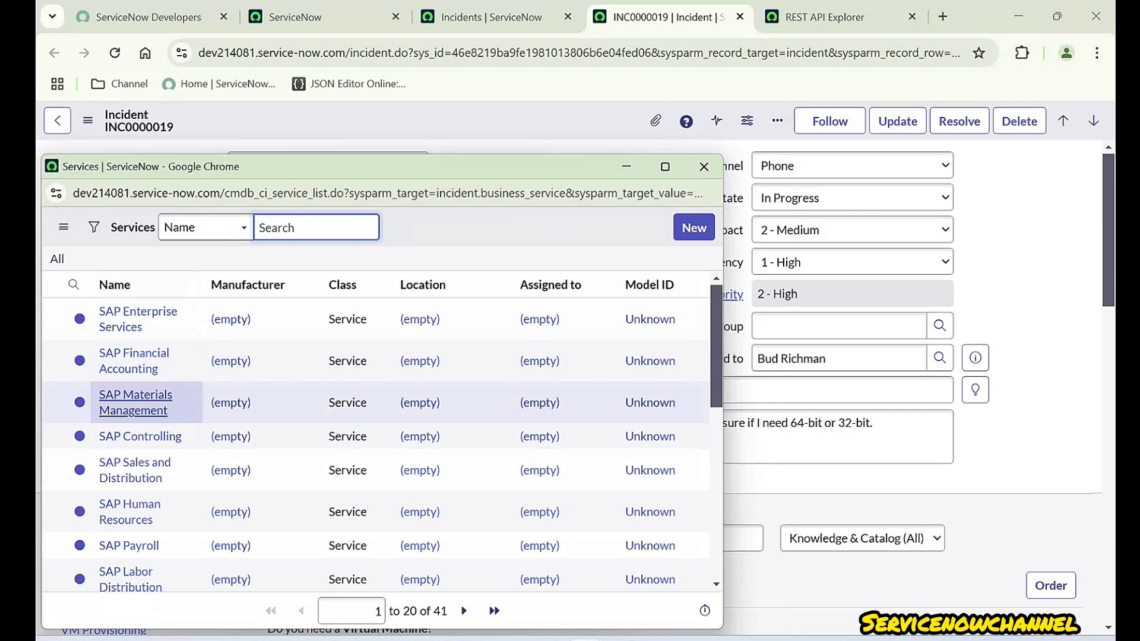
# - Set the Service to SAP Materials Management and open its record in a new tab
pyautogui.click(135, 402)
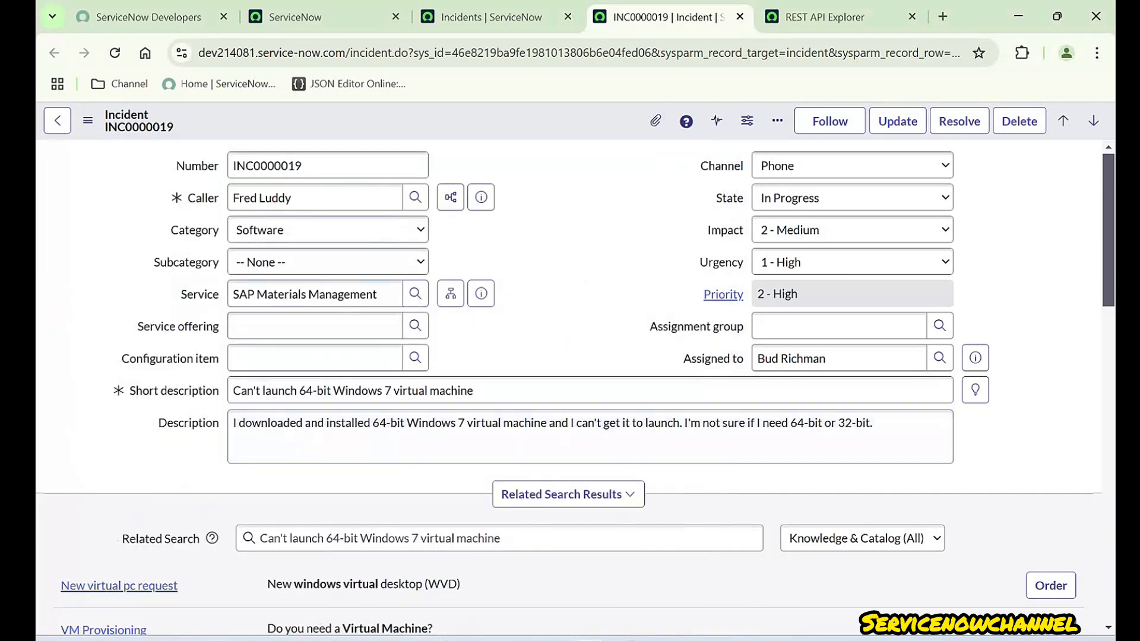
pyautogui.click(481, 293)
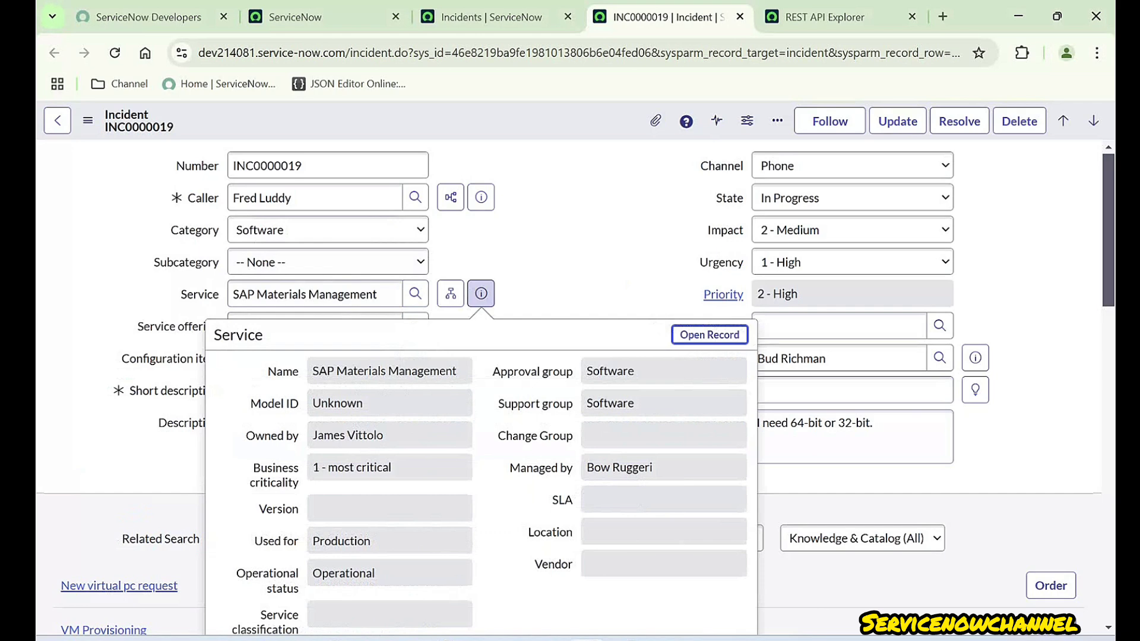
pyautogui.rightClick(692, 335)
pyautogui.click(772, 356)
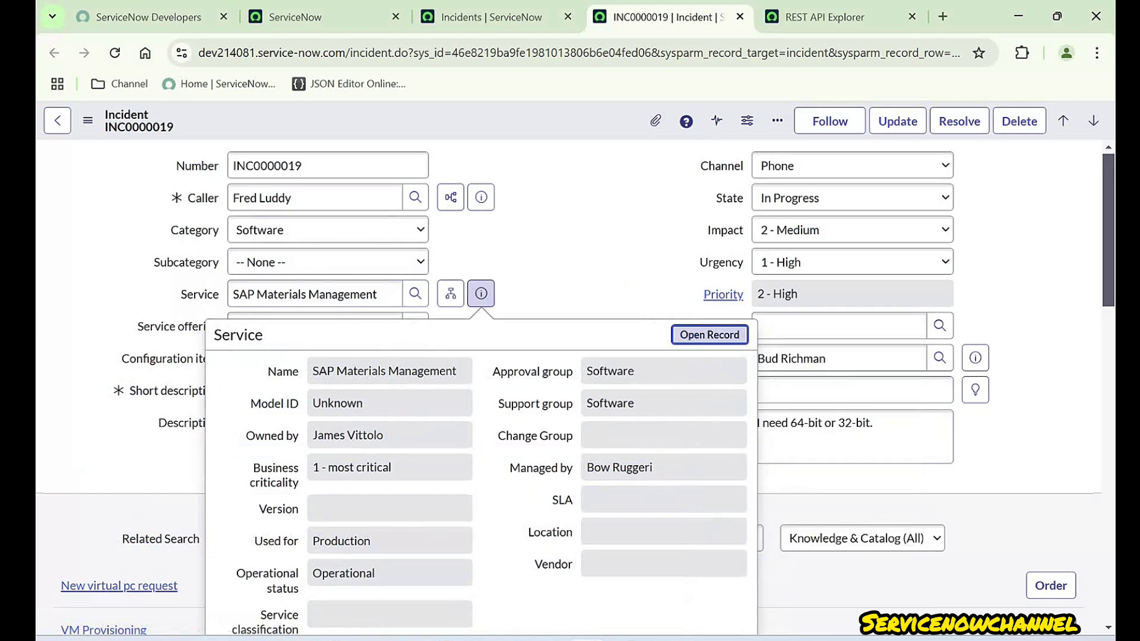
pyautogui.click(707, 17)
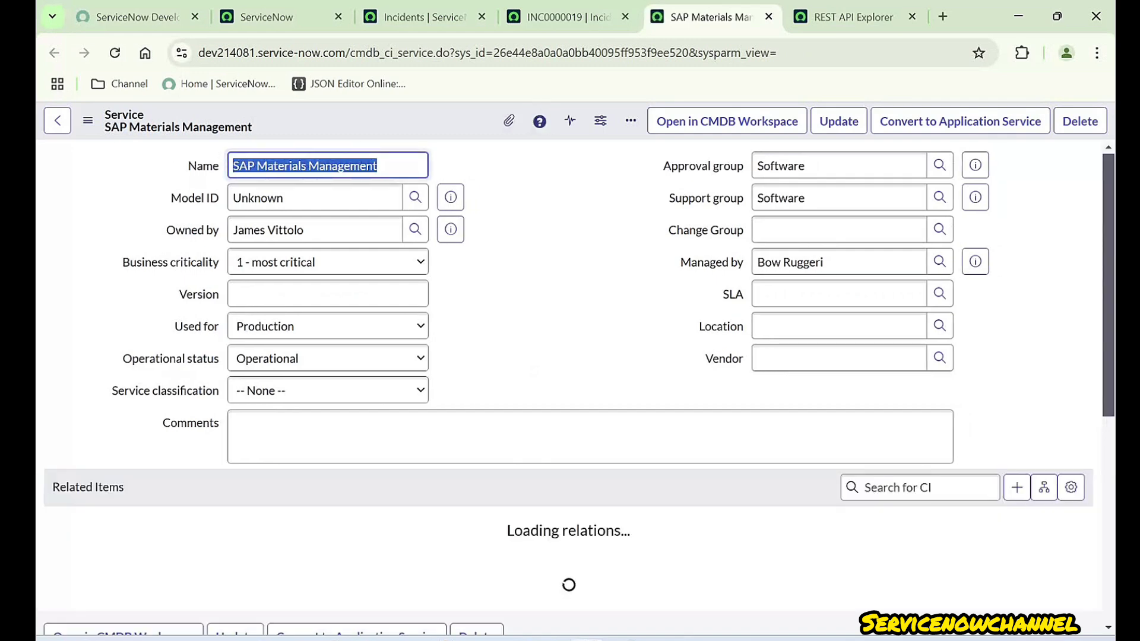
# - Copy the SAP Materials Management service record's sys_id
pyautogui.click(568, 17)
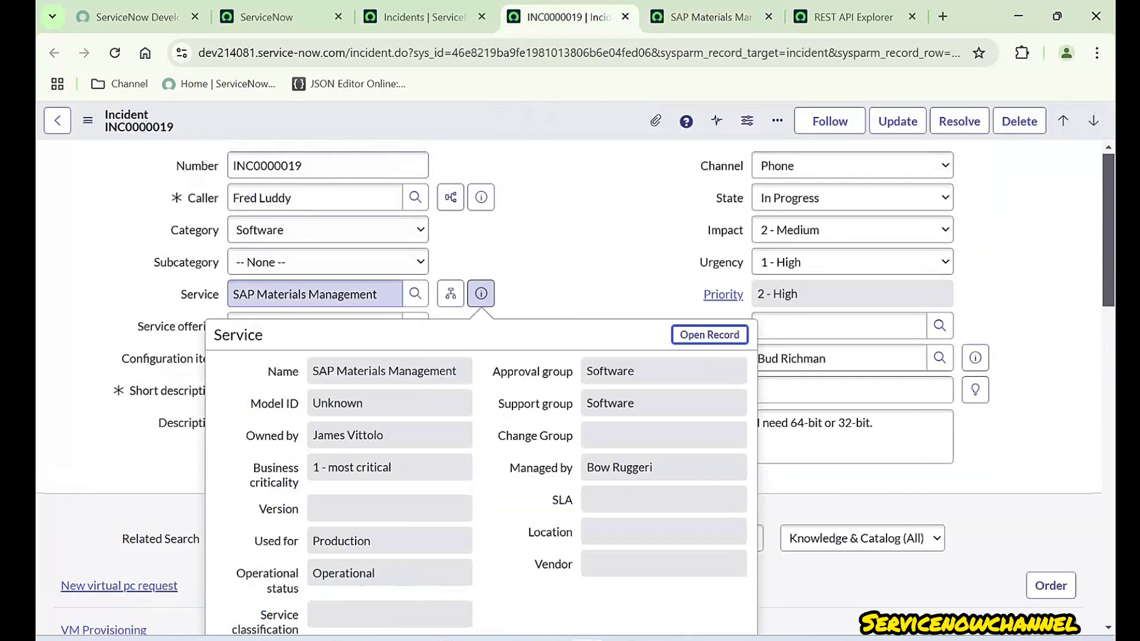
pyautogui.click(315, 294)
pyautogui.click(852, 198)
pyautogui.click(711, 17)
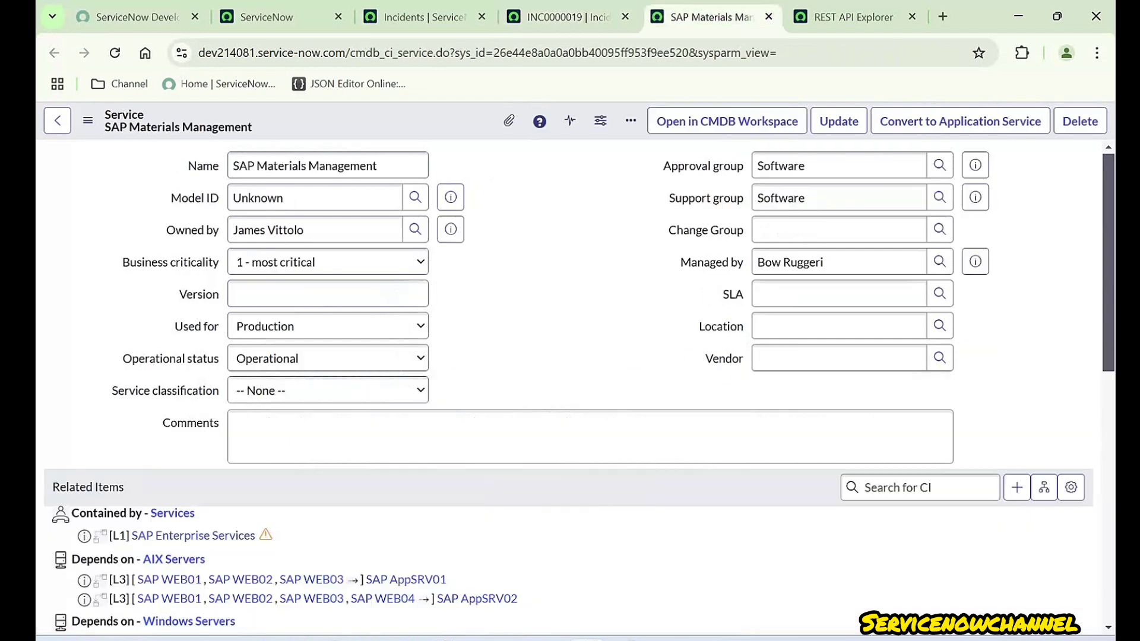
pyautogui.rightClick(457, 126)
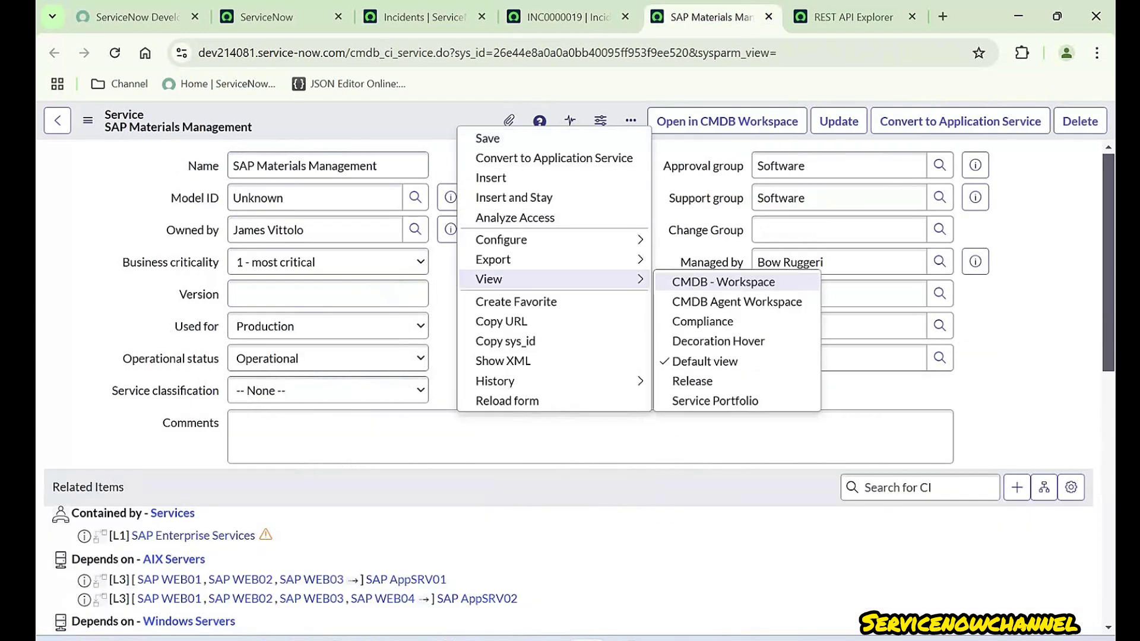
pyautogui.click(505, 341)
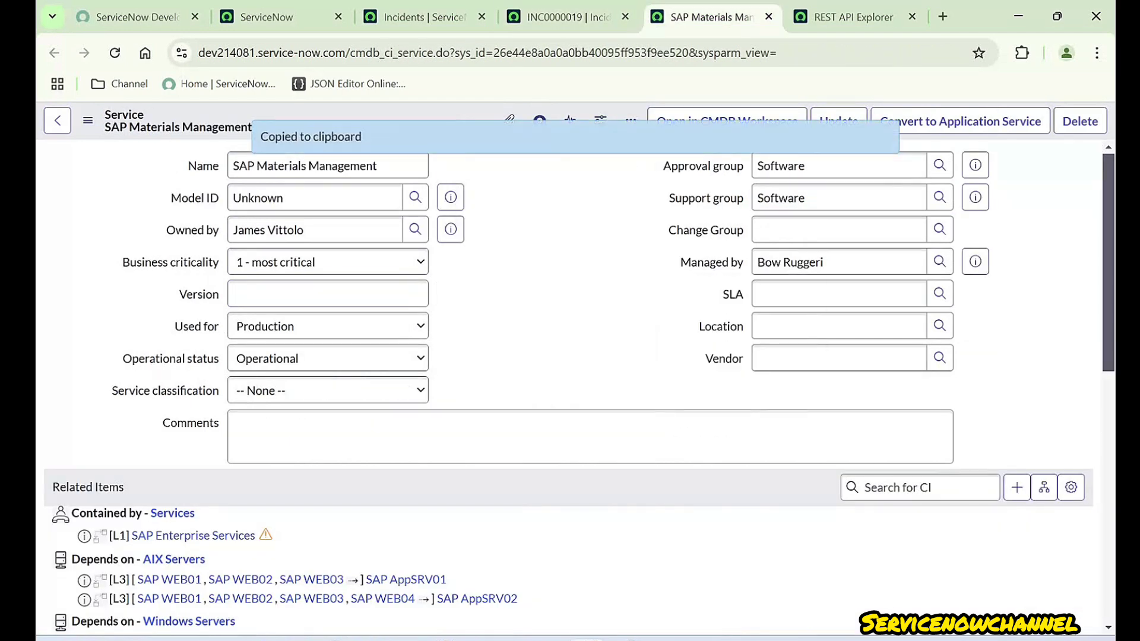
# - Add a Service field to the request body holding the copied SAP Materials Management sys_id
pyautogui.click(853, 17)
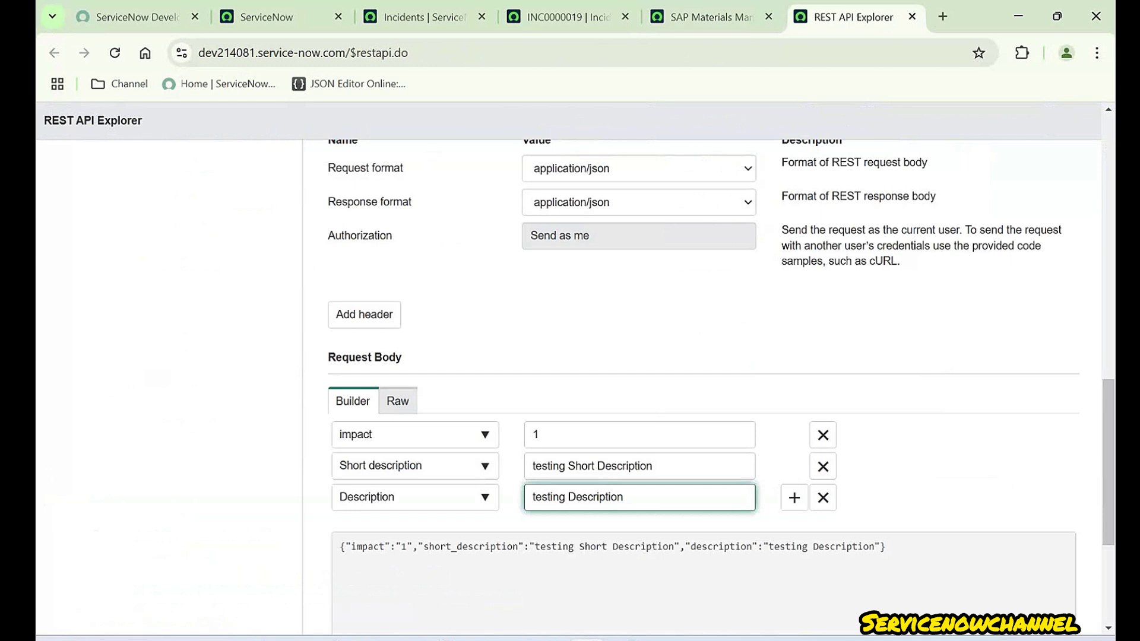
pyautogui.click(794, 497)
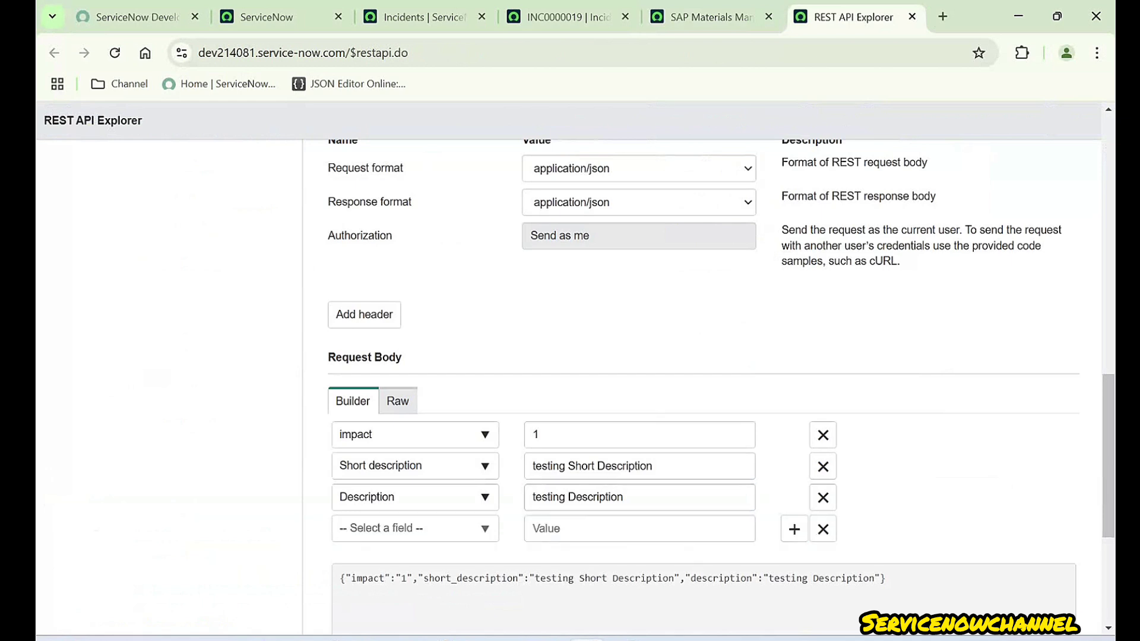
pyautogui.write('service')
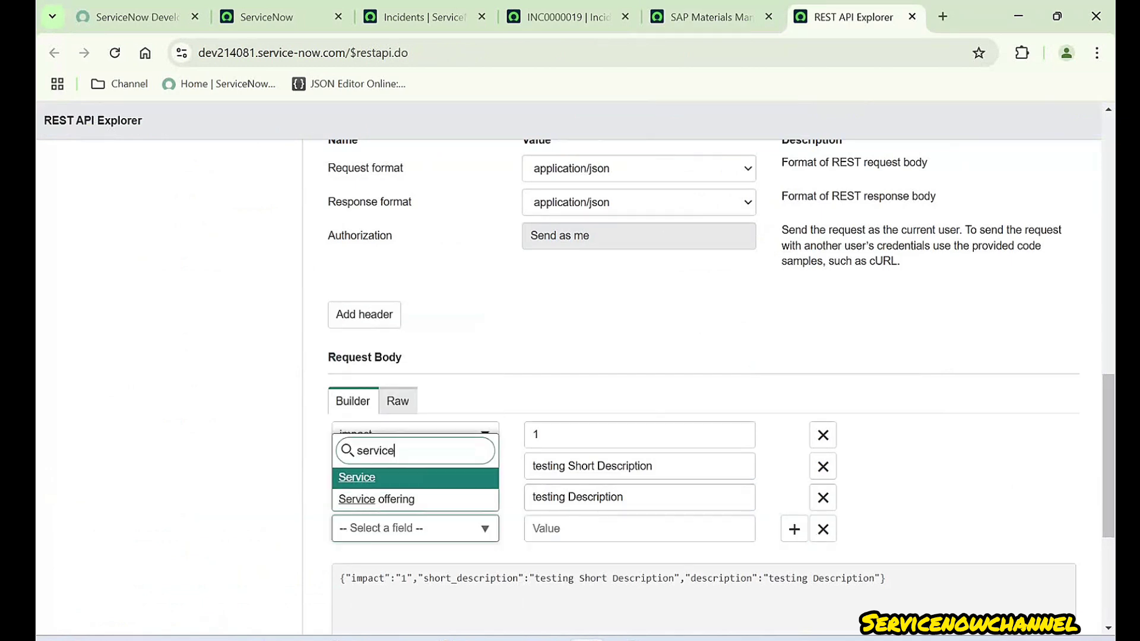
pyautogui.press('Return')
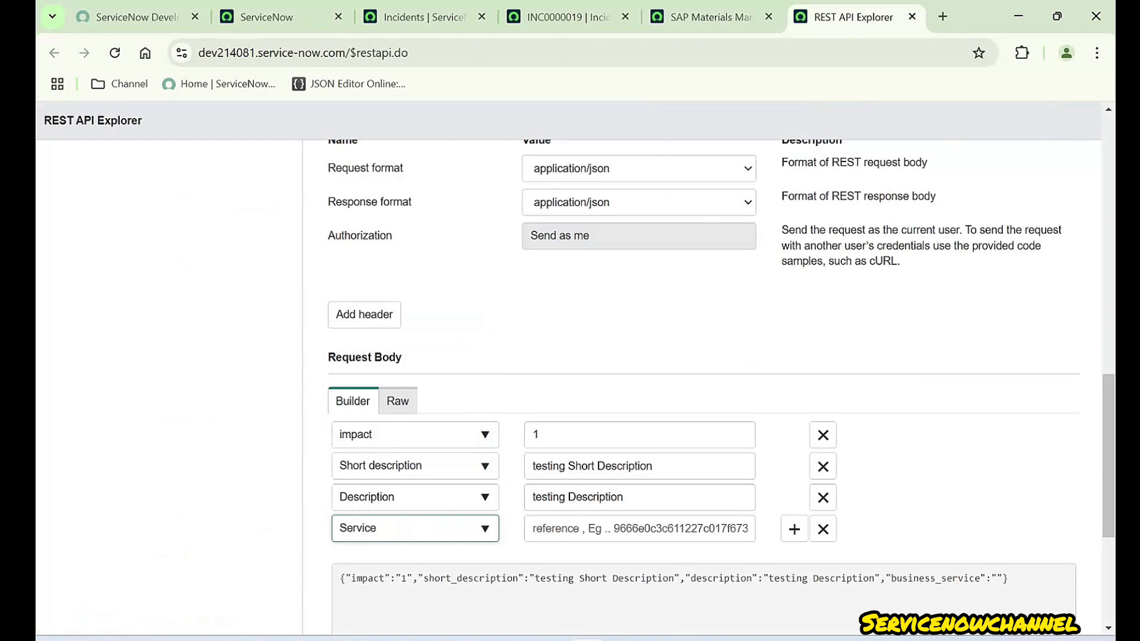
pyautogui.click(639, 528)
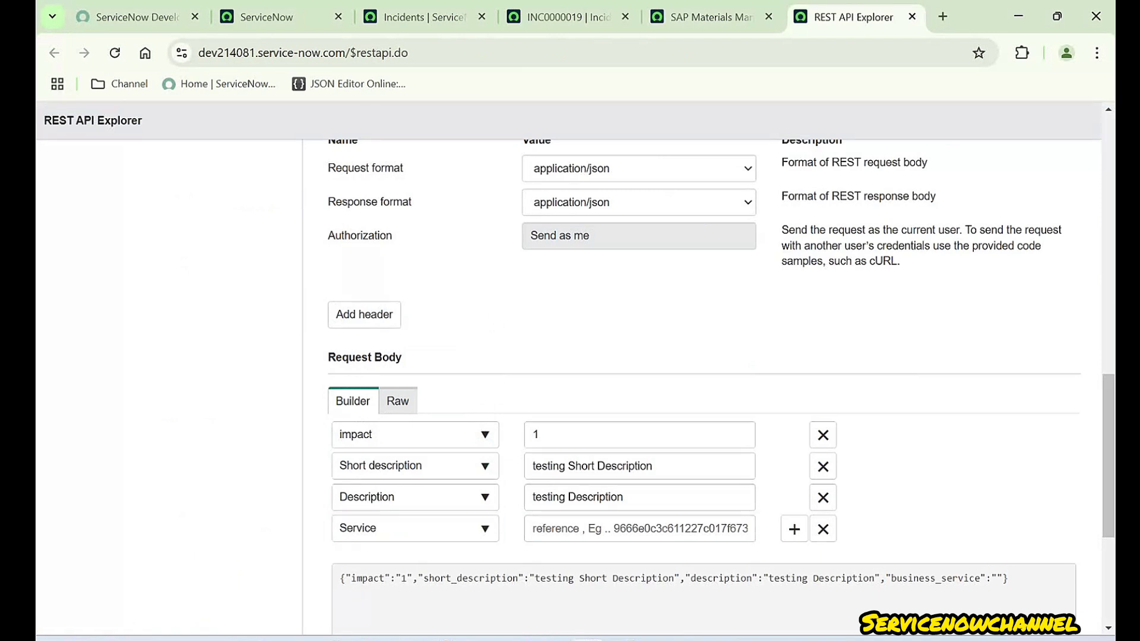
pyautogui.click(639, 528)
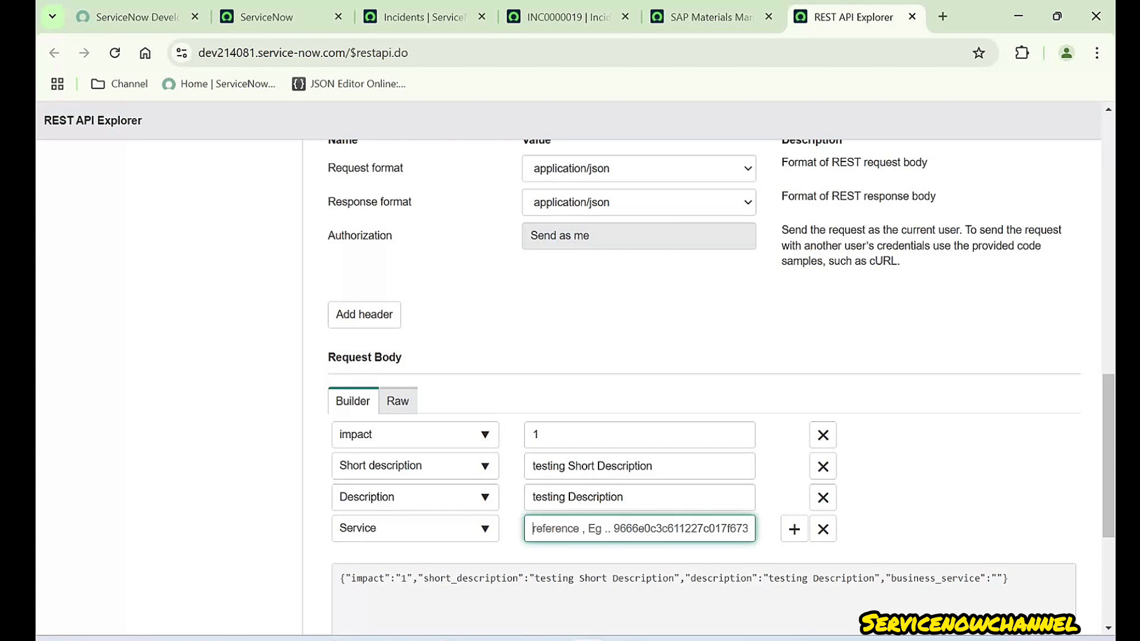
pyautogui.hotkey('ctrl', 'v')
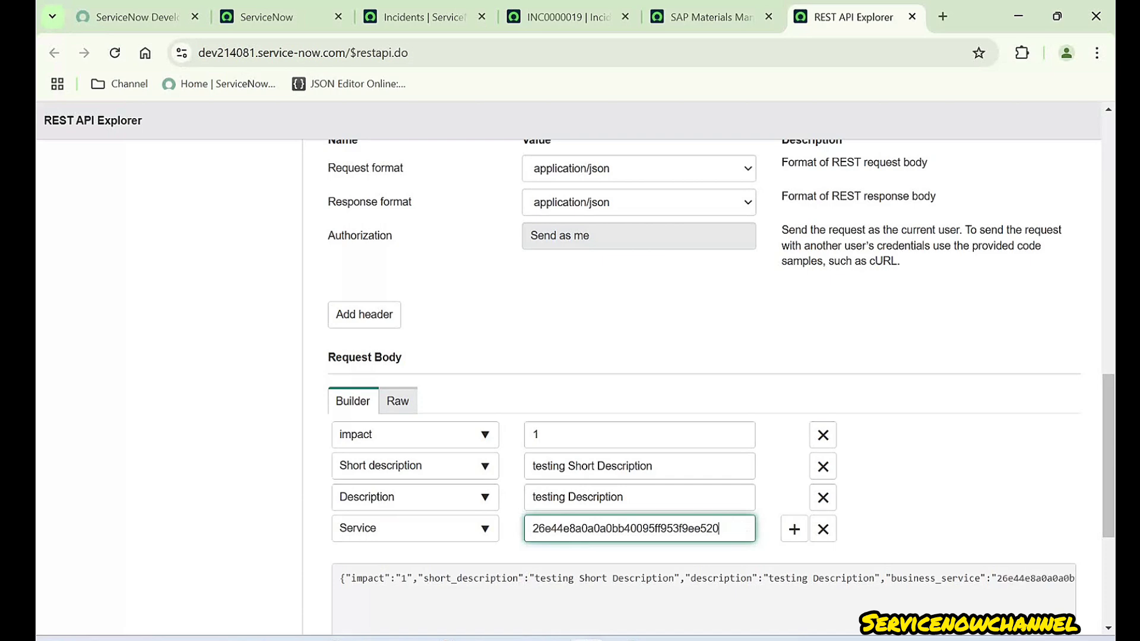
# - Return to incident INC0000019's form after checking the other open tabs
pyautogui.click(711, 18)
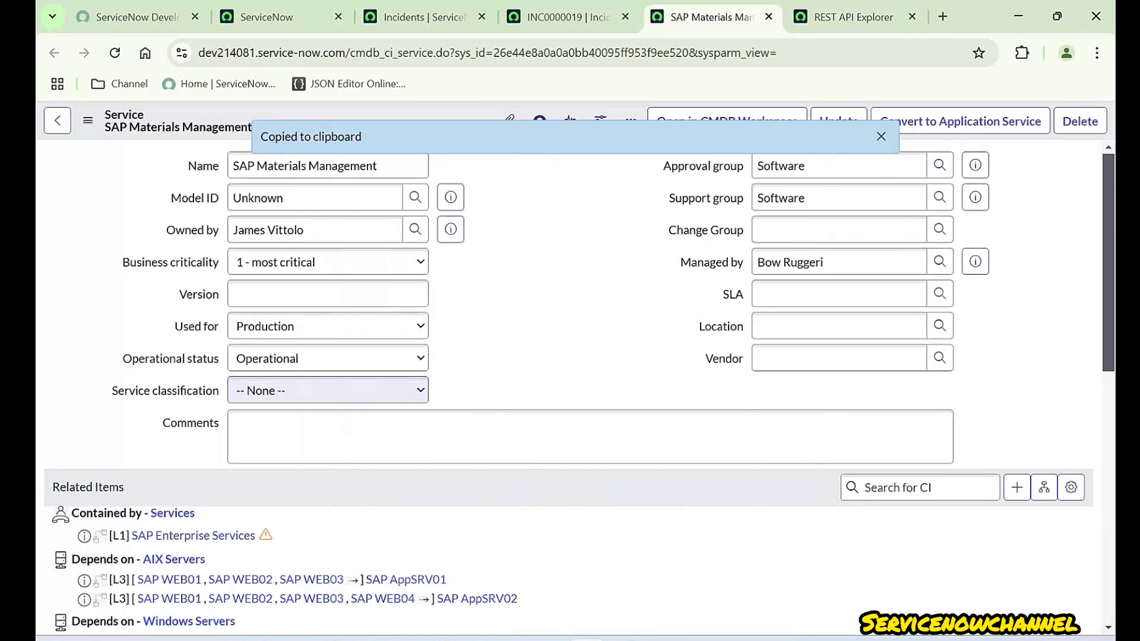
pyautogui.click(569, 17)
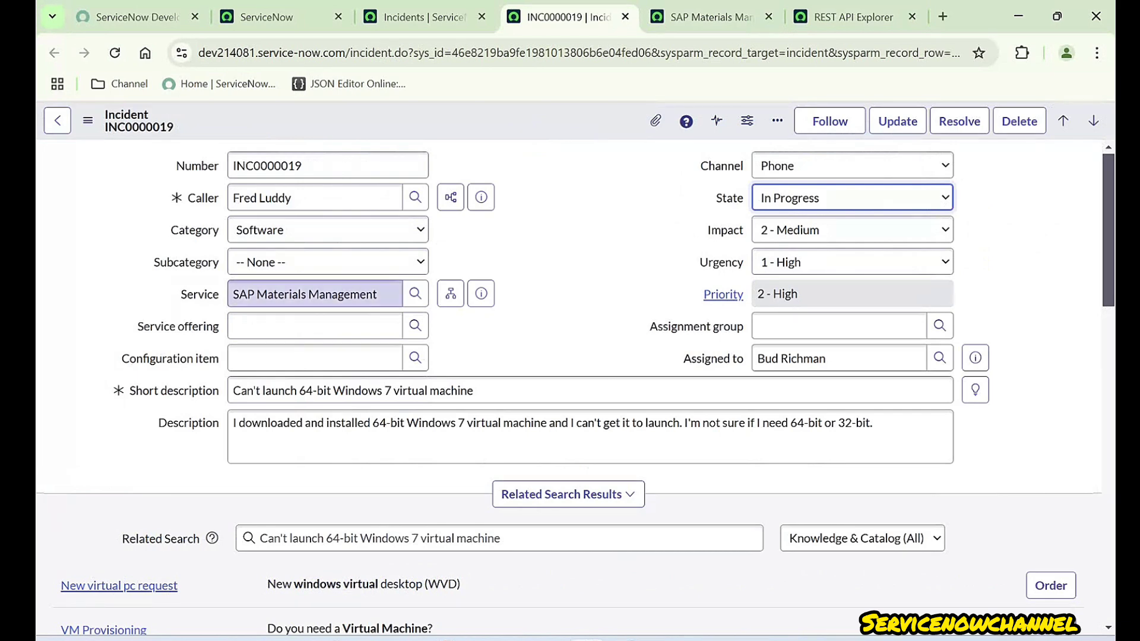
pyautogui.click(852, 17)
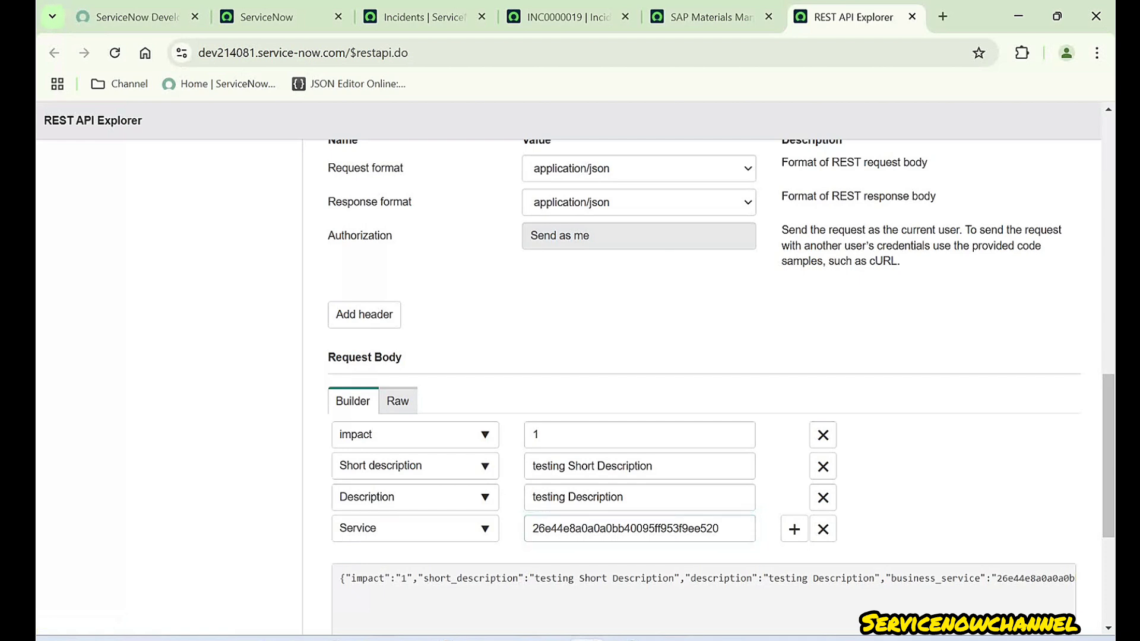
pyautogui.click(561, 16)
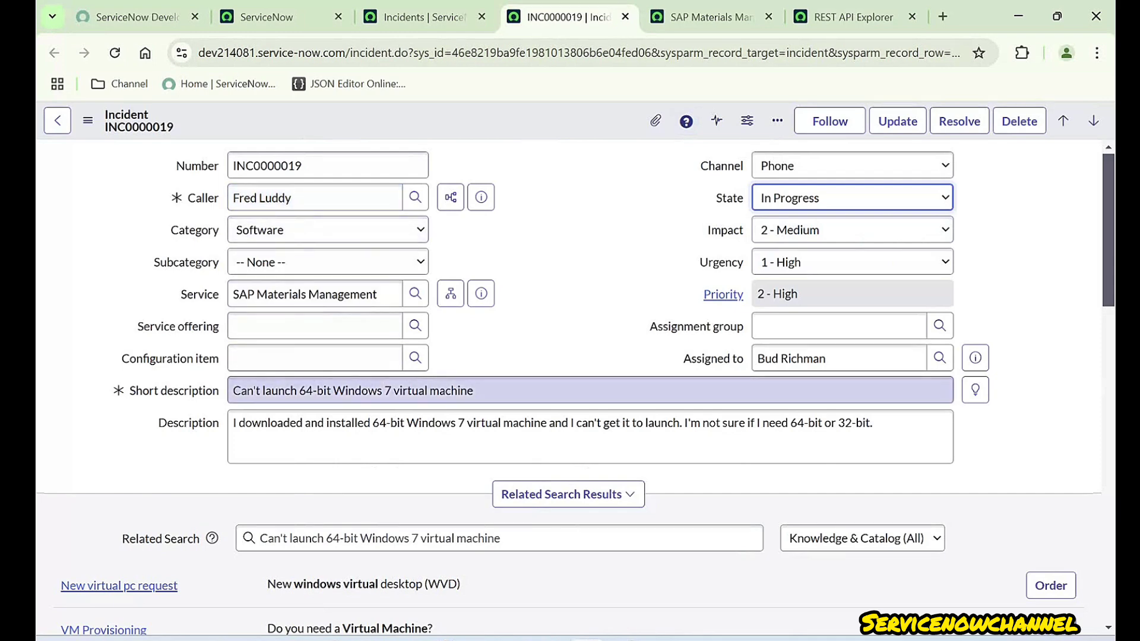
pyautogui.click(846, 16)
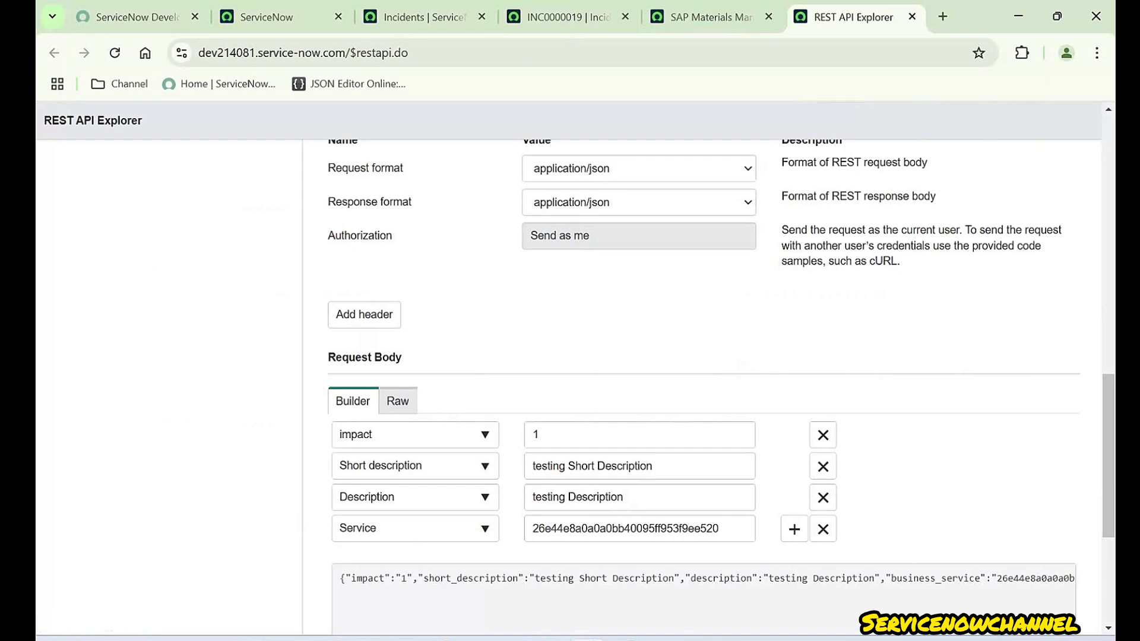
pyautogui.click(424, 18)
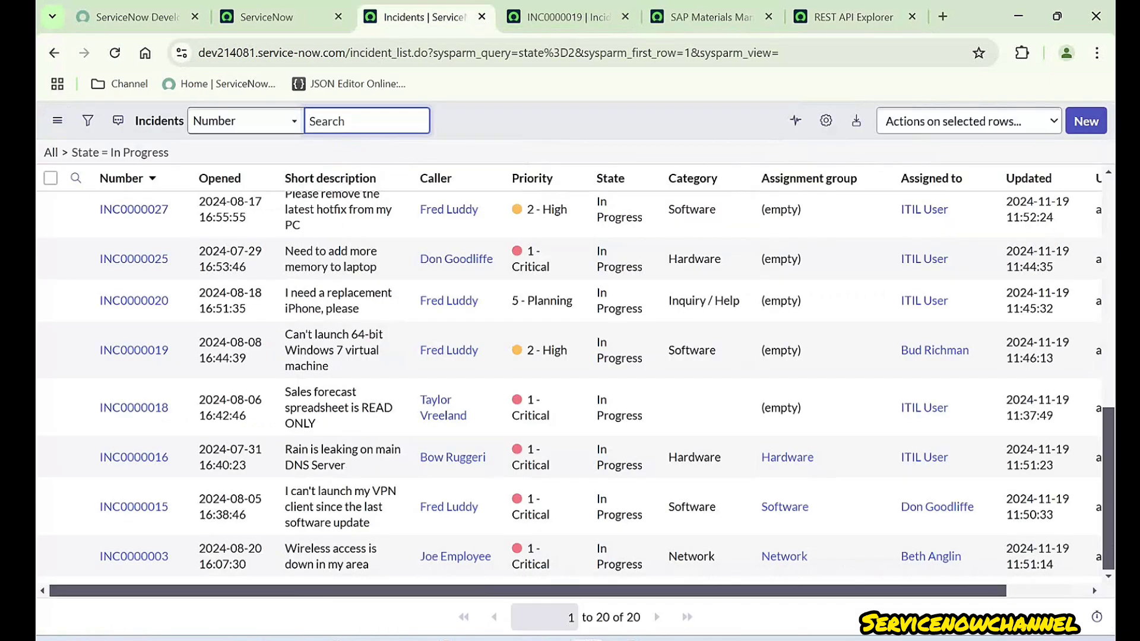
pyautogui.click(568, 18)
pyautogui.click(711, 17)
pyautogui.click(568, 18)
pyautogui.click(711, 17)
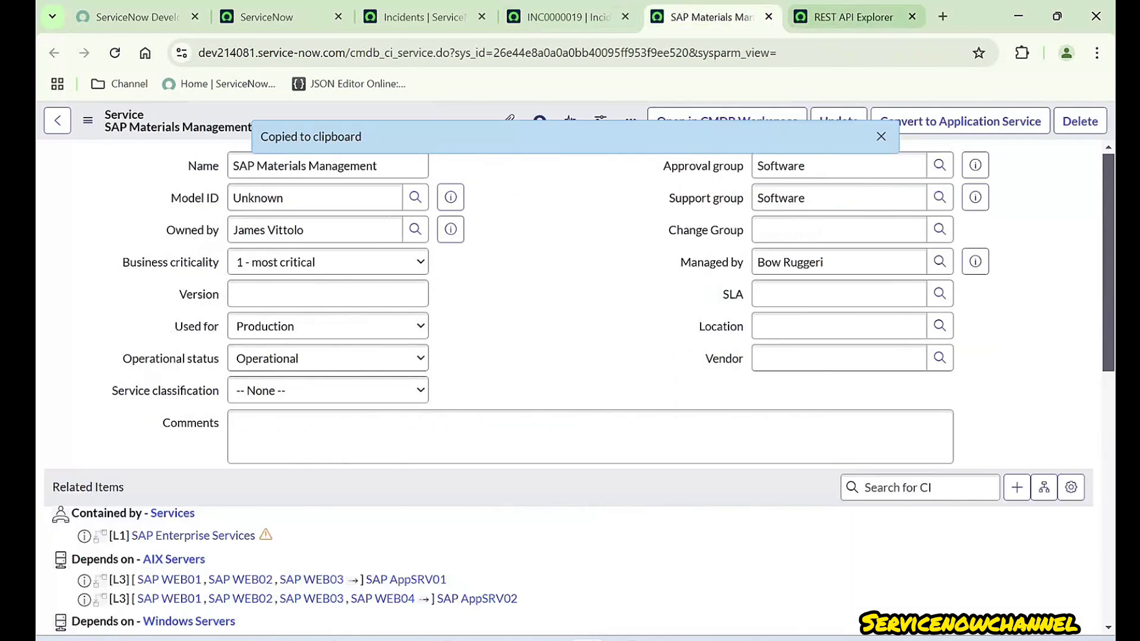
pyautogui.click(853, 17)
pyautogui.scroll(1, 703, 386)
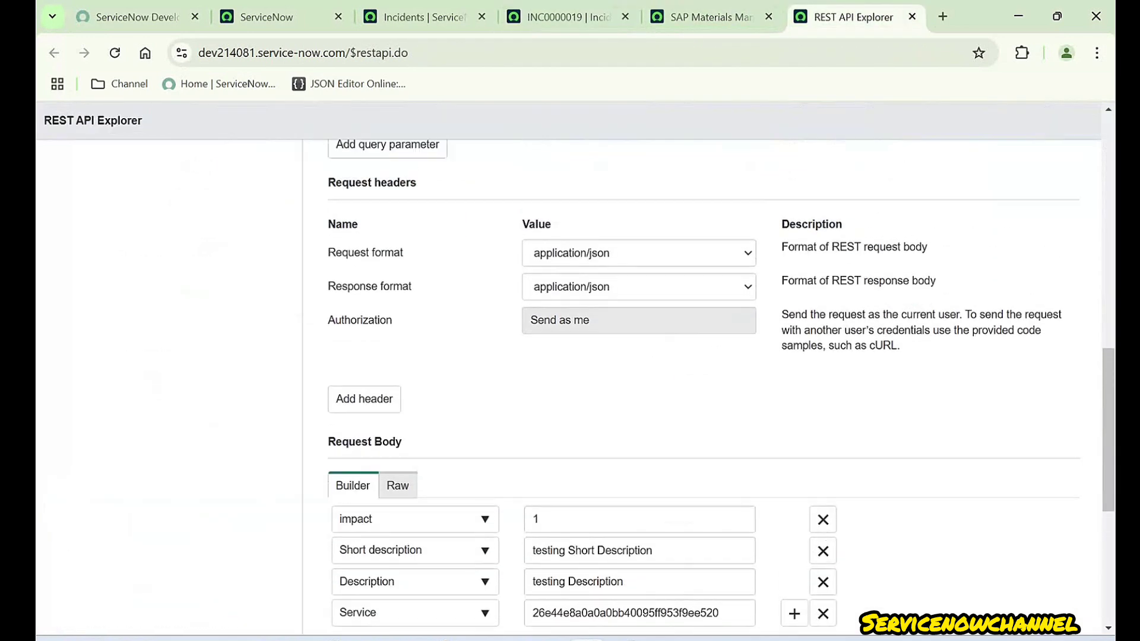
pyautogui.moveTo(328, 182); pyautogui.dragTo(416, 183)
pyautogui.click(428, 183)
pyautogui.moveTo(328, 252); pyautogui.dragTo(404, 252)
pyautogui.click(416, 252)
pyautogui.scroll(-4, 701, 380)
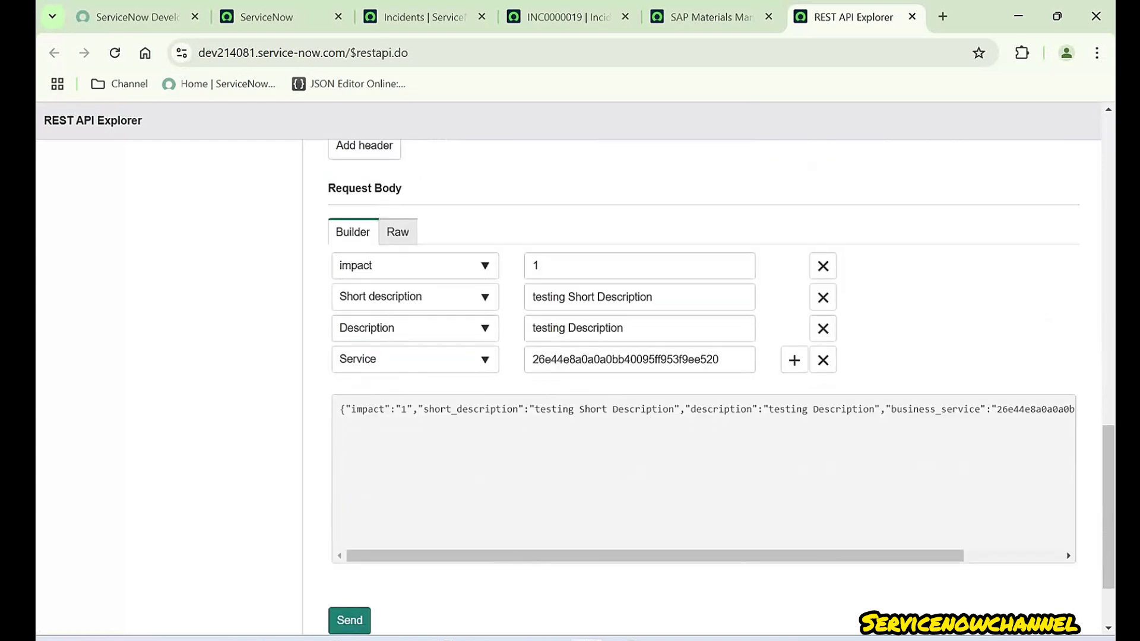
pyautogui.scroll(4, 701, 380)
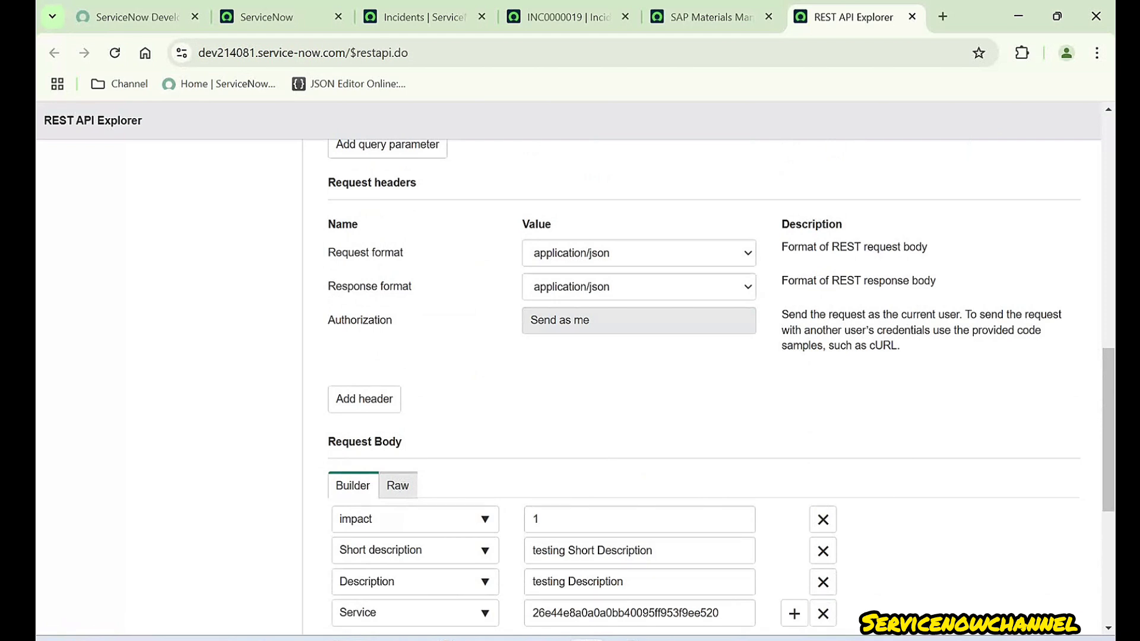
pyautogui.moveTo(328, 287); pyautogui.dragTo(412, 286)
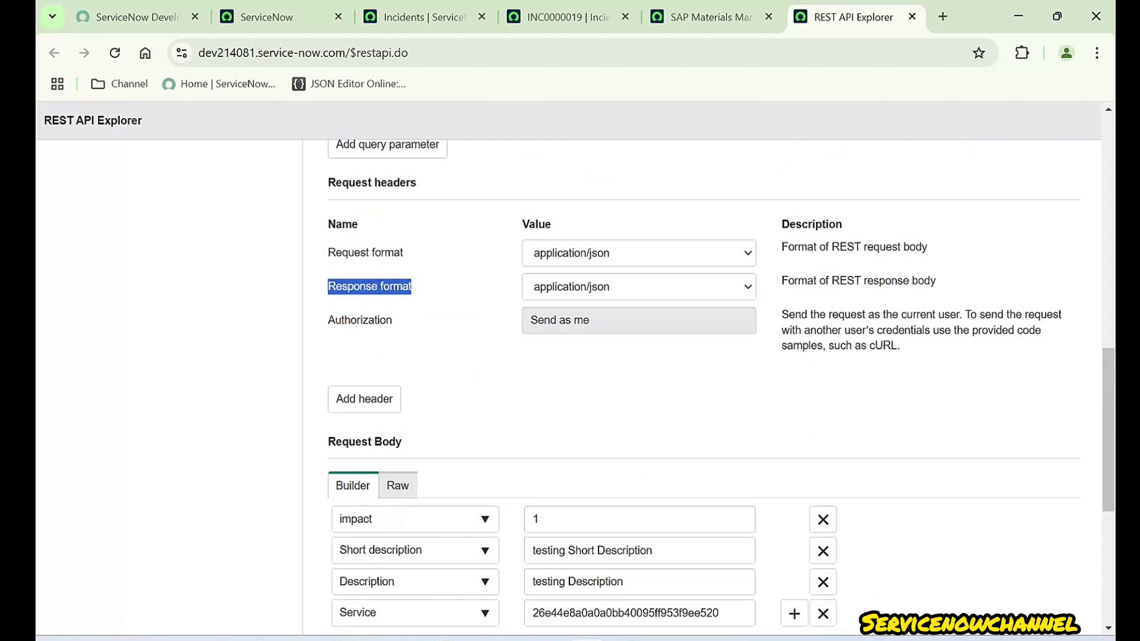
pyautogui.click(425, 290)
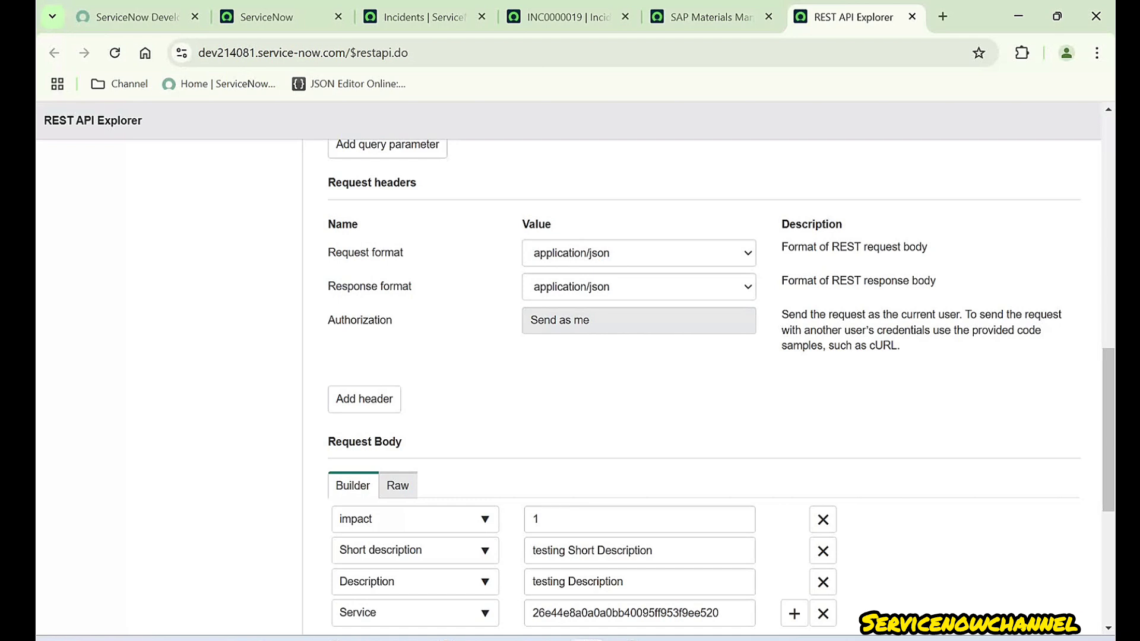
pyautogui.click(639, 287)
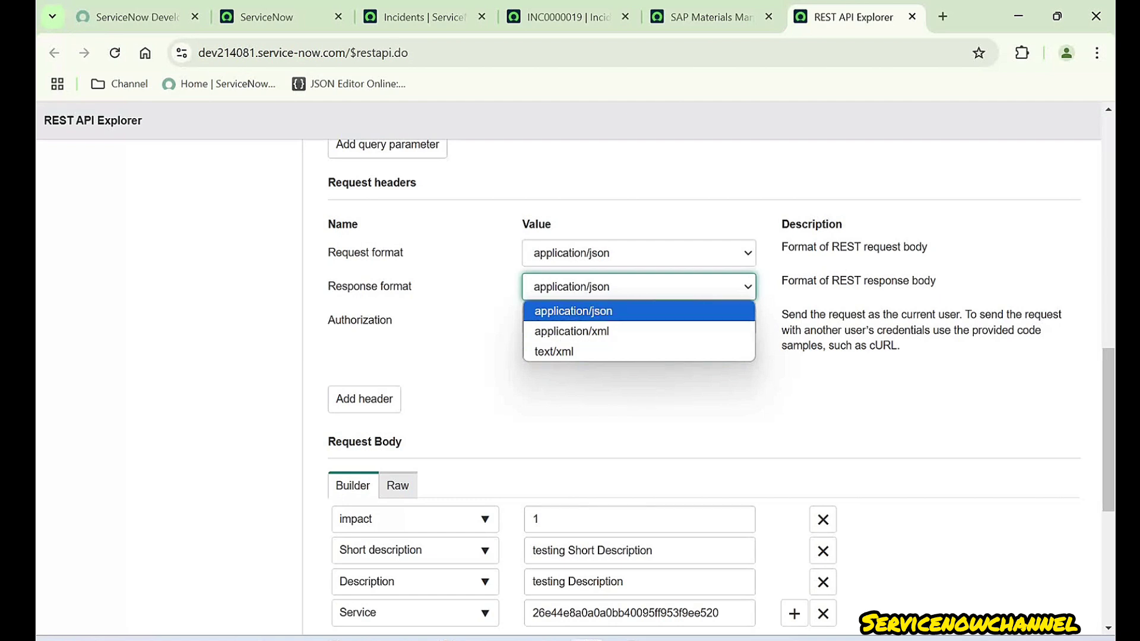
pyautogui.click(573, 311)
pyautogui.click(639, 380)
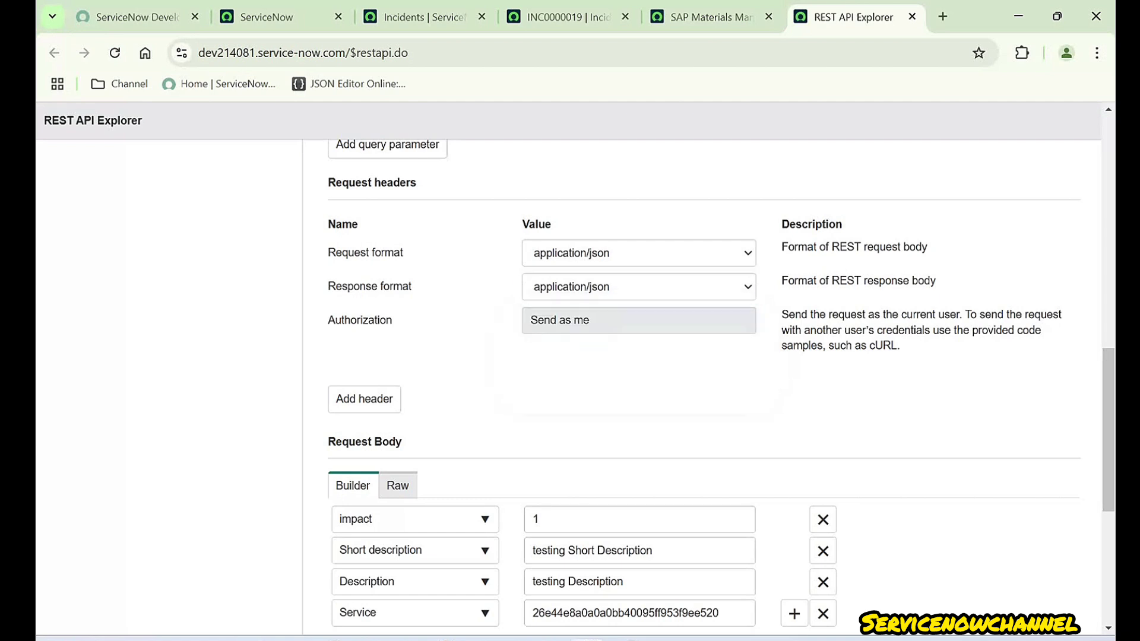
pyautogui.moveTo(393, 320); pyautogui.dragTo(328, 321)
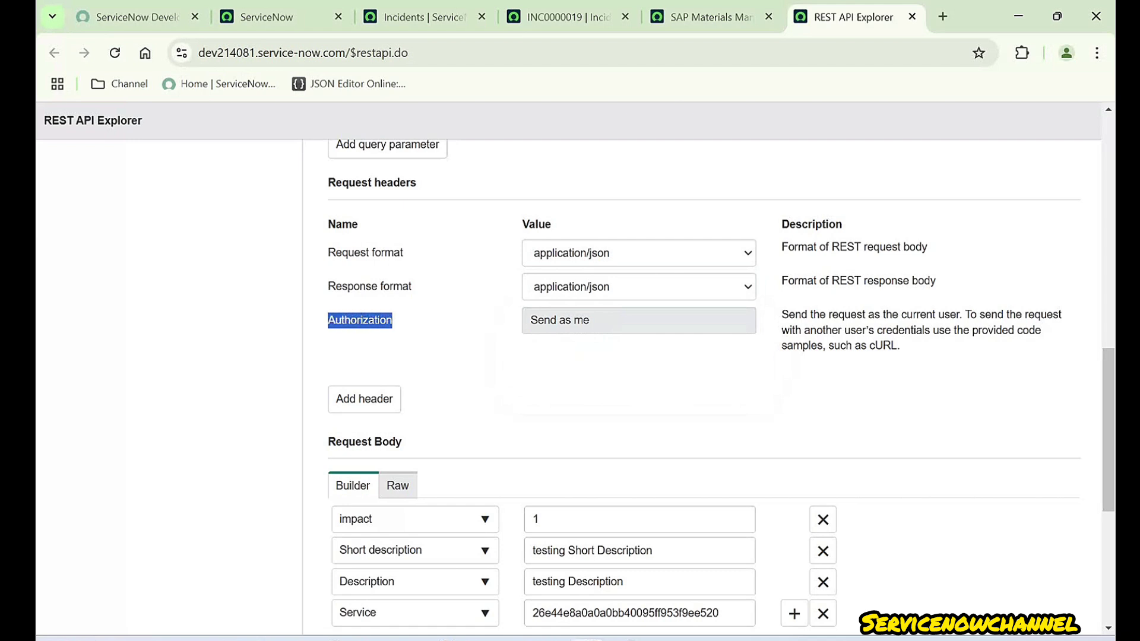
pyautogui.click(354, 334)
pyautogui.click(594, 321)
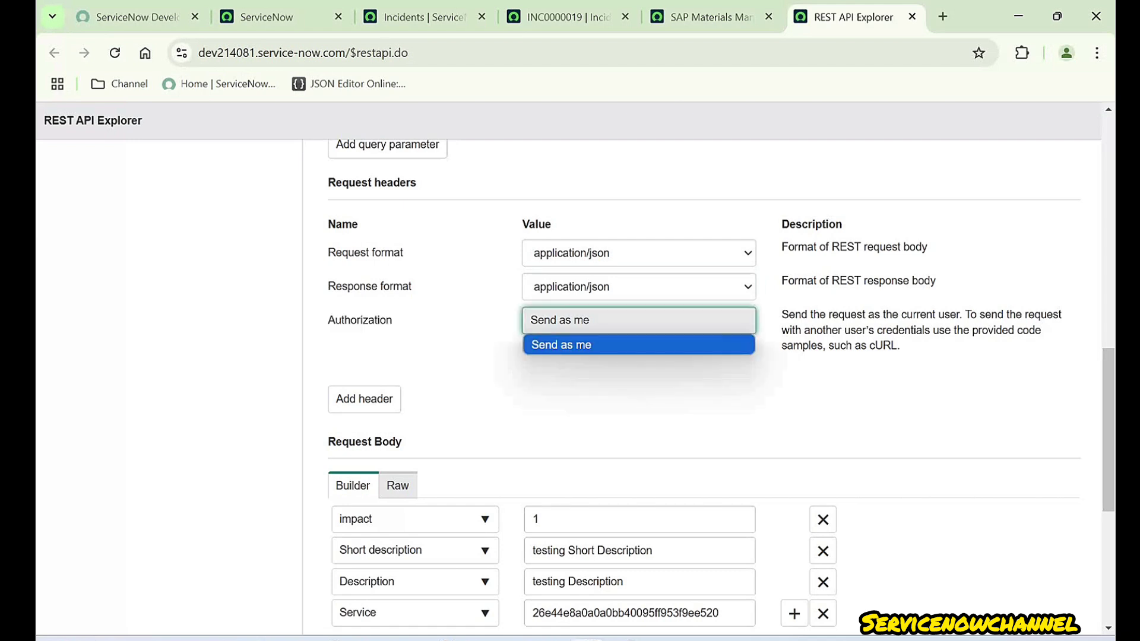
pyautogui.click(594, 321)
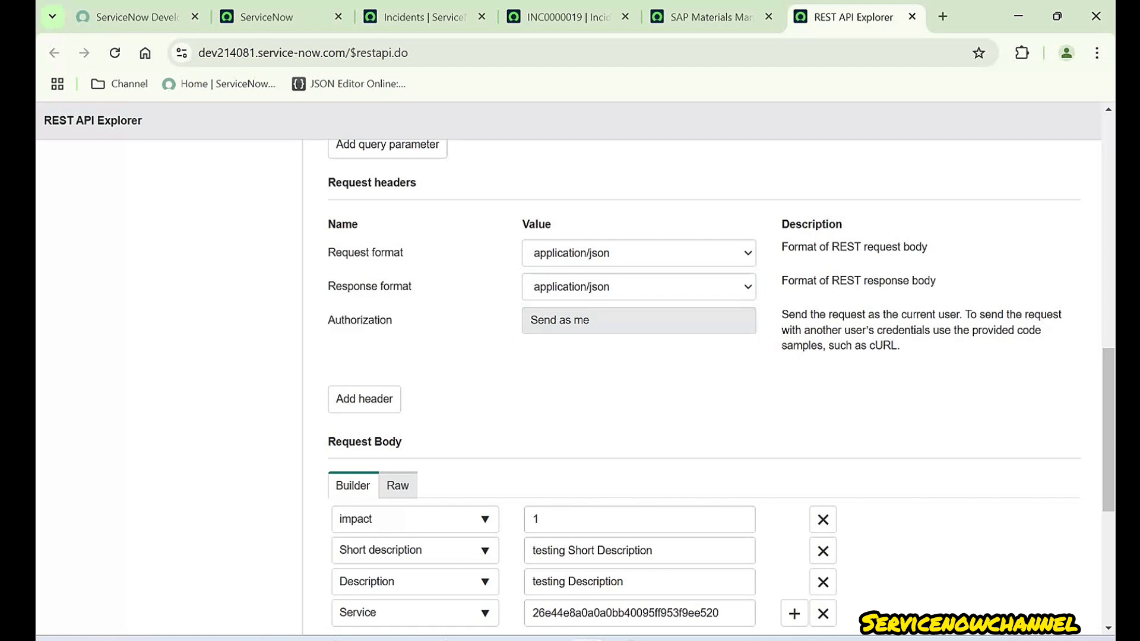
pyautogui.moveTo(324, 178); pyautogui.dragTo(593, 303)
pyautogui.click(617, 253)
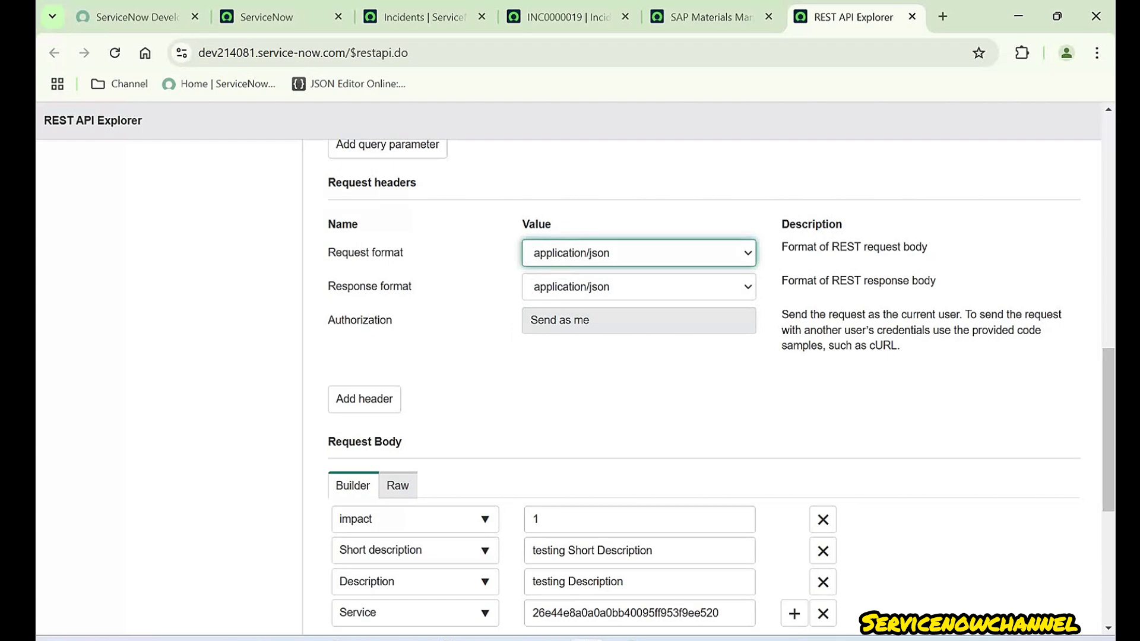
# - Review the query parameters and JSON request body, then send the PATCH request
pyautogui.scroll(8, 593, 386)
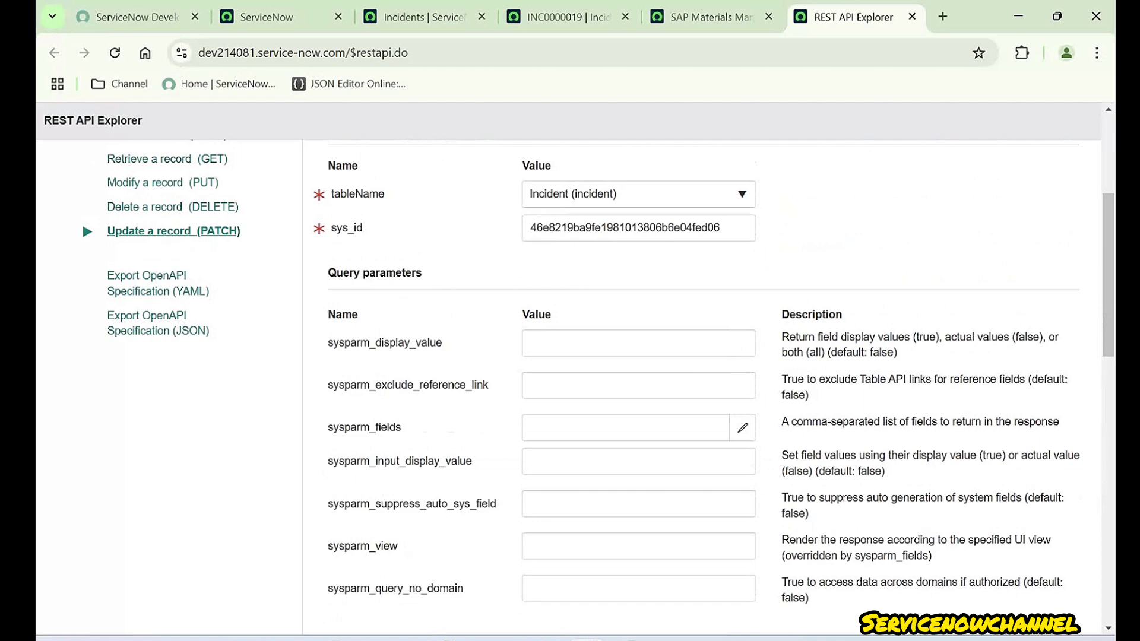
pyautogui.moveTo(328, 273); pyautogui.dragTo(422, 273)
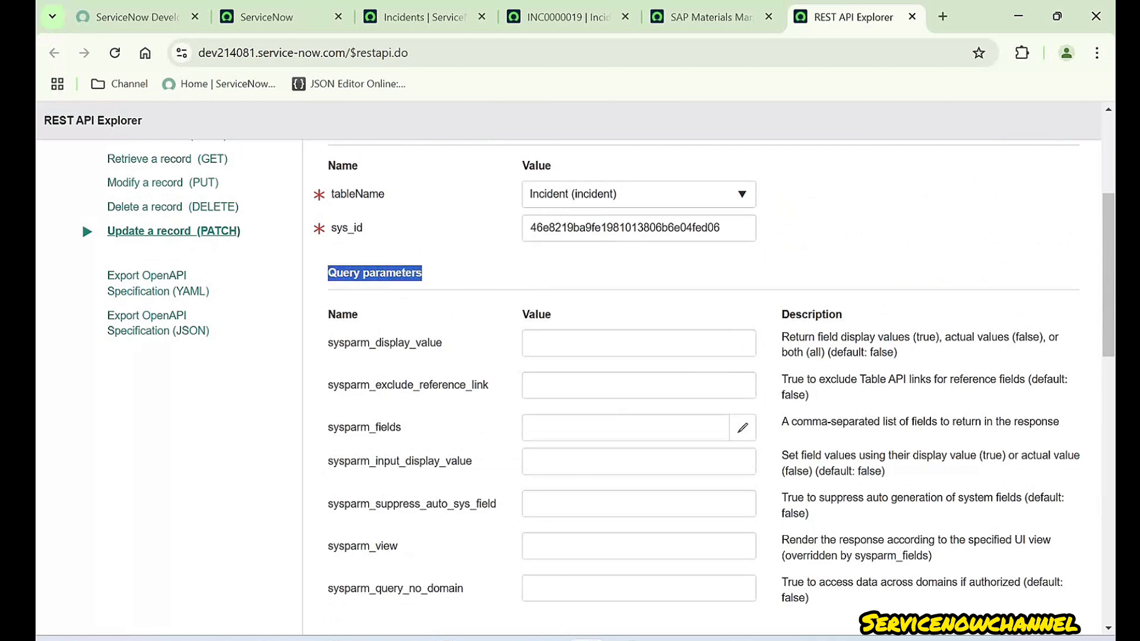
pyautogui.scroll(-15, 700, 386)
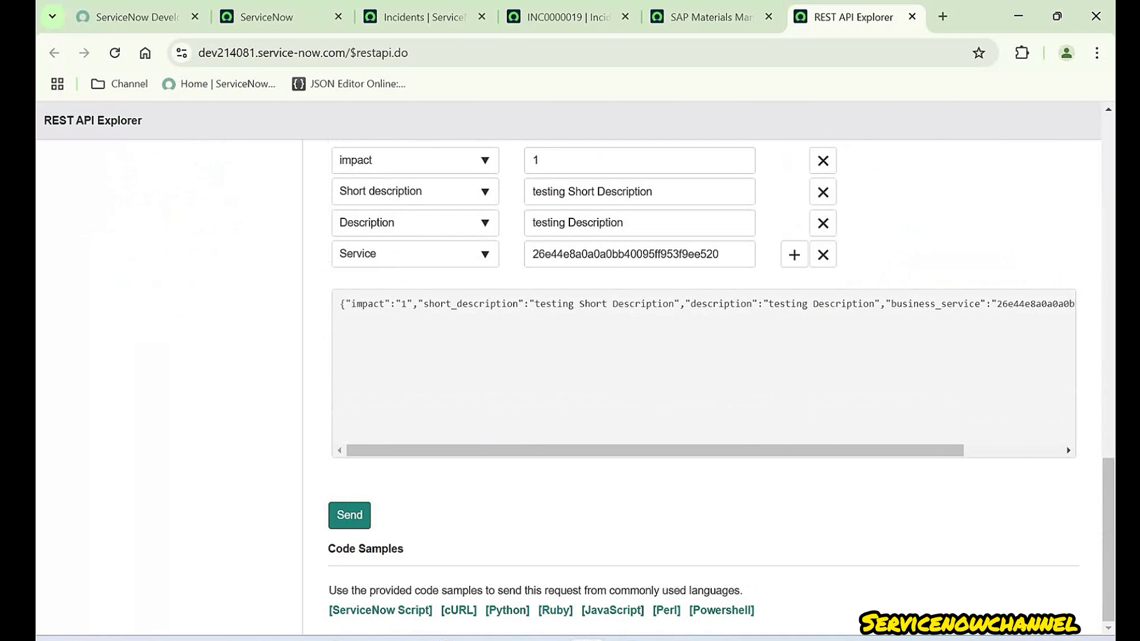
pyautogui.moveTo(340, 303); pyautogui.dragTo(1072, 304)
pyautogui.moveTo(874, 304); pyautogui.dragTo(879, 304)
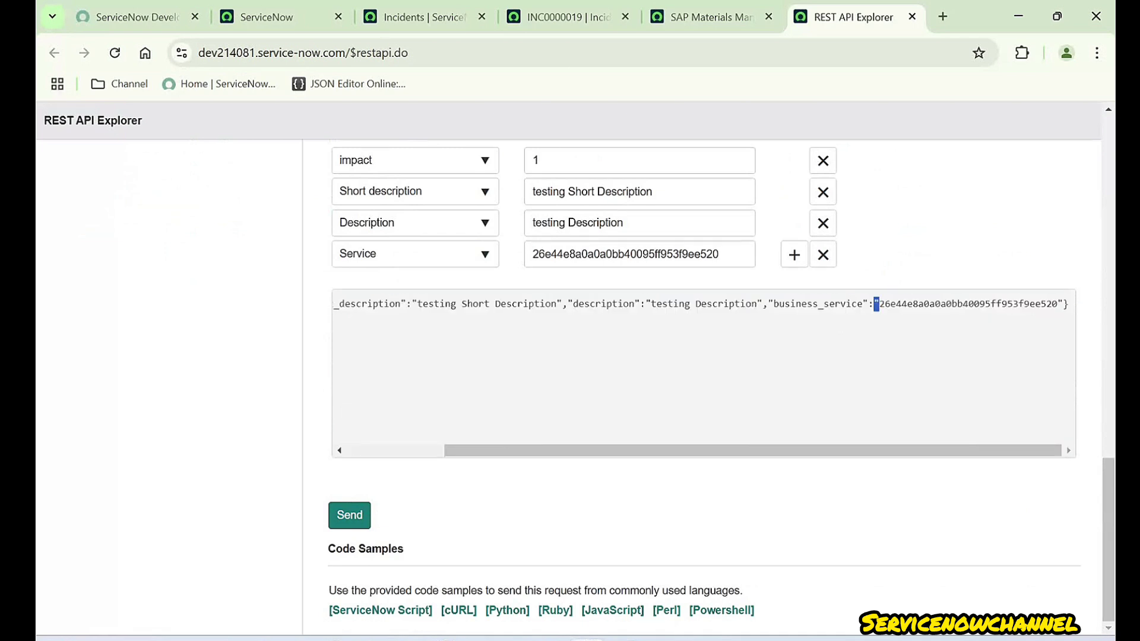
pyautogui.hotkey('ctrl', 'a')
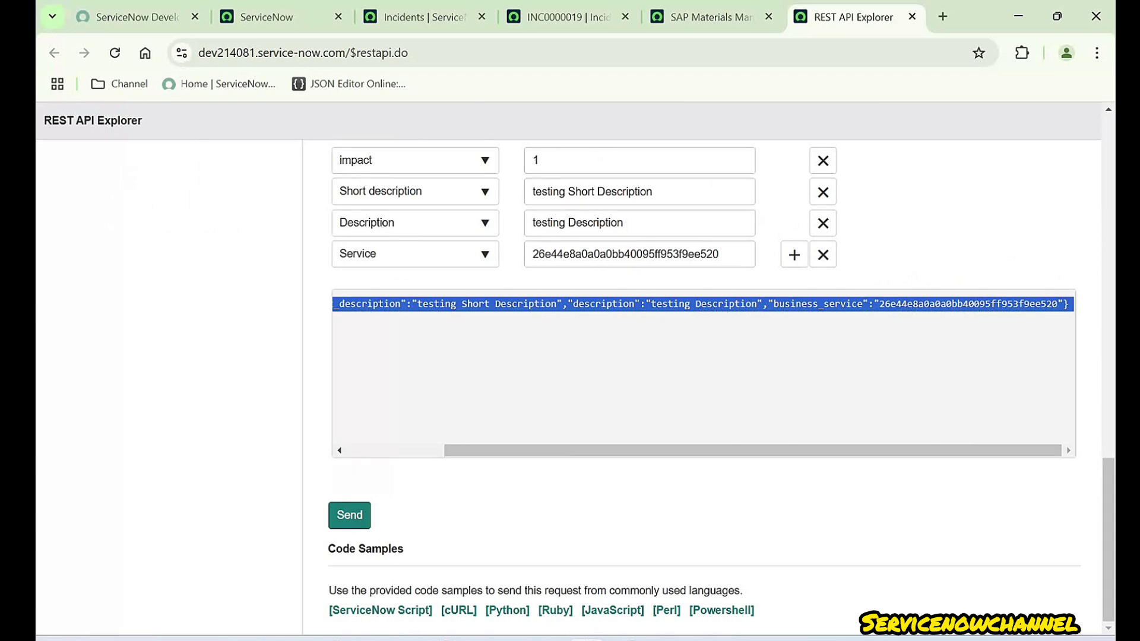
pyautogui.click(704, 373)
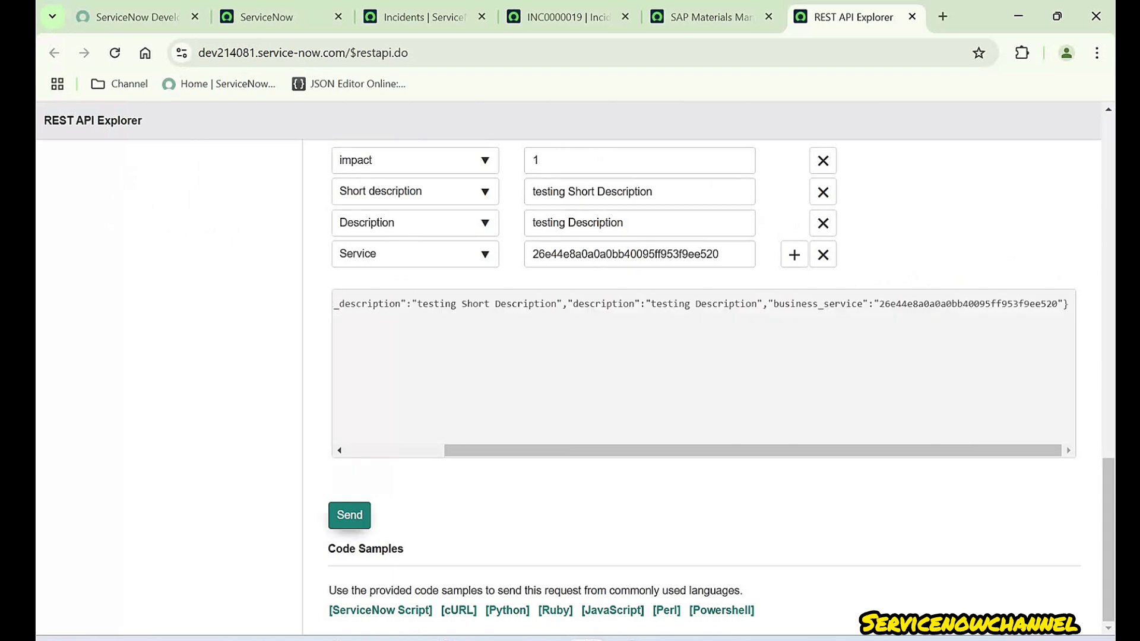
pyautogui.click(349, 514)
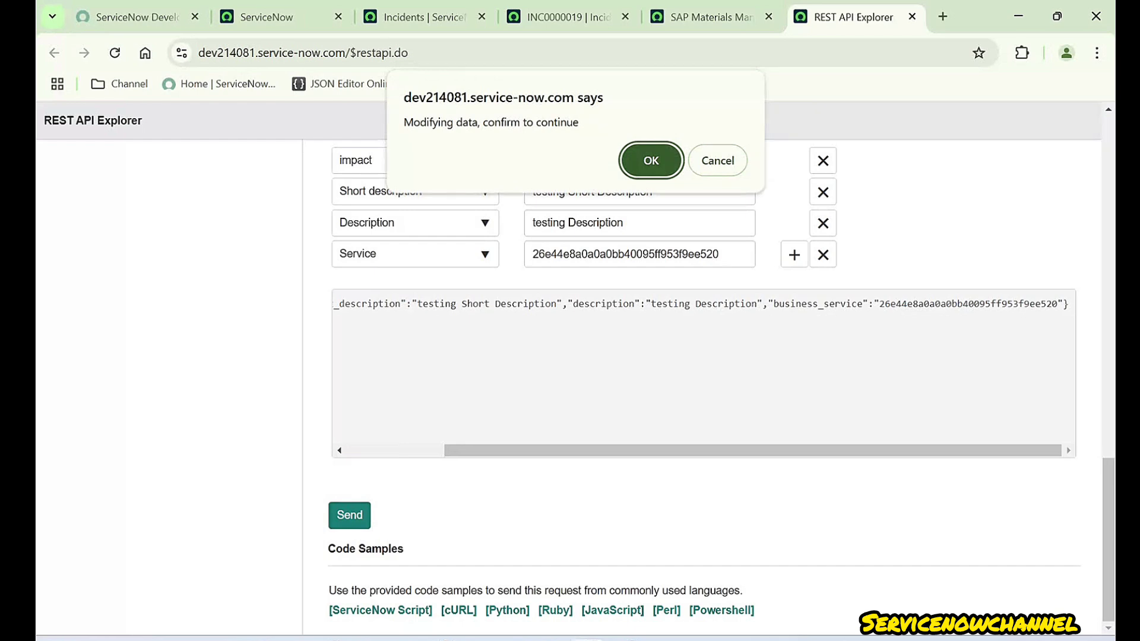
# - Confirm modifying data and check that the Response Status code reads 200 OK
pyautogui.press('Return')
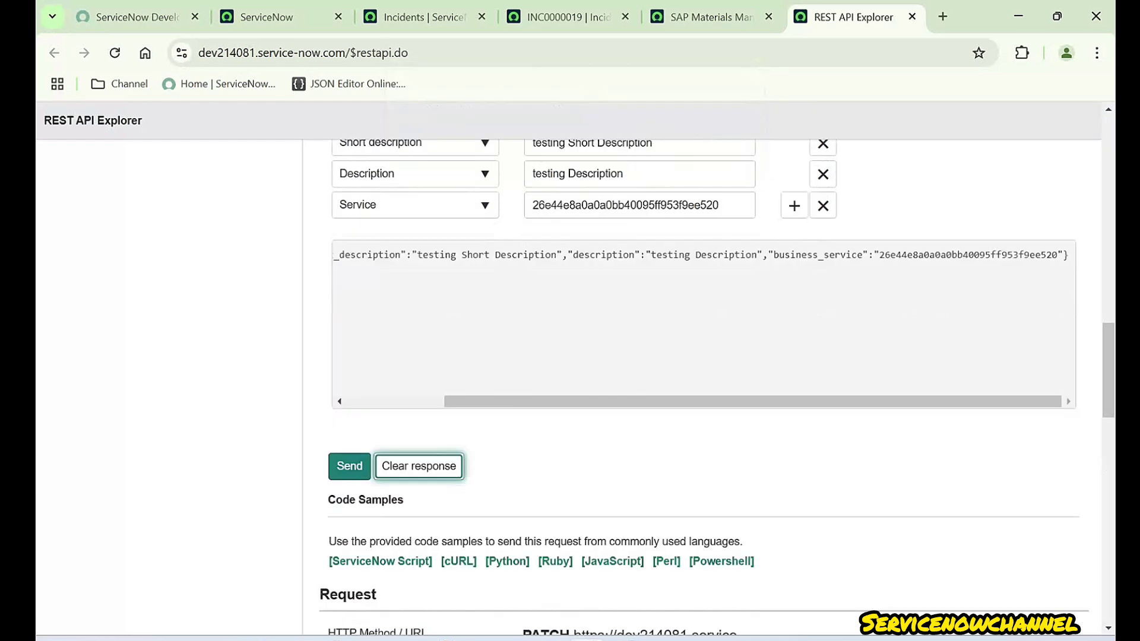
pyautogui.scroll(-2, 704, 386)
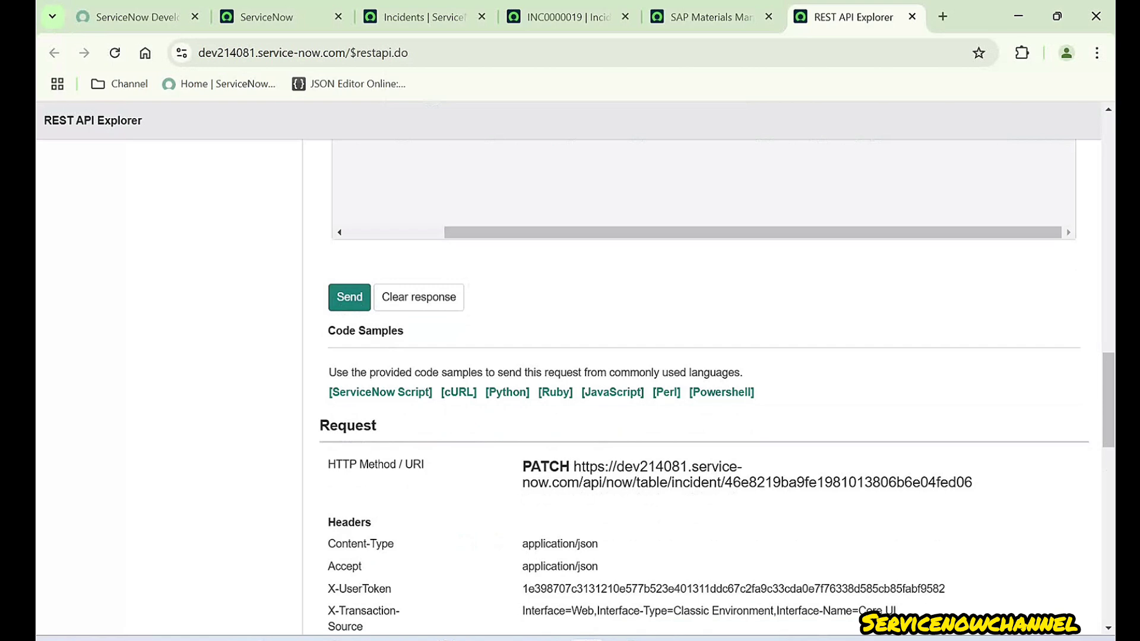
pyautogui.scroll(-5, 704, 386)
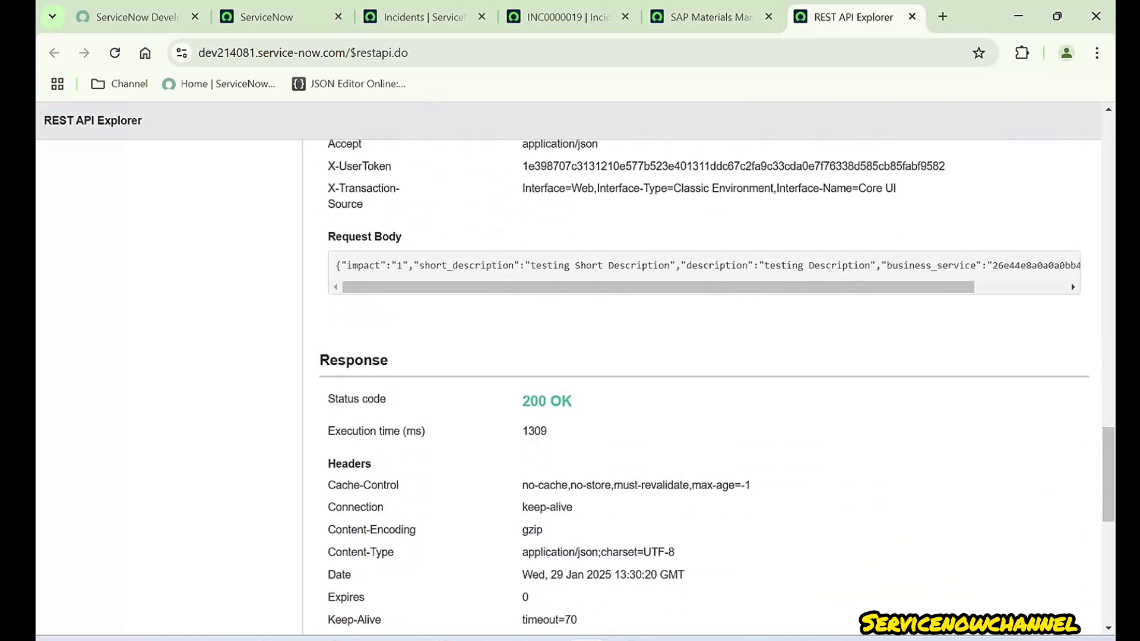
pyautogui.moveTo(328, 399); pyautogui.dragTo(386, 399)
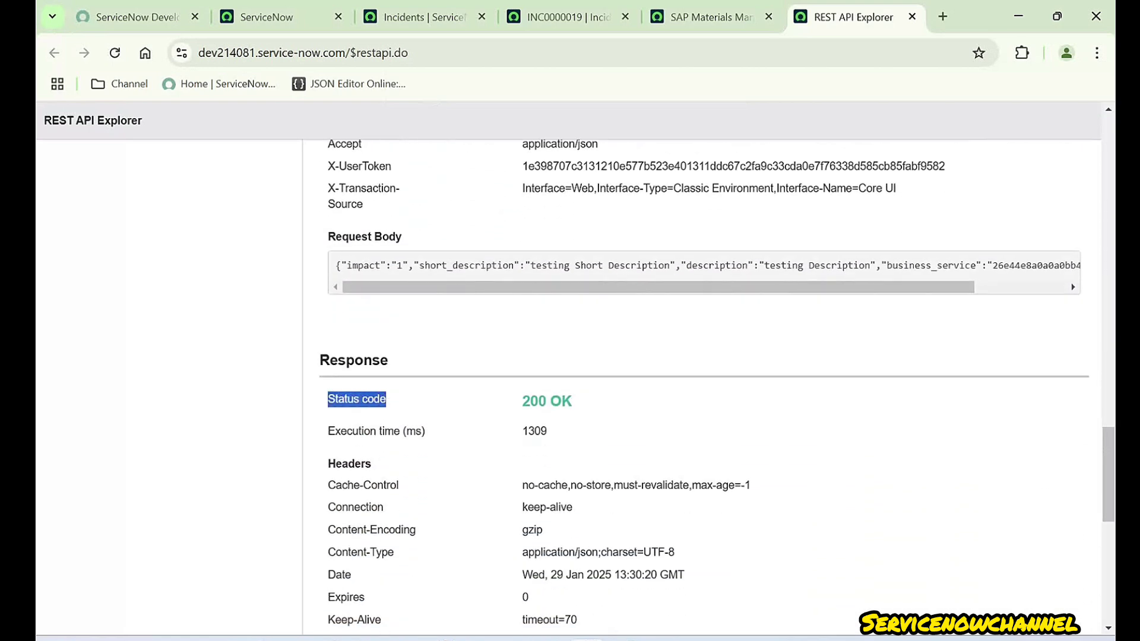
pyautogui.moveTo(522, 401); pyautogui.dragTo(573, 402)
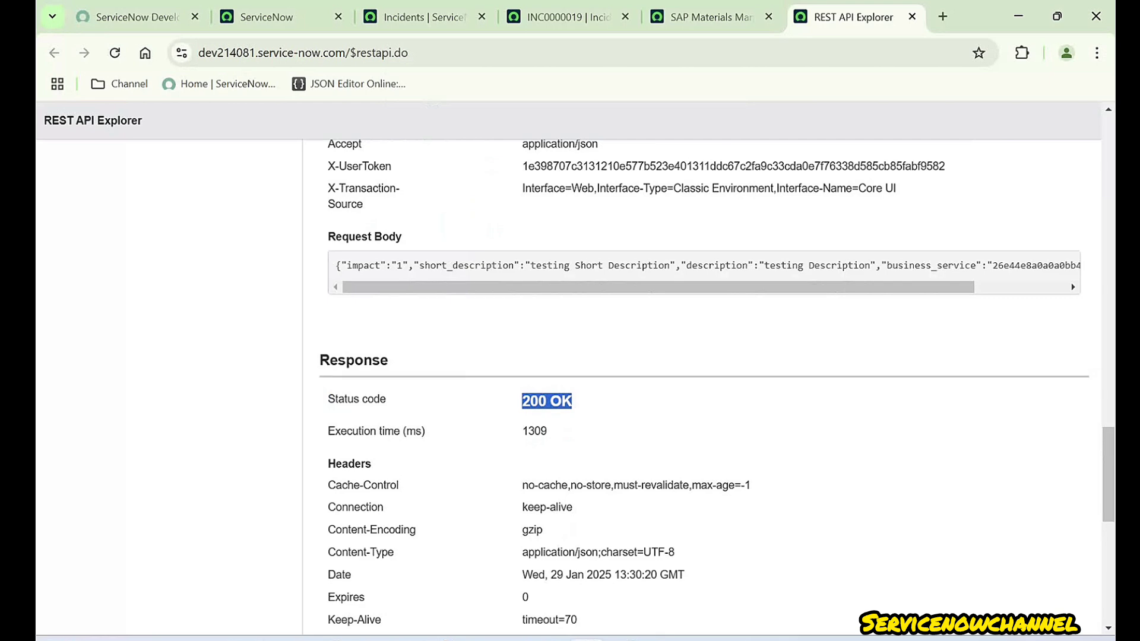
pyautogui.scroll(2, 704, 386)
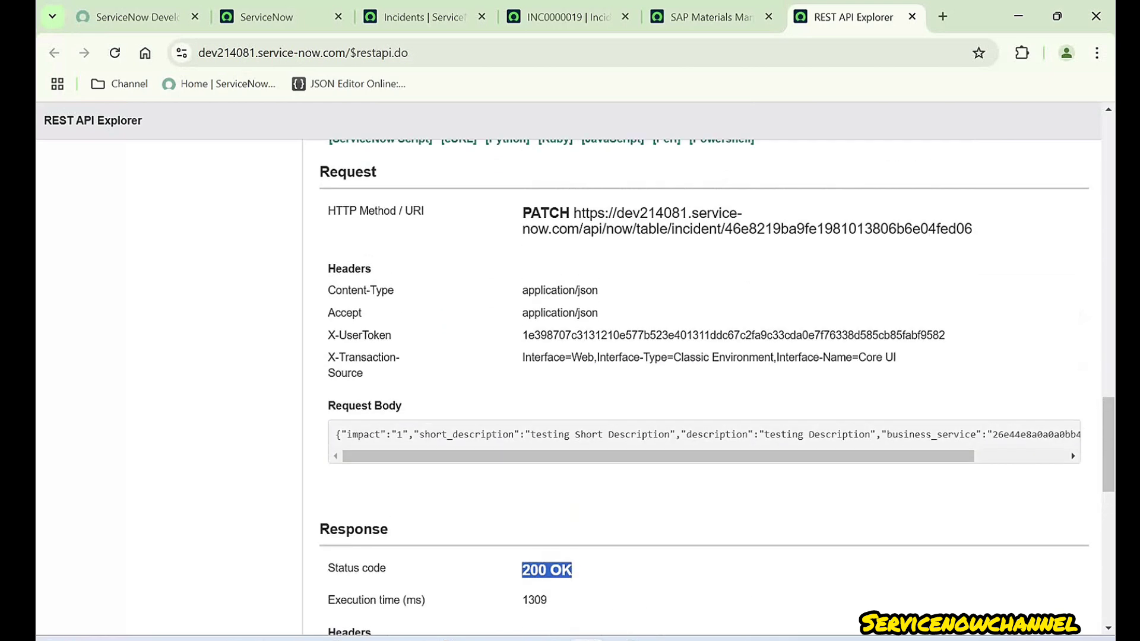
pyautogui.scroll(1, 704, 386)
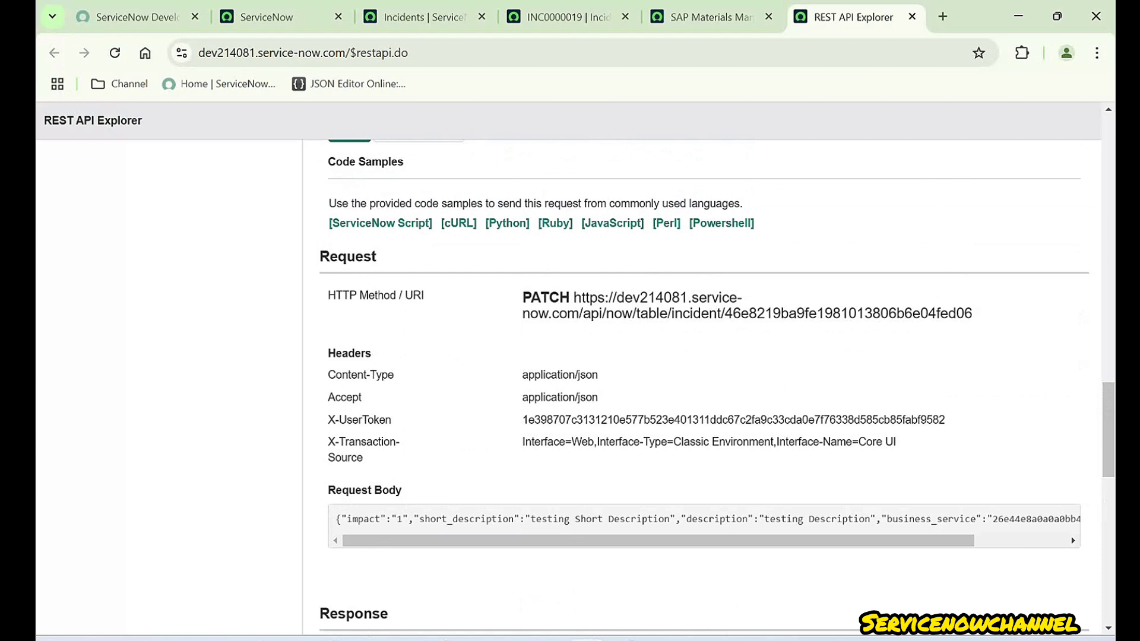
pyautogui.moveTo(327, 295); pyautogui.dragTo(424, 296)
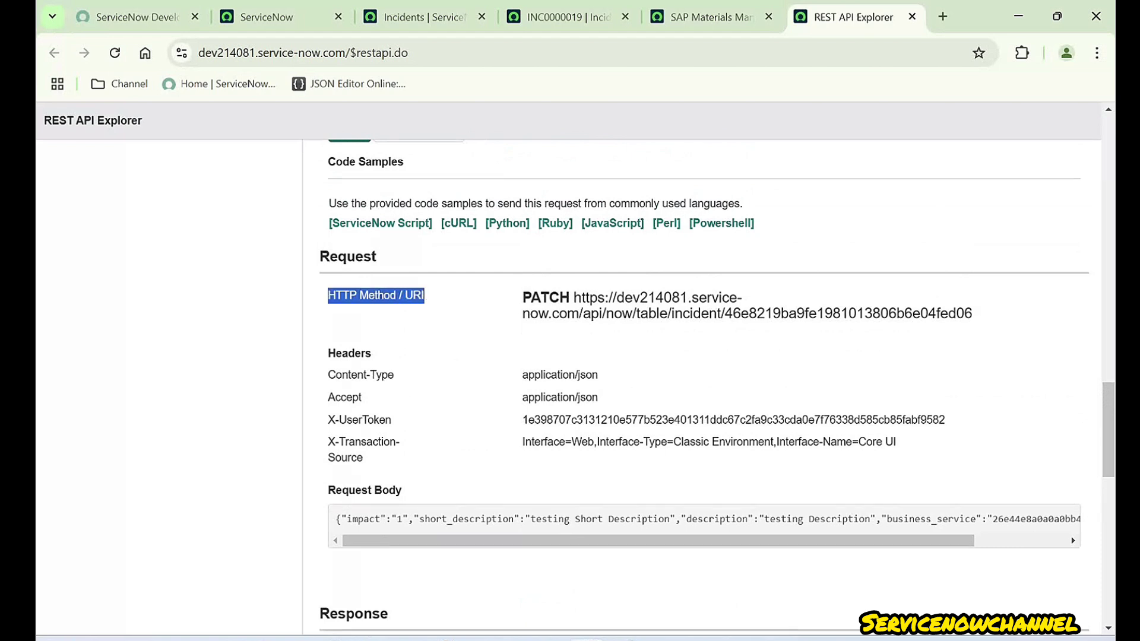
pyautogui.doubleClick(546, 298)
pyautogui.scroll(12, 706, 385)
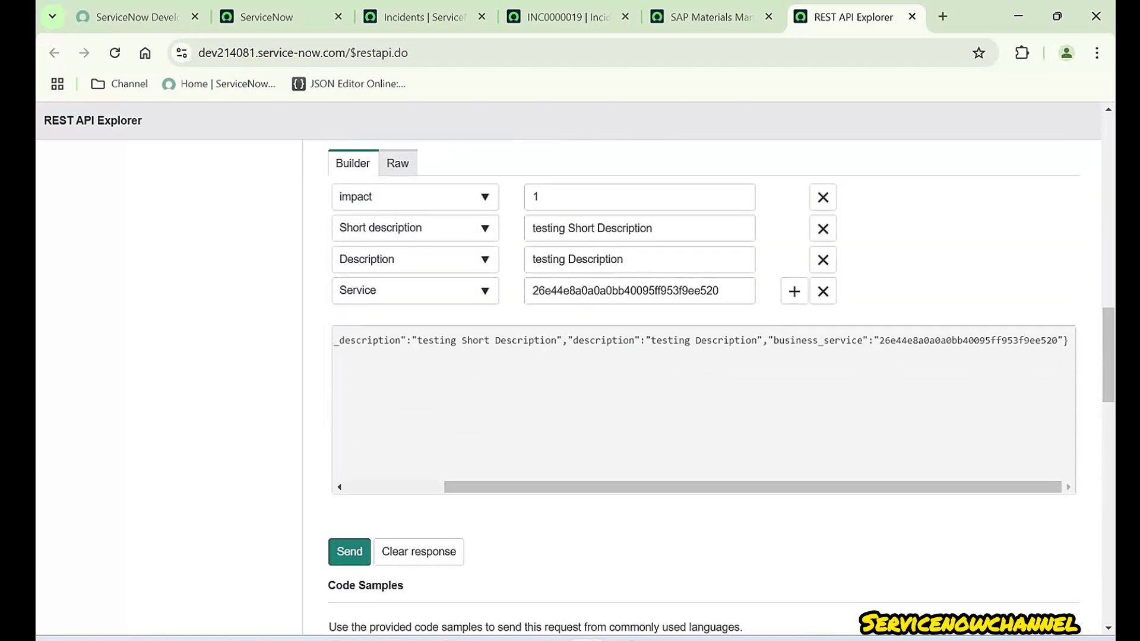
pyautogui.scroll(1, 593, 386)
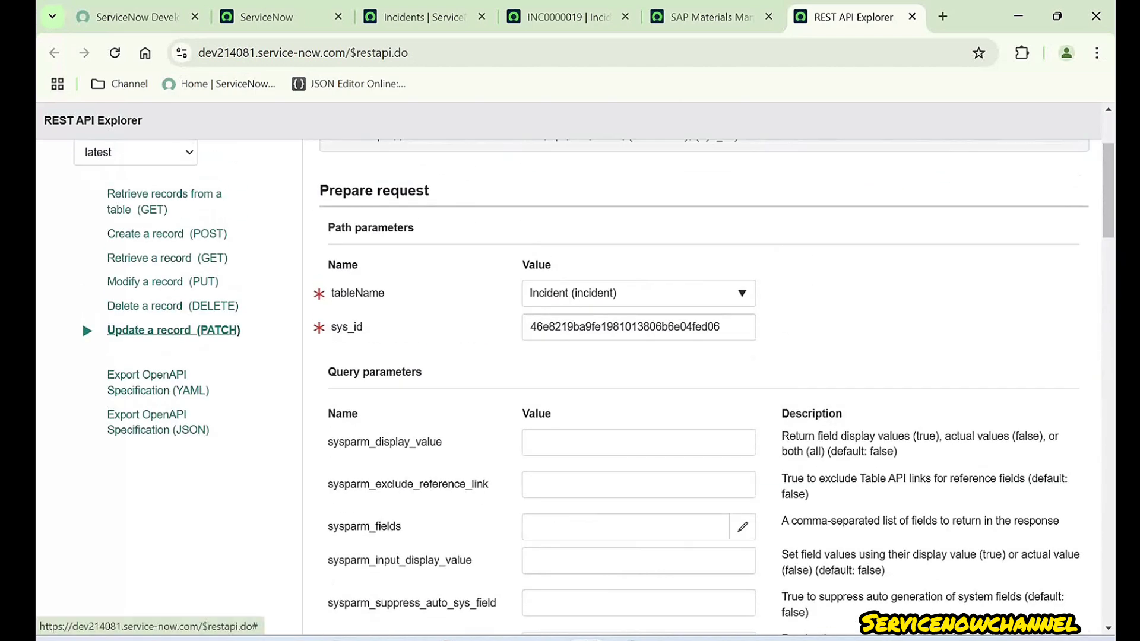
pyautogui.scroll(-12, 706, 386)
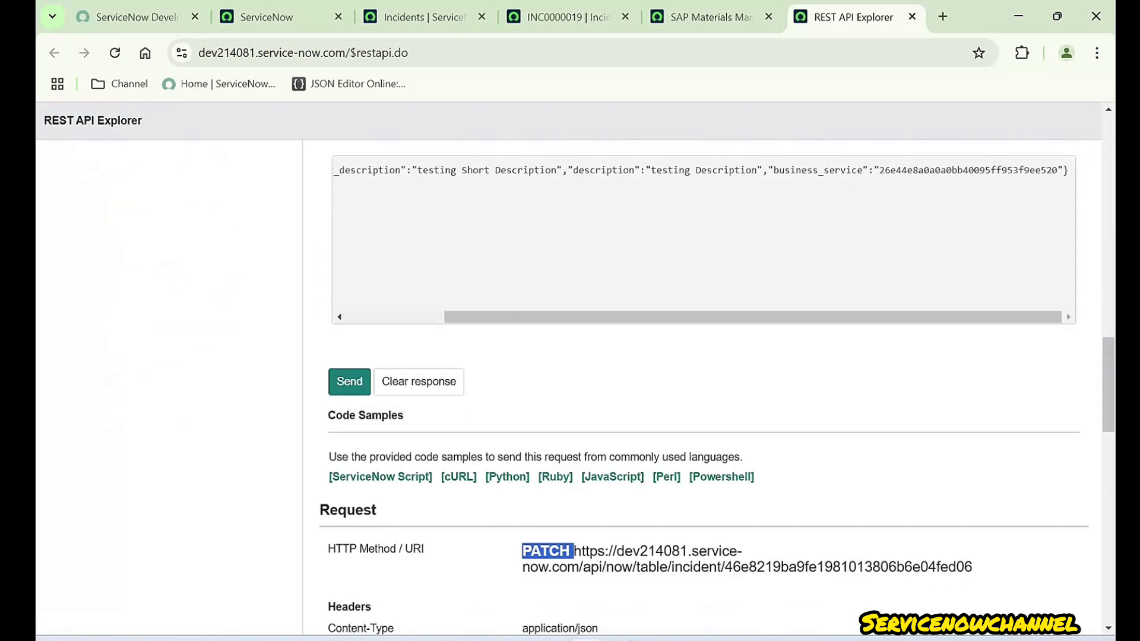
pyautogui.click(590, 297)
pyautogui.doubleClick(590, 298)
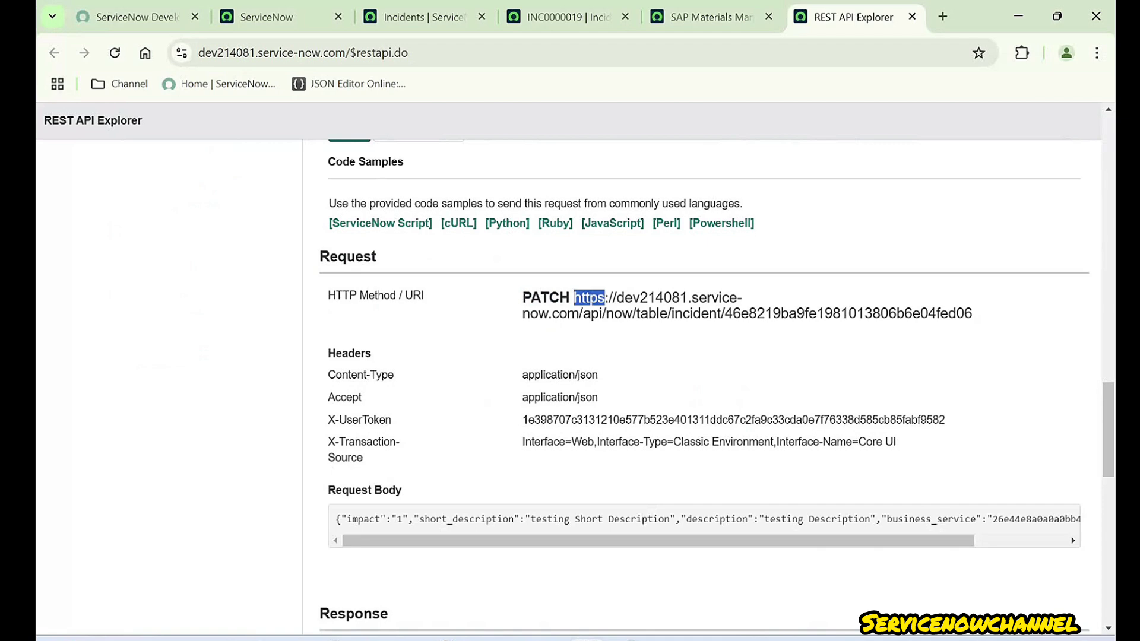
pyautogui.click(603, 313)
pyautogui.tripleClick(603, 313)
pyautogui.click(593, 314)
pyautogui.scroll(-3, 592, 315)
pyautogui.scroll(3, 592, 315)
pyautogui.moveTo(724, 314); pyautogui.dragTo(817, 314)
pyautogui.click(817, 314)
pyautogui.scroll(10, 705, 385)
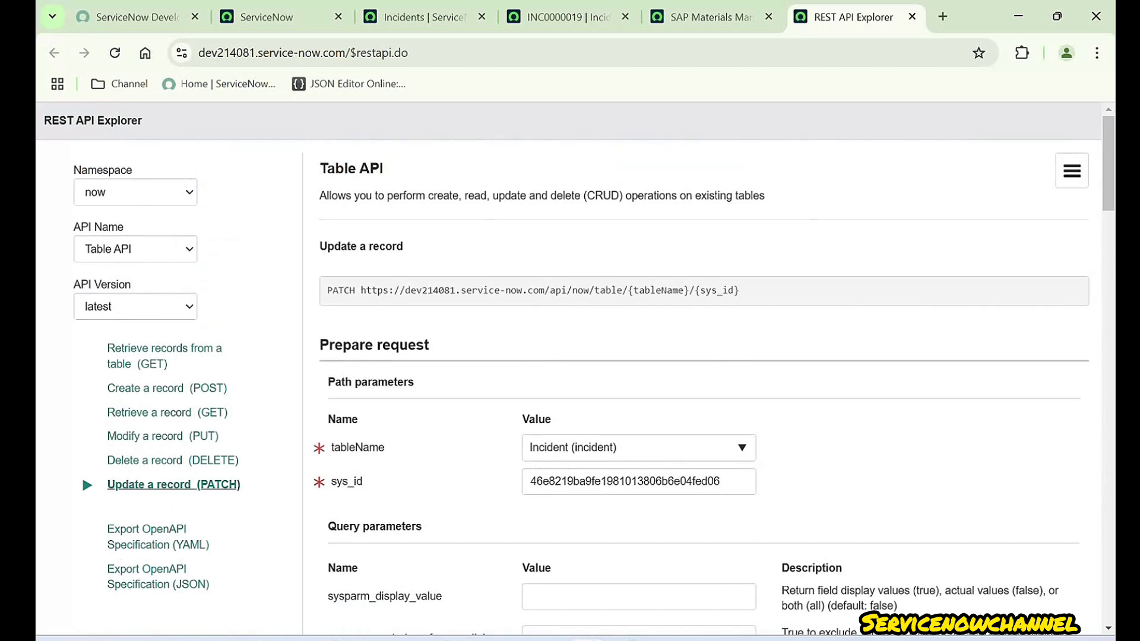
pyautogui.doubleClick(658, 291)
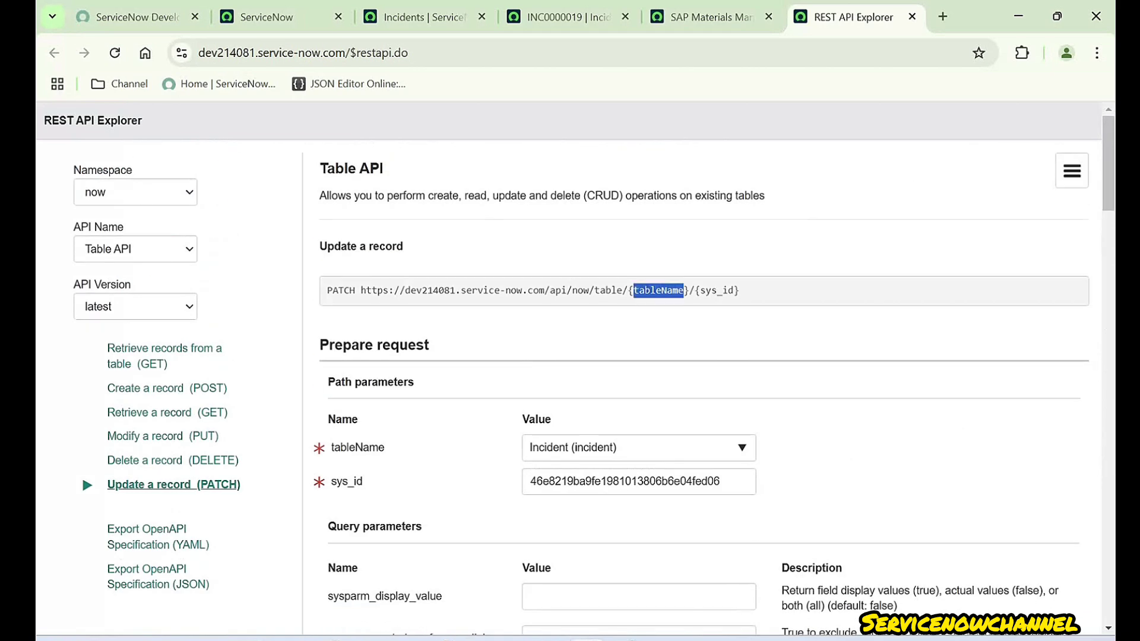
pyautogui.doubleClick(608, 291)
pyautogui.doubleClick(658, 291)
pyautogui.doubleClick(717, 291)
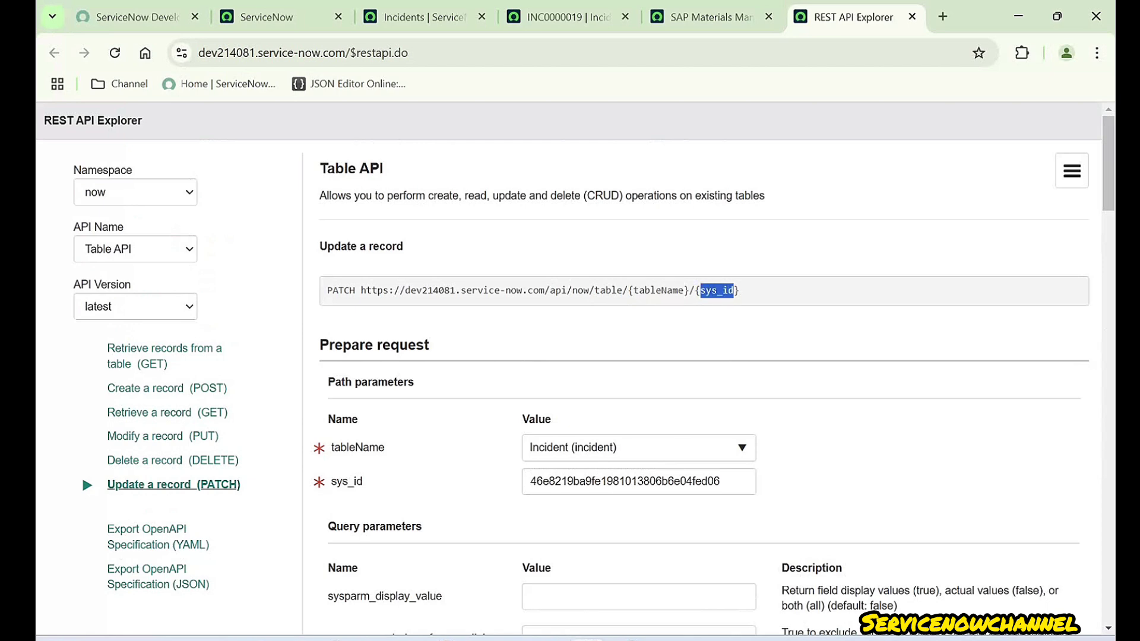
pyautogui.tripleClick(341, 291)
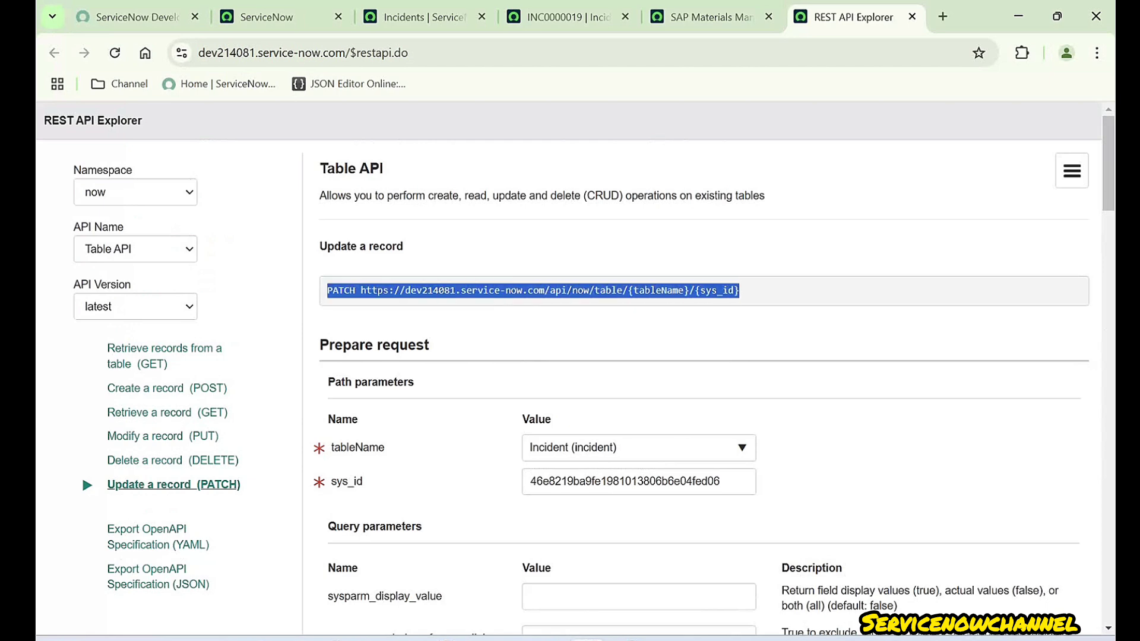
pyautogui.scroll(-15, 704, 386)
pyautogui.scroll(-6, 704, 386)
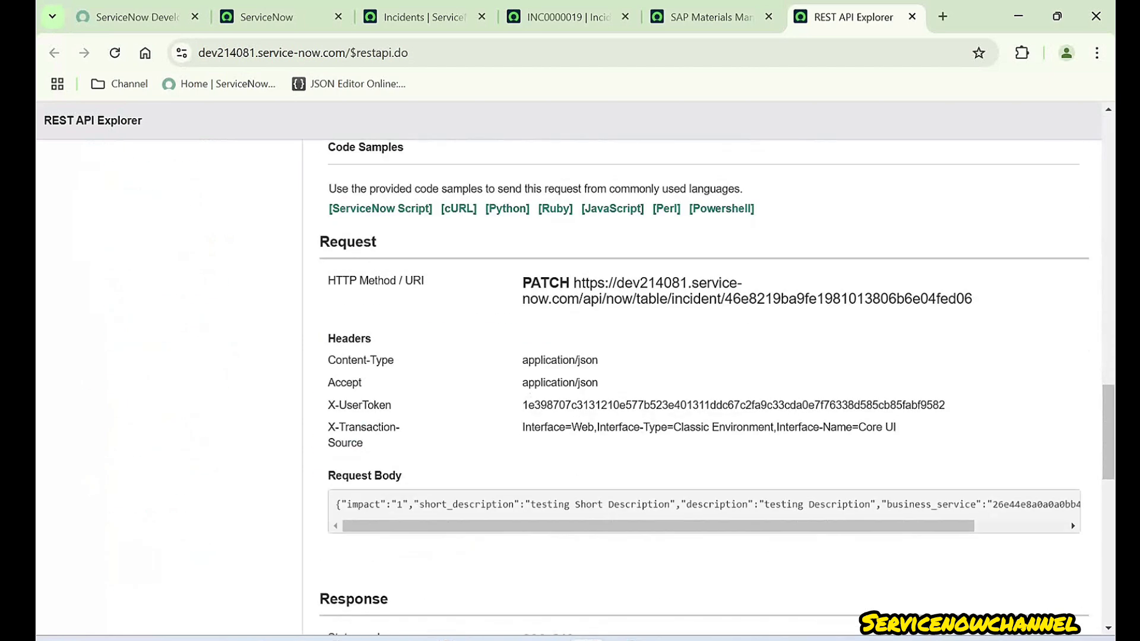
pyautogui.doubleClick(652, 299)
pyautogui.doubleClick(695, 299)
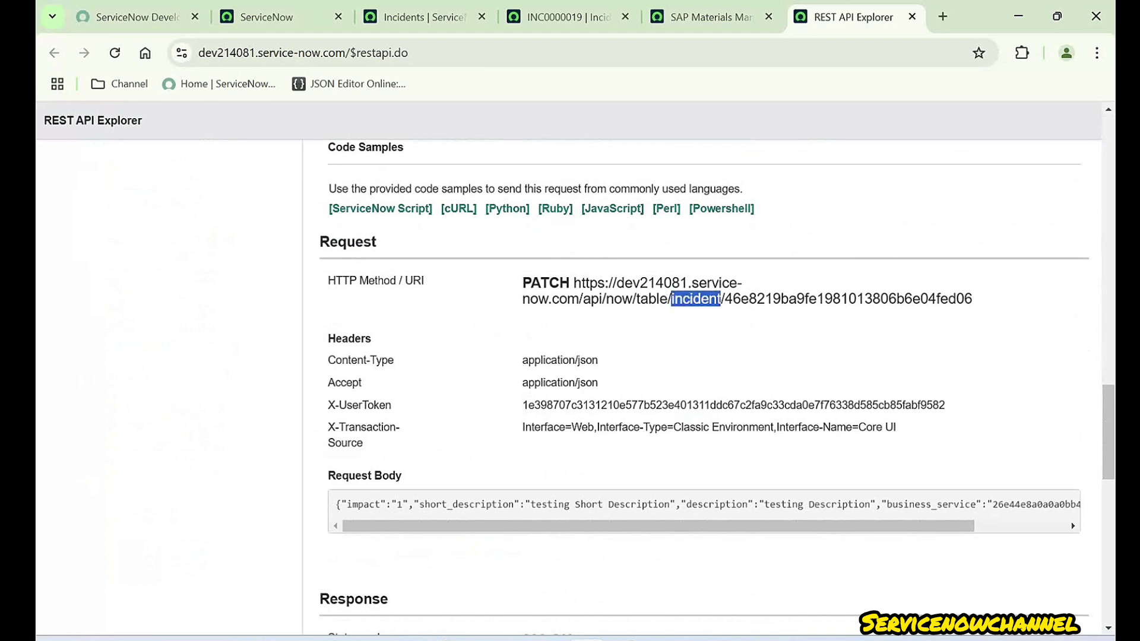
pyautogui.doubleClick(847, 299)
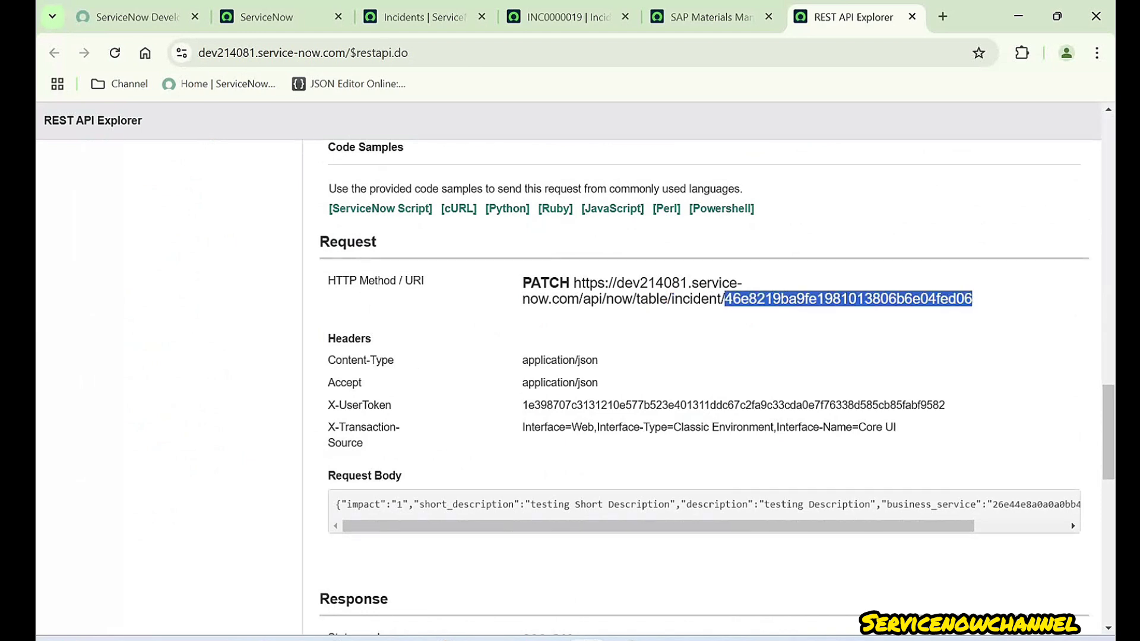
pyautogui.scroll(-3, 704, 386)
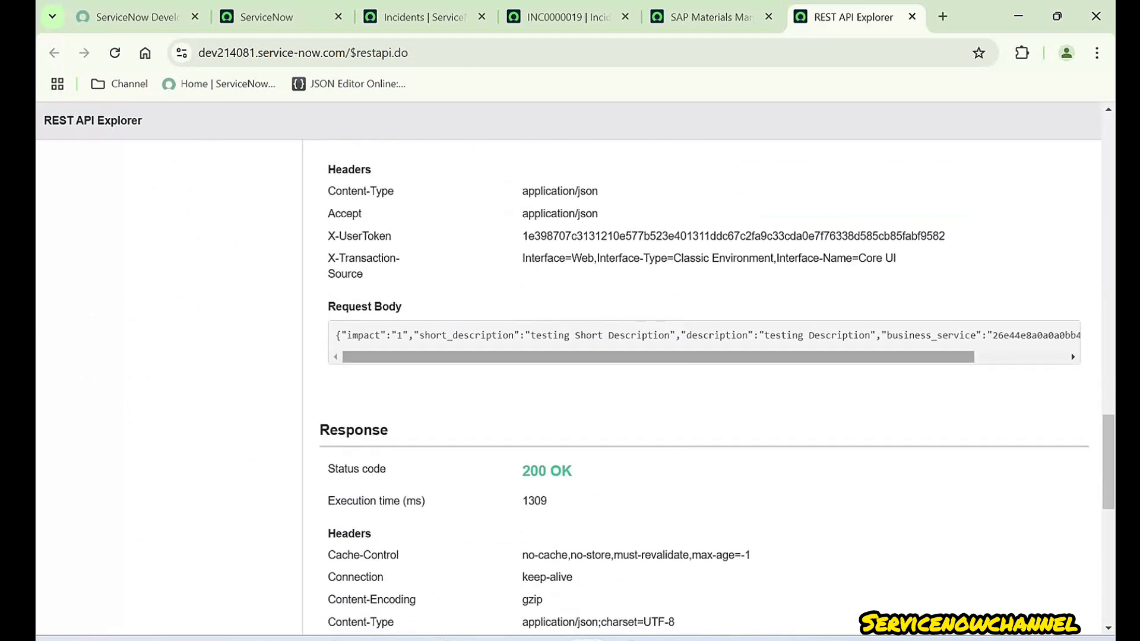
pyautogui.moveTo(336, 335); pyautogui.dragTo(1077, 335)
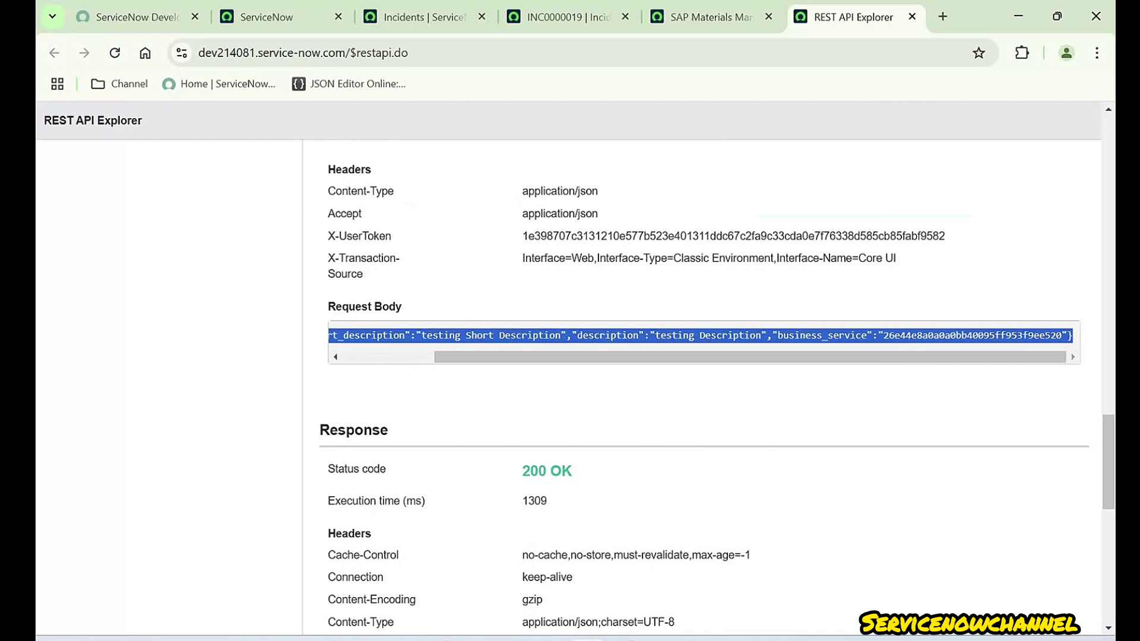
pyautogui.scroll(-10, 704, 386)
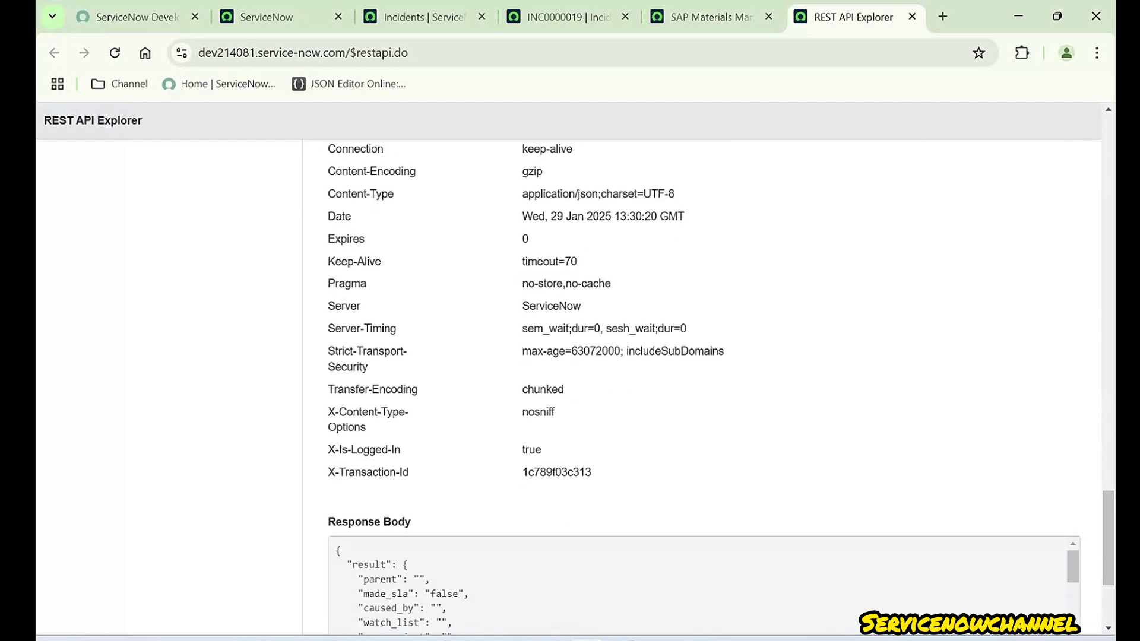
pyautogui.moveTo(328, 320); pyautogui.dragTo(410, 320)
pyautogui.scroll(10, 704, 386)
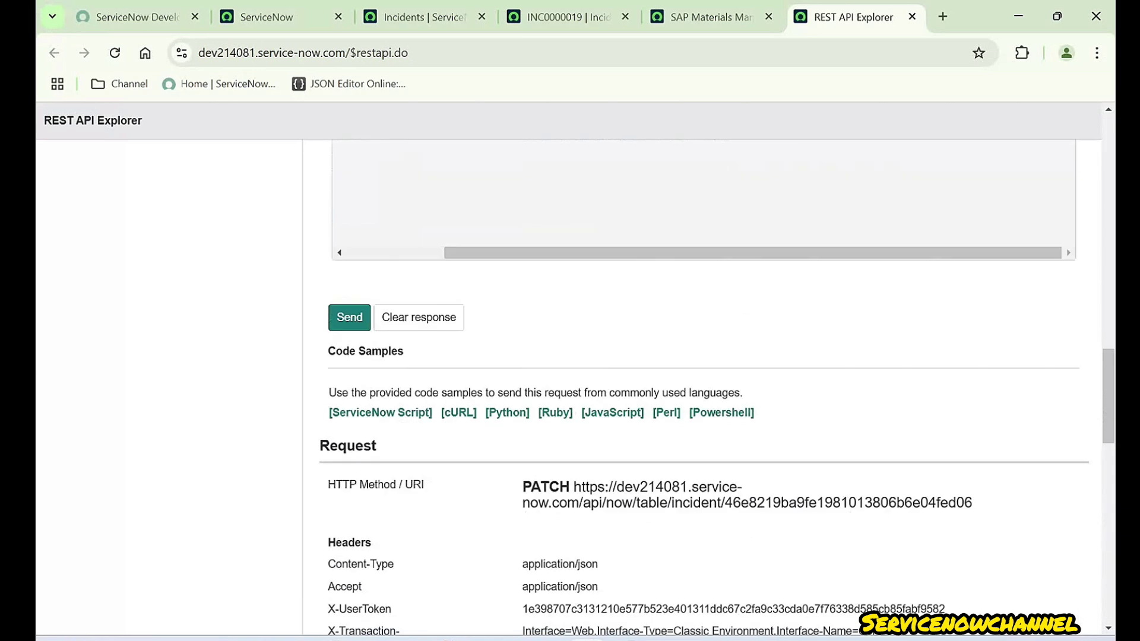
pyautogui.scroll(6, 704, 386)
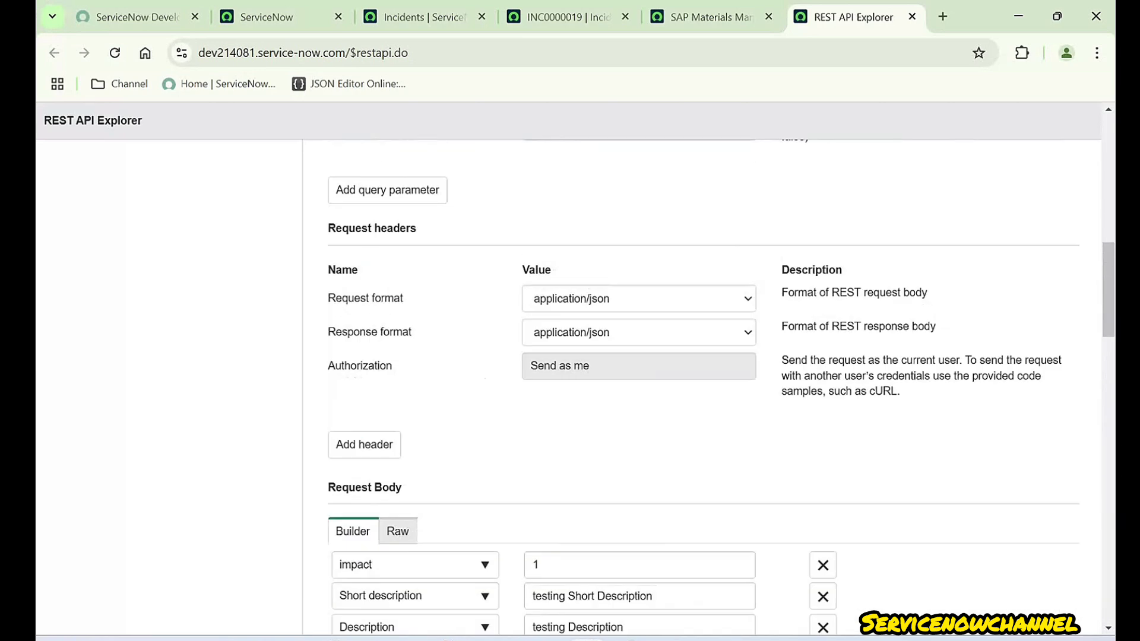
pyautogui.moveTo(327, 383); pyautogui.dragTo(404, 383)
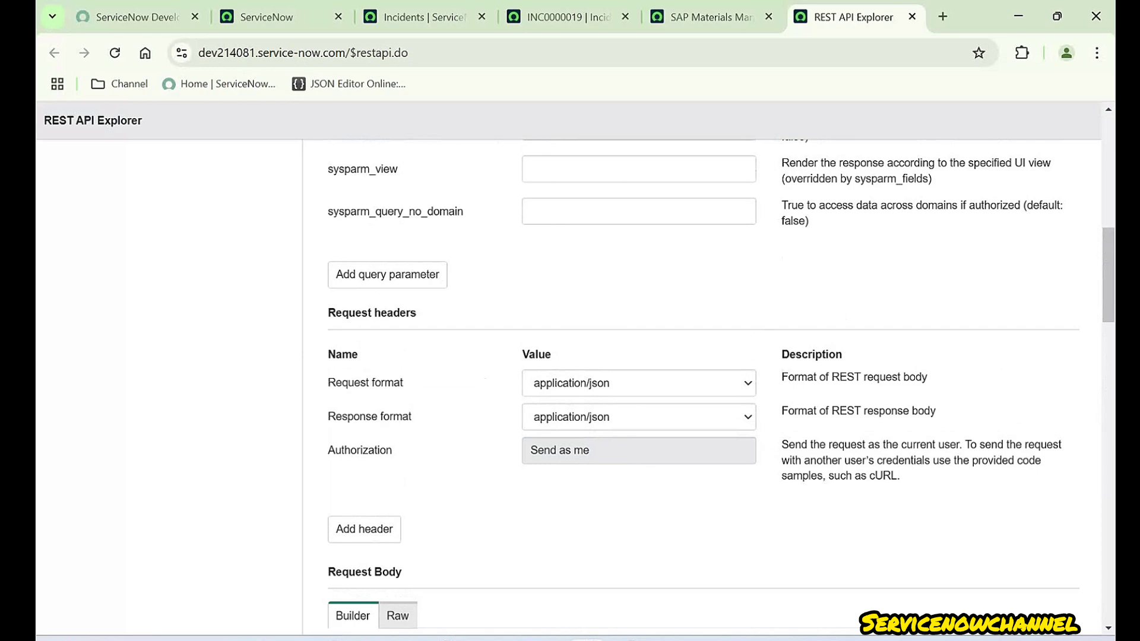
pyautogui.moveTo(328, 417); pyautogui.dragTo(411, 416)
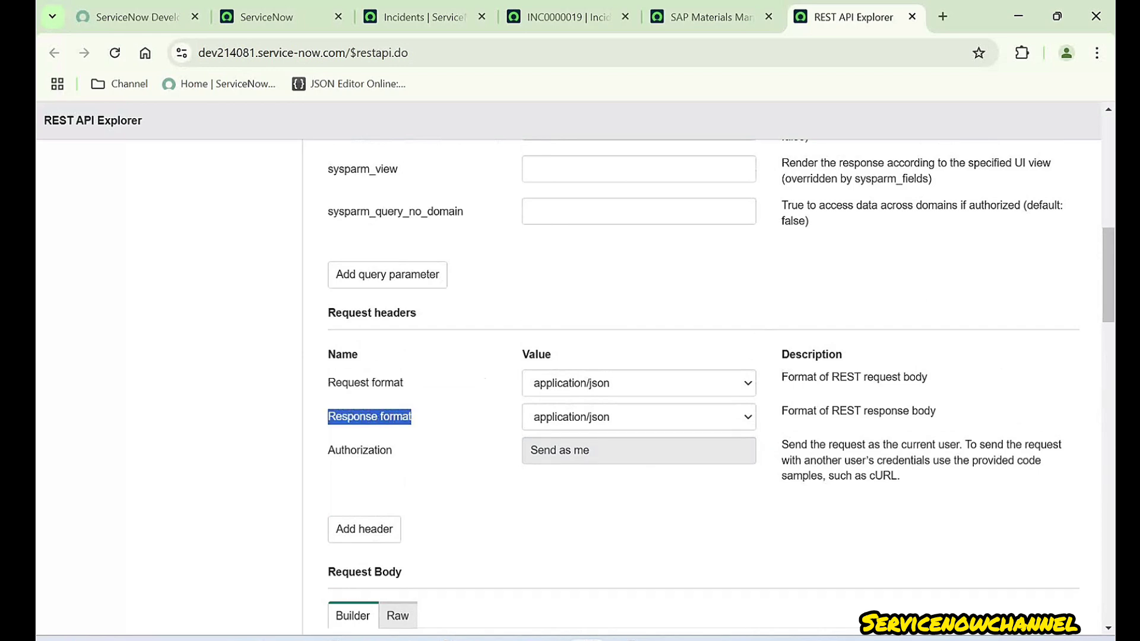
pyautogui.scroll(-18, 704, 386)
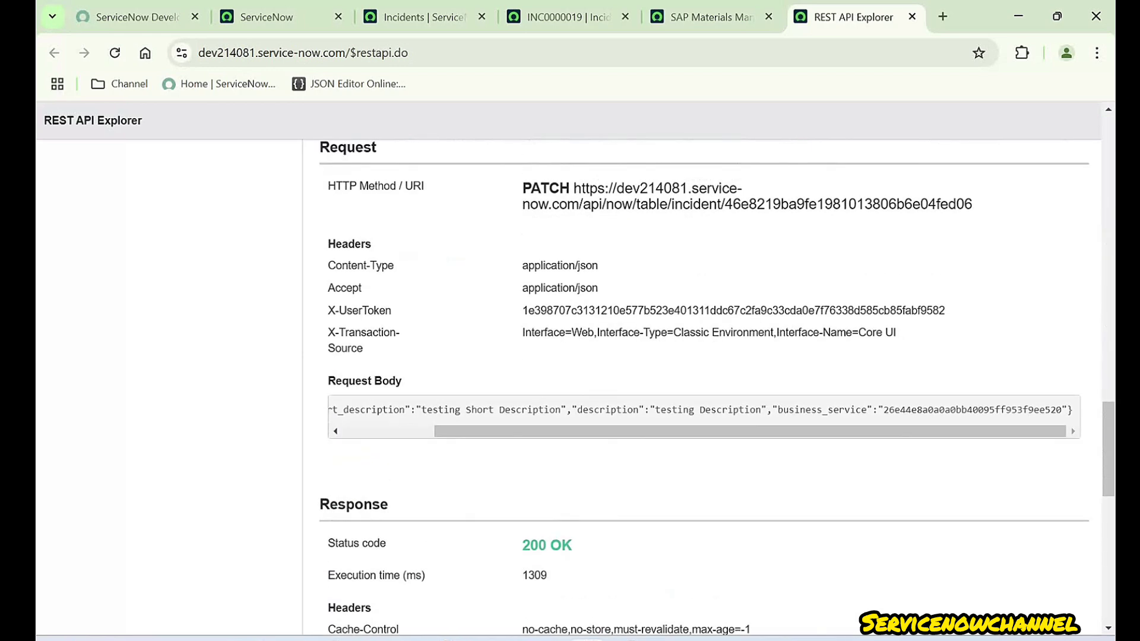
pyautogui.hscroll(-4, 704, 469)
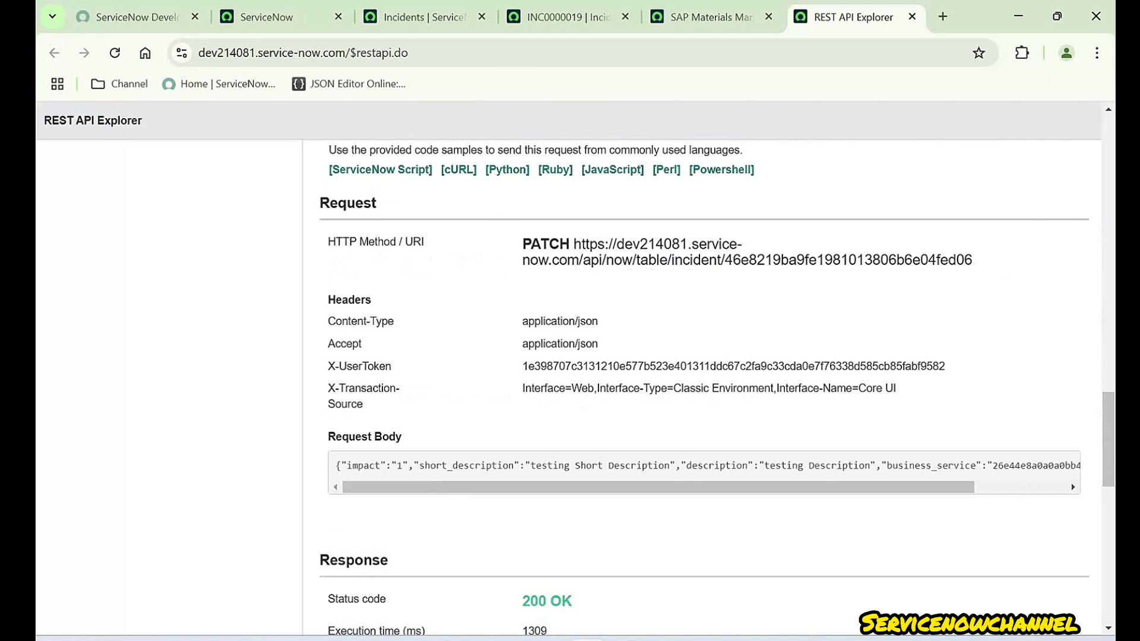
pyautogui.scroll(-13, 704, 386)
# - Review the Response Body JSON, close the SAP Materials Management tab, and show INC0000019's form
pyautogui.tripleClick(427, 406)
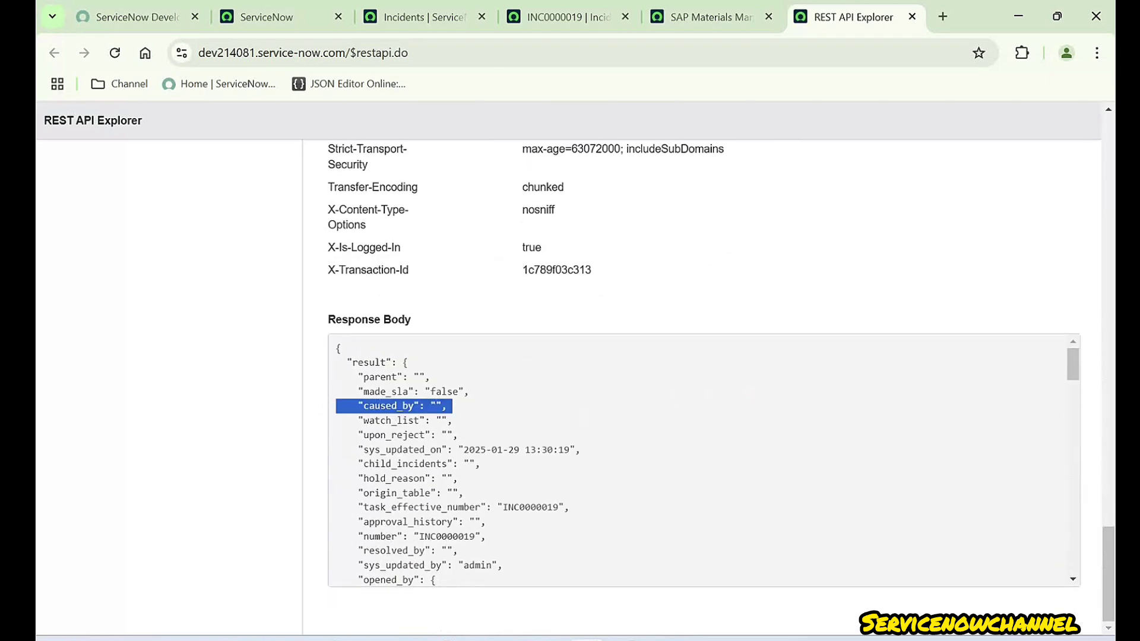
pyautogui.moveTo(328, 319); pyautogui.dragTo(341, 349)
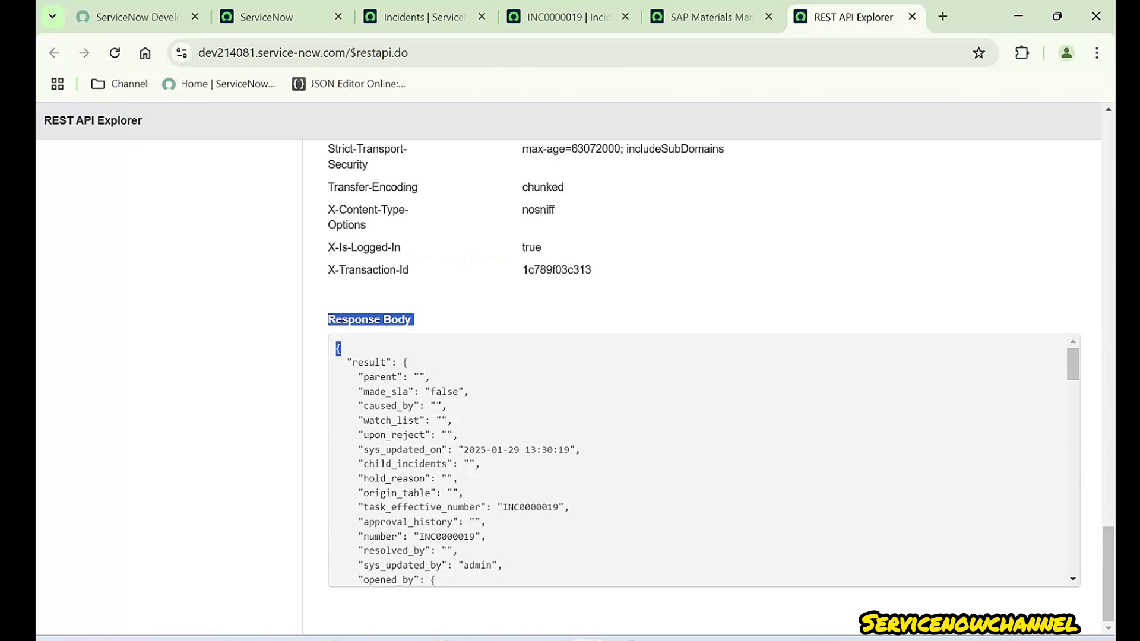
pyautogui.scroll(-17, 704, 460)
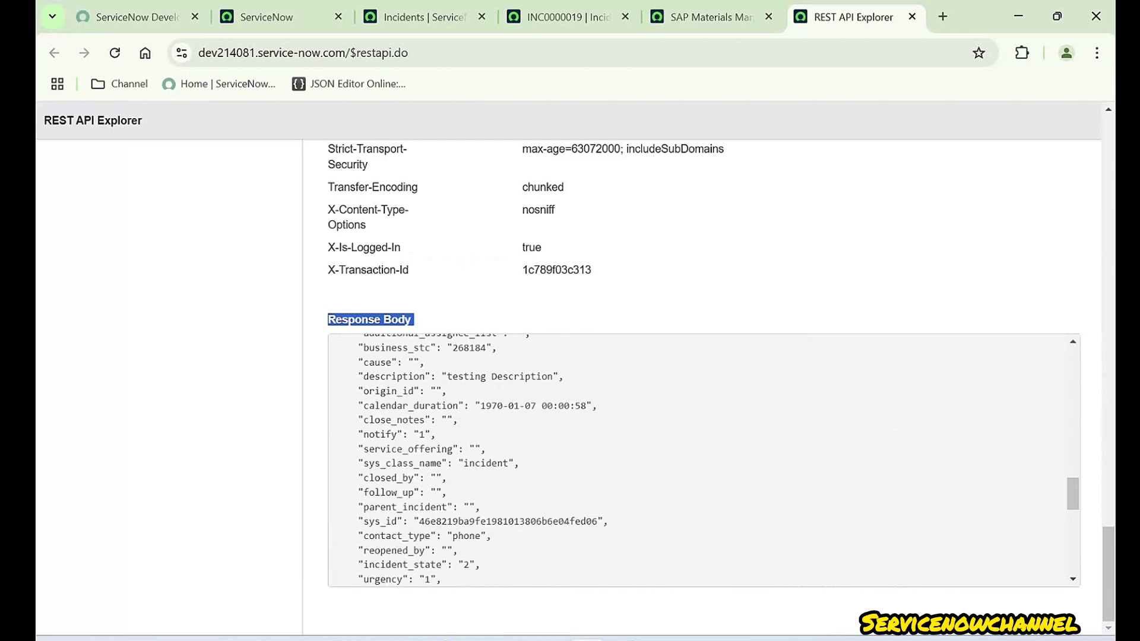
pyautogui.scroll(17, 704, 460)
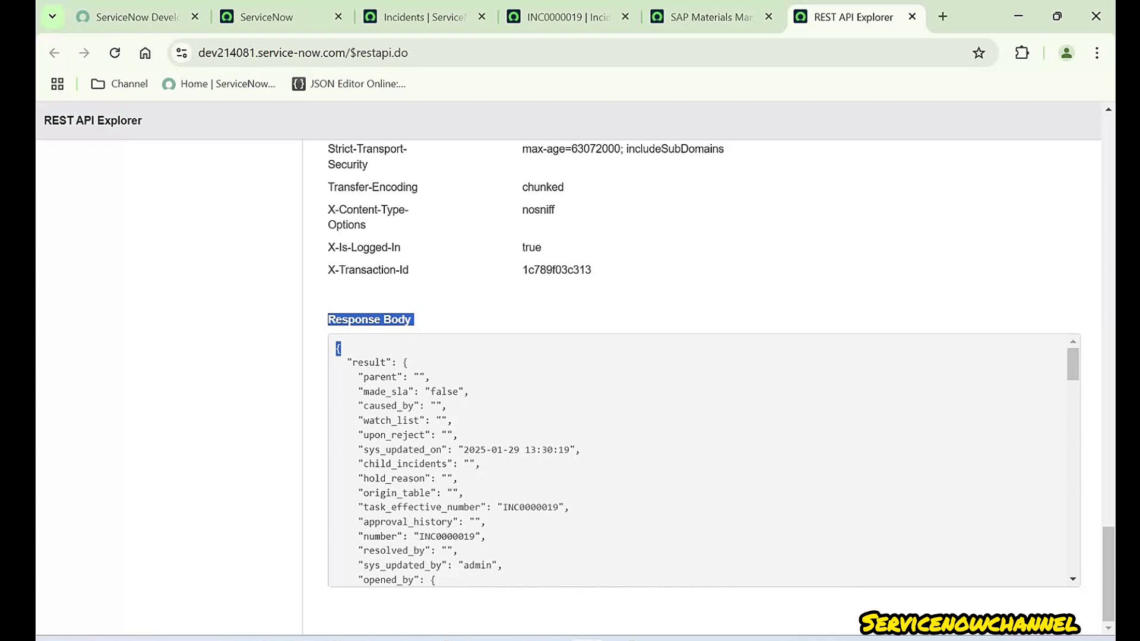
pyautogui.scroll(12, 704, 380)
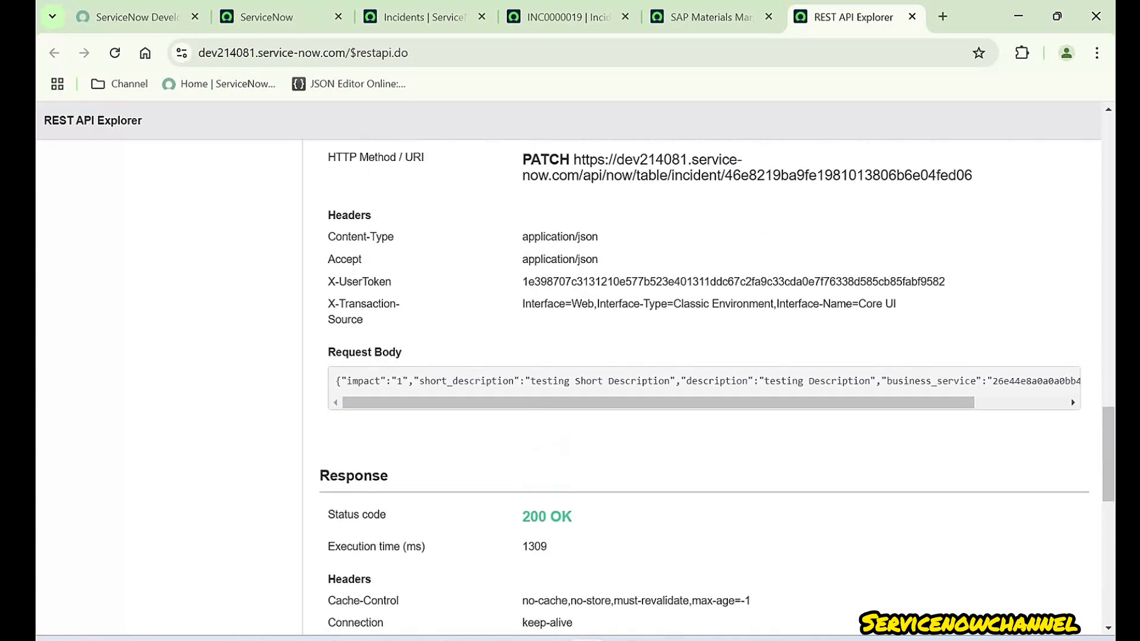
pyautogui.click(768, 17)
pyautogui.click(566, 17)
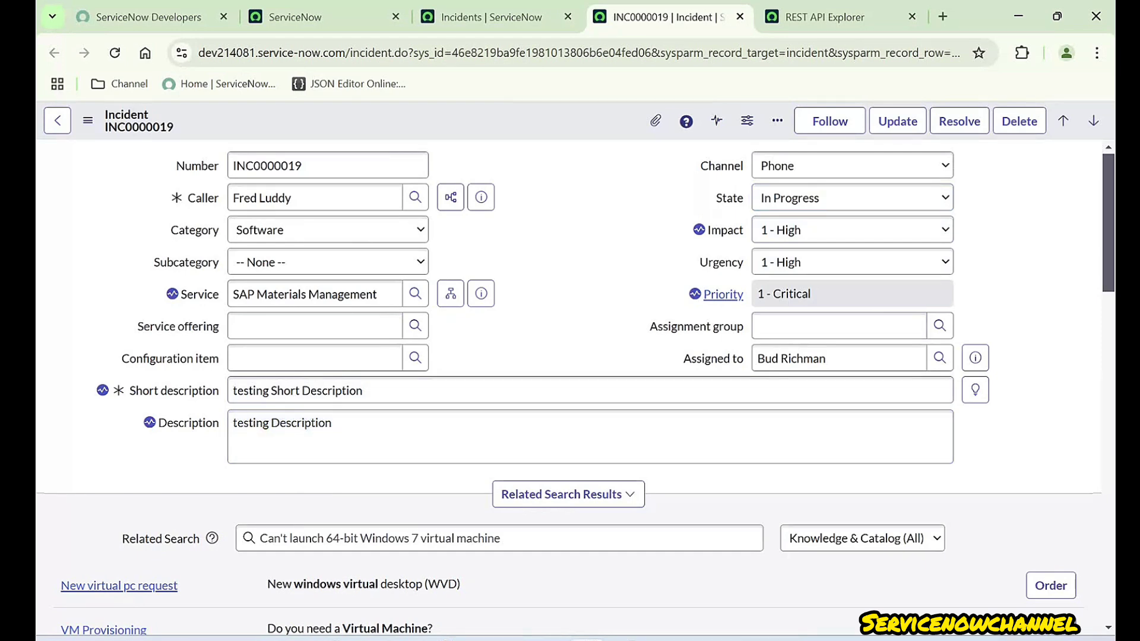
# - Compare the request body with INC0000019's form, checking its Priority value
pyautogui.click(831, 18)
pyautogui.scroll(5, 703, 368)
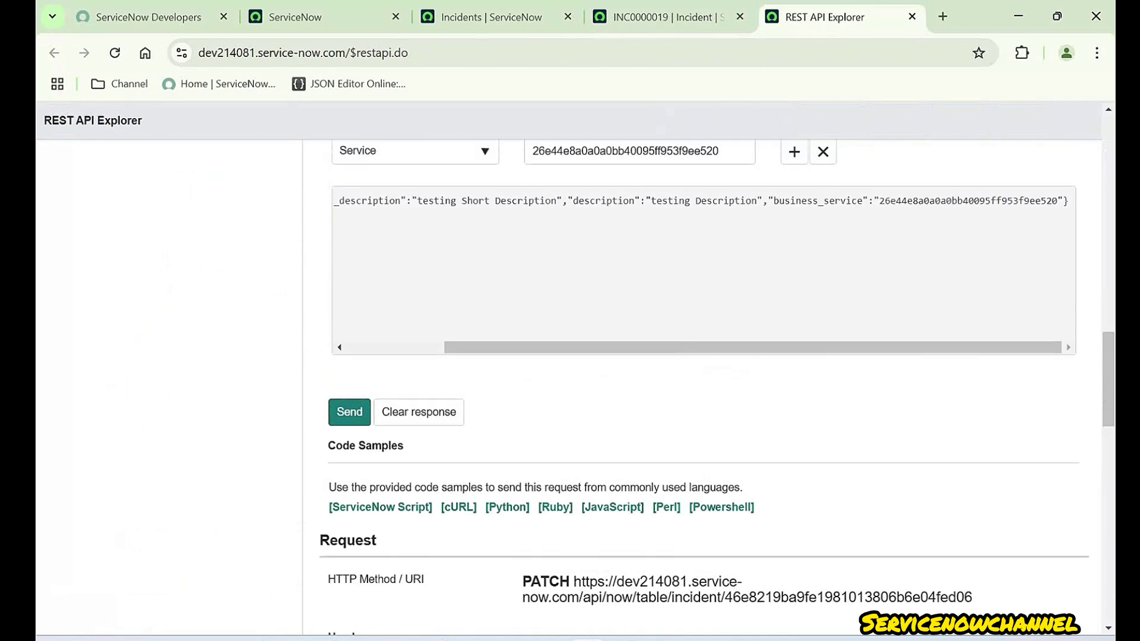
pyautogui.scroll(7, 703, 368)
pyautogui.scroll(-3, 704, 368)
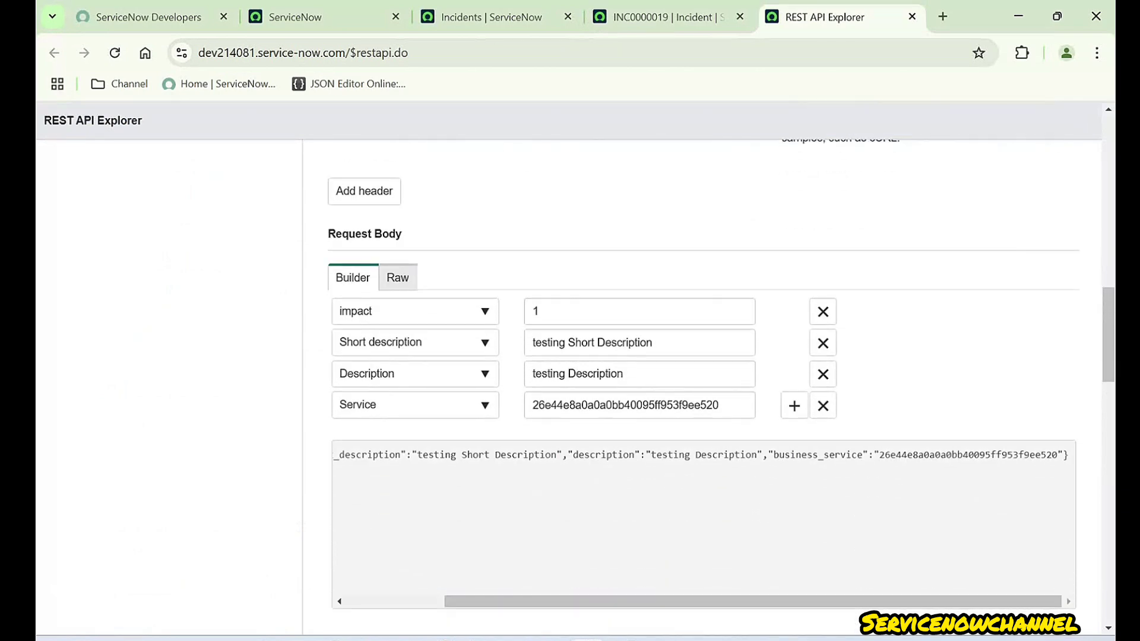
pyautogui.click(659, 17)
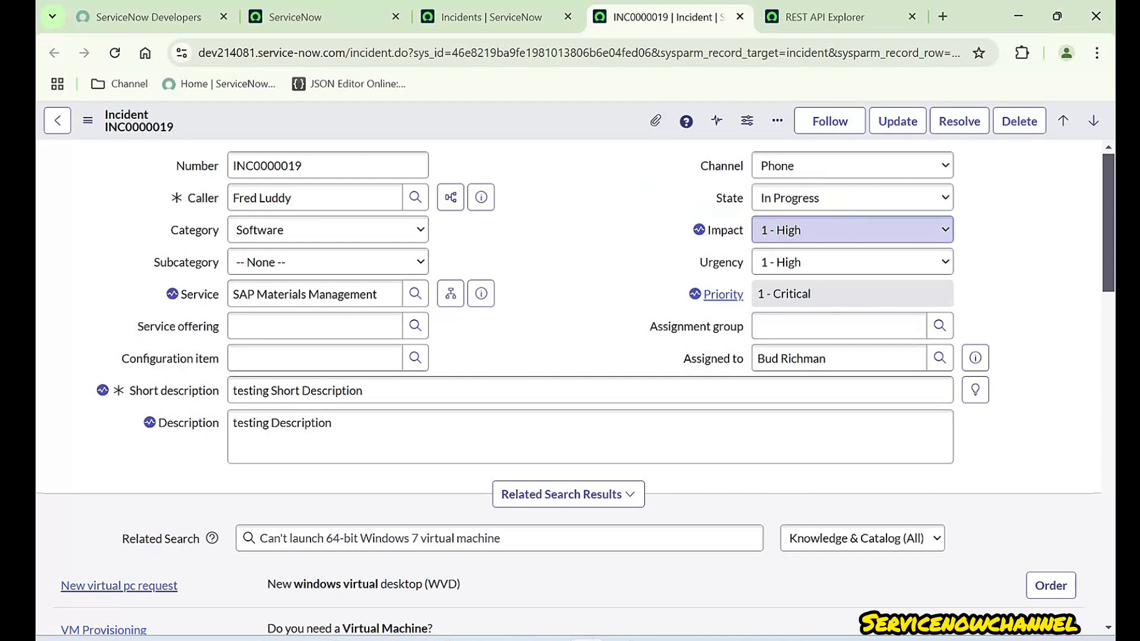
pyautogui.click(851, 294)
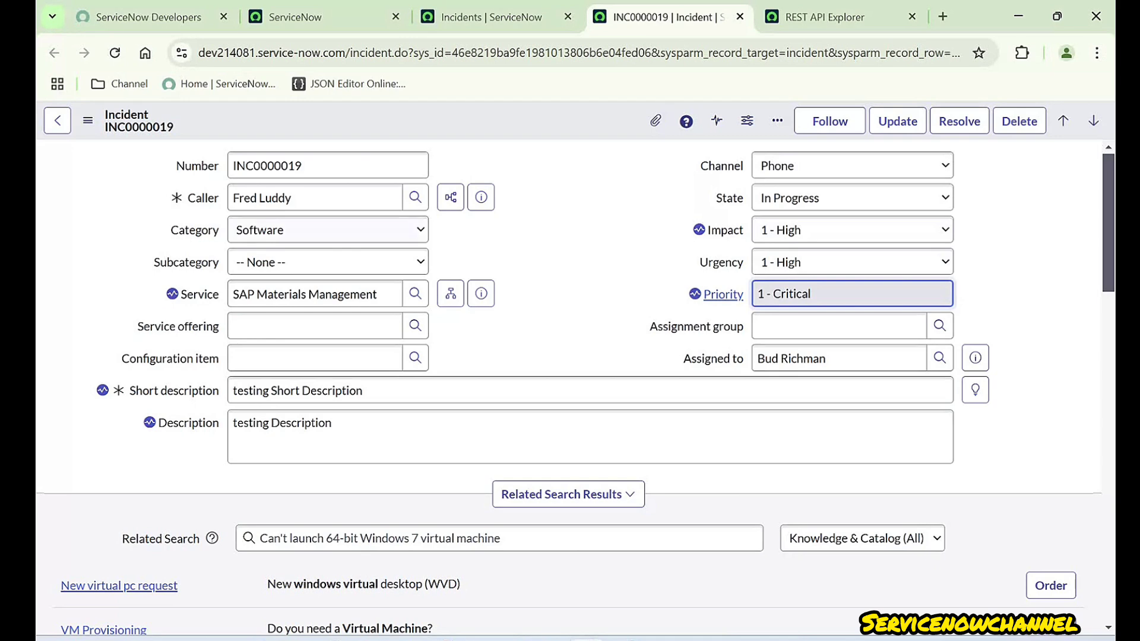
# - Match the body's business_service sys_id against the form's SAP Materials Management Service
pyautogui.click(825, 17)
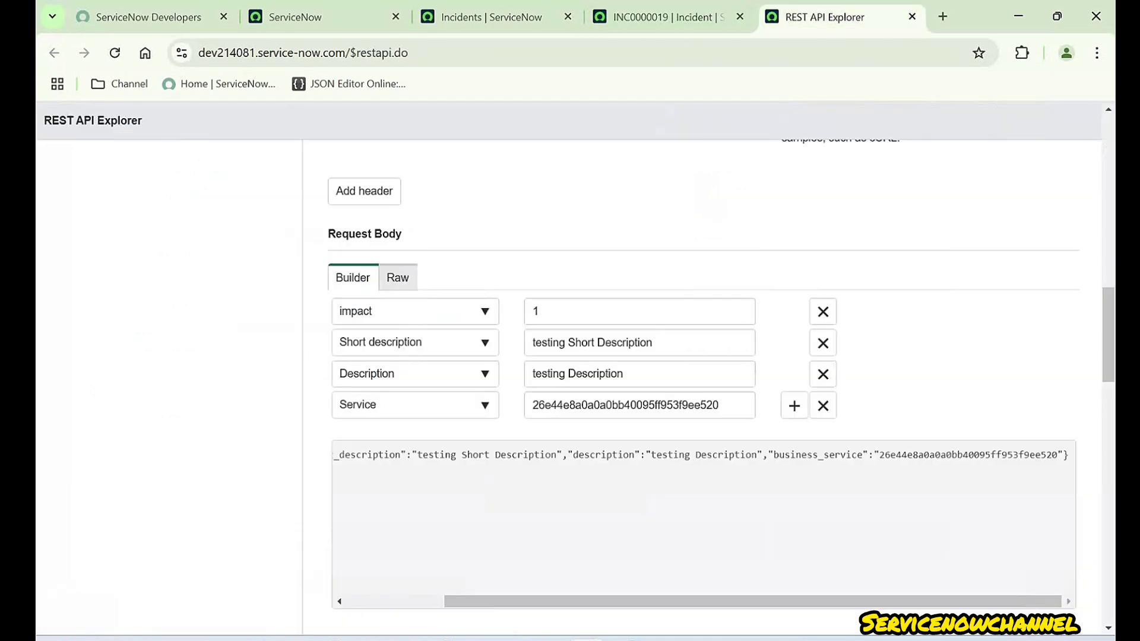
pyautogui.click(662, 16)
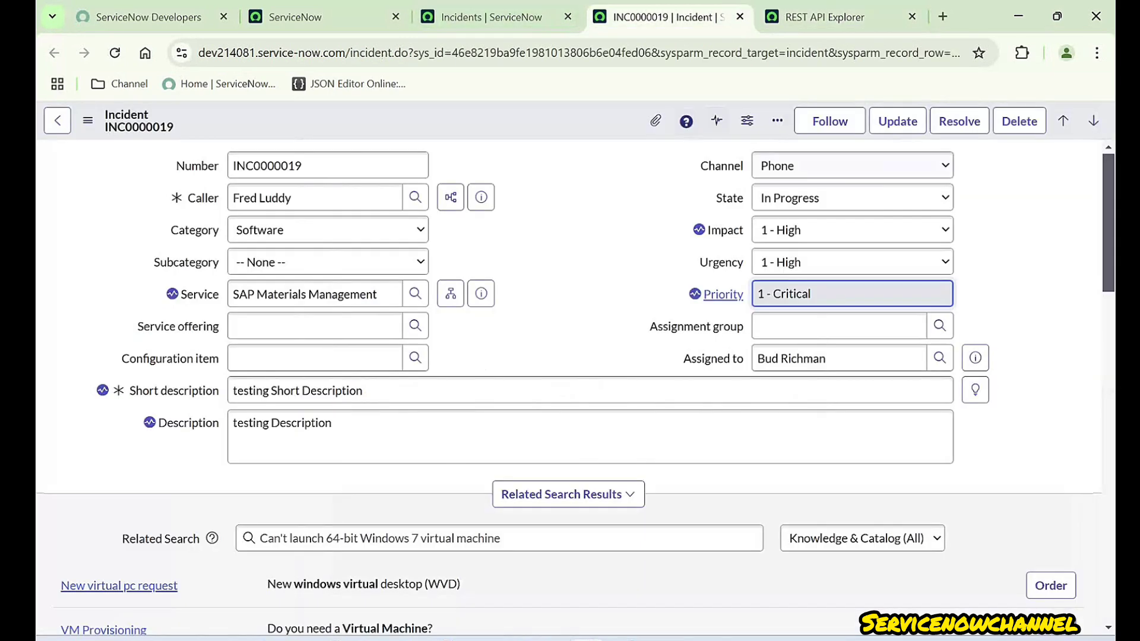
pyautogui.click(826, 17)
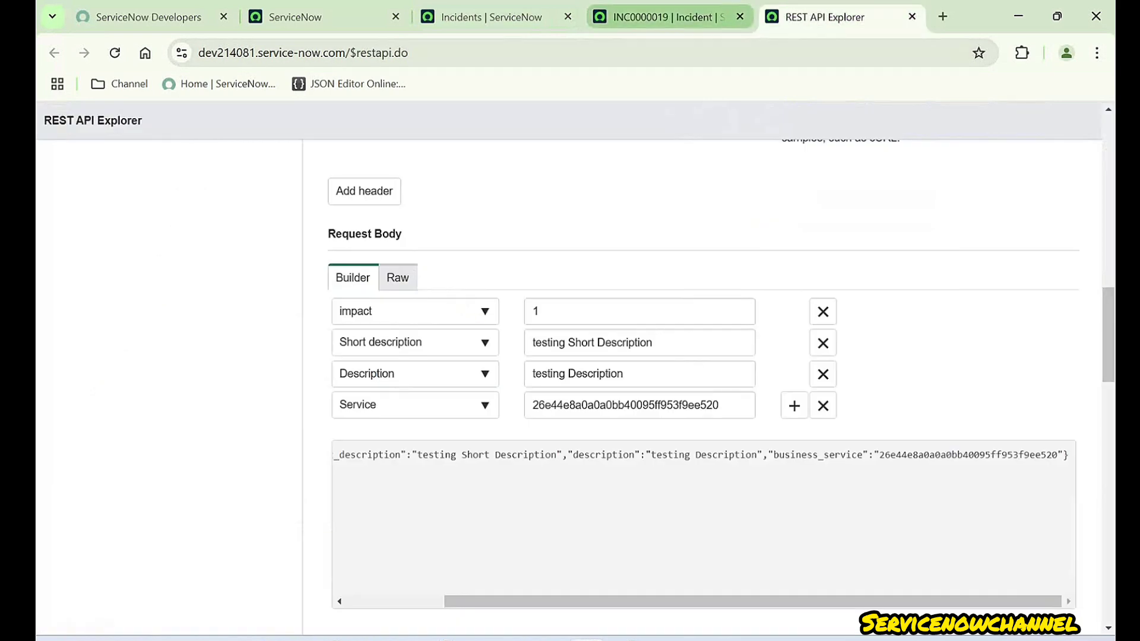
pyautogui.click(662, 17)
pyautogui.click(827, 17)
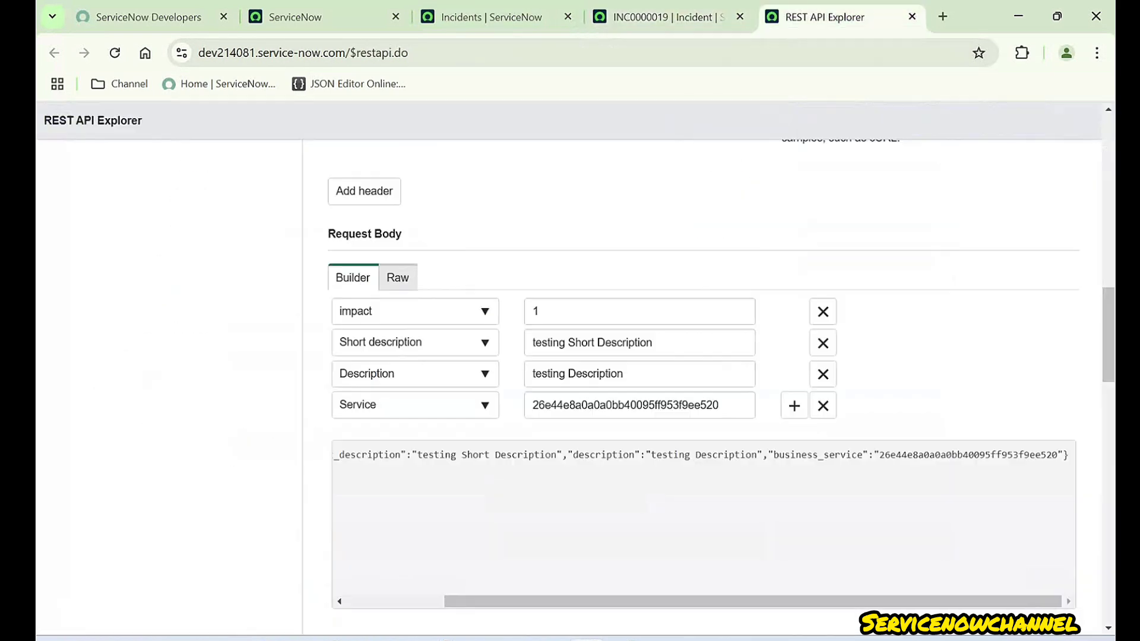
pyautogui.doubleClick(606, 405)
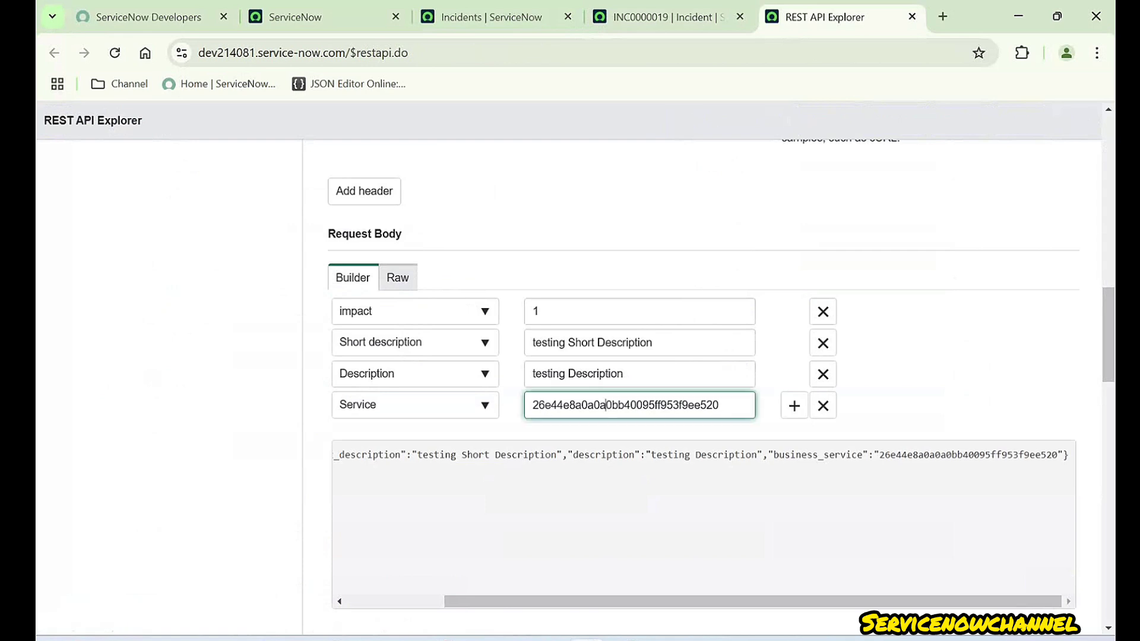
pyautogui.click(662, 17)
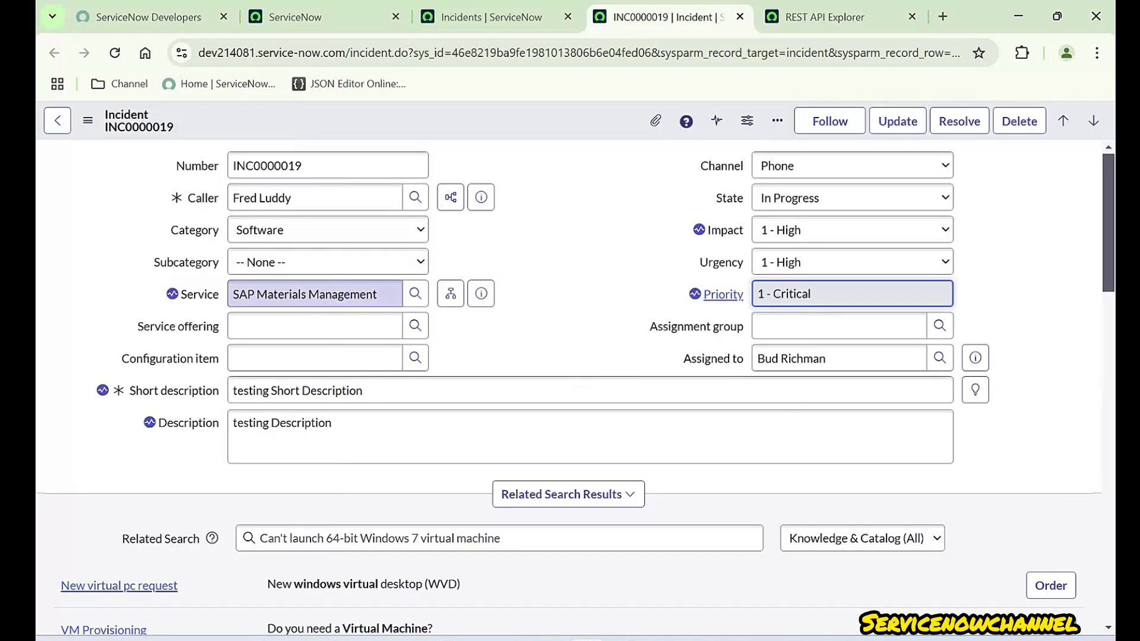
pyautogui.moveTo(292, 295); pyautogui.dragTo(383, 295)
pyautogui.click(532, 254)
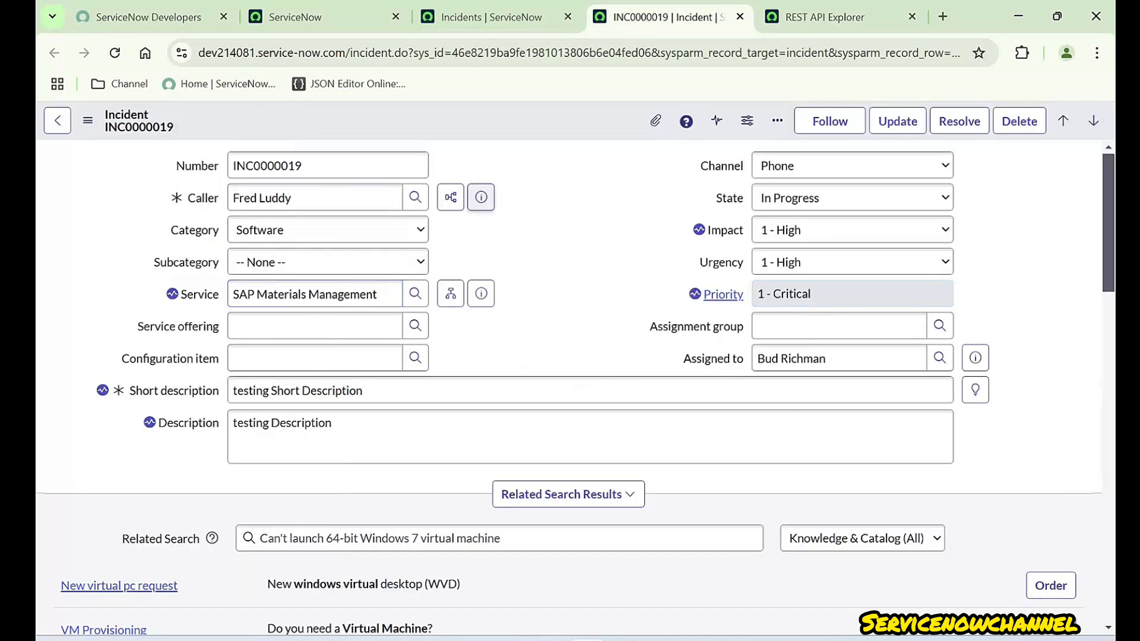
# - Reload the INC0000019 form, then scroll the REST API Explorer down to the Response Body
pyautogui.rightClick(514, 116)
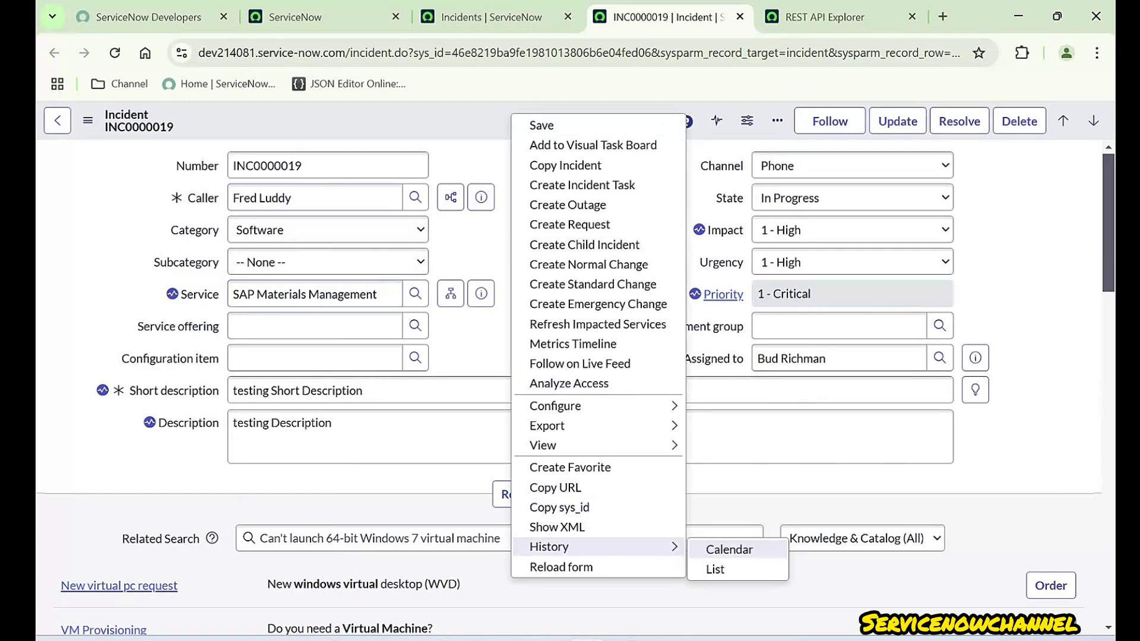
pyautogui.click(561, 566)
pyautogui.press('Return')
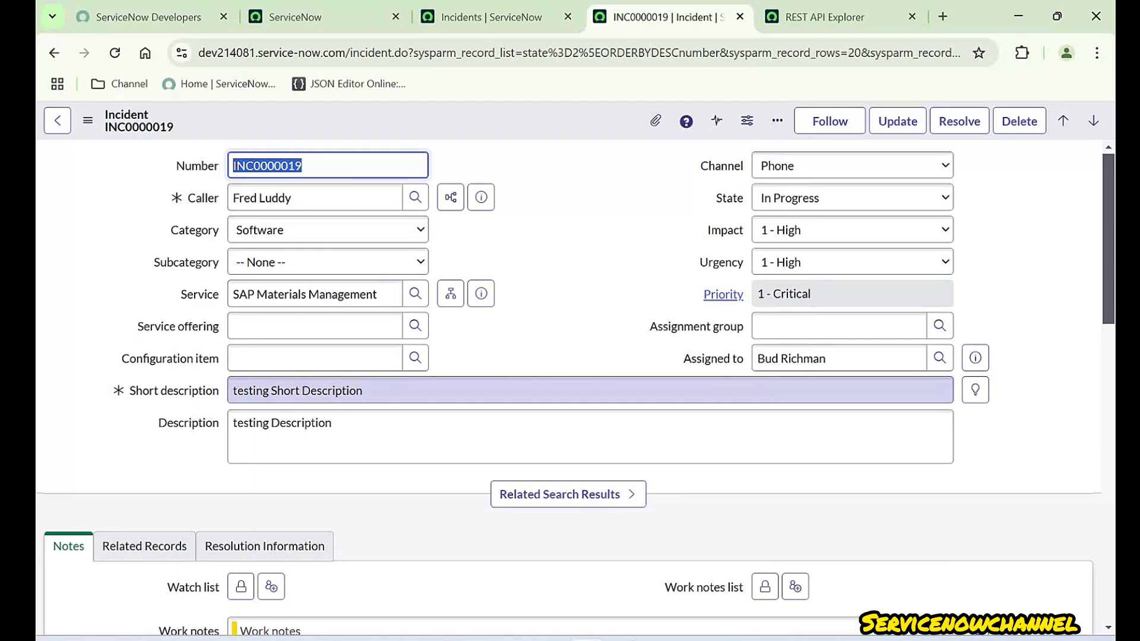
pyautogui.click(831, 17)
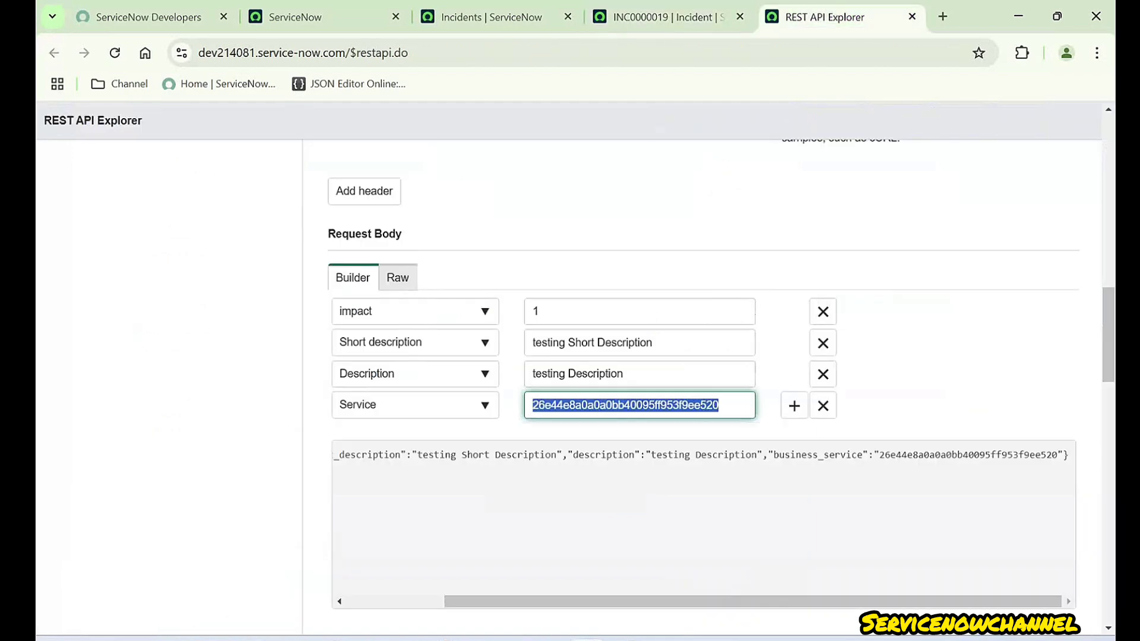
pyautogui.hscroll(-3, 704, 516)
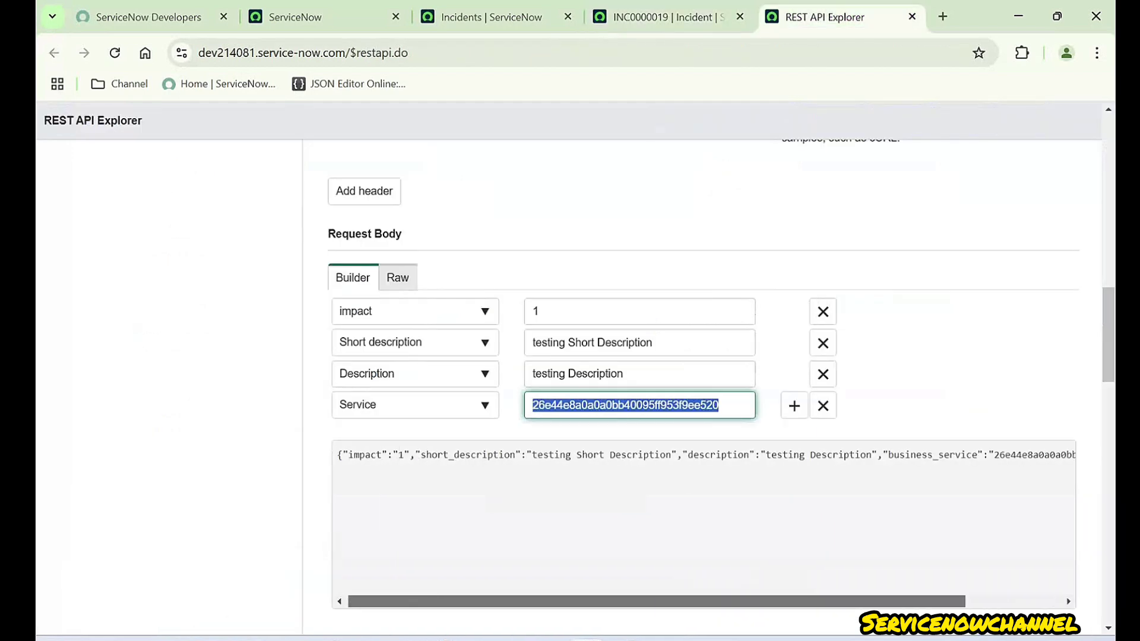
pyautogui.scroll(-6, 703, 386)
pyautogui.scroll(-15, 703, 386)
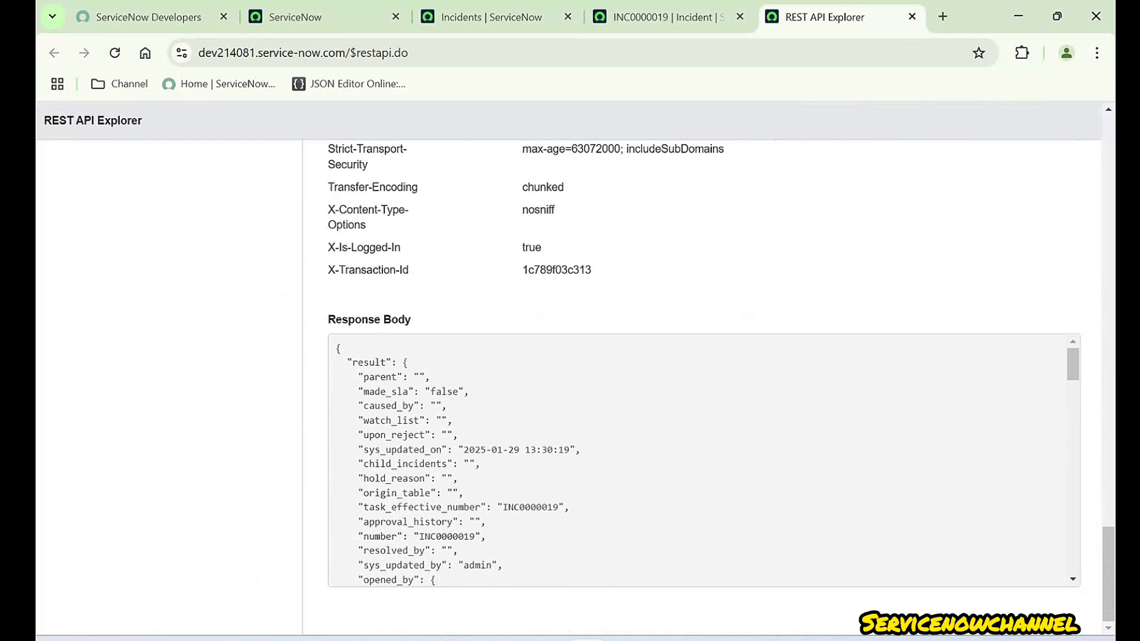
pyautogui.moveTo(414, 320); pyautogui.dragTo(398, 320)
pyautogui.click(399, 320)
pyautogui.doubleClick(391, 421)
pyautogui.click(392, 421)
pyautogui.scroll(-20, 703, 460)
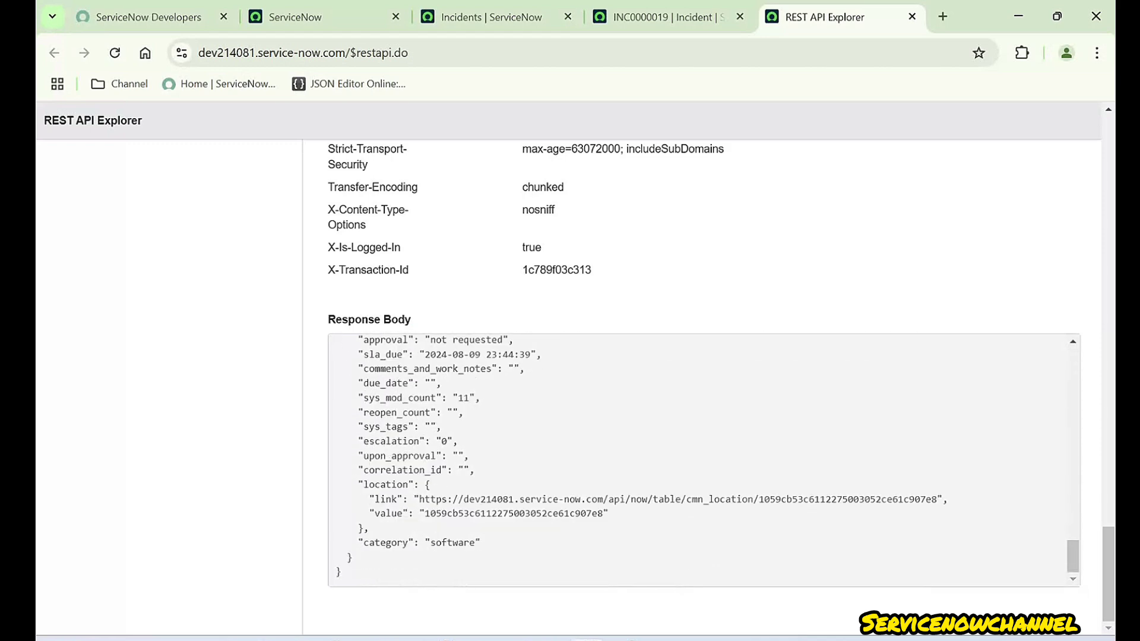
pyautogui.scroll(15, 703, 385)
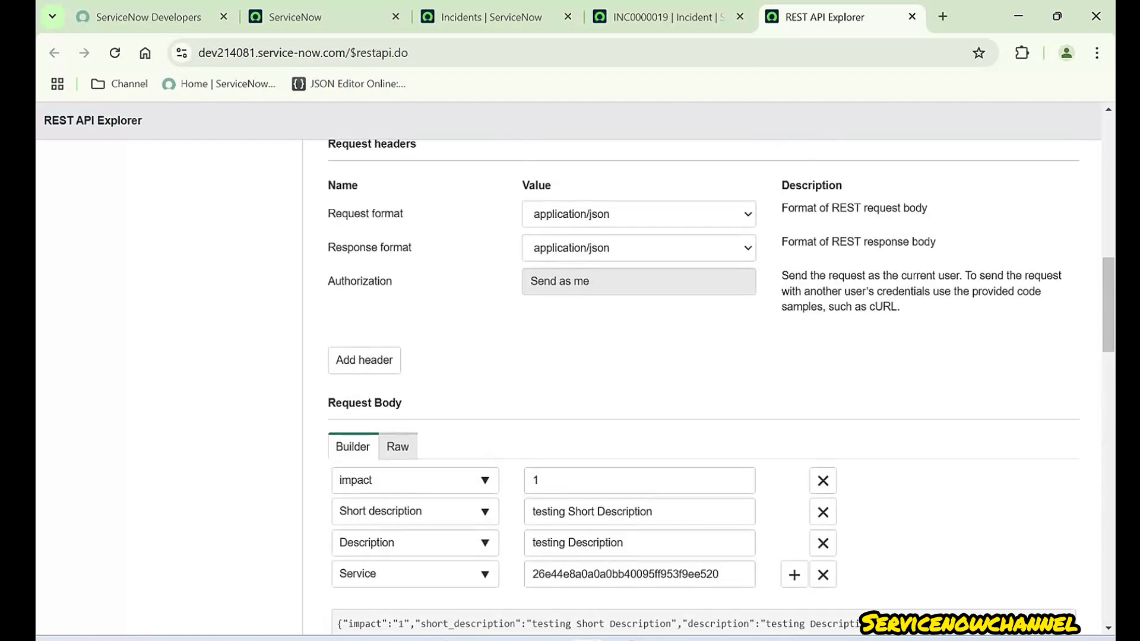
pyautogui.scroll(-3, 703, 386)
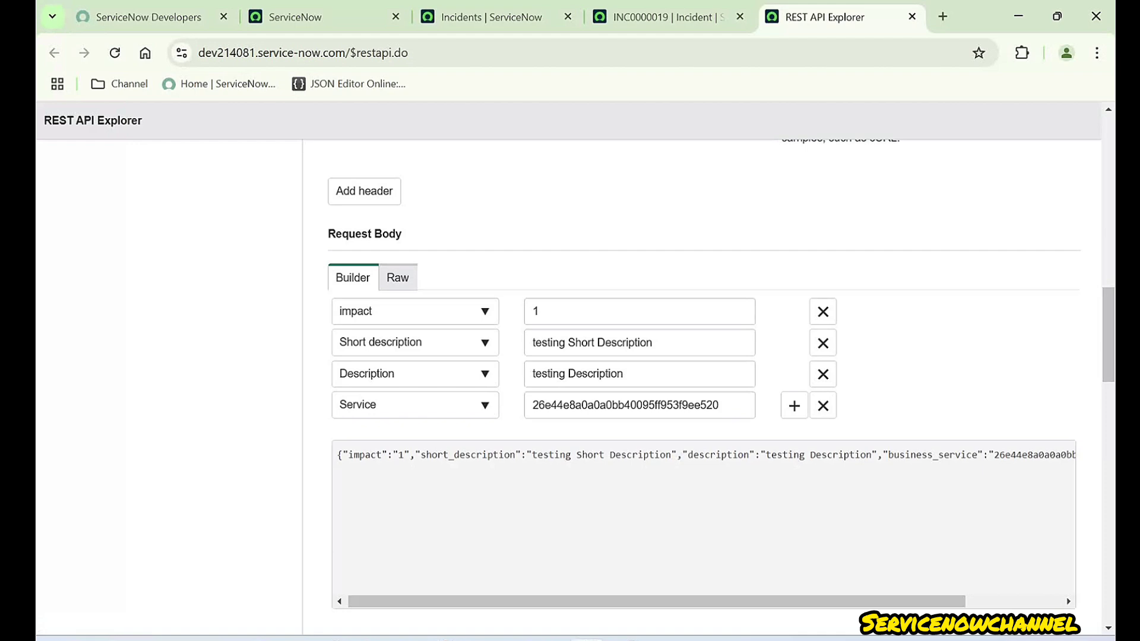
pyautogui.scroll(12, 700, 385)
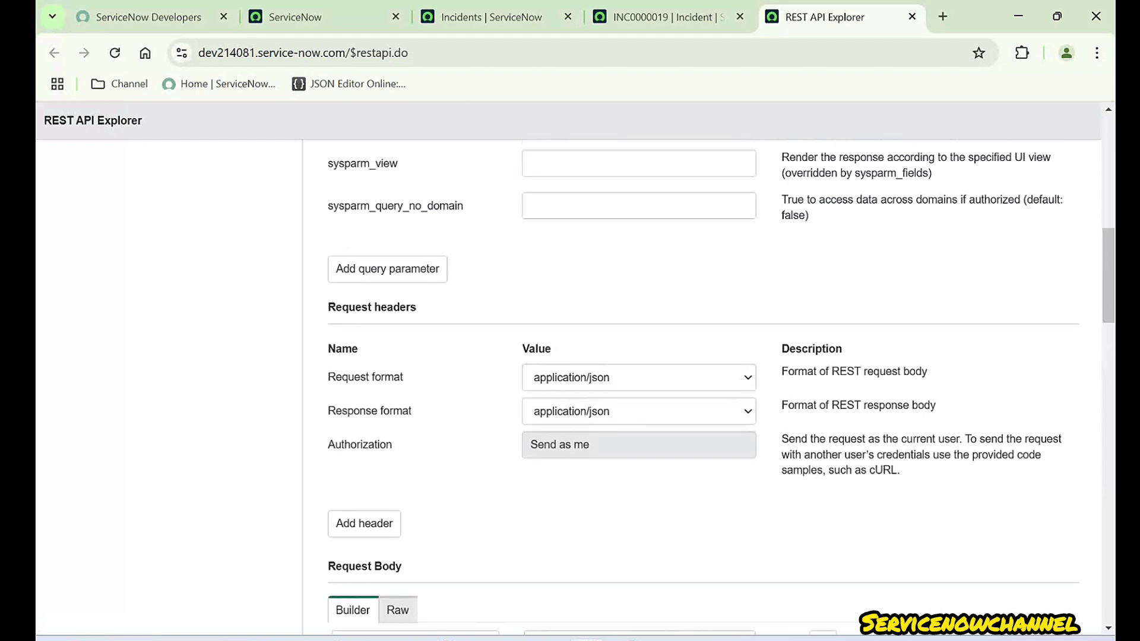
# - Open the sysparm_fields picker and add impact and Service to the returned fields
pyautogui.moveTo(328, 318); pyautogui.dragTo(422, 319)
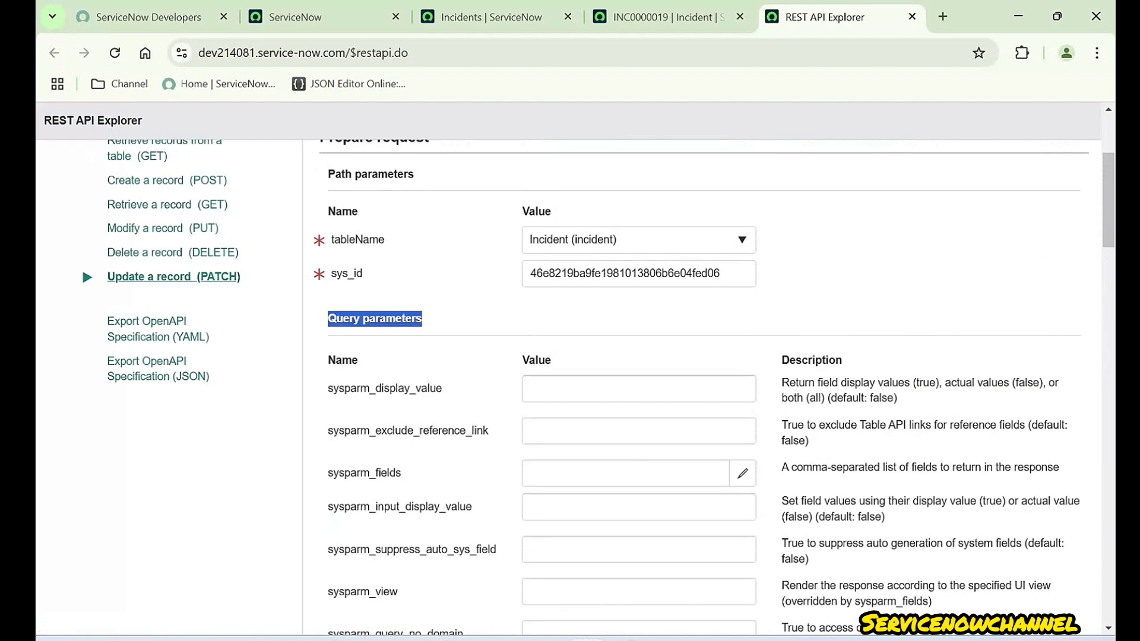
pyautogui.click(424, 319)
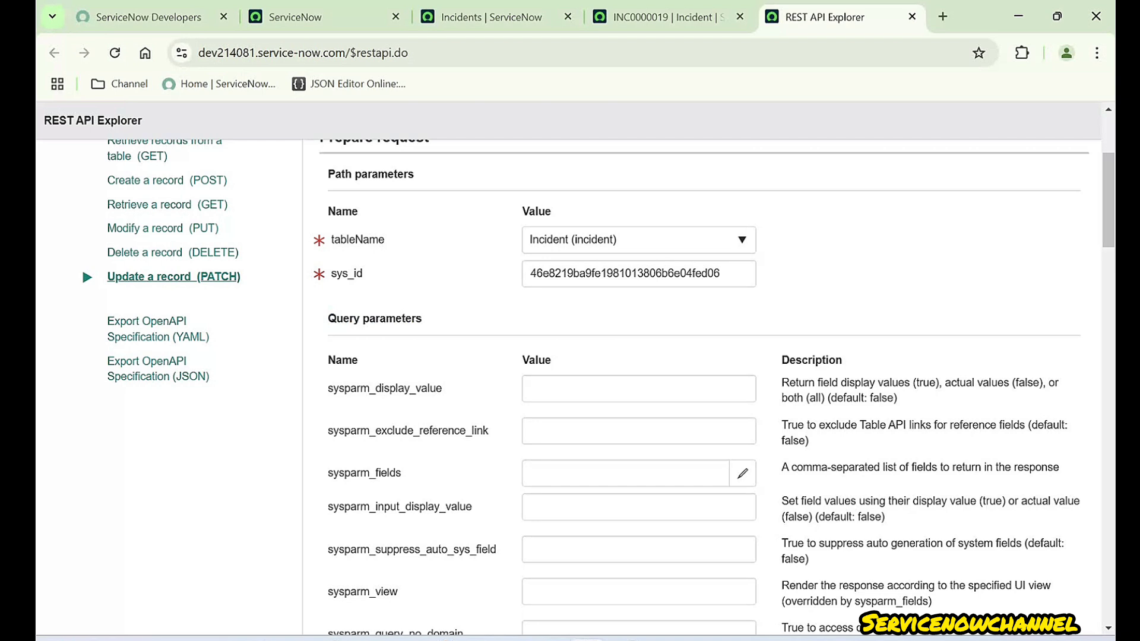
pyautogui.moveTo(328, 473); pyautogui.dragTo(402, 473)
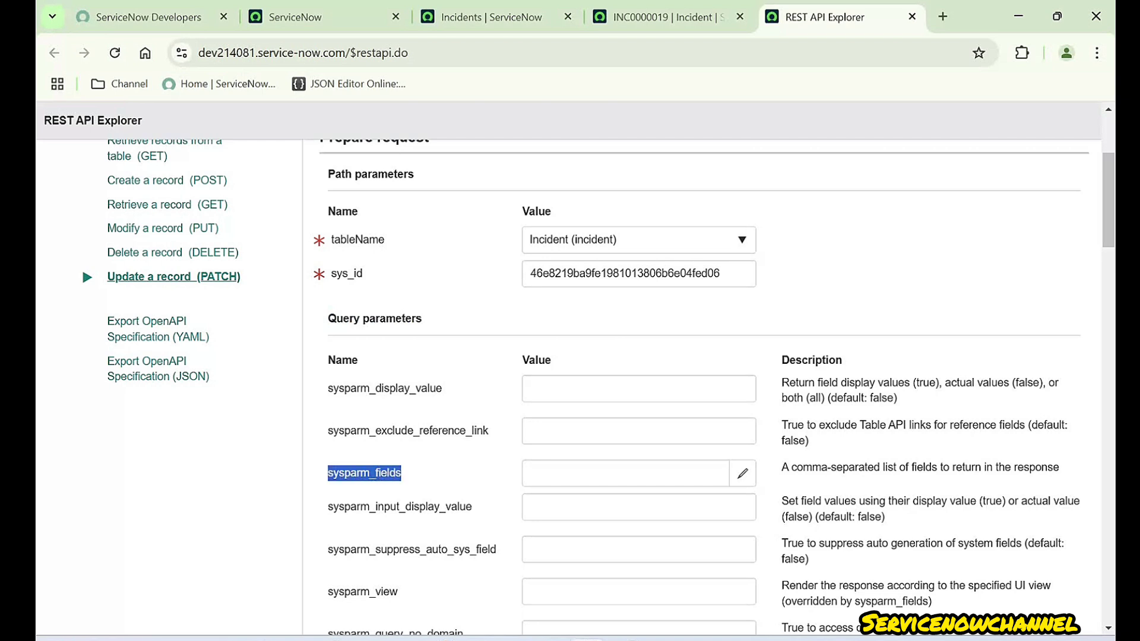
pyautogui.click(742, 473)
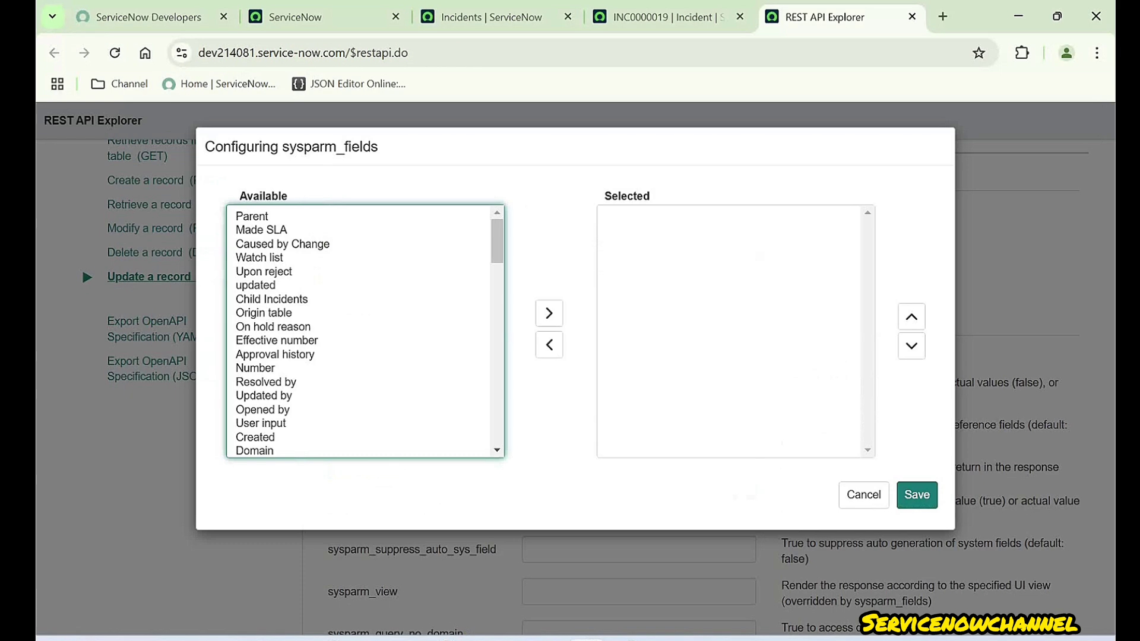
pyautogui.scroll(-15, 365, 331)
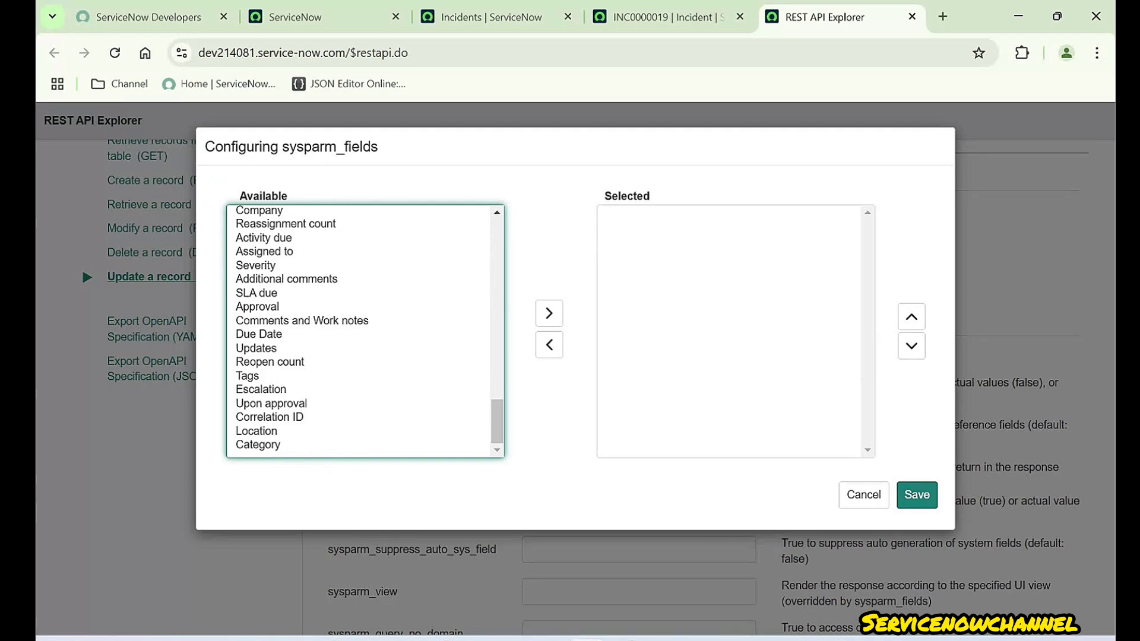
pyautogui.scroll(10, 358, 310)
pyautogui.click(357, 310)
pyautogui.click(357, 406)
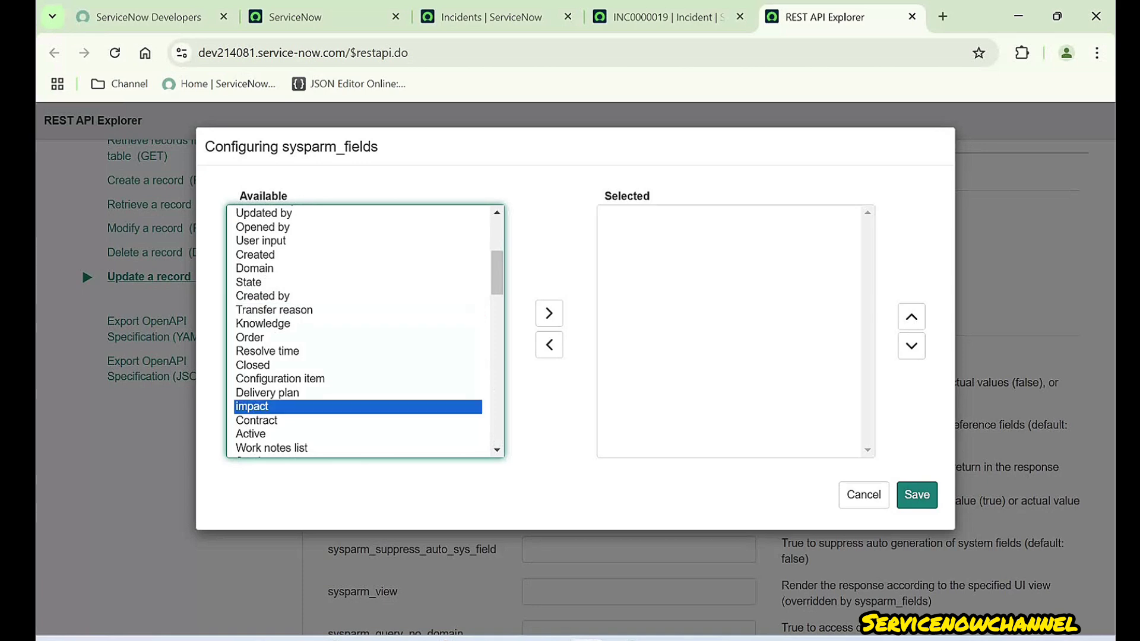
pyautogui.click(549, 313)
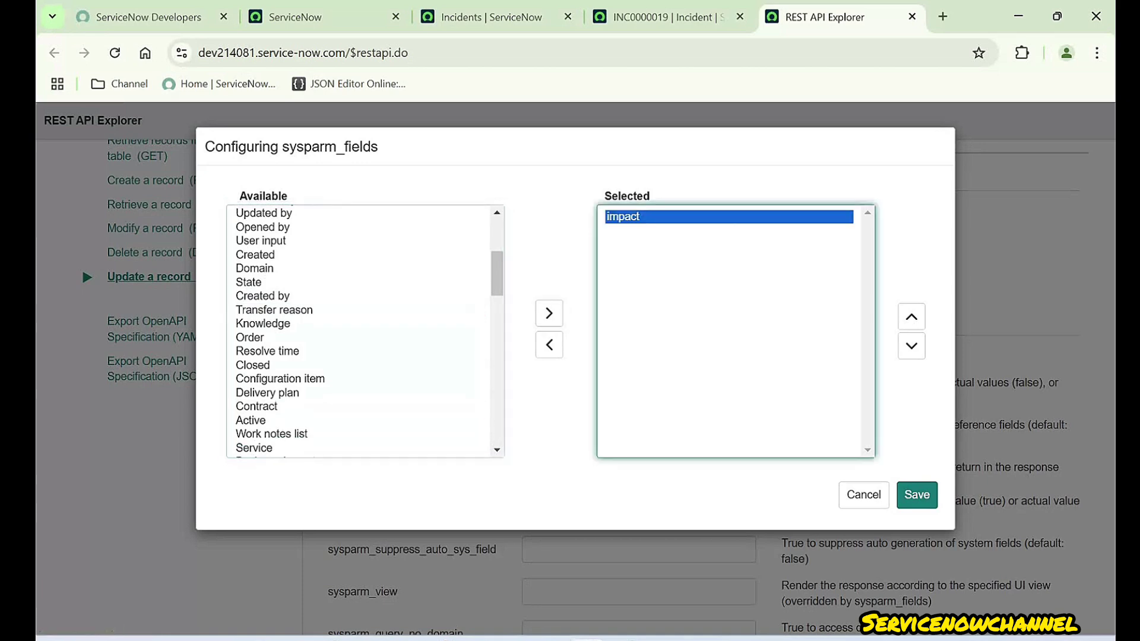
pyautogui.scroll(-2, 365, 331)
pyautogui.click(358, 322)
pyautogui.press('s')
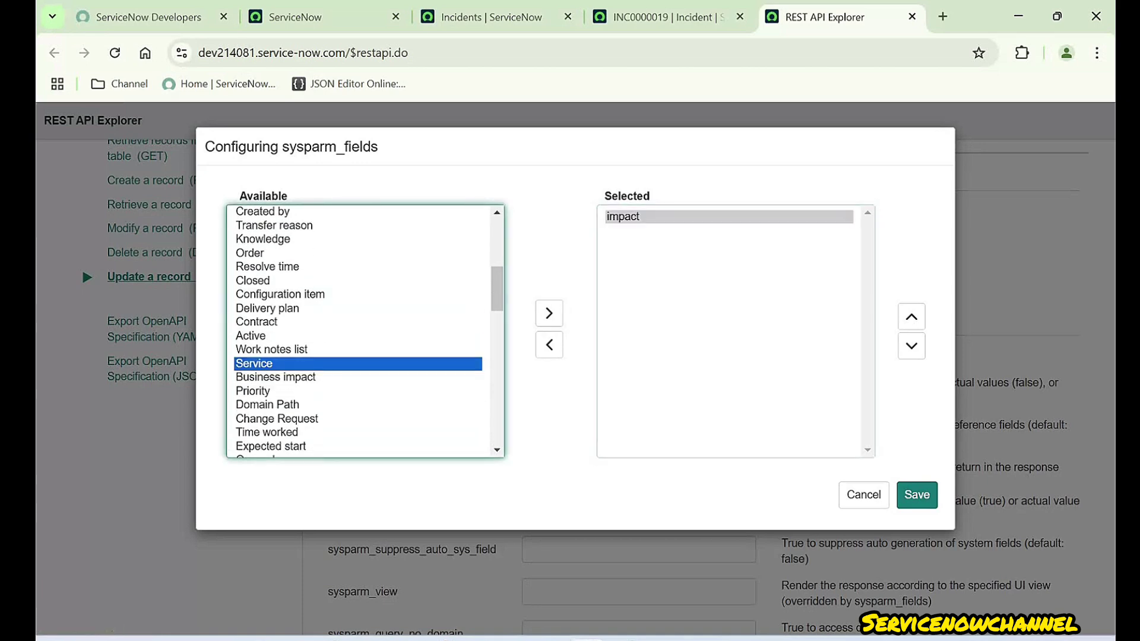
pyautogui.click(549, 312)
pyautogui.scroll(-2, 365, 331)
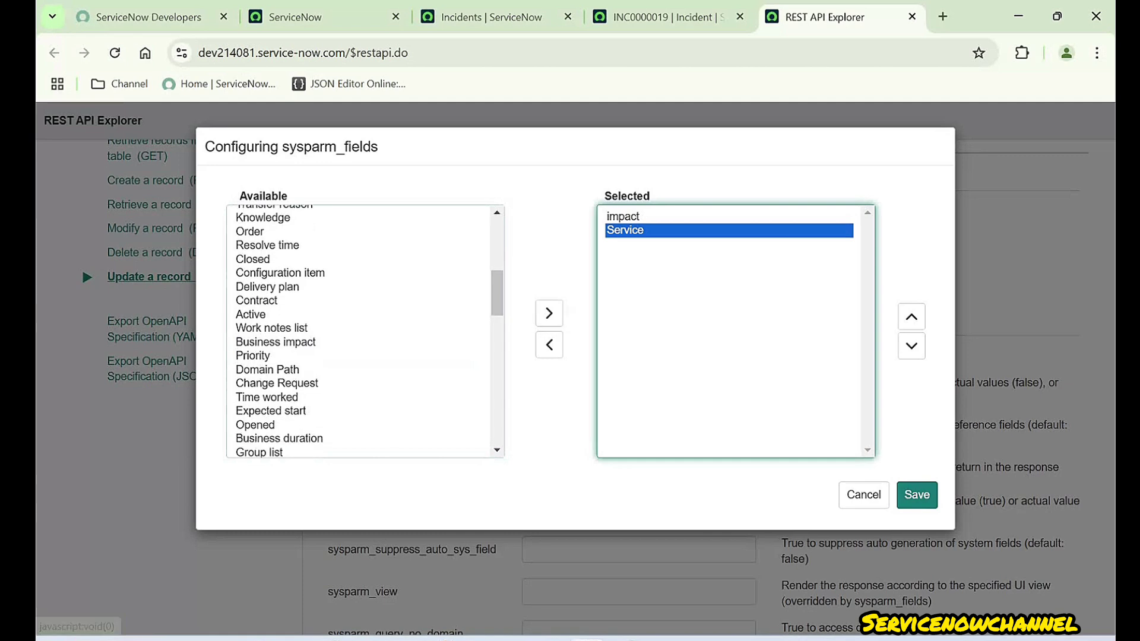
# - Add Short description, Description and Caller to the returned fields
pyautogui.click(358, 307)
pyautogui.press('s')
pyautogui.scroll(-2, 357, 321)
pyautogui.click(358, 322)
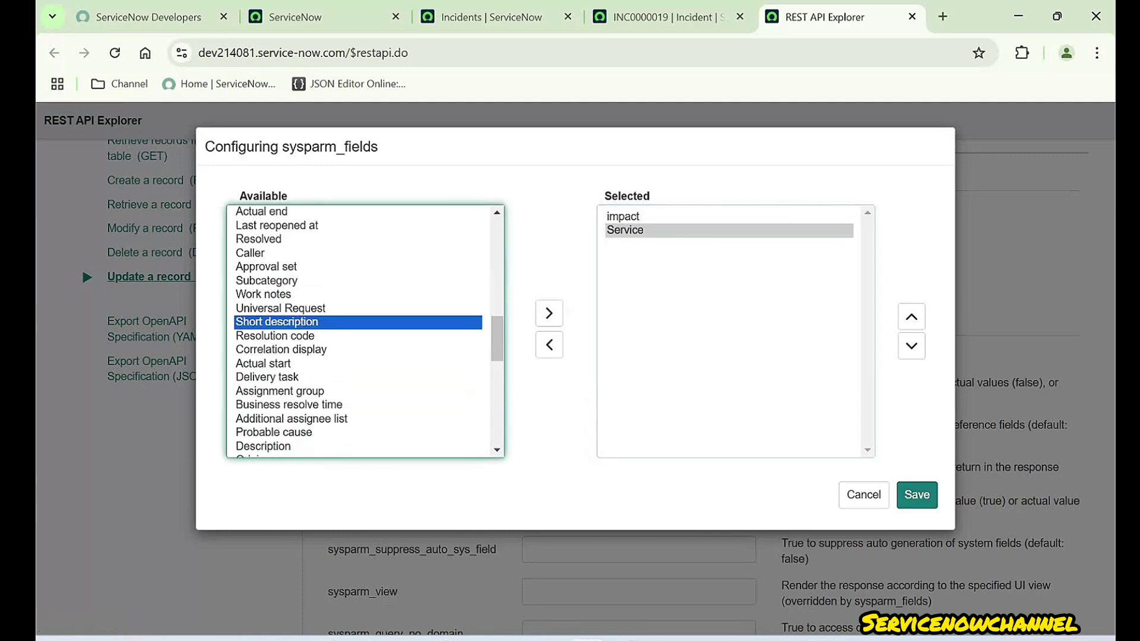
pyautogui.click(549, 313)
pyautogui.click(358, 322)
pyautogui.press('d')
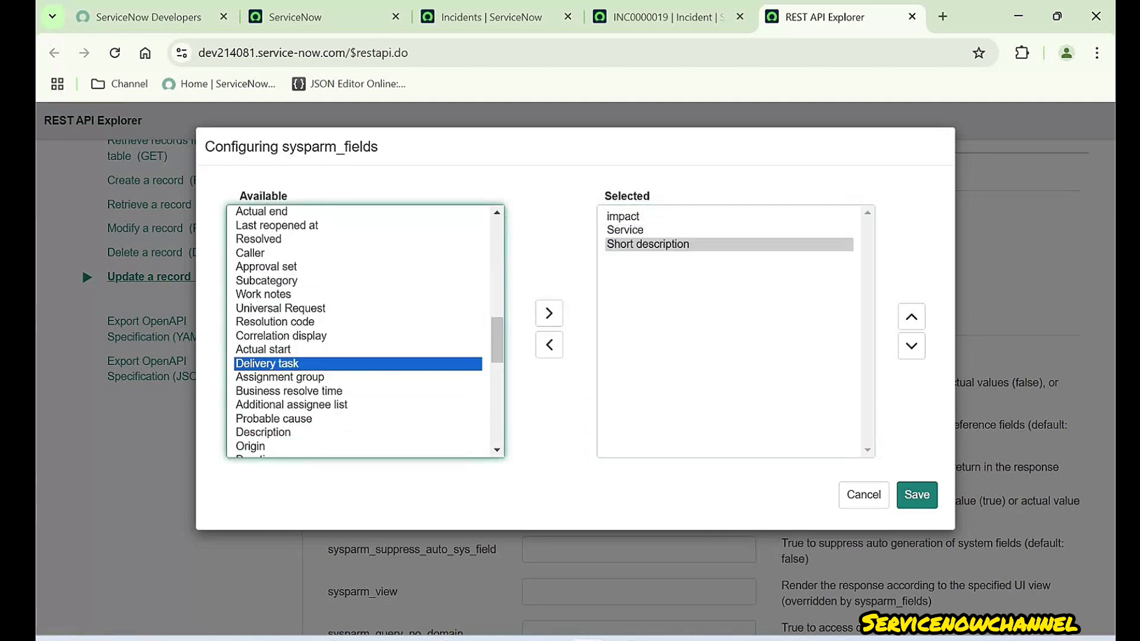
pyautogui.press('d')
pyautogui.click(549, 312)
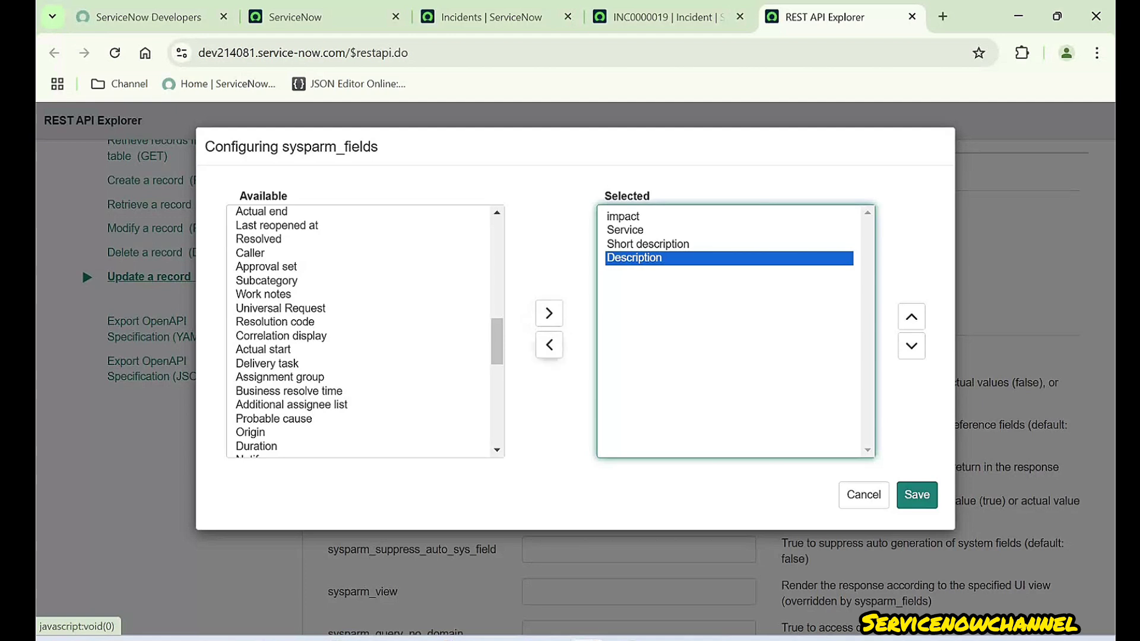
pyautogui.click(250, 253)
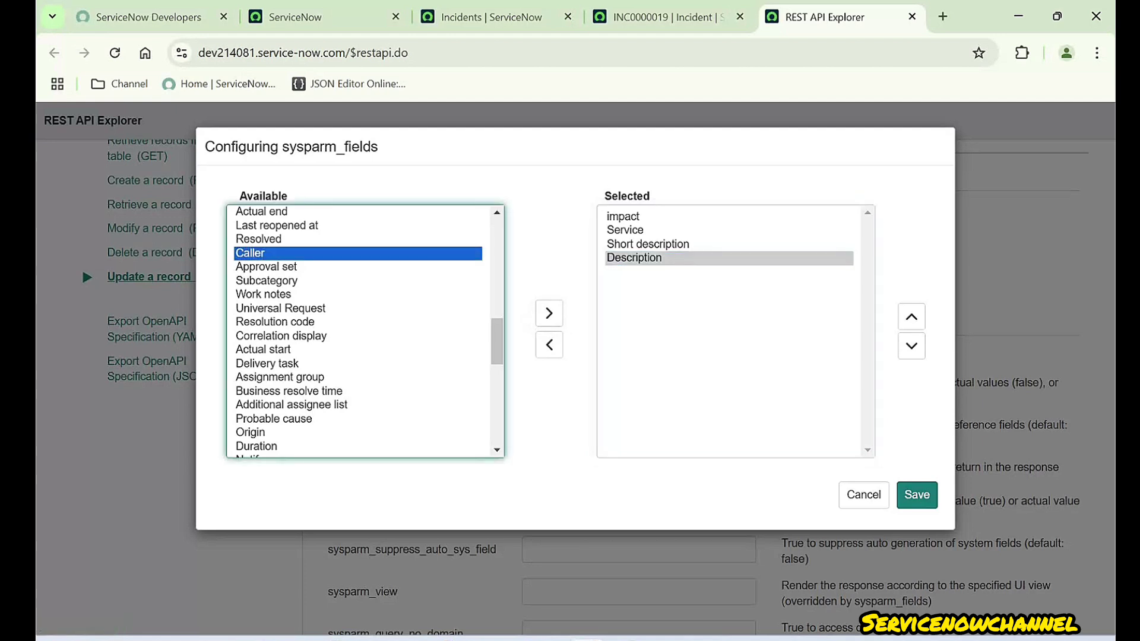
pyautogui.click(549, 313)
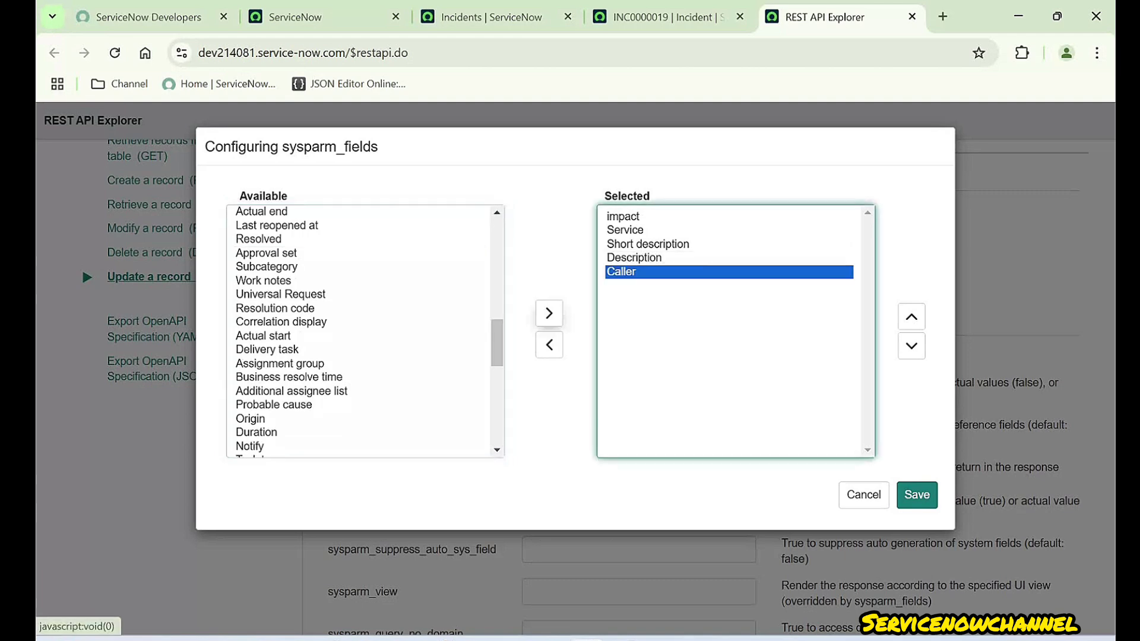
# - Add Number to the returned fields and move it to the top of the list
pyautogui.scroll(4, 365, 332)
pyautogui.scroll(5, 365, 333)
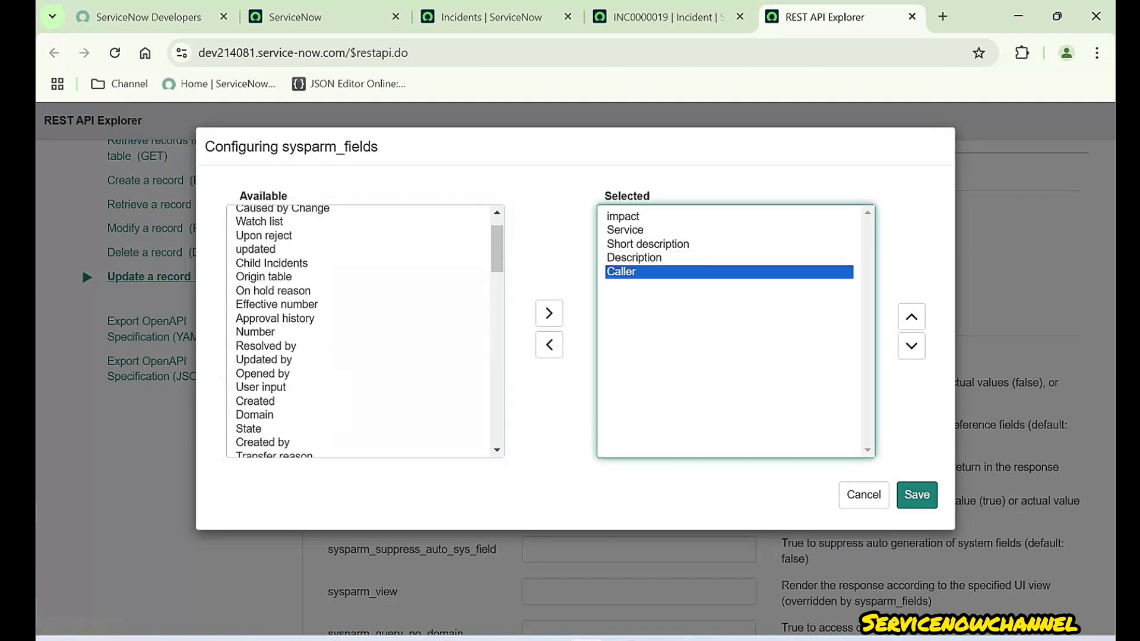
pyautogui.scroll(-2, 365, 333)
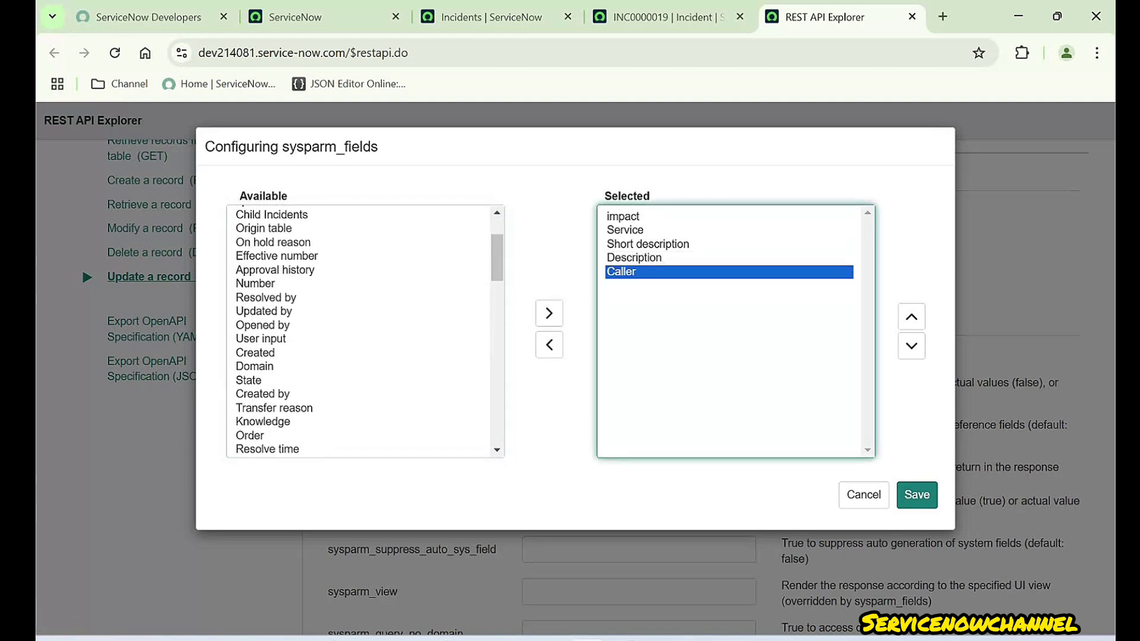
pyautogui.click(255, 283)
pyautogui.click(549, 312)
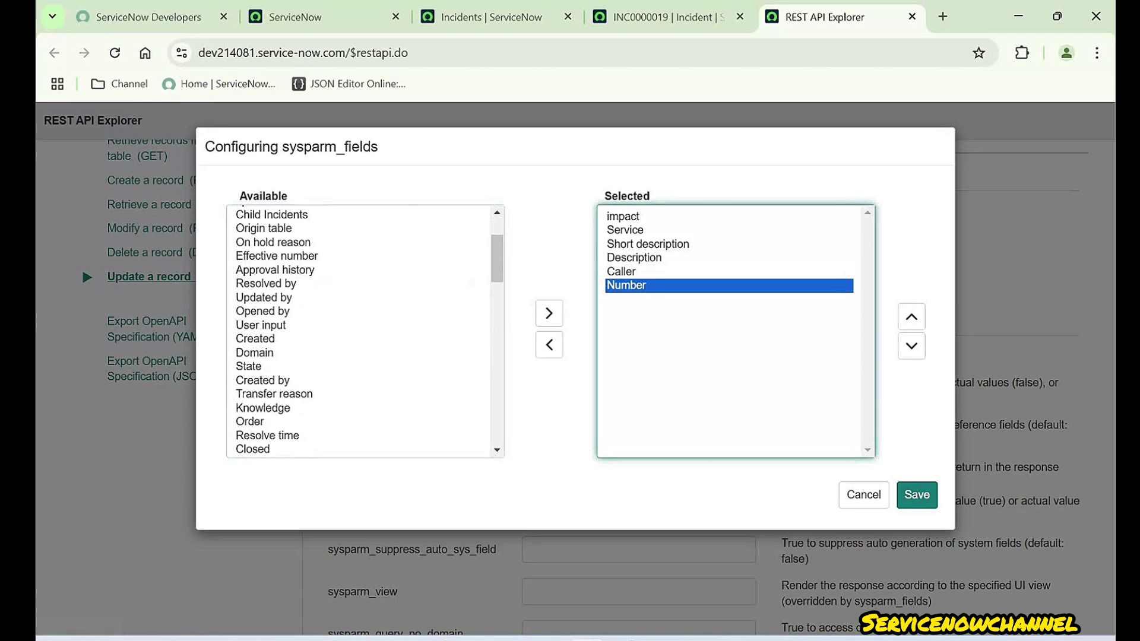
pyautogui.click(911, 316)
pyautogui.click(911, 317)
pyautogui.click(911, 317)
pyautogui.click(911, 317)
pyautogui.click(911, 317)
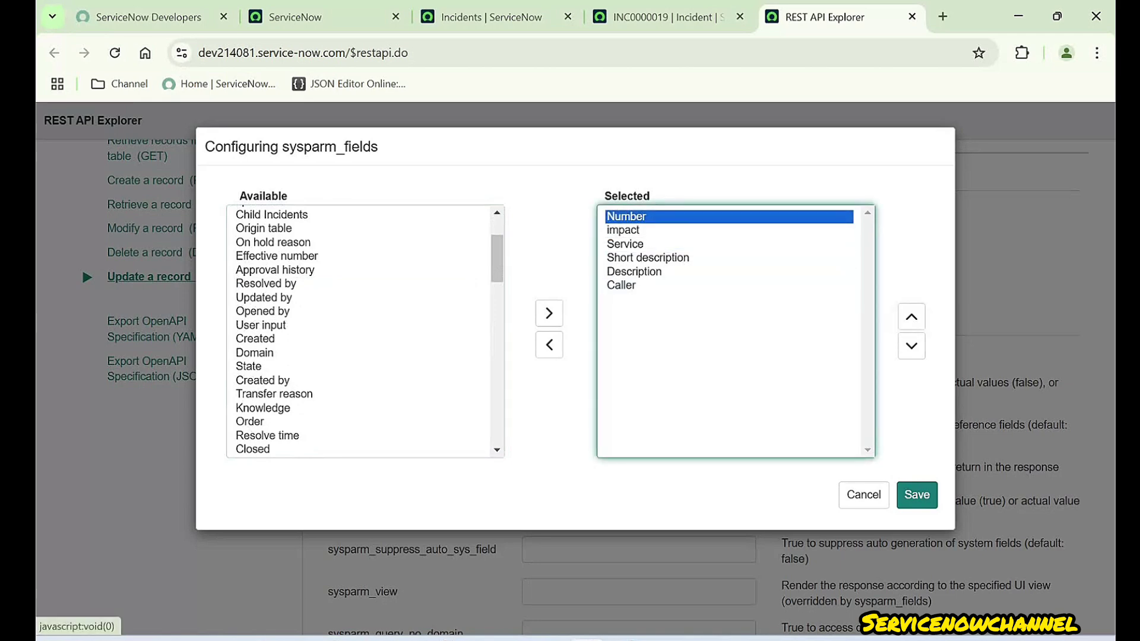
pyautogui.click(729, 230)
# - Move Caller up to sit directly under Number, then save the field selection
pyautogui.moveTo(729, 230)
pyautogui.mouseDown()
pyautogui.moveTo(729, 258)
pyautogui.moveTo(728, 231)
pyautogui.mouseUp()
pyautogui.click(729, 271)
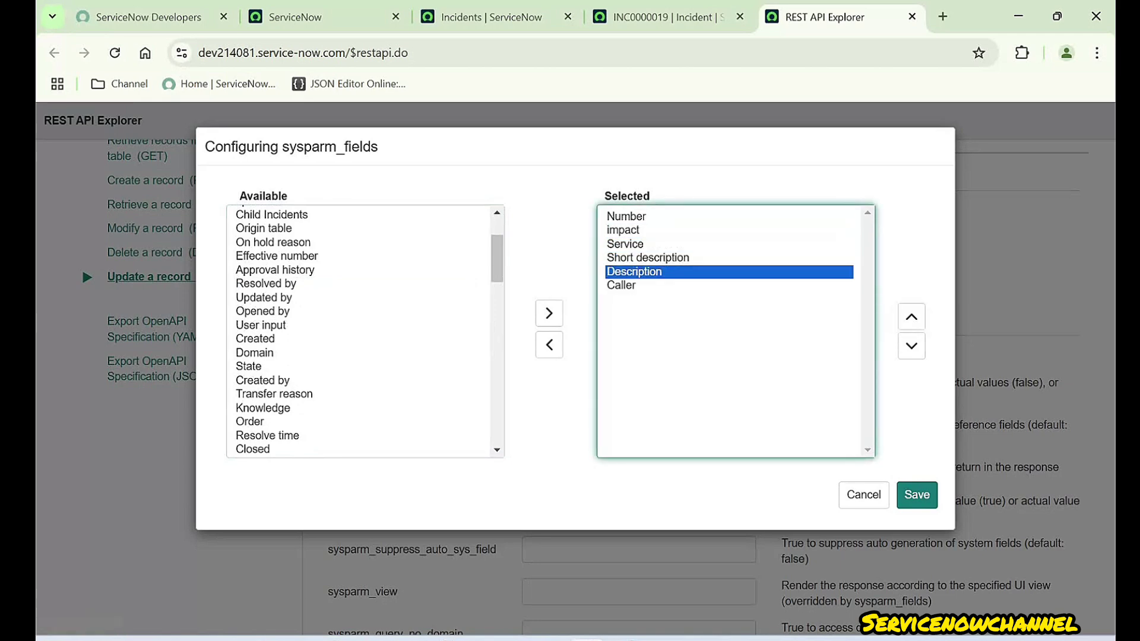
pyautogui.scroll(-2, 365, 331)
pyautogui.click(729, 285)
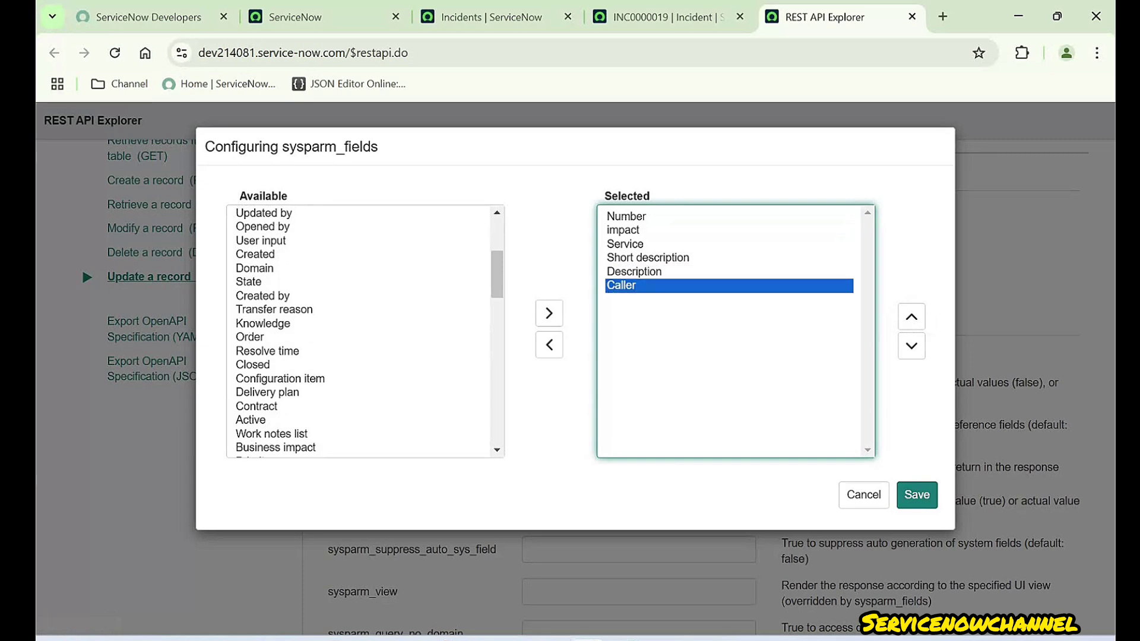
pyautogui.click(911, 316)
pyautogui.click(911, 316)
pyautogui.click(911, 316)
pyautogui.click(911, 316)
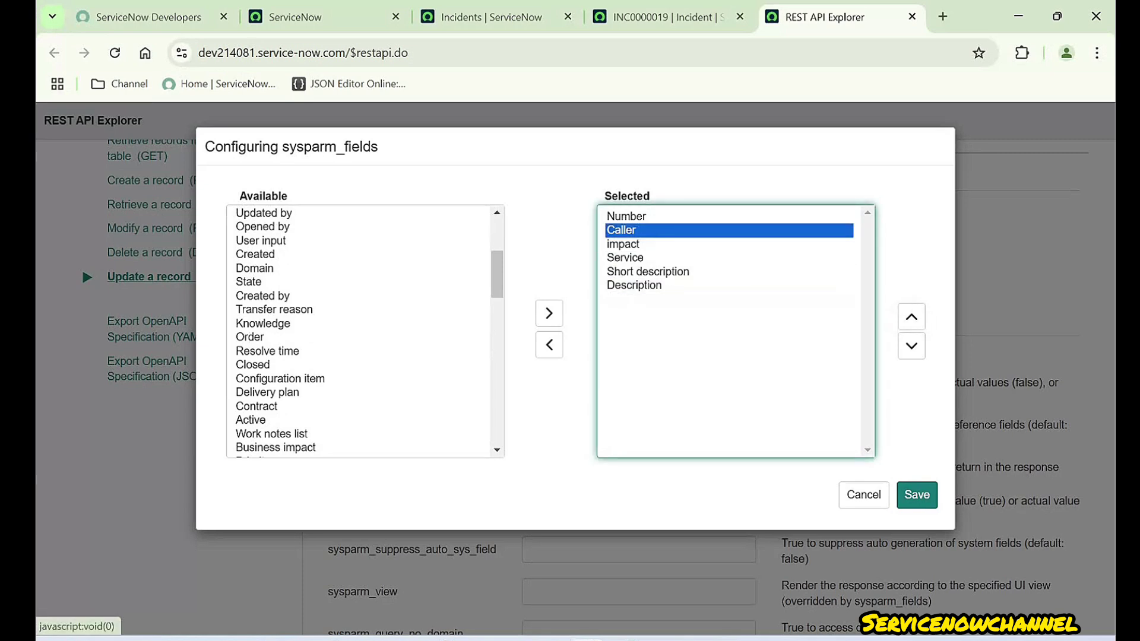
pyautogui.scroll(-4, 365, 332)
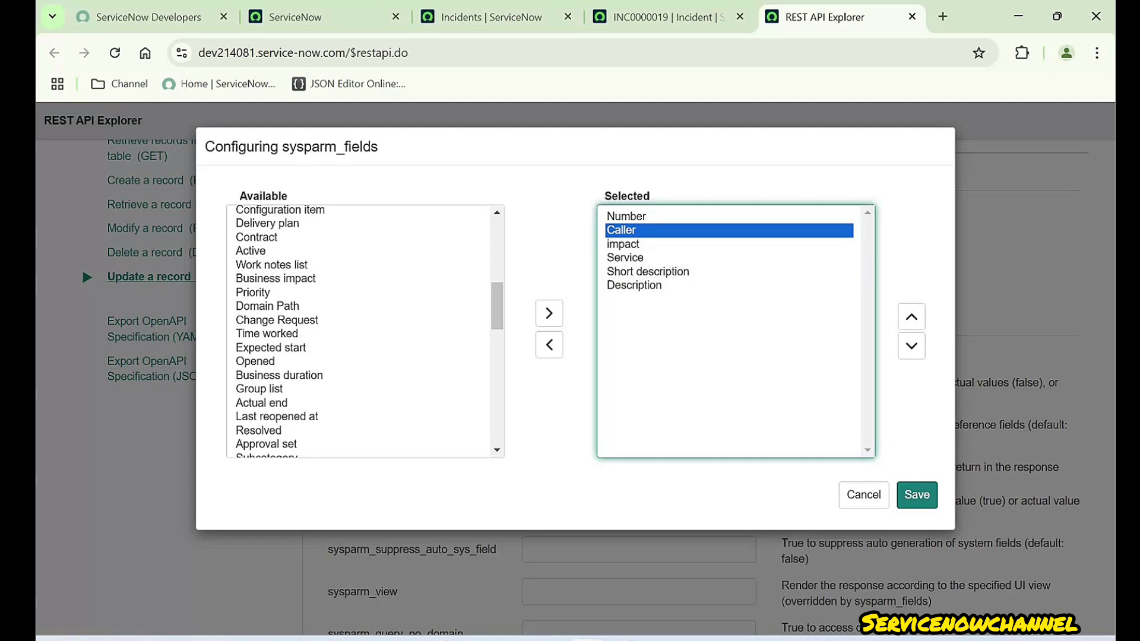
pyautogui.click(634, 286)
pyautogui.moveTo(626, 216); pyautogui.dragTo(634, 272)
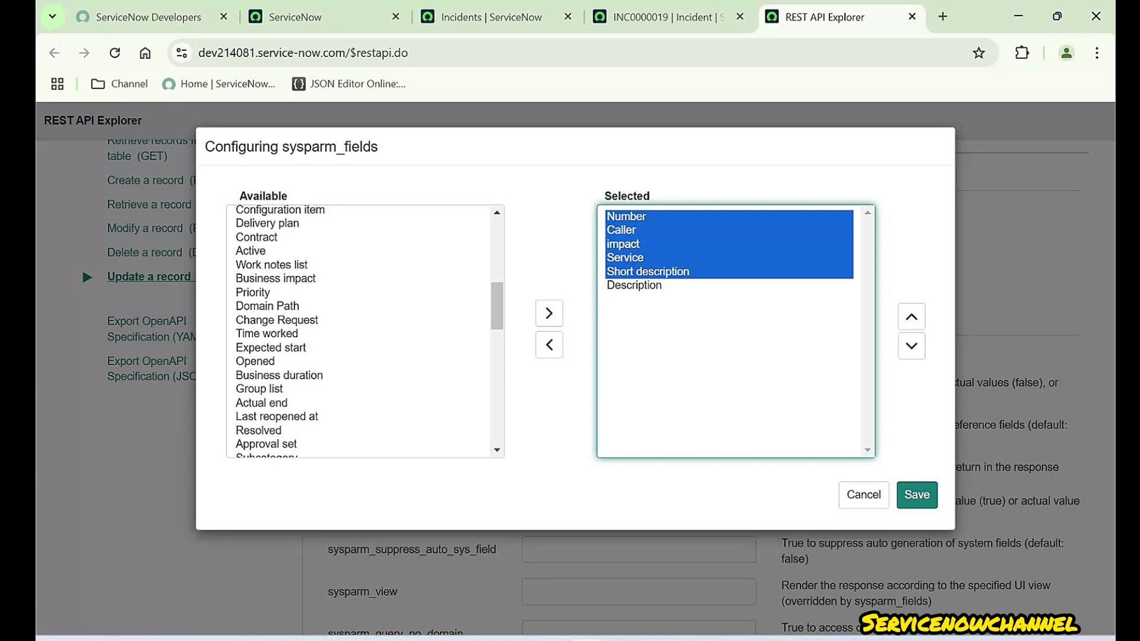
pyautogui.moveTo(283, 147); pyautogui.dragTo(378, 147)
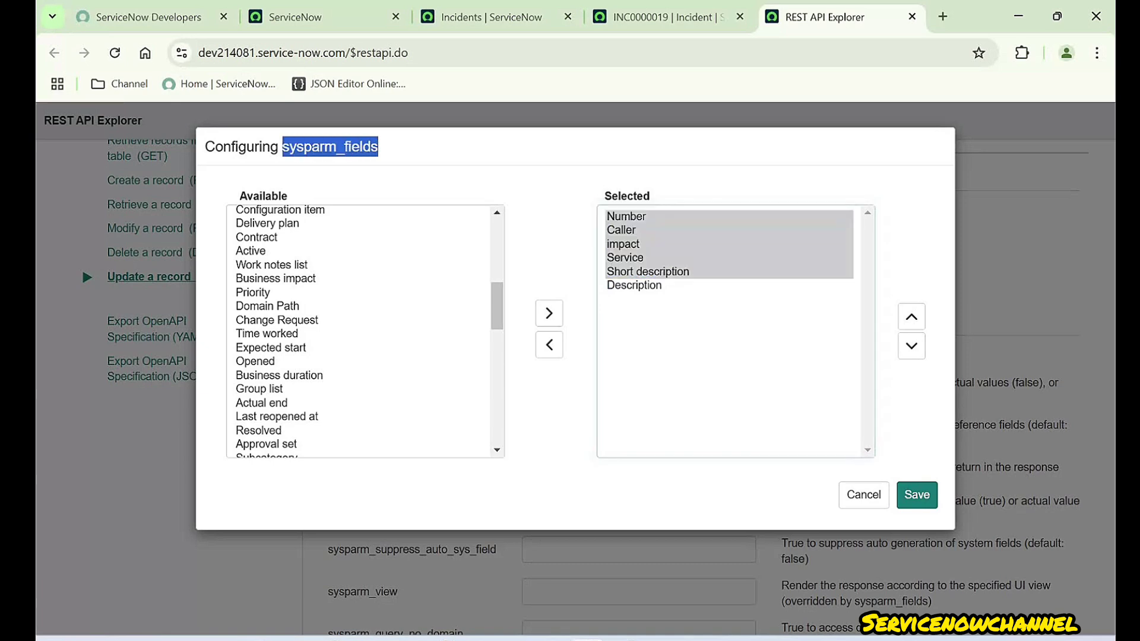
pyautogui.click(916, 495)
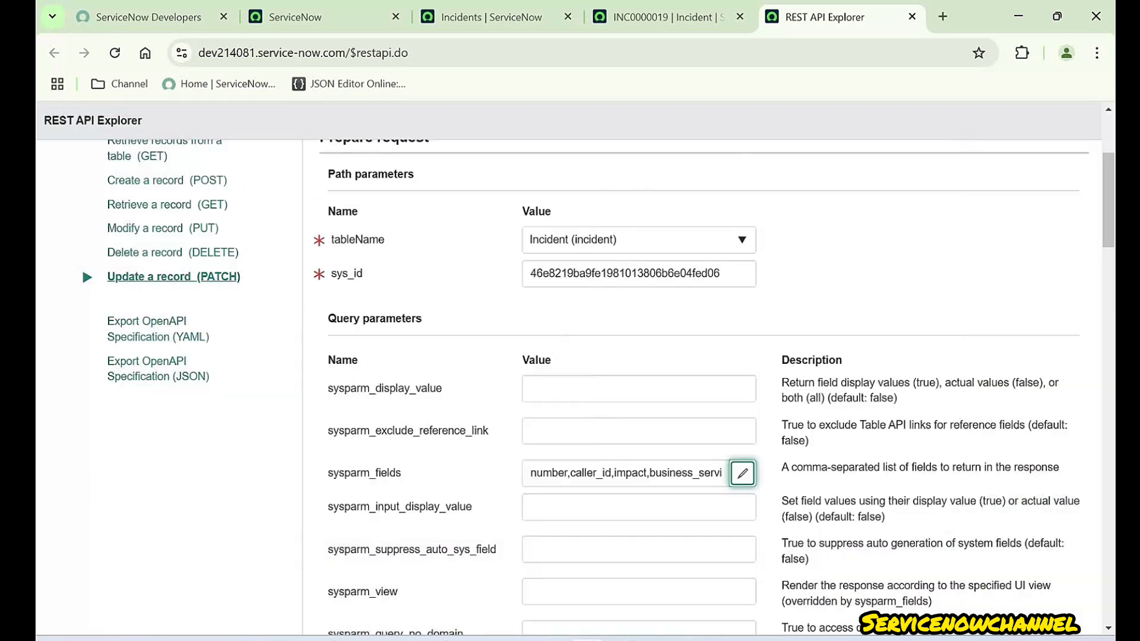
# - Send the PATCH request with the limited sysparm_fields, raising the modify-data confirmation
pyautogui.scroll(-3, 653, 386)
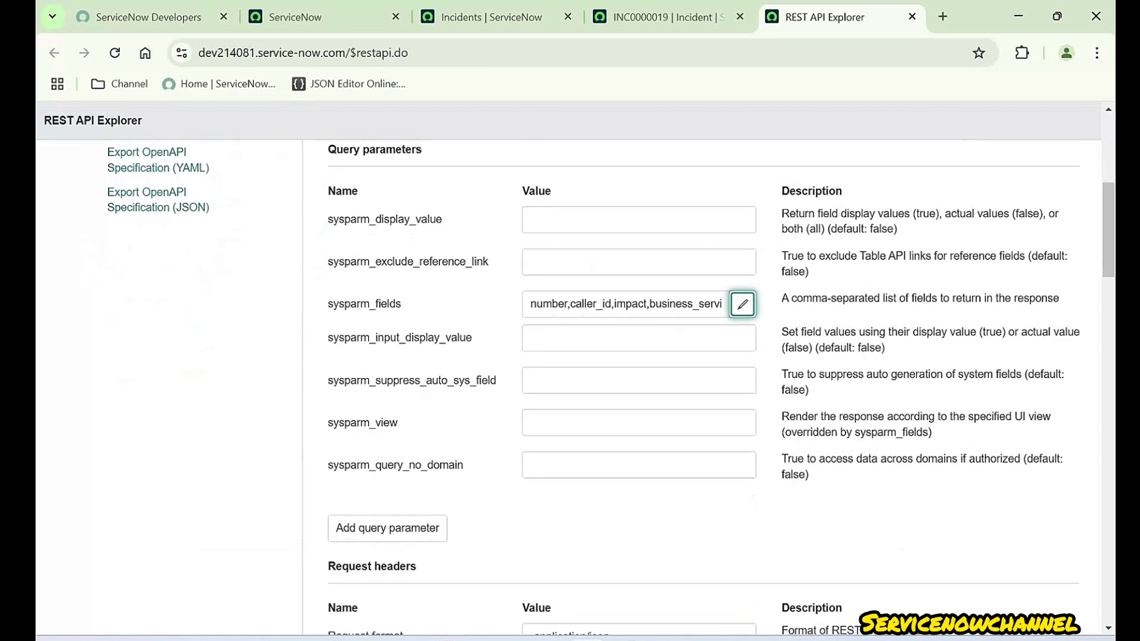
pyautogui.scroll(2, 653, 386)
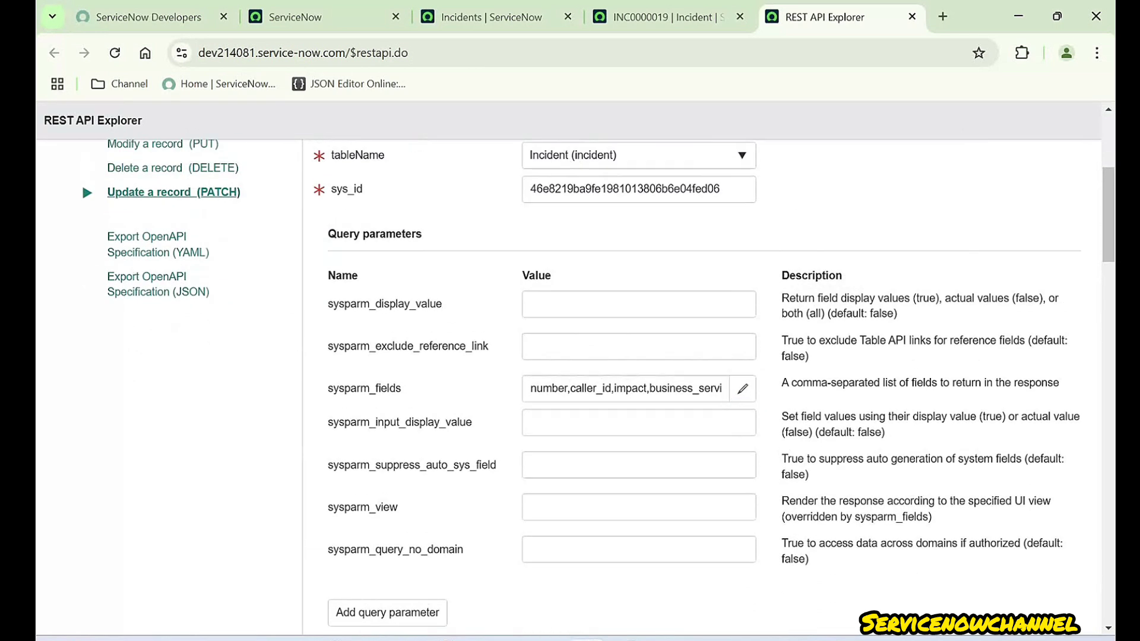
pyautogui.moveTo(328, 389); pyautogui.dragTo(402, 389)
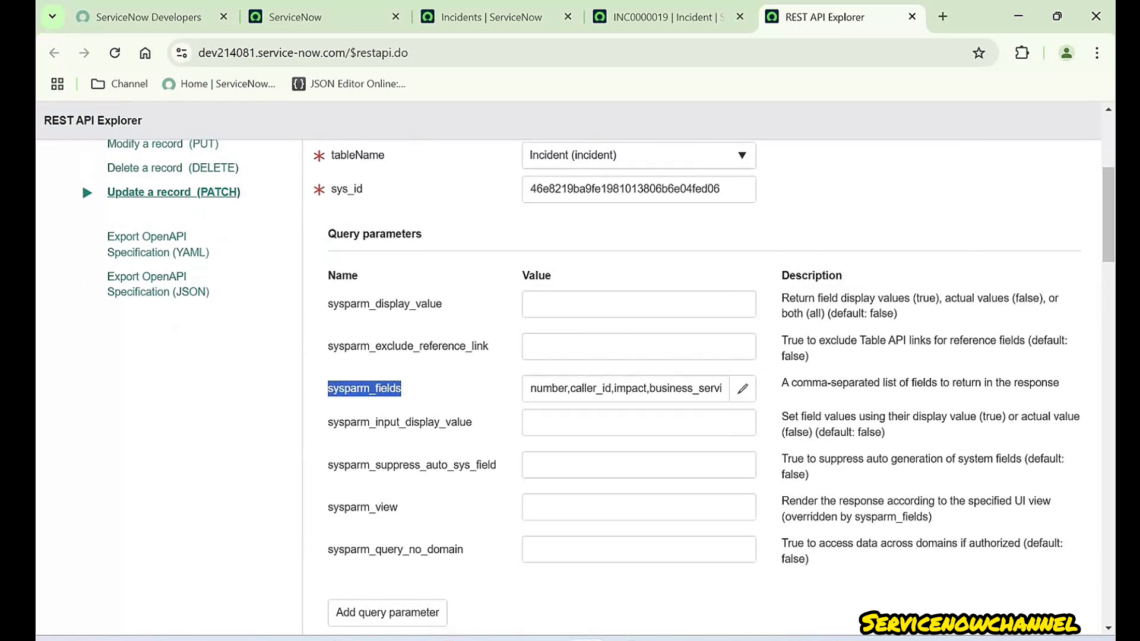
pyautogui.scroll(-15, 653, 386)
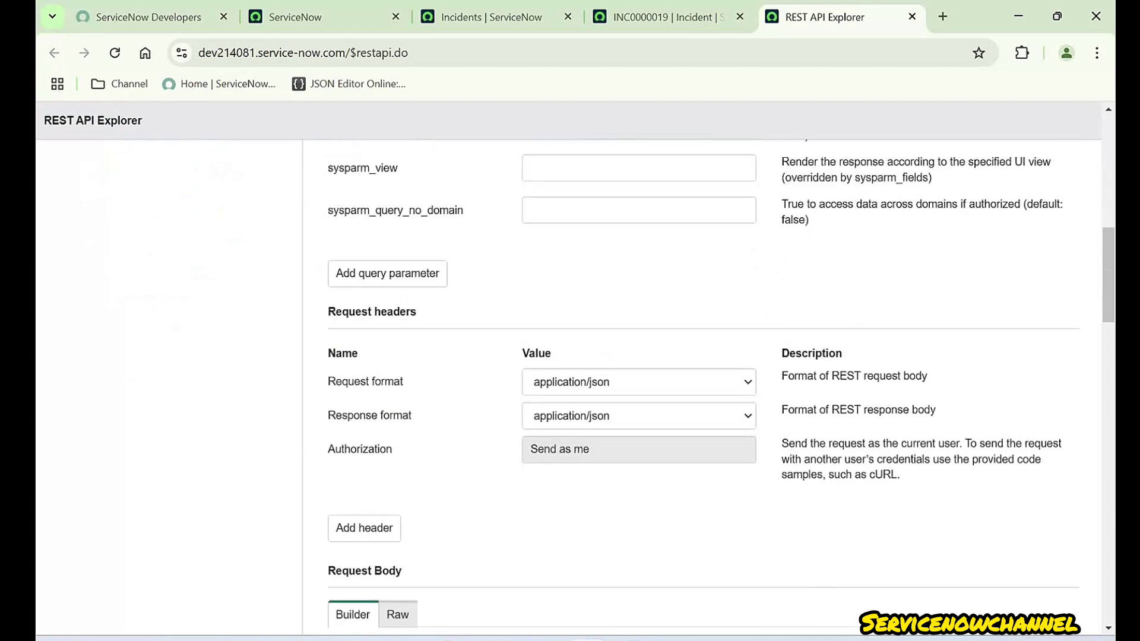
pyautogui.click(349, 410)
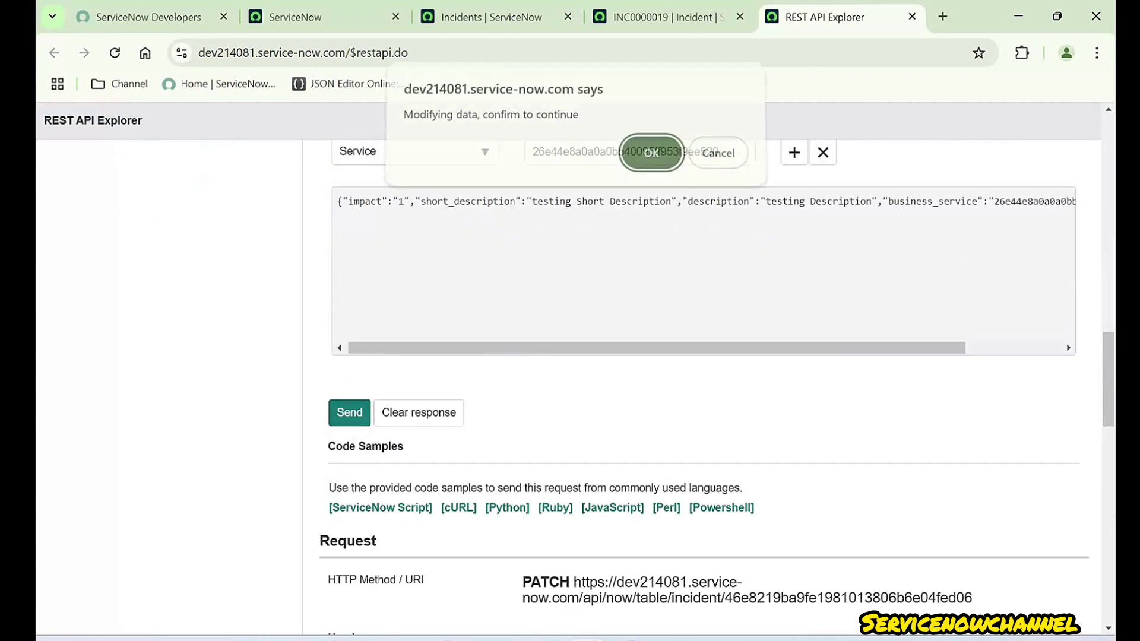
# - Confirm the PATCH and review number, short_description, caller_id, impact, description and business_service in the response
pyautogui.press('Return')
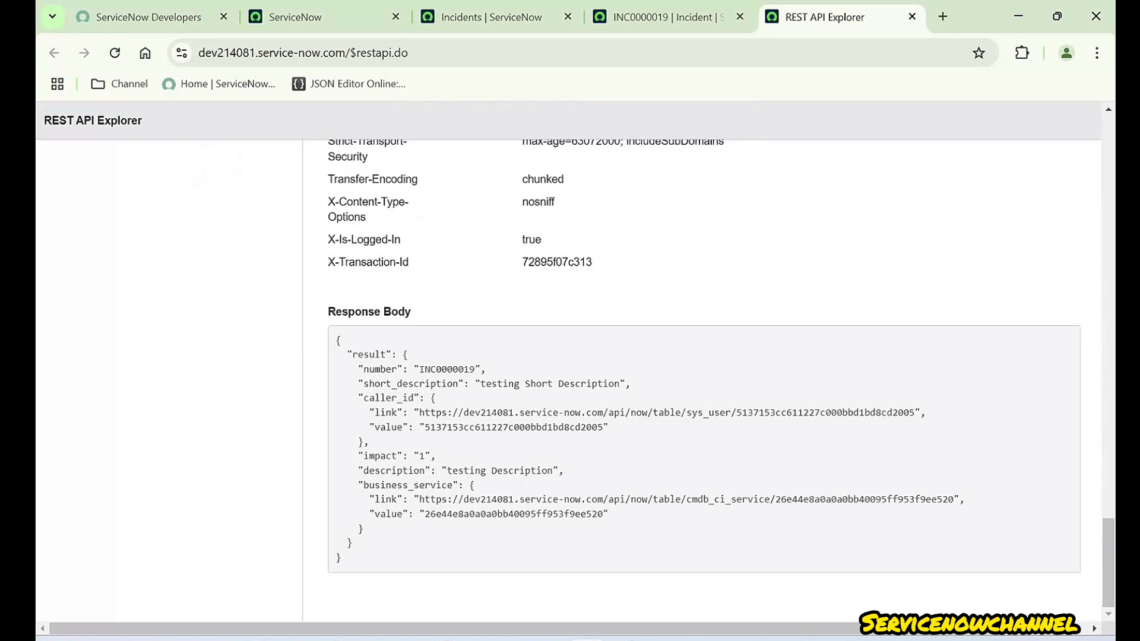
pyautogui.doubleClick(380, 369)
pyautogui.doubleClick(410, 384)
pyautogui.doubleClick(389, 398)
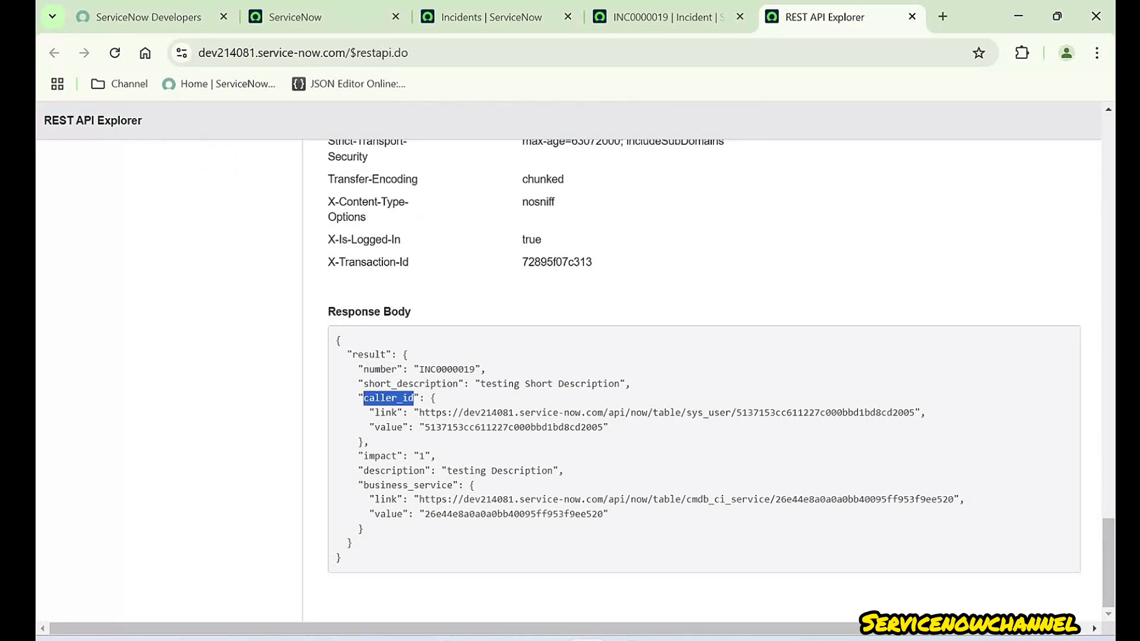
pyautogui.doubleClick(380, 456)
pyautogui.doubleClick(393, 471)
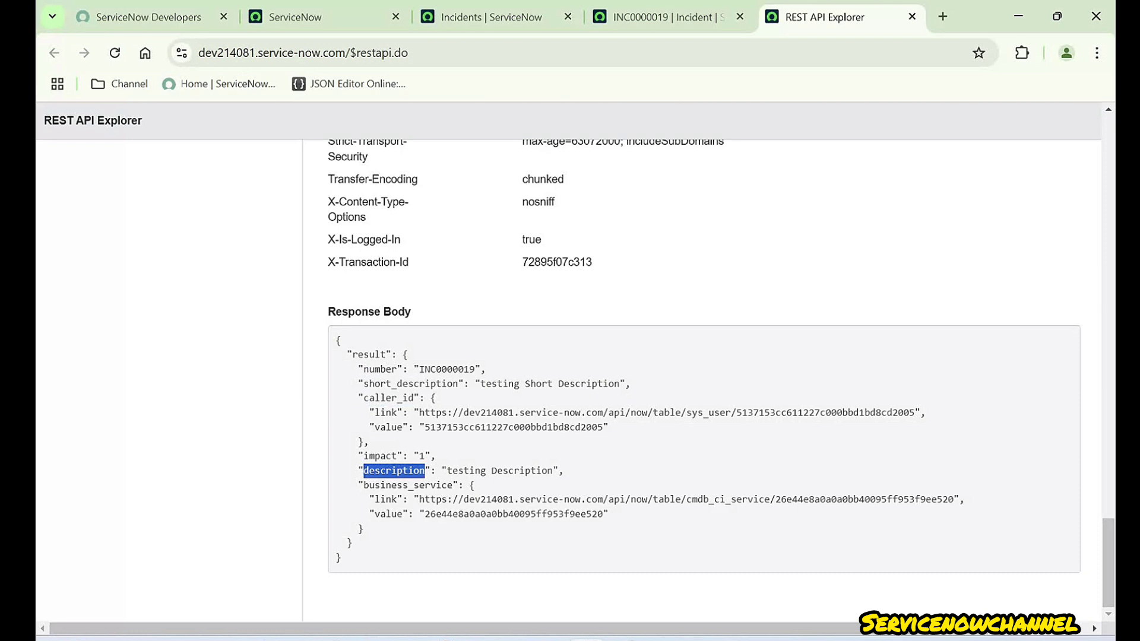
pyautogui.doubleClick(408, 485)
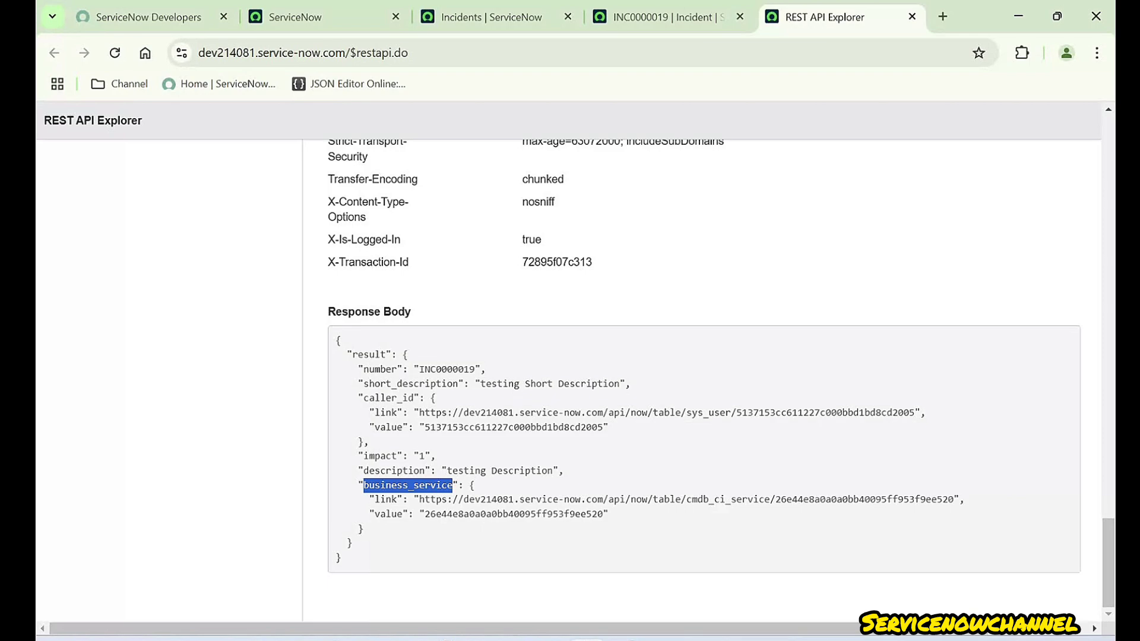
# - Check the sysparm_fields parameter that limited the response
pyautogui.scroll(20, 704, 380)
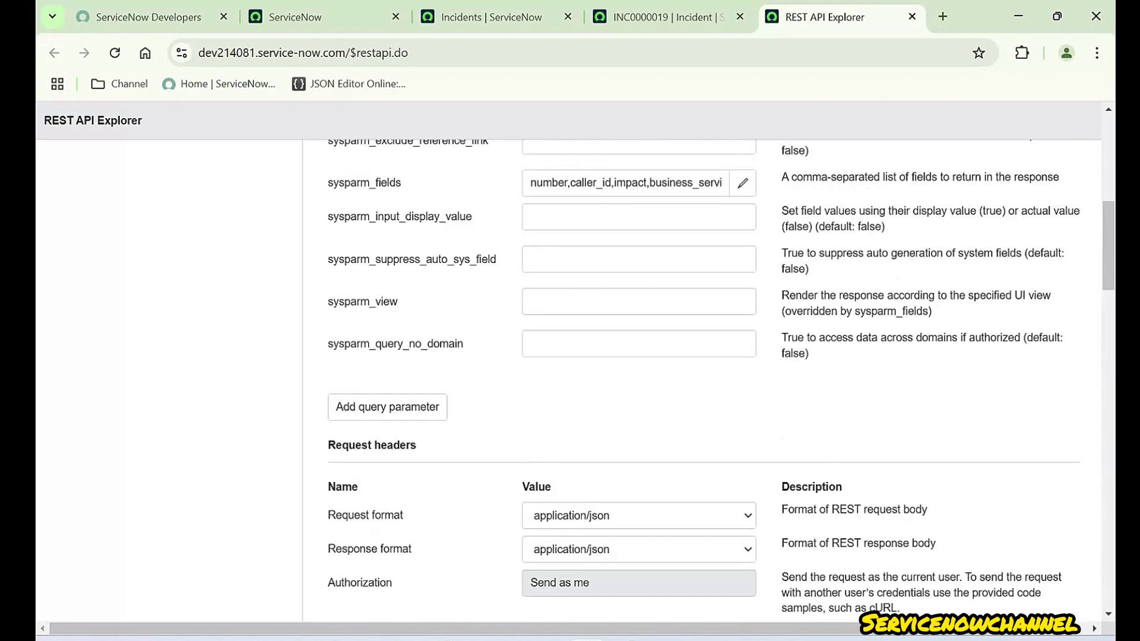
pyautogui.scroll(7, 704, 380)
pyautogui.scroll(-4, 704, 380)
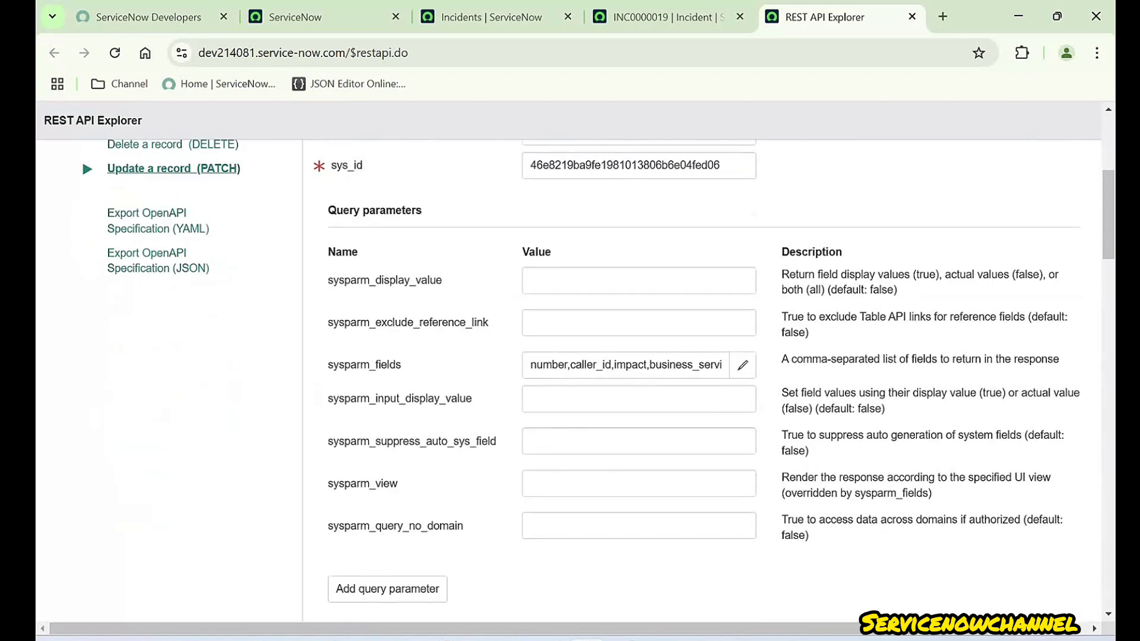
pyautogui.doubleClick(331, 365)
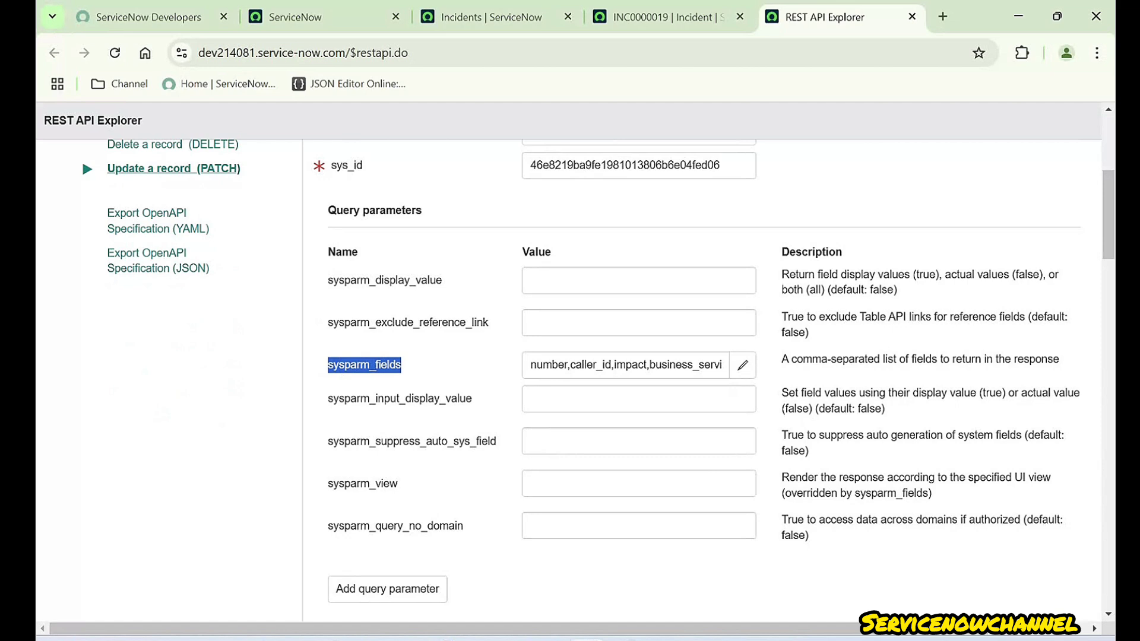
pyautogui.scroll(-20, 704, 380)
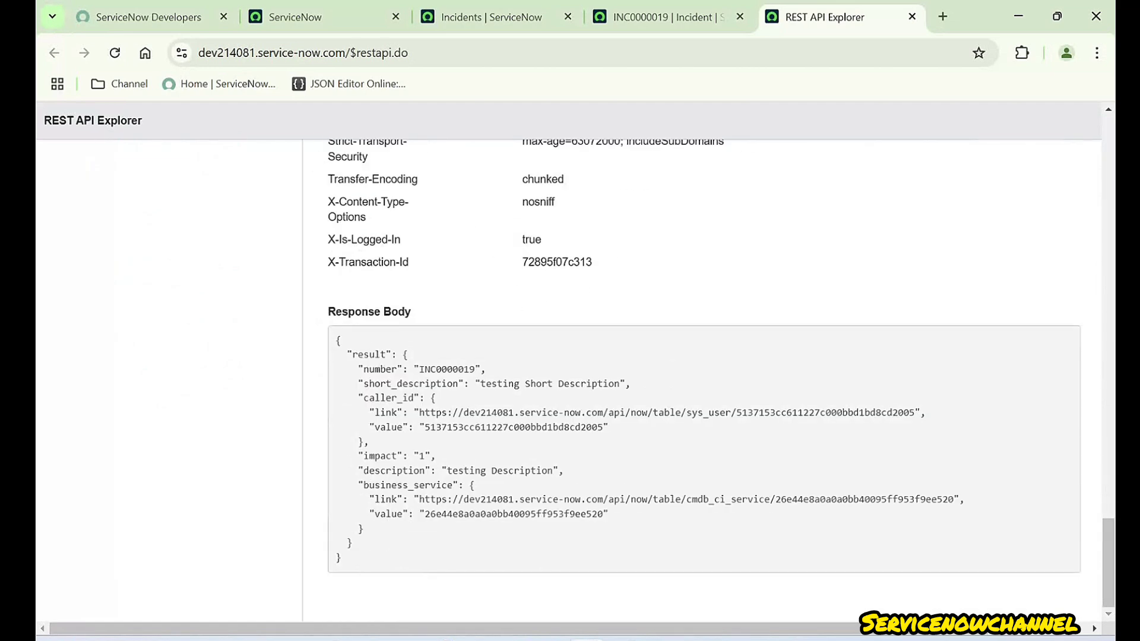
pyautogui.moveTo(336, 340); pyautogui.dragTo(341, 559)
pyautogui.click(475, 543)
pyautogui.moveTo(608, 514); pyautogui.dragTo(358, 368)
pyautogui.scroll(20, 704, 380)
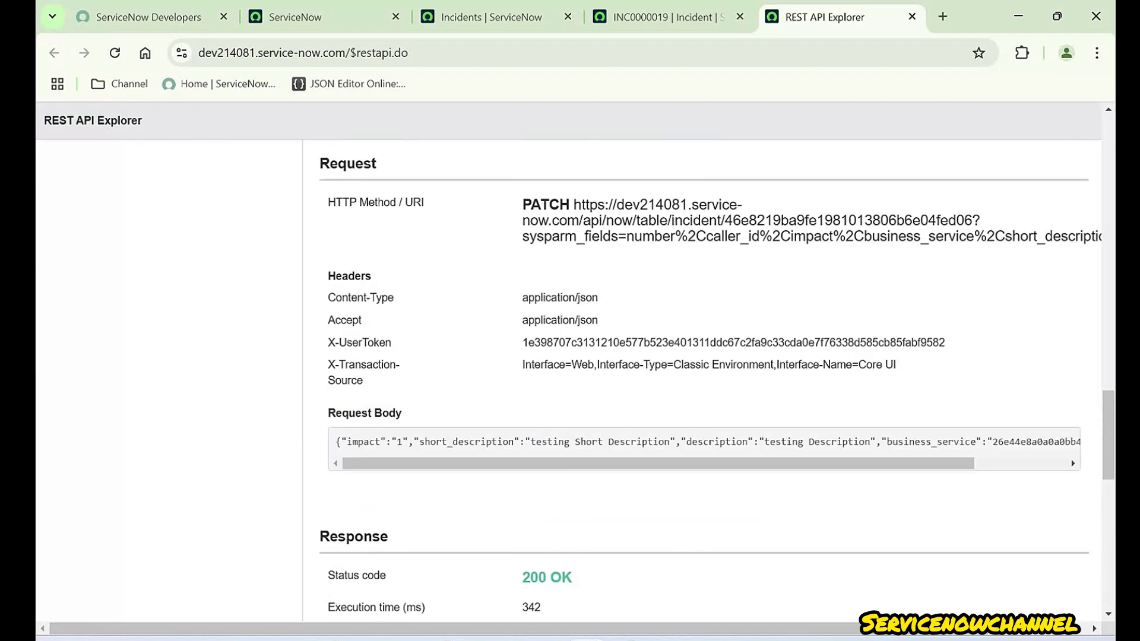
pyautogui.scroll(3, 703, 380)
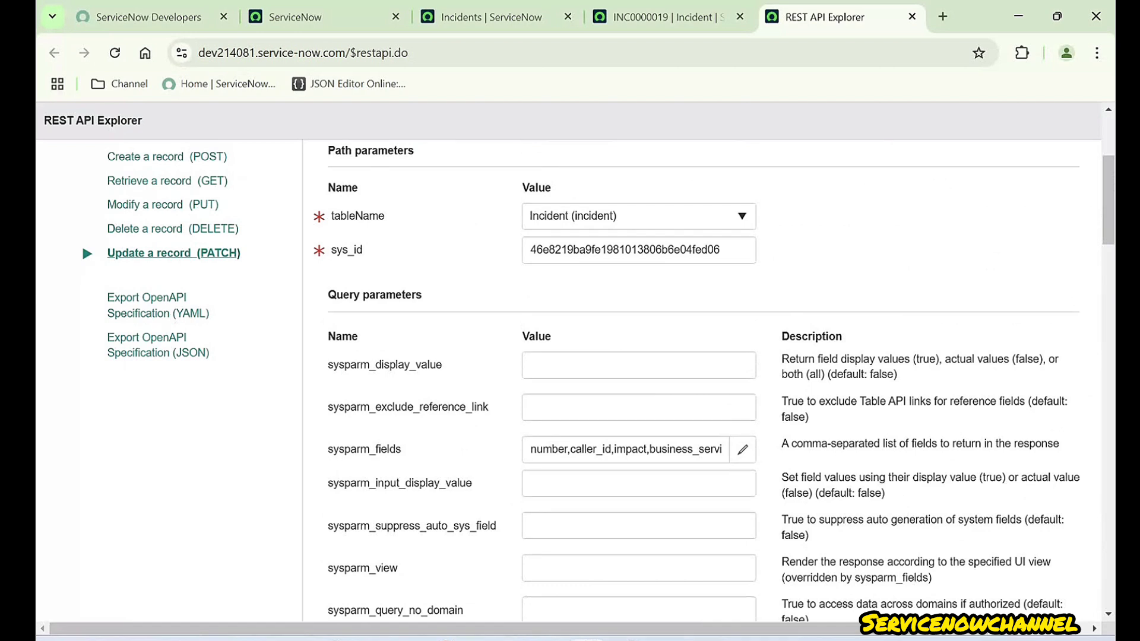
pyautogui.moveTo(328, 364); pyautogui.dragTo(441, 364)
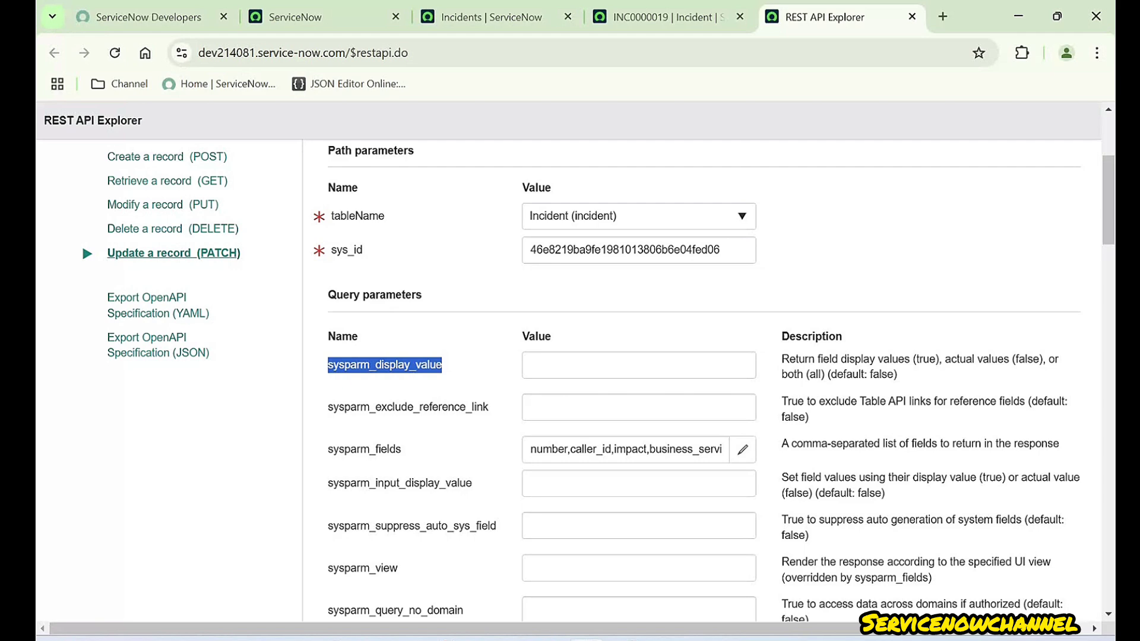
pyautogui.scroll(-20, 704, 380)
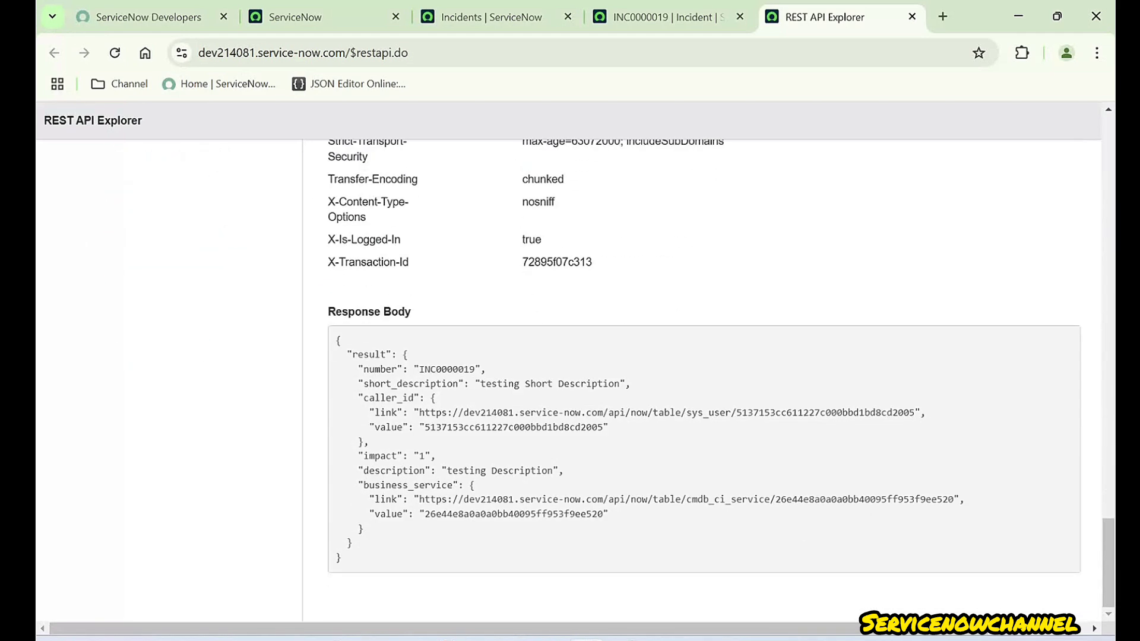
pyautogui.doubleClick(514, 428)
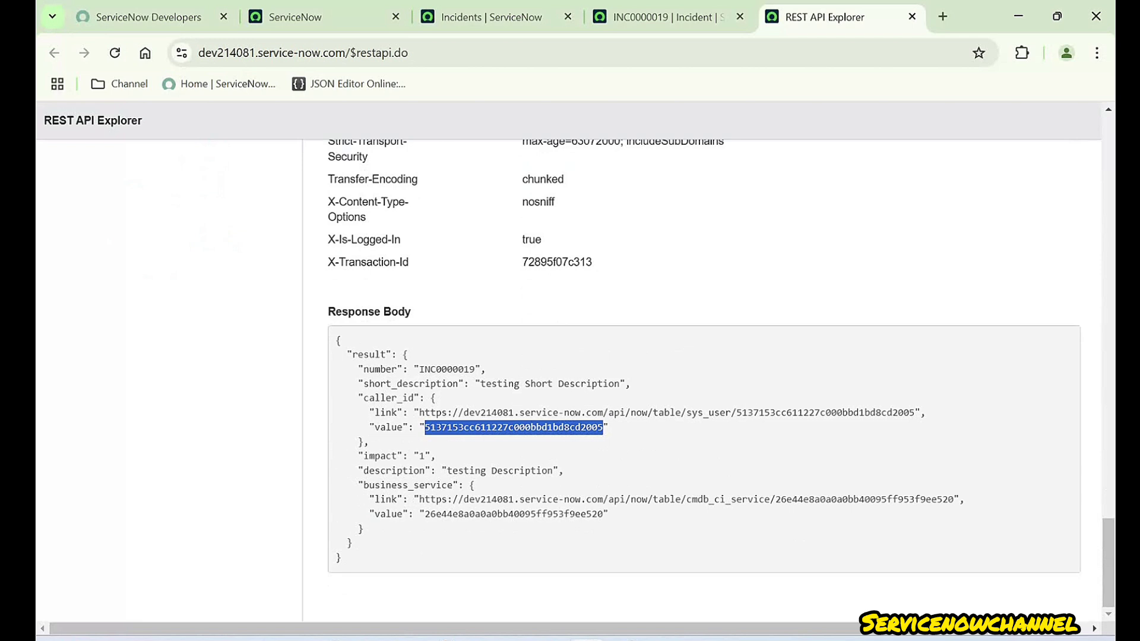
pyautogui.doubleClick(388, 398)
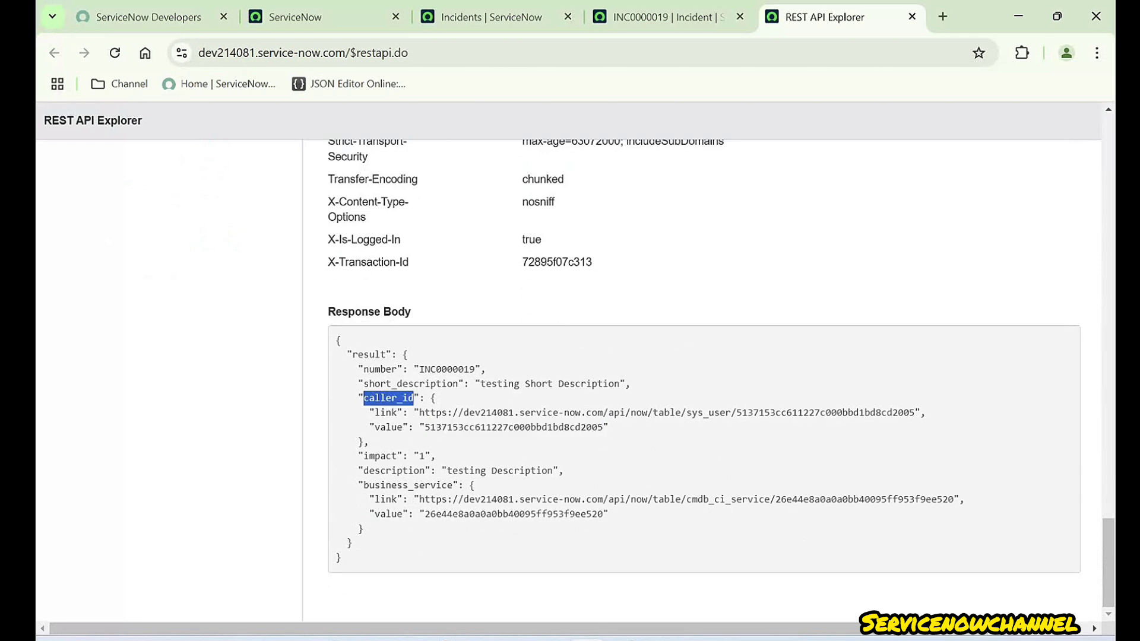
# - Return to the INC0000019 form and check the Caller and Urgency values
pyautogui.click(667, 18)
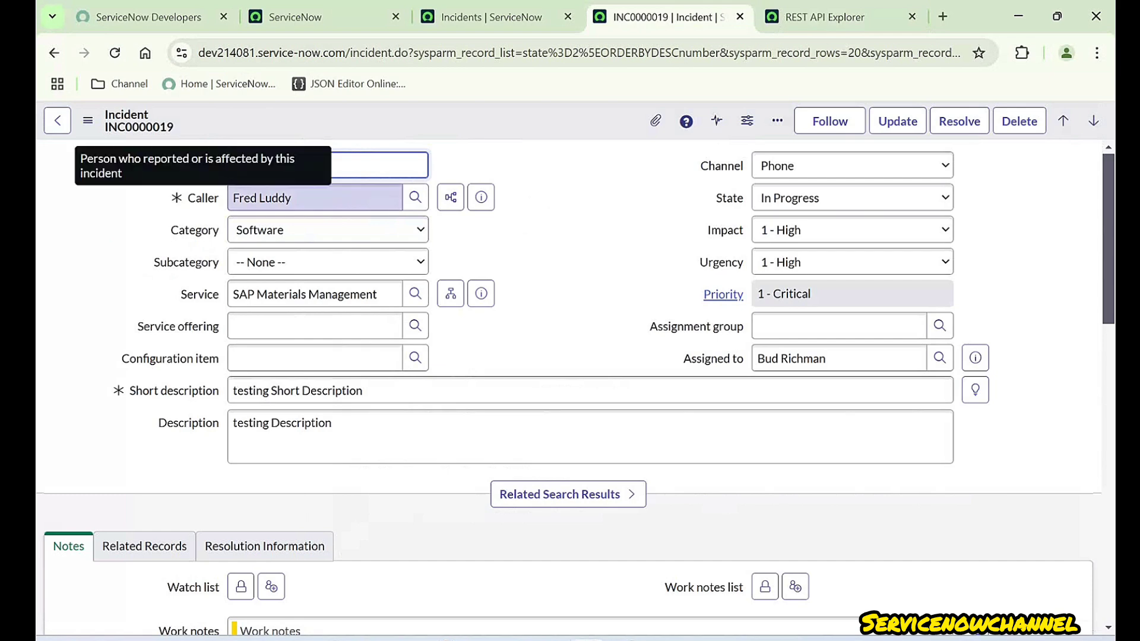
pyautogui.doubleClick(203, 198)
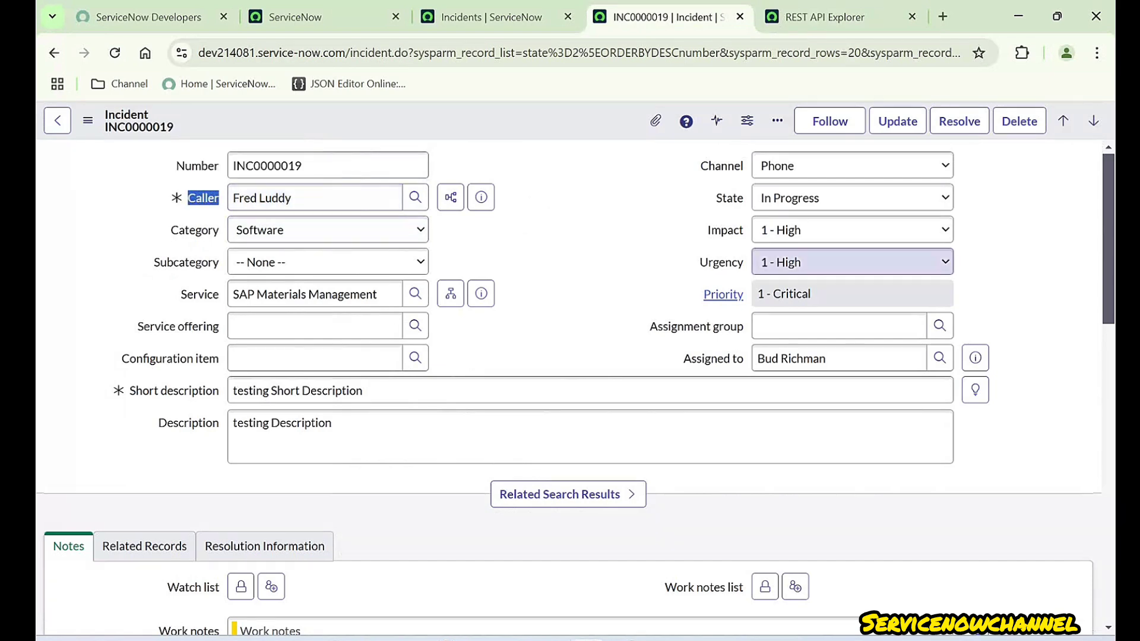
pyautogui.click(721, 262)
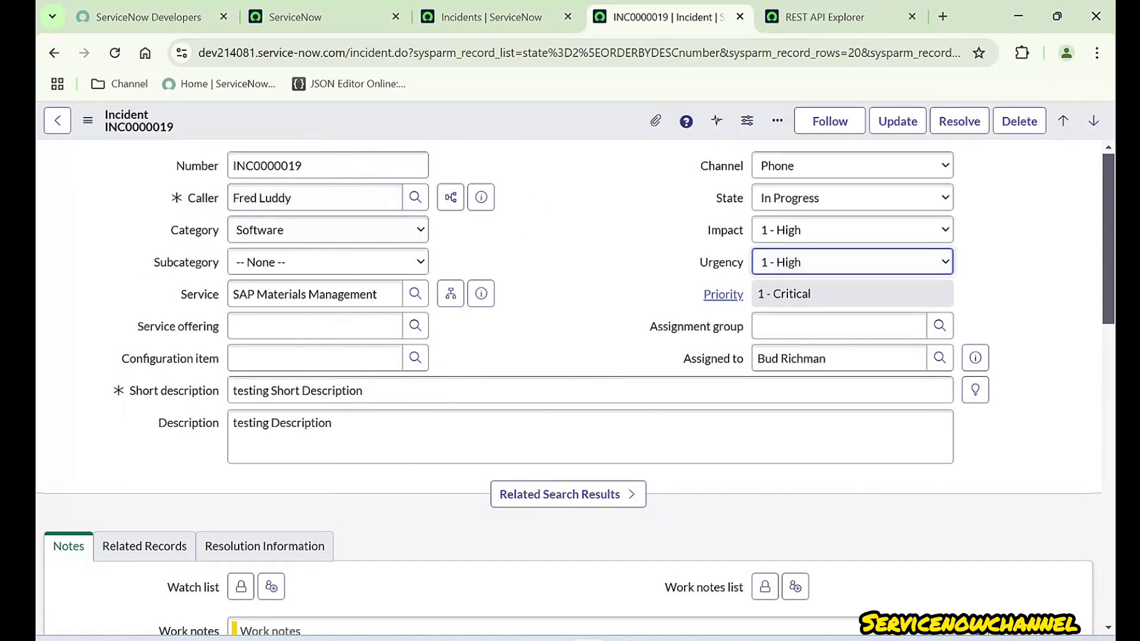
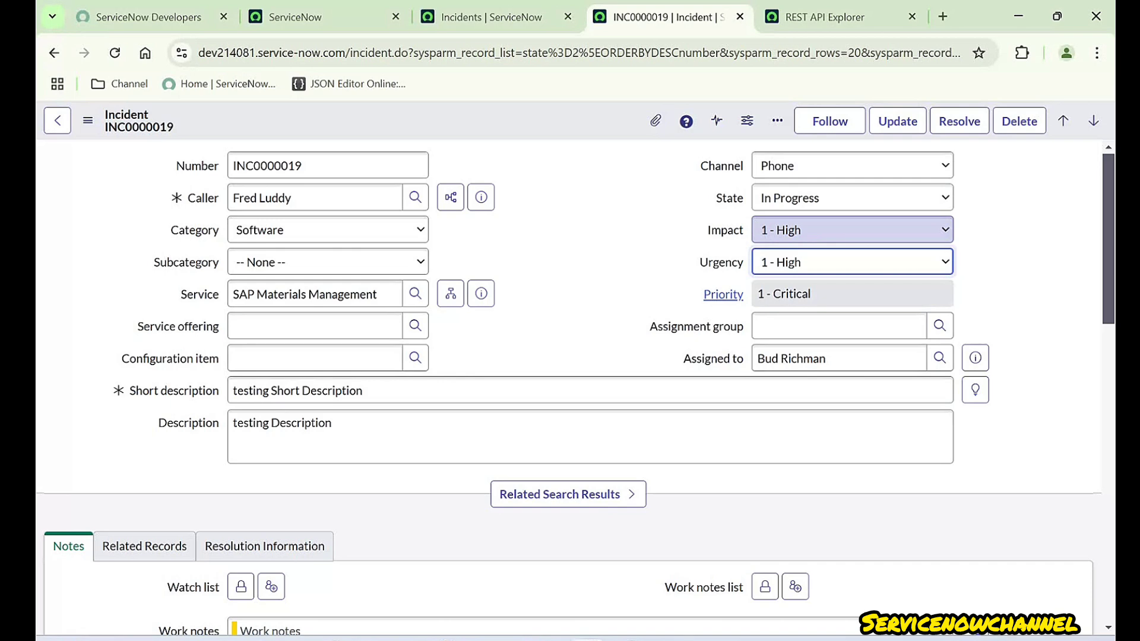
# - Select the caller's sys_id in the PATCH response, then return to the query parameters
pyautogui.click(831, 18)
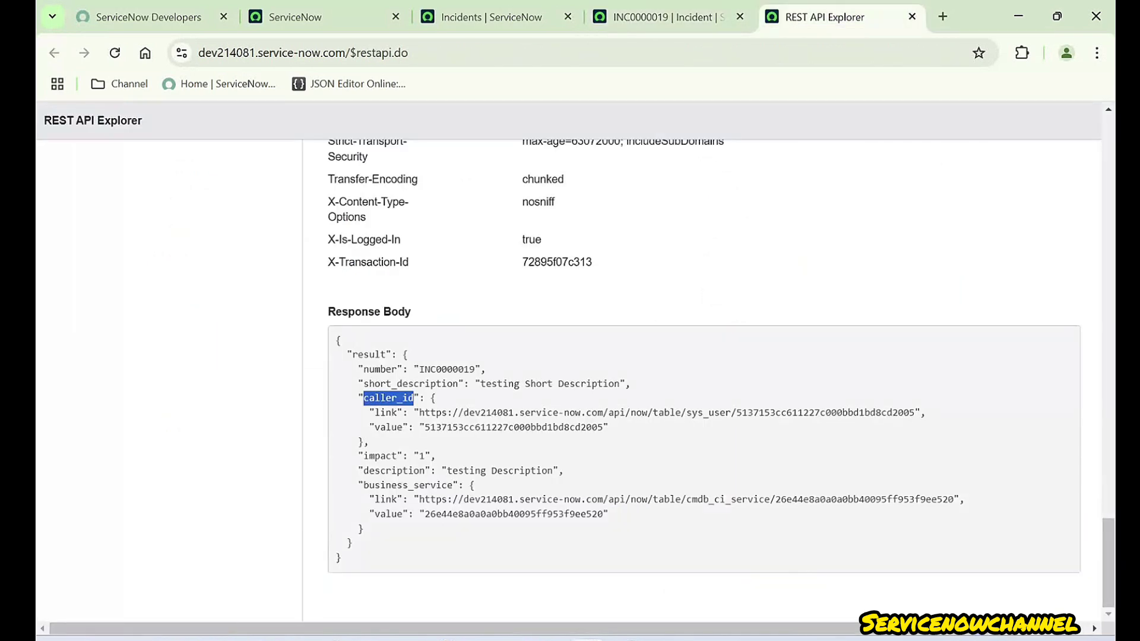
pyautogui.doubleClick(514, 427)
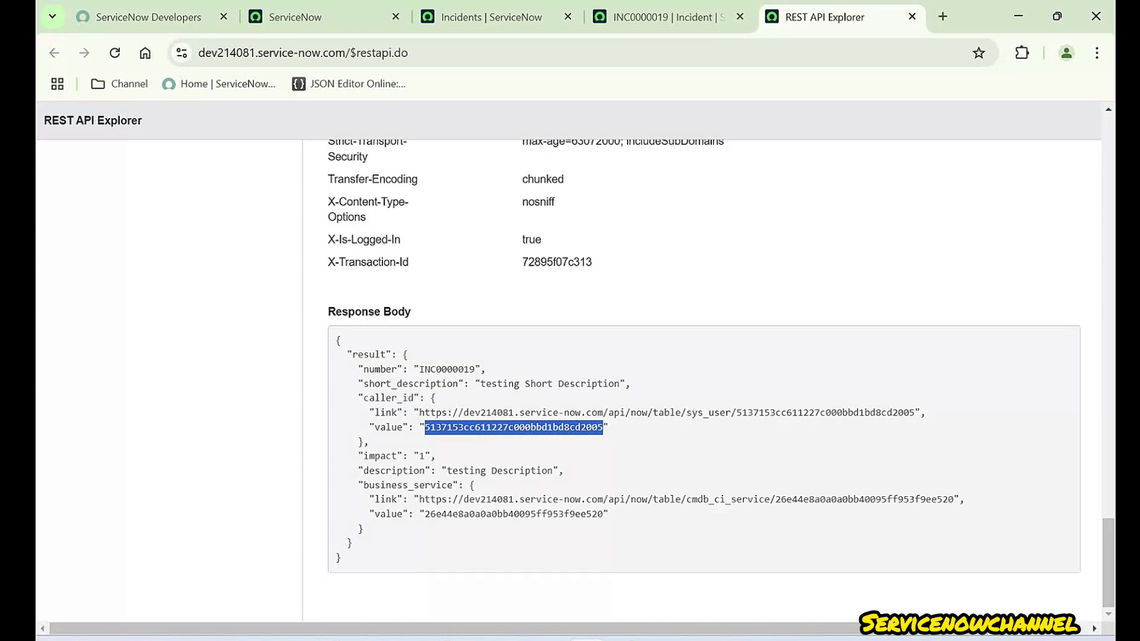
pyautogui.scroll(20, 704, 380)
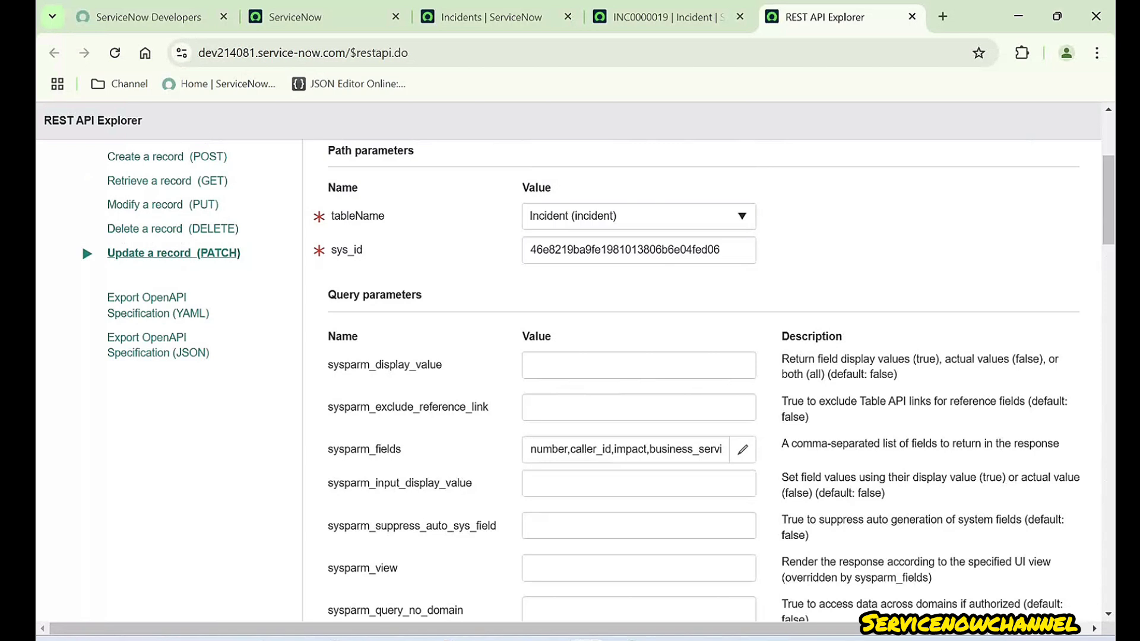
# - Set the sysparm_display_value query parameter to true
pyautogui.moveTo(328, 364); pyautogui.dragTo(442, 364)
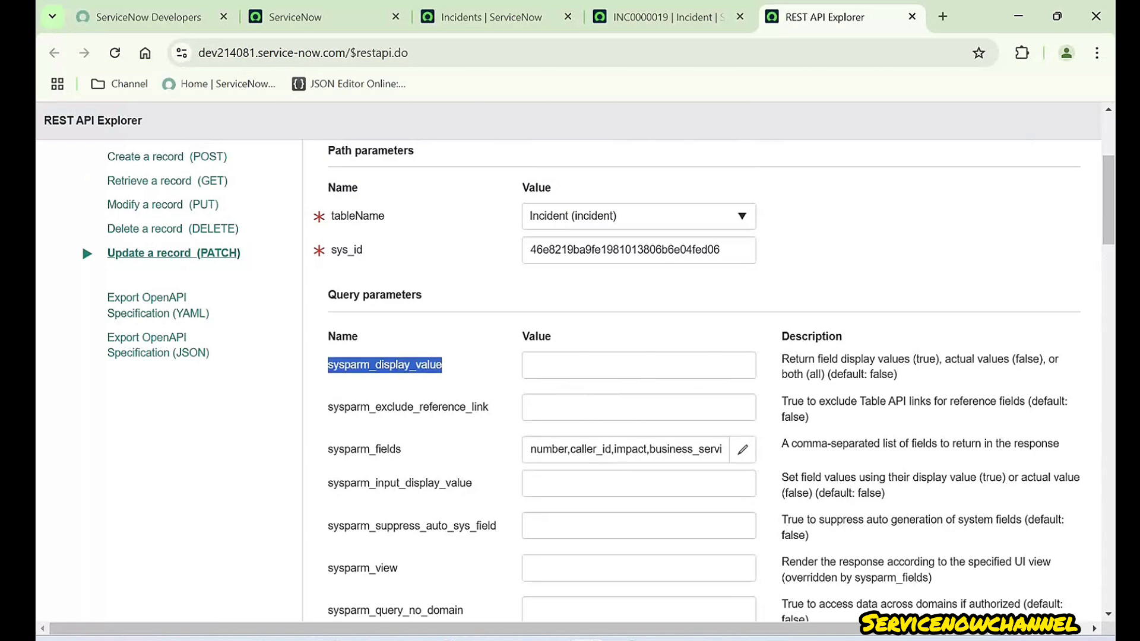
pyautogui.click(443, 364)
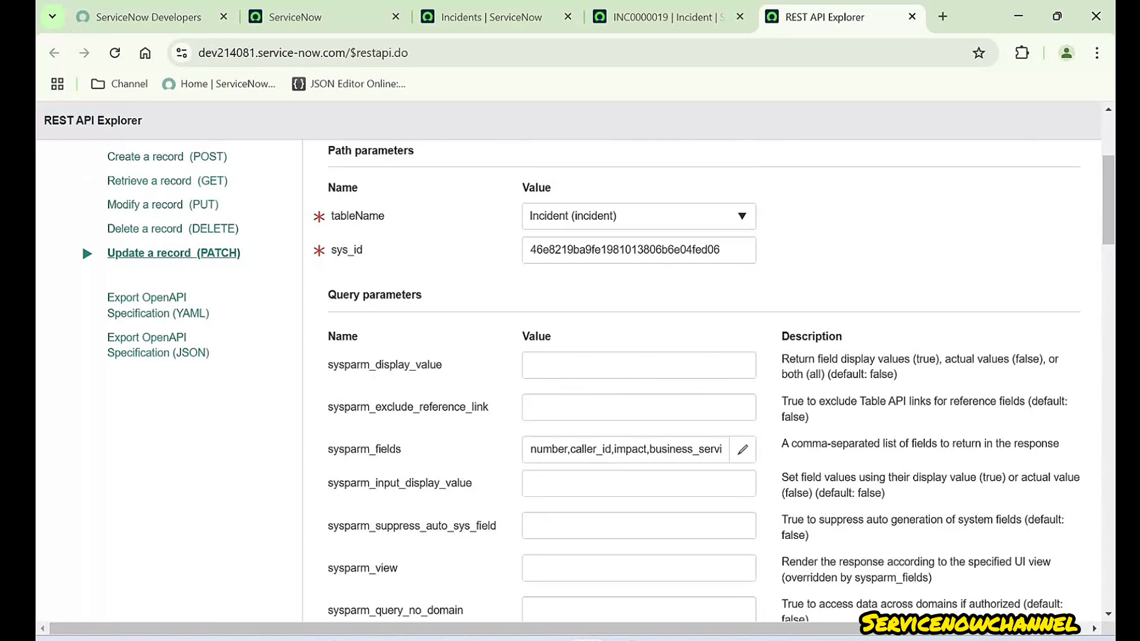
pyautogui.moveTo(897, 373); pyautogui.dragTo(871, 374)
pyautogui.click(624, 365)
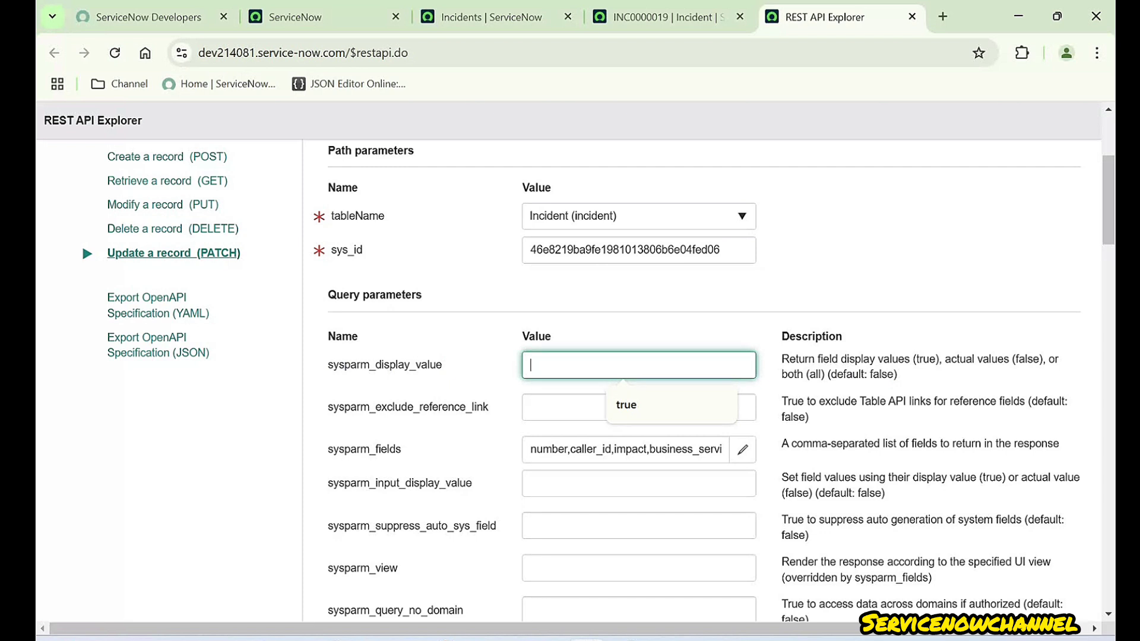
pyautogui.click(629, 405)
pyautogui.click(831, 285)
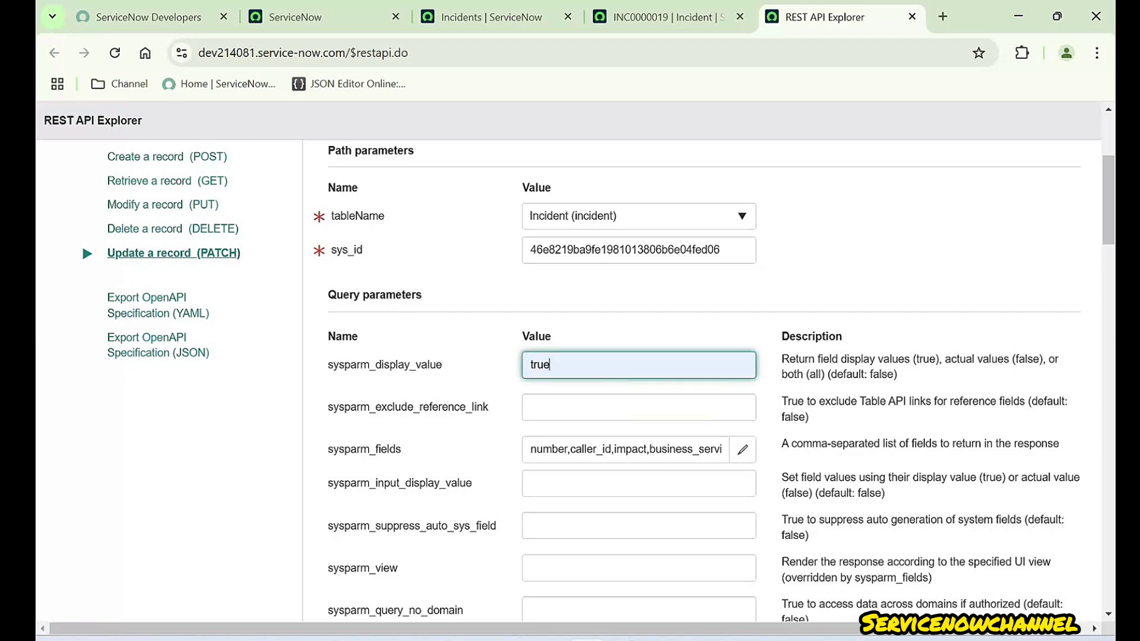
# - Resend the incident PATCH request and confirm the data-modifying request
pyautogui.scroll(-15, 700, 380)
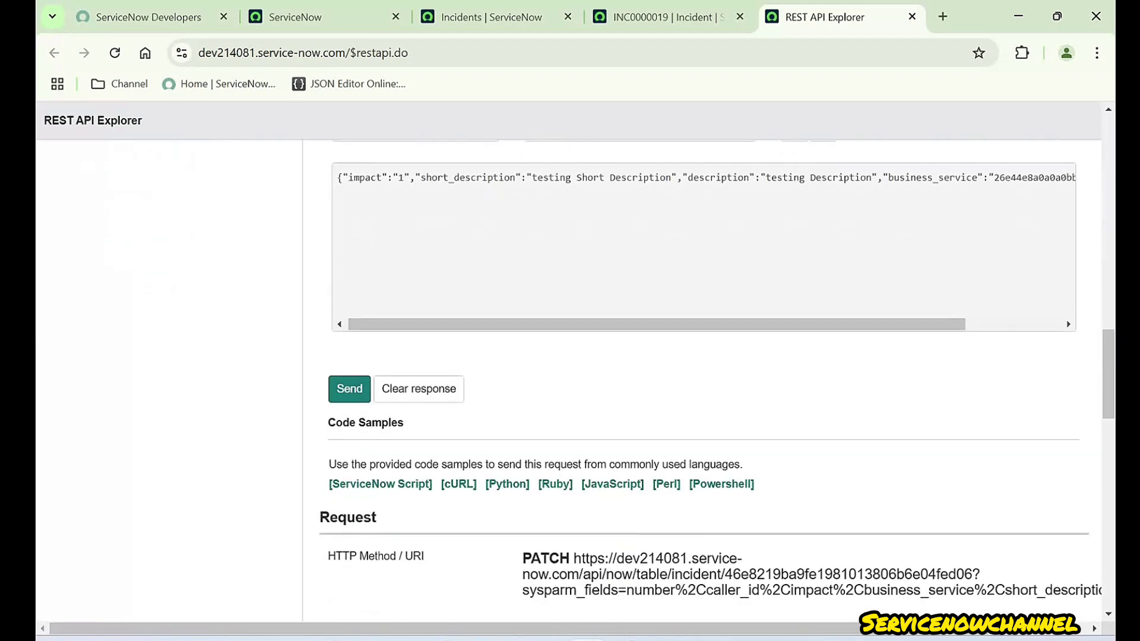
pyautogui.click(349, 389)
pyautogui.press('Return')
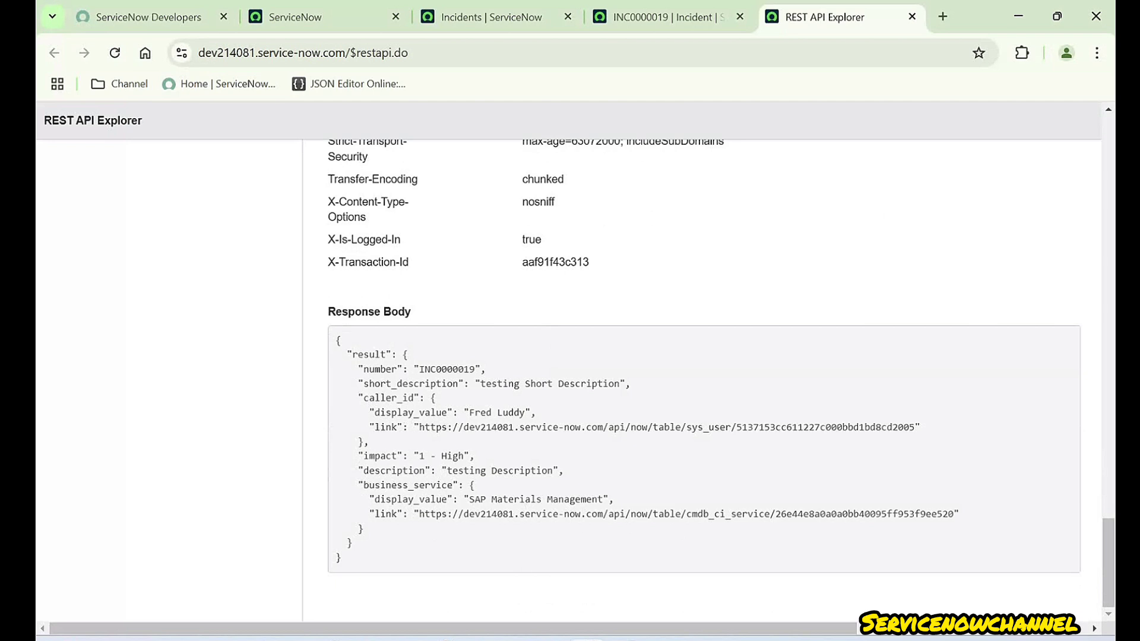
pyautogui.doubleClick(388, 398)
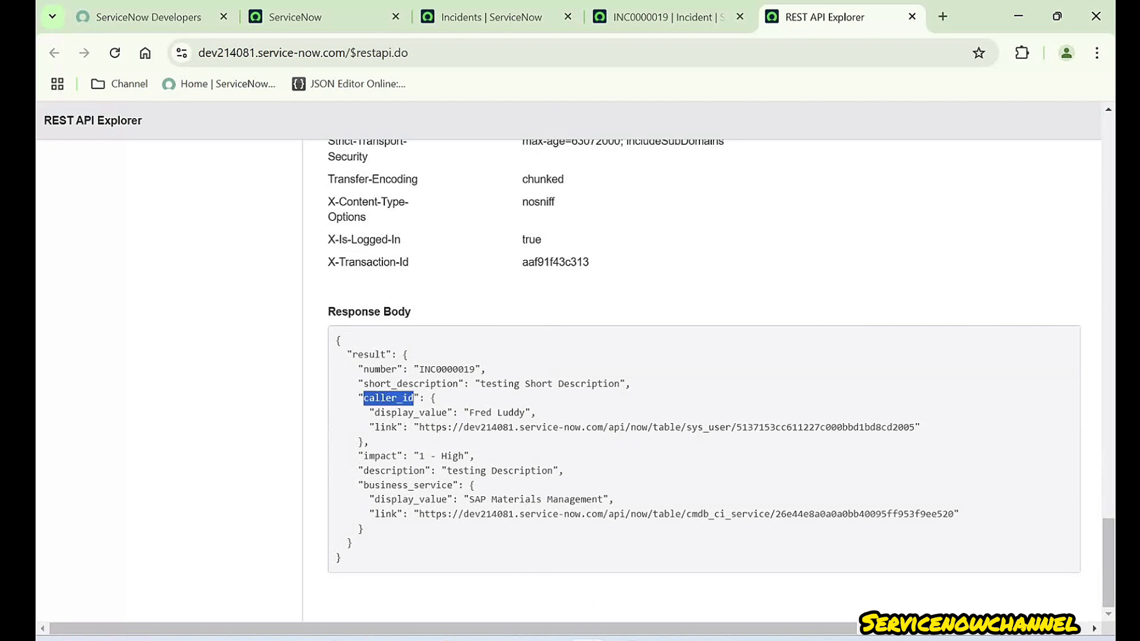
pyautogui.doubleClick(494, 413)
pyautogui.doubleClick(510, 413)
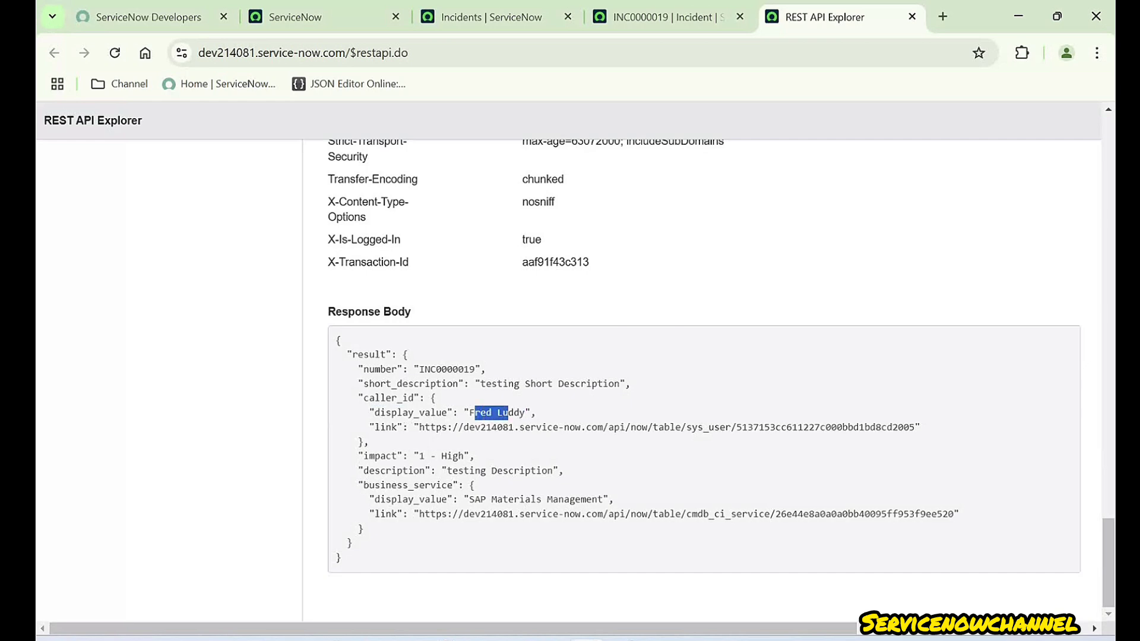
pyautogui.click(661, 17)
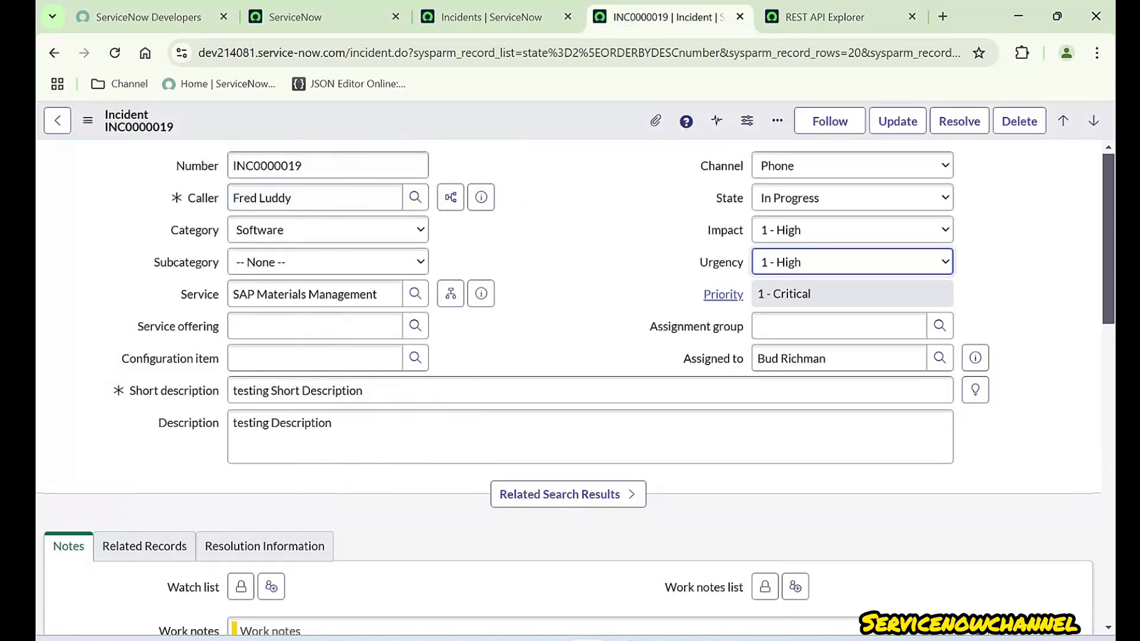
pyautogui.hotkey('ctrl', 'Tab')
pyautogui.doubleClick(509, 413)
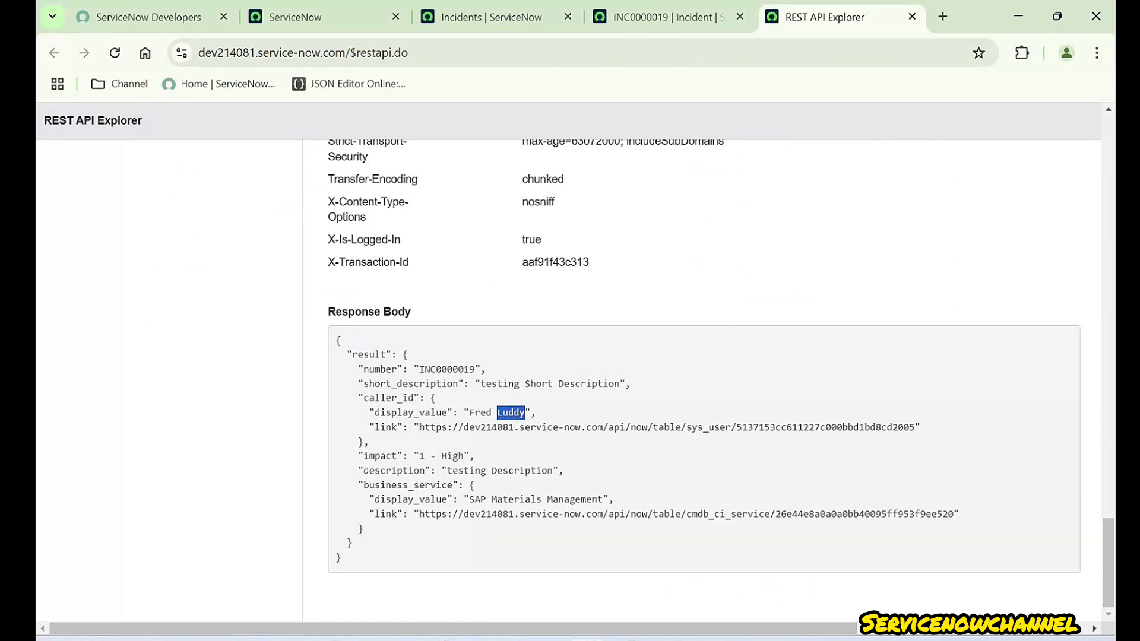
pyautogui.scroll(20, 700, 380)
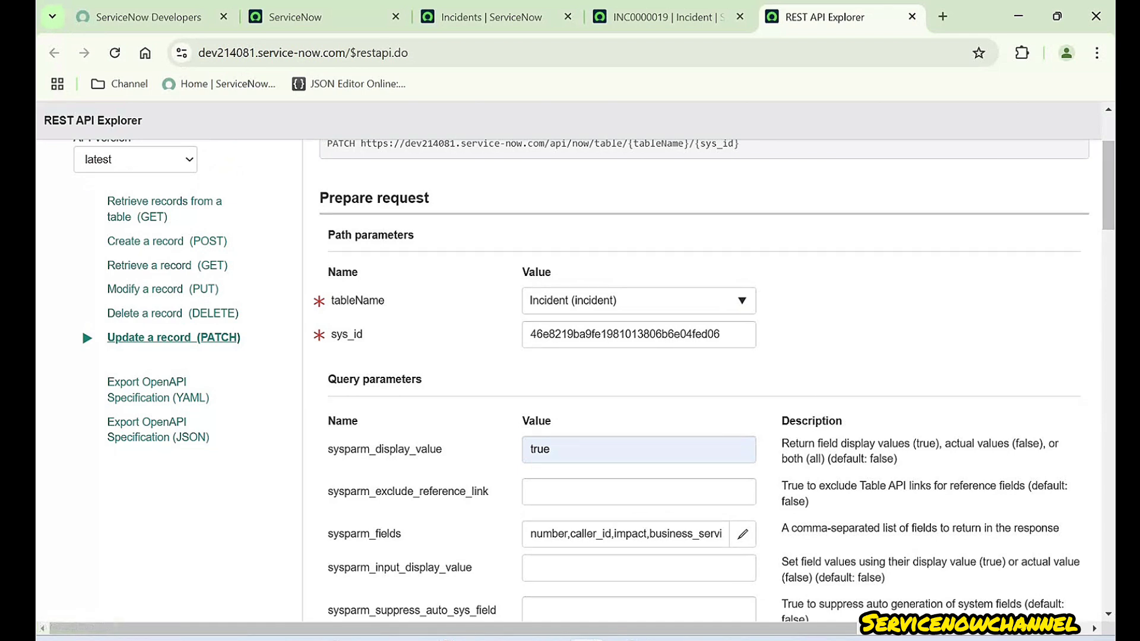
pyautogui.doubleClick(882, 459)
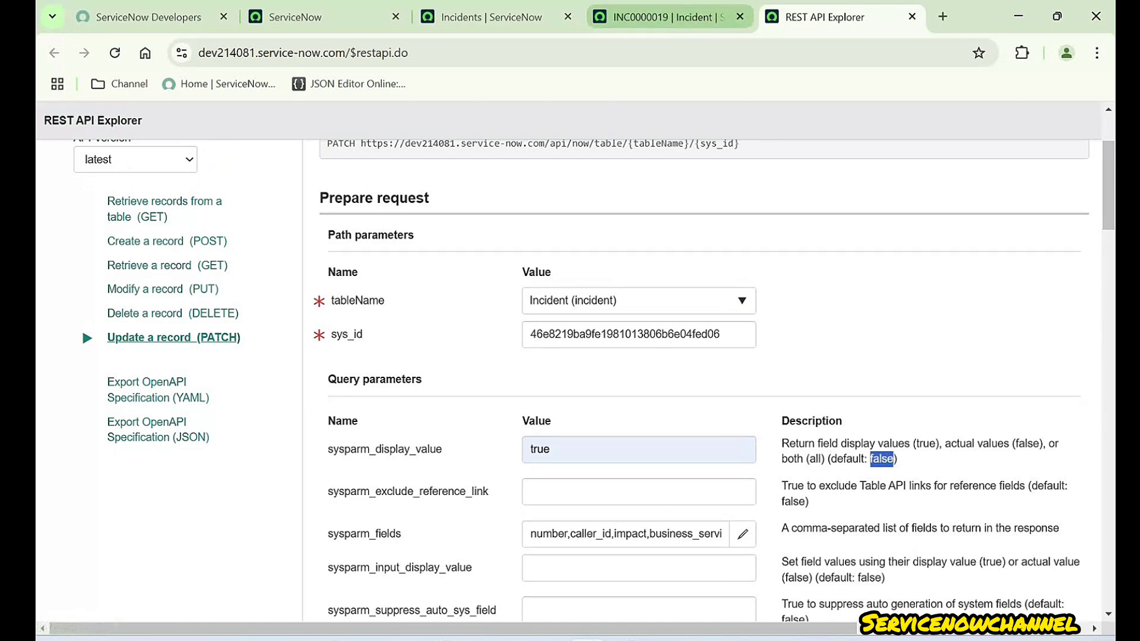
pyautogui.click(659, 17)
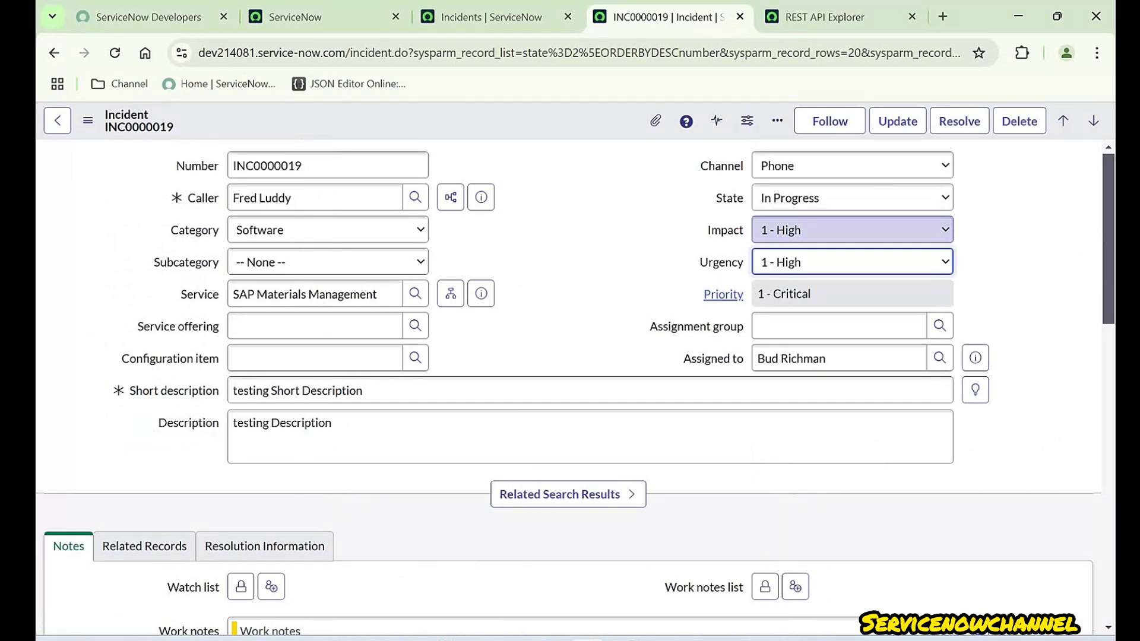
pyautogui.click(825, 17)
pyautogui.scroll(-17, 704, 380)
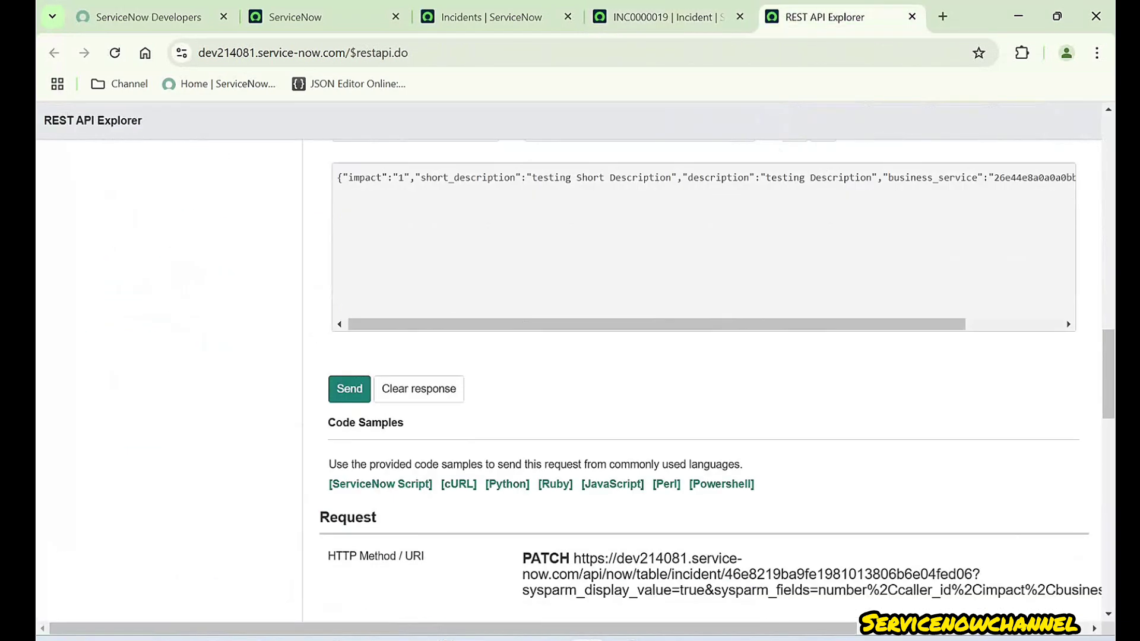
pyautogui.scroll(-11, 704, 380)
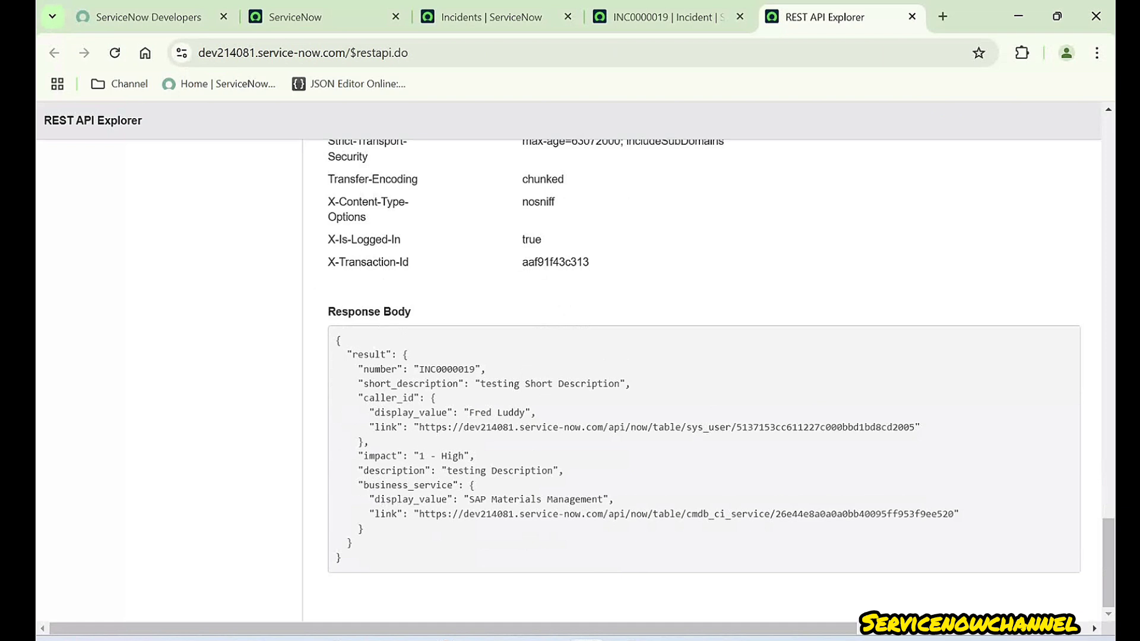
pyautogui.moveTo(464, 455); pyautogui.dragTo(419, 456)
pyautogui.click(662, 17)
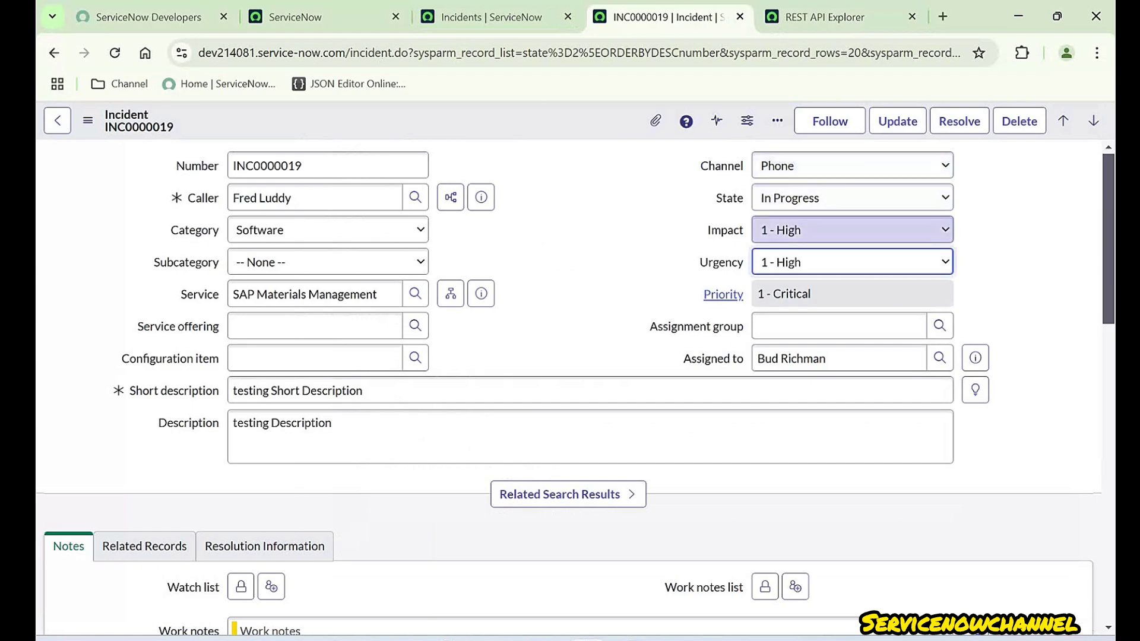
pyautogui.click(825, 17)
pyautogui.scroll(20, 712, 380)
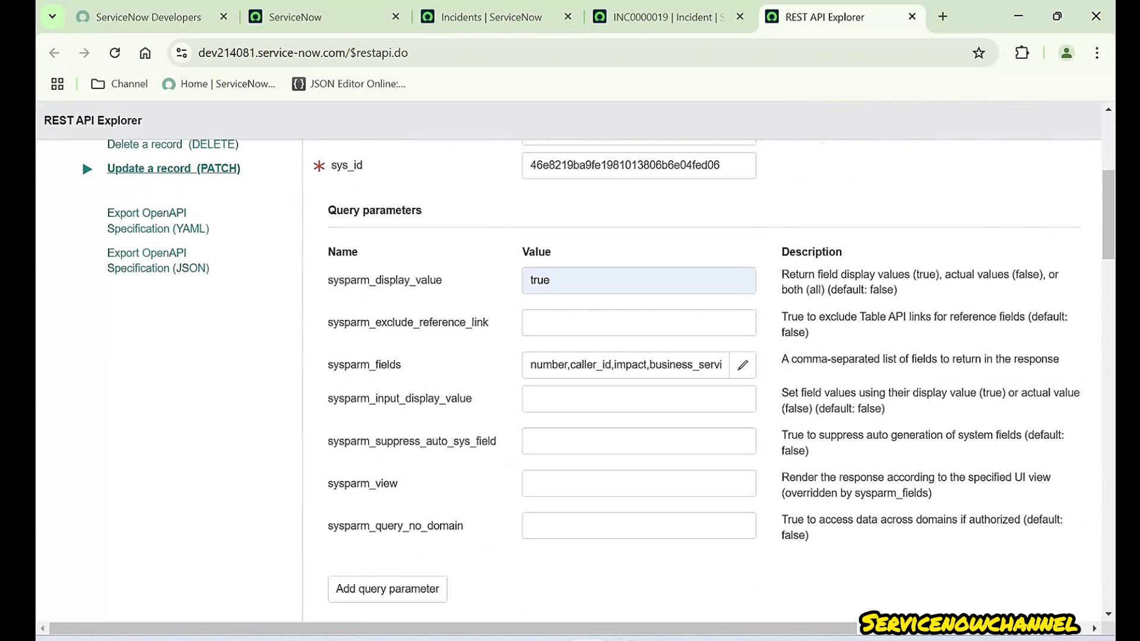
# - Point out sysparm_display_value and sysparm_exclude_reference_link, and start editing the latter's value
pyautogui.moveTo(328, 280); pyautogui.dragTo(442, 279)
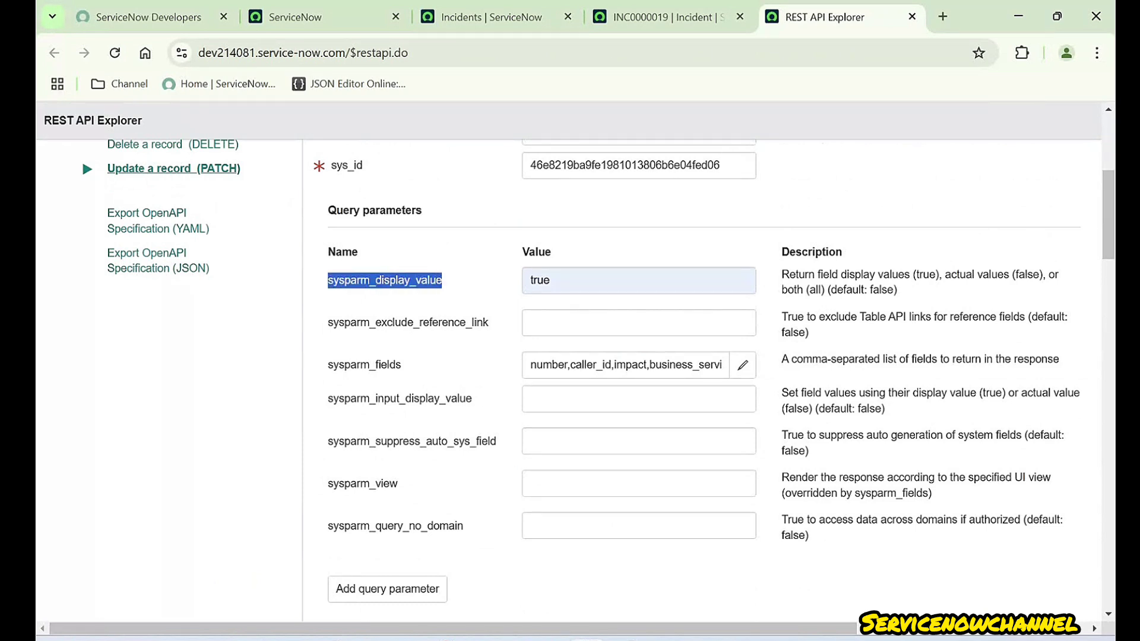
pyautogui.moveTo(327, 321); pyautogui.dragTo(488, 322)
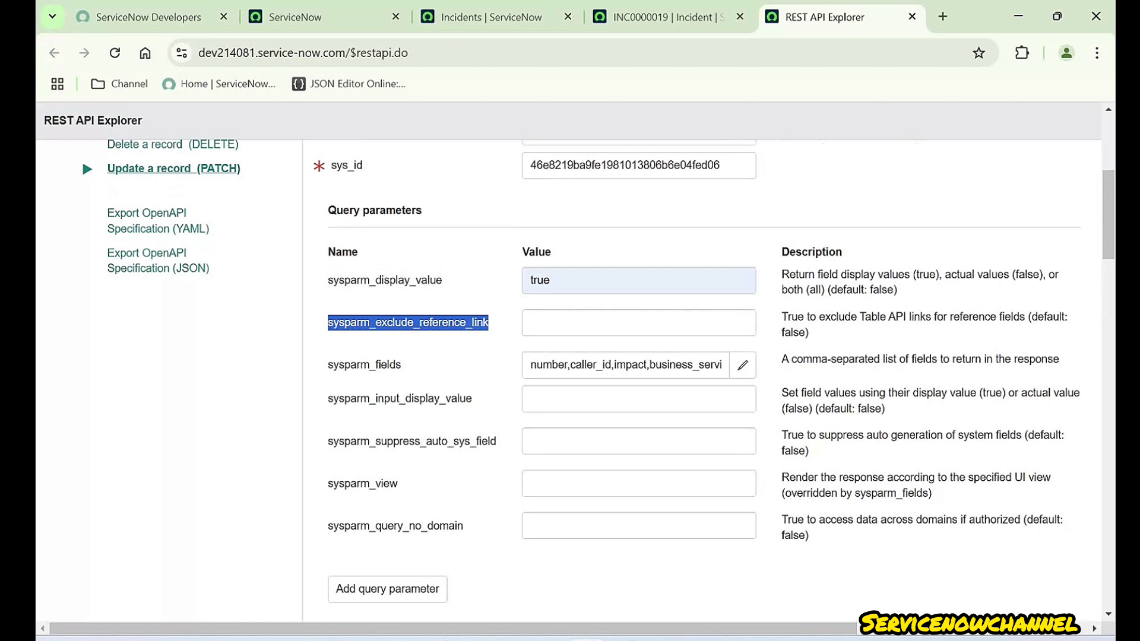
pyautogui.click(639, 323)
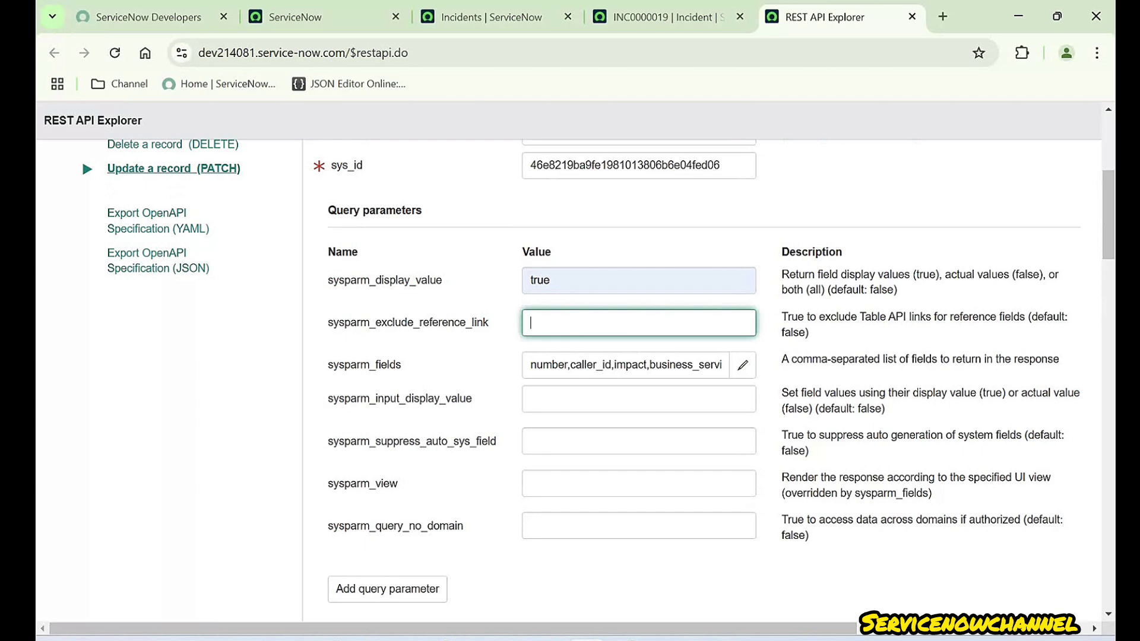
# - Review the caller_id and business_service reference links in the response and the INC0000019 form
pyautogui.scroll(-6, 638, 322)
pyautogui.scroll(-15, 638, 322)
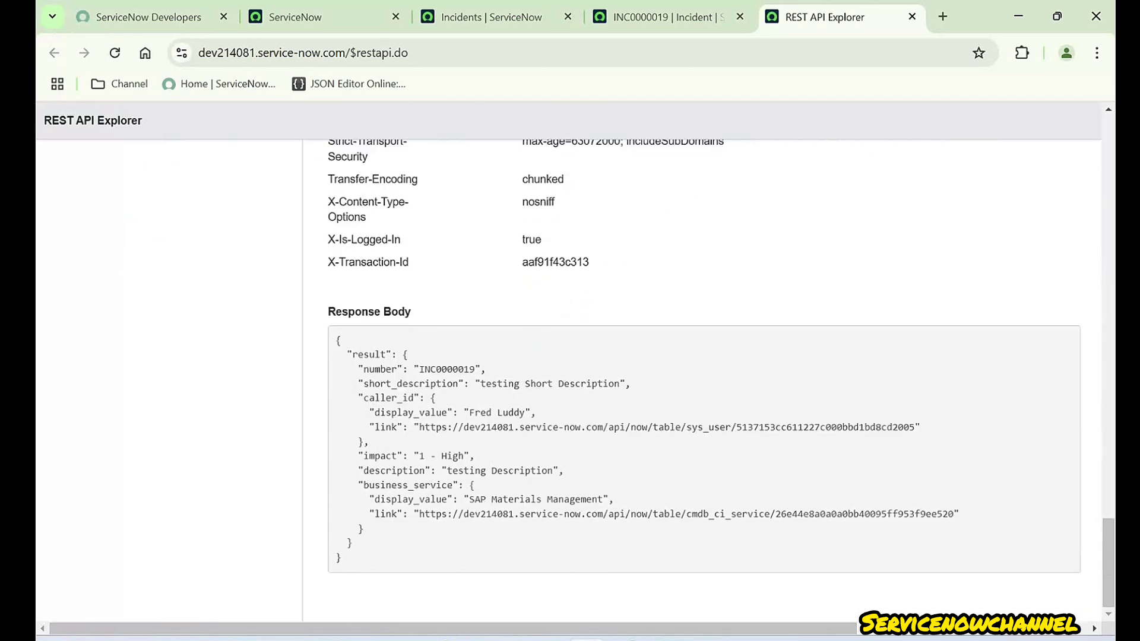
pyautogui.tripleClick(638, 428)
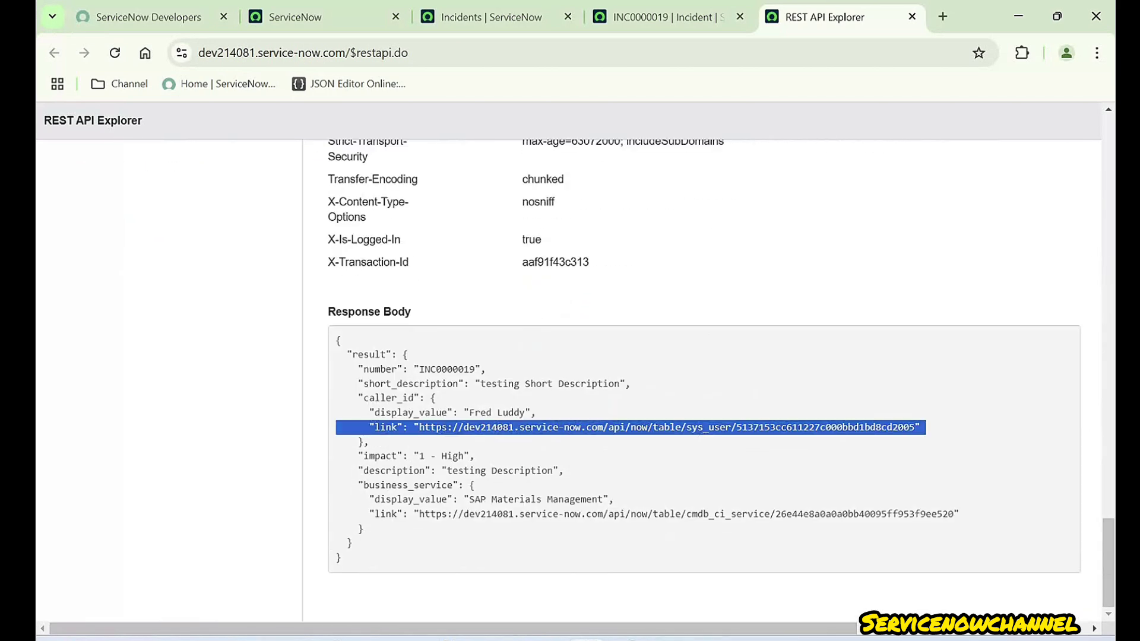
pyautogui.doubleClick(389, 398)
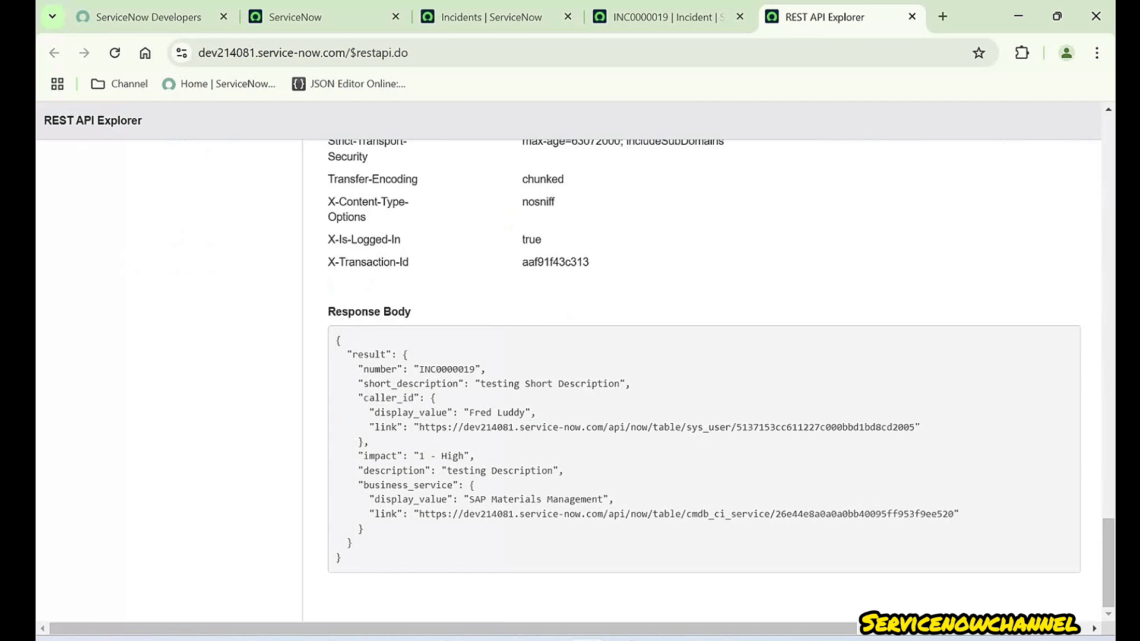
pyautogui.doubleClick(408, 485)
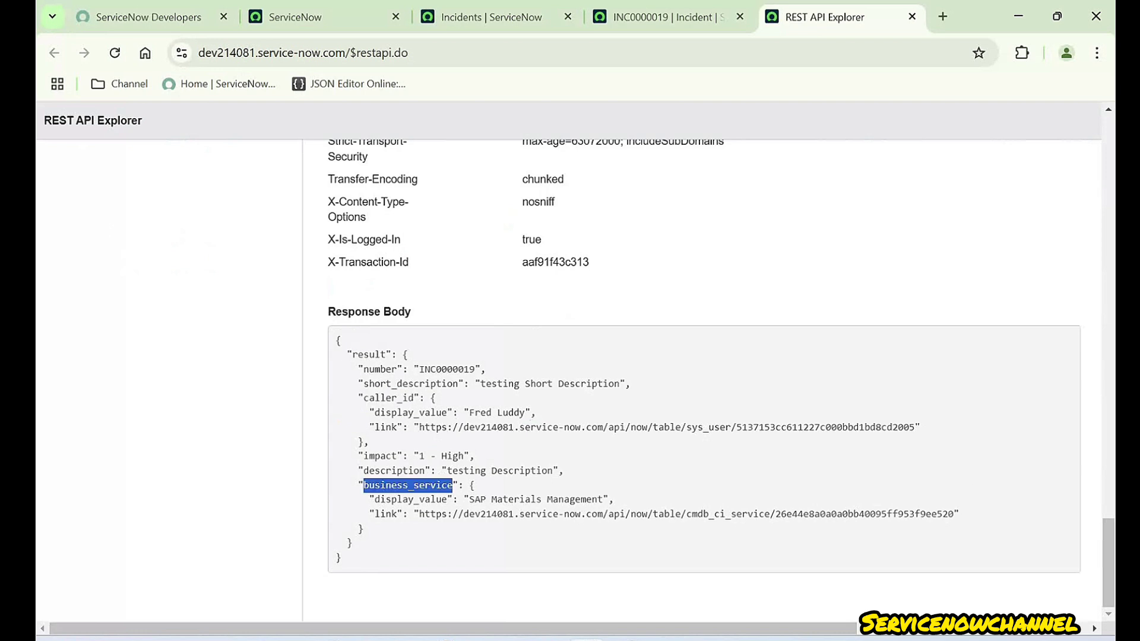
pyautogui.click(662, 17)
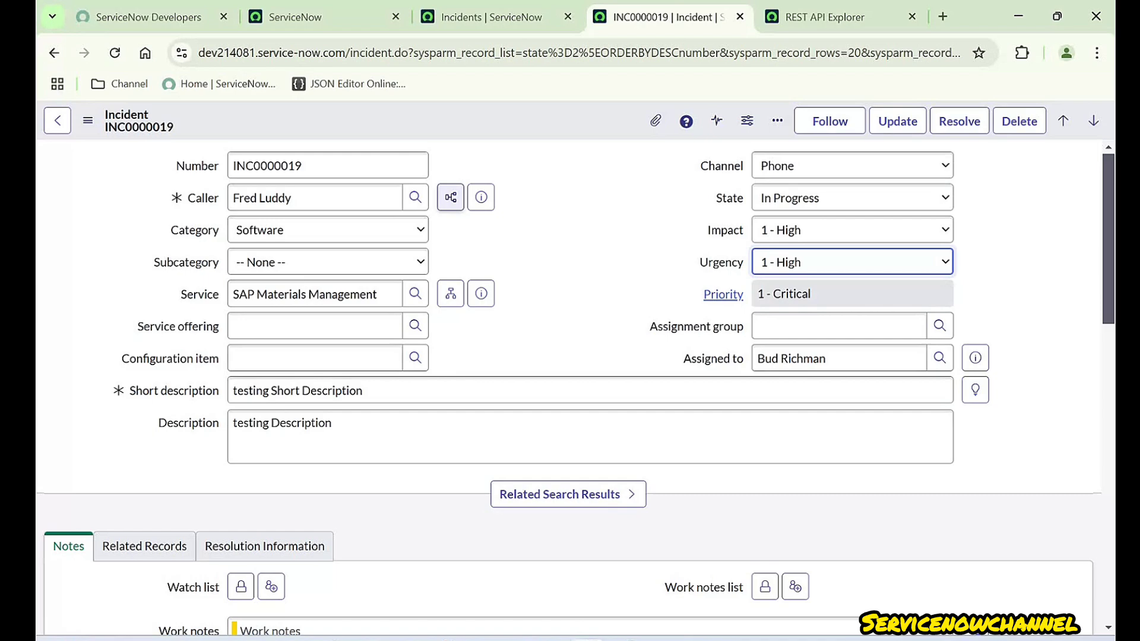
pyautogui.hotkey('ctrl', 'Tab')
pyautogui.scroll(20, 81, 327)
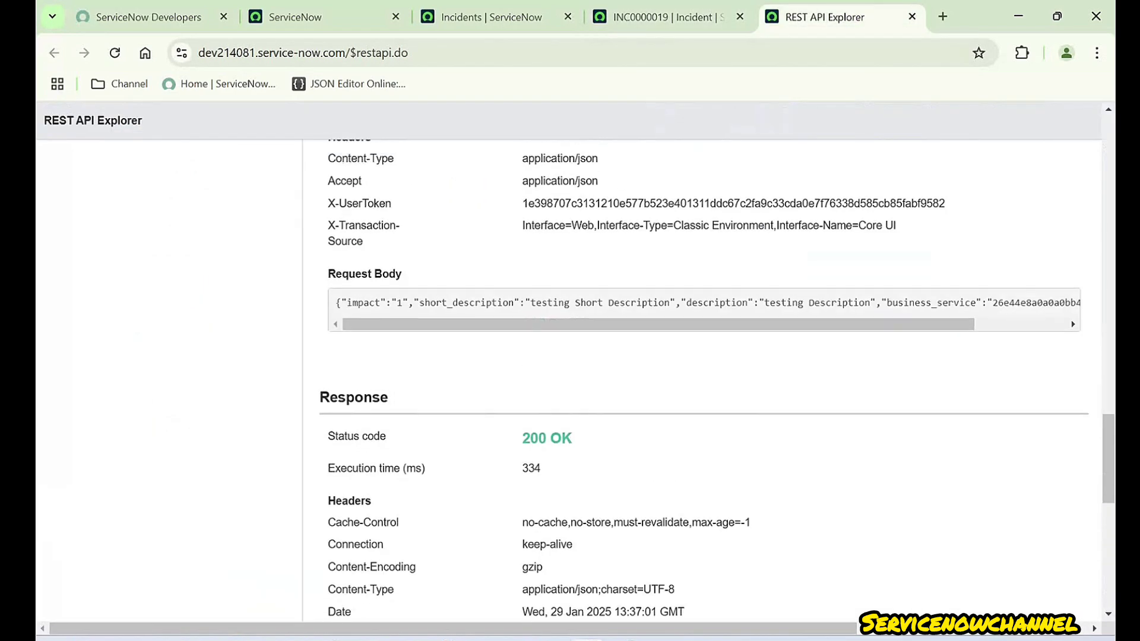
# - Set sysparm_exclude_reference_link to true
pyautogui.click(624, 323)
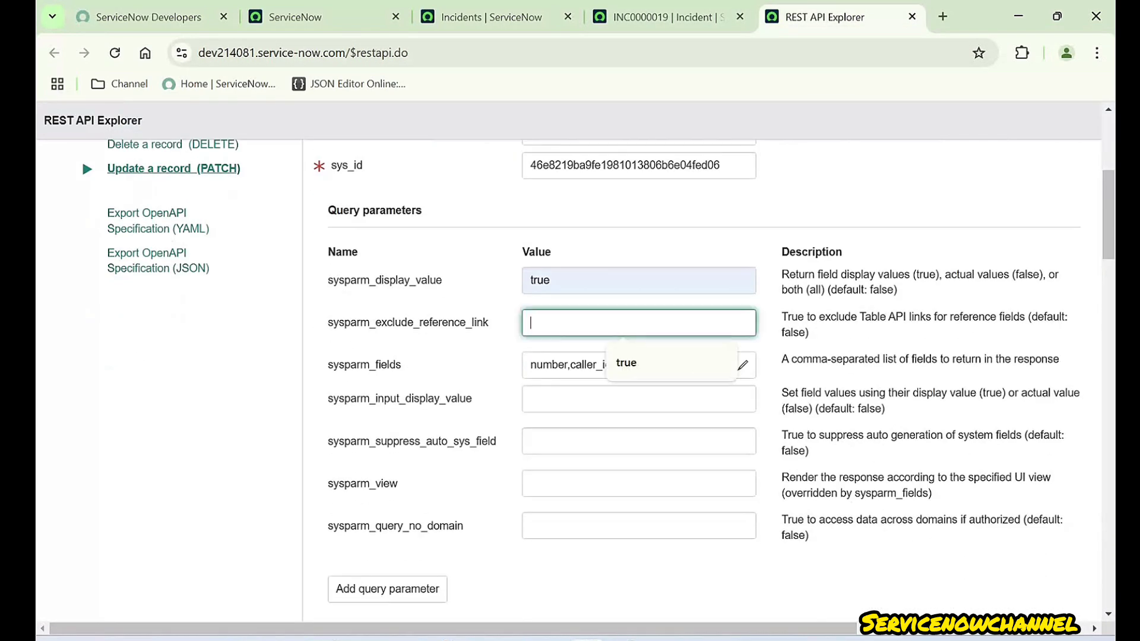
pyautogui.click(629, 363)
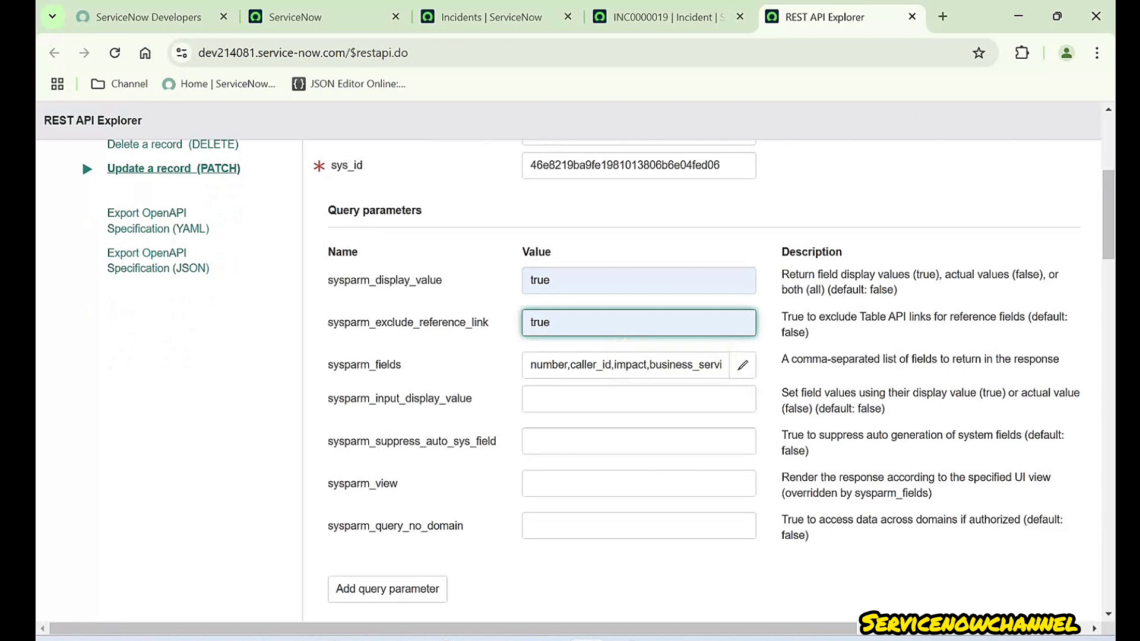
pyautogui.click(629, 564)
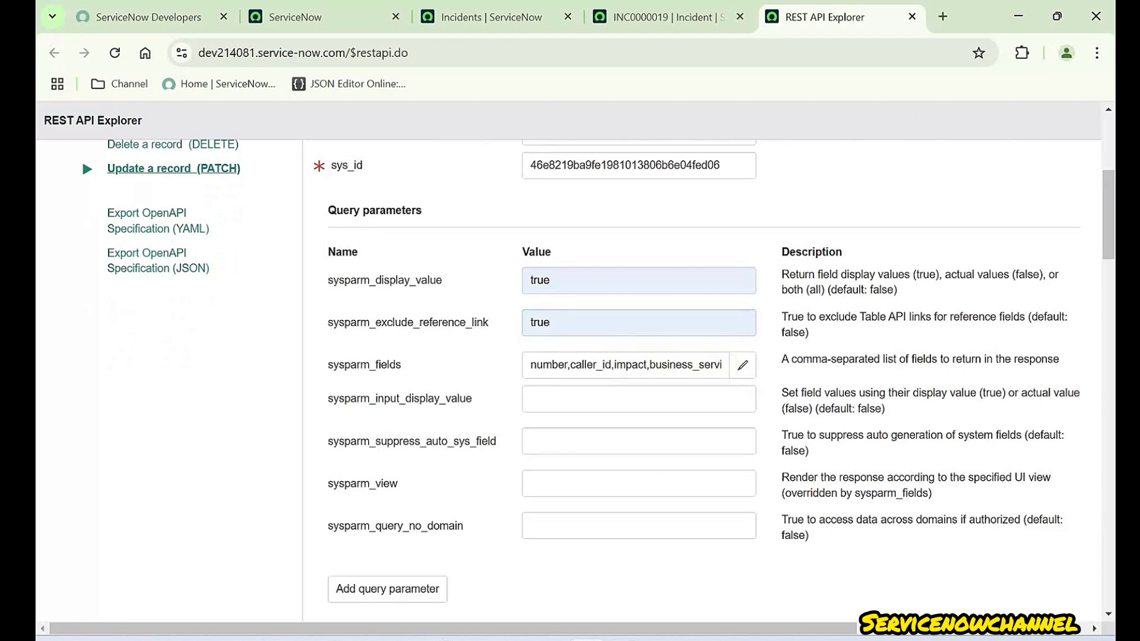
pyautogui.doubleClick(1047, 317)
# - Check the caller reference link in the response, then resend the PATCH and confirm it
pyautogui.scroll(-20, 704, 380)
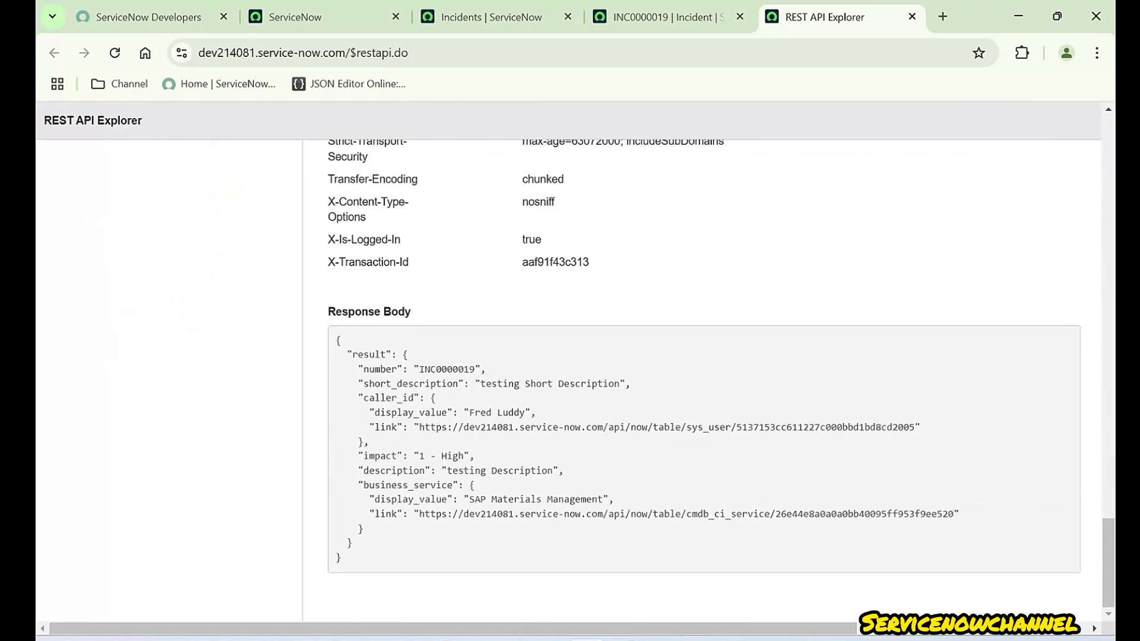
pyautogui.moveTo(368, 427); pyautogui.dragTo(921, 427)
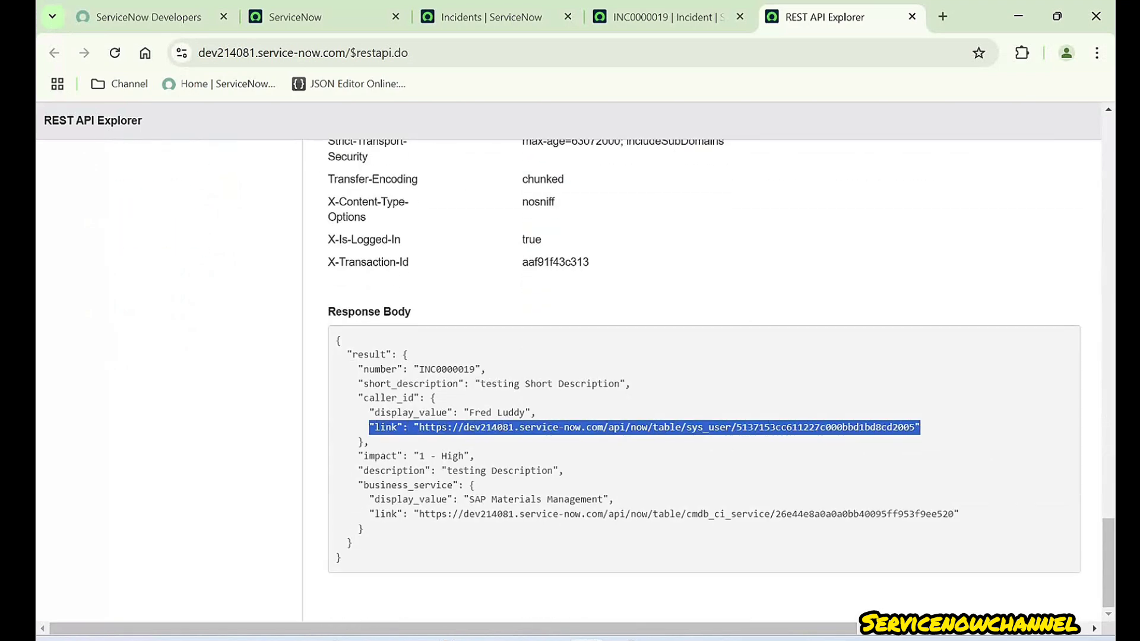
pyautogui.scroll(20, 704, 380)
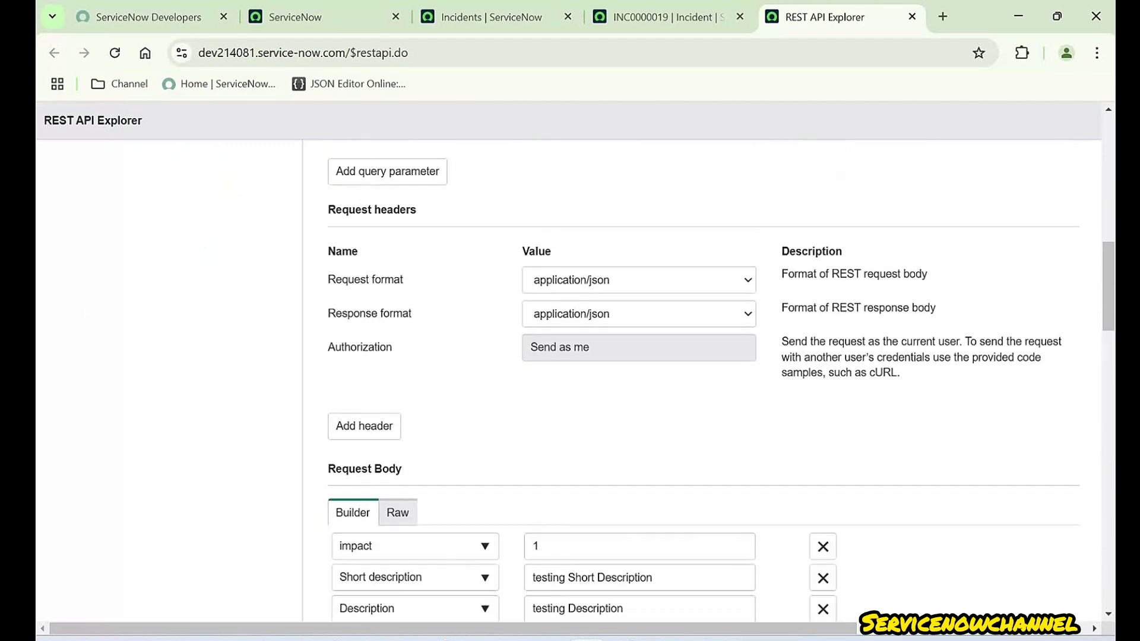
pyautogui.scroll(4, 81, 243)
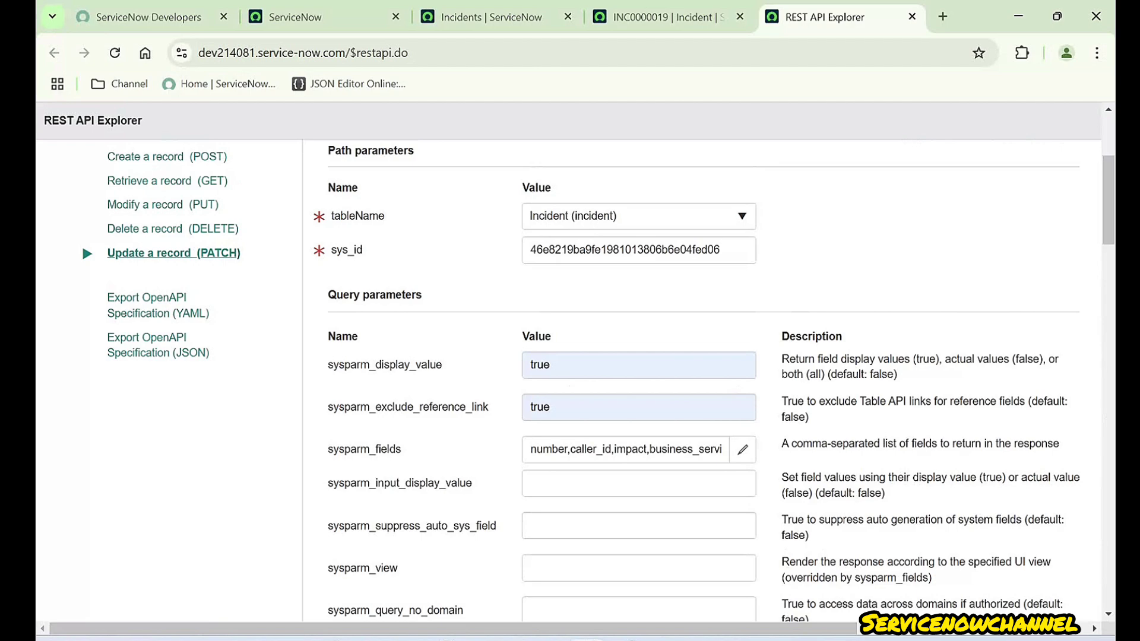
pyautogui.scroll(-18, 81, 243)
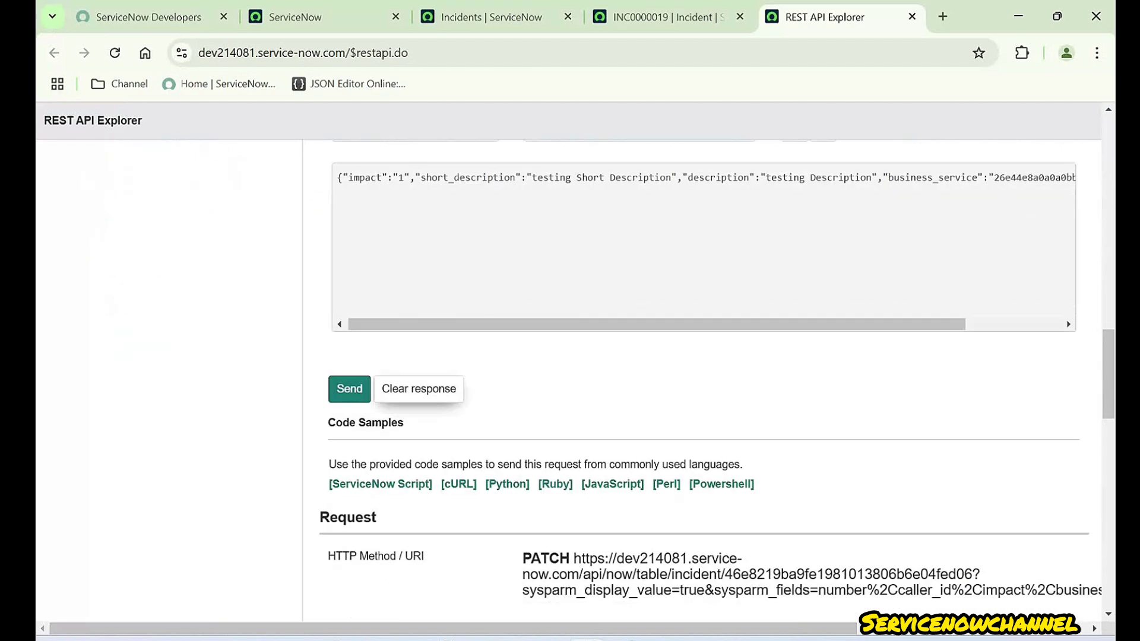
pyautogui.click(349, 390)
pyautogui.click(651, 160)
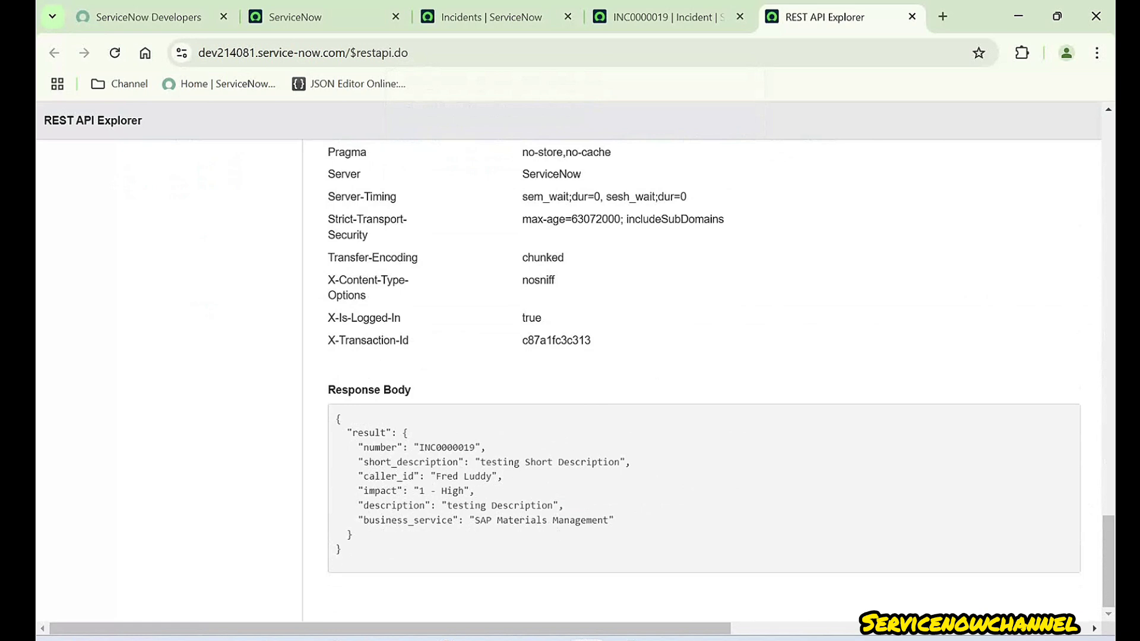
pyautogui.moveTo(613, 520); pyautogui.dragTo(530, 506)
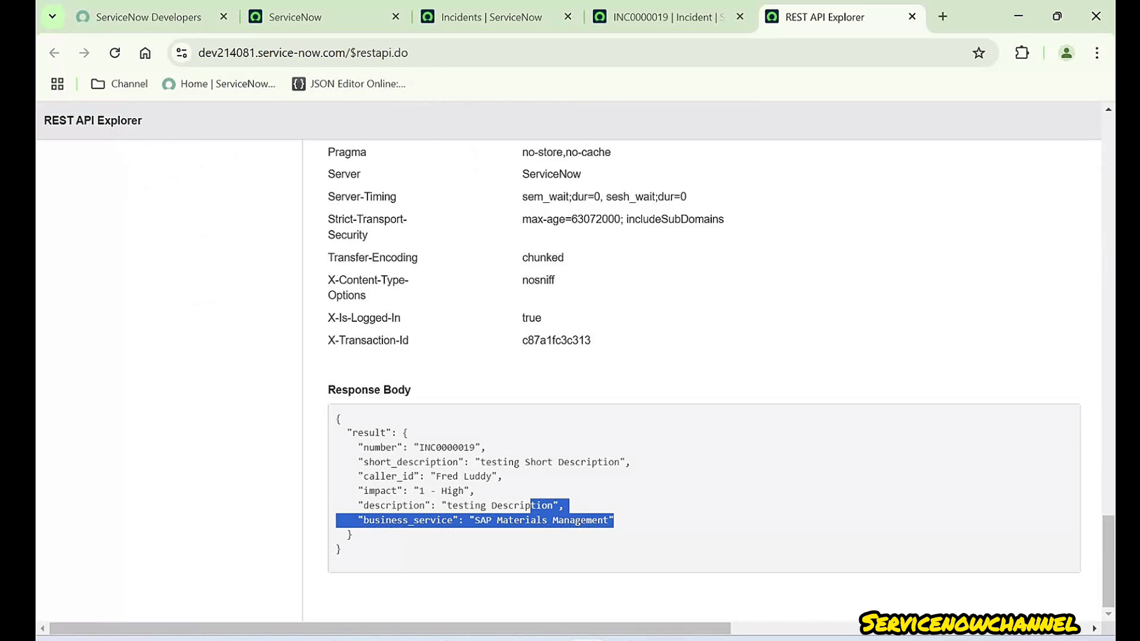
pyautogui.scroll(20, 81, 285)
pyautogui.scroll(-7, 81, 457)
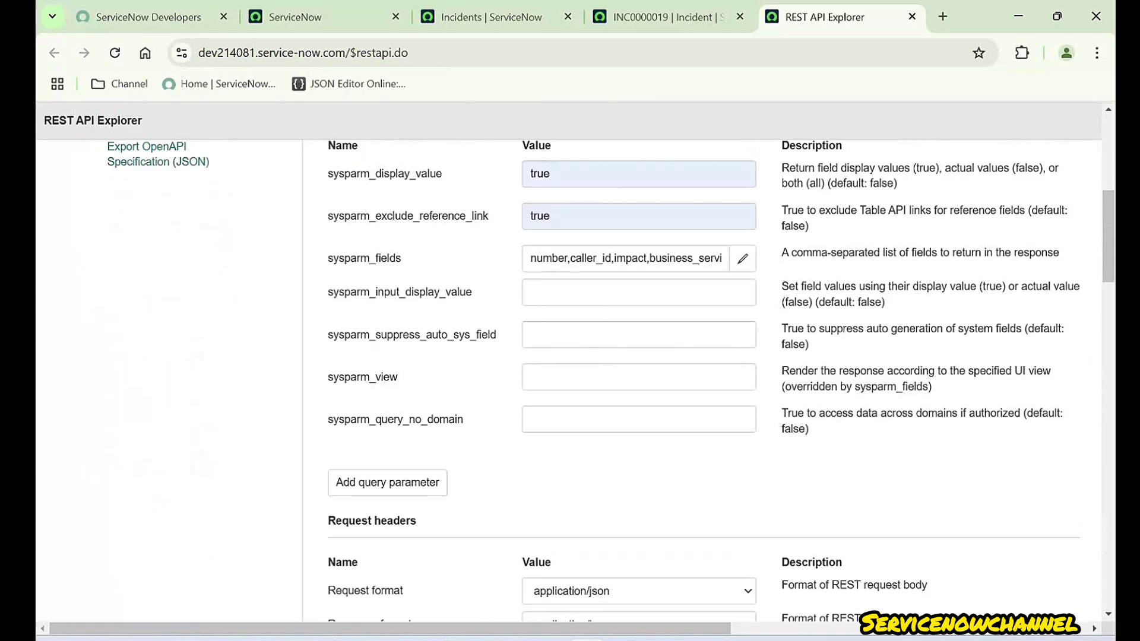
pyautogui.scroll(2, 570, 380)
pyautogui.moveTo(329, 259); pyautogui.dragTo(402, 343)
pyautogui.click(617, 300)
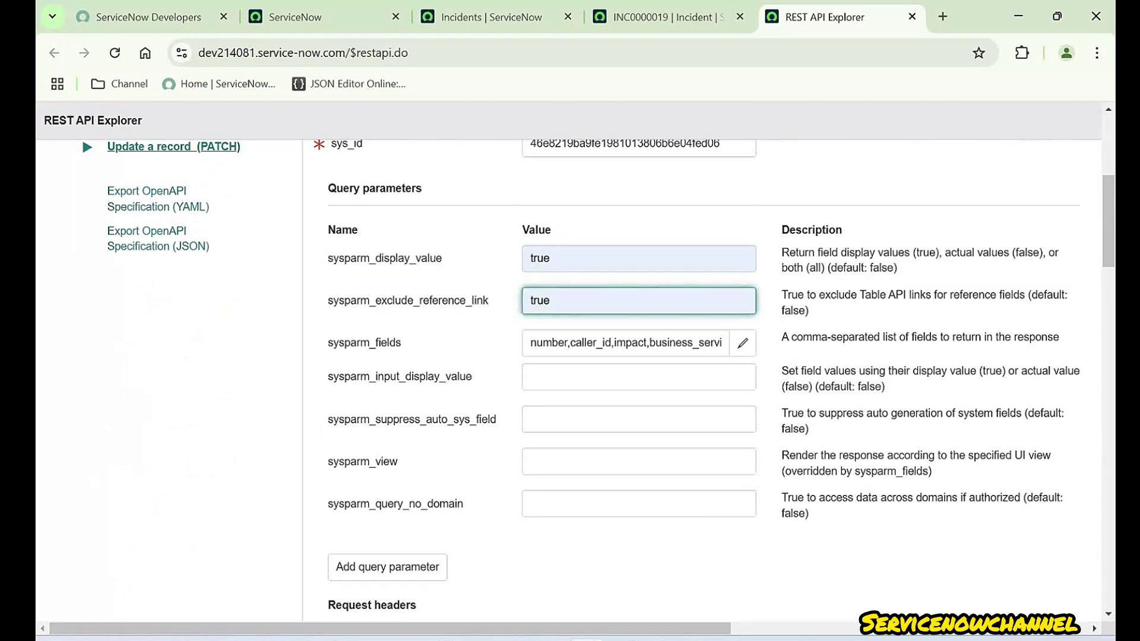
pyautogui.moveTo(369, 259); pyautogui.dragTo(397, 259)
pyautogui.doubleClick(408, 301)
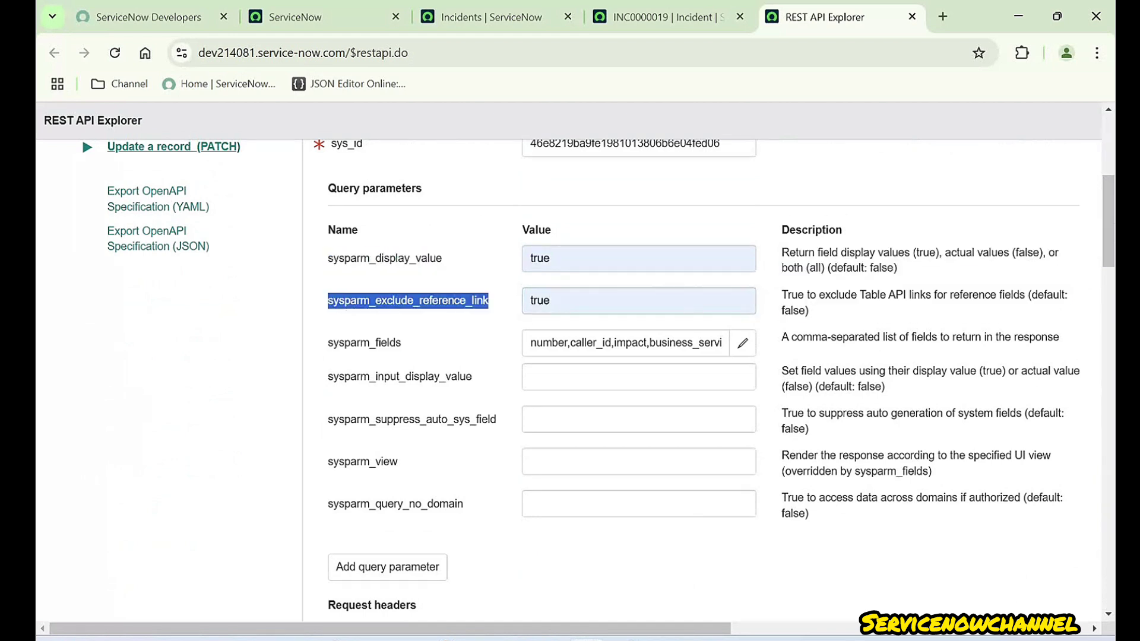
pyautogui.click(408, 301)
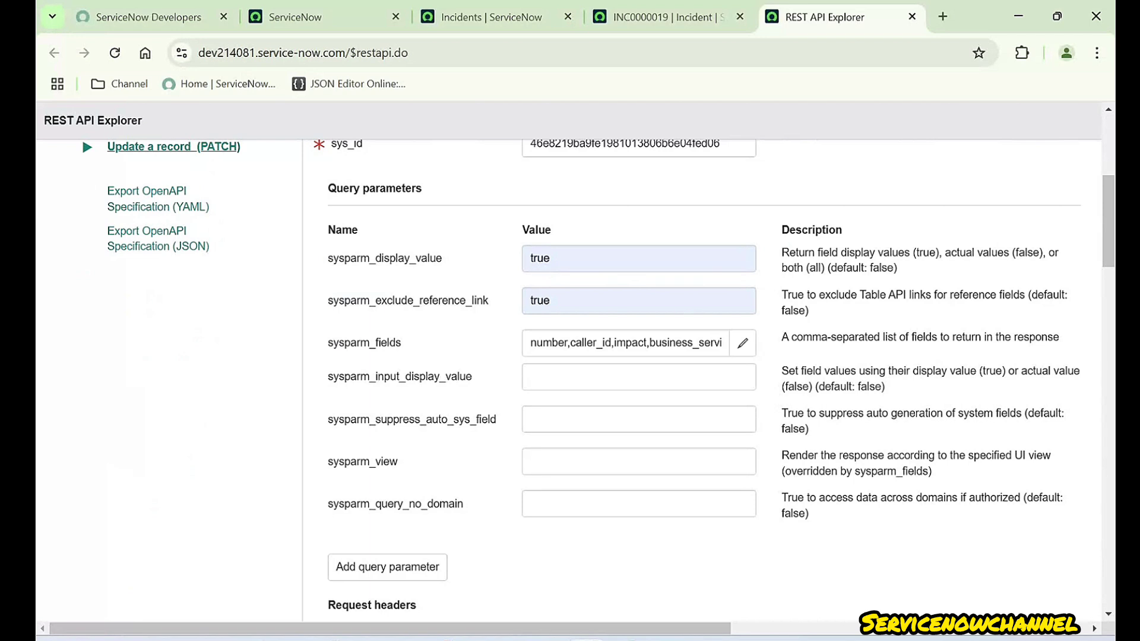
pyautogui.moveTo(328, 230); pyautogui.dragTo(469, 506)
pyautogui.click(469, 506)
pyautogui.click(638, 258)
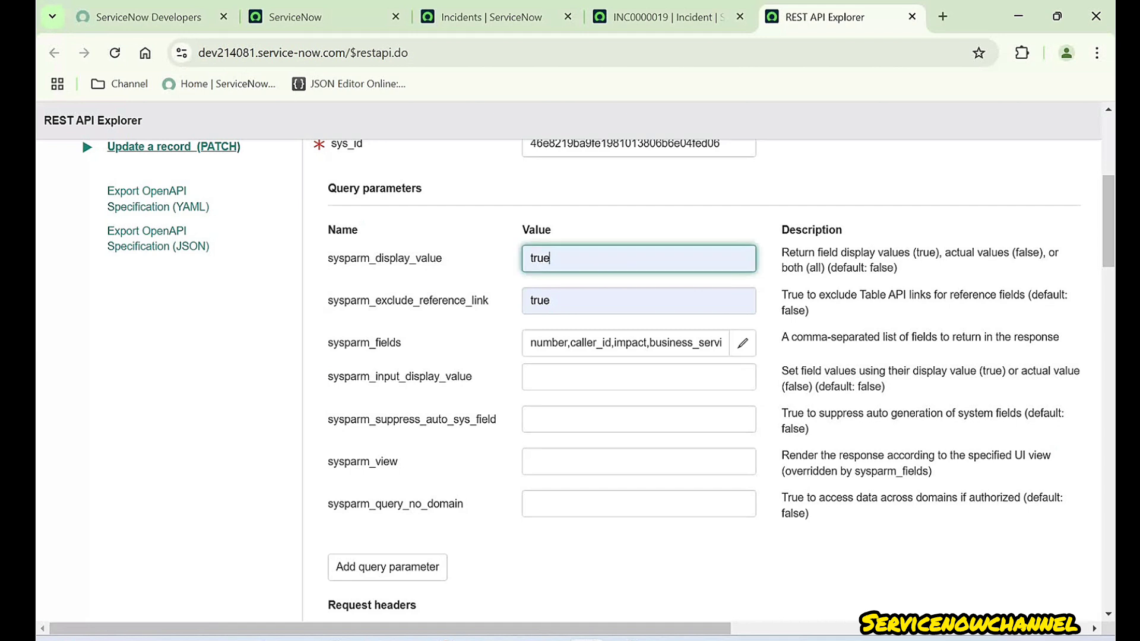
pyautogui.moveTo(327, 259); pyautogui.dragTo(402, 343)
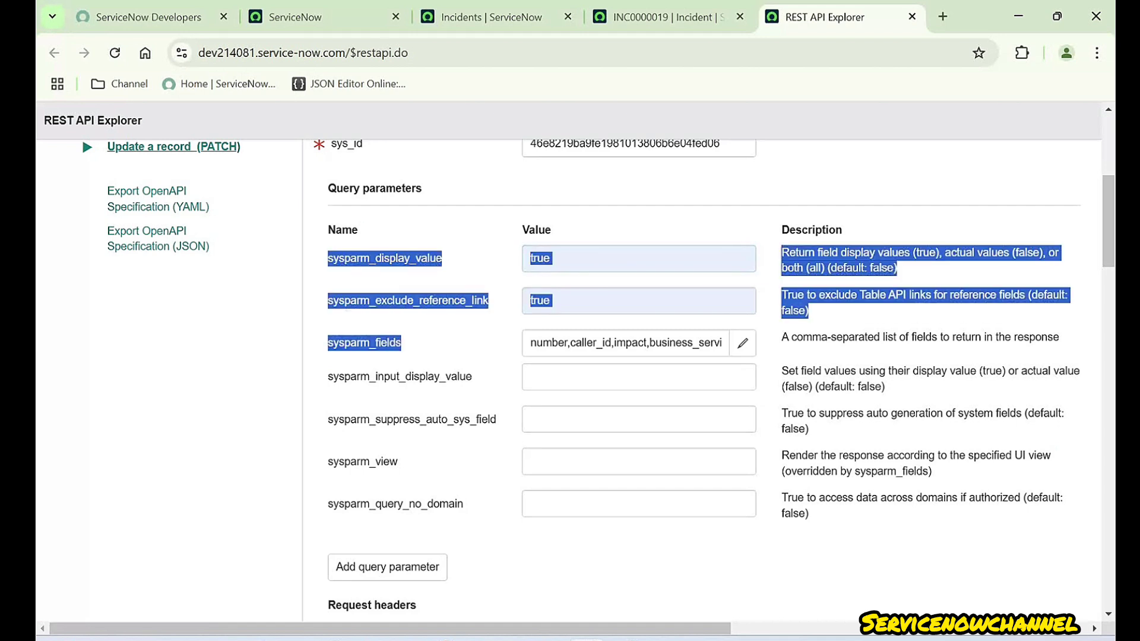
pyautogui.click(401, 343)
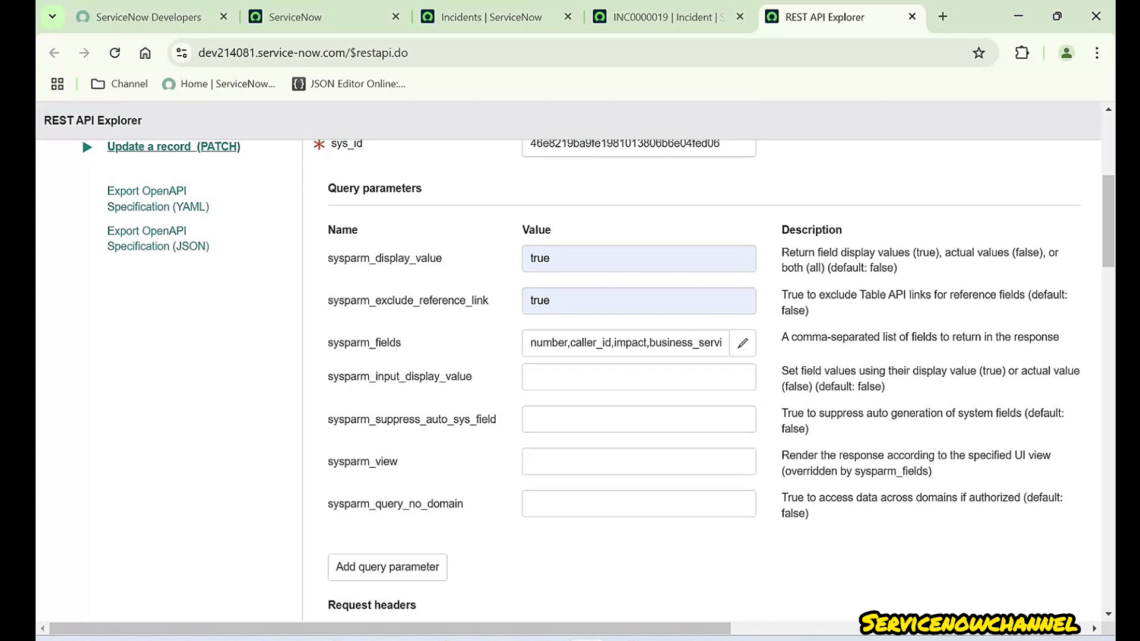
pyautogui.scroll(5, 700, 379)
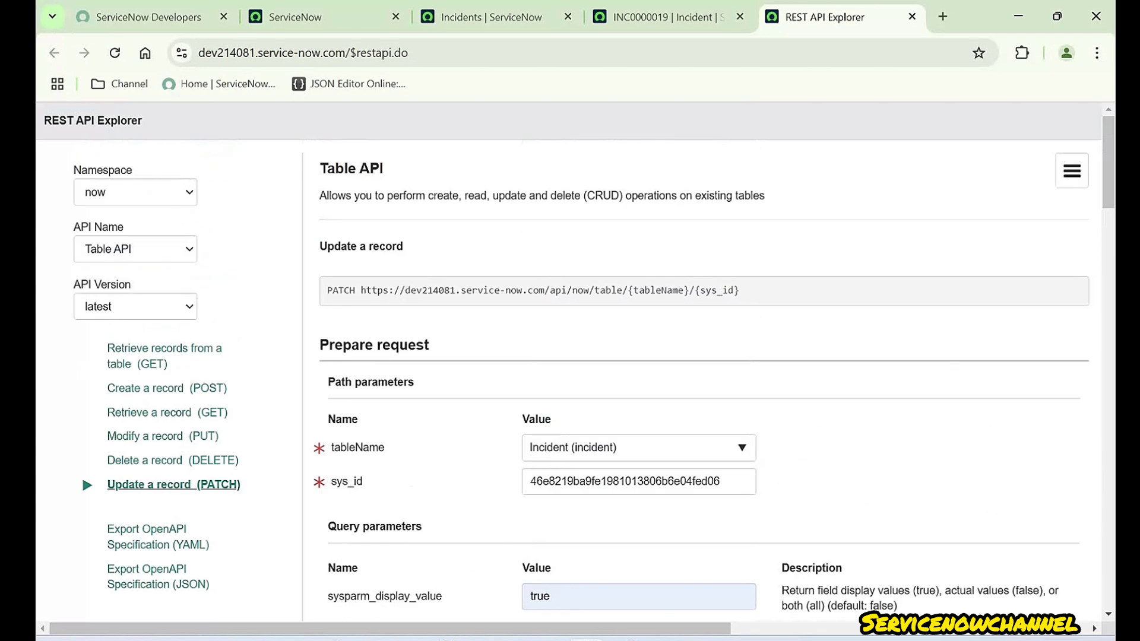
# - Close the INC0000019 form and filter the incident list to State New instead of In Progress
pyautogui.click(712, 17)
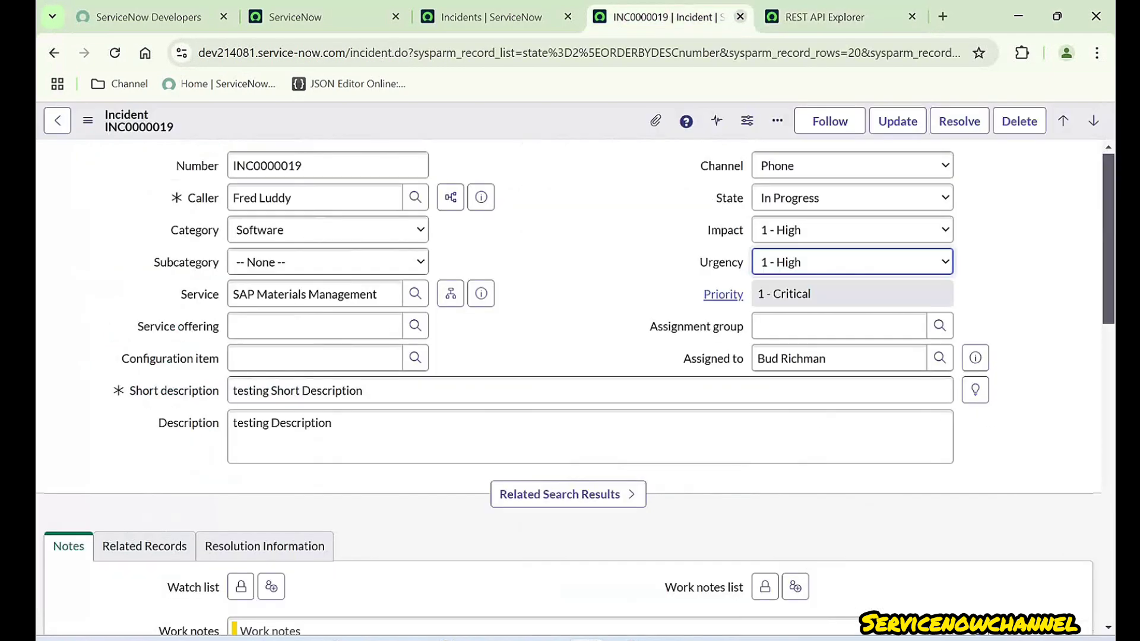
pyautogui.click(740, 17)
pyautogui.click(492, 17)
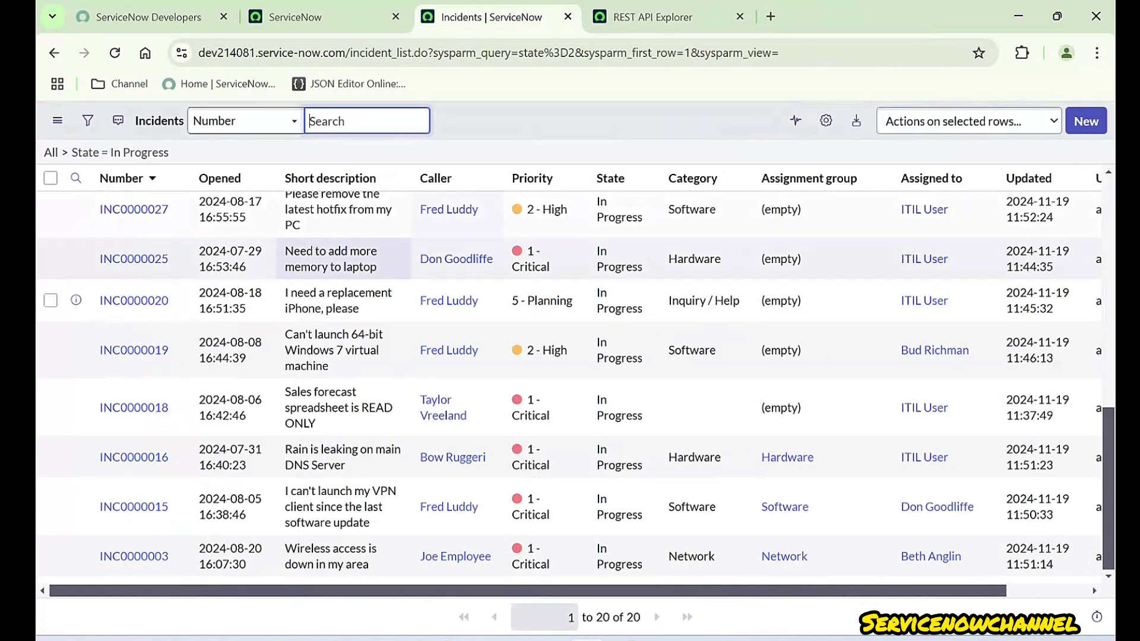
pyautogui.scroll(10, 232, 356)
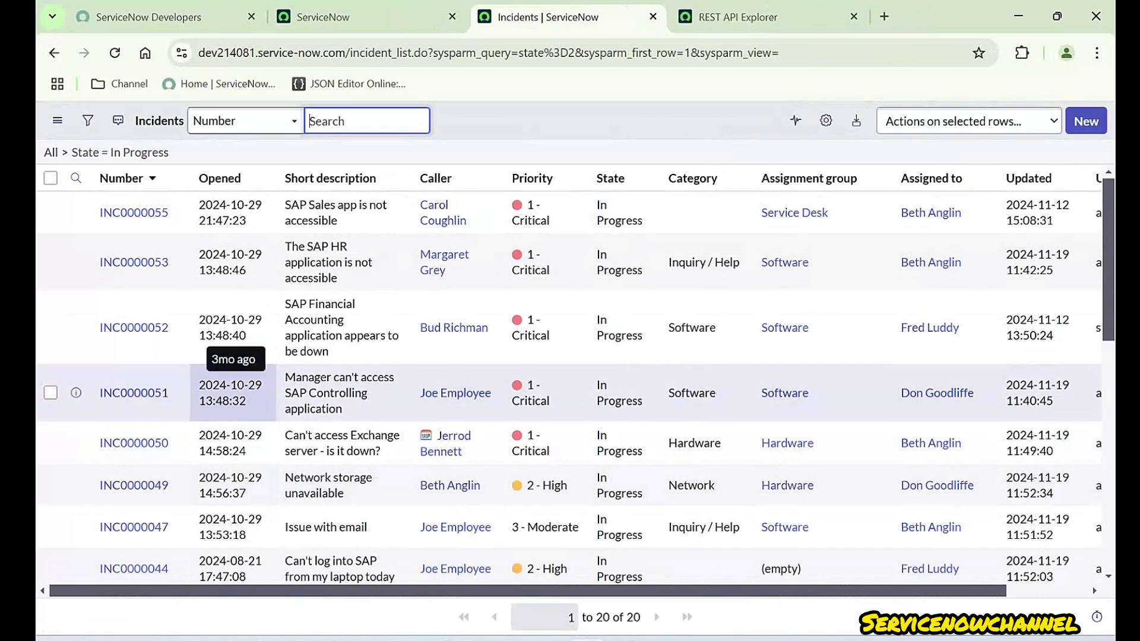
pyautogui.scroll(-10, 231, 356)
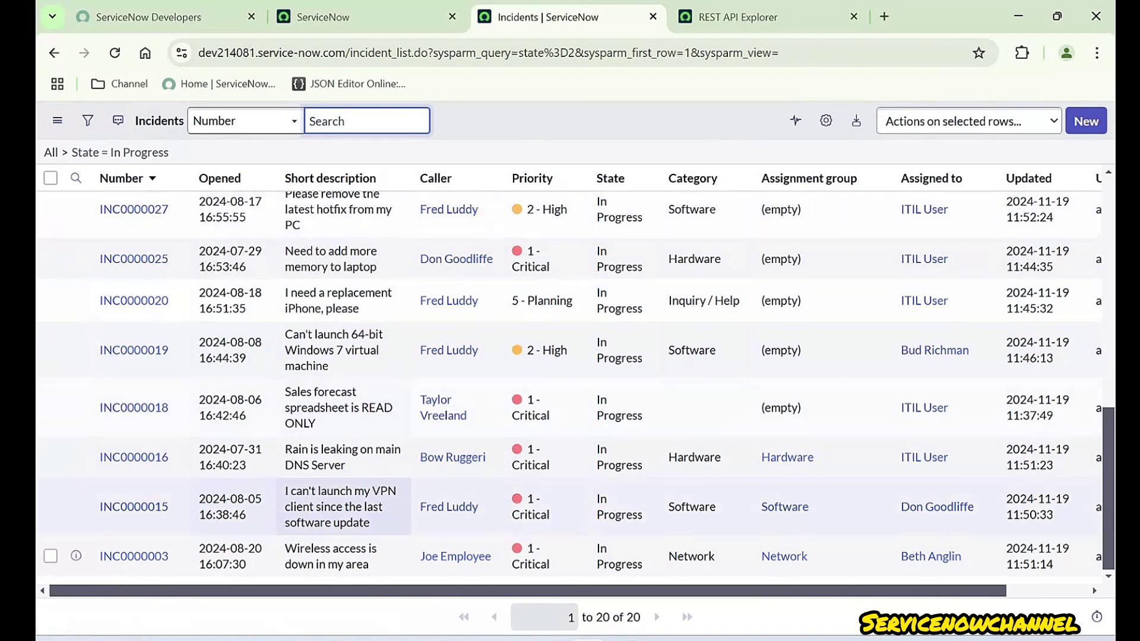
pyautogui.scroll(10, 452, 356)
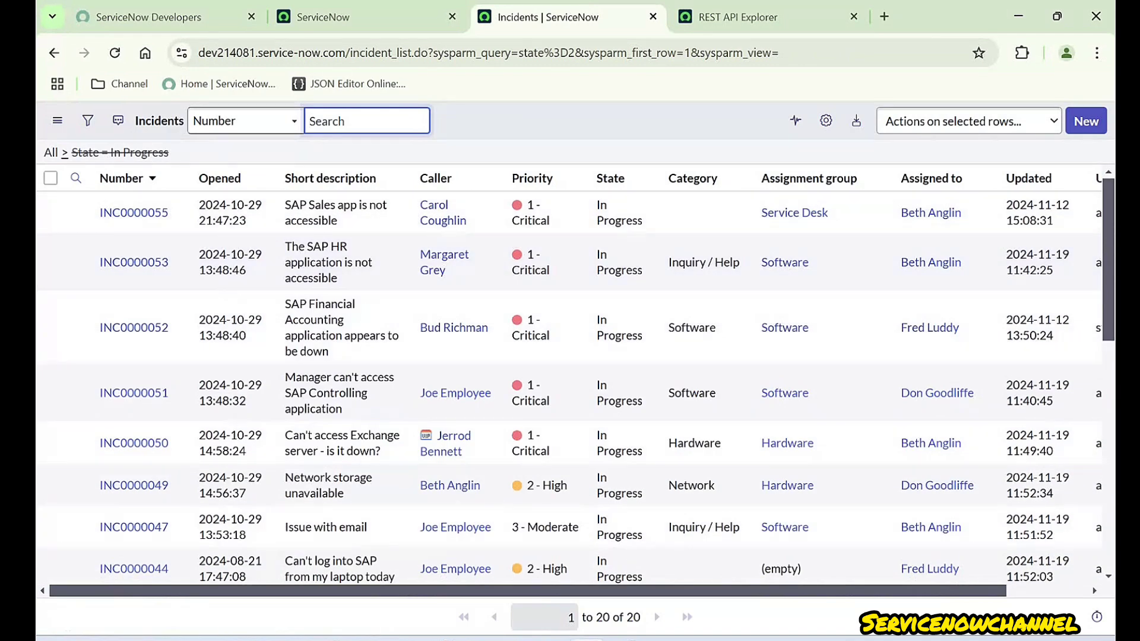
pyautogui.click(63, 152)
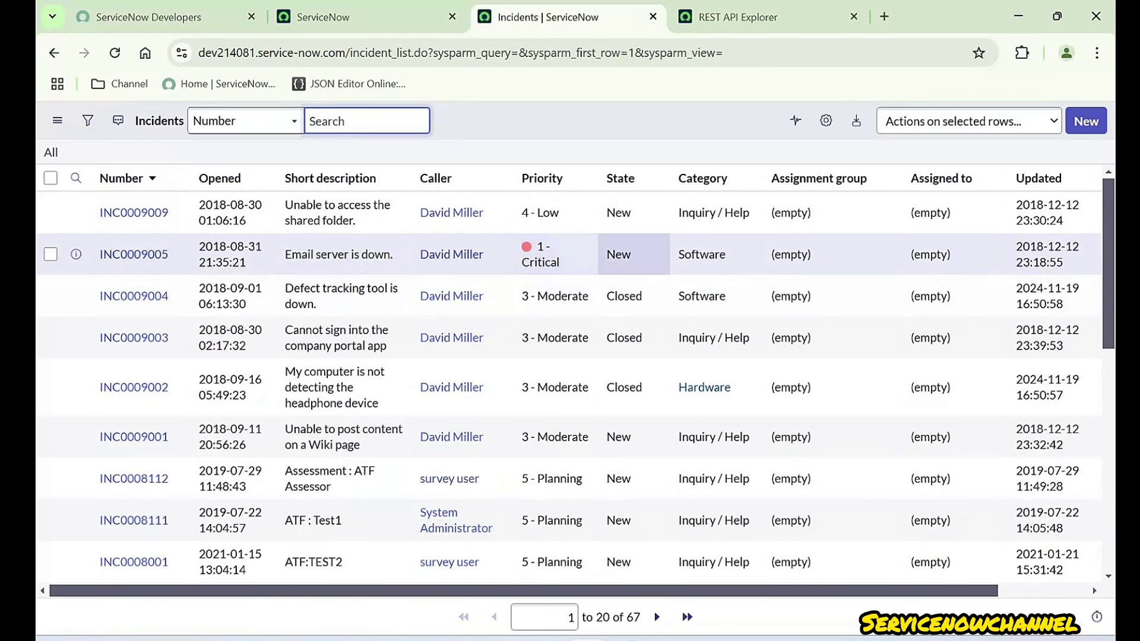
pyautogui.rightClick(620, 245)
pyautogui.click(653, 257)
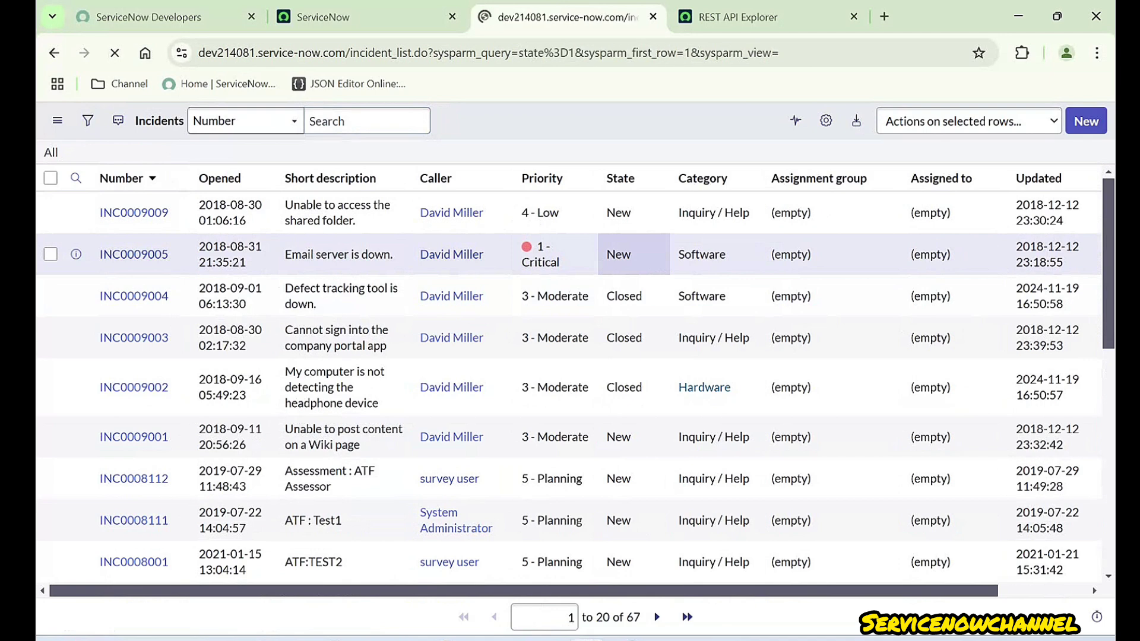
pyautogui.moveTo(641, 618); pyautogui.dragTo(594, 617)
pyautogui.scroll(-3, 133, 285)
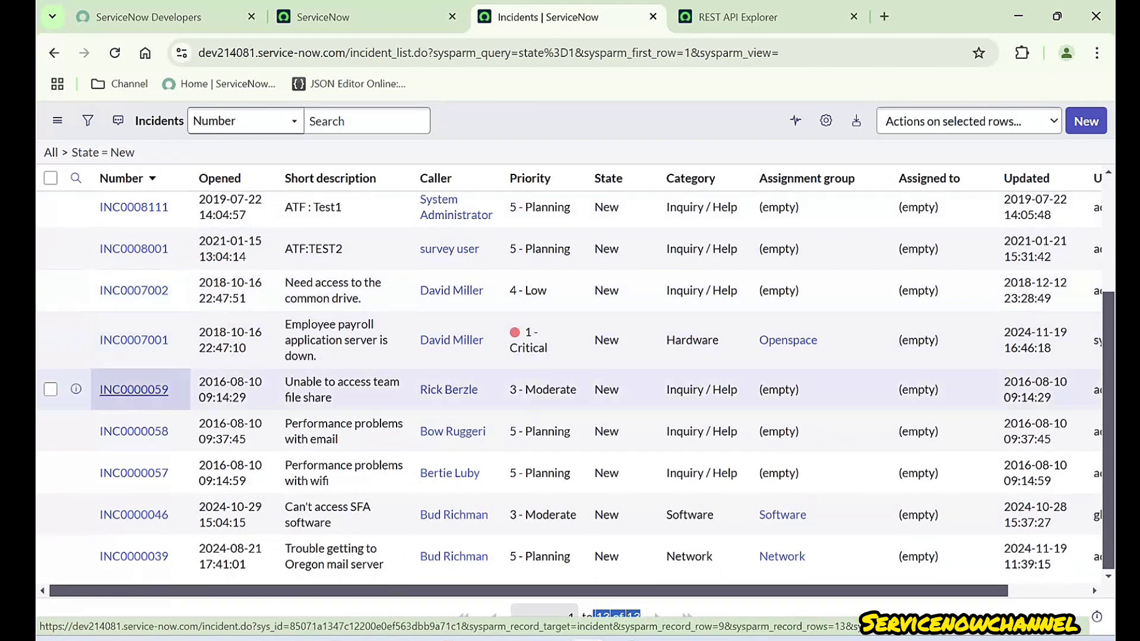
# - Open INC0000059, copy its sys_id, and reload the REST API Explorer
pyautogui.keyDown('ctrl'); pyautogui.click(134, 389); pyautogui.keyUp('ctrl')
pyautogui.click(664, 17)
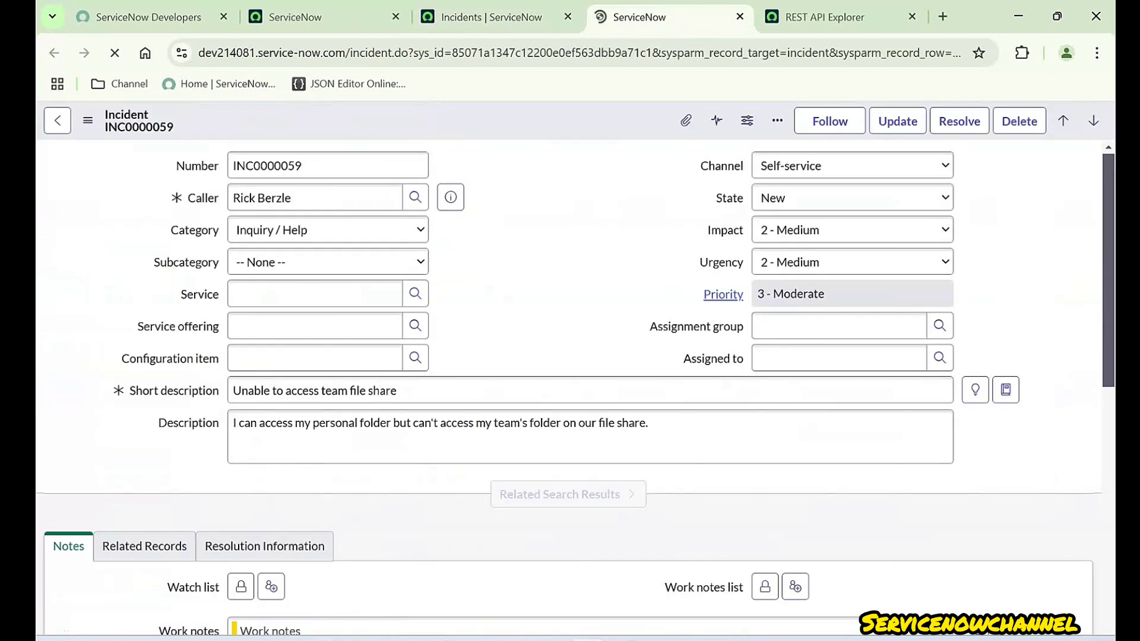
pyautogui.click(825, 16)
pyautogui.click(664, 16)
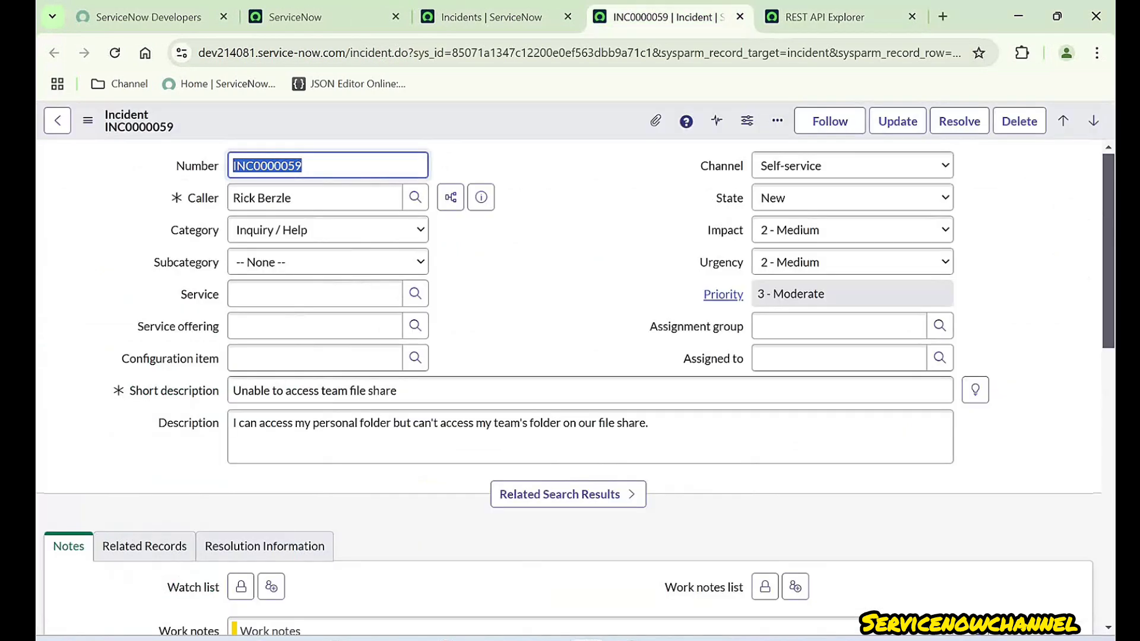
pyautogui.click(558, 249)
pyautogui.rightClick(526, 124)
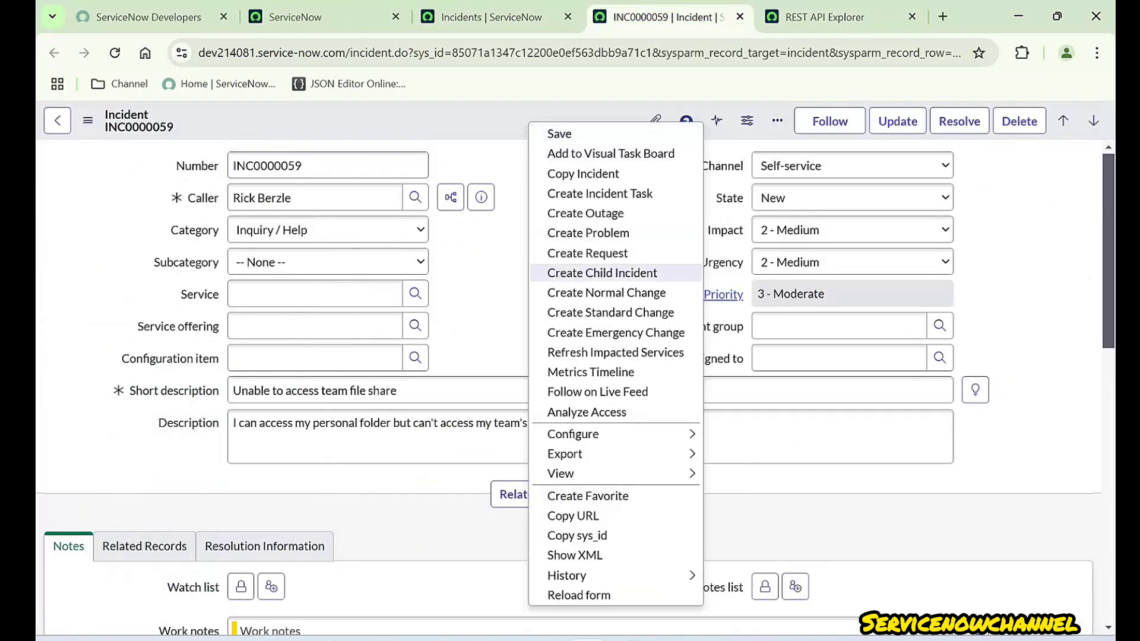
pyautogui.click(582, 535)
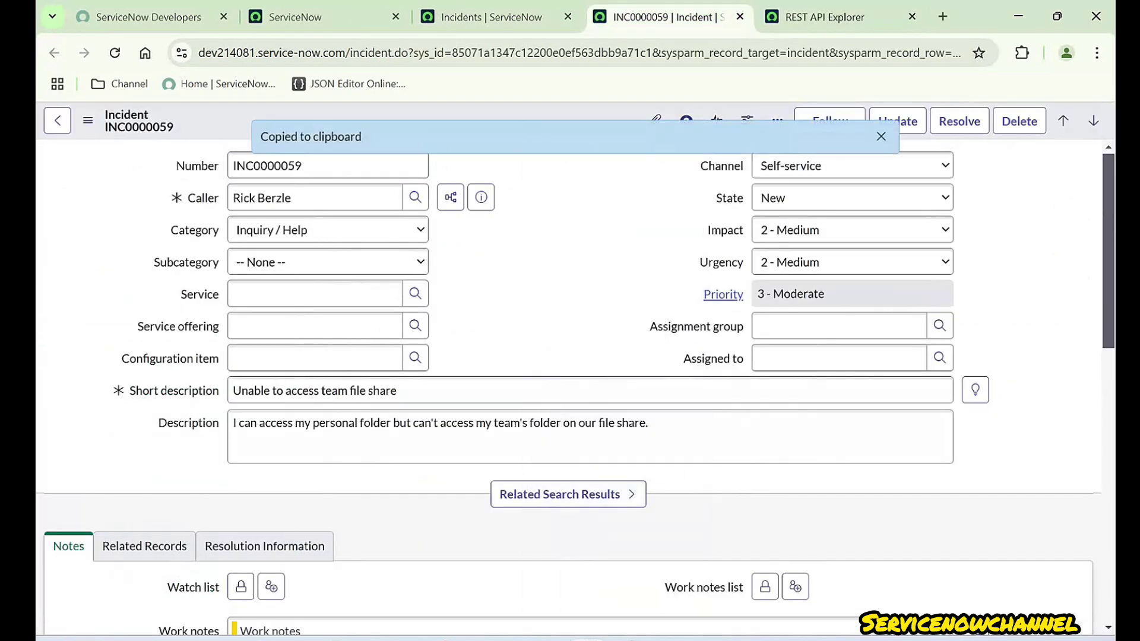
pyautogui.click(825, 17)
pyautogui.press('F5')
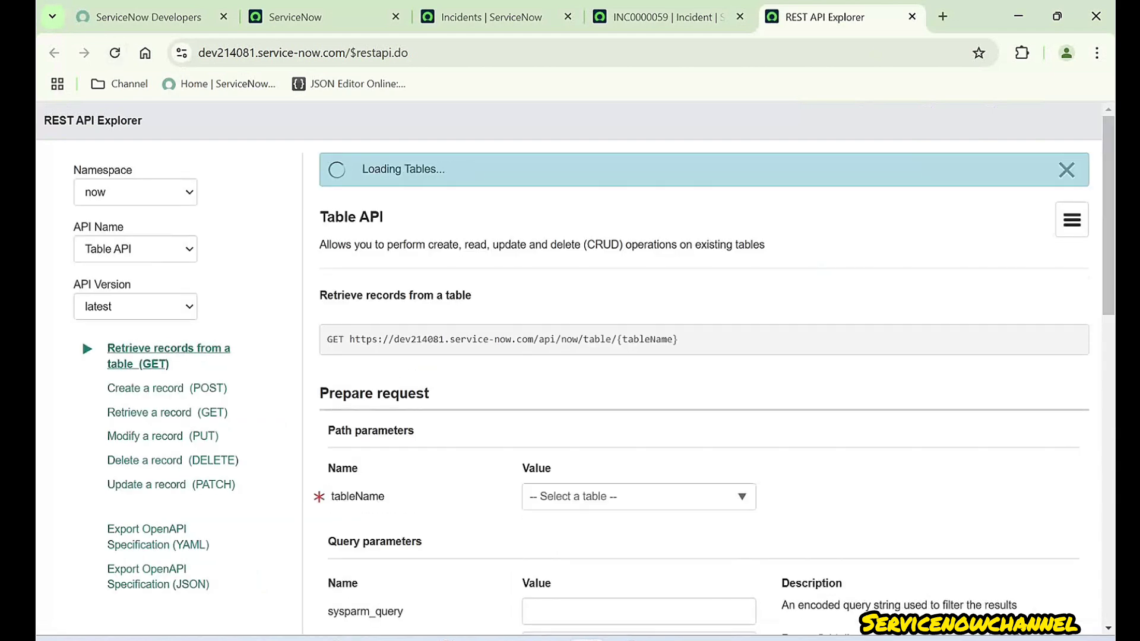
# - Switch to Update a record (PATCH) and choose the Incident table for tableName
pyautogui.scroll(-2, 81, 337)
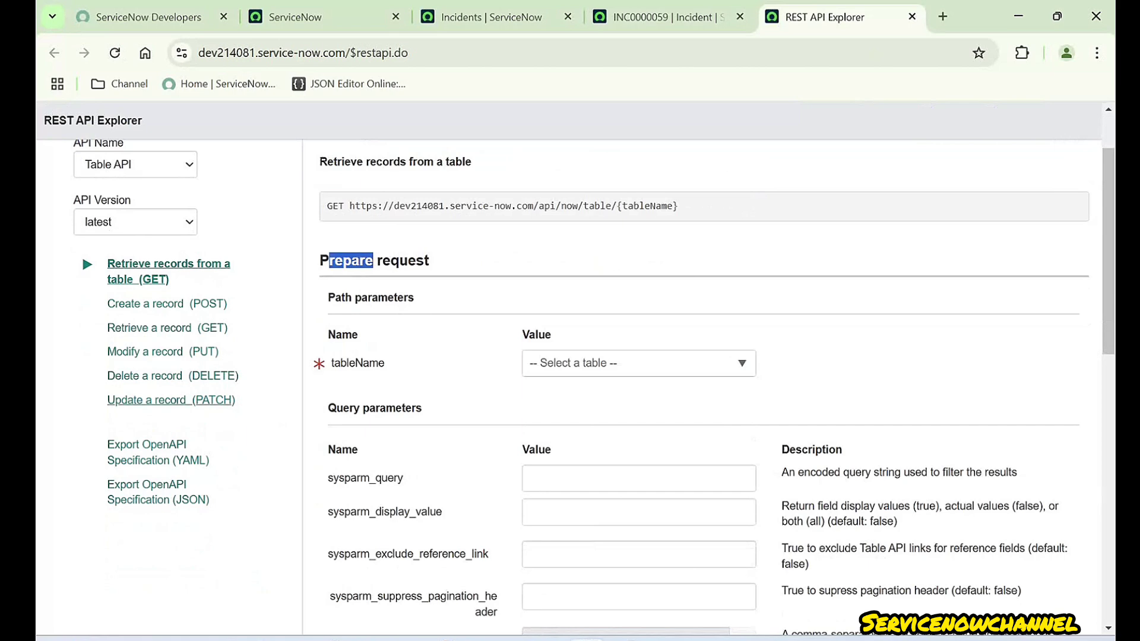
pyautogui.click(174, 400)
pyautogui.click(373, 261)
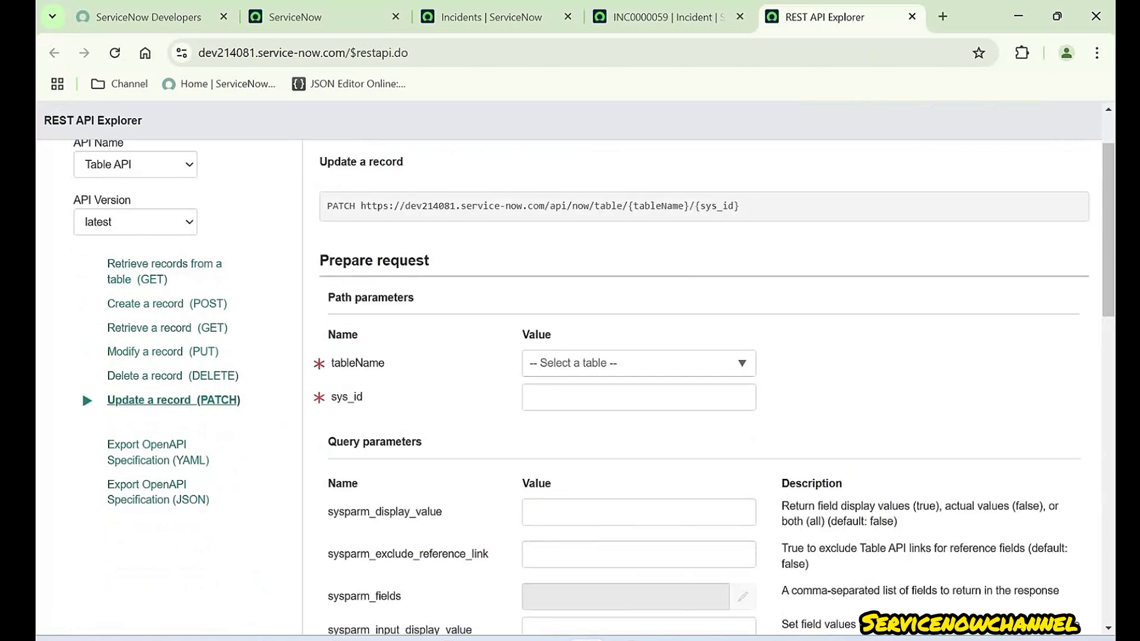
pyautogui.click(638, 363)
pyautogui.write('incident')
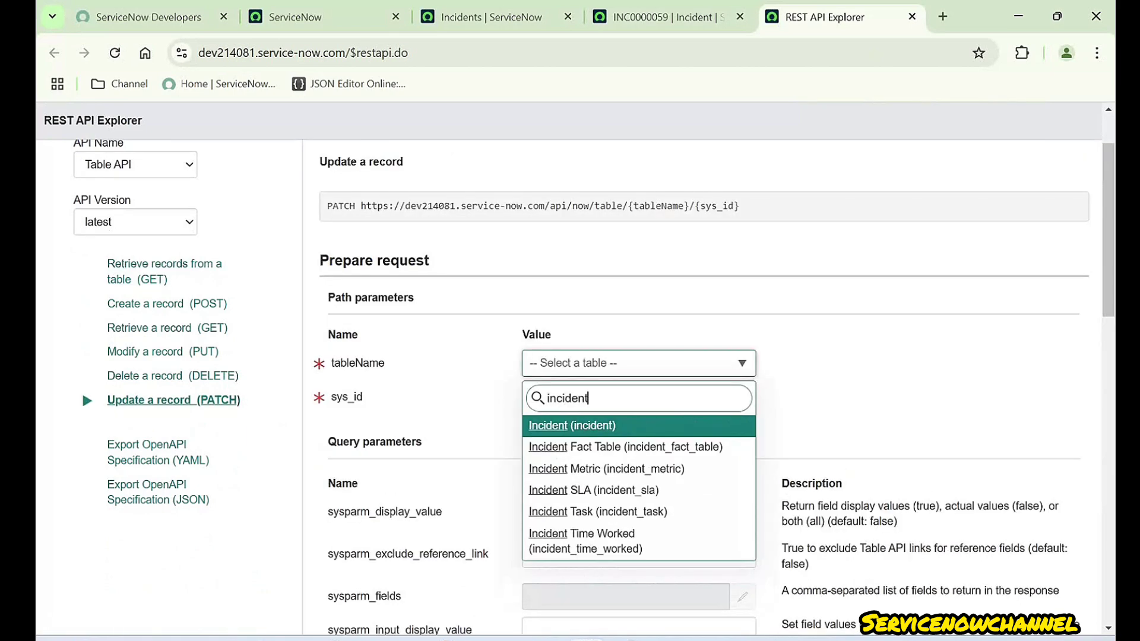
pyautogui.press('Return')
# - Paste INC0000059's sys_id 85071a1347c12200e0ef563dbb9a71c1 and scroll down to Send
pyautogui.click(639, 397)
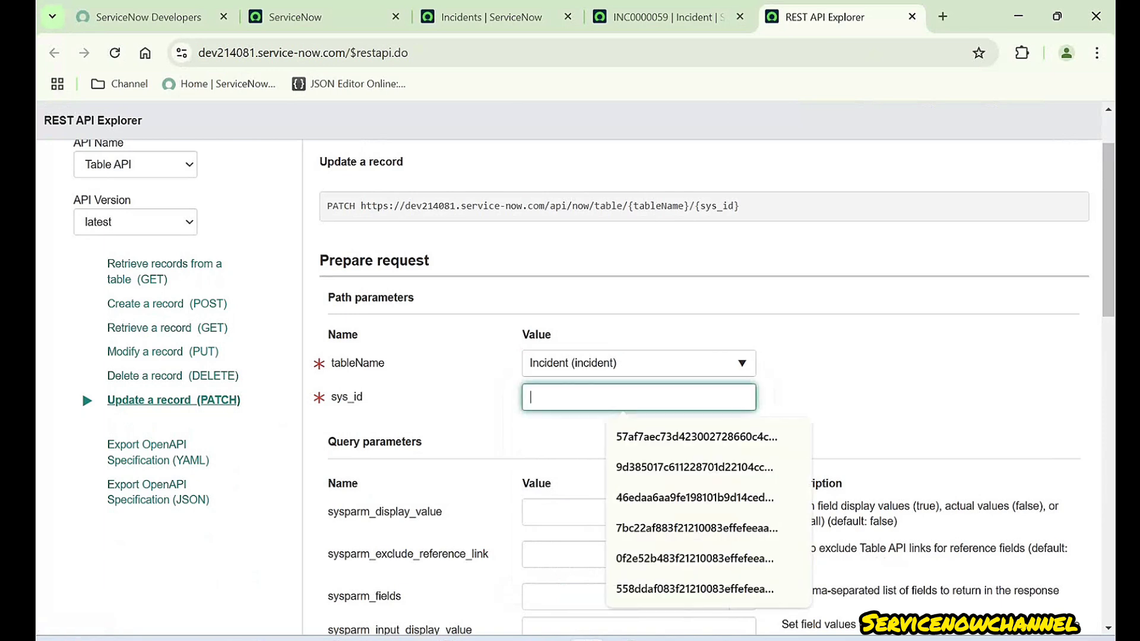
pyautogui.hotkey('ctrl', 'v')
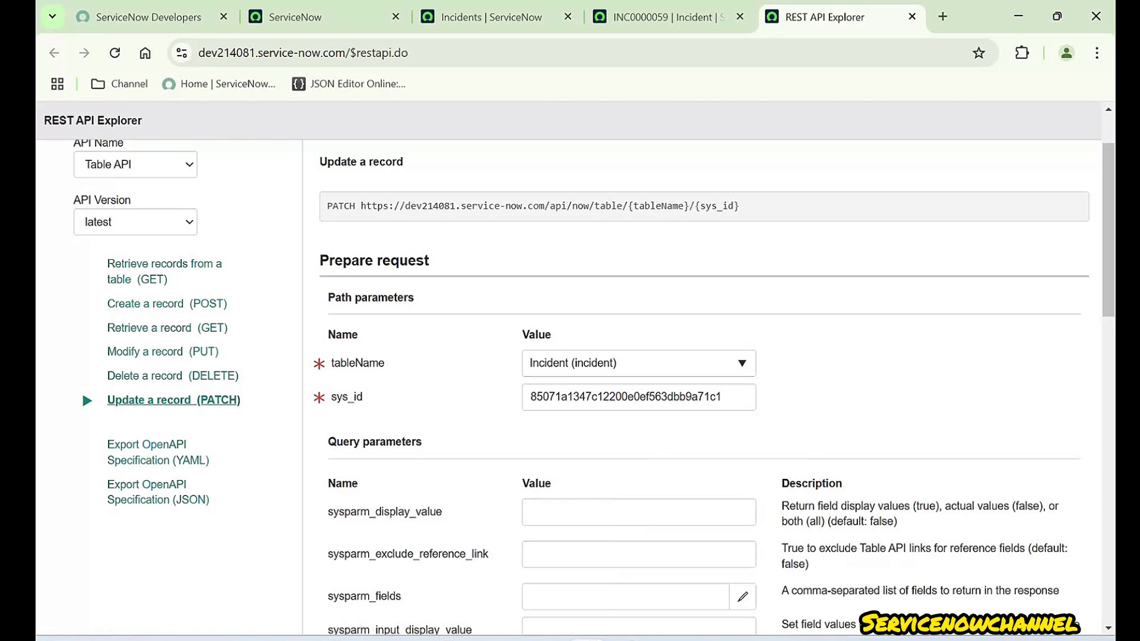
pyautogui.click(729, 397)
pyautogui.click(842, 397)
pyautogui.scroll(-4, 705, 386)
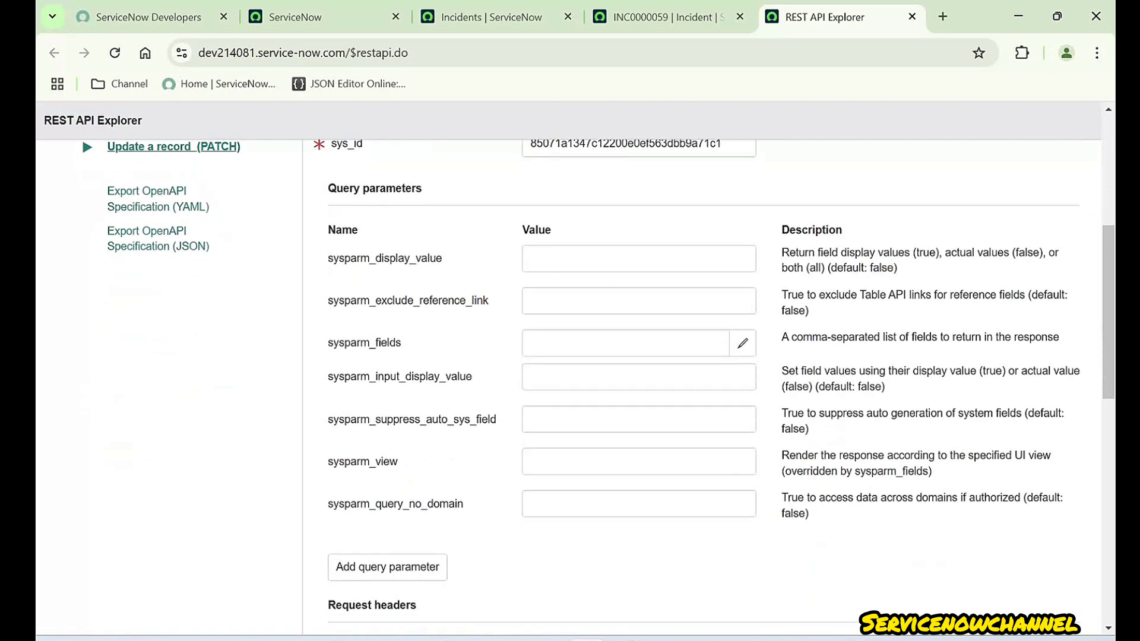
pyautogui.scroll(-6, 704, 386)
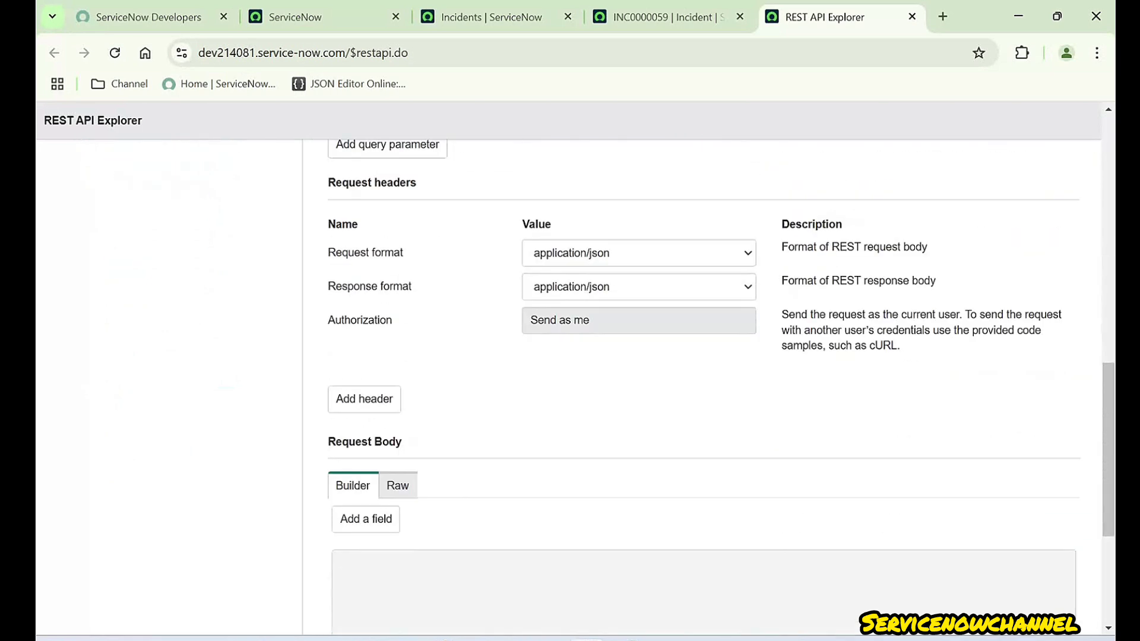
pyautogui.scroll(6, 705, 386)
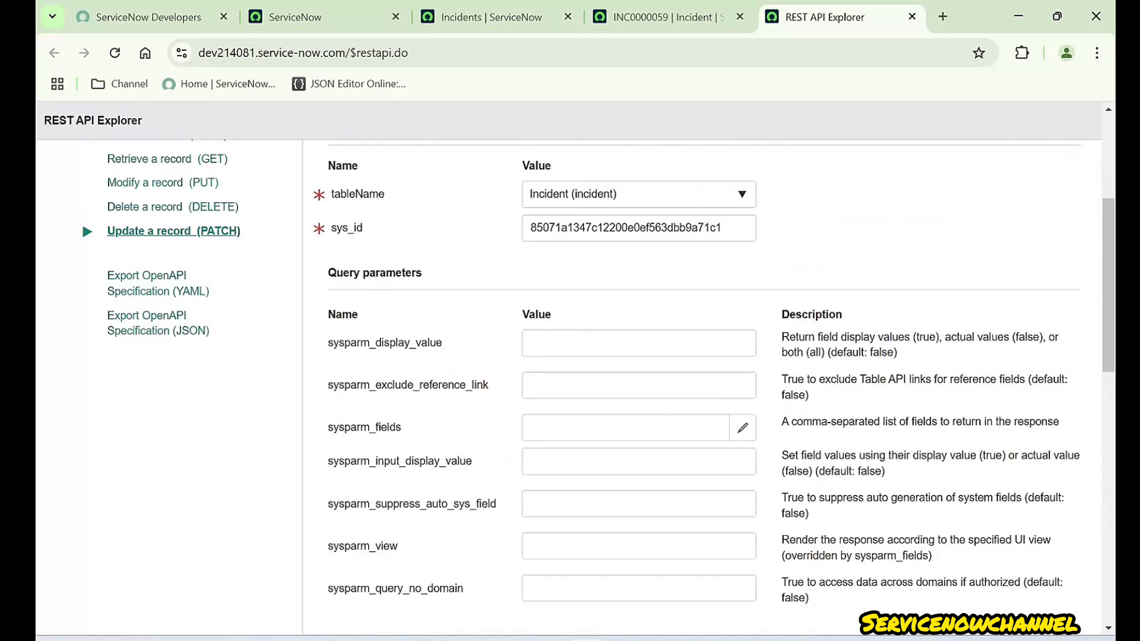
pyautogui.scroll(-6, 705, 386)
pyautogui.scroll(-4, 704, 386)
# - Send the PATCH request and confirm the data-modifying call
pyautogui.click(349, 515)
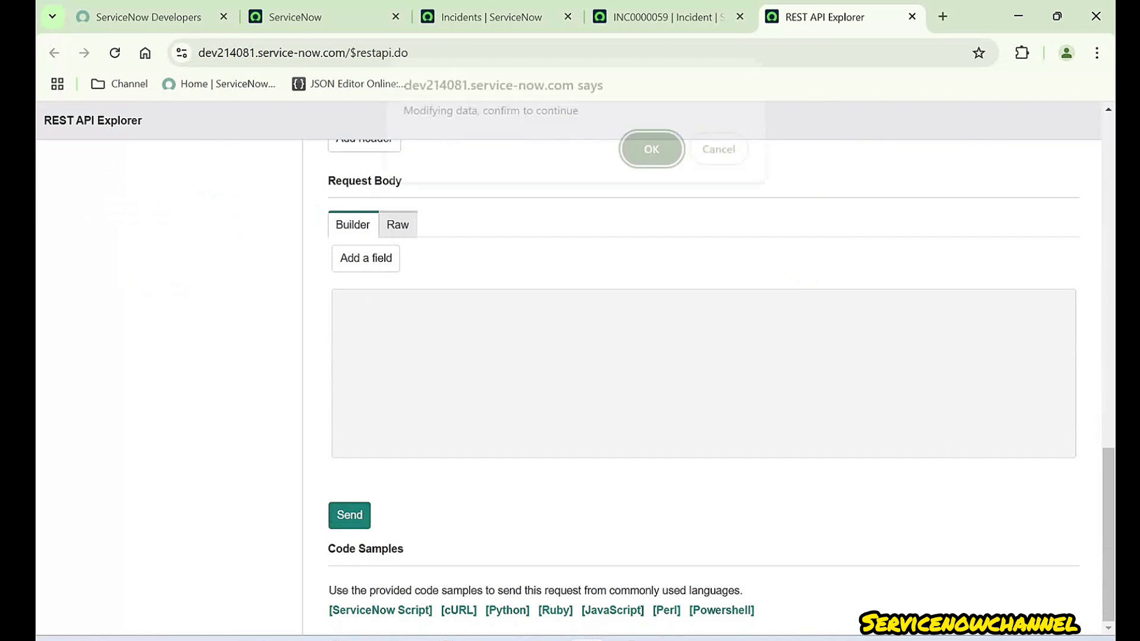
pyautogui.press('Return')
pyautogui.scroll(-6, 704, 386)
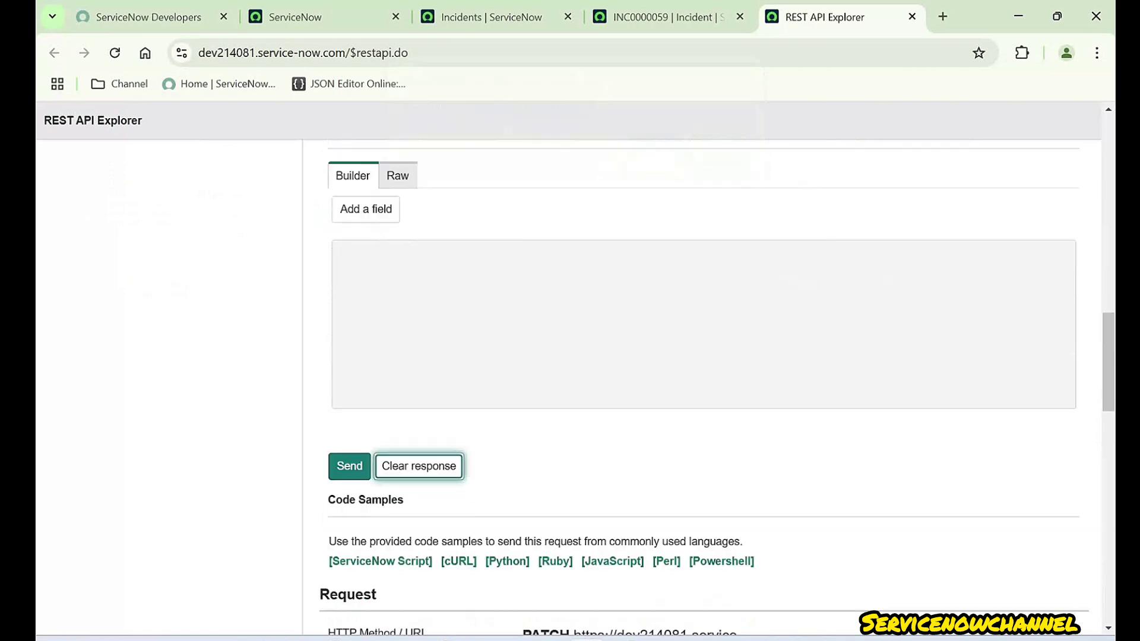
pyautogui.scroll(-2, 705, 386)
pyautogui.scroll(3, 704, 386)
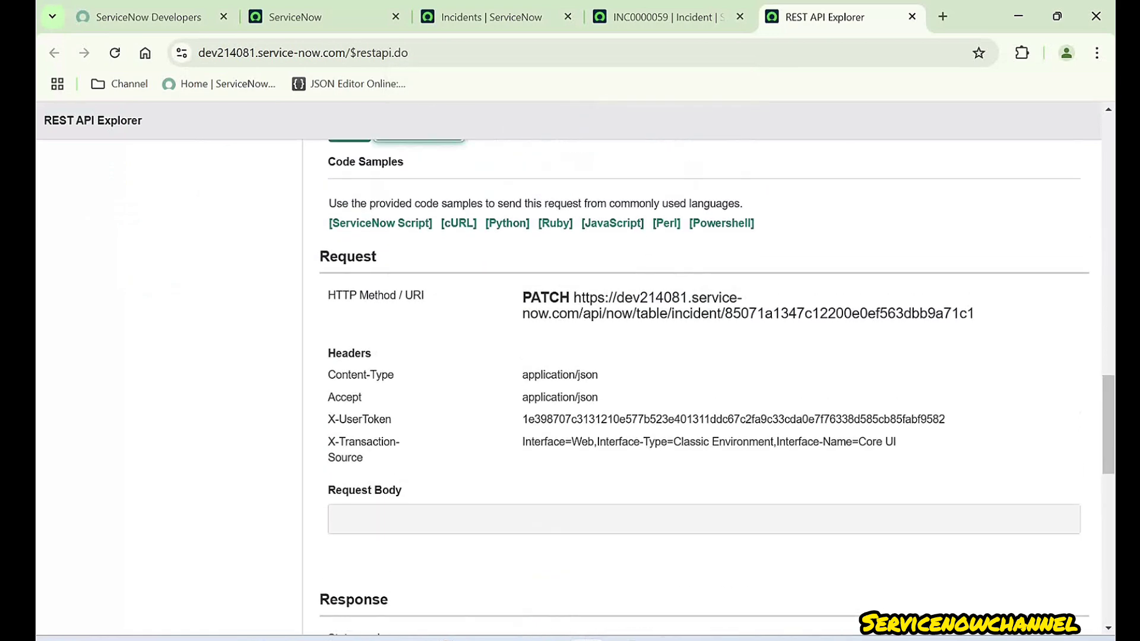
# - Examine the sent request URI against the endpoint template's table, tableName and sys_id parts
pyautogui.moveTo(574, 298); pyautogui.dragTo(656, 298)
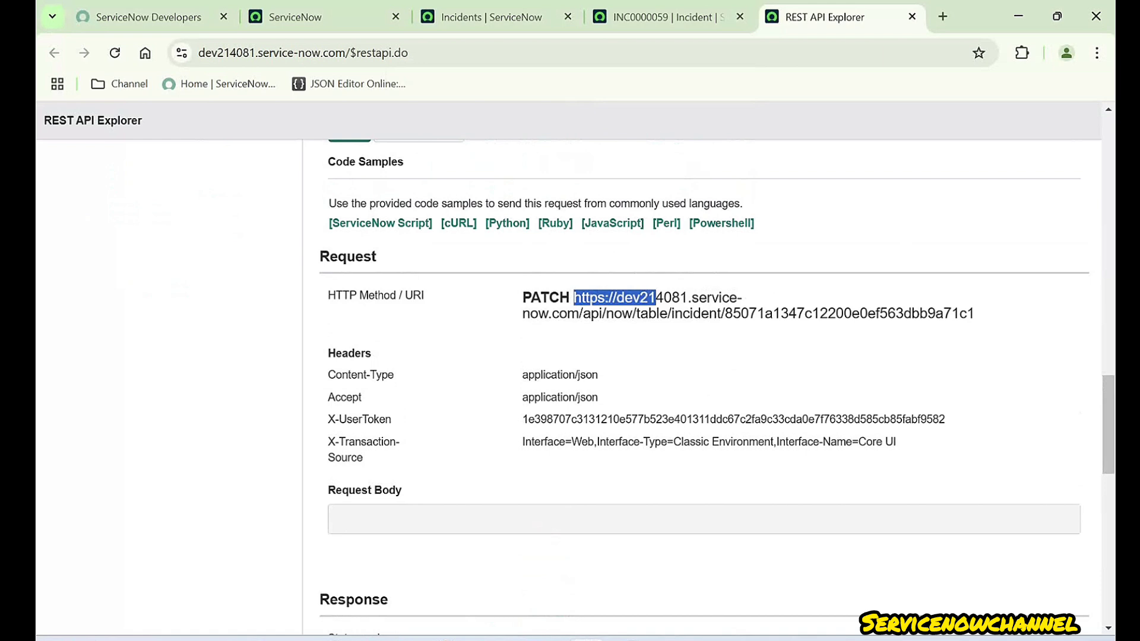
pyautogui.click(656, 298)
pyautogui.doubleClick(652, 314)
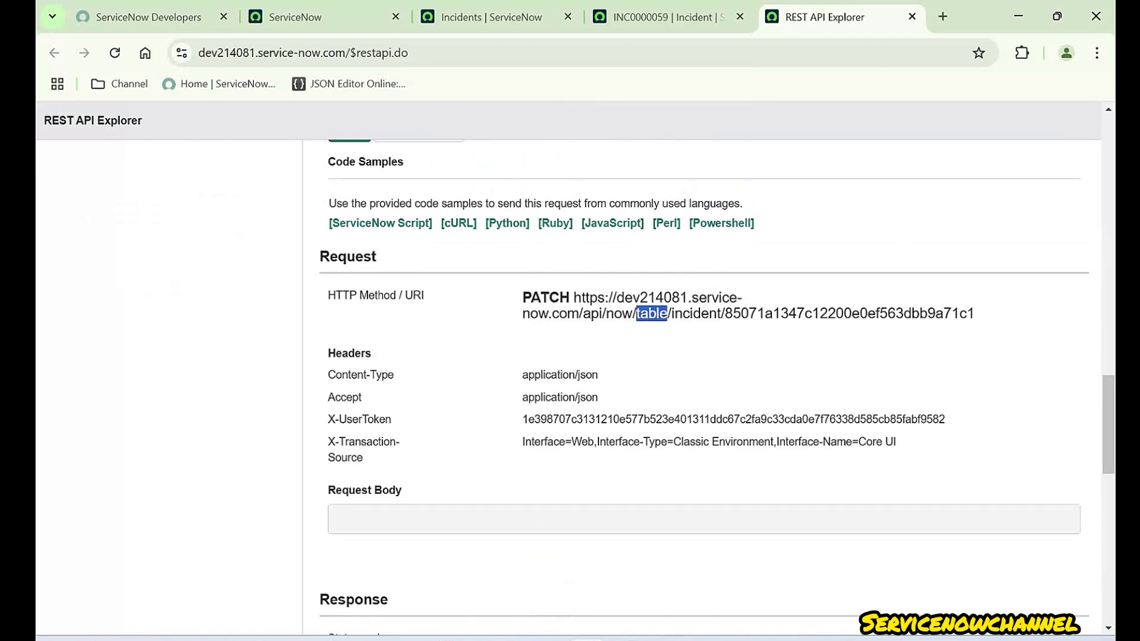
pyautogui.moveTo(573, 298); pyautogui.dragTo(974, 314)
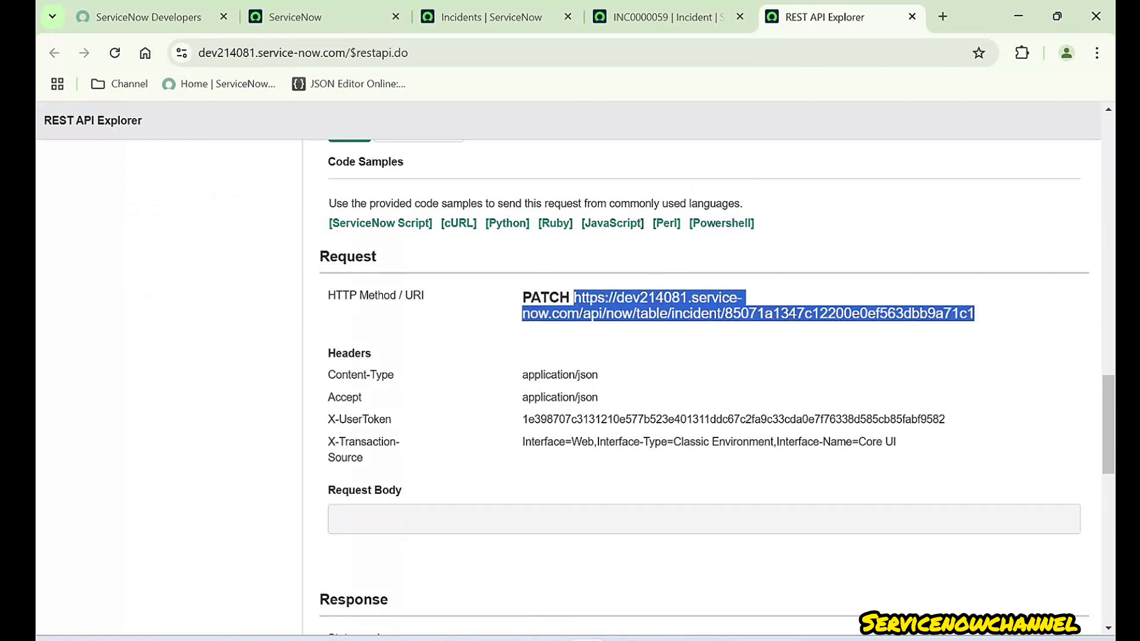
pyautogui.scroll(20, 704, 385)
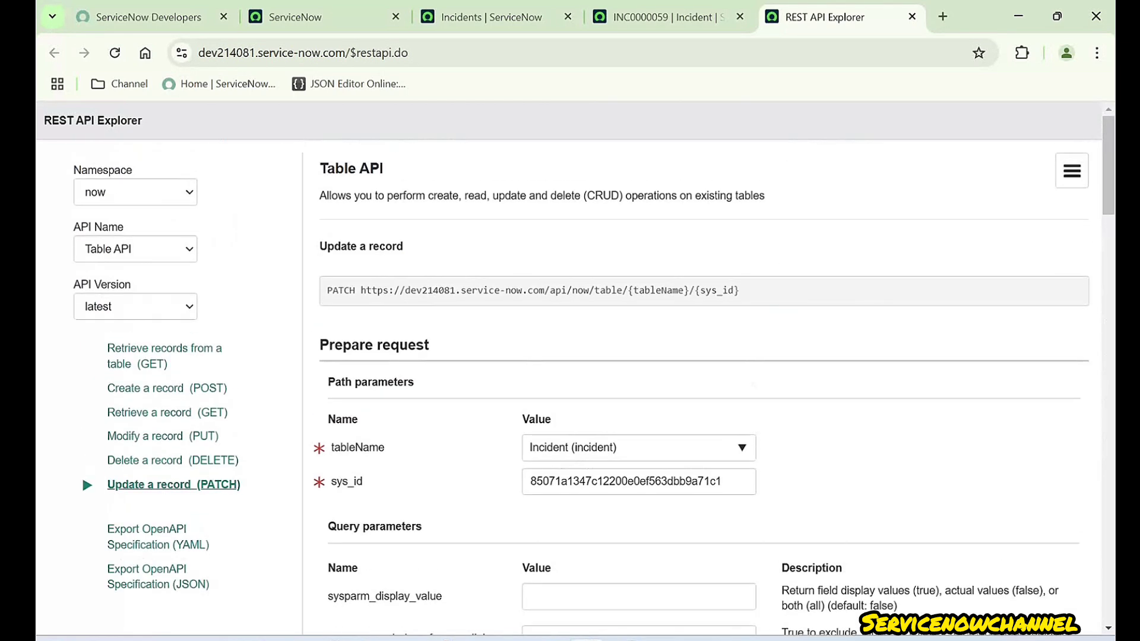
pyautogui.doubleClick(609, 290)
pyautogui.moveTo(628, 290); pyautogui.dragTo(360, 291)
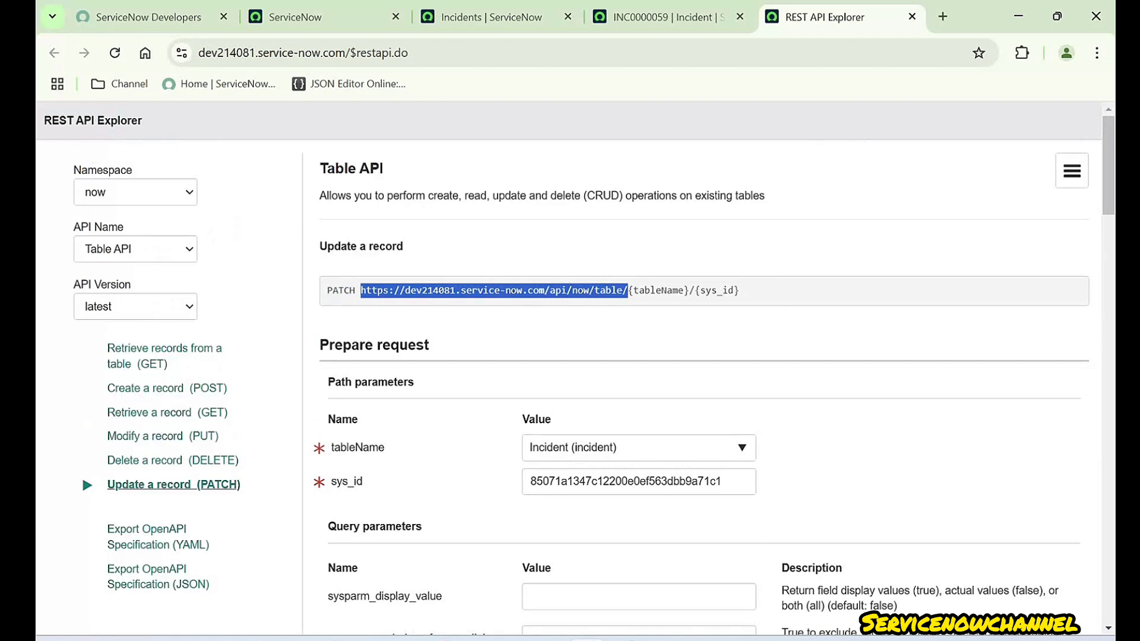
pyautogui.doubleClick(657, 291)
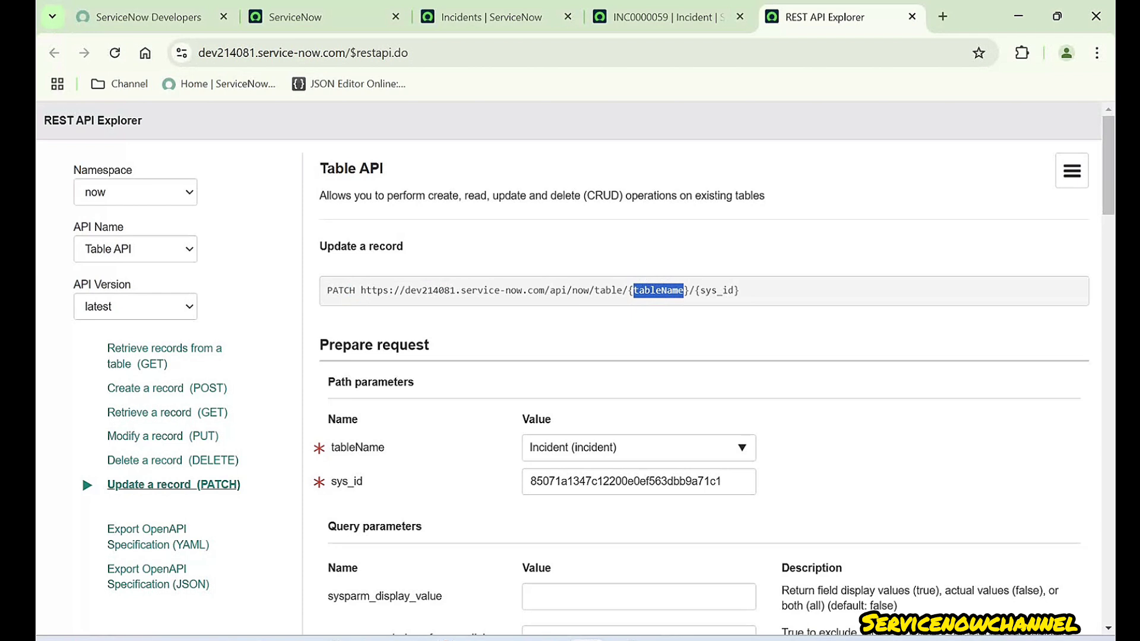
pyautogui.doubleClick(717, 290)
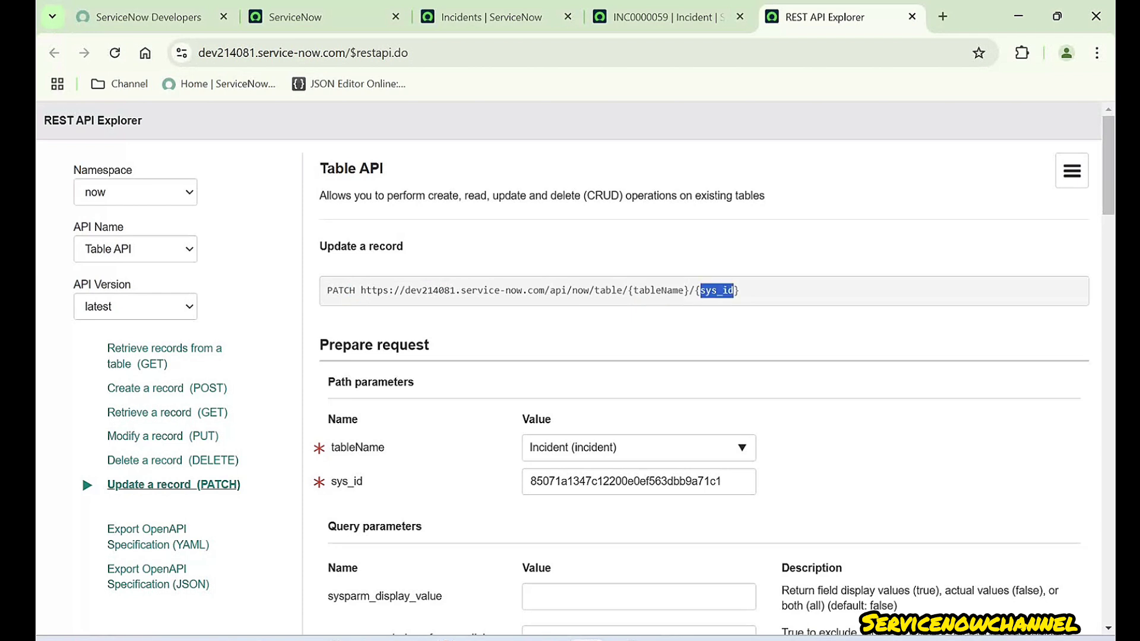
pyautogui.tripleClick(716, 291)
pyautogui.tripleClick(716, 291)
# - Select the full sent incident request URL for copying
pyautogui.scroll(-10, 81, 475)
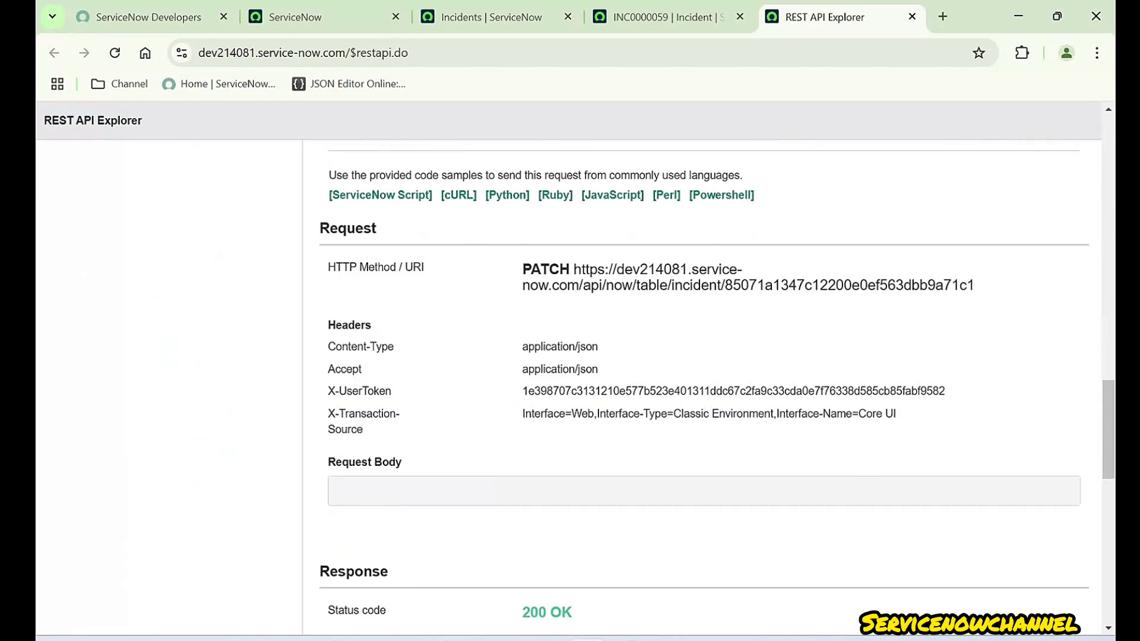
pyautogui.moveTo(574, 269); pyautogui.dragTo(974, 286)
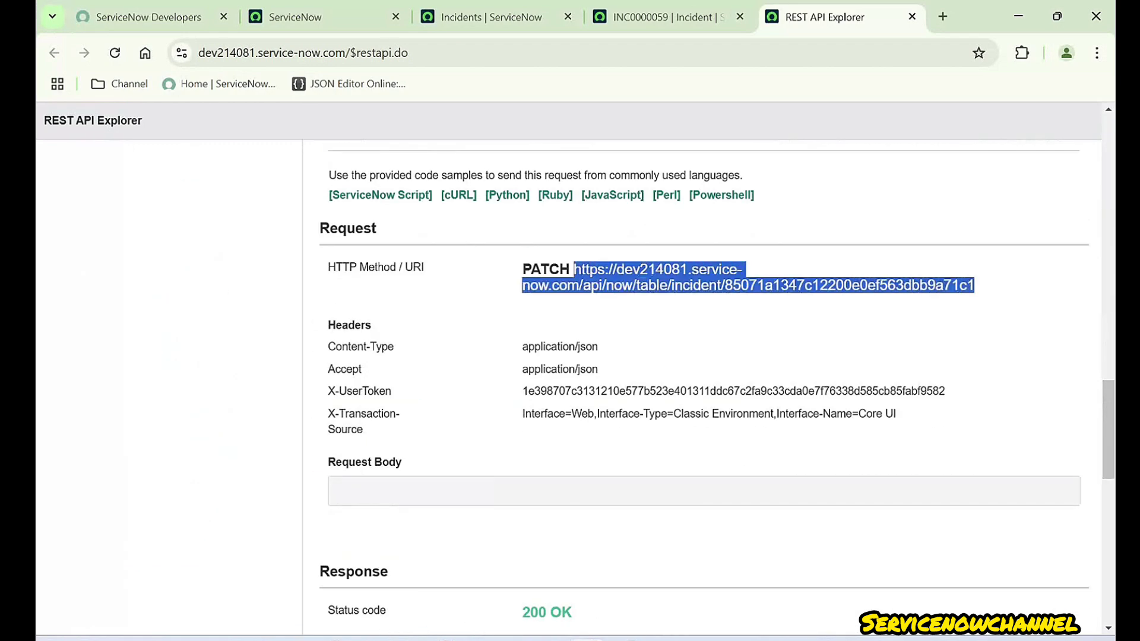
pyautogui.scroll(15, 81, 475)
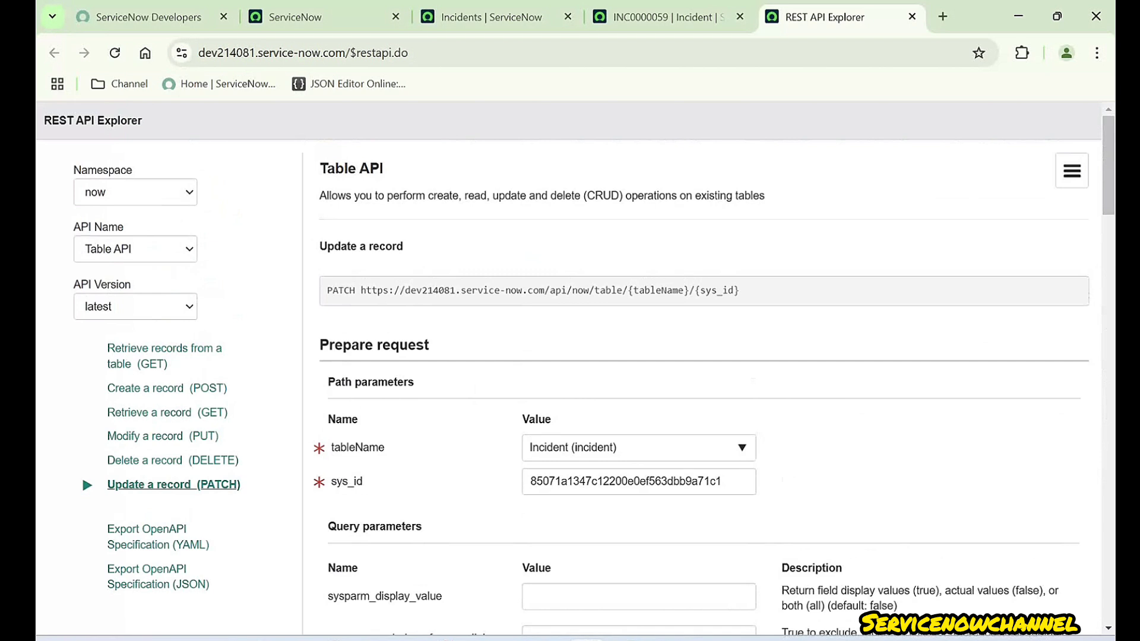
pyautogui.tripleClick(533, 290)
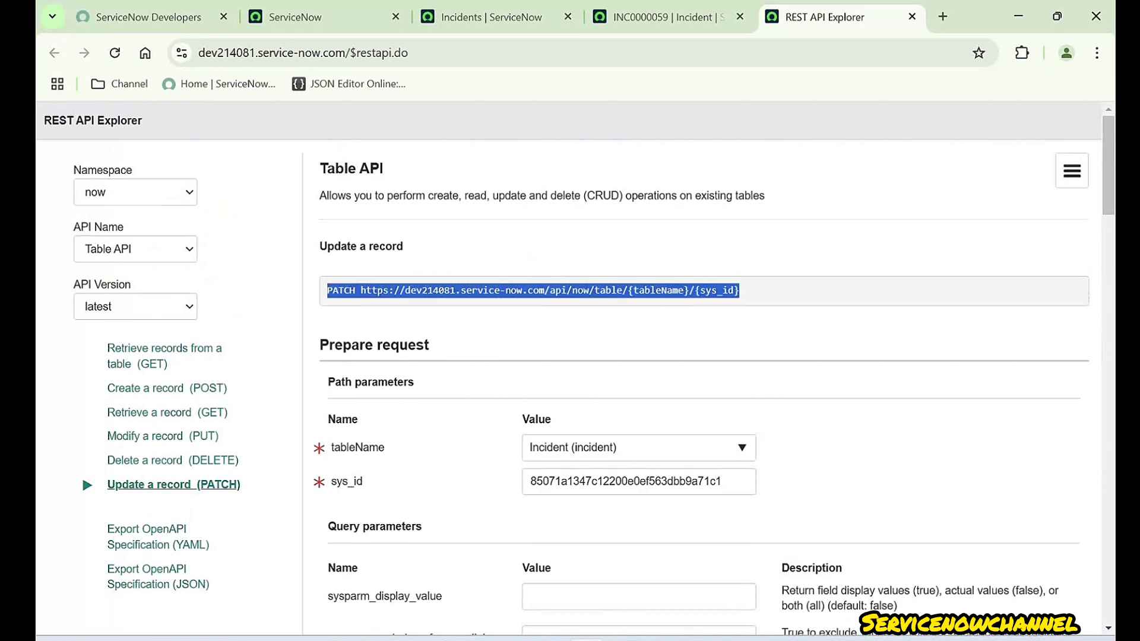
pyautogui.click(658, 290)
pyautogui.doubleClick(658, 290)
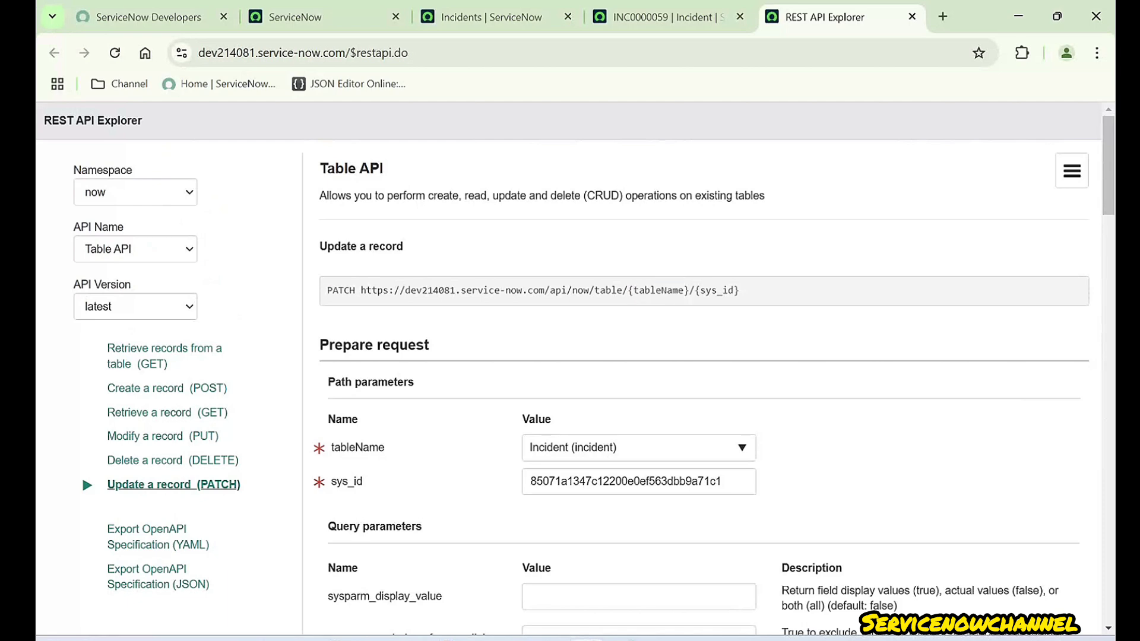
pyautogui.doubleClick(717, 290)
pyautogui.scroll(-20, 721, 387)
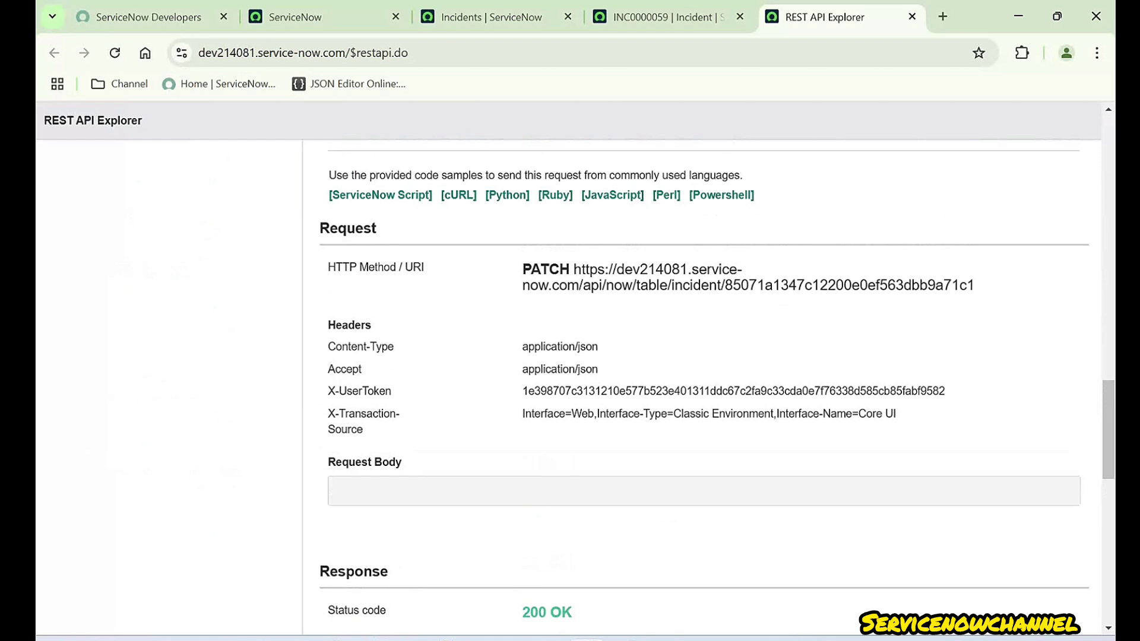
pyautogui.moveTo(573, 269); pyautogui.dragTo(974, 285)
pyautogui.hotkey('ctrl', 'c')
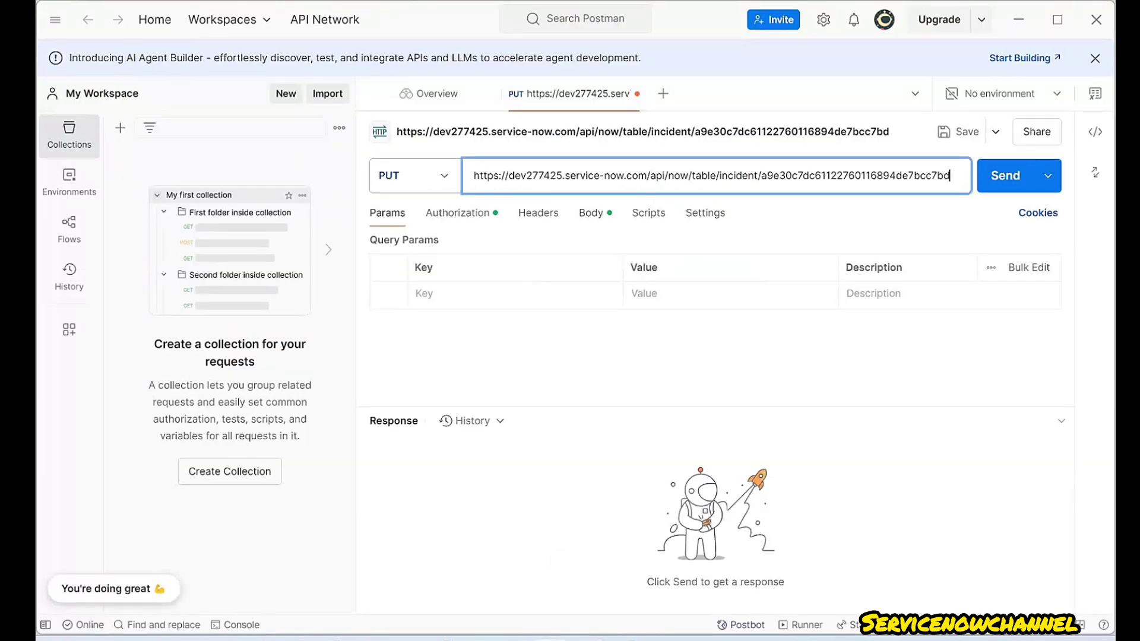
# - Discard the old unsaved PUT request and start a new PATCH request
pyautogui.click(637, 93)
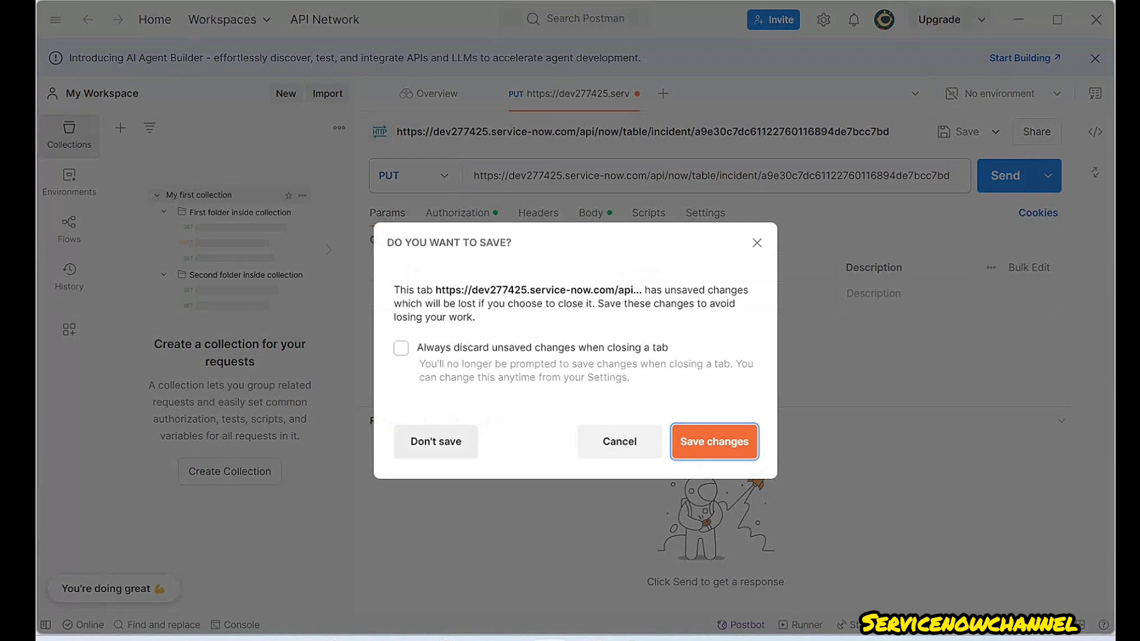
pyautogui.click(435, 441)
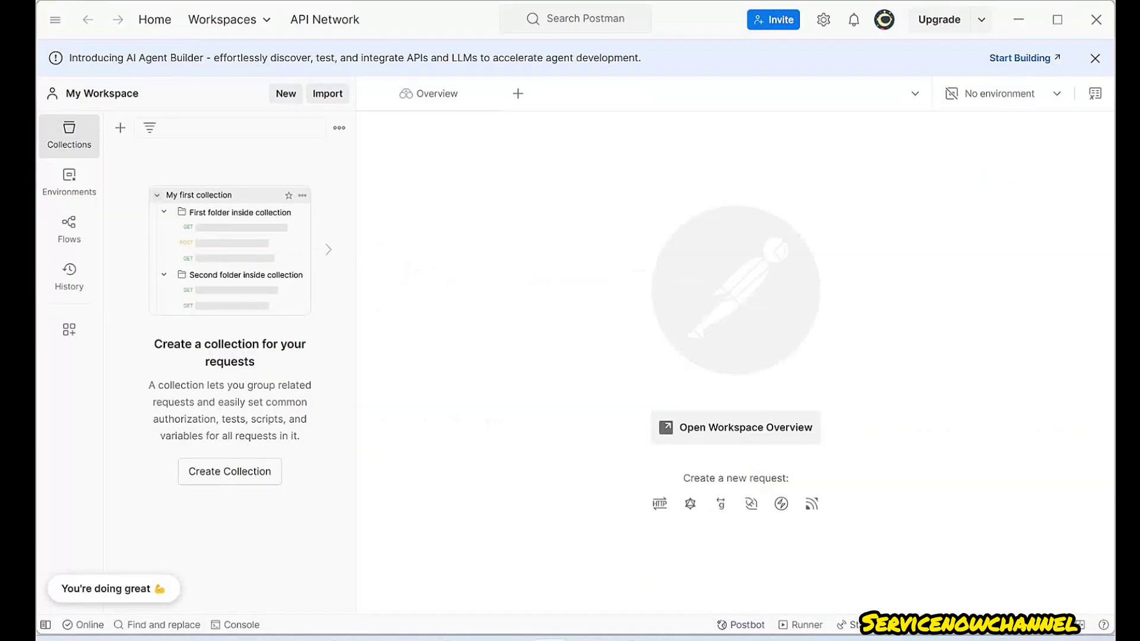
pyautogui.click(517, 94)
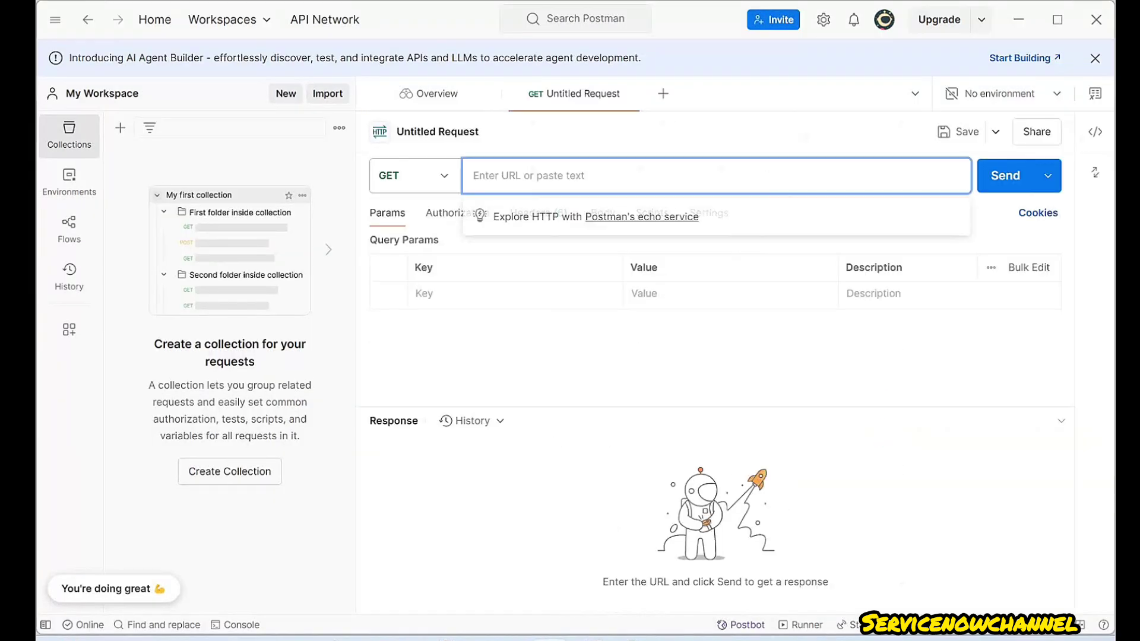
pyautogui.click(428, 176)
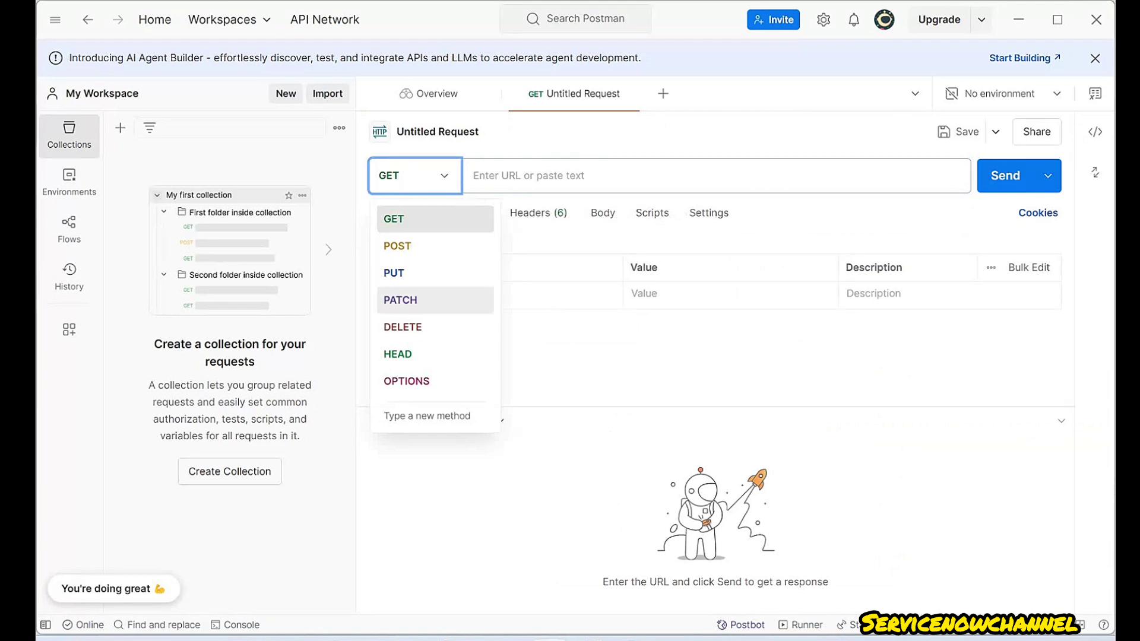
pyautogui.click(410, 300)
# - Paste the ServiceNow incident URL and send it, getting 401 Unauthorized
pyautogui.click(594, 175)
pyautogui.hotkey('ctrl', 'v')
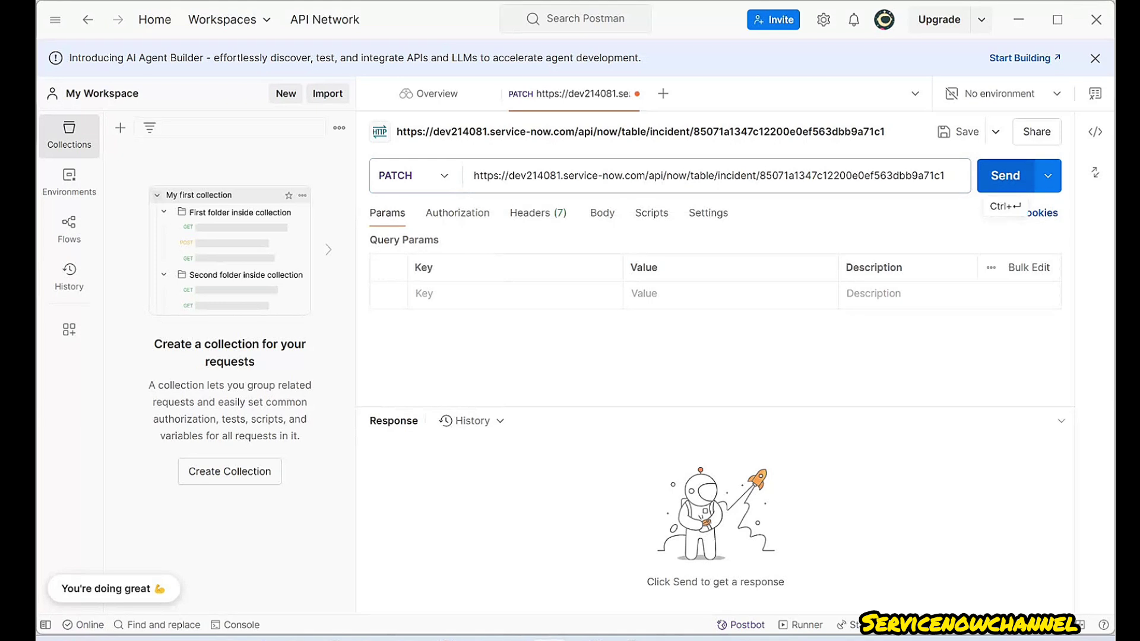
pyautogui.click(1005, 176)
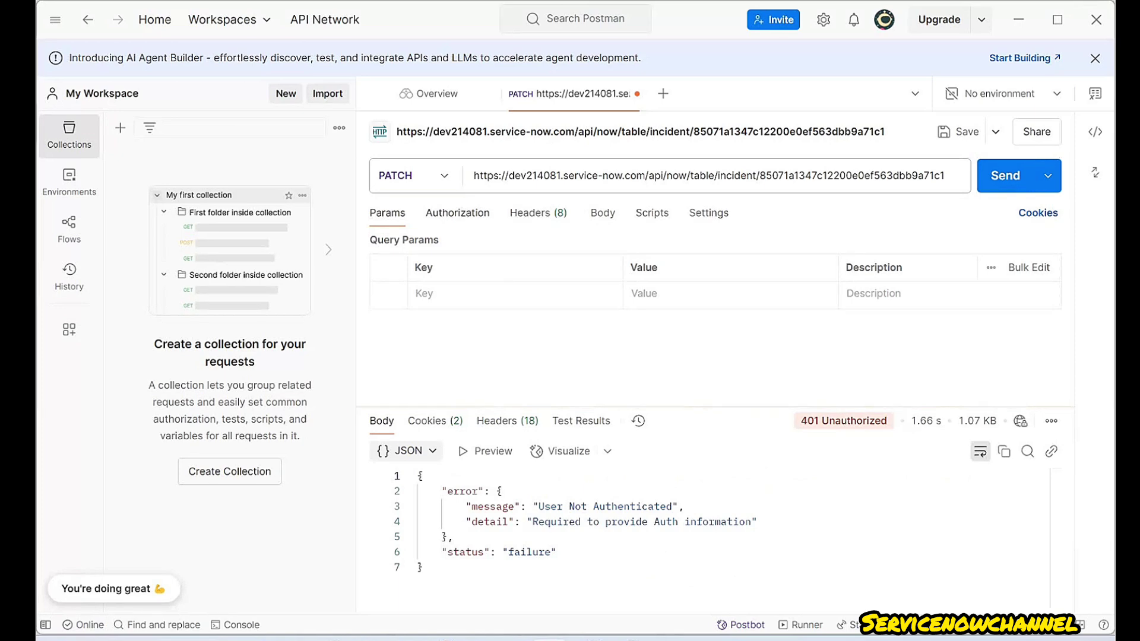
pyautogui.click(457, 213)
# - Switch authorization to Basic Auth, paste the updated password, and resend the PATCH
pyautogui.click(452, 266)
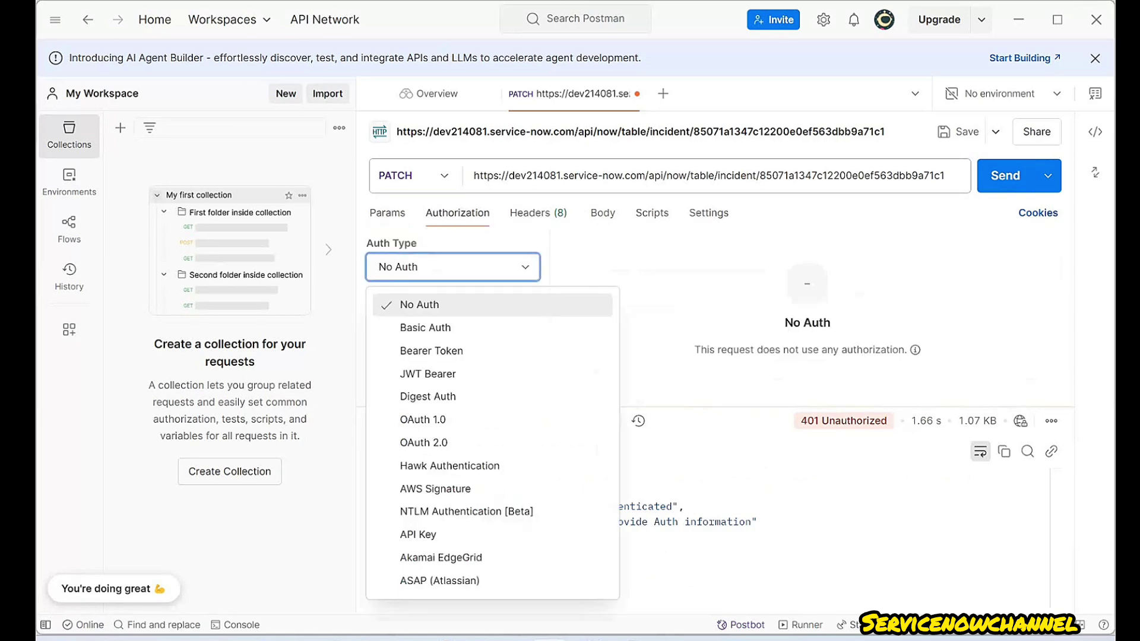
pyautogui.click(425, 327)
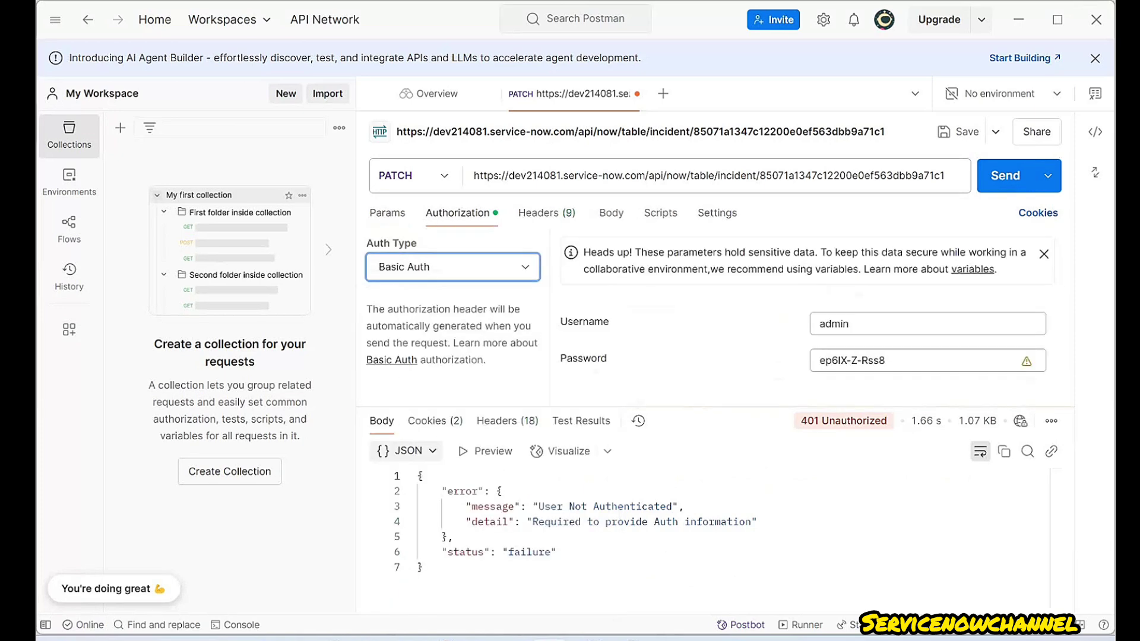
pyautogui.click(850, 324)
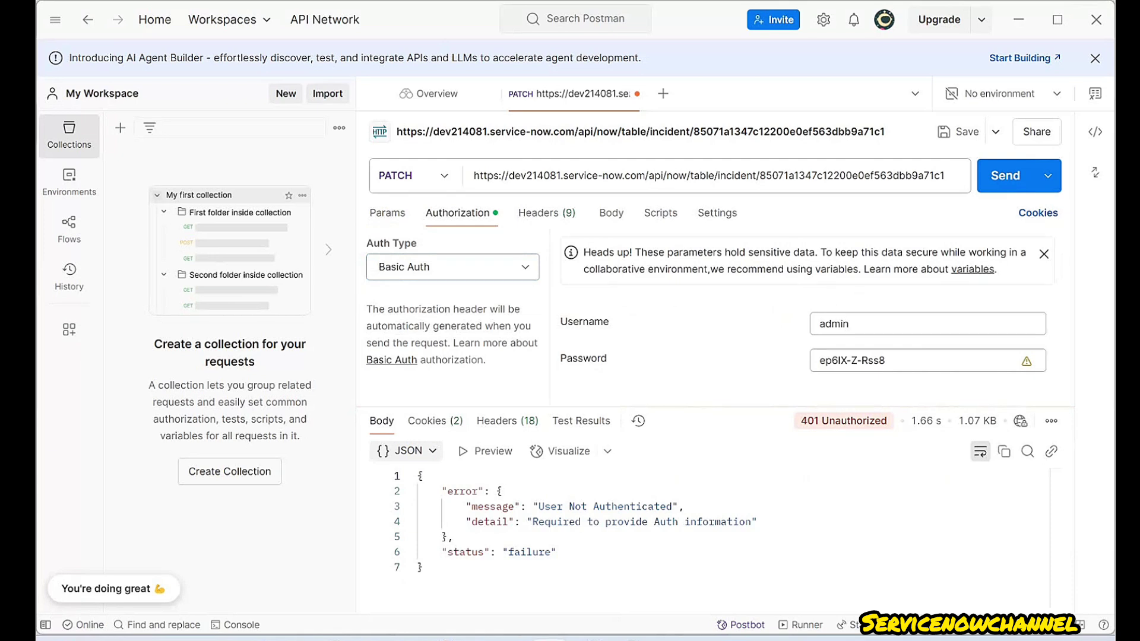
pyautogui.moveTo(850, 324); pyautogui.dragTo(819, 323)
pyautogui.click(885, 360)
pyautogui.click(1005, 176)
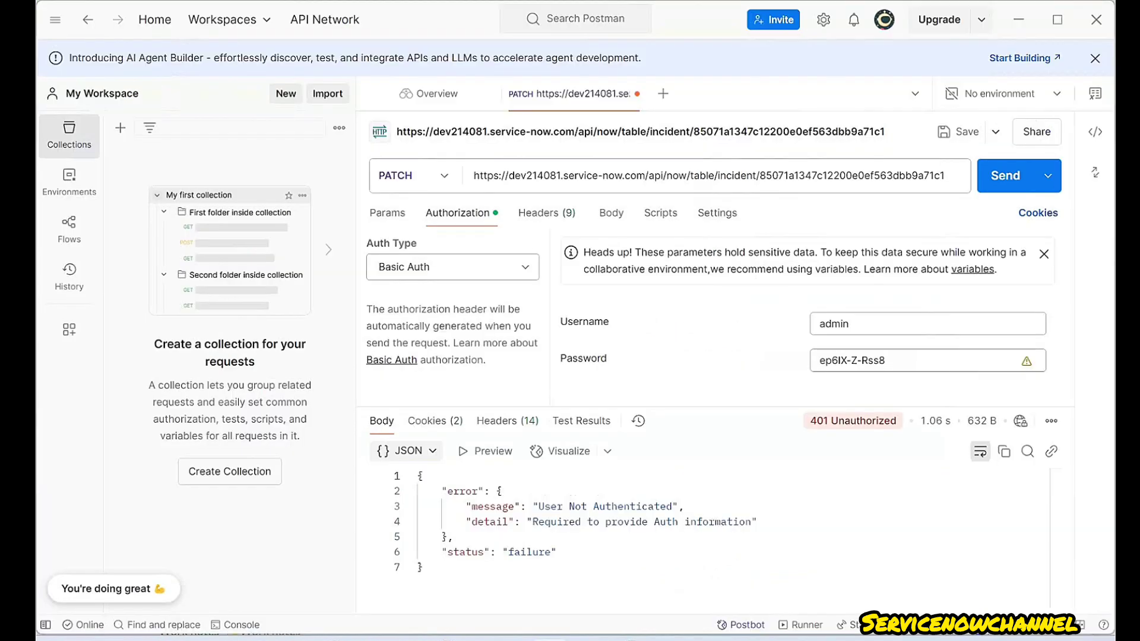
pyautogui.moveTo(885, 360); pyautogui.dragTo(819, 360)
pyautogui.hotkey('ctrl', 'v')
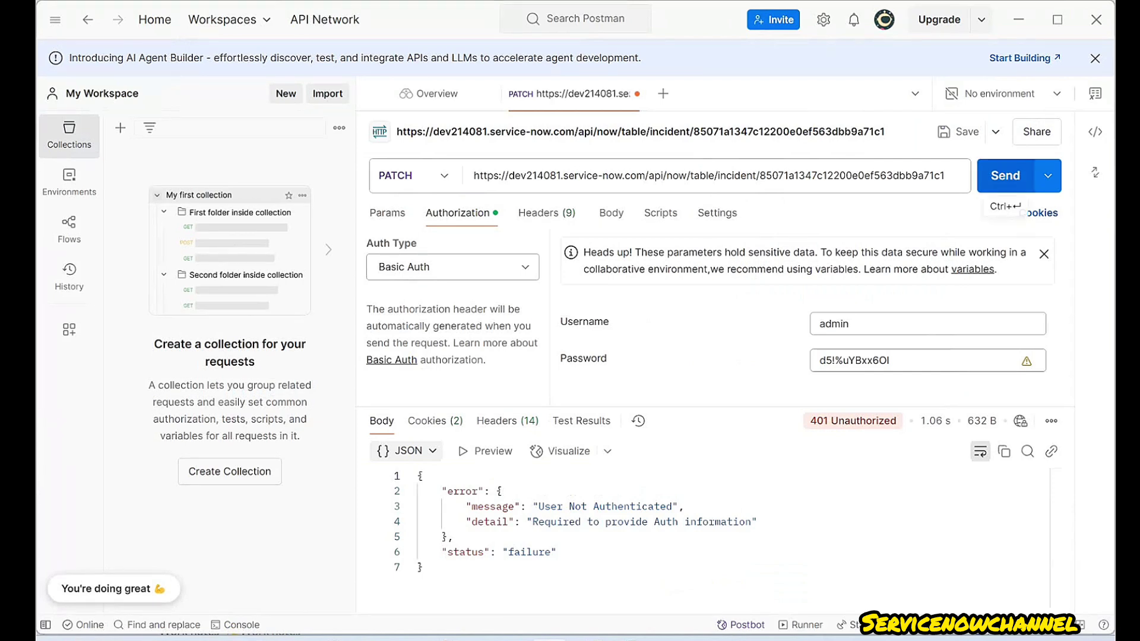
pyautogui.click(1005, 175)
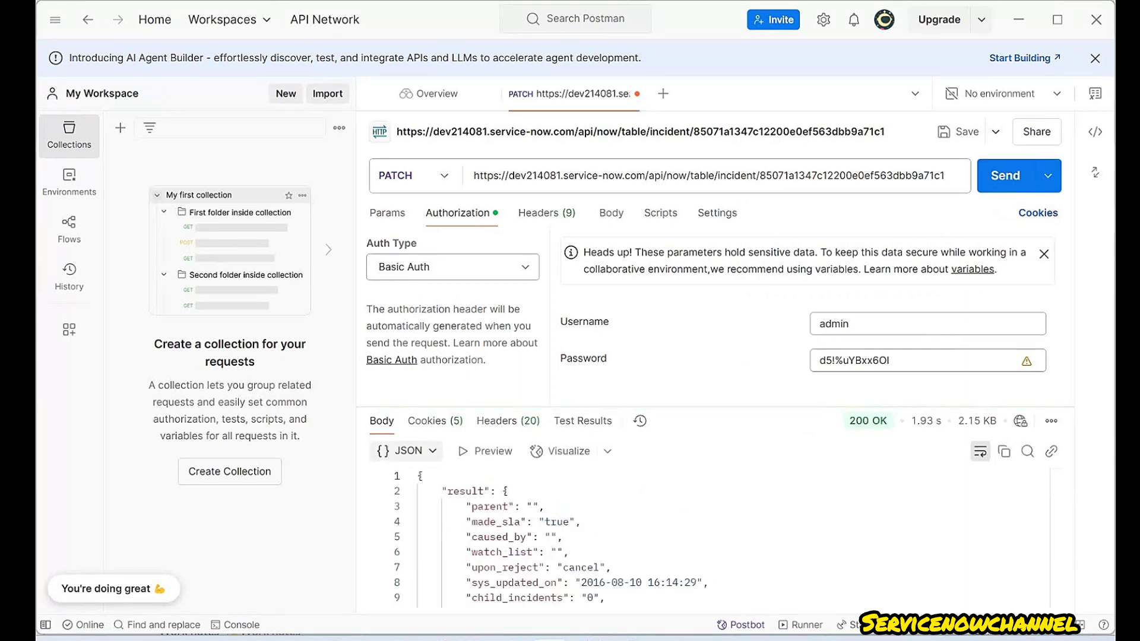
# - Scroll through INC0000059's 200 OK response JSON, then switch to its ServiceNow form
pyautogui.scroll(-15, 706, 537)
pyautogui.scroll(-5, 707, 538)
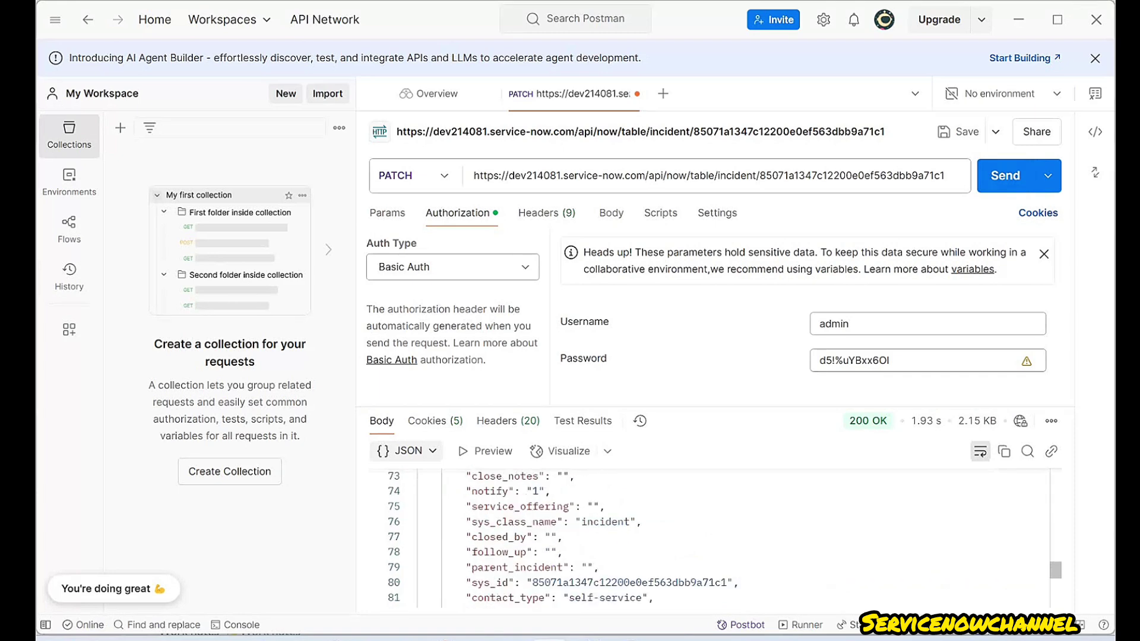
pyautogui.scroll(-7, 706, 537)
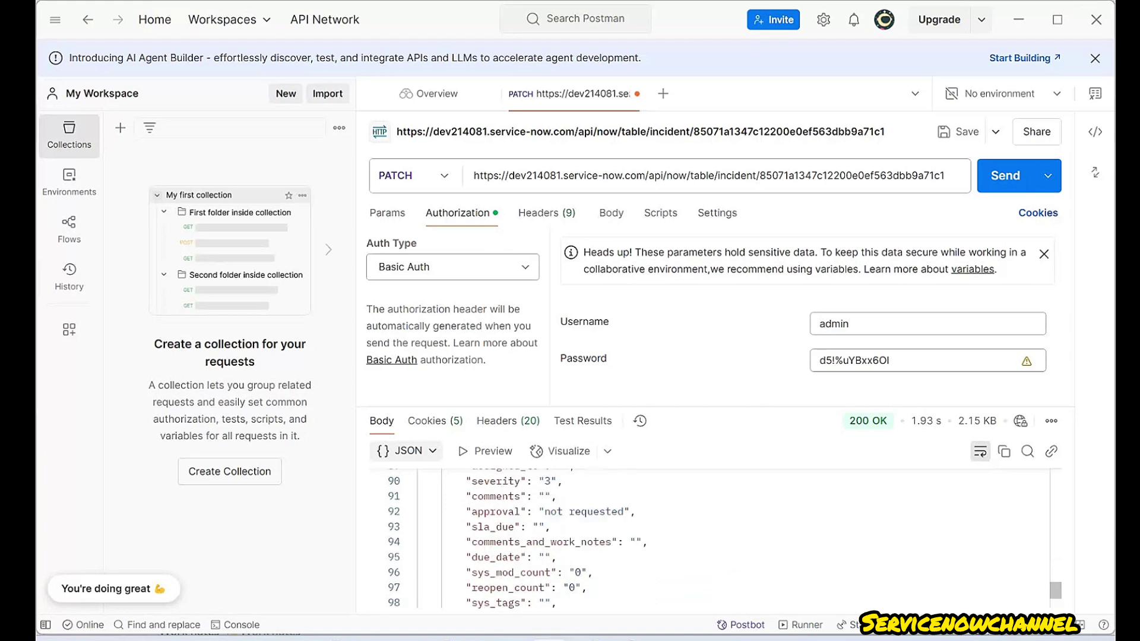
pyautogui.scroll(20, 706, 537)
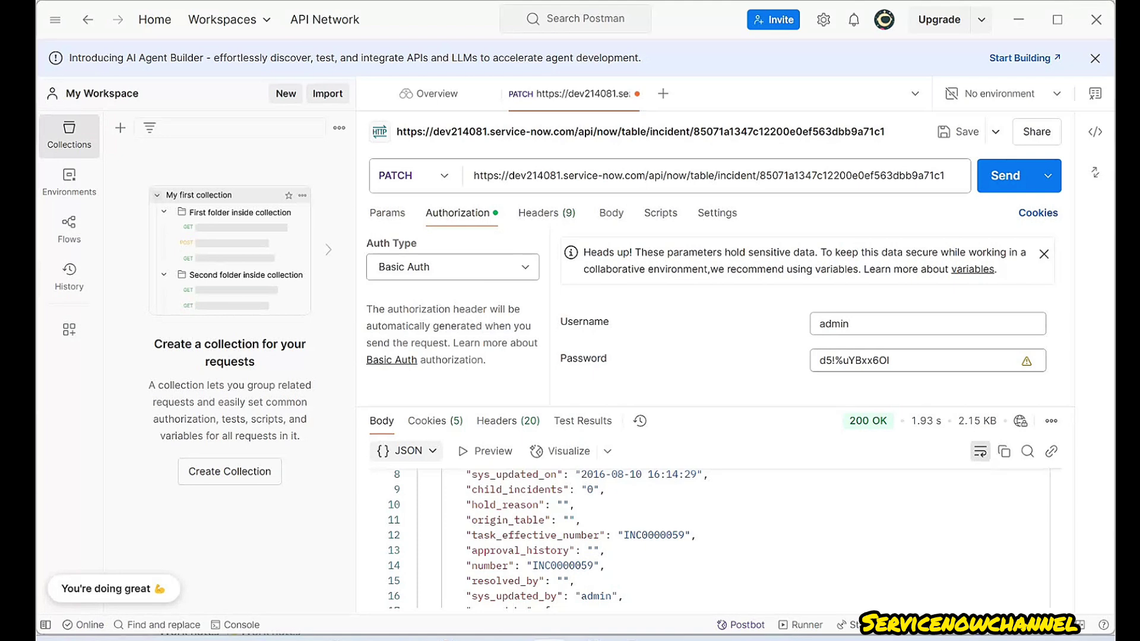
pyautogui.hotkey('alt', 'Tab')
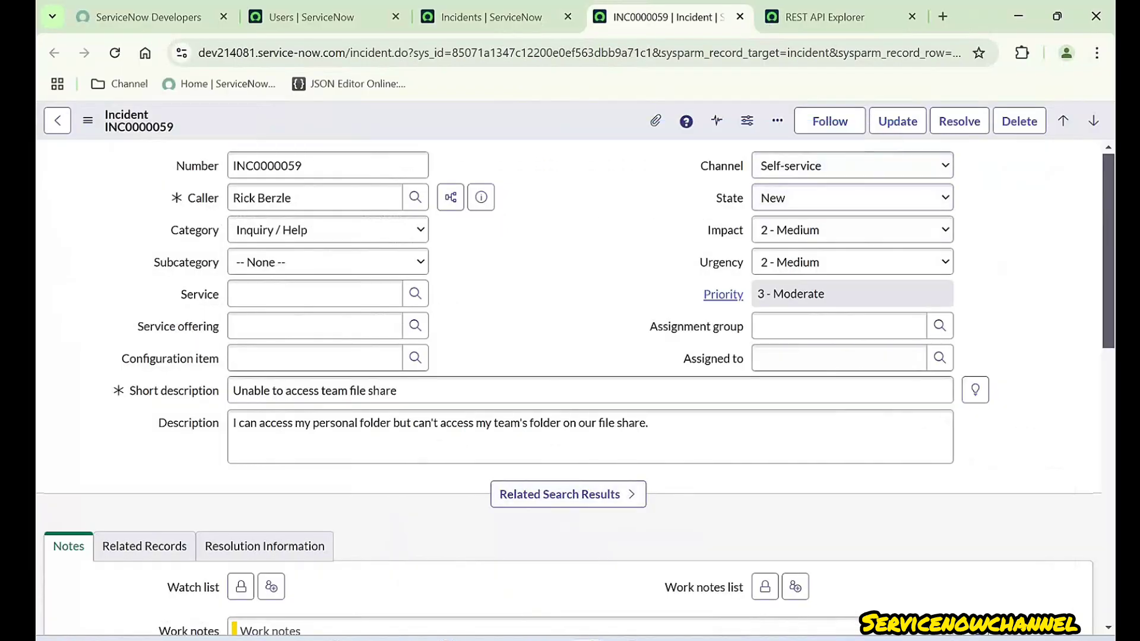
# - Show technical field names on the incident form, checking the State, Impact and Channel labels
pyautogui.doubleClick(729, 198)
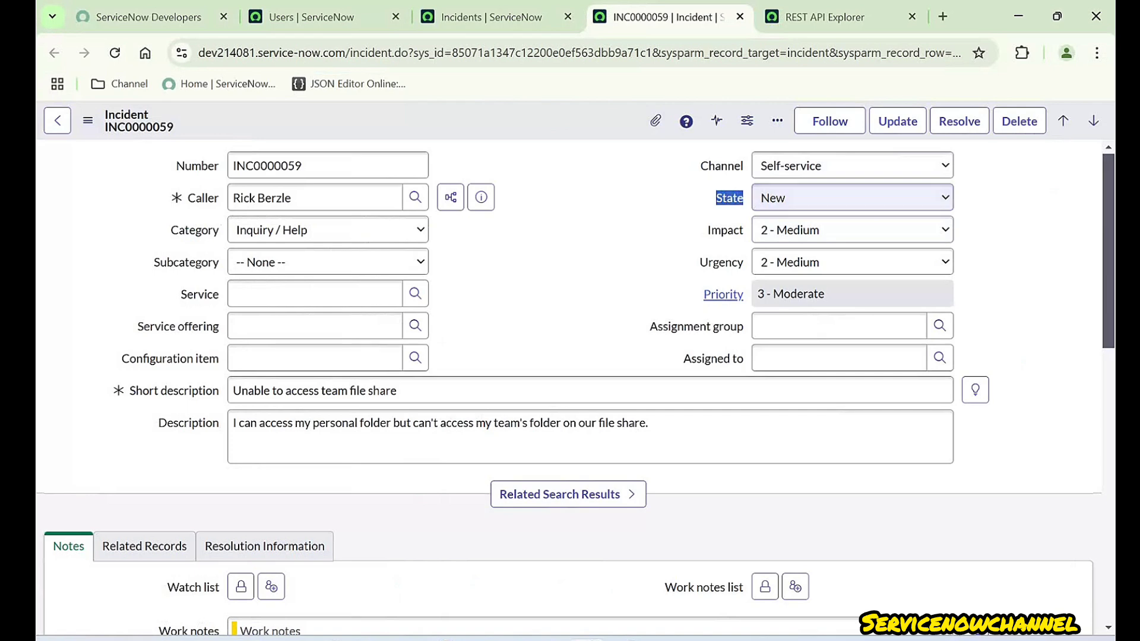
pyautogui.moveTo(706, 230); pyautogui.dragTo(743, 230)
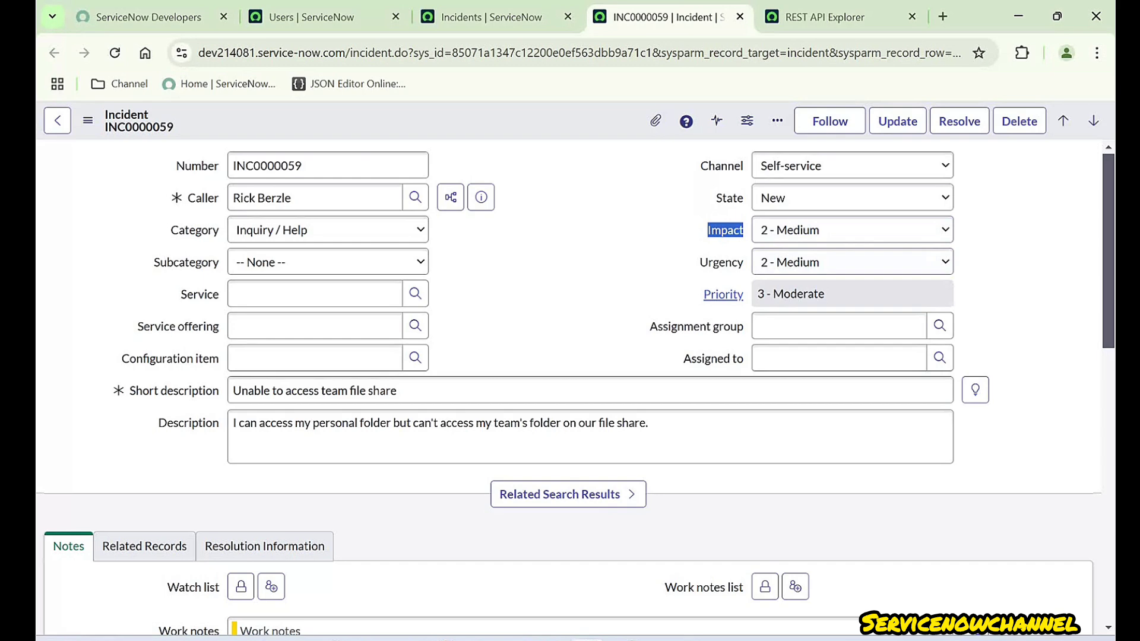
pyautogui.click(679, 238)
pyautogui.moveTo(715, 198); pyautogui.dragTo(743, 198)
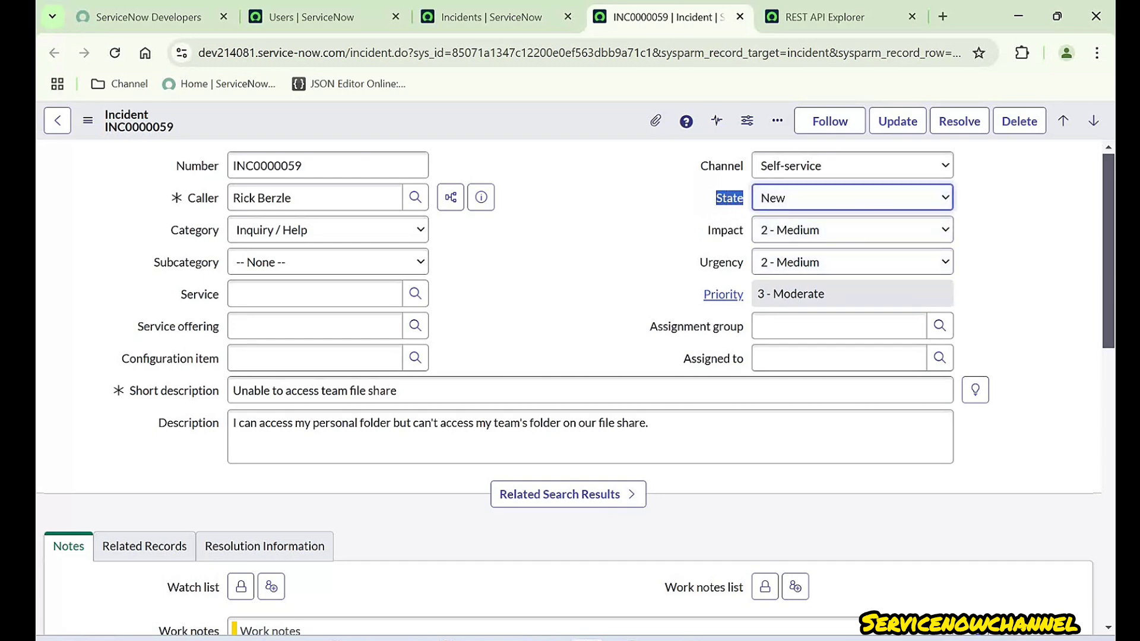
pyautogui.moveTo(701, 166); pyautogui.dragTo(743, 165)
pyautogui.doubleClick(629, 208)
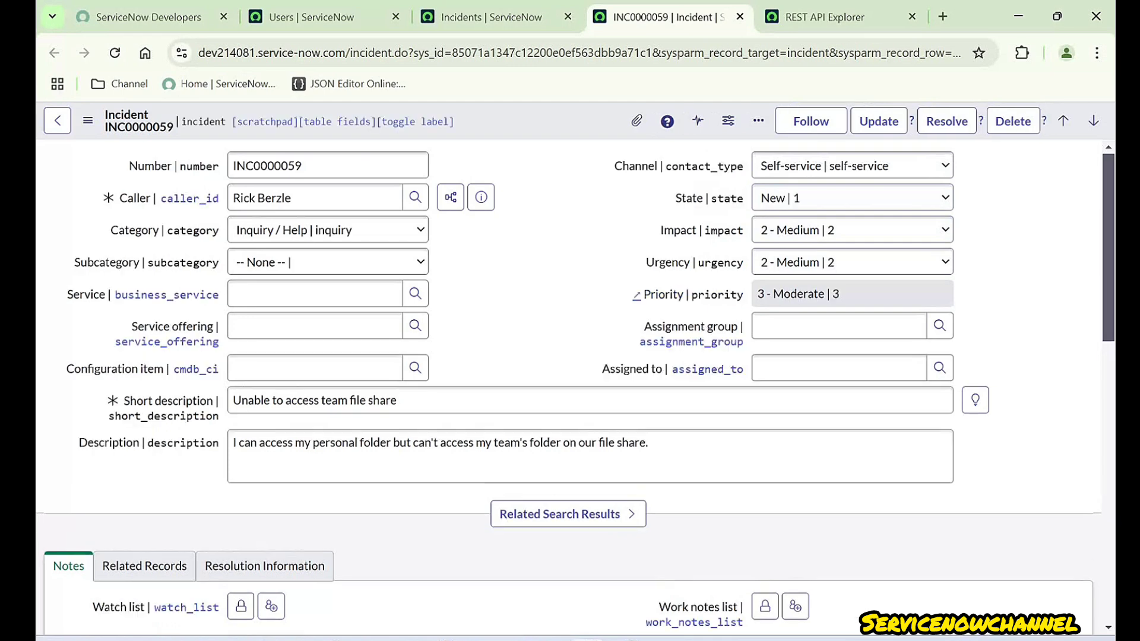
pyautogui.moveTo(615, 167); pyautogui.dragTo(658, 167)
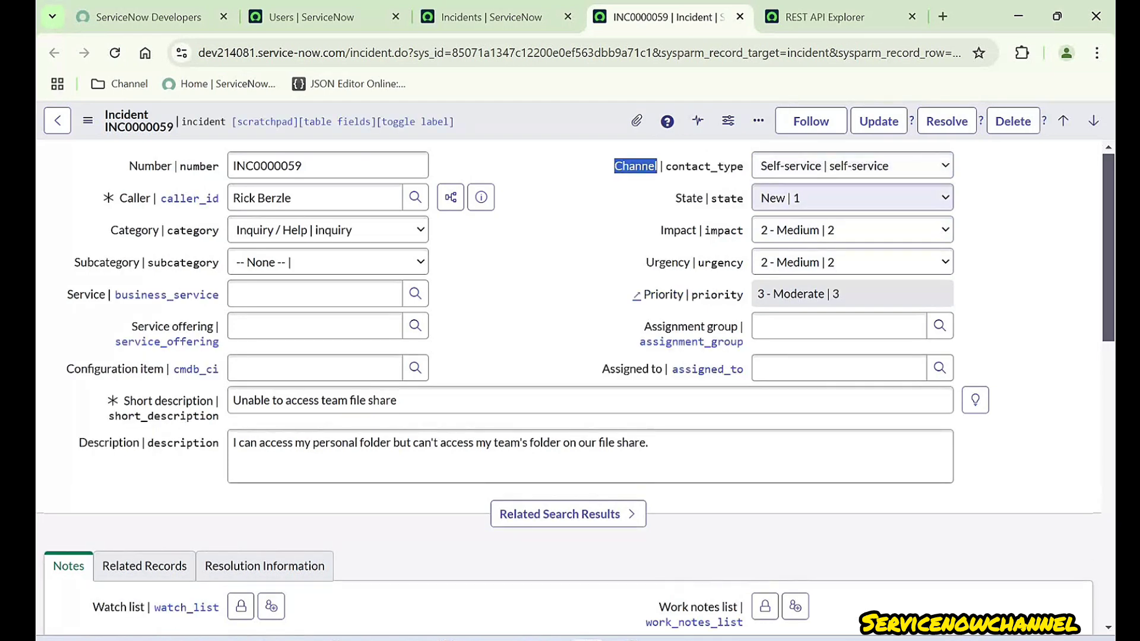
pyautogui.click(677, 198)
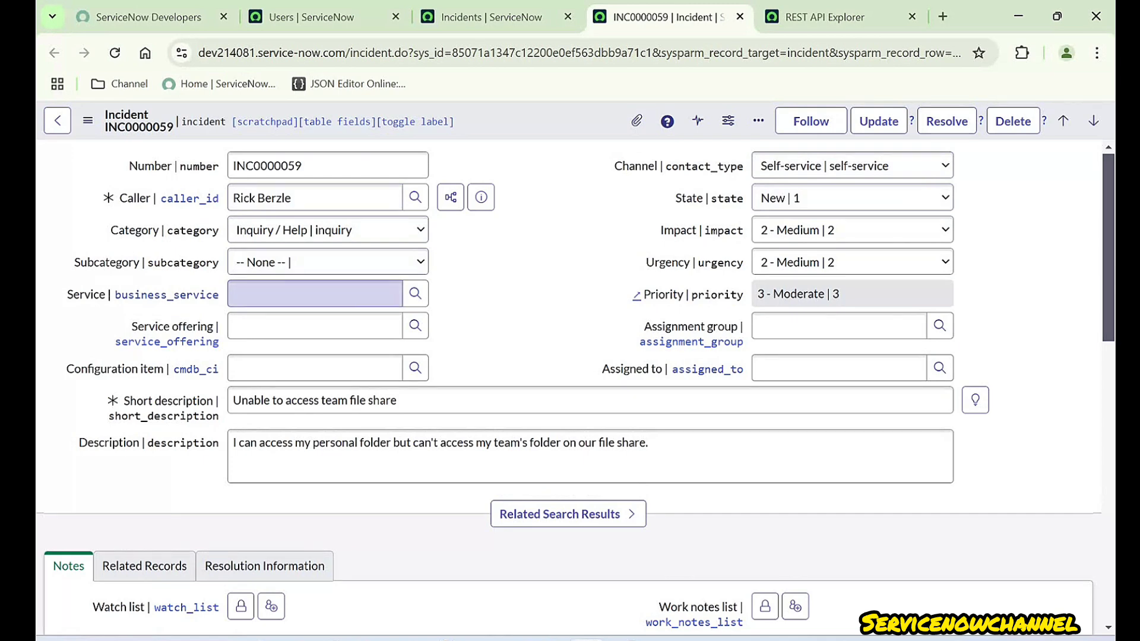
# - Inspect the Service field name and the description texts, then return to the REST API Explorer
pyautogui.moveTo(67, 294); pyautogui.dragTo(105, 295)
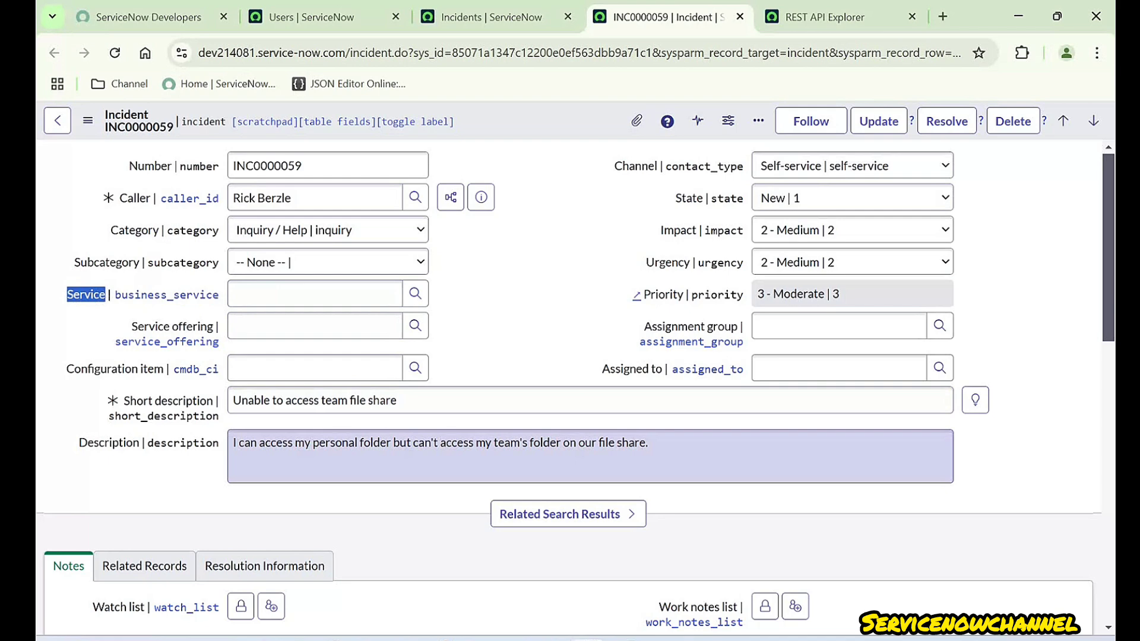
pyautogui.tripleClick(440, 443)
pyautogui.doubleClick(390, 400)
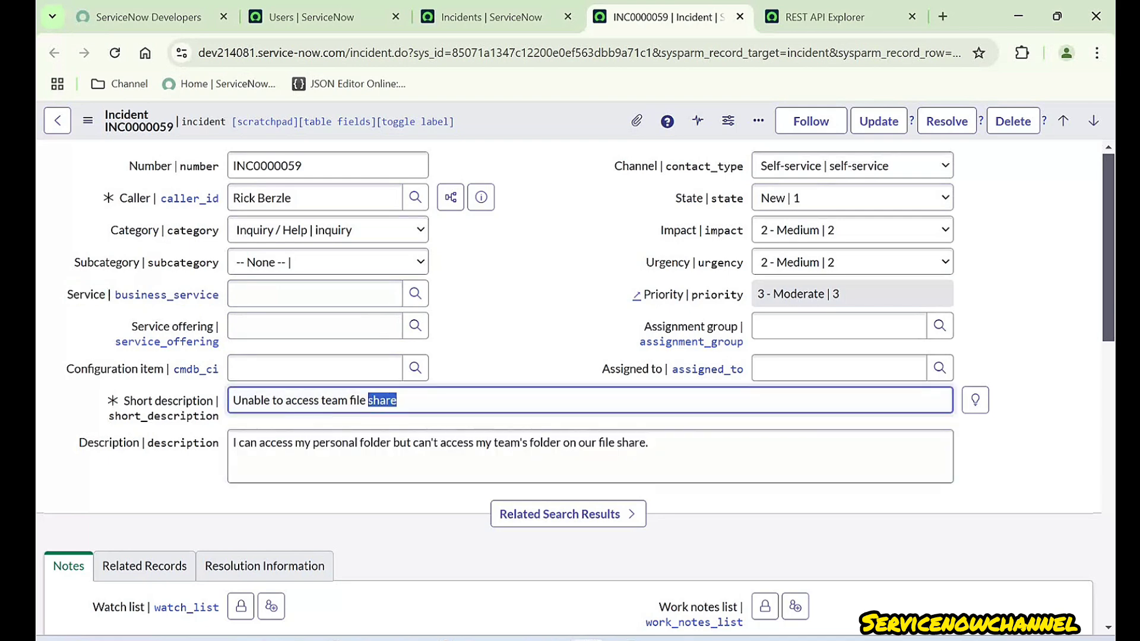
pyautogui.click(568, 514)
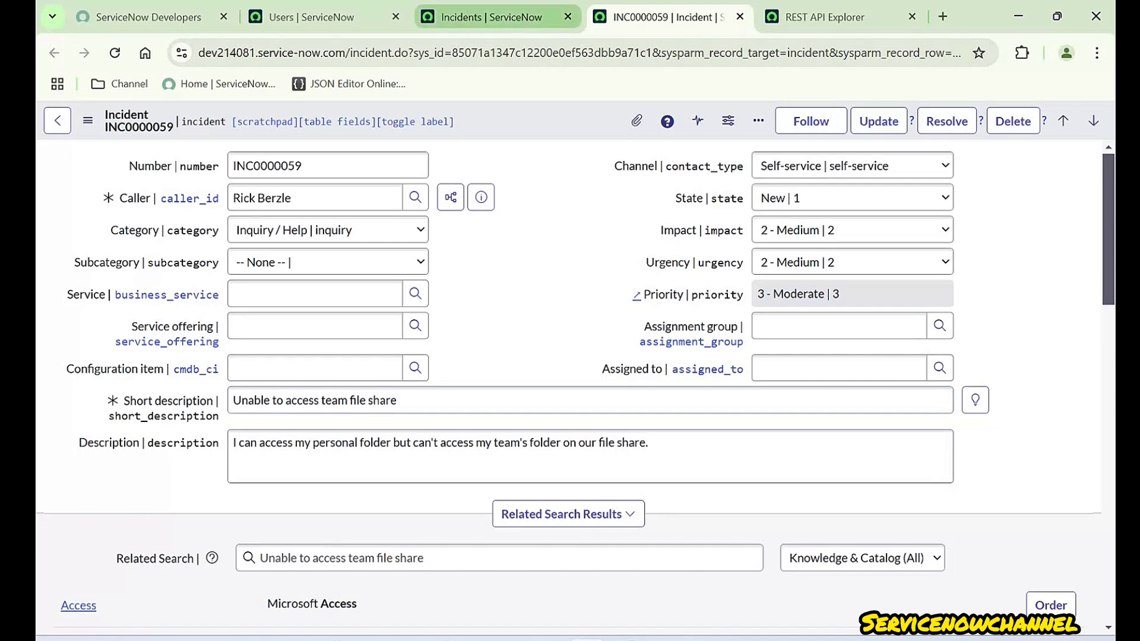
pyautogui.click(492, 17)
pyautogui.hotkey('ctrl', 'Tab')
pyautogui.hotkey('ctrl', 'Tab')
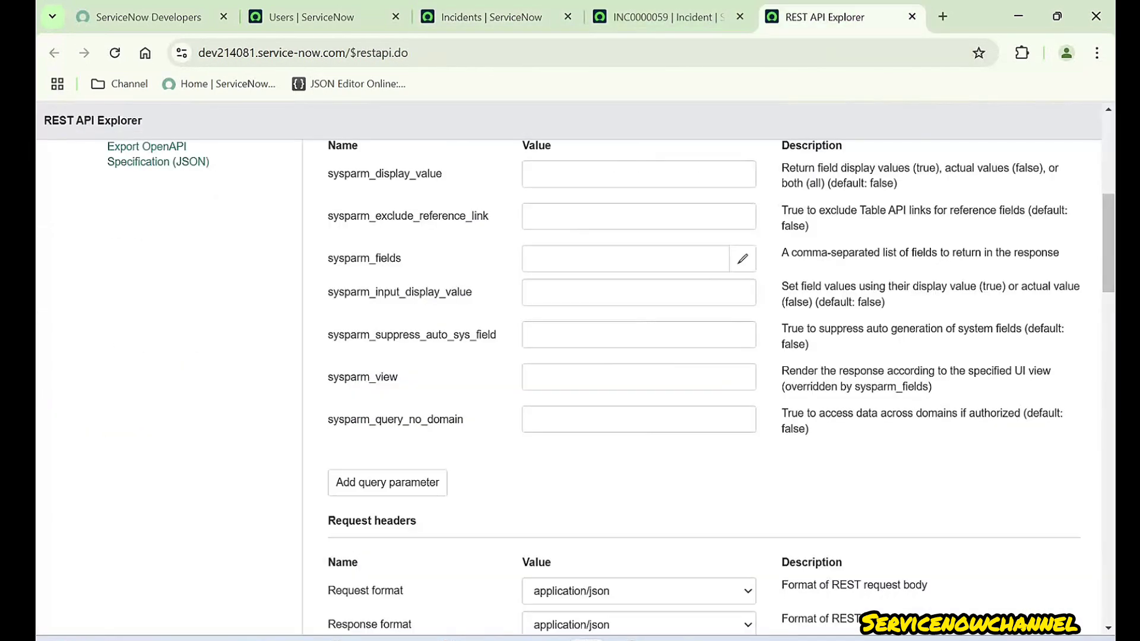
# - Scroll to the INC0000059 response body in the REST API Explorer, then return to the incident form
pyautogui.scroll(-10, 570, 386)
pyautogui.scroll(-10, 705, 386)
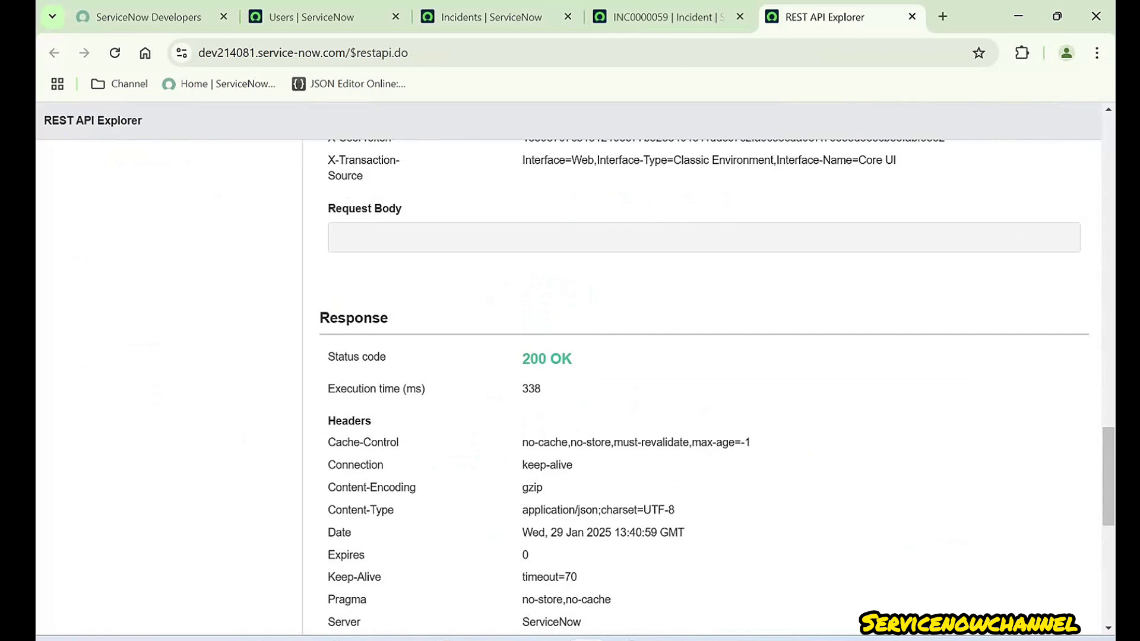
pyautogui.scroll(-5, 705, 385)
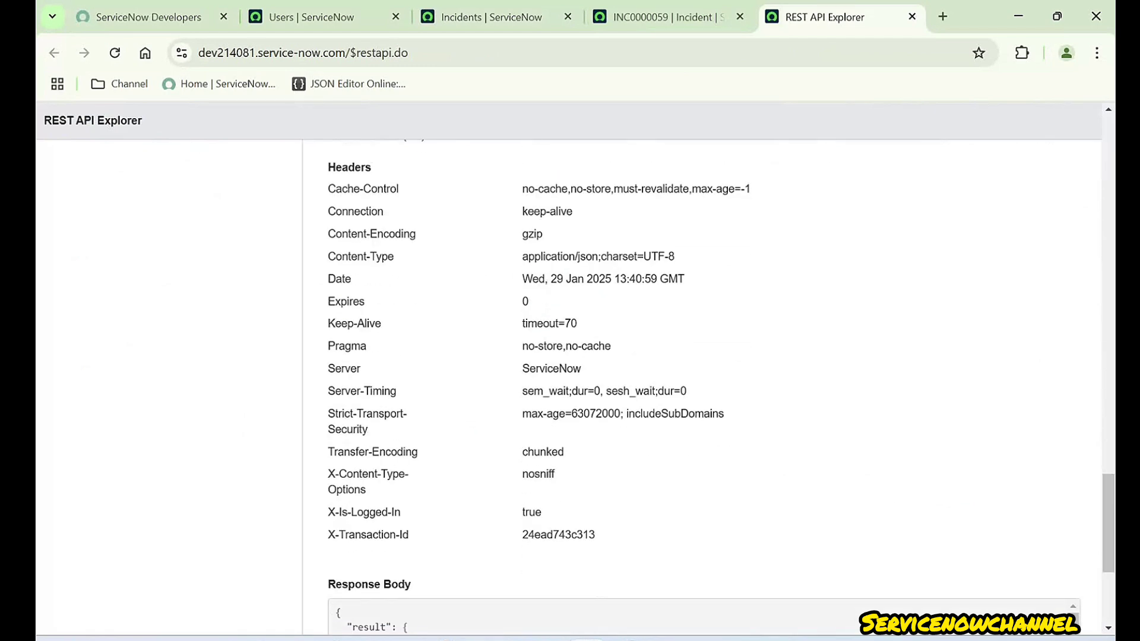
pyautogui.scroll(-3, 705, 386)
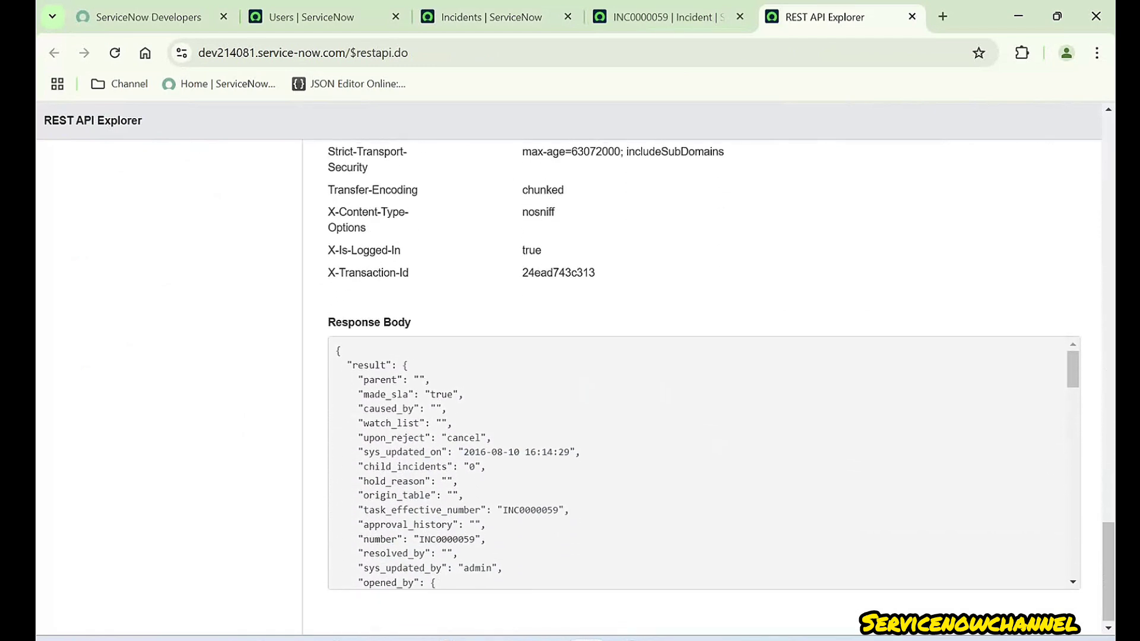
pyautogui.hotkey('ctrl', 'shift', 'Tab')
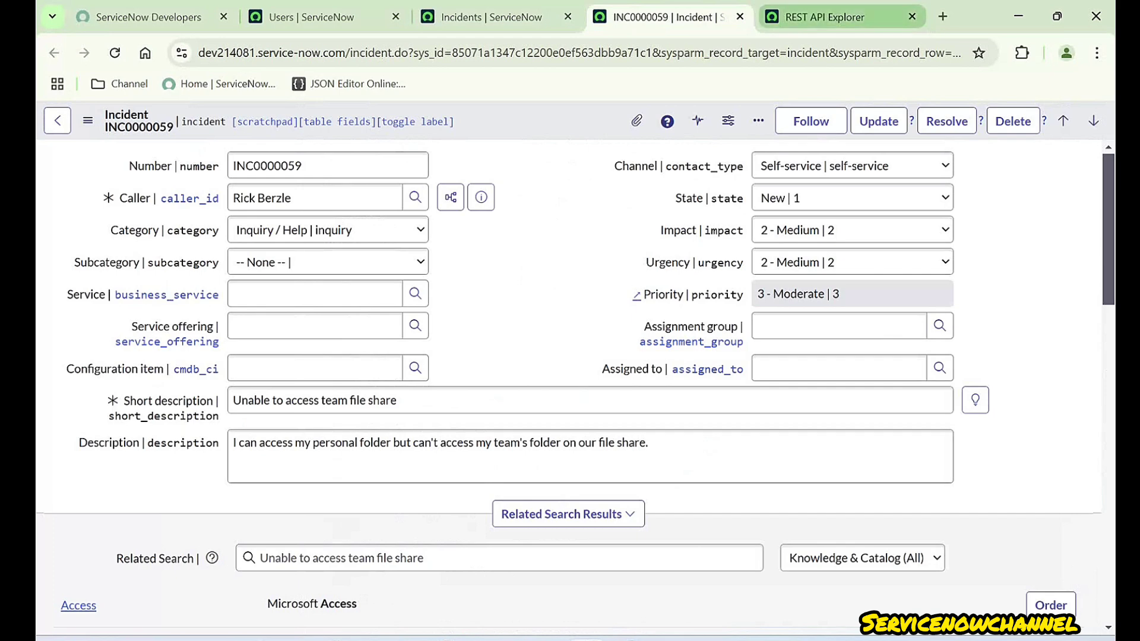
pyautogui.hotkey('ctrl', 'Tab')
pyautogui.hotkey('ctrl', 'shift', 'Tab')
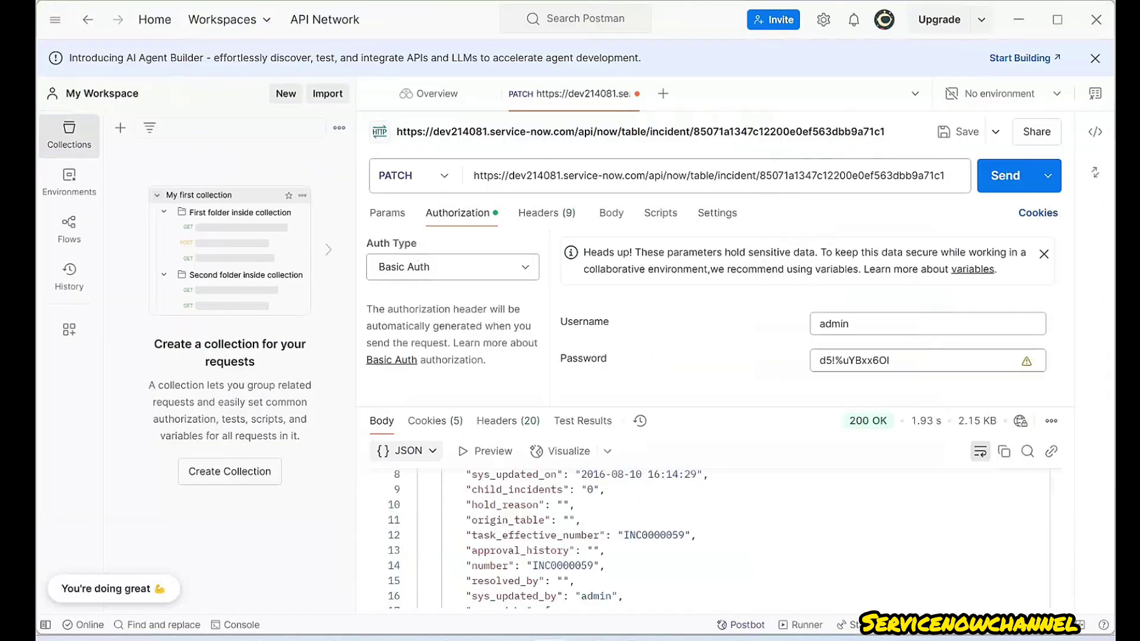
# - Set the Postman PATCH request body to raw JSON containing {}
pyautogui.hotkey('alt', 'Tab')
pyautogui.click(610, 213)
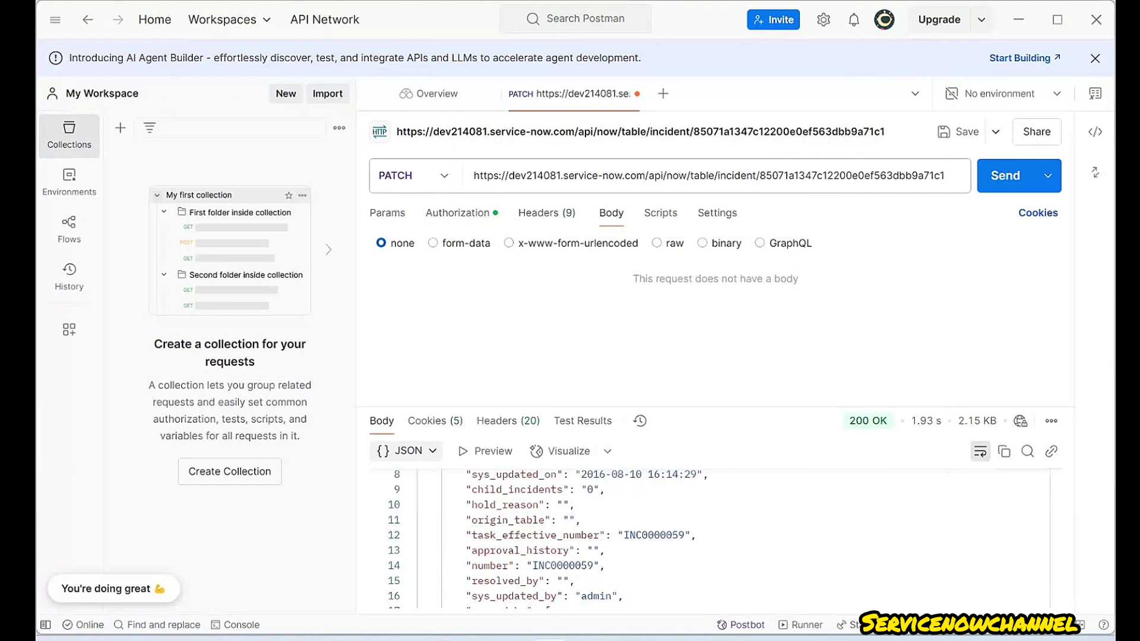
pyautogui.click(656, 242)
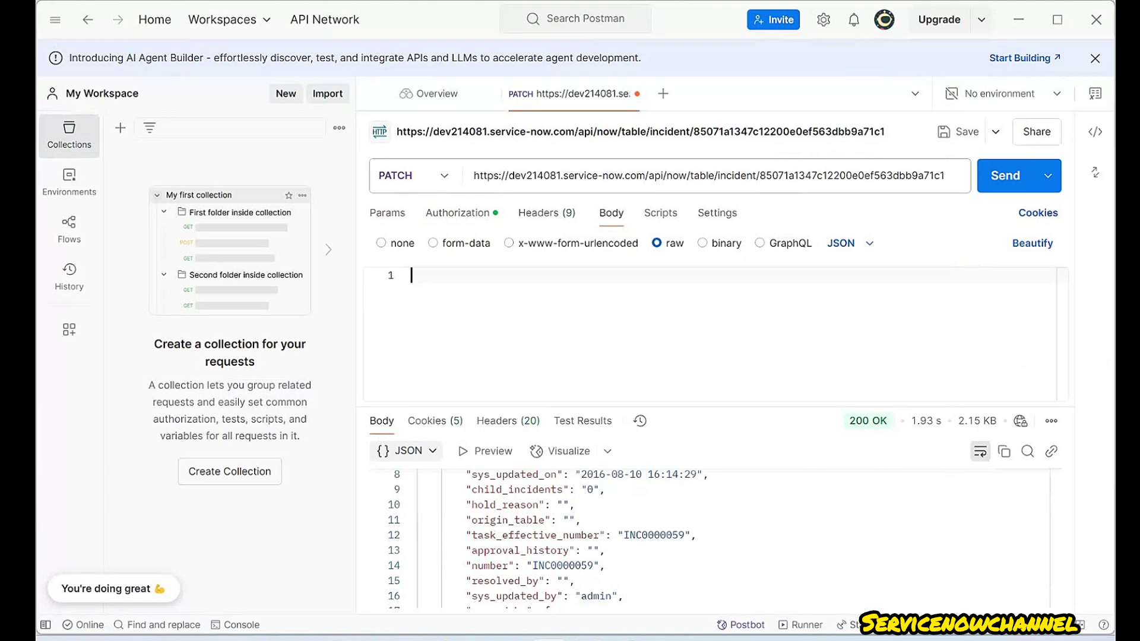
pyautogui.write('{}')
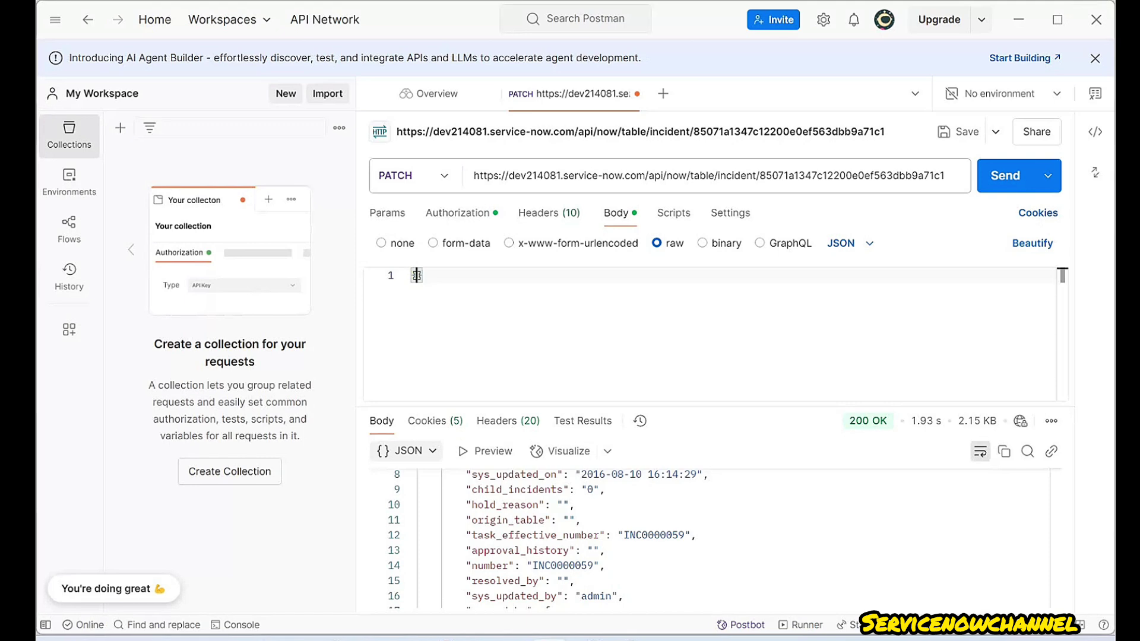
pyautogui.click(586, 638)
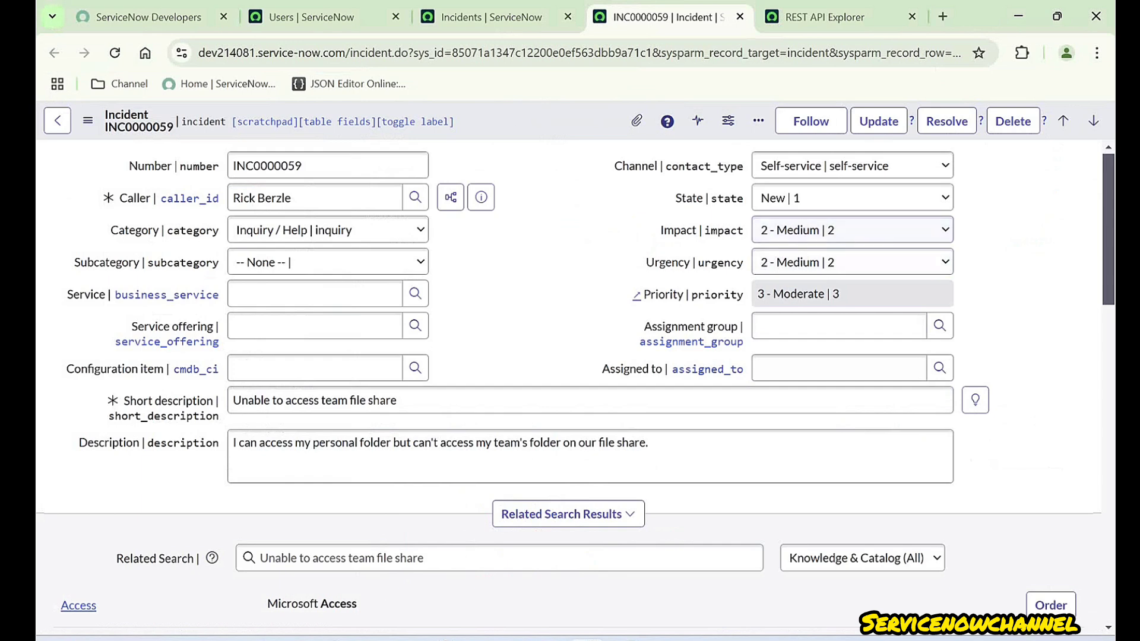
pyautogui.moveTo(711, 198); pyautogui.dragTo(743, 198)
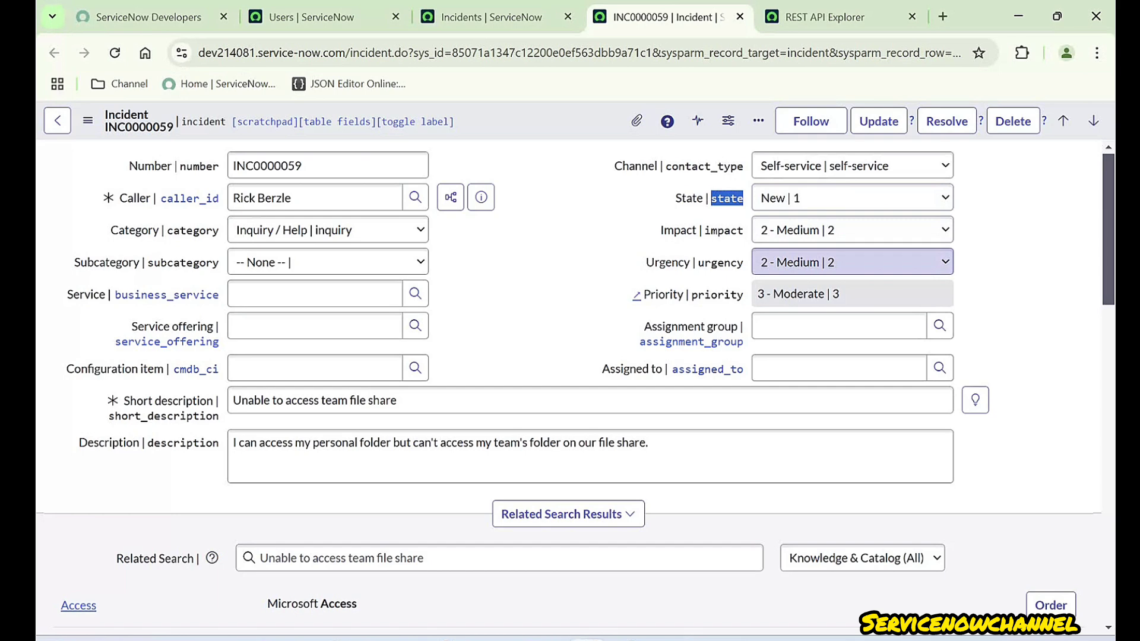
pyautogui.click(851, 198)
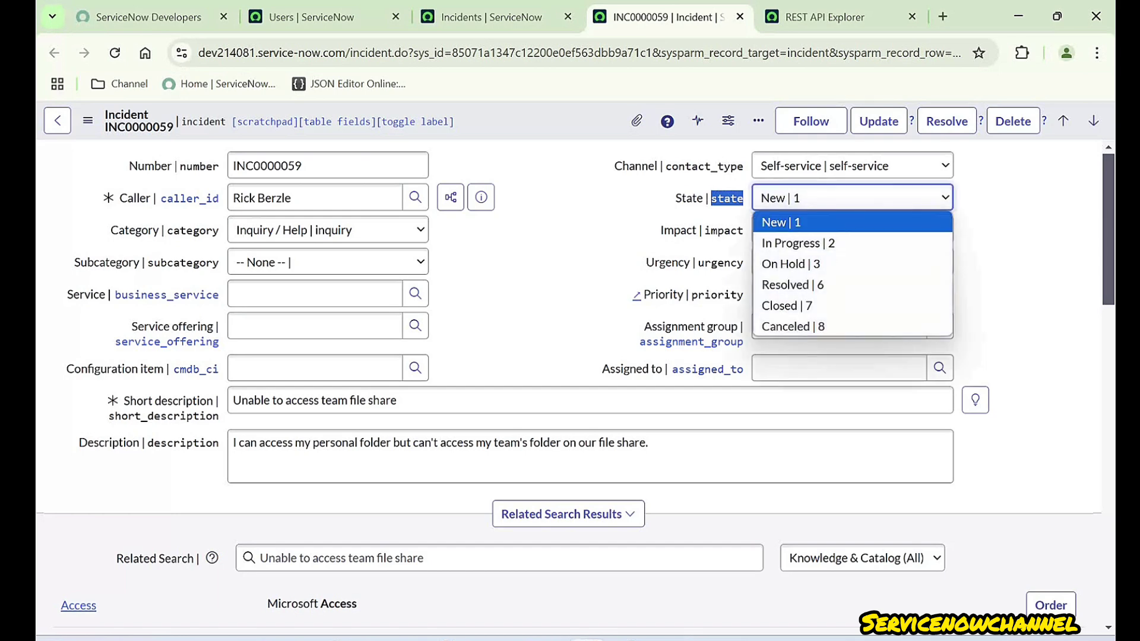
pyautogui.click(1022, 261)
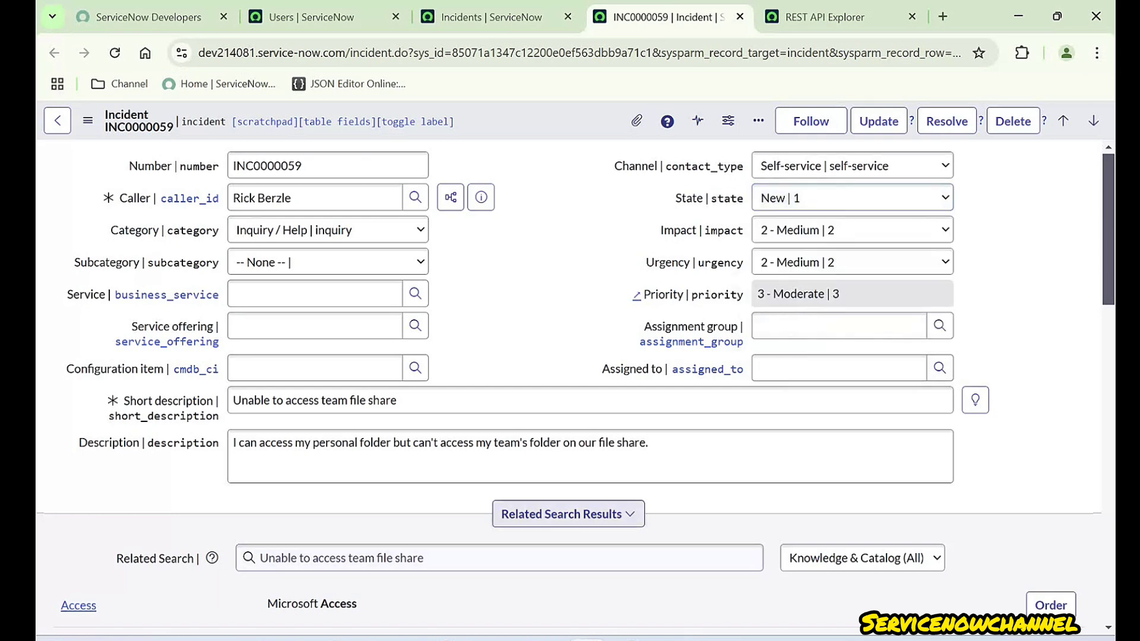
# - Set the PATCH body to {'state':'2'} and send it to INC0000059, getting 200 OK
pyautogui.click(549, 639)
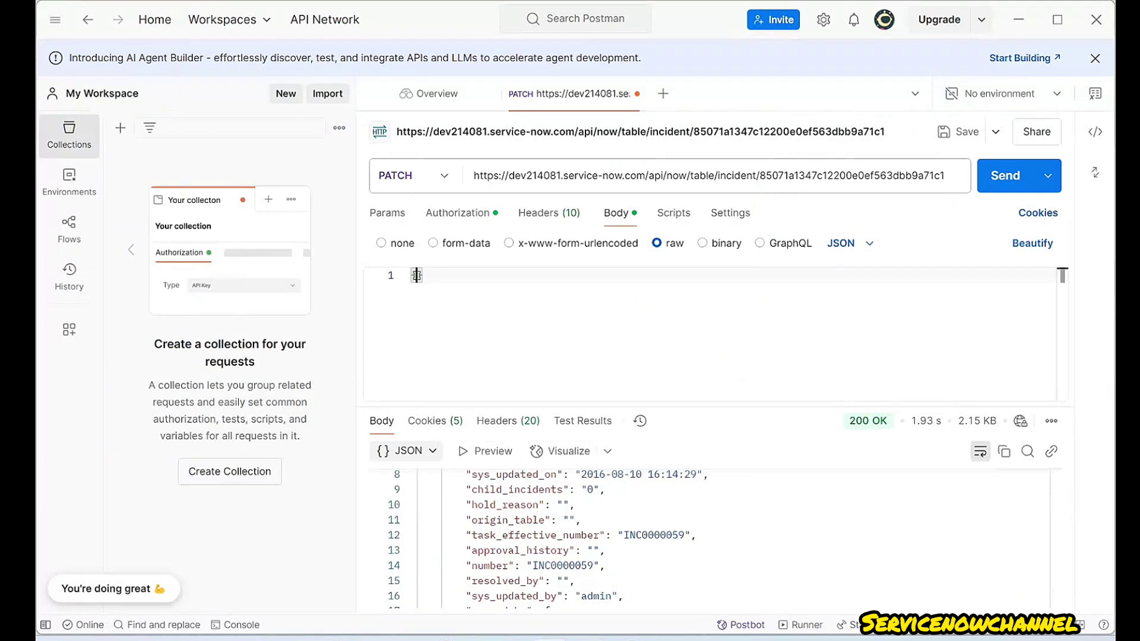
pyautogui.click(416, 275)
pyautogui.write("'state")
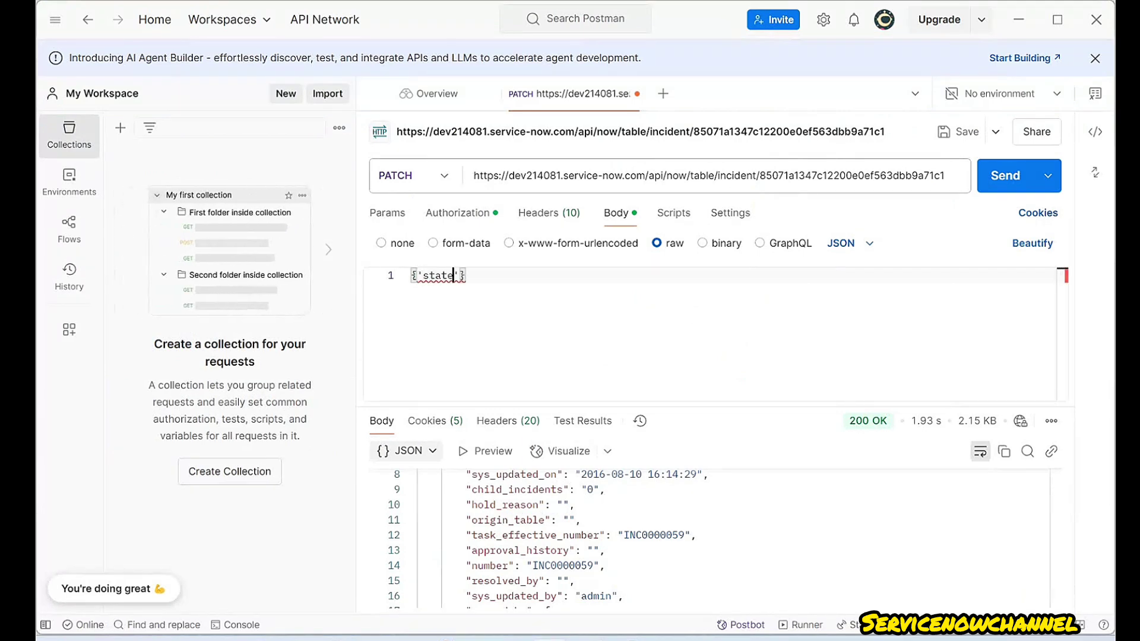
pyautogui.write("':'")
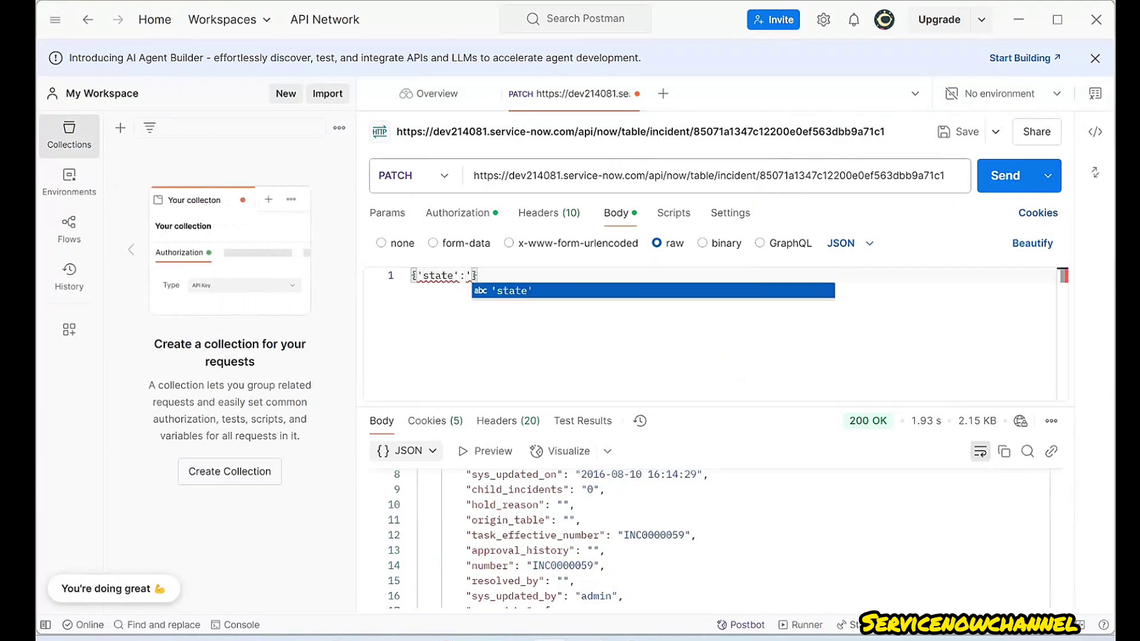
pyautogui.write('2')
pyautogui.write("'")
pyautogui.press('End')
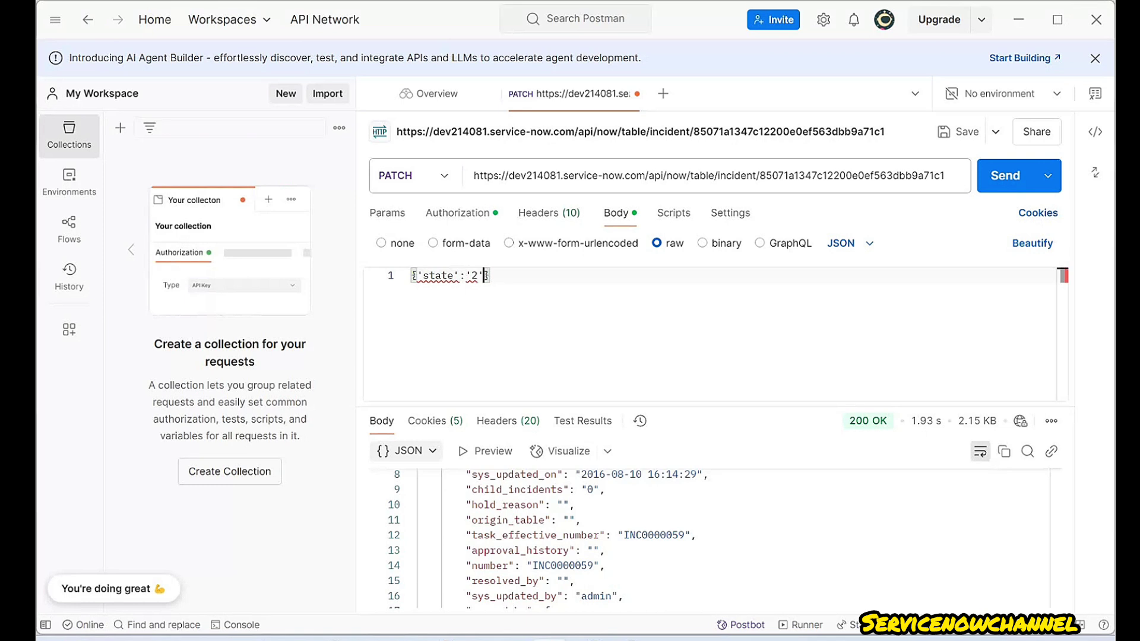
pyautogui.write(';')
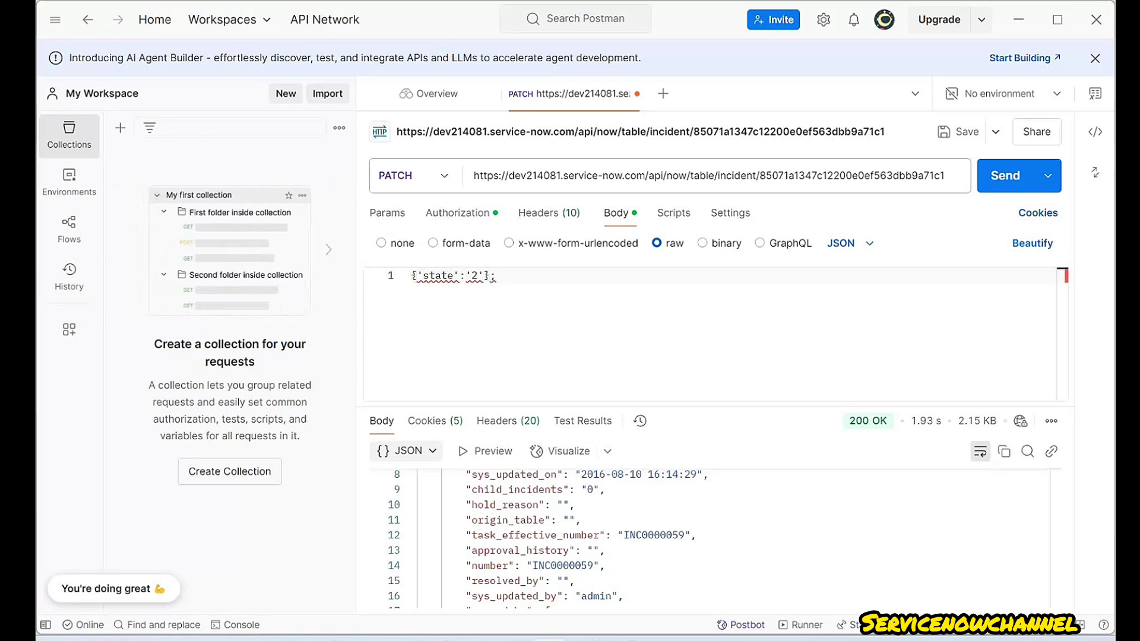
pyautogui.press('BackSpace')
pyautogui.hotkey('ctrl', 'Return')
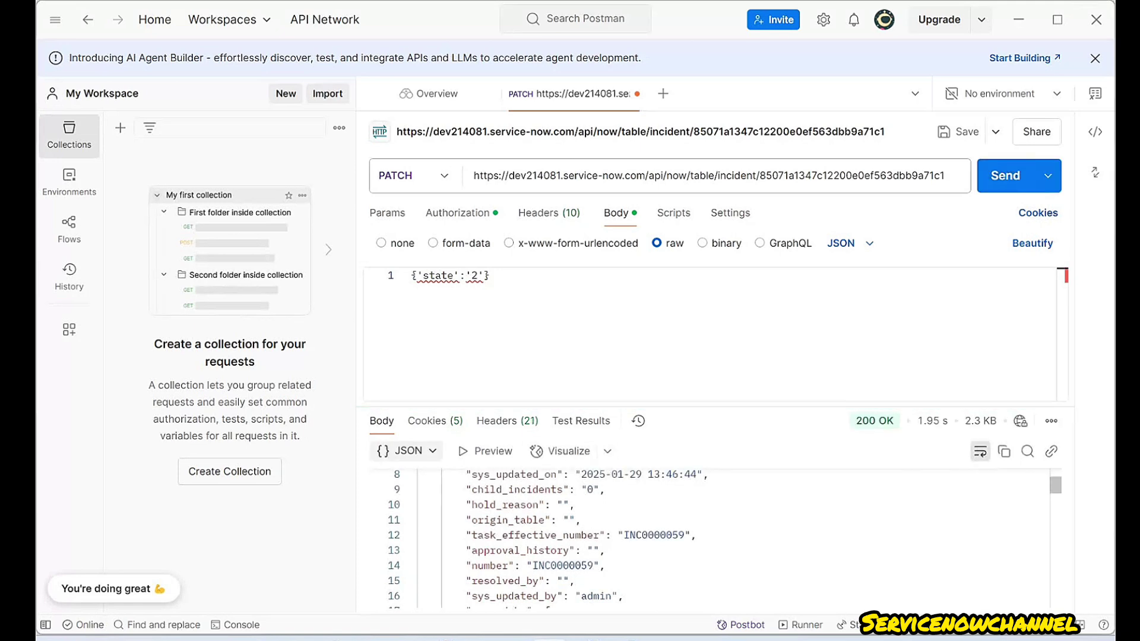
pyautogui.hotkey('alt', 'Tab')
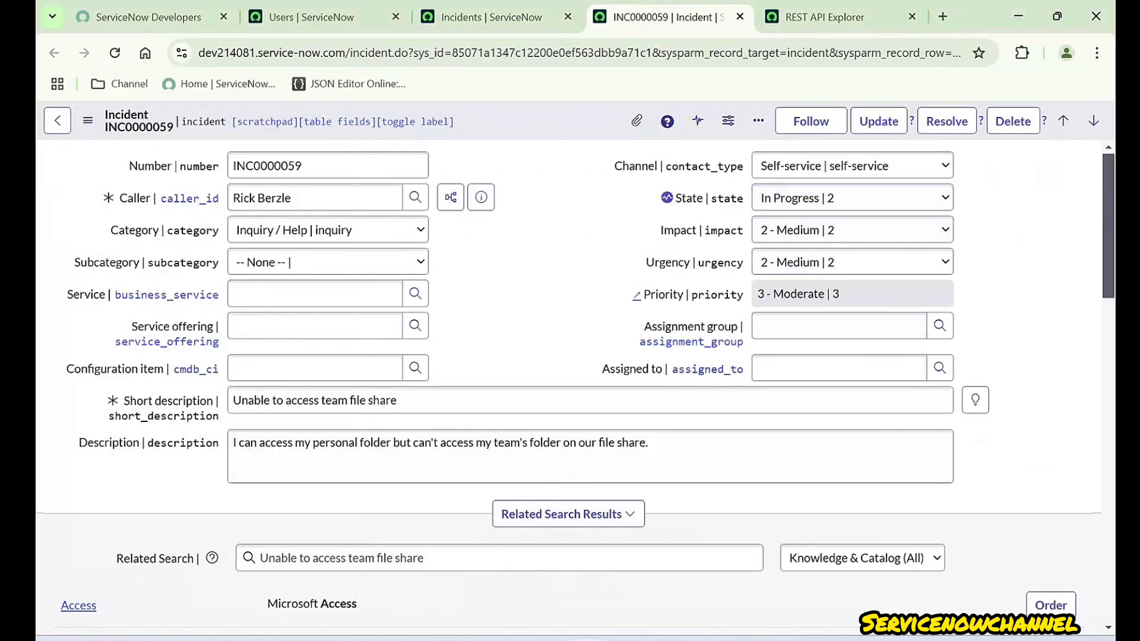
# - Reload incident INC0000059 and confirm its State now reads In Progress
pyautogui.click(114, 53)
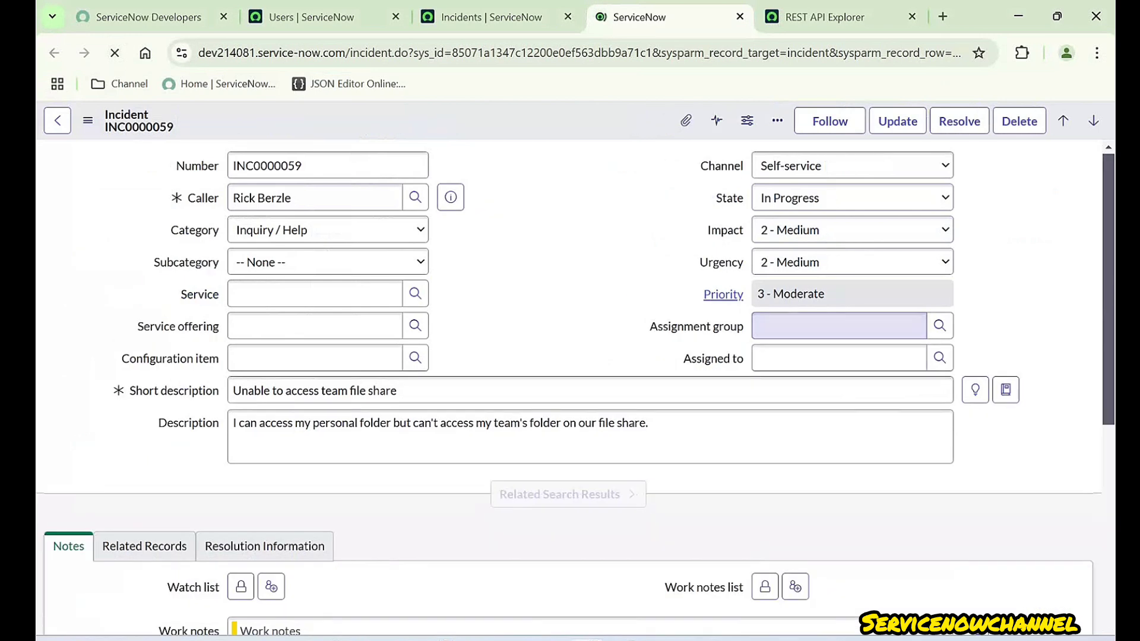
pyautogui.click(852, 198)
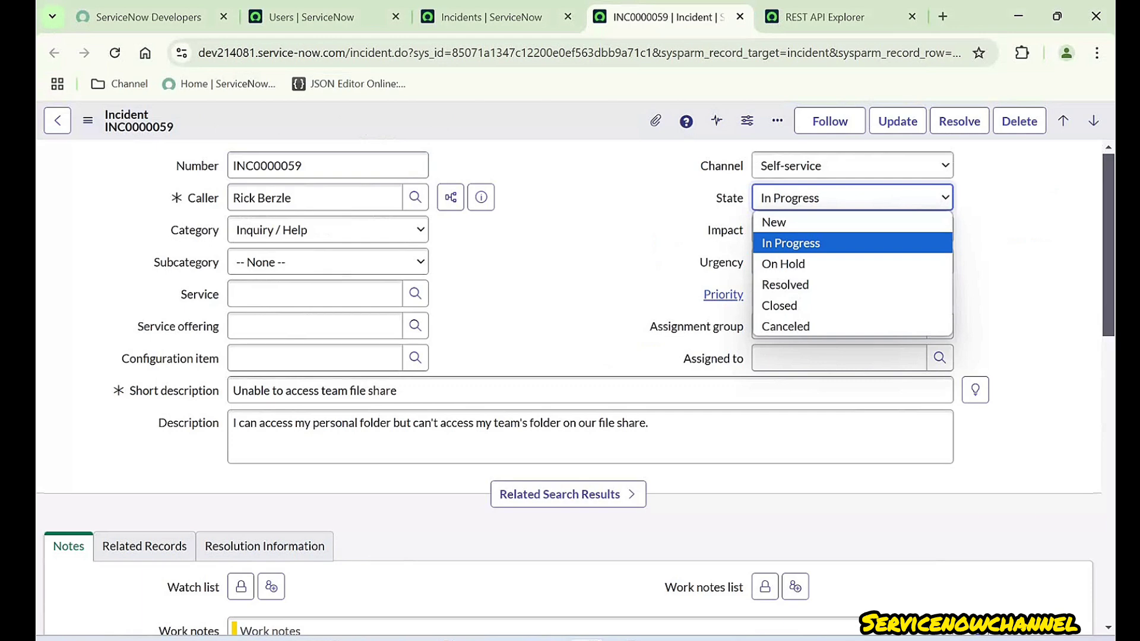
pyautogui.click(1020, 232)
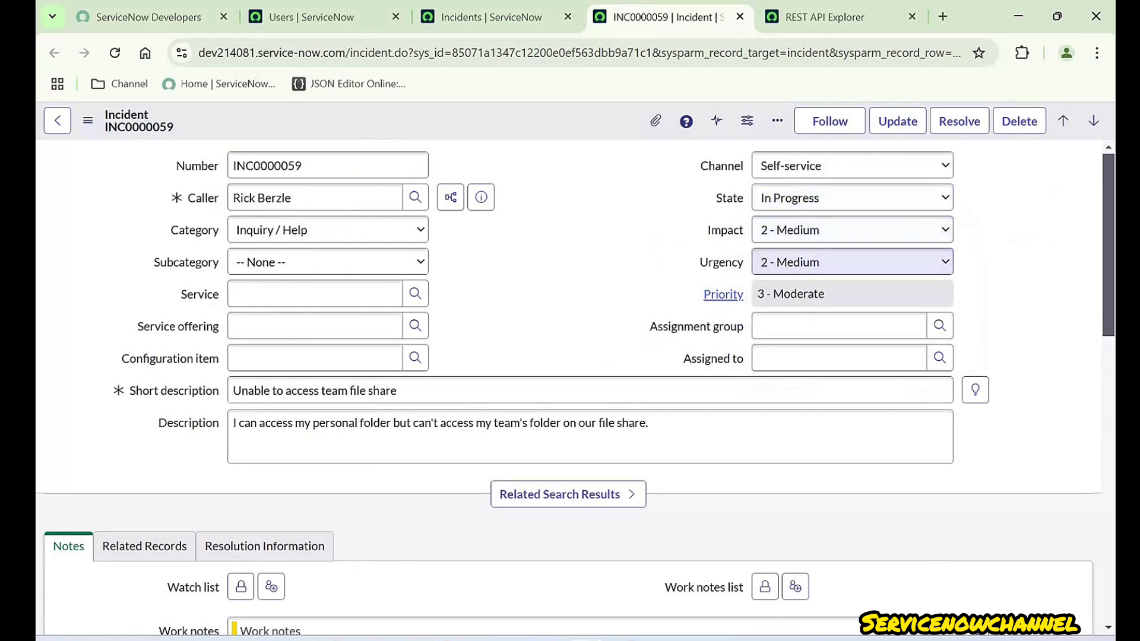
pyautogui.click(852, 198)
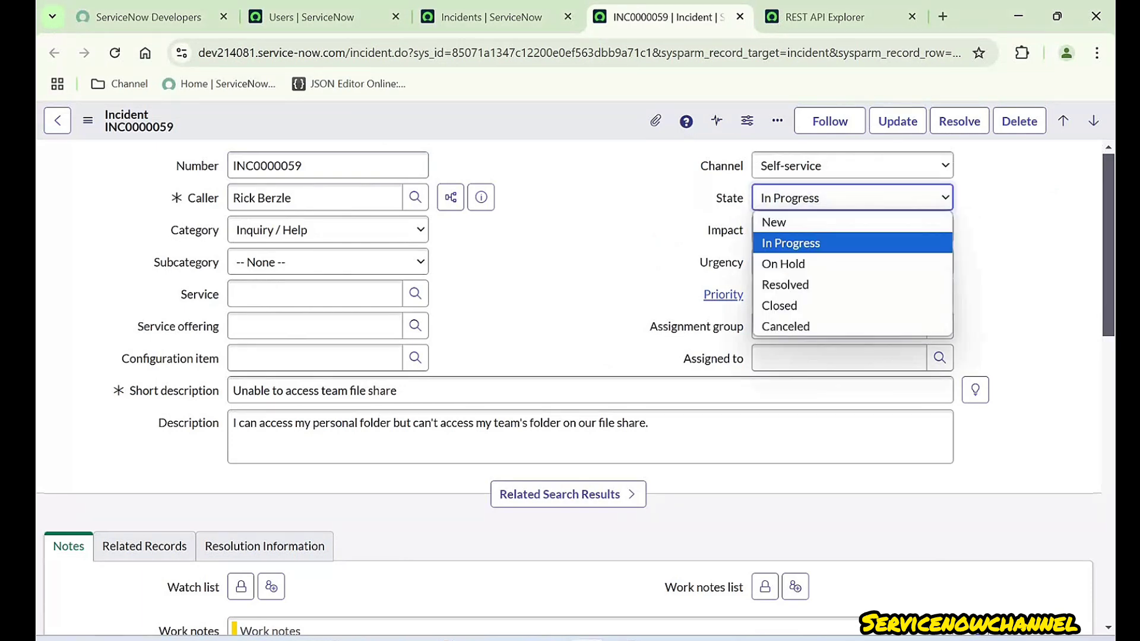
pyautogui.click(852, 165)
pyautogui.click(851, 166)
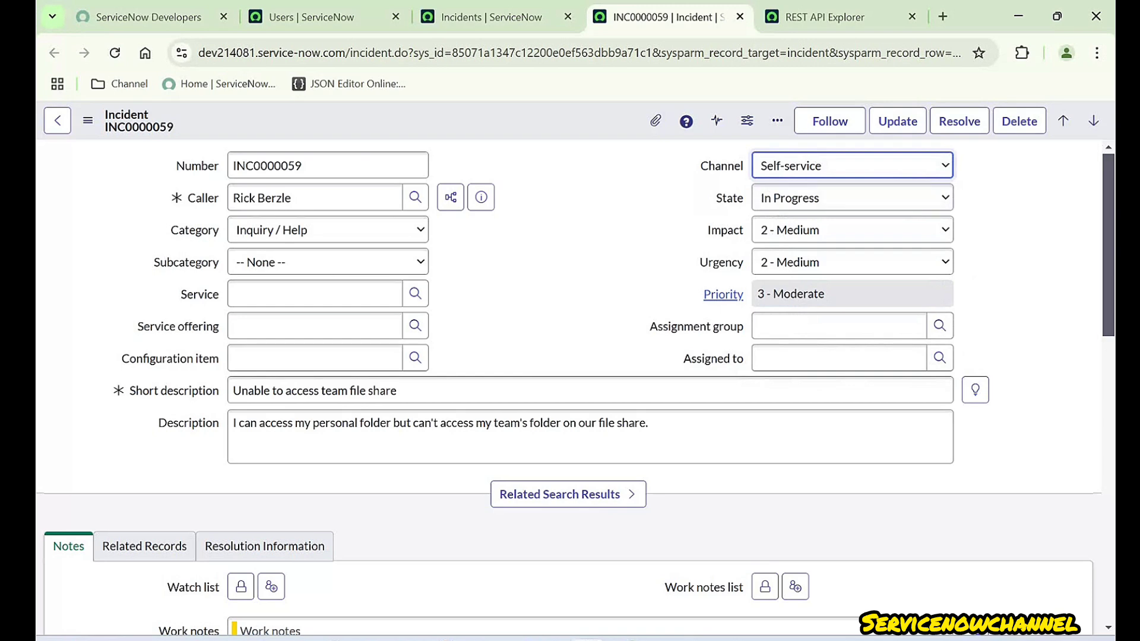
pyautogui.click(594, 249)
# - Inspect the incident number INC0000059 and show technical field names beside the labels
pyautogui.doubleClick(267, 166)
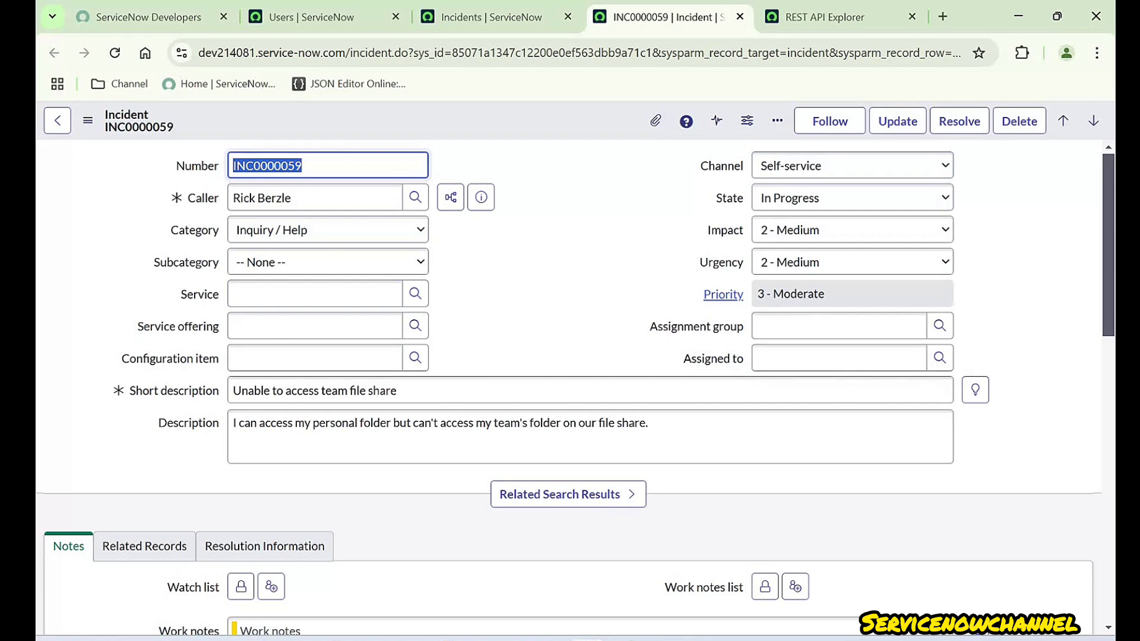
pyautogui.click(523, 172)
pyautogui.doubleClick(332, 166)
pyautogui.click(333, 165)
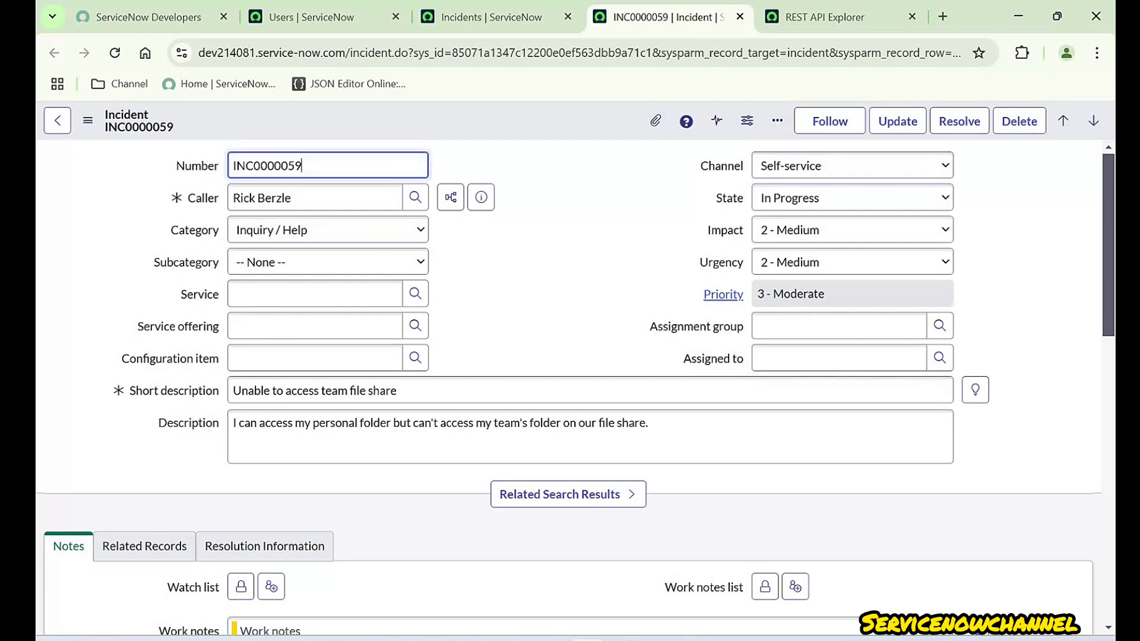
pyautogui.hotkey('shift', 'Left')
pyautogui.hotkey('shift', 'Left')
pyautogui.press('Left')
pyautogui.click(594, 214)
pyautogui.doubleClick(725, 231)
pyautogui.click(594, 320)
pyautogui.click(838, 326)
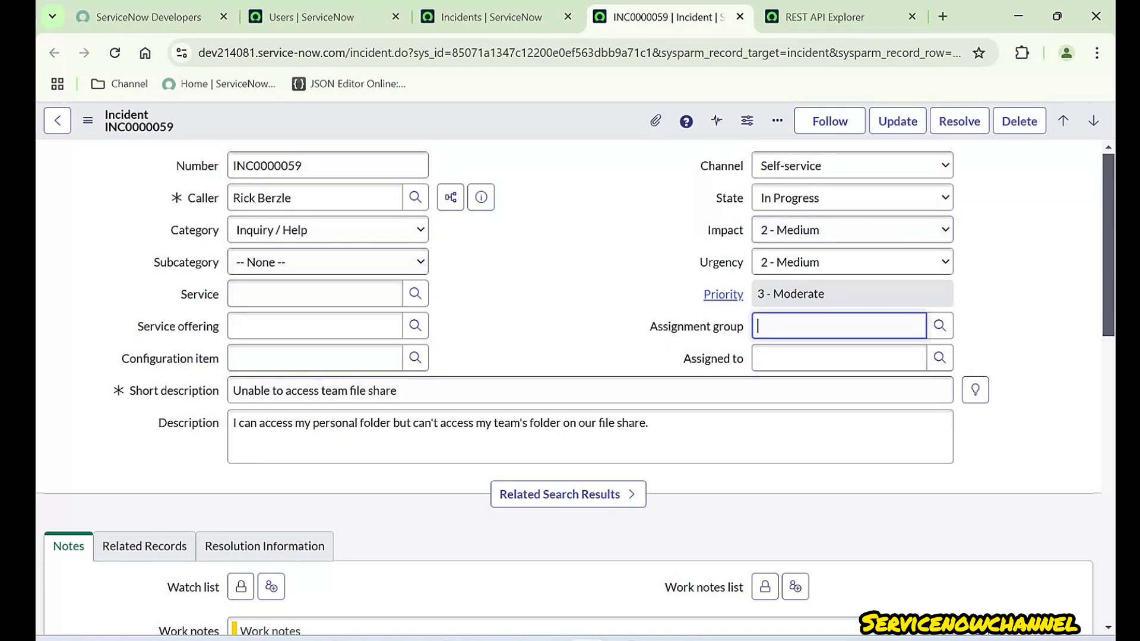
pyautogui.doubleClick(581, 309)
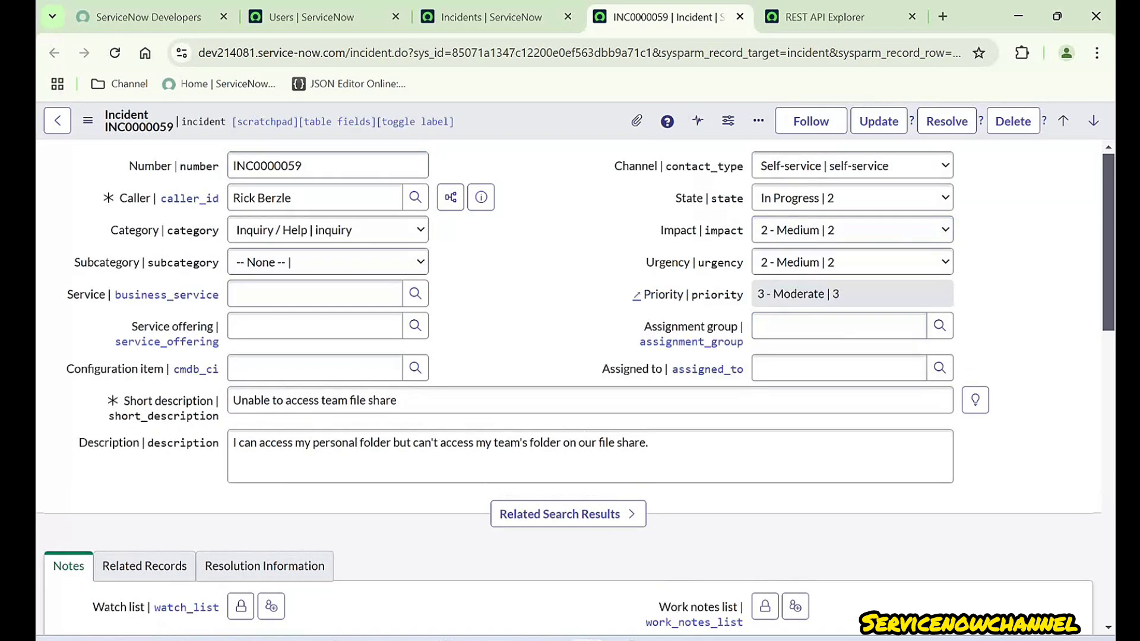
pyautogui.moveTo(180, 166); pyautogui.dragTo(219, 166)
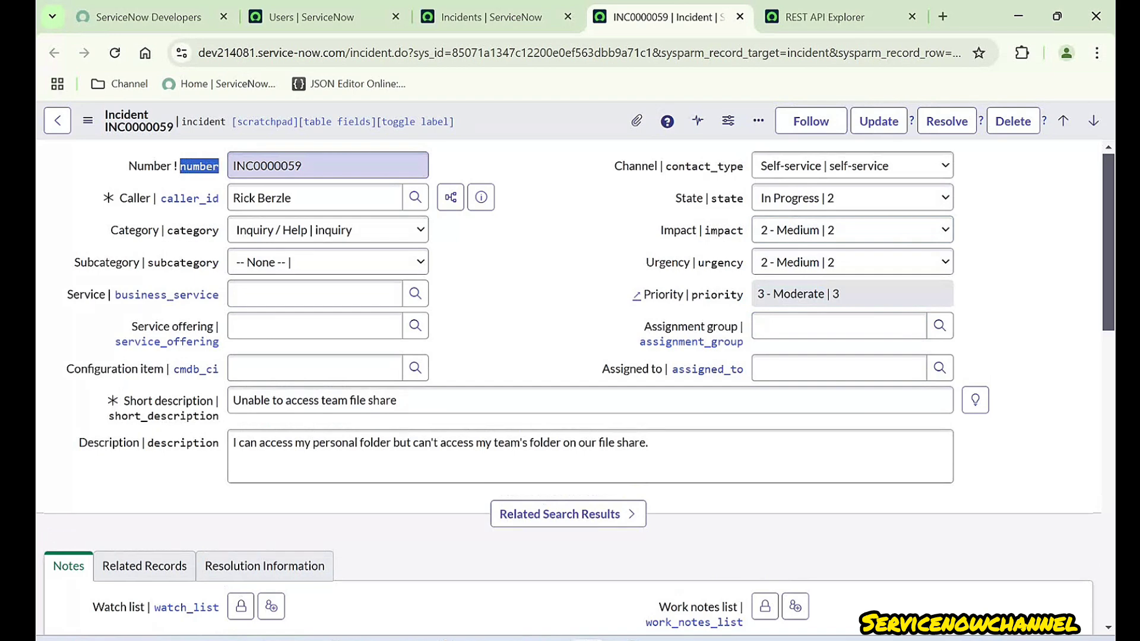
# - Replace the state entry in the PATCH body with a 'number' key
pyautogui.click(551, 639)
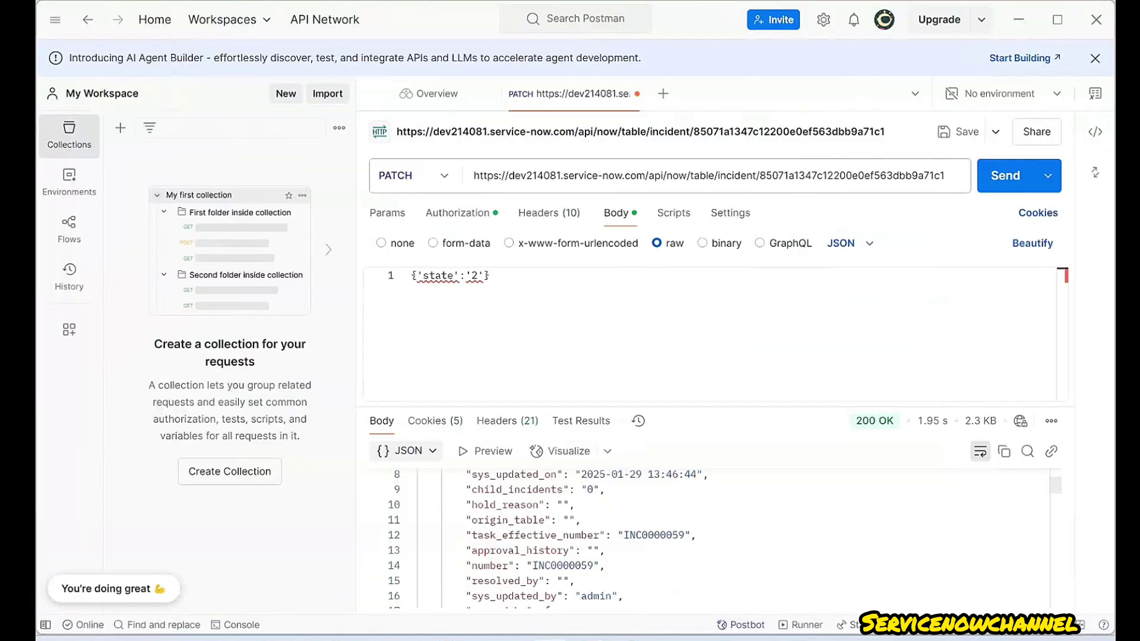
pyautogui.moveTo(484, 275); pyautogui.dragTo(417, 275)
pyautogui.write("'")
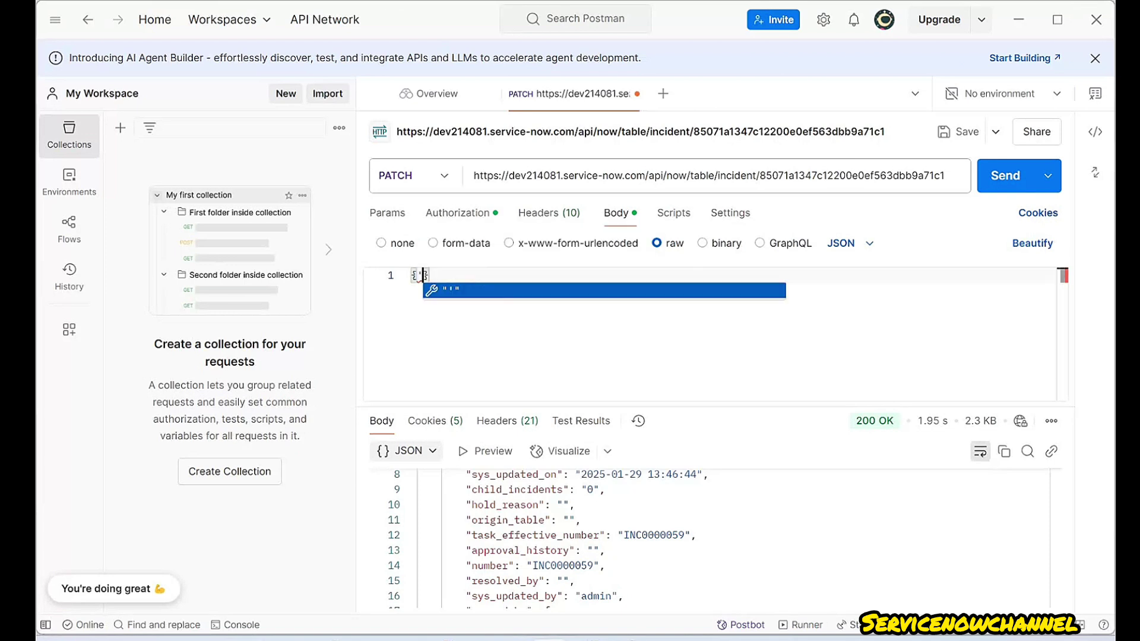
pyautogui.write("number'")
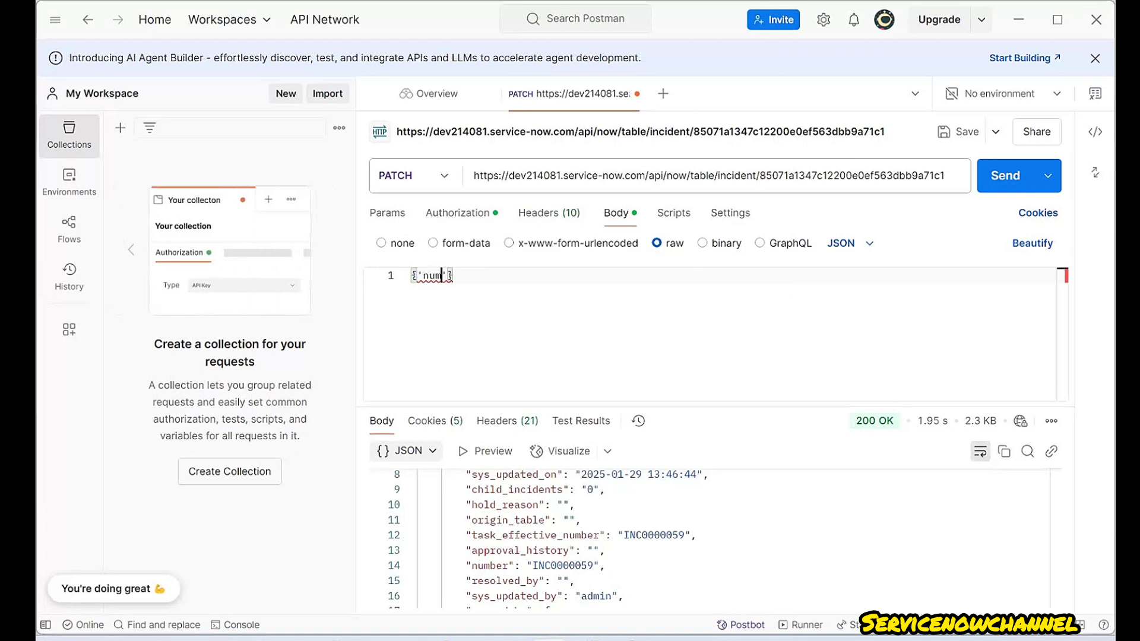
pyautogui.write(':')
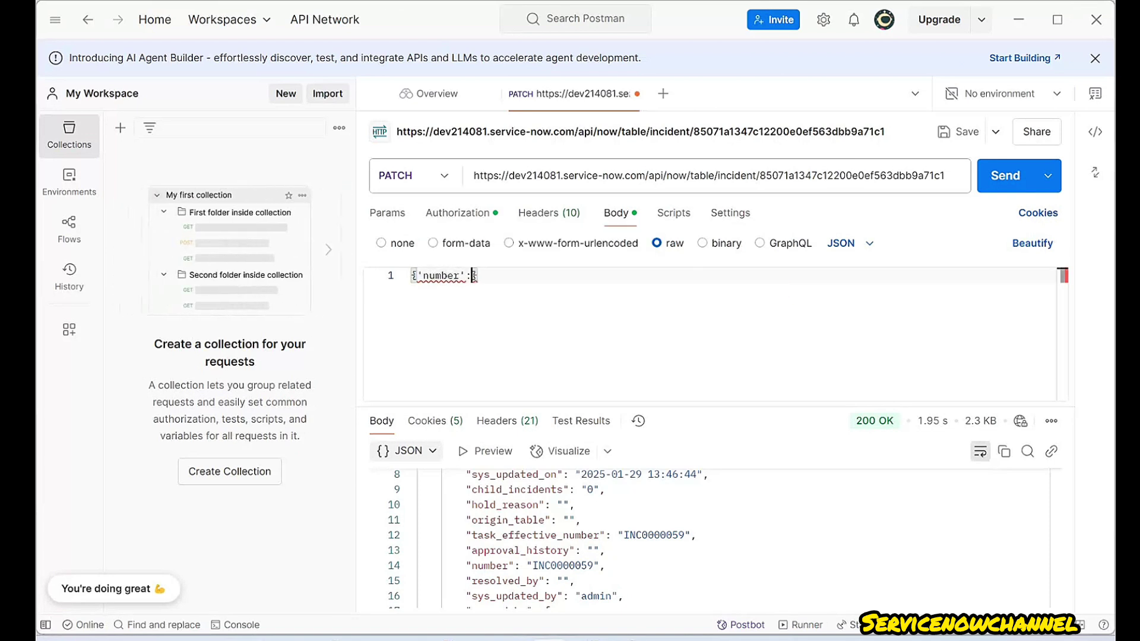
pyautogui.write("'")
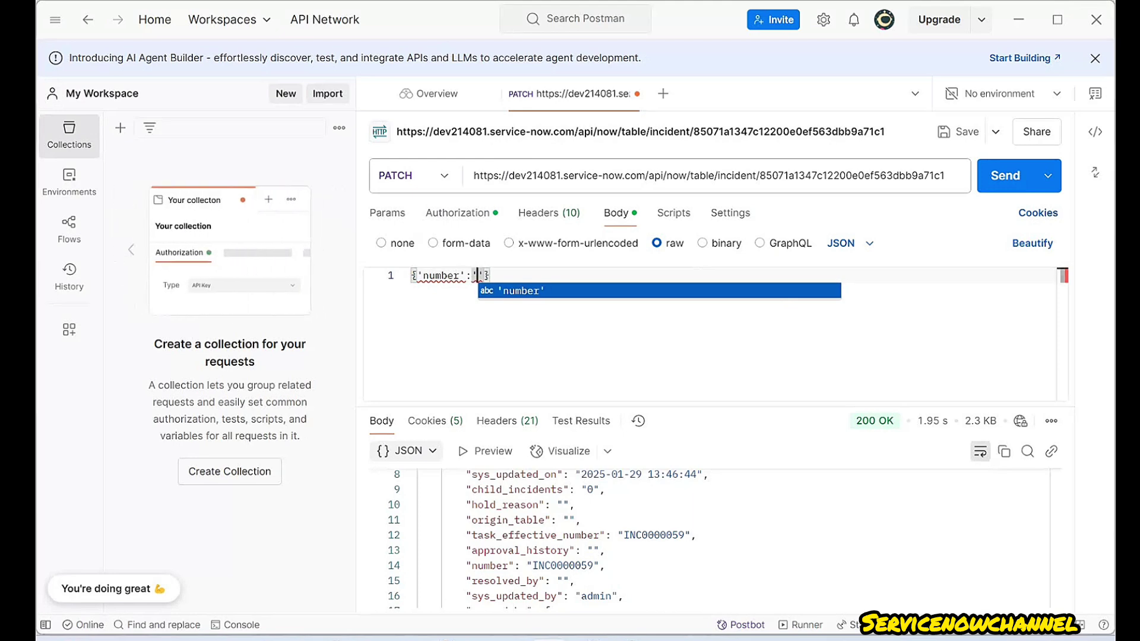
pyautogui.press('Return')
pyautogui.press('BackSpace')
pyautogui.press('BackSpace')
pyautogui.press('BackSpace')
pyautogui.press('BackSpace')
pyautogui.press('BackSpace')
pyautogui.press('BackSpace')
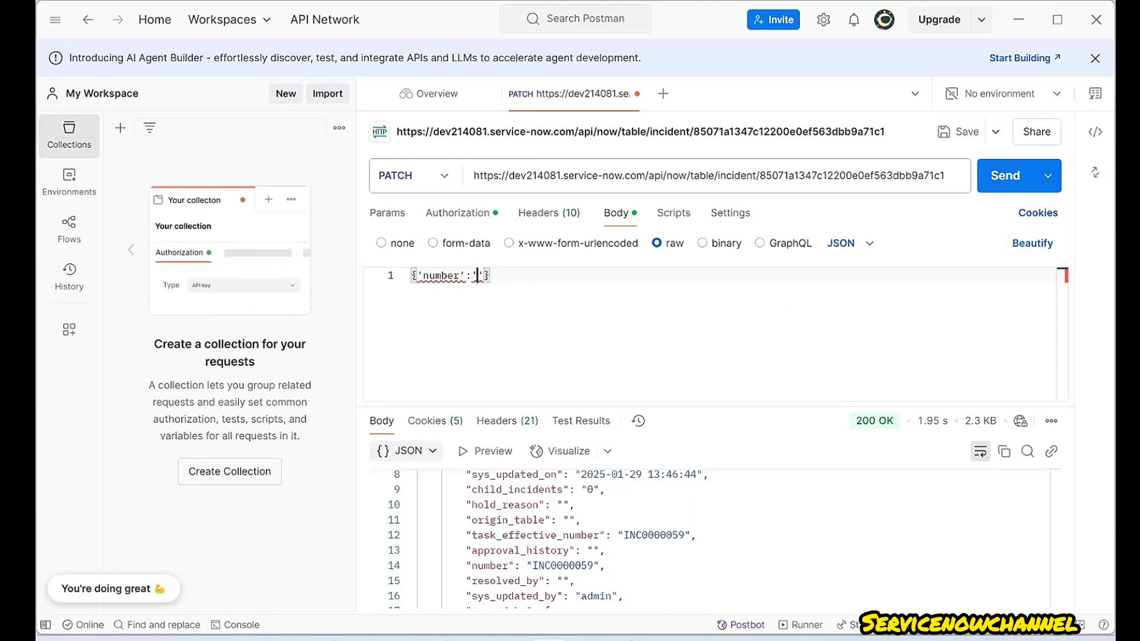
# - Copy INC0000059 from the form, paste it as the number value, and change it to INC0000159
pyautogui.hotkey('alt', 'Tab')
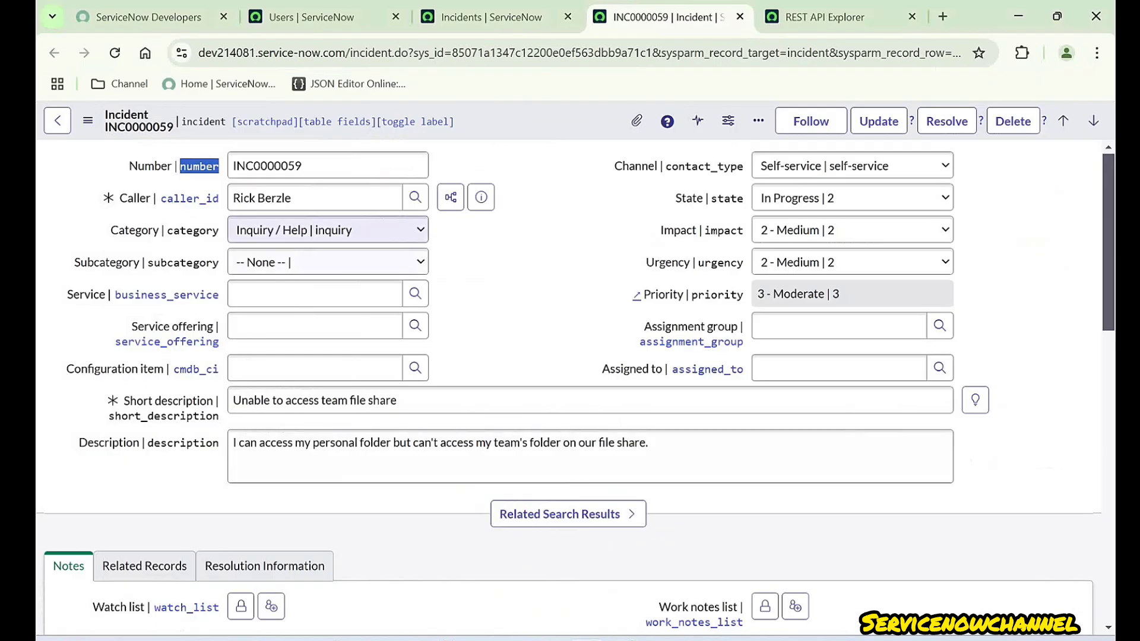
pyautogui.click(303, 166)
pyautogui.hotkey('ctrl', 'a')
pyautogui.hotkey('ctrl', 'c')
pyautogui.click(523, 172)
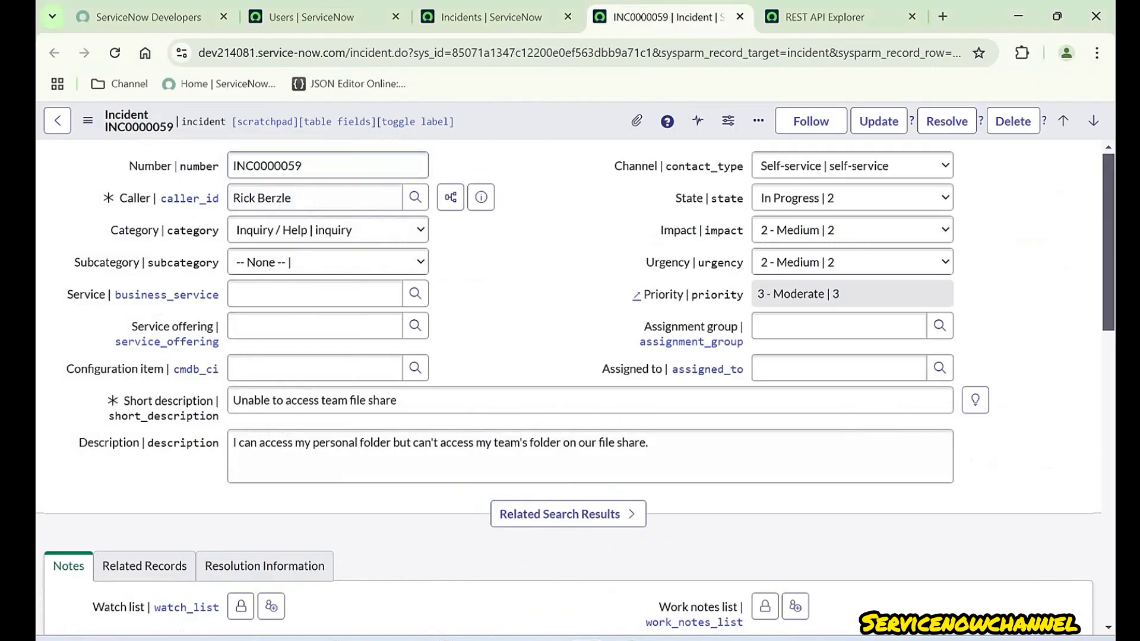
pyautogui.hotkey('alt', 'Tab')
pyautogui.hotkey('ctrl', 'v')
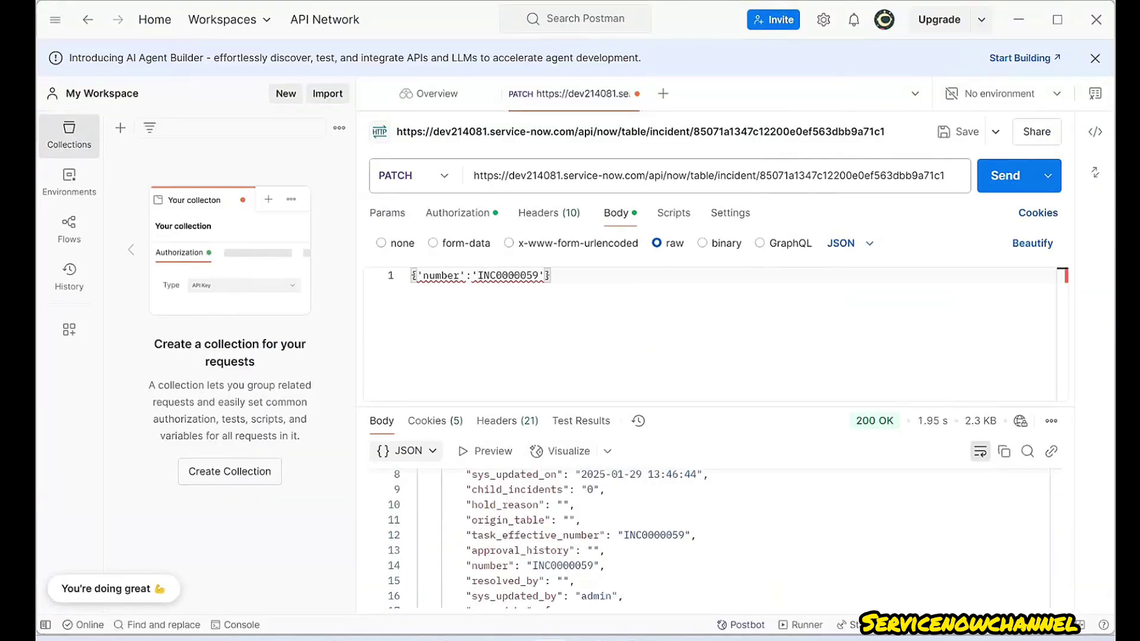
pyautogui.press('Left')
pyautogui.press('Left')
pyautogui.press('BackSpace')
pyautogui.write("159',")
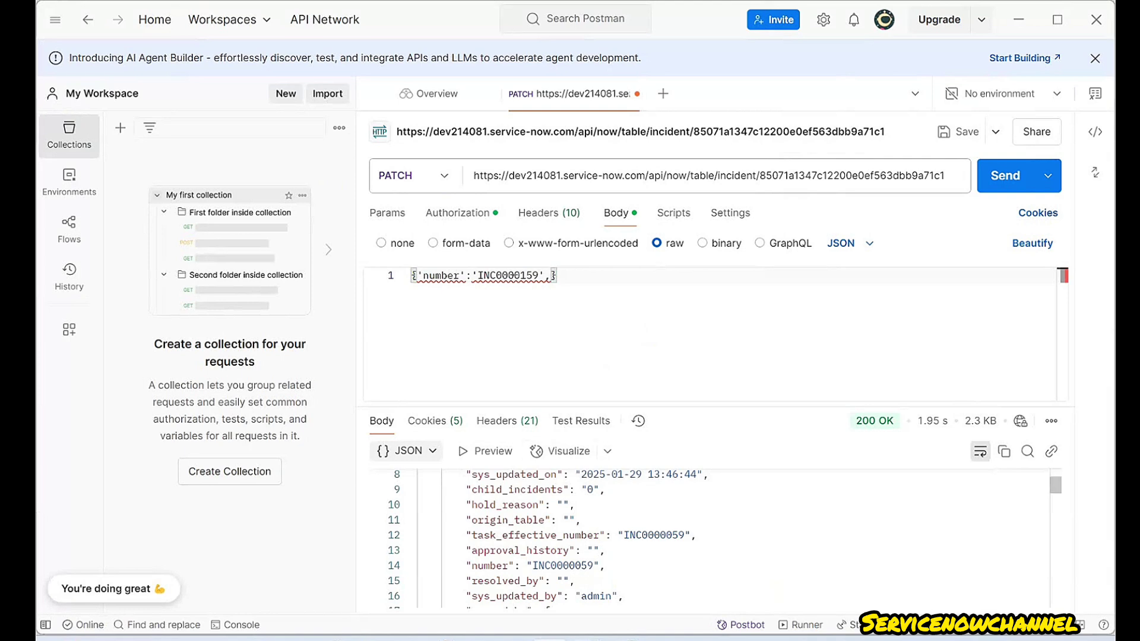
pyautogui.click(585, 639)
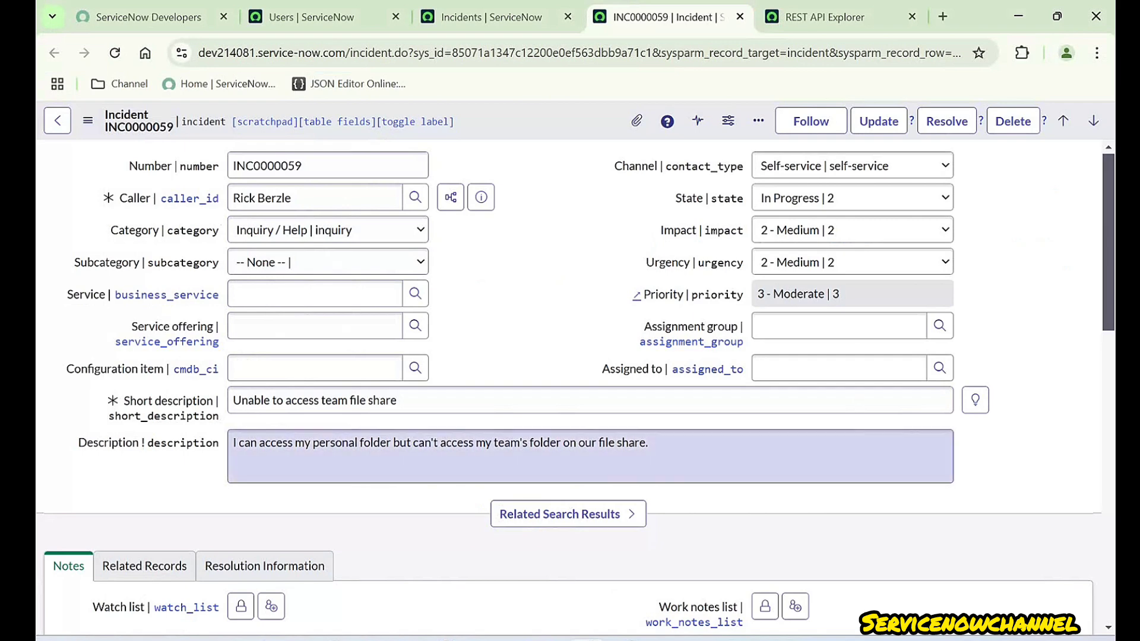
# - Add 'short_description':'testing postman SD' to the PATCH body using the copied field name
pyautogui.moveTo(147, 443); pyautogui.dragTo(160, 443)
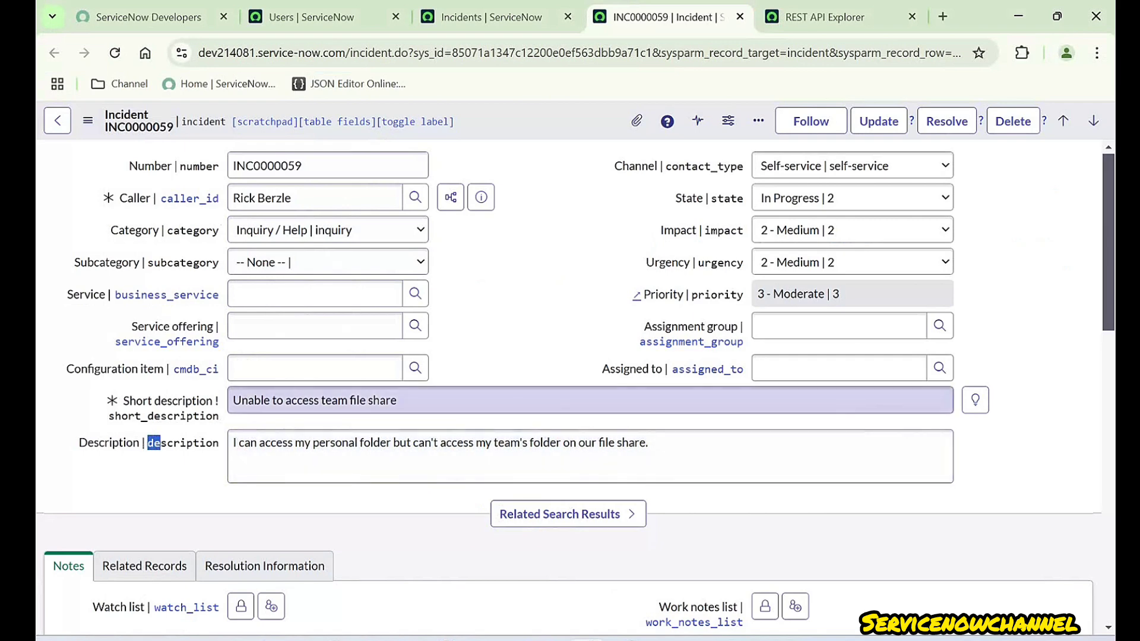
pyautogui.moveTo(108, 416); pyautogui.dragTo(219, 416)
pyautogui.hotkey('ctrl', 'c')
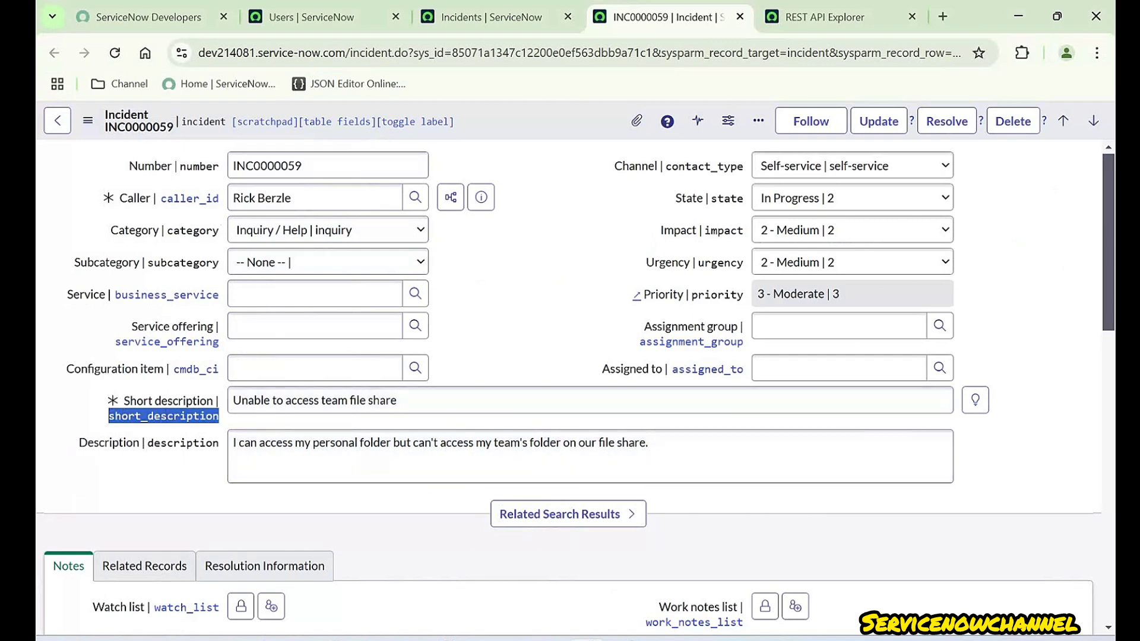
pyautogui.hotkey('alt', 'Tab')
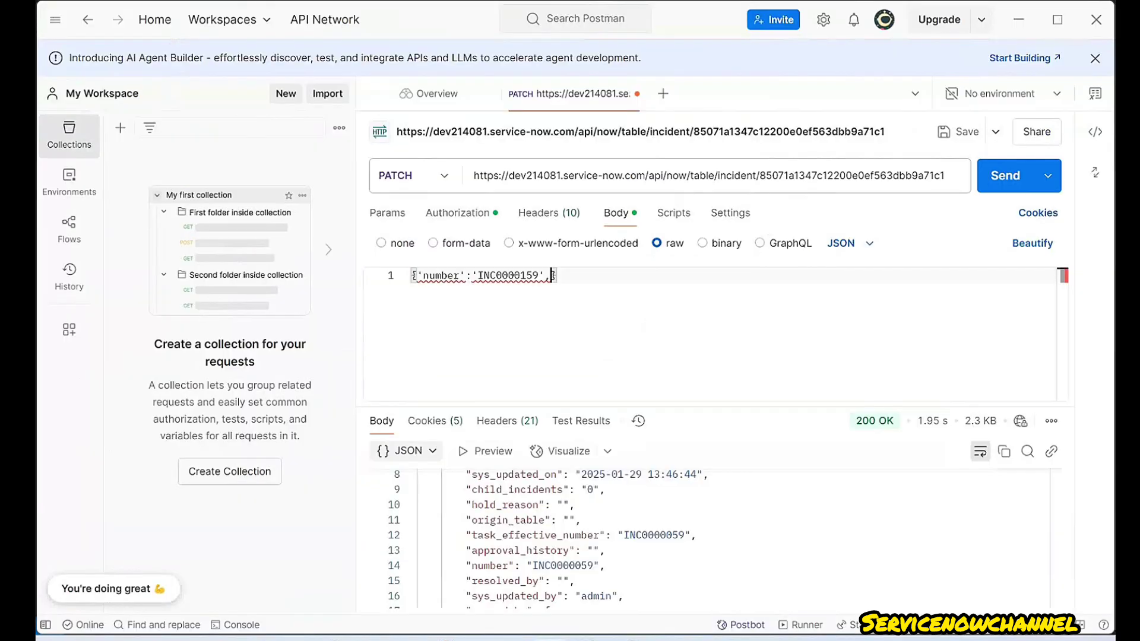
pyautogui.write("''")
pyautogui.hotkey('ctrl', 'v')
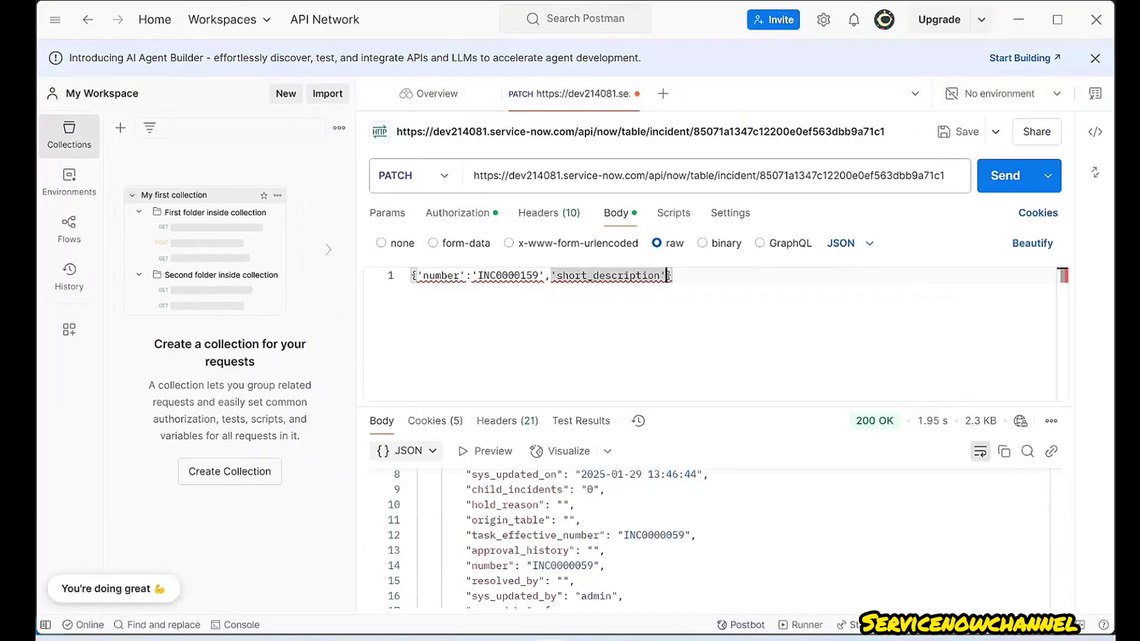
pyautogui.write(':')
pyautogui.press('BackSpace')
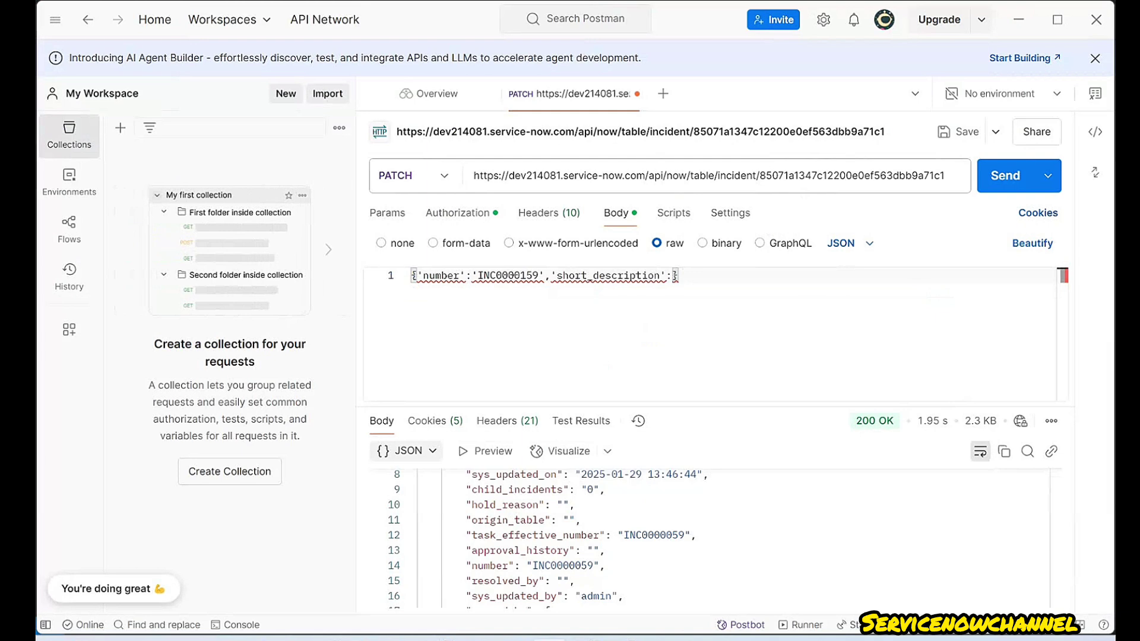
pyautogui.write("'test")
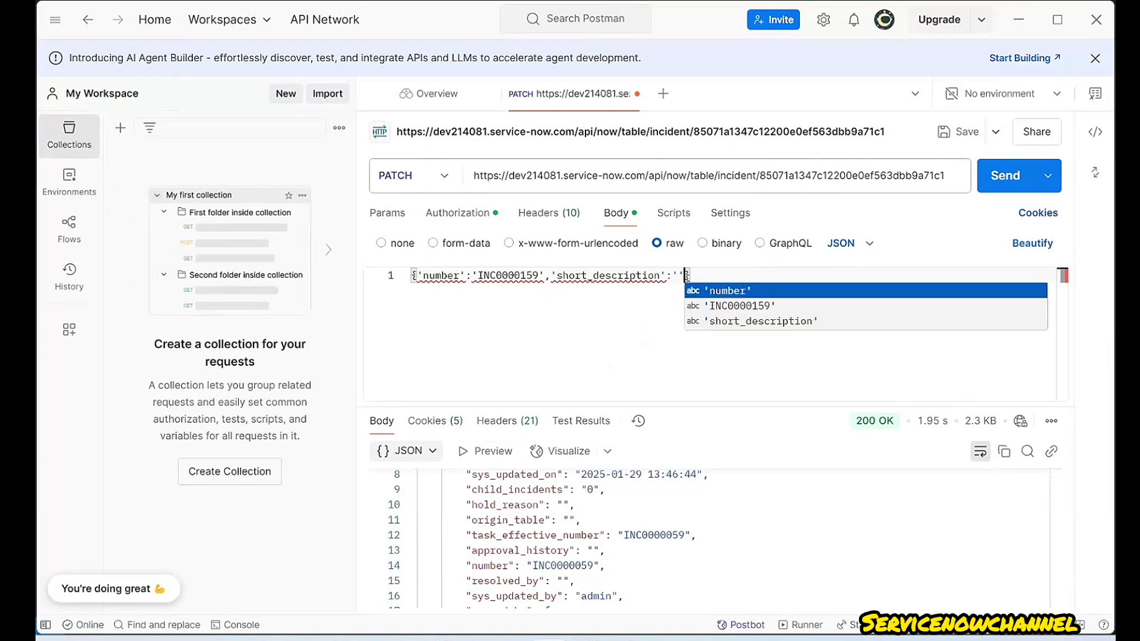
pyautogui.write('ing po')
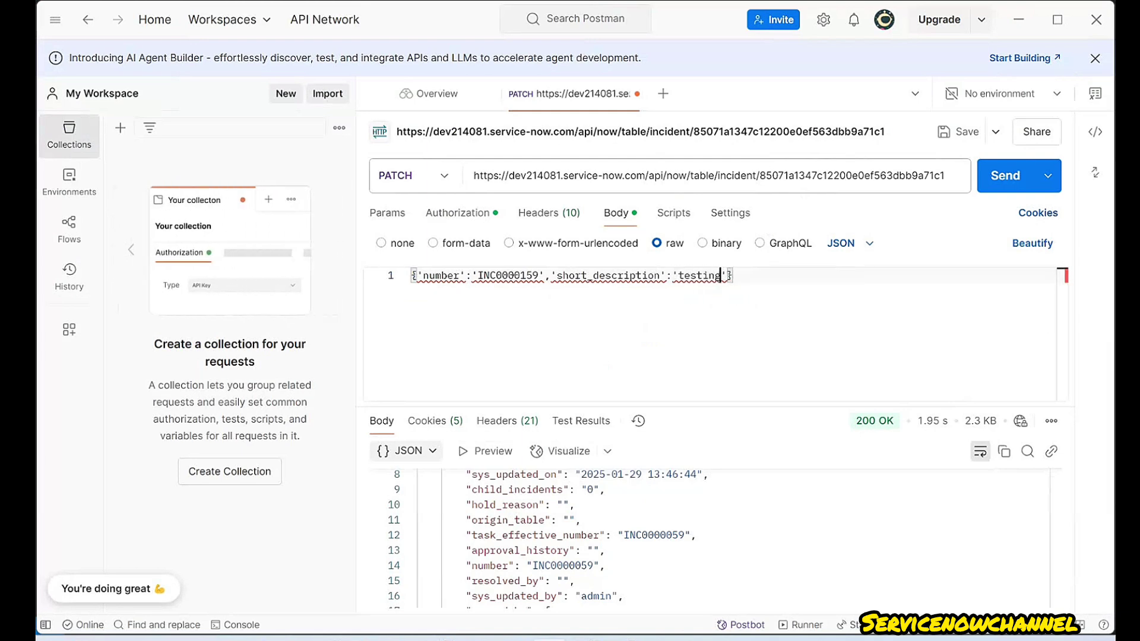
pyautogui.write("stman SD',")
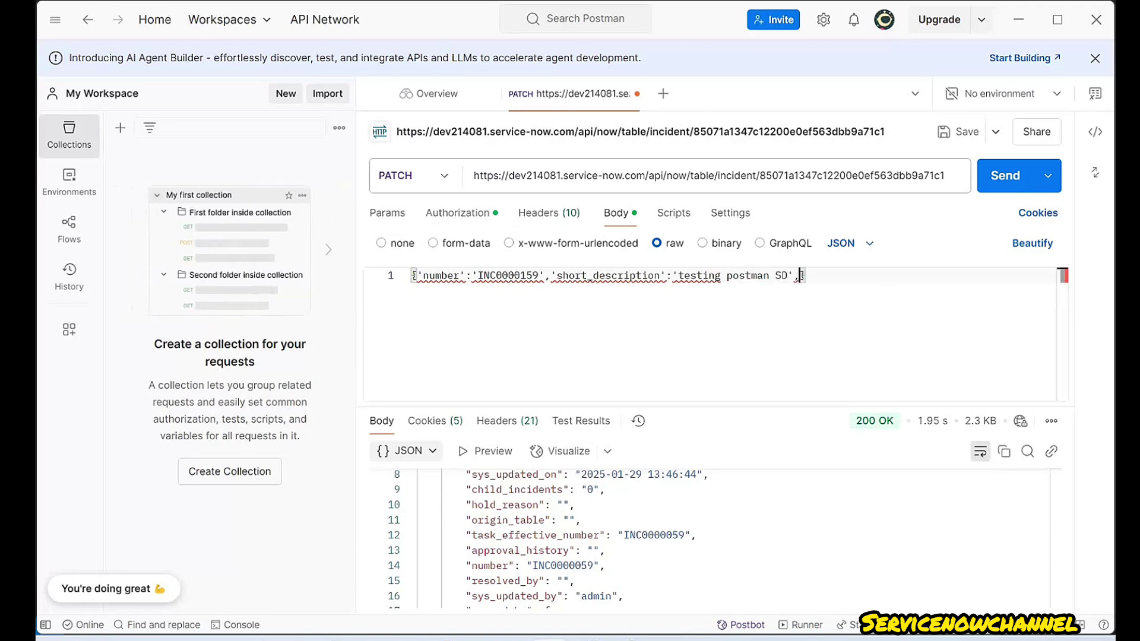
pyautogui.click(586, 640)
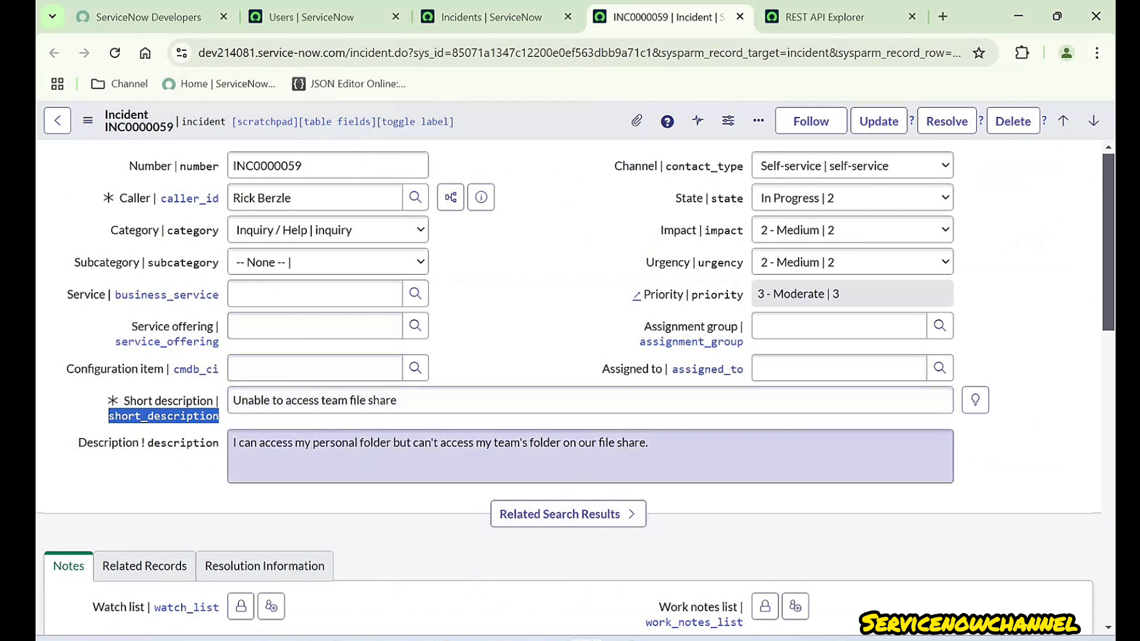
# - Add 'description':'TESTING POSTMAN DESCRITION' to the PATCH body using the copied field name
pyautogui.doubleClick(183, 443)
pyautogui.hotkey('ctrl', 'c')
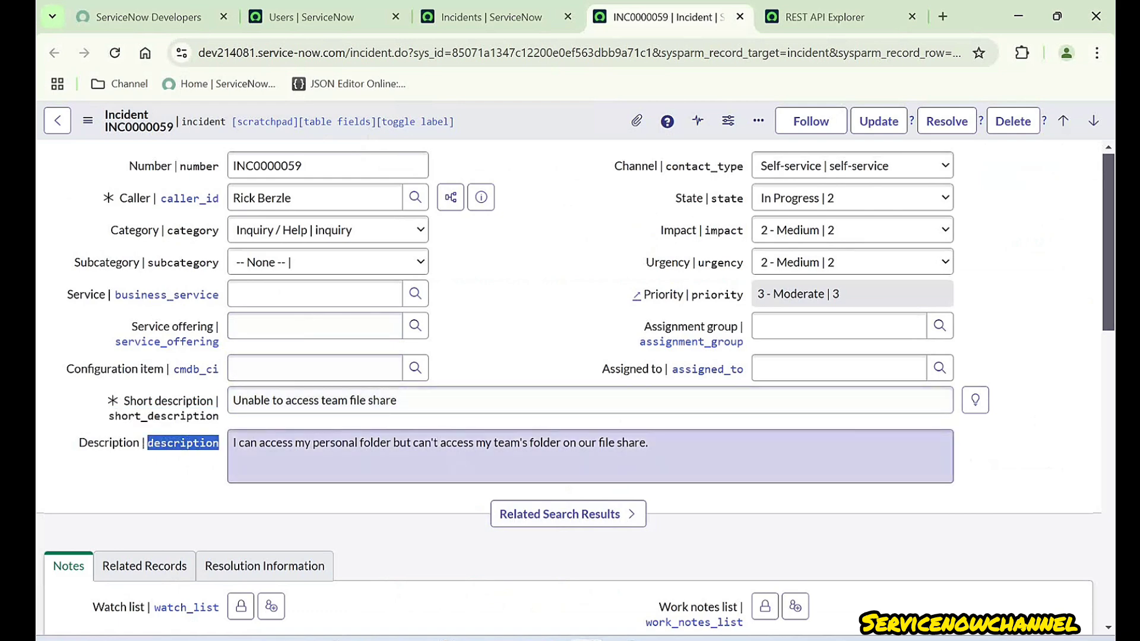
pyautogui.hotkey('alt', 'Tab')
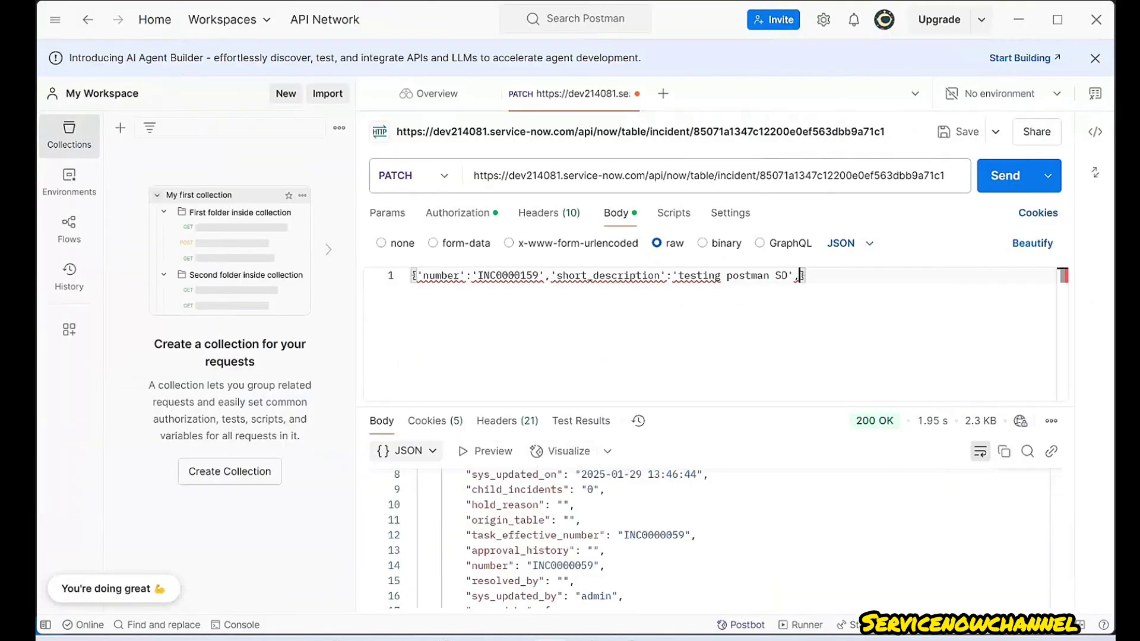
pyautogui.write("'")
pyautogui.hotkey('ctrl', 'v')
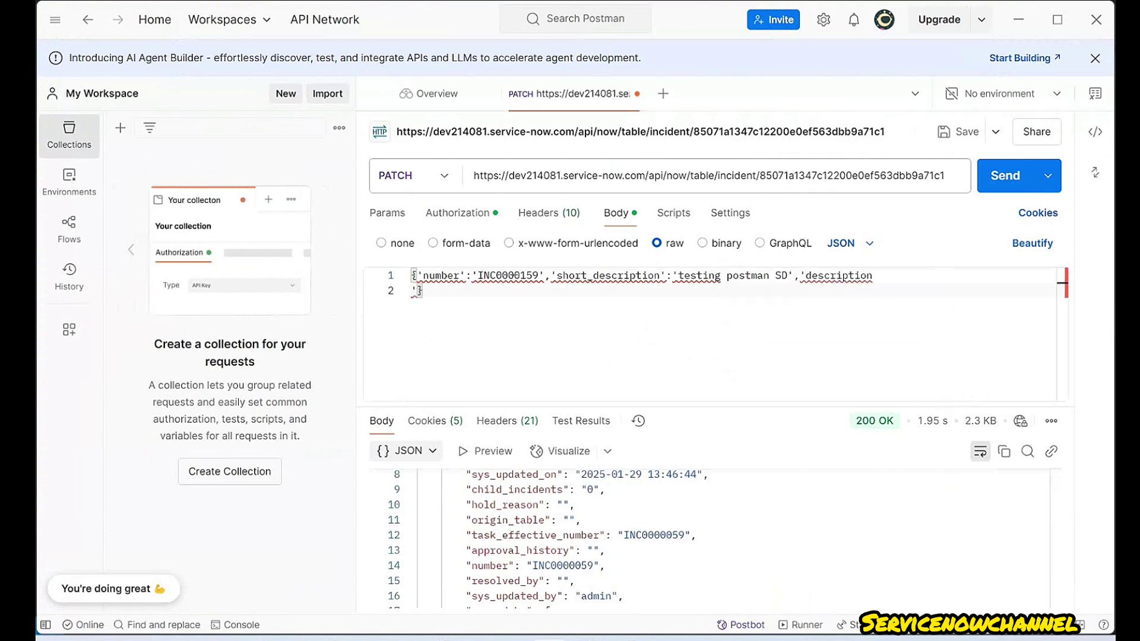
pyautogui.press('BackSpace')
pyautogui.press('Right')
pyautogui.write(':')
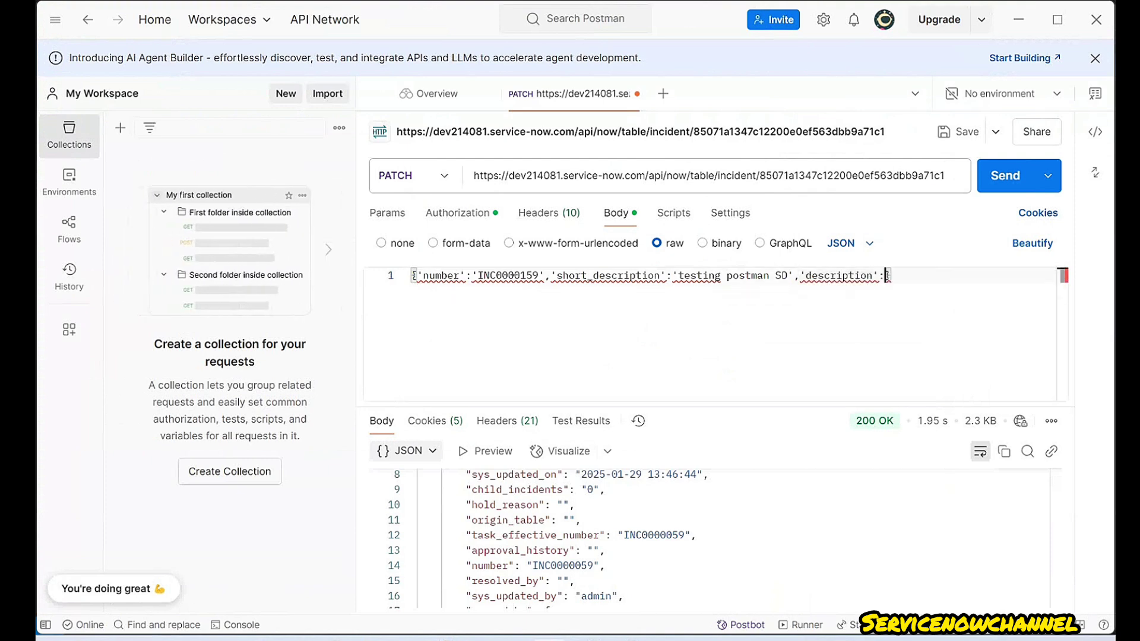
pyautogui.write("'")
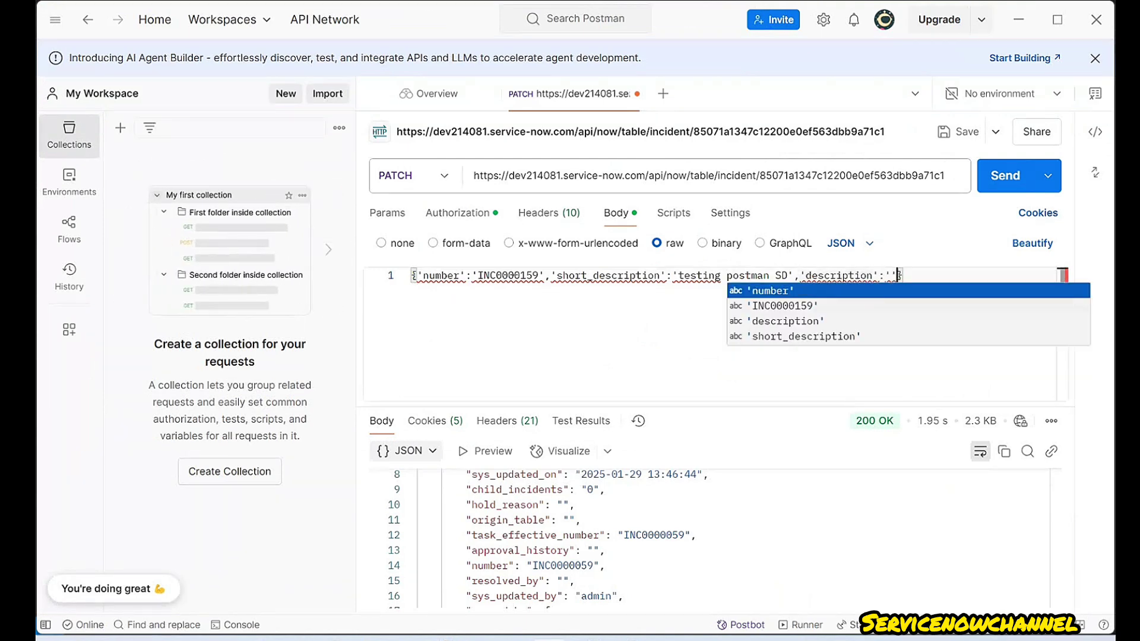
pyautogui.press('Left')
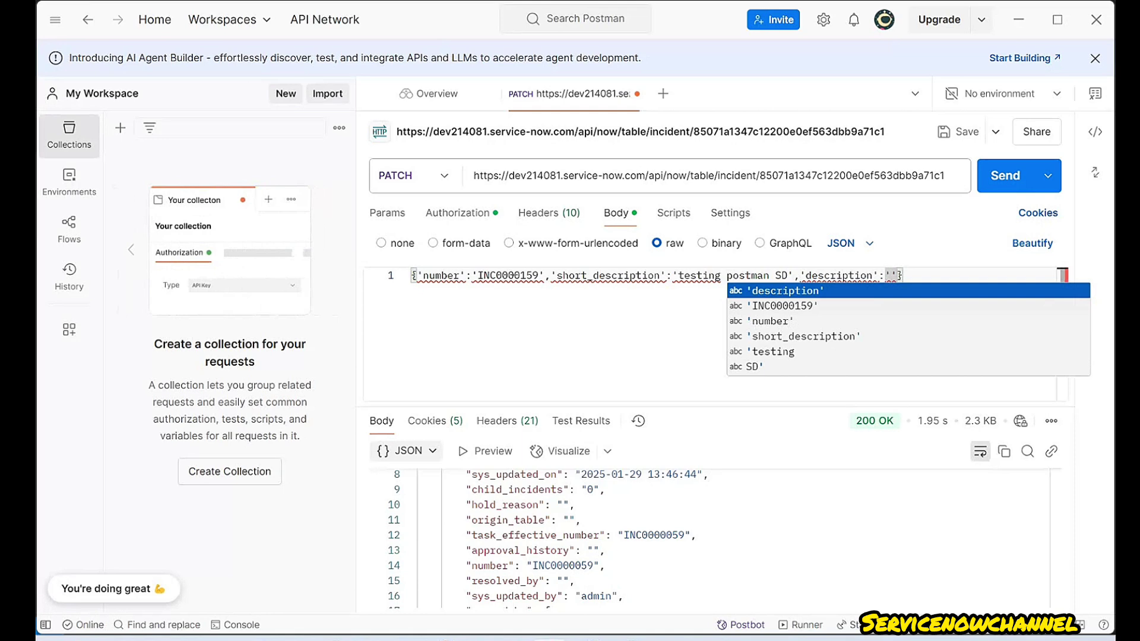
pyautogui.write('TESTING ')
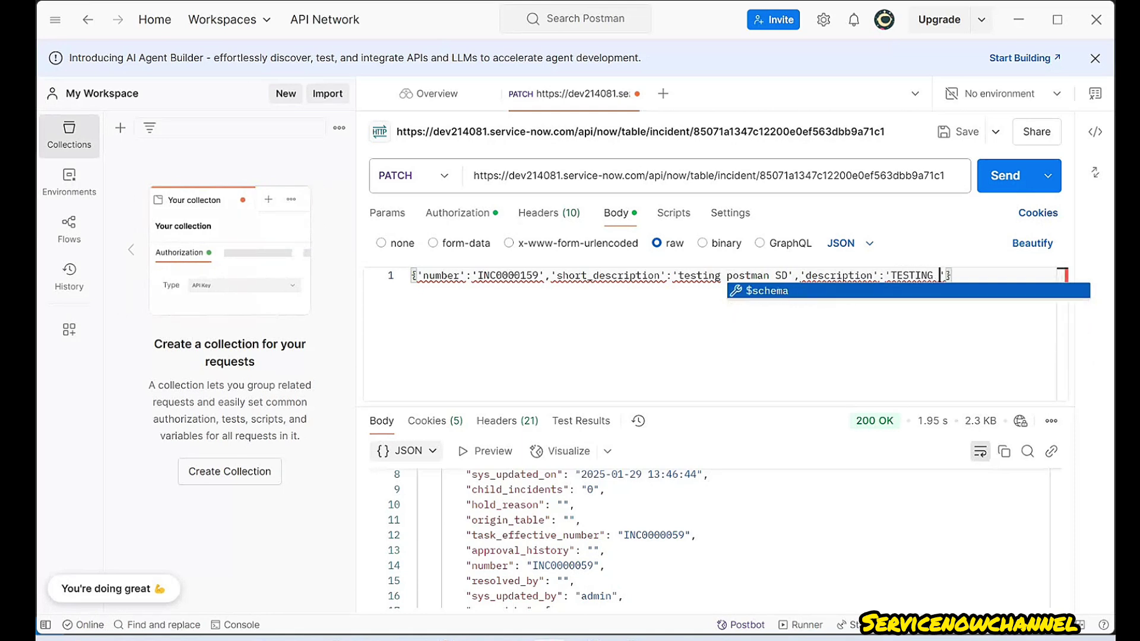
pyautogui.write('POSTMAN DESCR')
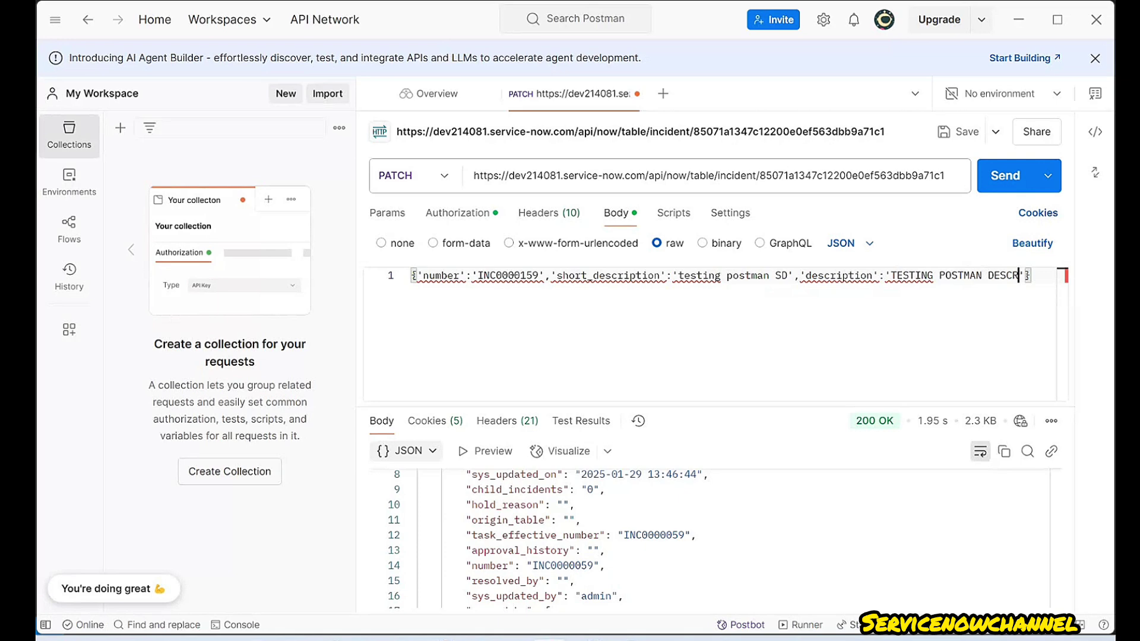
pyautogui.write('ITIP')
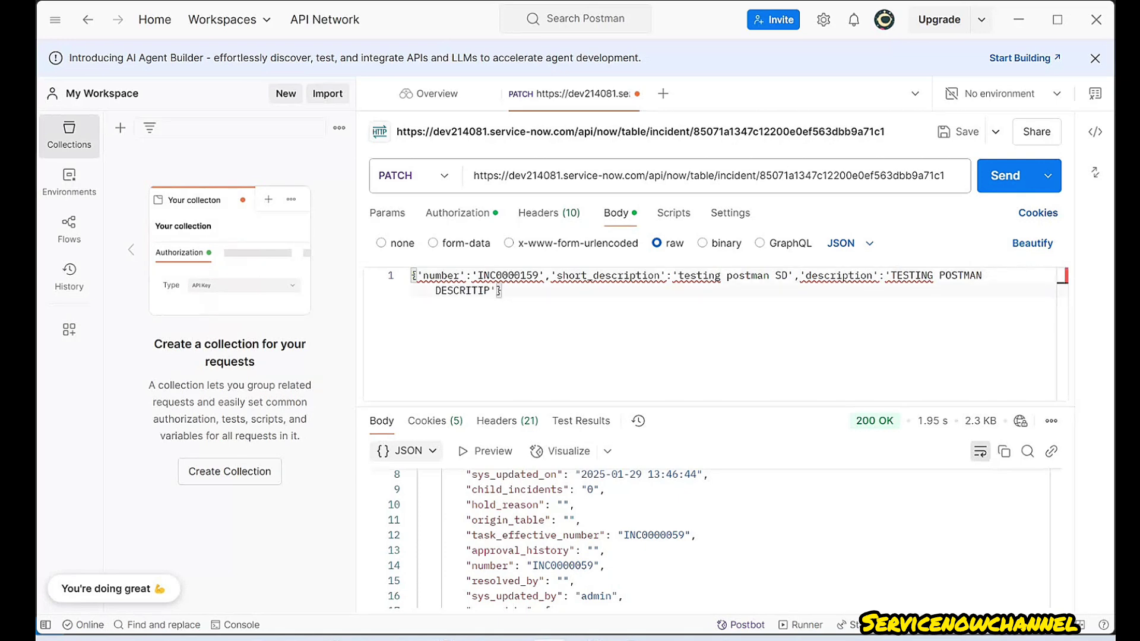
pyautogui.press('BackSpace')
pyautogui.press('BackSpace')
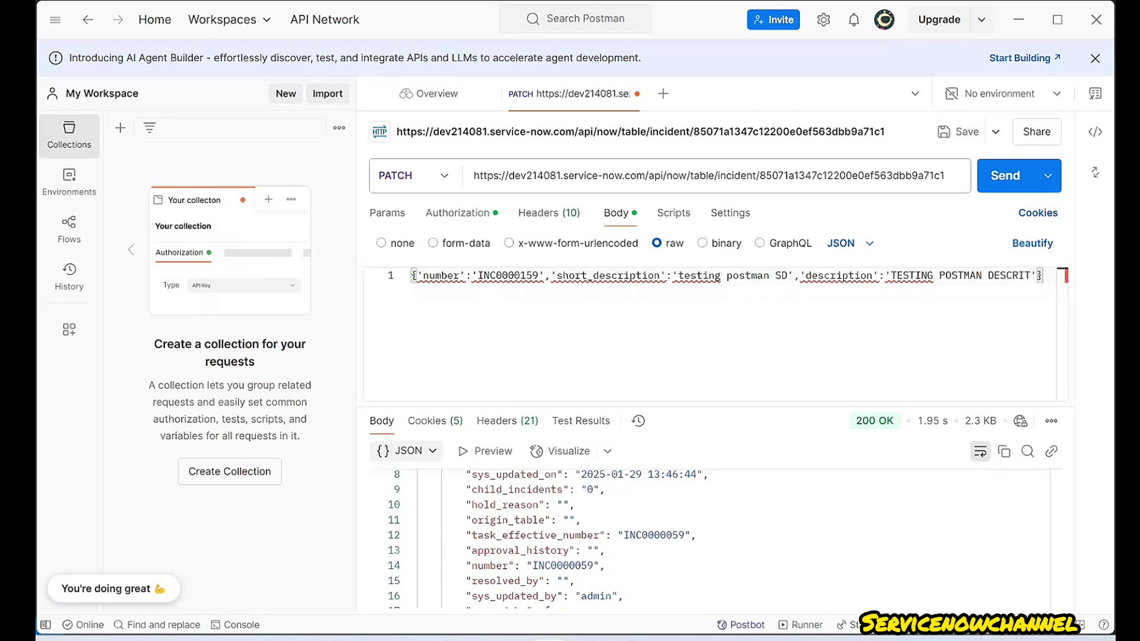
pyautogui.write('ION')
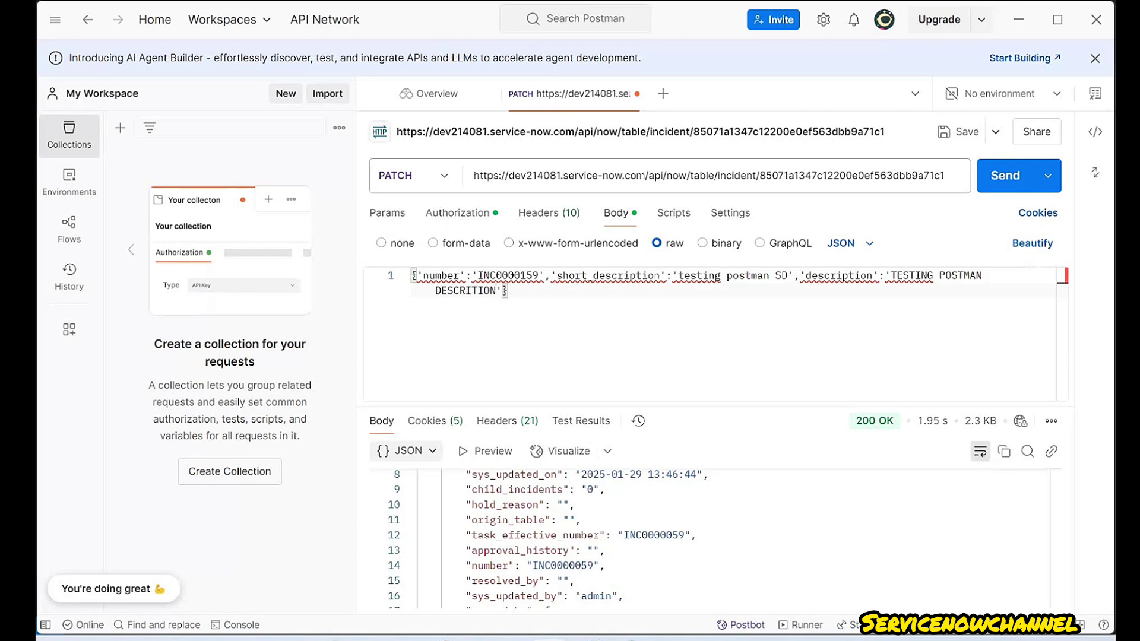
# - Review the number, short_description and description keys and tidy the description value's spacing
pyautogui.doubleClick(440, 275)
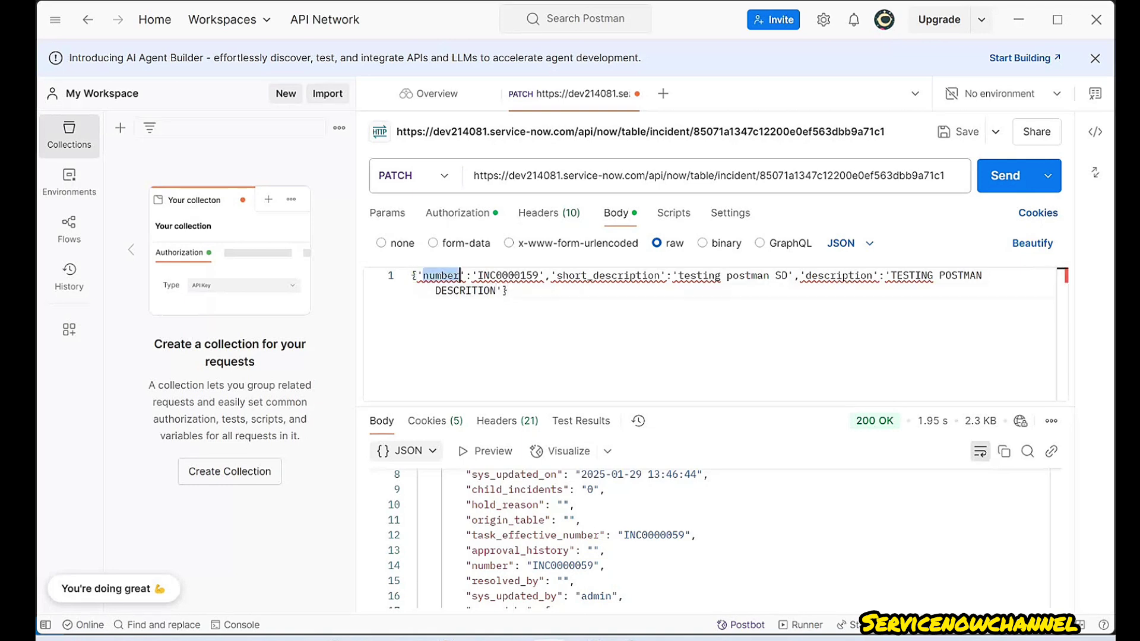
pyautogui.doubleClick(608, 276)
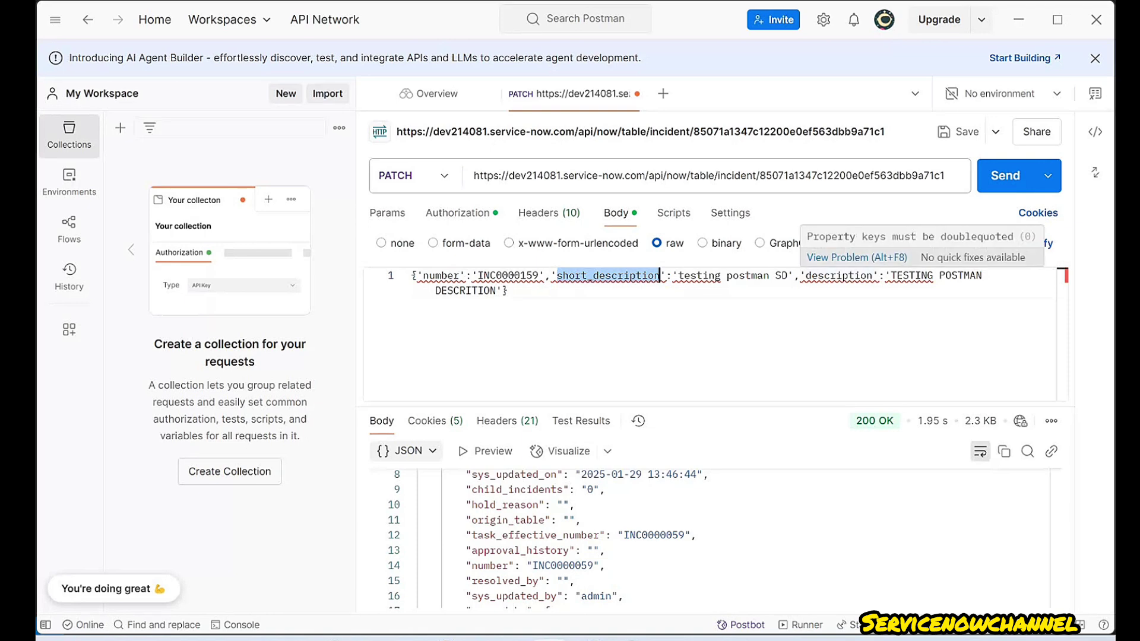
pyautogui.doubleClick(838, 276)
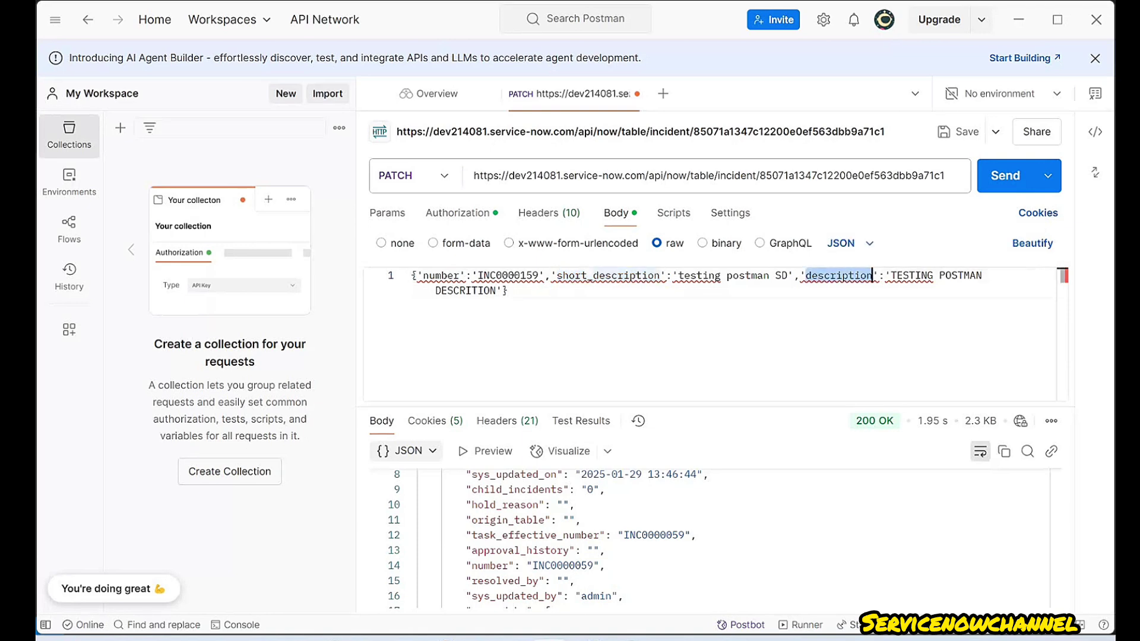
pyautogui.press('BackSpace')
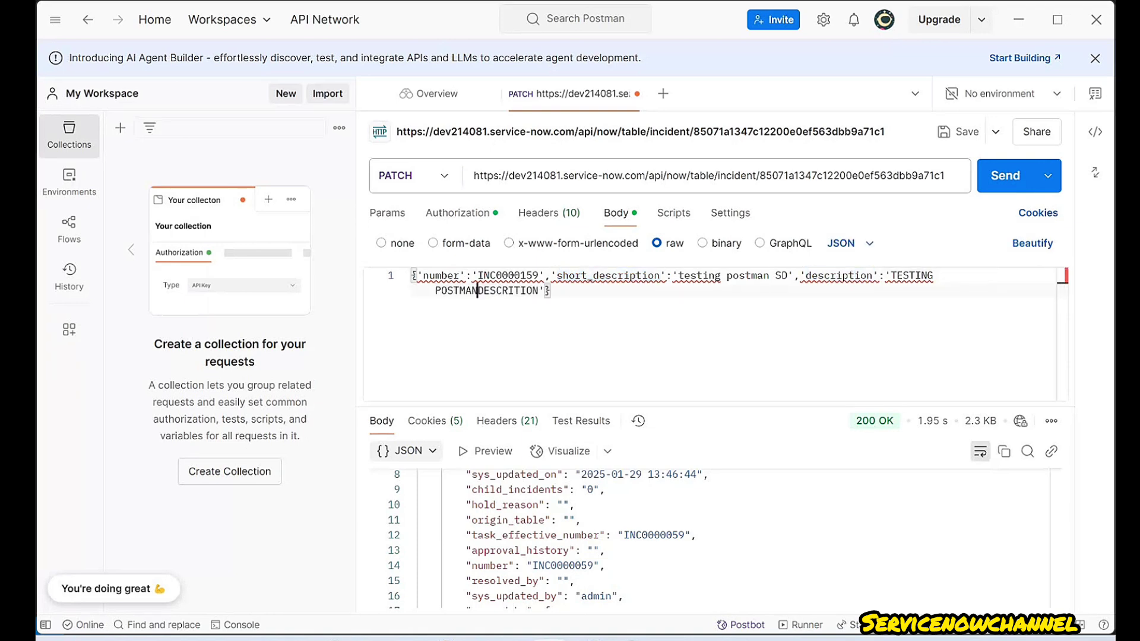
pyautogui.click(508, 290)
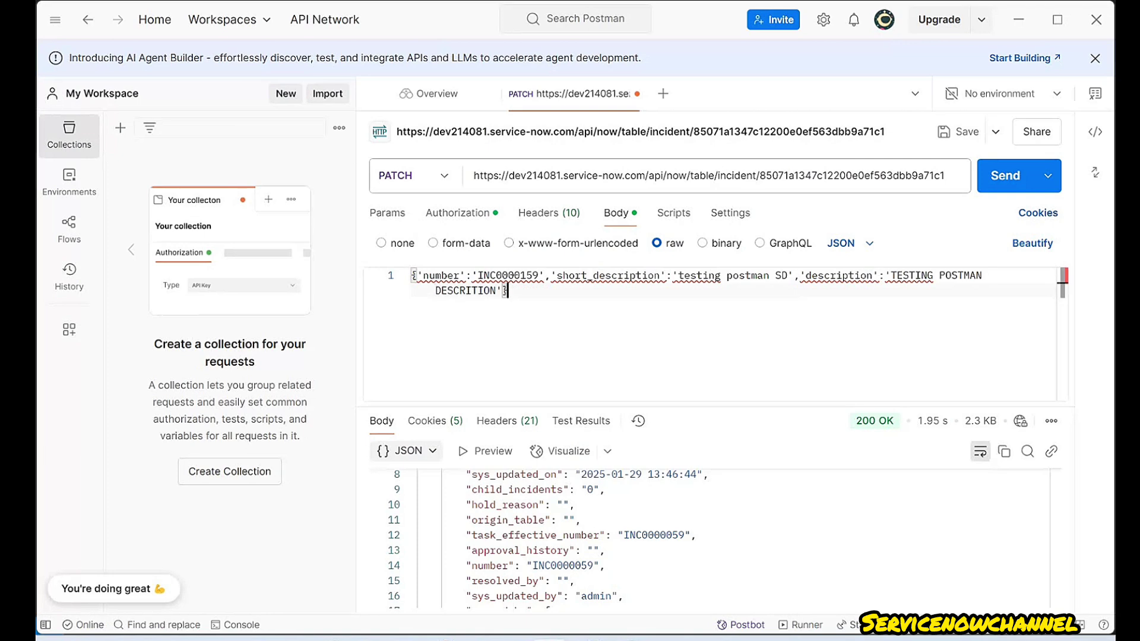
pyautogui.hotkey('alt', 'Tab')
# - Reload the incident form and set its Service to SAP Controlling
pyautogui.click(515, 330)
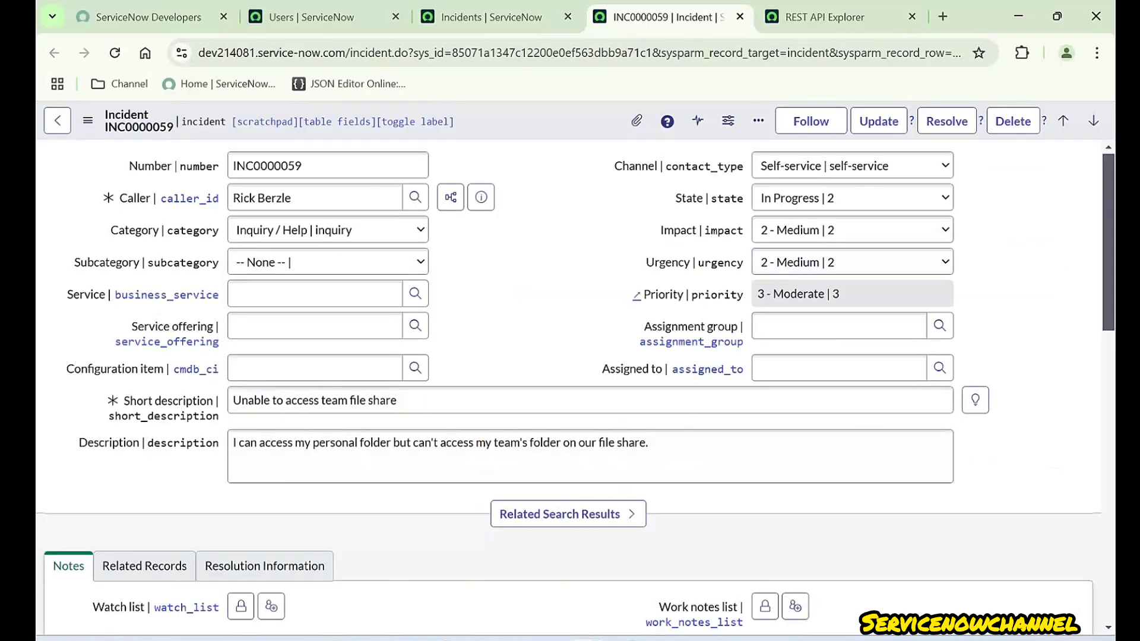
pyautogui.moveTo(67, 294); pyautogui.dragTo(100, 295)
pyautogui.click(115, 53)
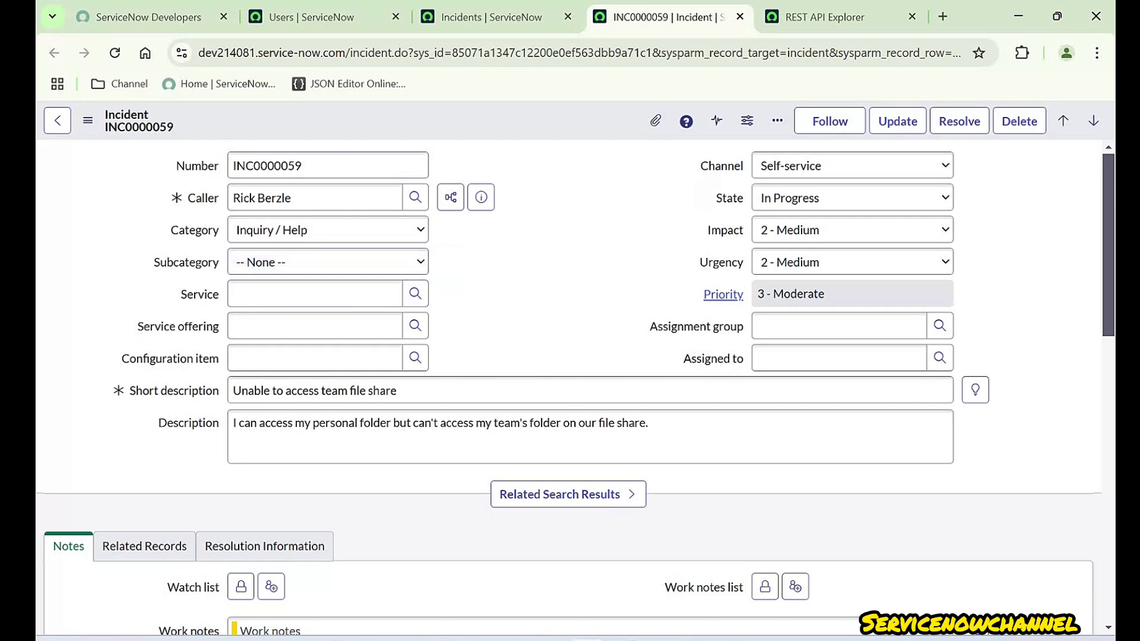
pyautogui.click(415, 294)
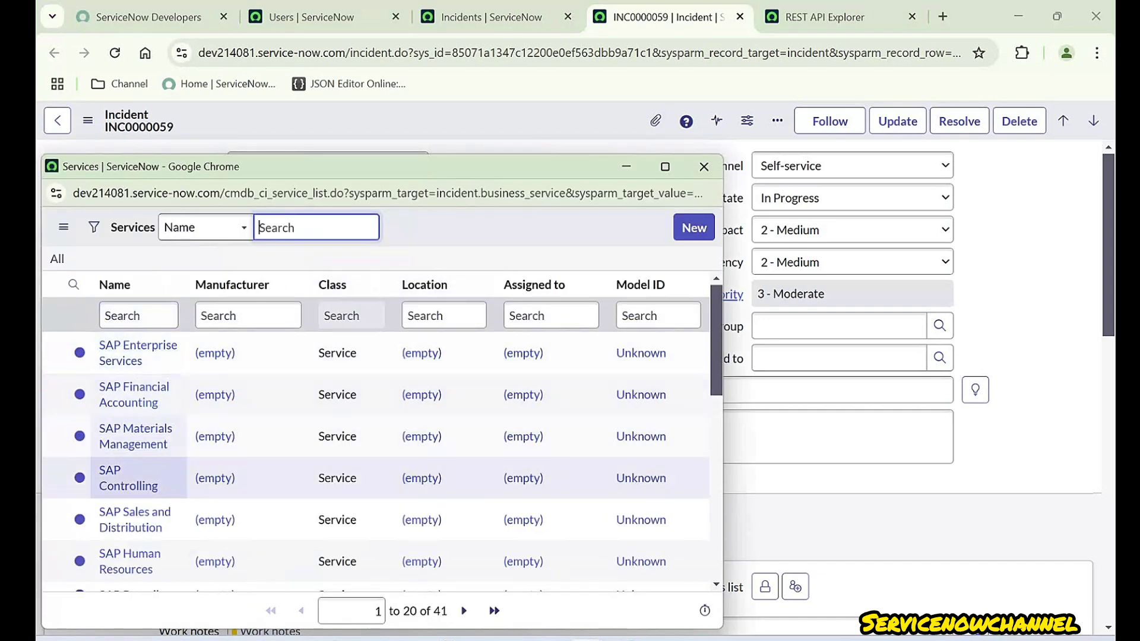
pyautogui.click(128, 484)
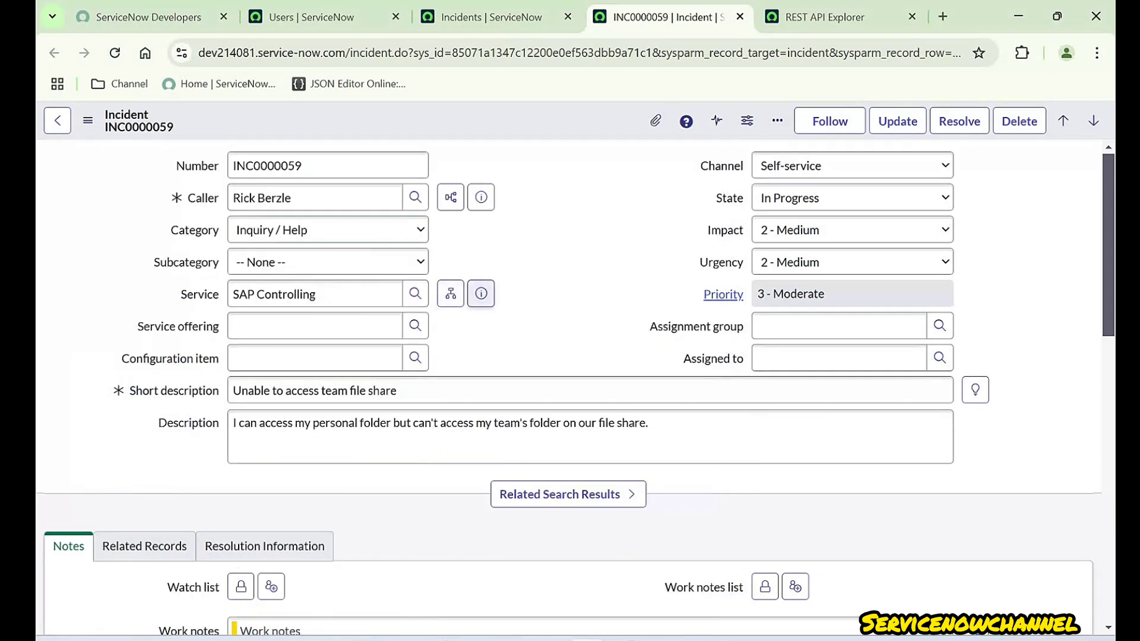
# - Open the SAP Controlling service record in a new tab from its preview
pyautogui.click(481, 293)
pyautogui.rightClick(681, 337)
pyautogui.click(766, 360)
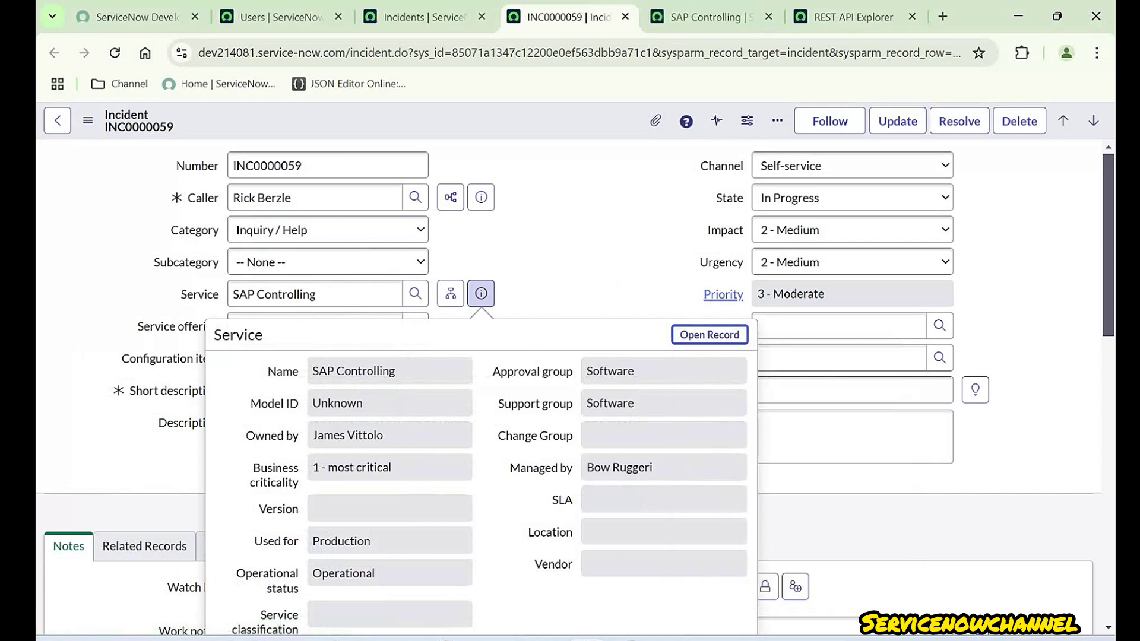
pyautogui.hotkey('ctrl', 'Tab')
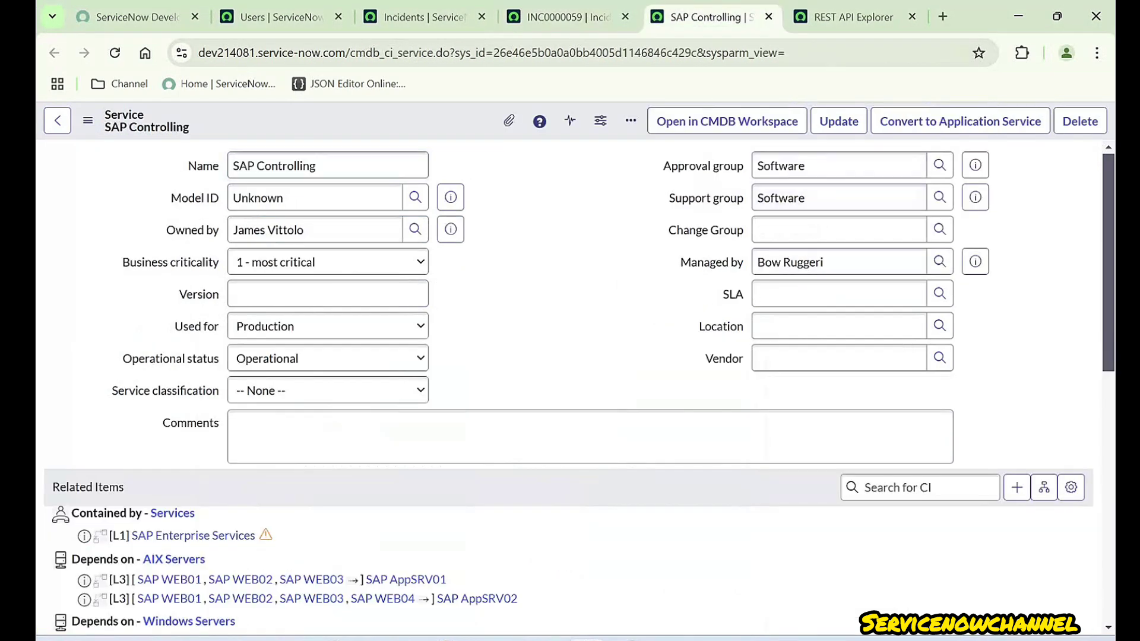
# - Use Copy sys_id on the SAP Controlling record, via the header context menu and the ... menu
pyautogui.rightClick(413, 126)
pyautogui.click(461, 343)
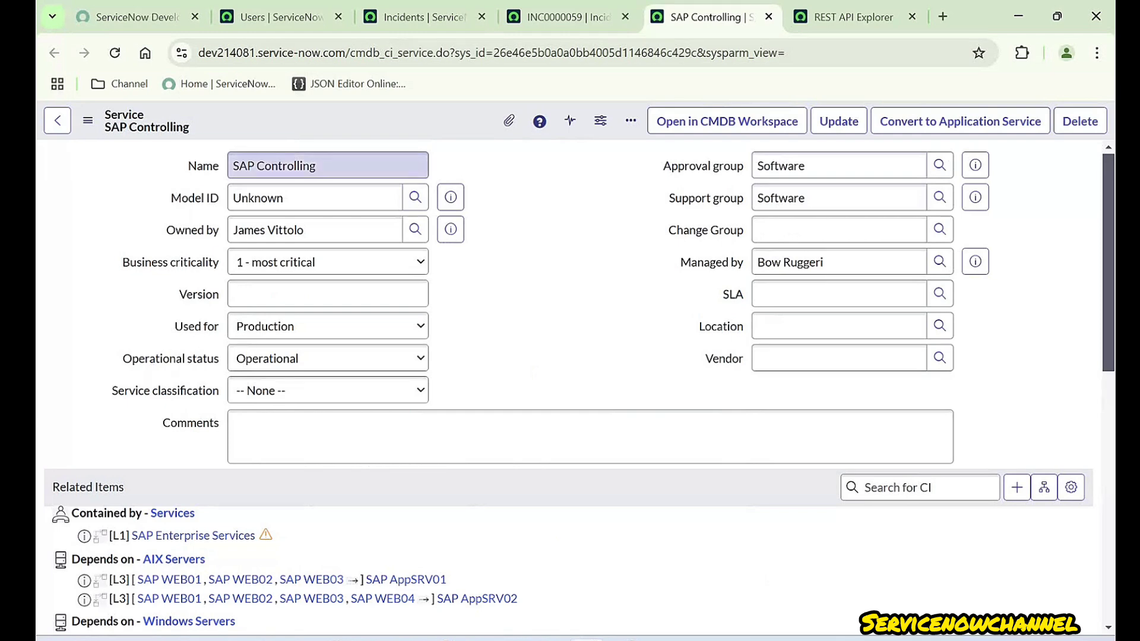
pyautogui.moveTo(318, 166); pyautogui.dragTo(231, 165)
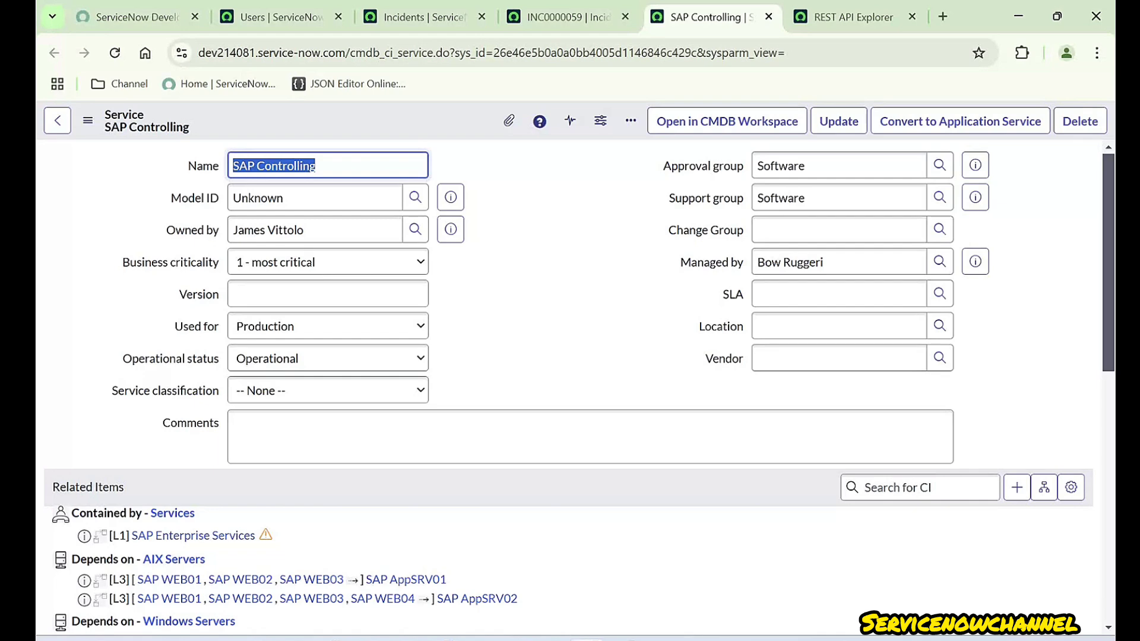
pyautogui.click(630, 121)
pyautogui.click(487, 337)
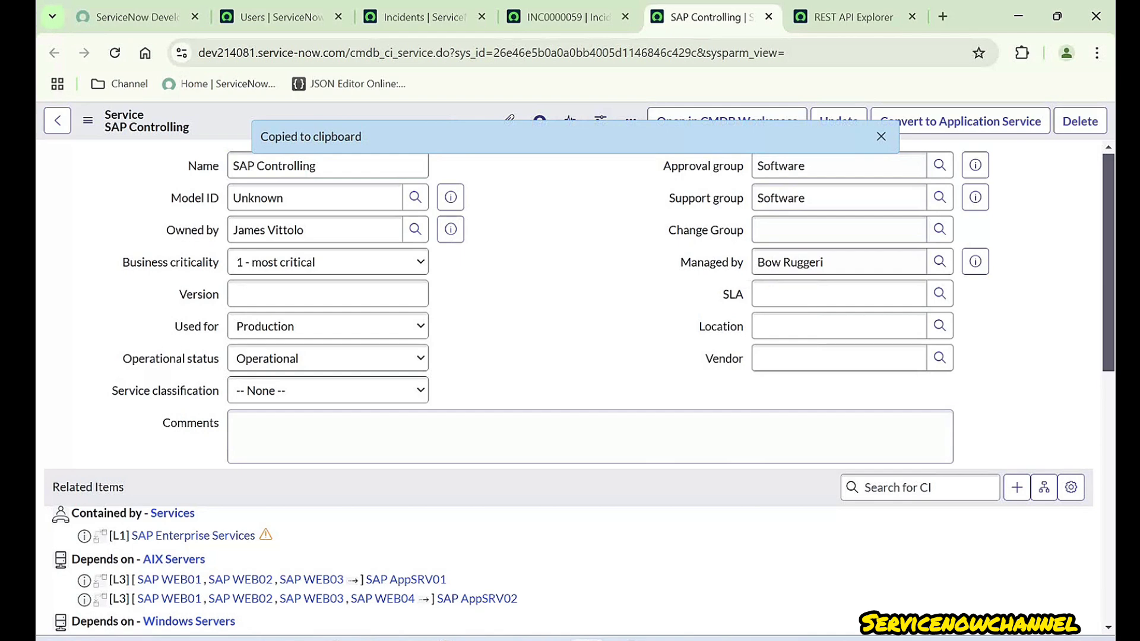
pyautogui.hotkey('alt', 'Tab')
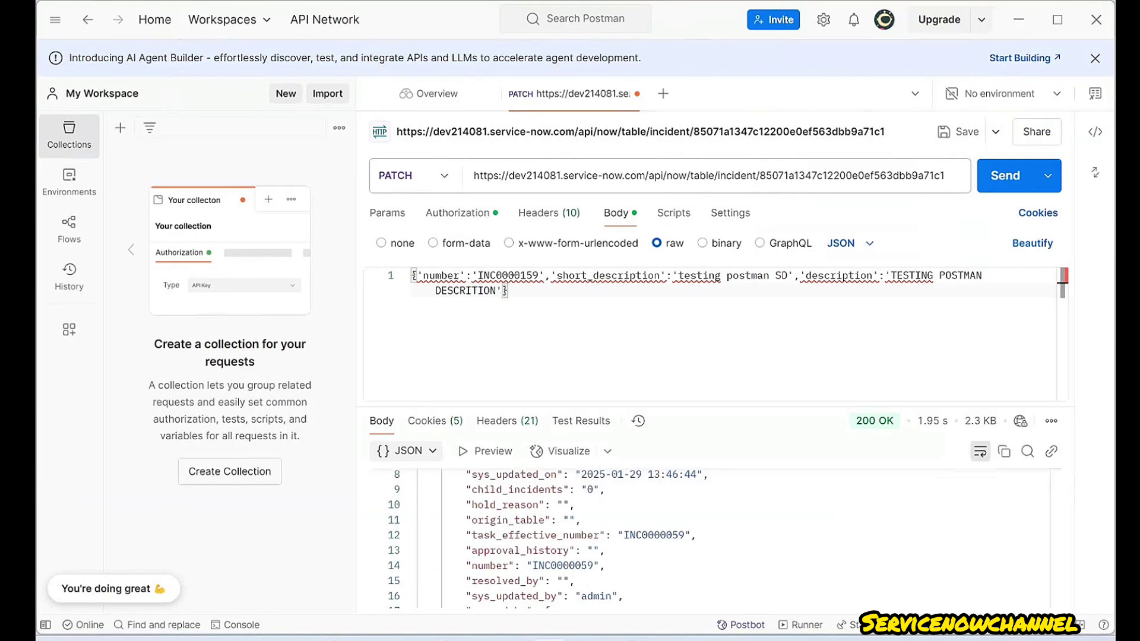
# - Add 'business_service':'26e46e5b0a0a0bb4005d1146846c429c' to the PATCH body by pasting the sys_id
pyautogui.press('Left')
pyautogui.write(",'BU")
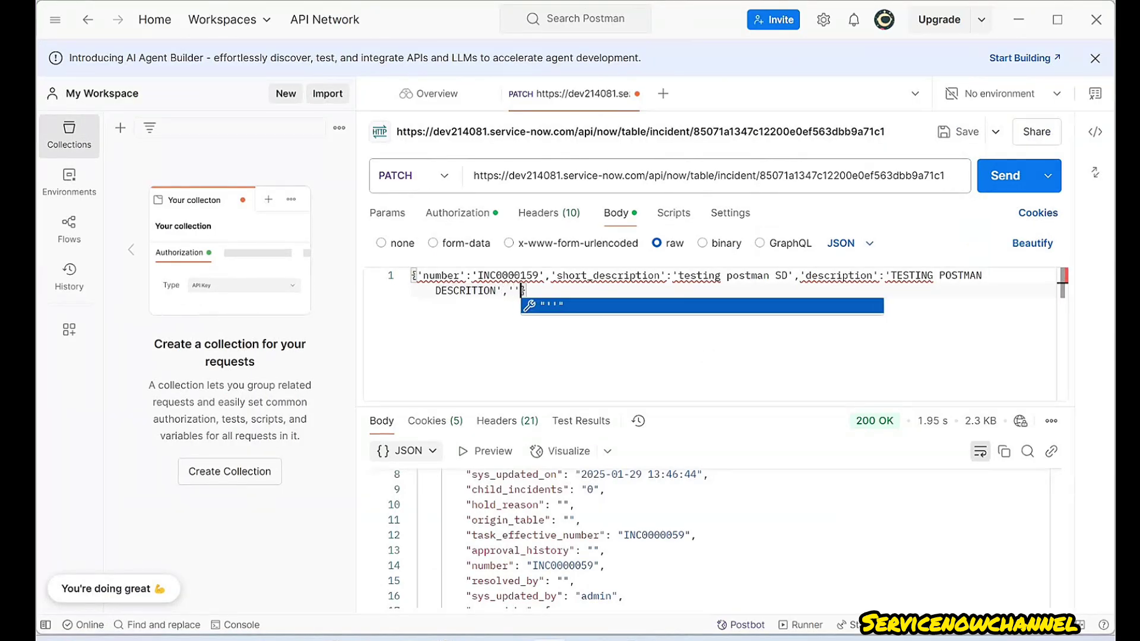
pyautogui.press('BackSpace')
pyautogui.press('BackSpace')
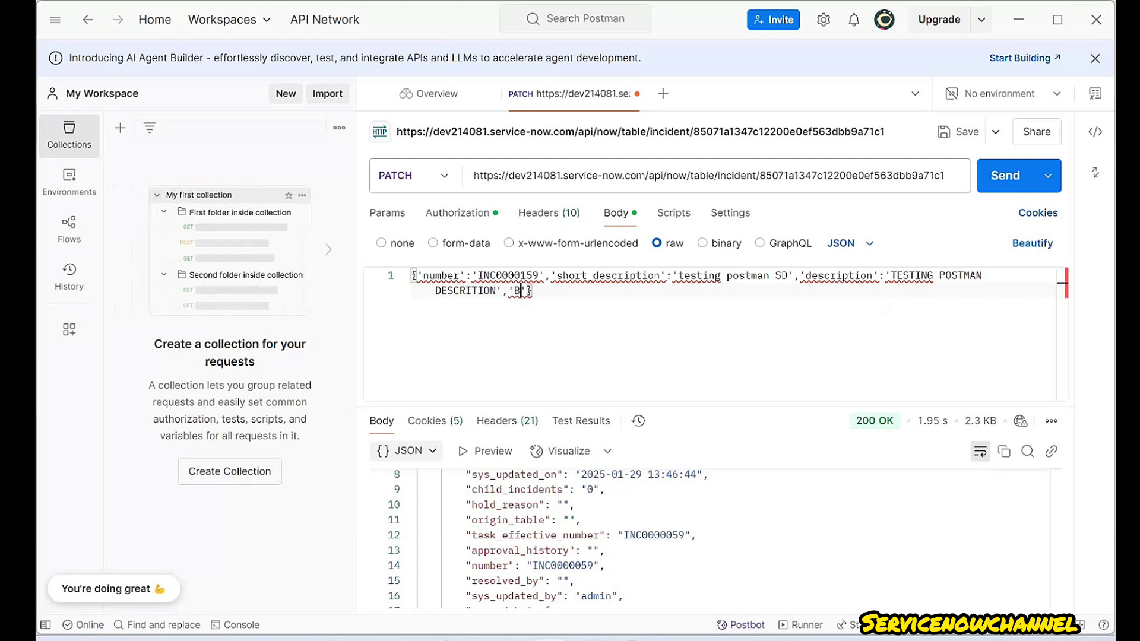
pyautogui.write('business_service')
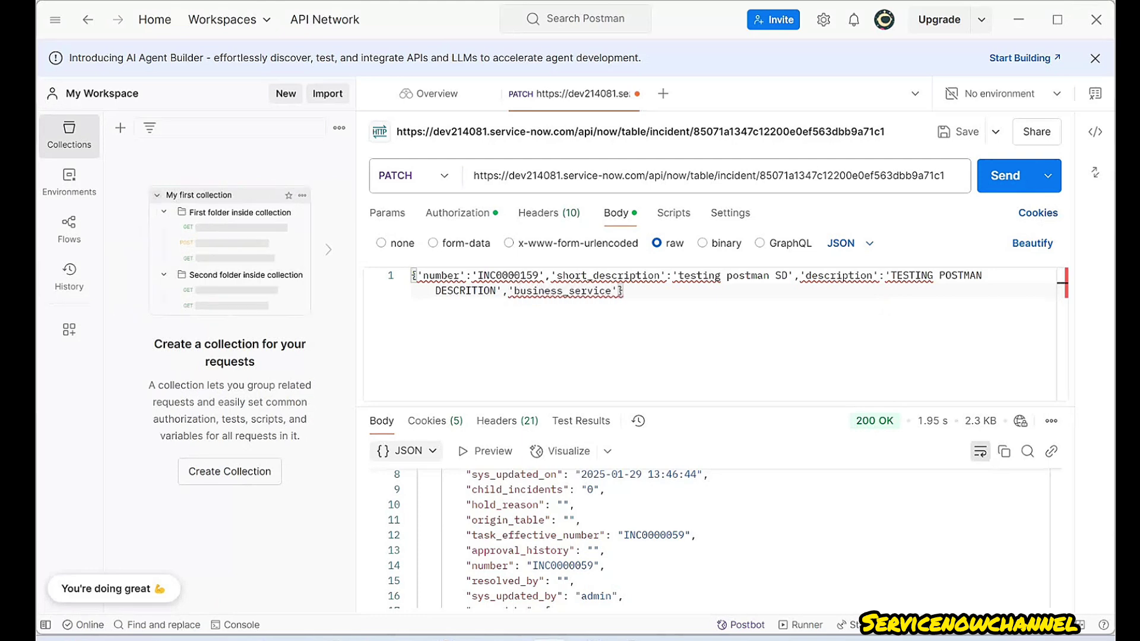
pyautogui.write("':")
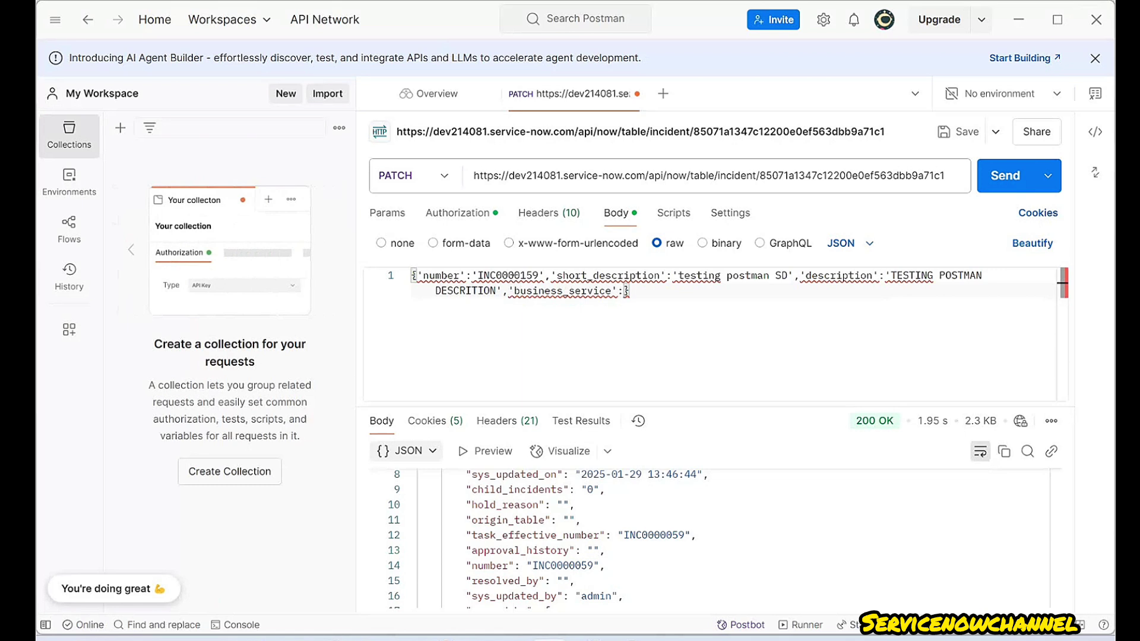
pyautogui.write("'")
pyautogui.hotkey('ctrl', 'v')
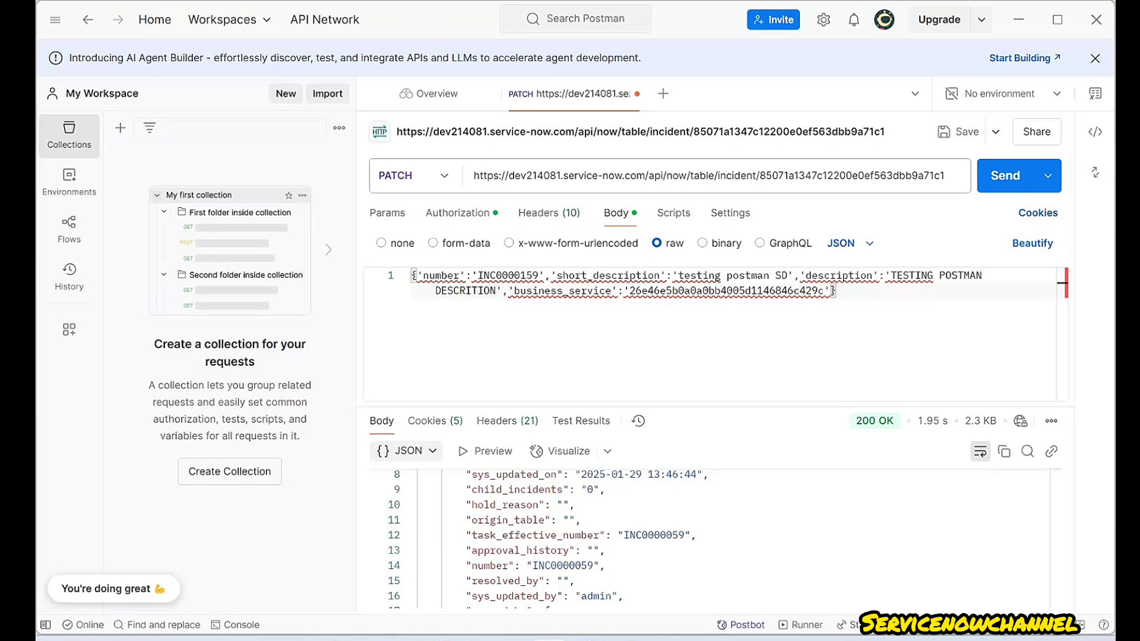
# - Review the body's number, short_description, description and business_service entries
pyautogui.click(495, 276)
pyautogui.click(574, 276)
pyautogui.click(841, 276)
pyautogui.click(472, 290)
pyautogui.click(575, 290)
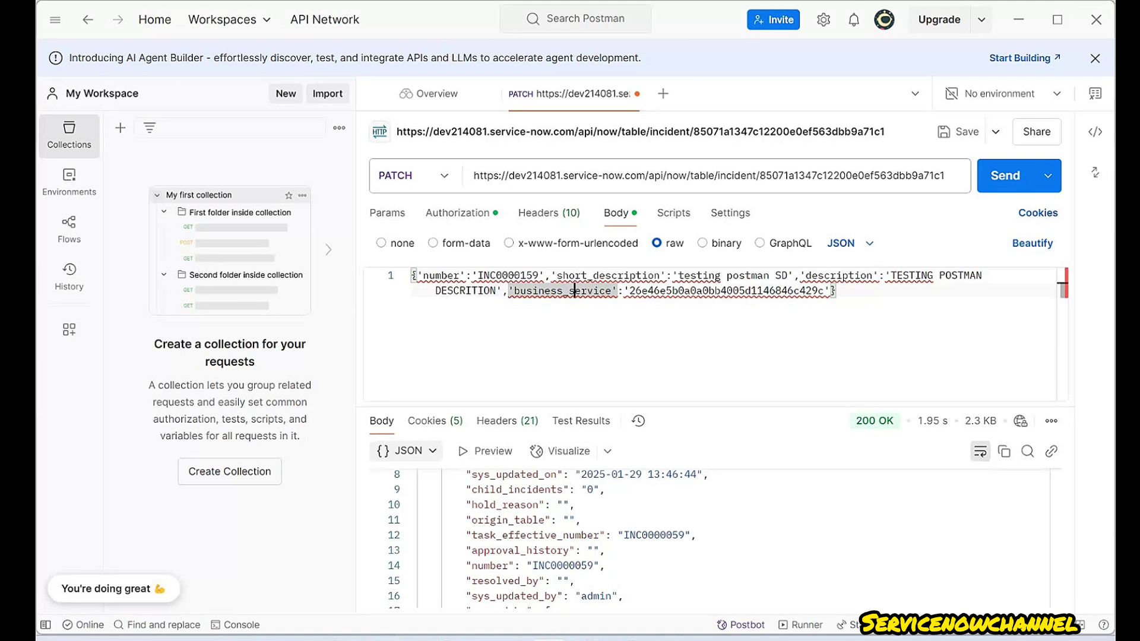
pyautogui.doubleClick(612, 290)
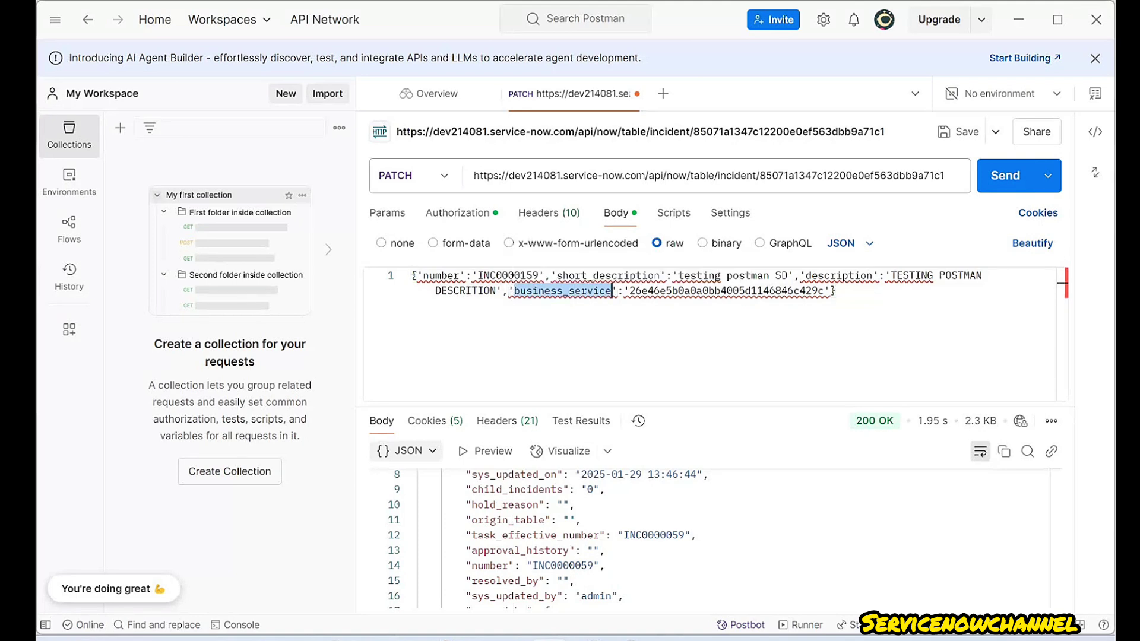
pyautogui.click(836, 291)
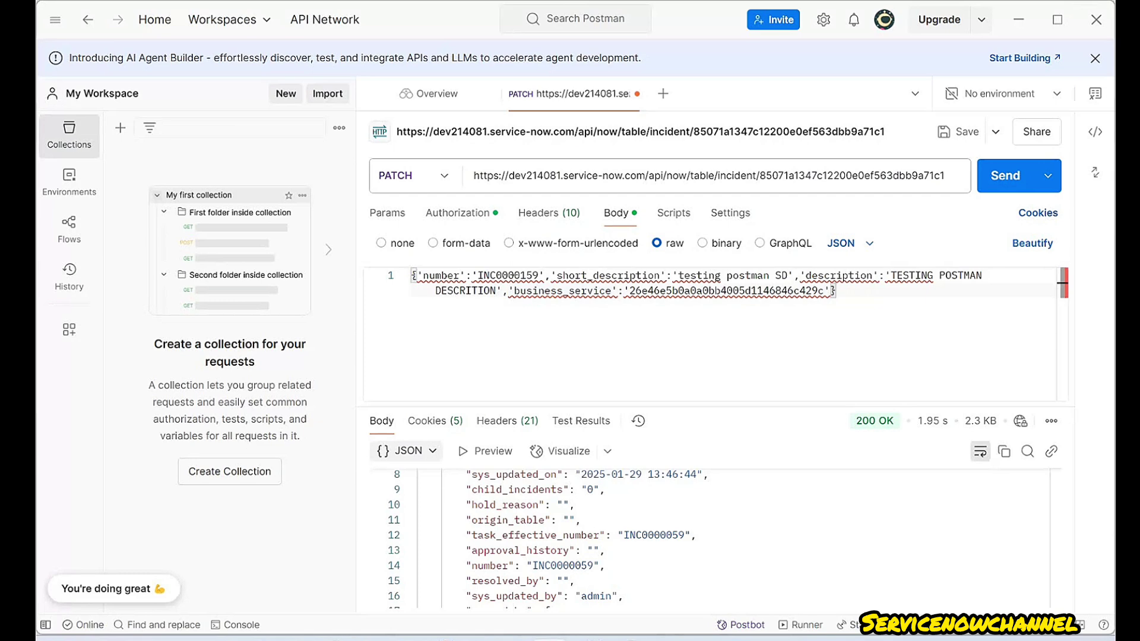
pyautogui.click(1005, 175)
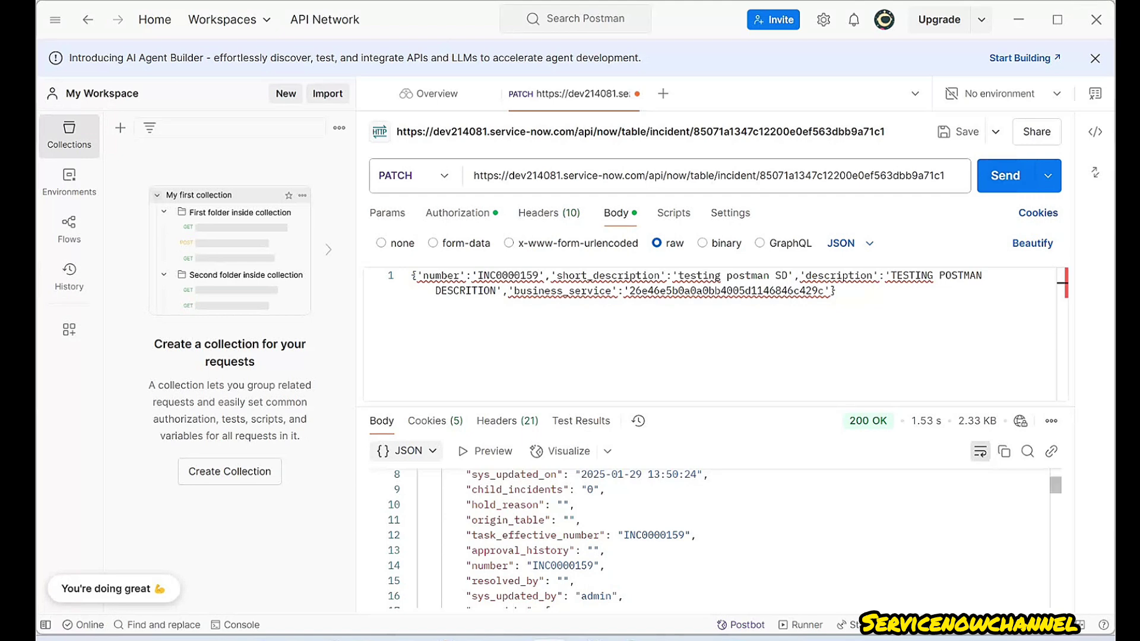
pyautogui.scroll(3, 707, 540)
pyautogui.scroll(-3, 707, 540)
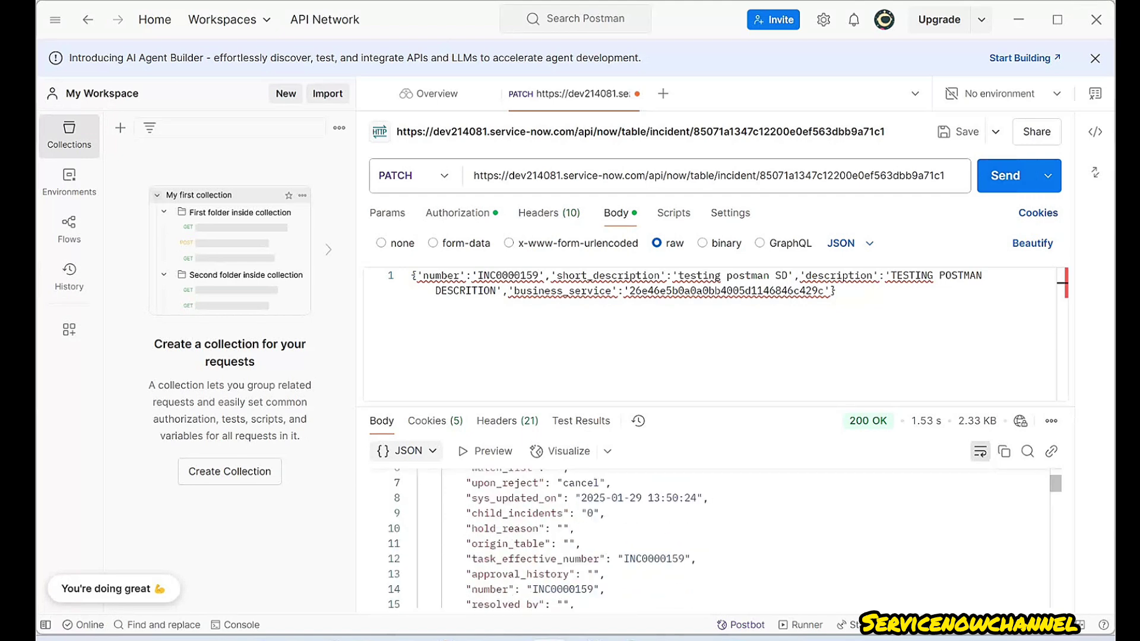
pyautogui.doubleClick(594, 547)
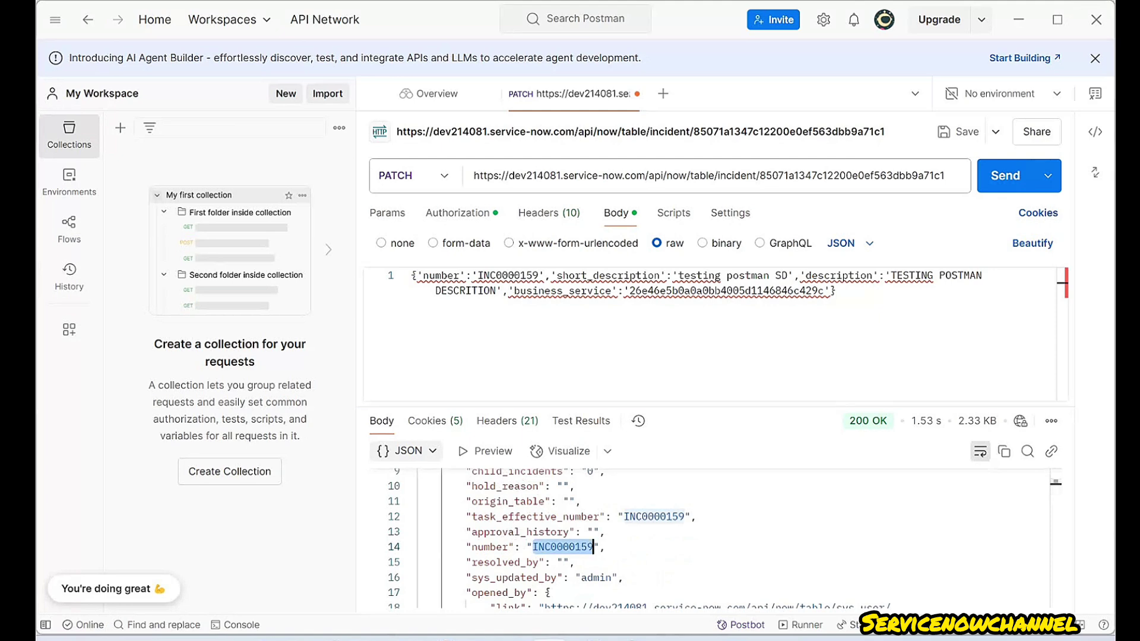
pyautogui.scroll(-5, 593, 547)
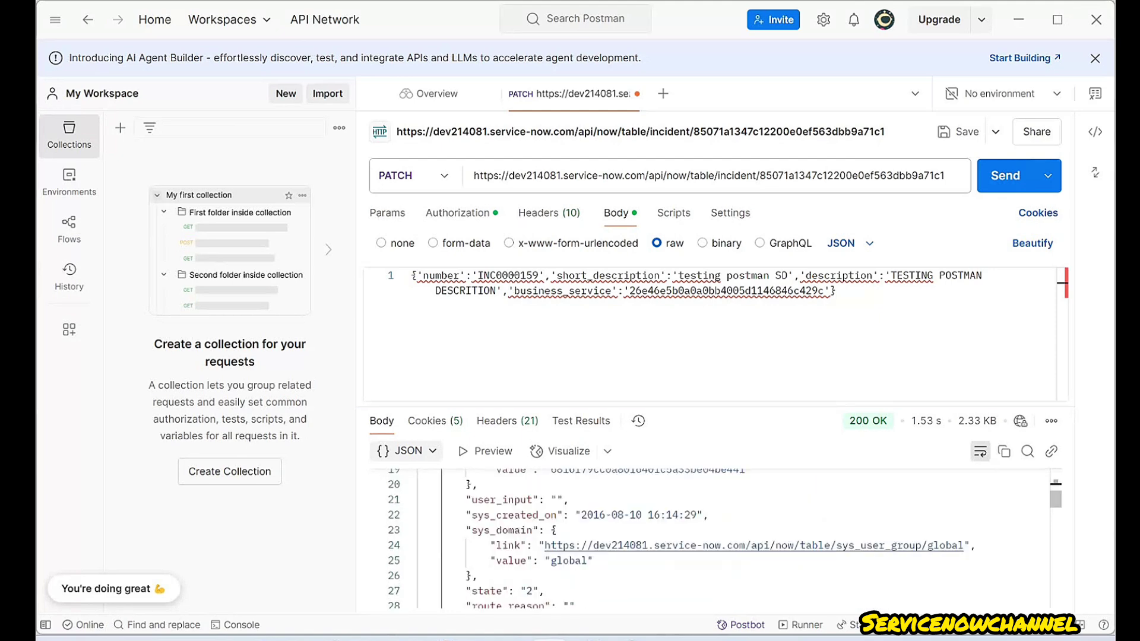
pyautogui.scroll(-6, 593, 546)
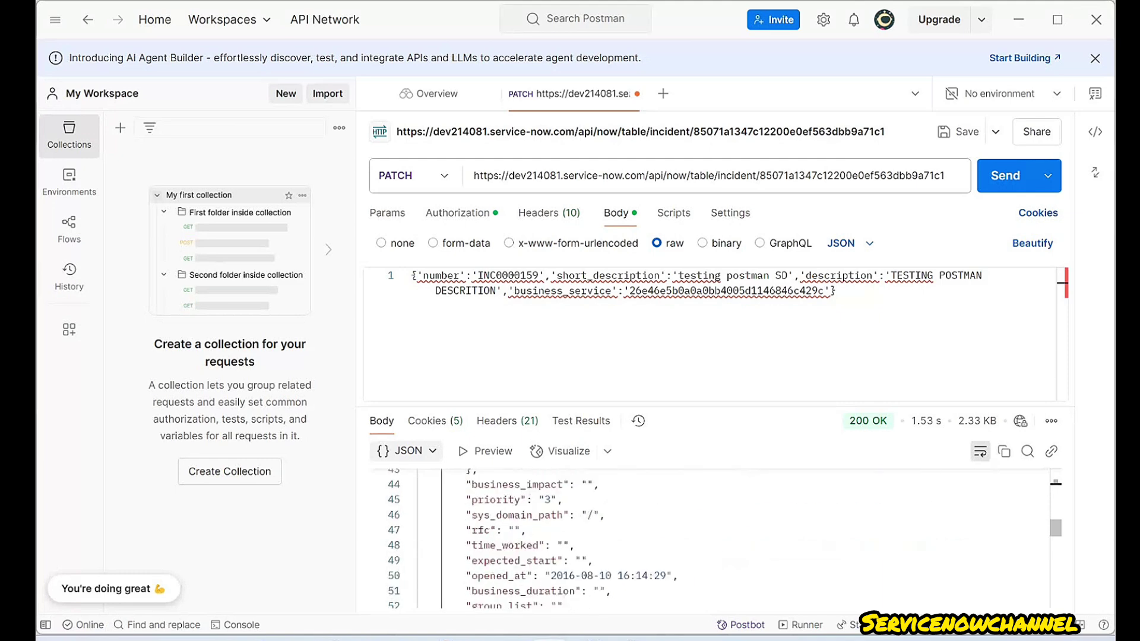
pyautogui.scroll(-3, 593, 547)
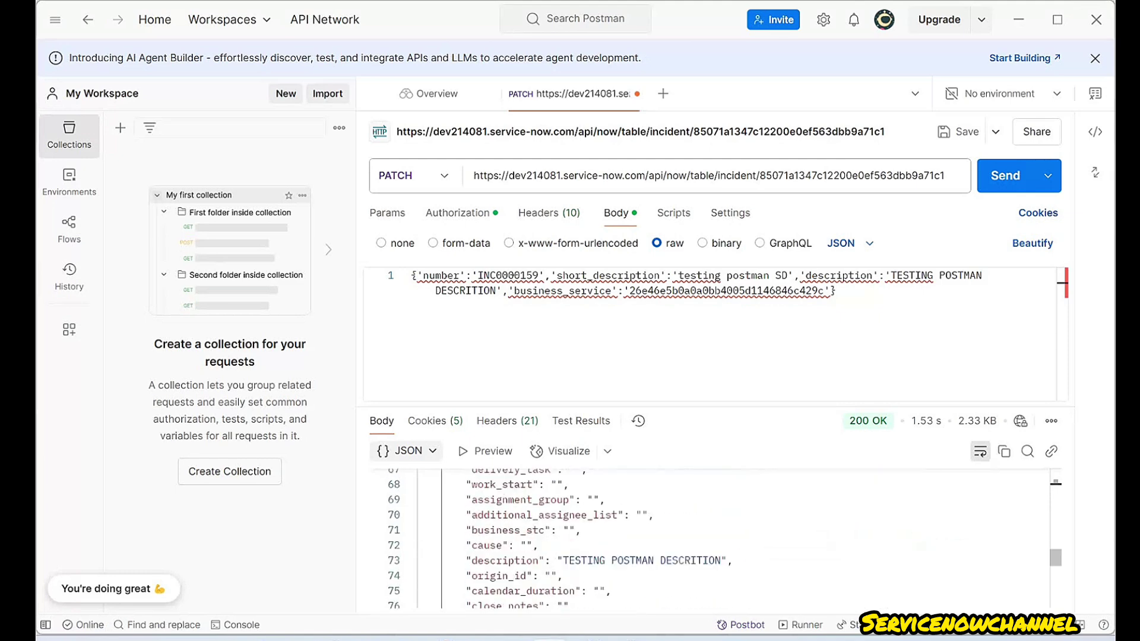
pyautogui.scroll(1, 594, 547)
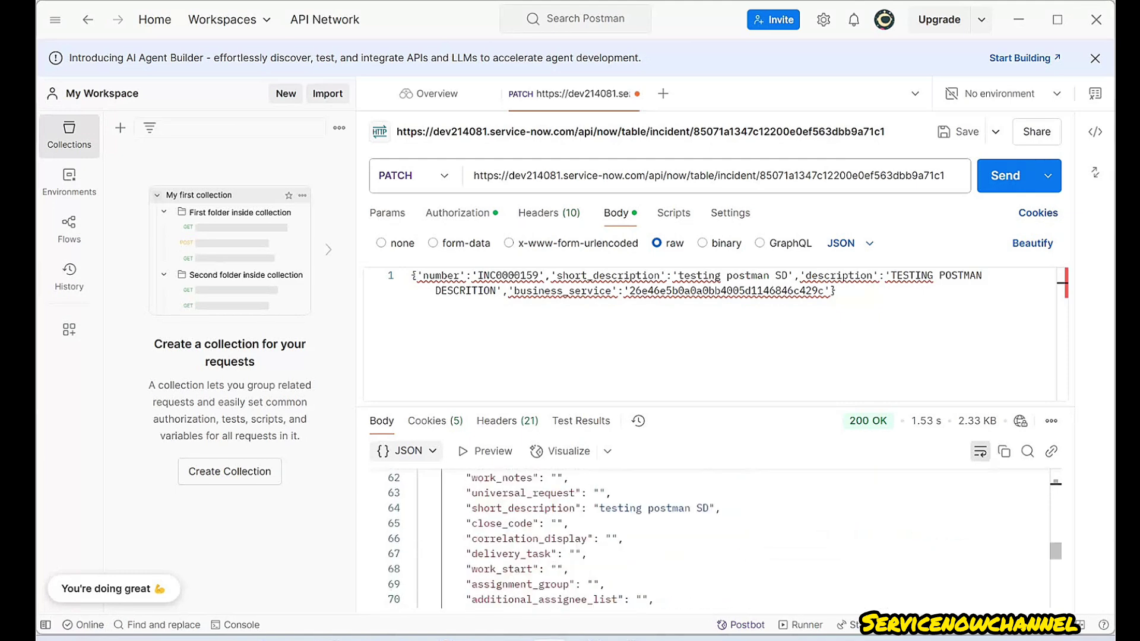
pyautogui.moveTo(599, 508); pyautogui.dragTo(709, 508)
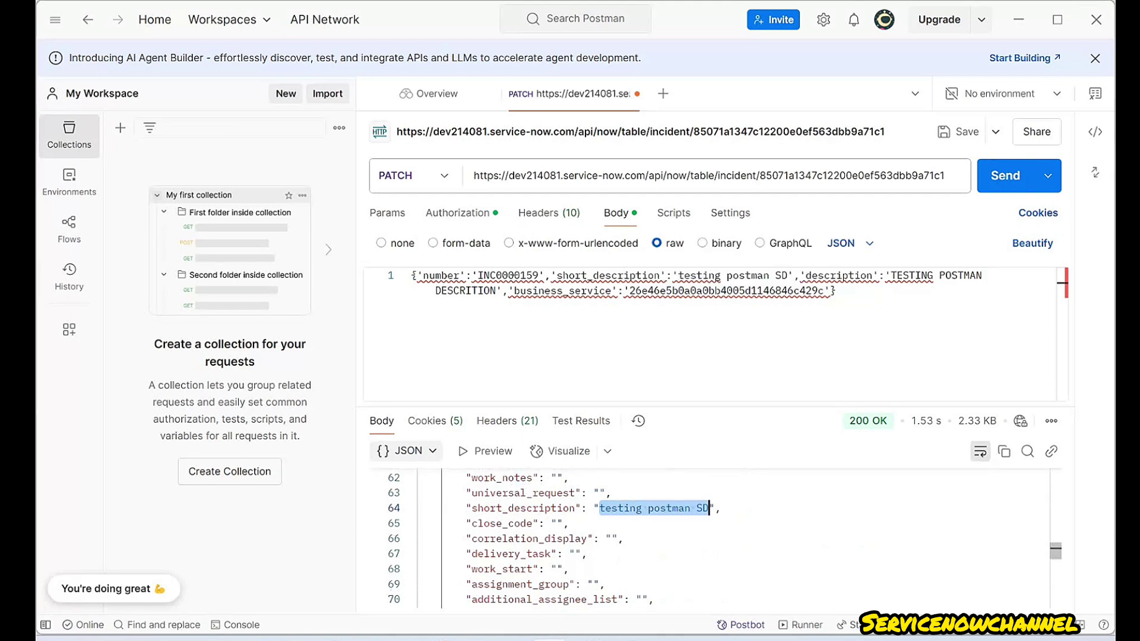
pyautogui.scroll(-1, 706, 538)
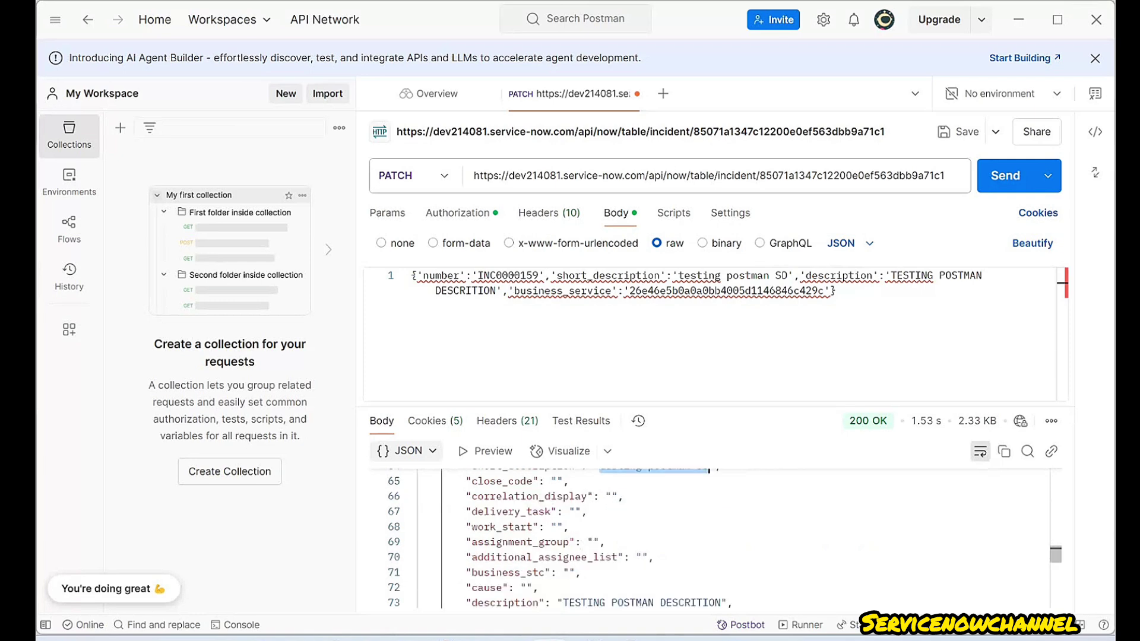
pyautogui.scroll(-2, 706, 537)
pyautogui.scroll(-5, 706, 538)
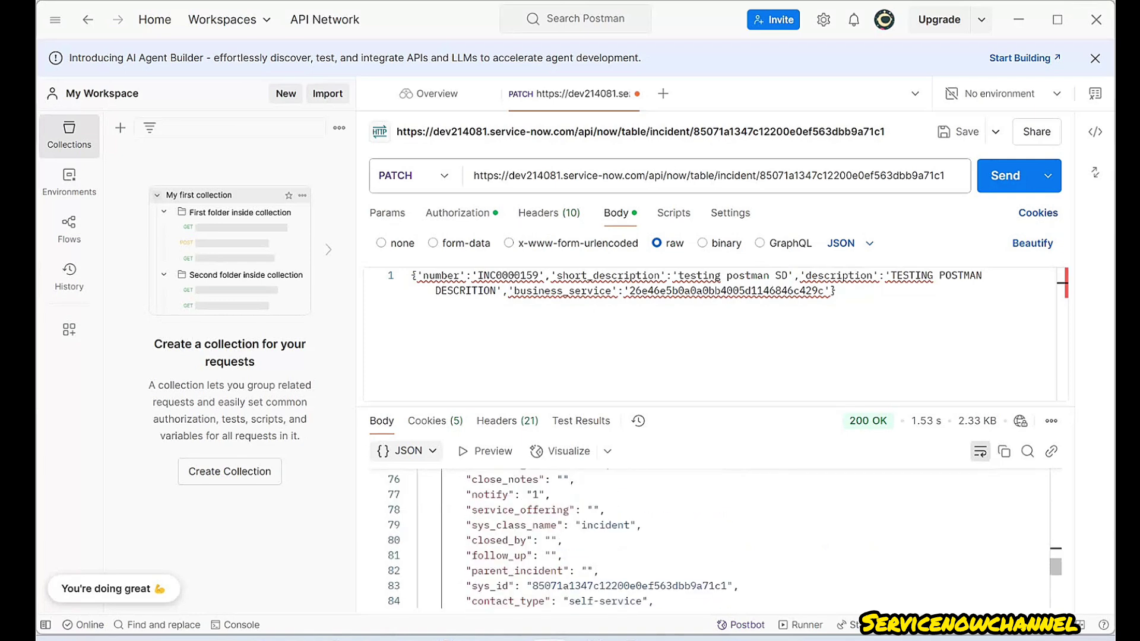
pyautogui.scroll(-3, 706, 537)
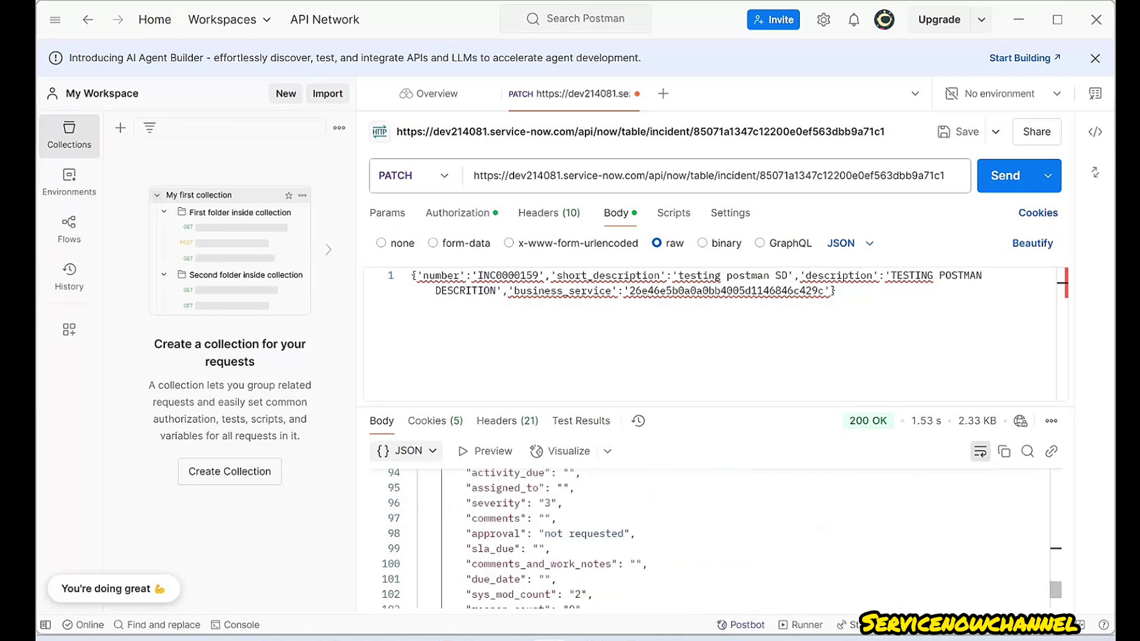
pyautogui.scroll(-3, 706, 537)
pyautogui.scroll(7, 706, 537)
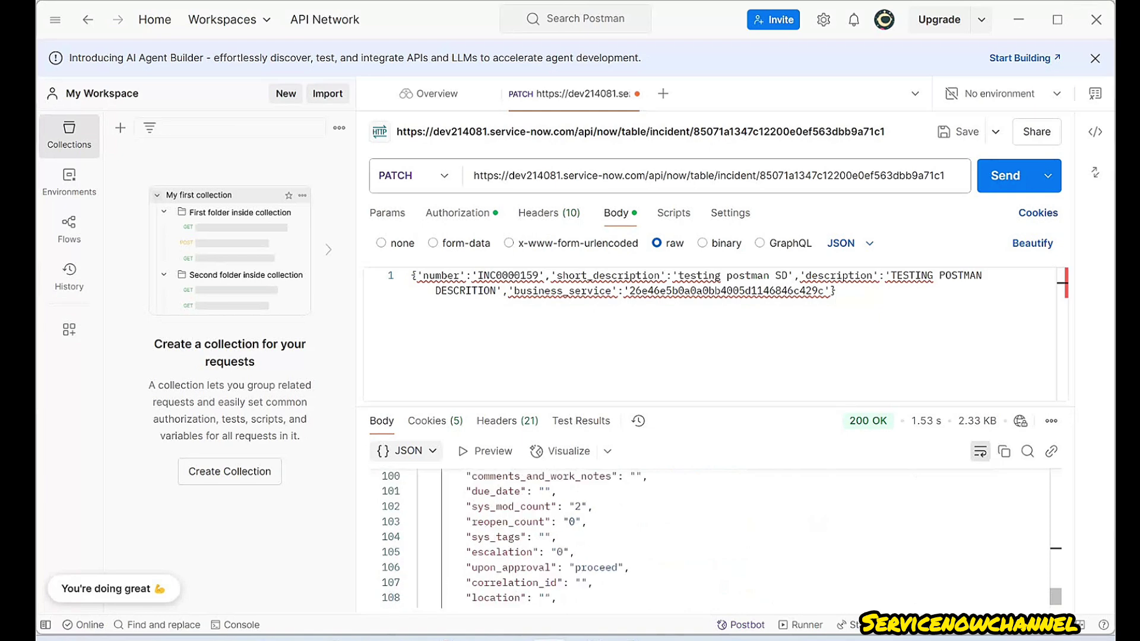
pyautogui.scroll(15, 706, 537)
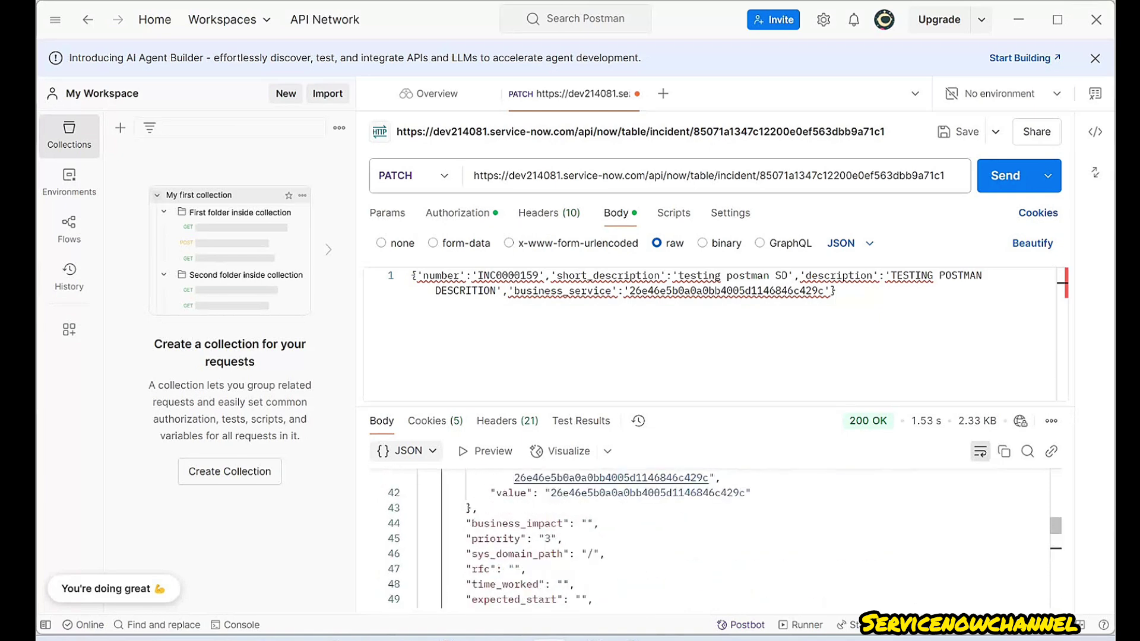
pyautogui.scroll(7, 706, 537)
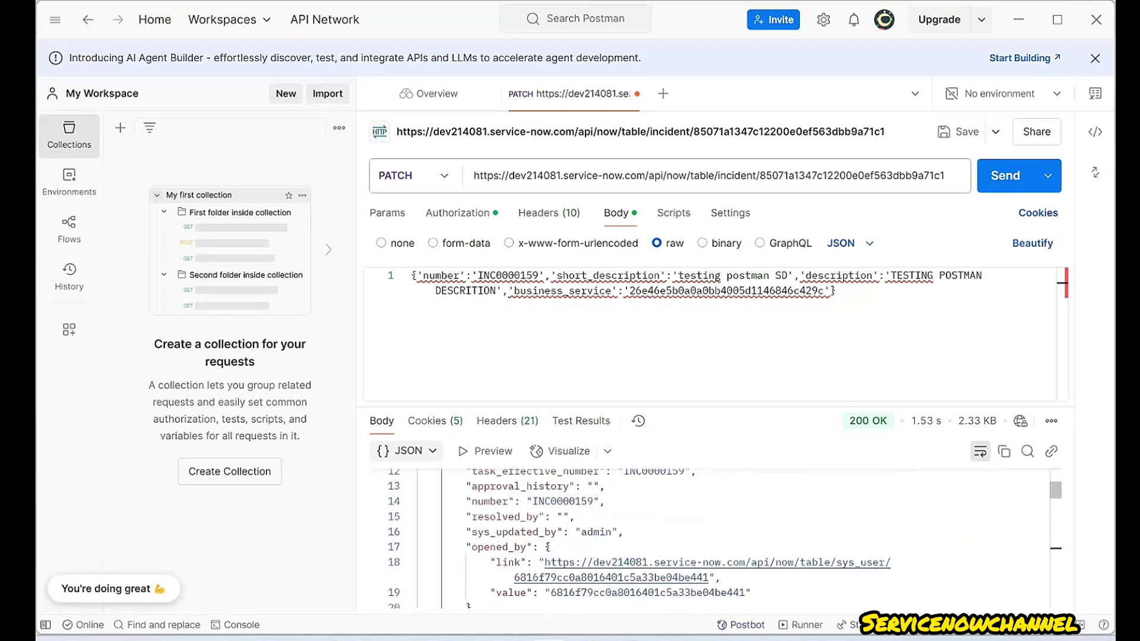
pyautogui.scroll(1, 706, 537)
pyautogui.scroll(-3, 706, 537)
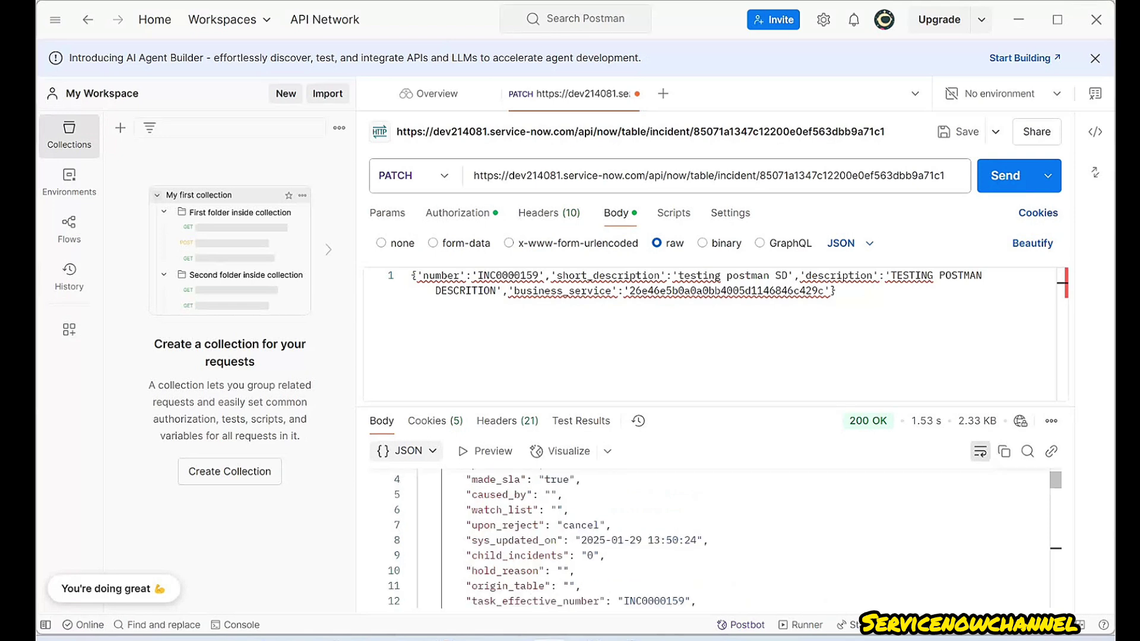
pyautogui.scroll(-4, 707, 537)
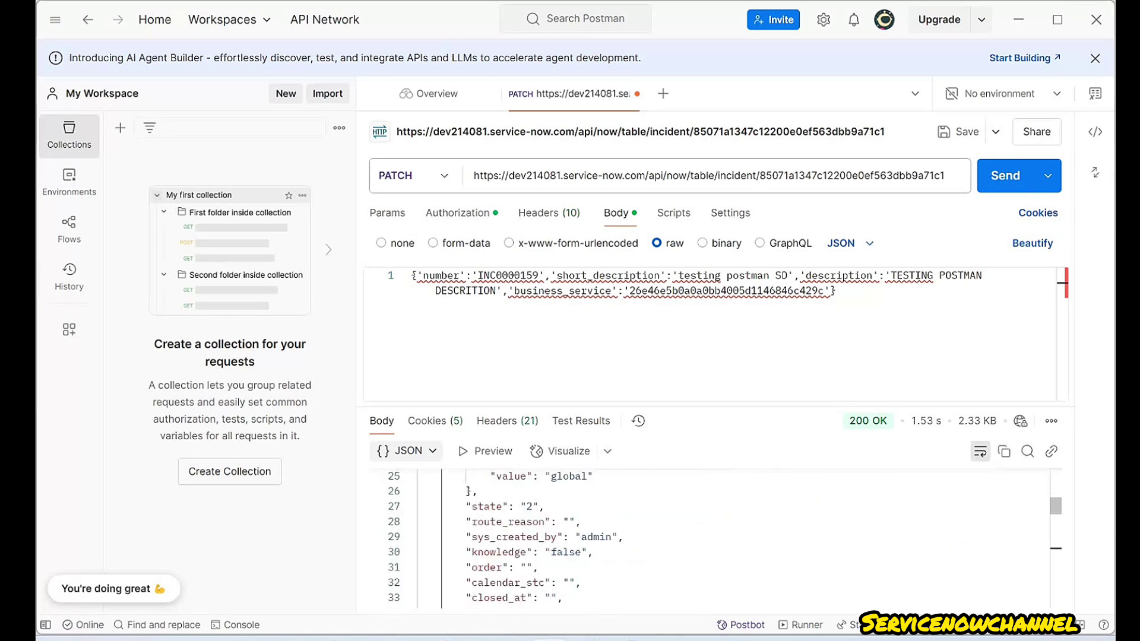
pyautogui.scroll(-5, 707, 537)
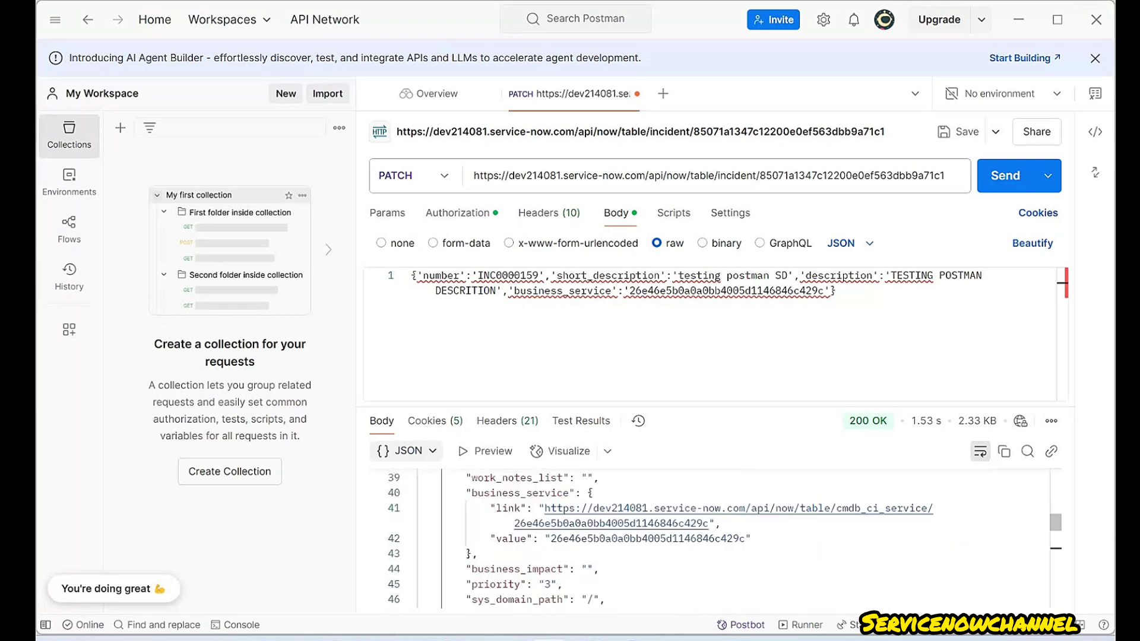
pyautogui.scroll(-2, 706, 537)
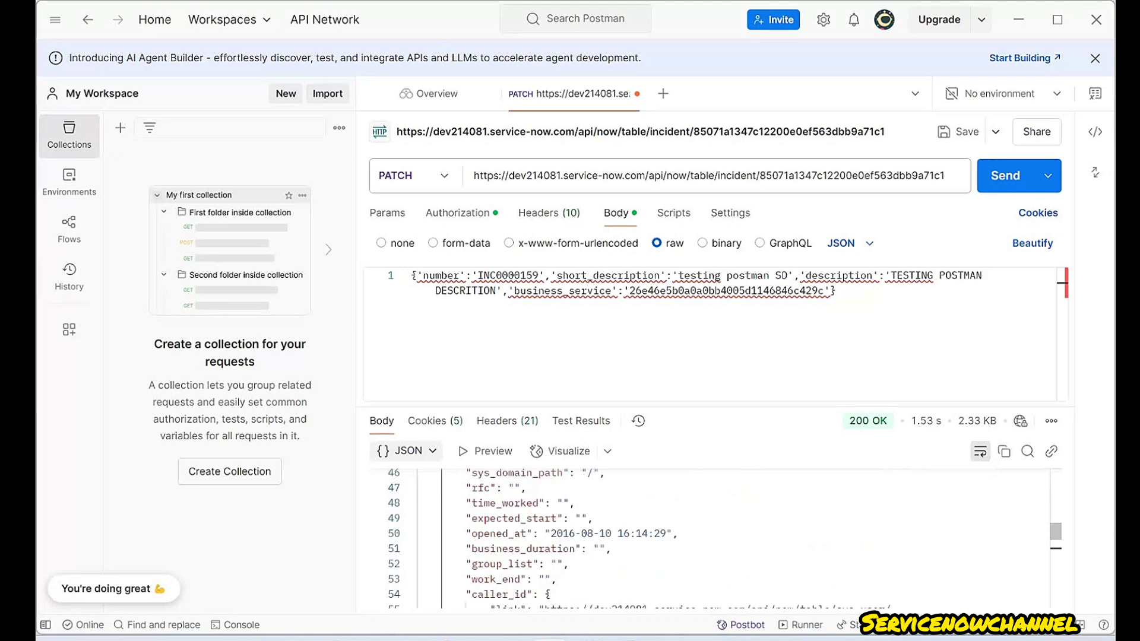
pyautogui.scroll(-4, 706, 537)
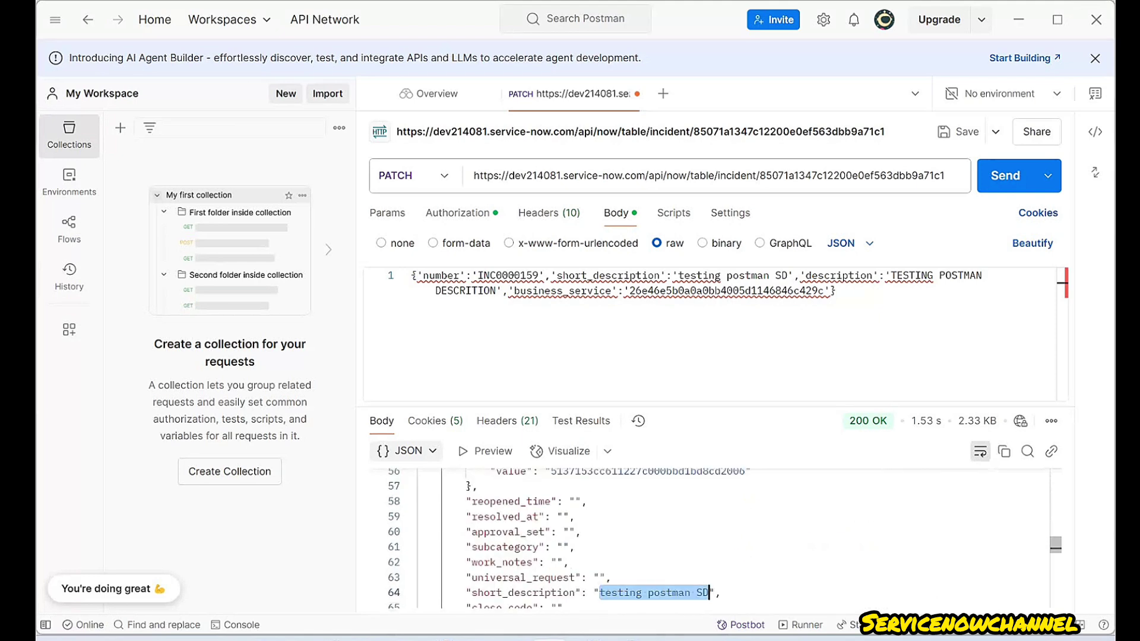
pyautogui.scroll(-3, 706, 537)
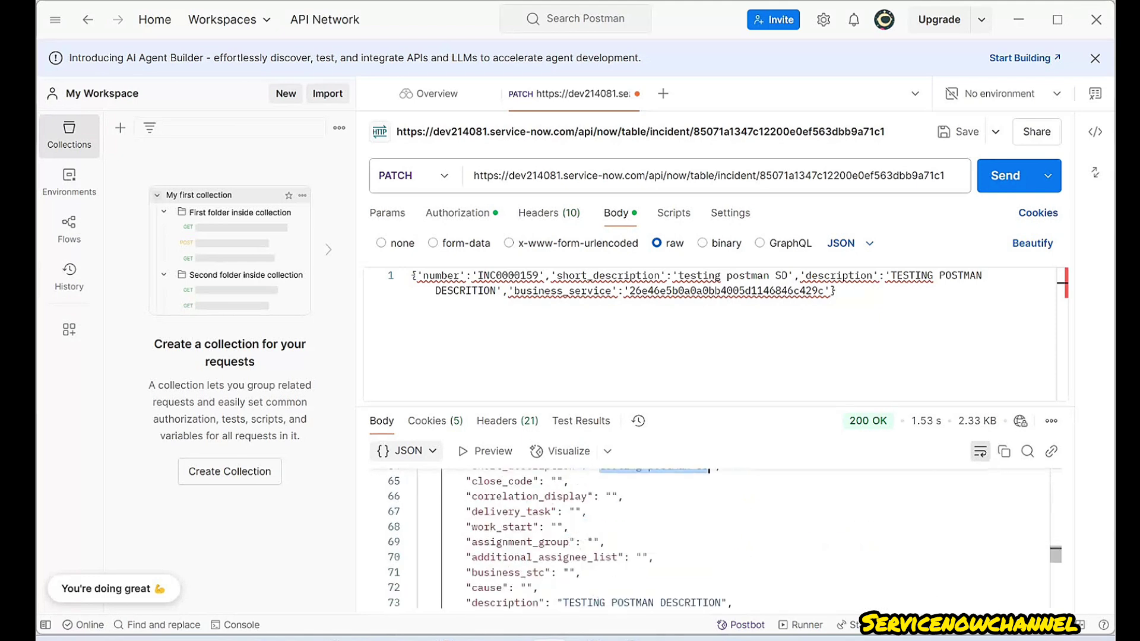
pyautogui.scroll(-1, 706, 537)
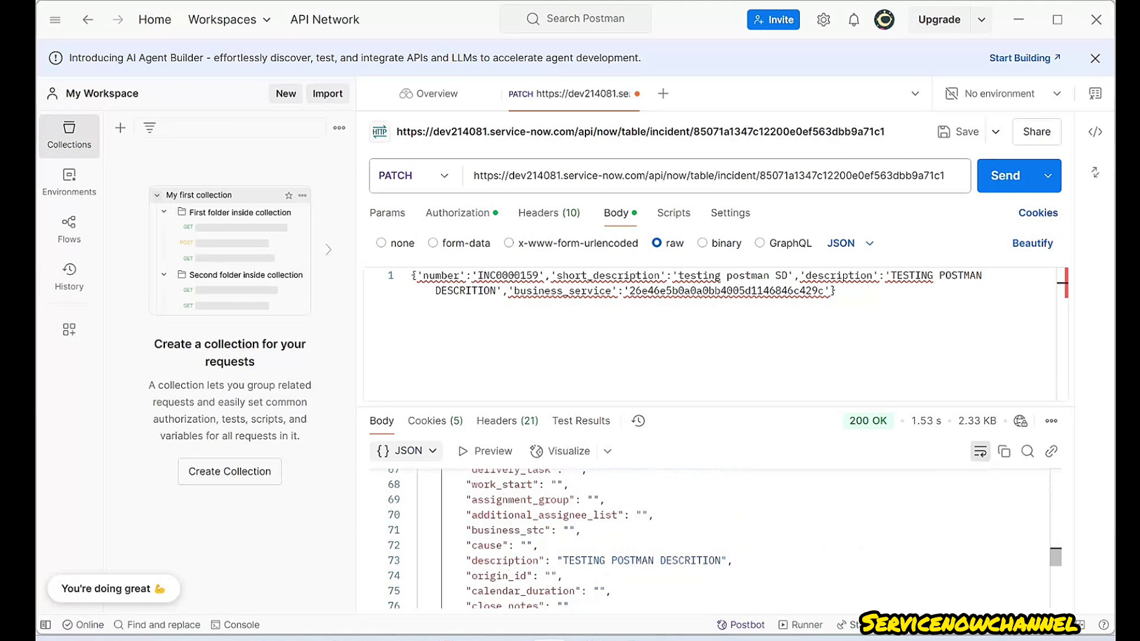
pyautogui.moveTo(563, 561); pyautogui.dragTo(721, 561)
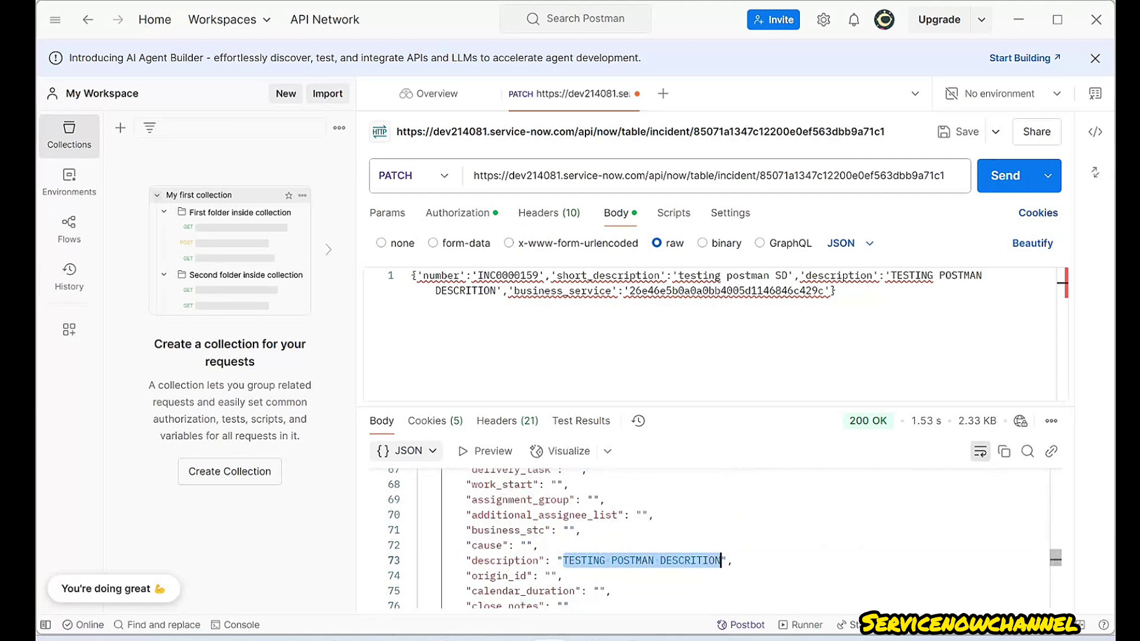
pyautogui.click(696, 560)
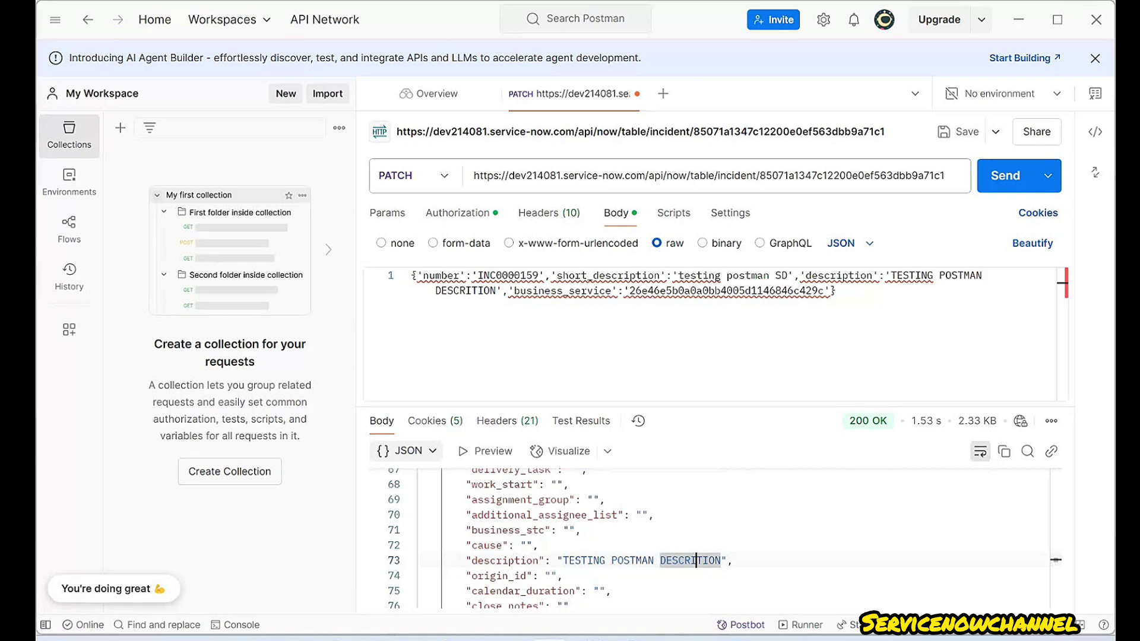
pyautogui.doubleClick(496, 290)
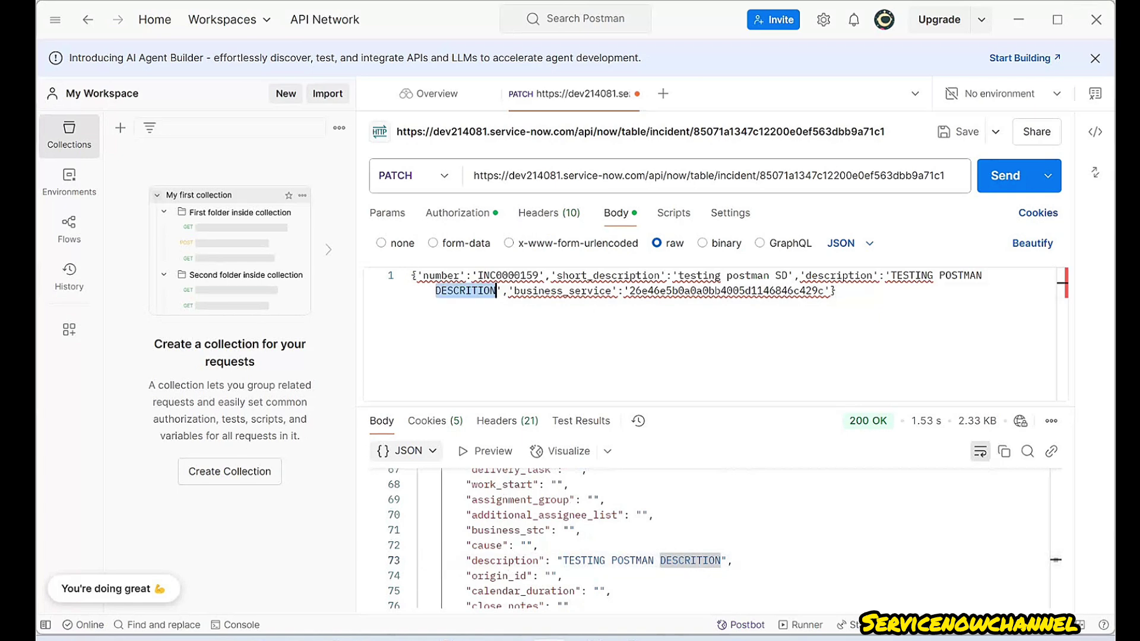
pyautogui.click(564, 576)
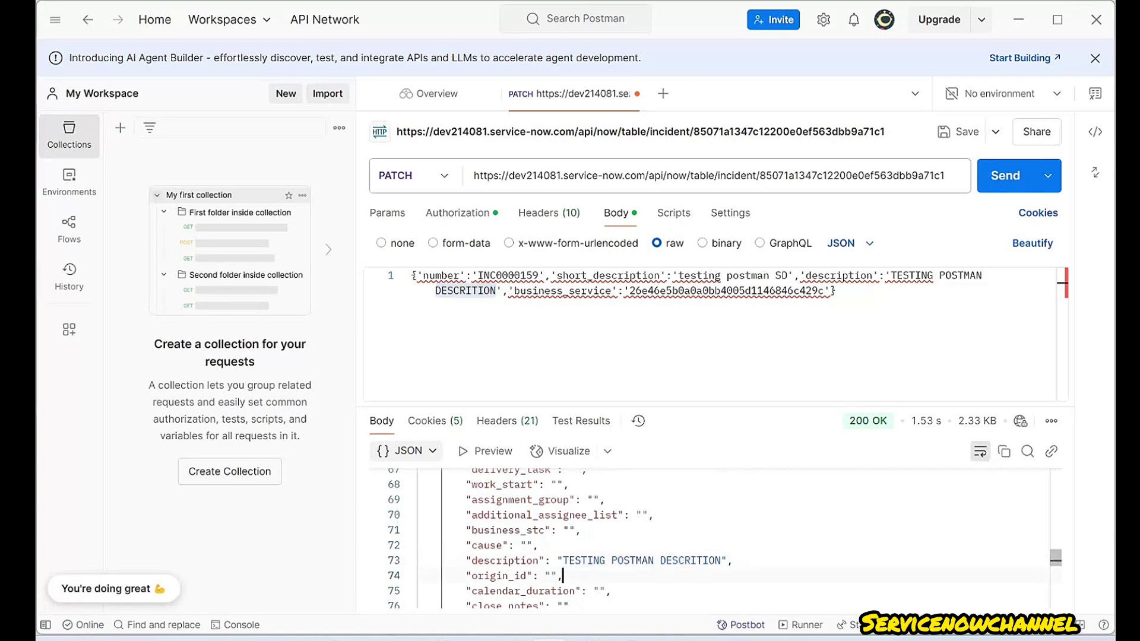
pyautogui.moveTo(562, 560); pyautogui.dragTo(726, 561)
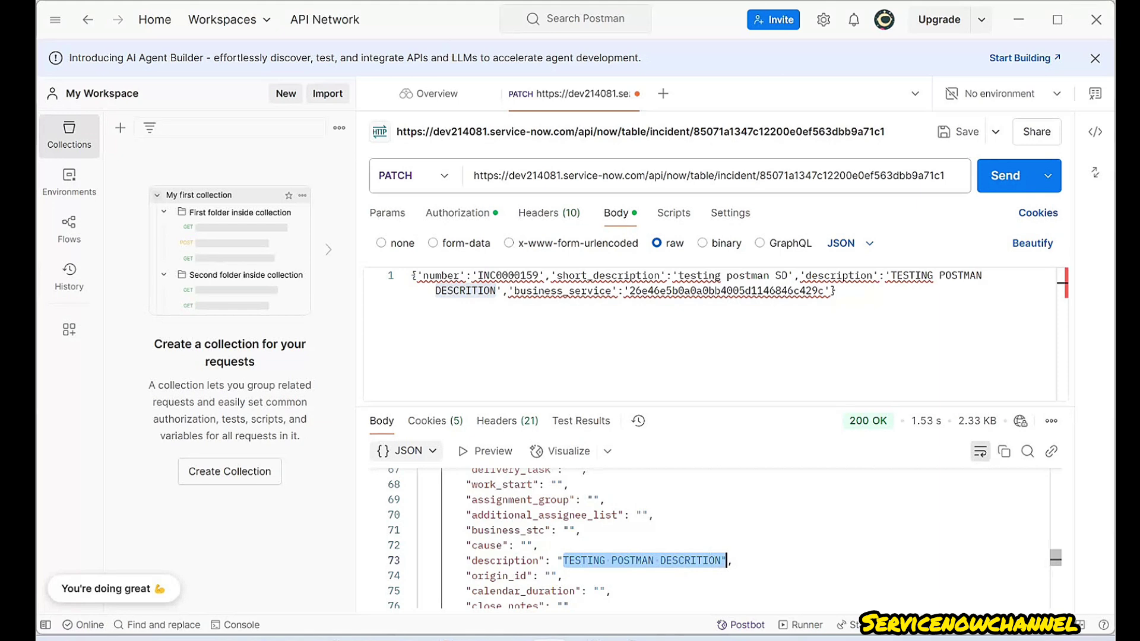
pyautogui.moveTo(513, 290); pyautogui.dragTo(612, 290)
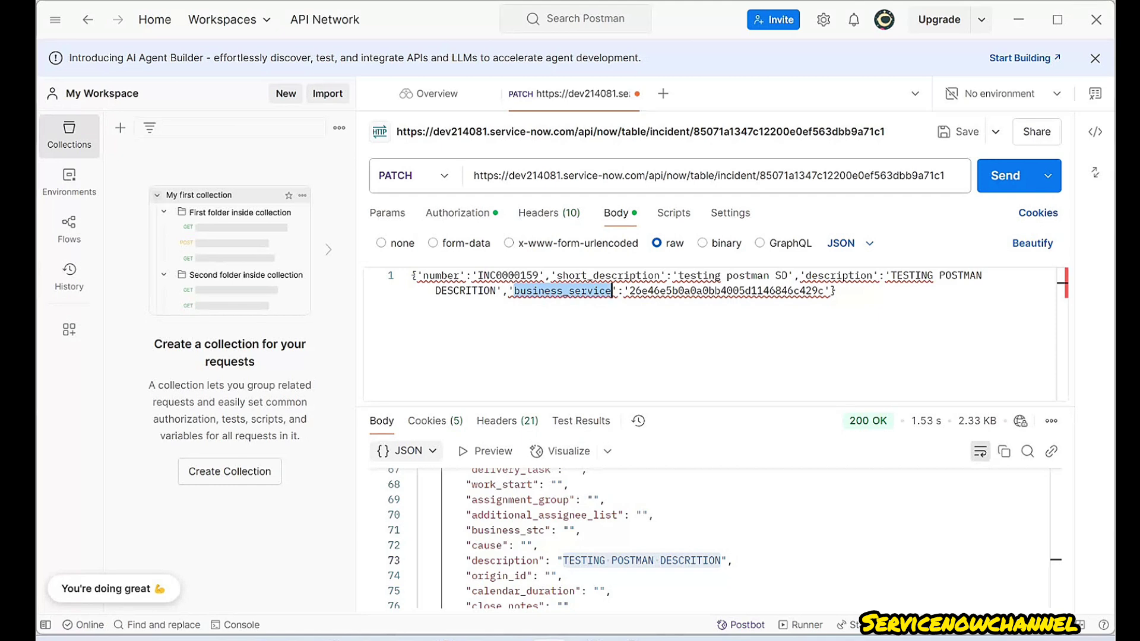
# - Compare the returned business_service value in the response with the sys_id in the request body
pyautogui.doubleClick(696, 291)
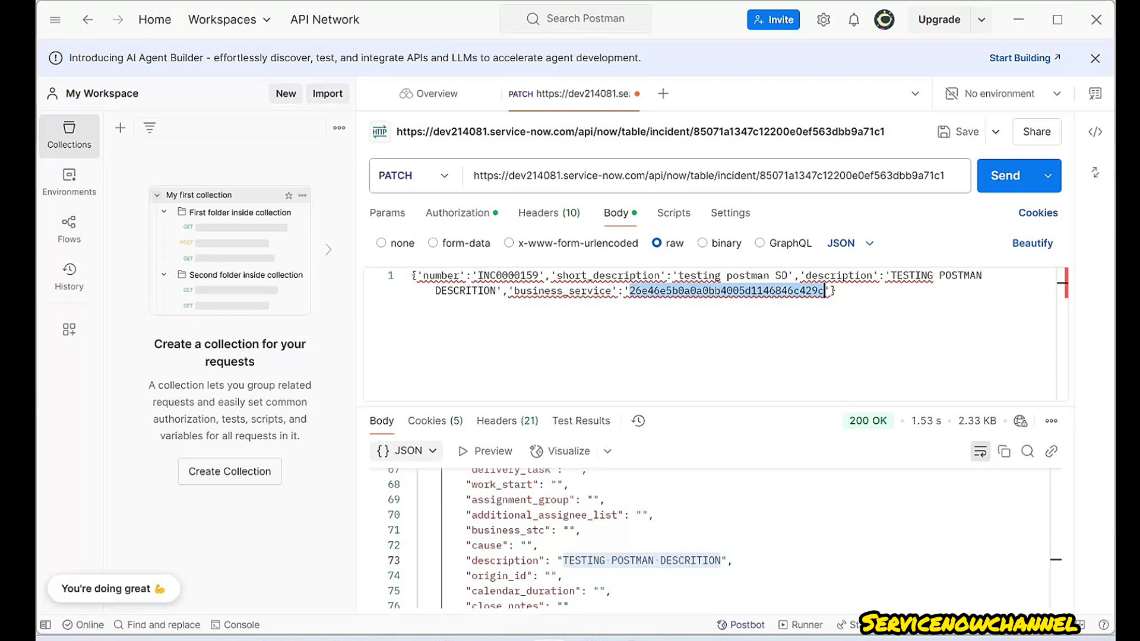
pyautogui.click(539, 546)
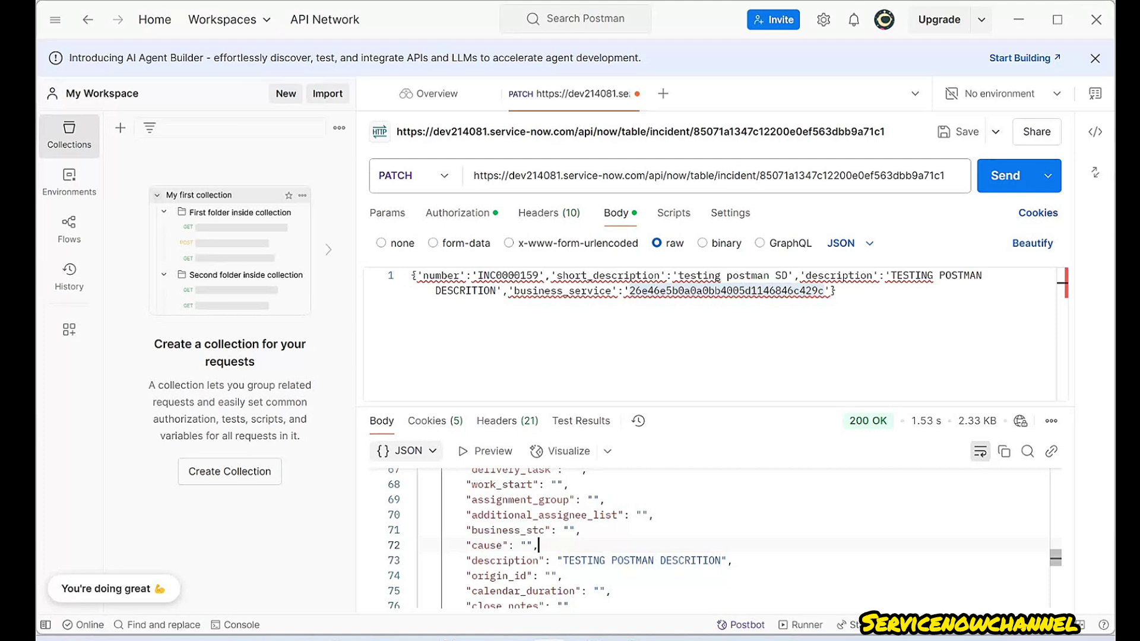
pyautogui.scroll(4, 539, 545)
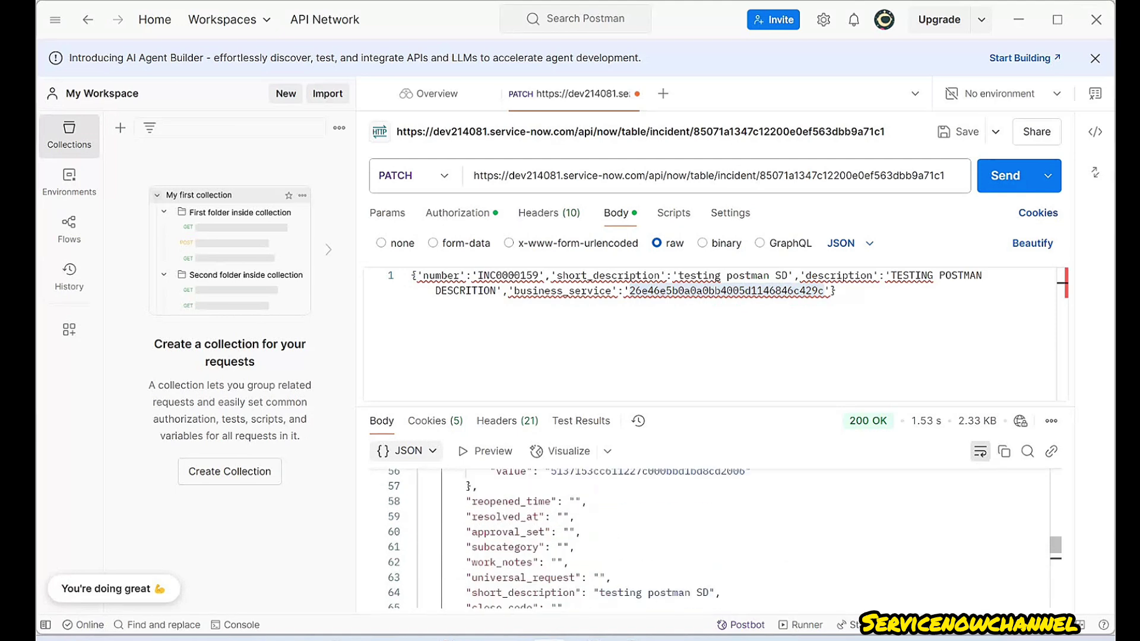
pyautogui.scroll(4, 539, 545)
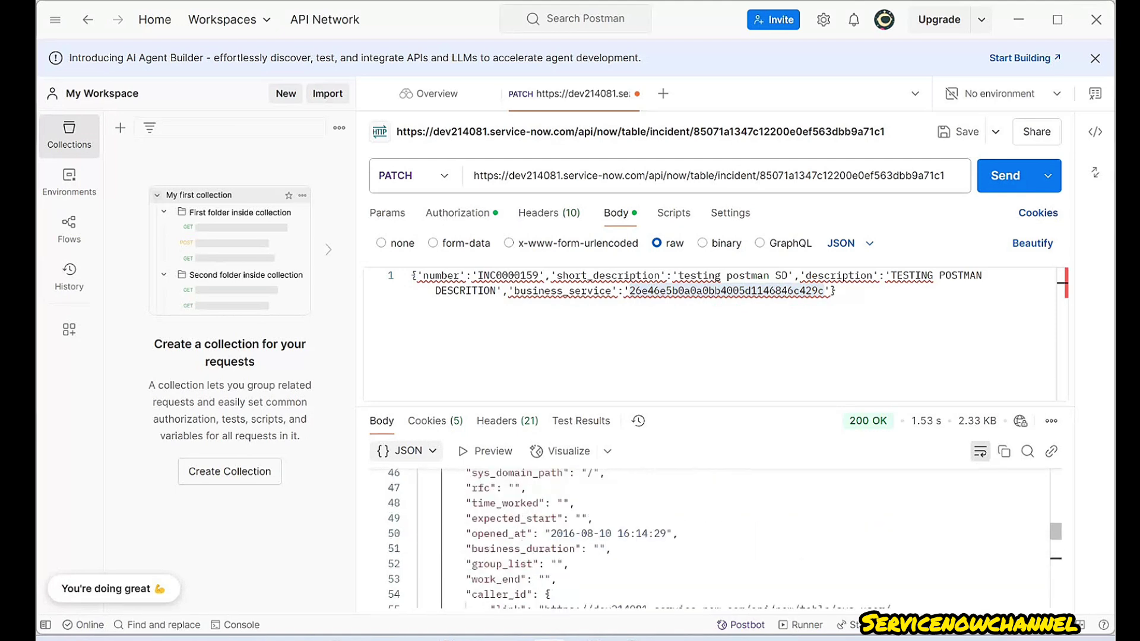
pyautogui.scroll(4, 539, 545)
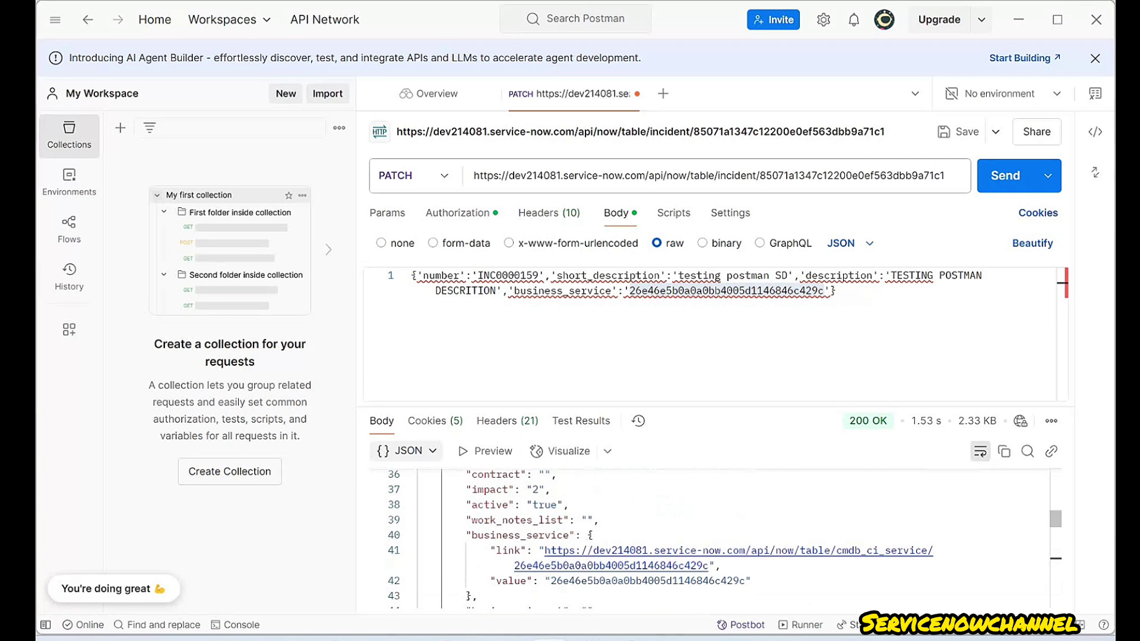
pyautogui.moveTo(549, 580); pyautogui.dragTo(744, 581)
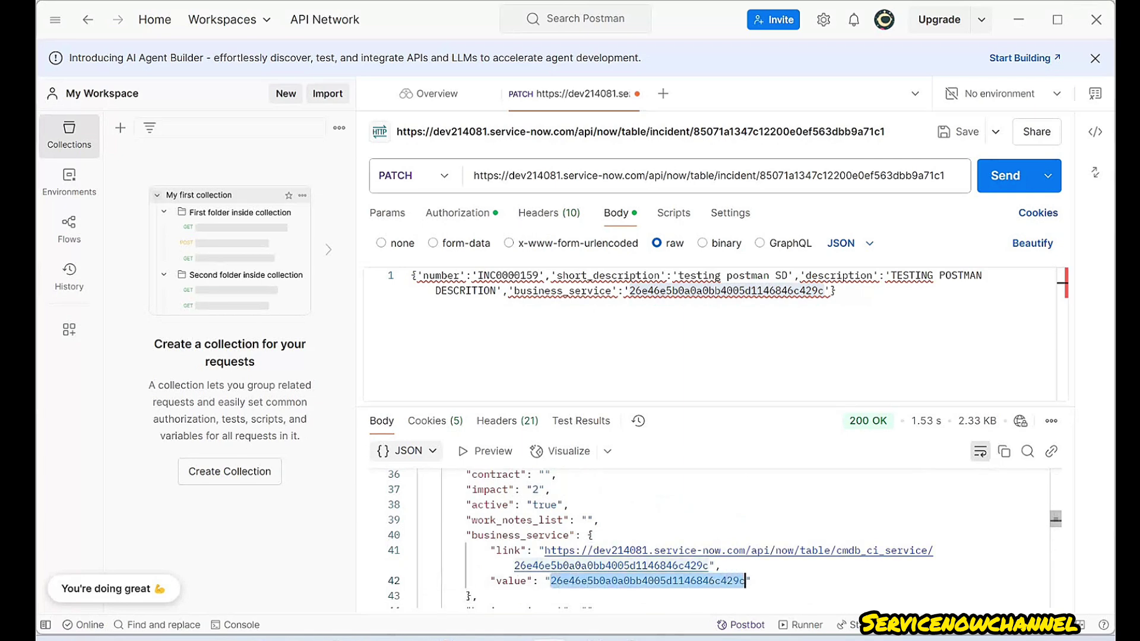
pyautogui.doubleClick(726, 290)
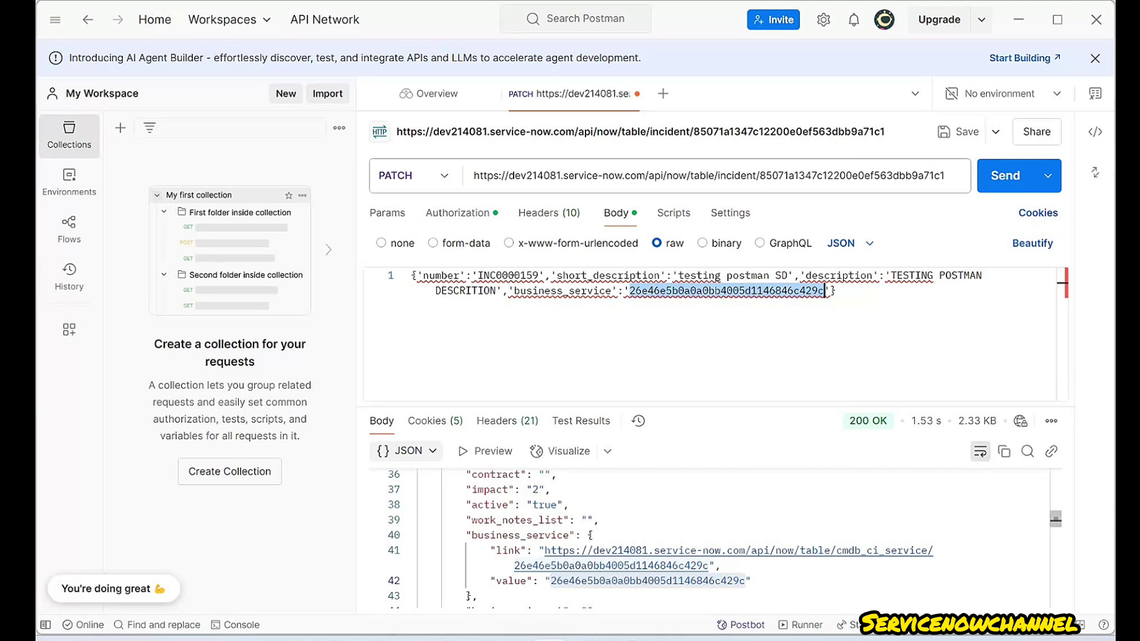
pyautogui.doubleClick(647, 581)
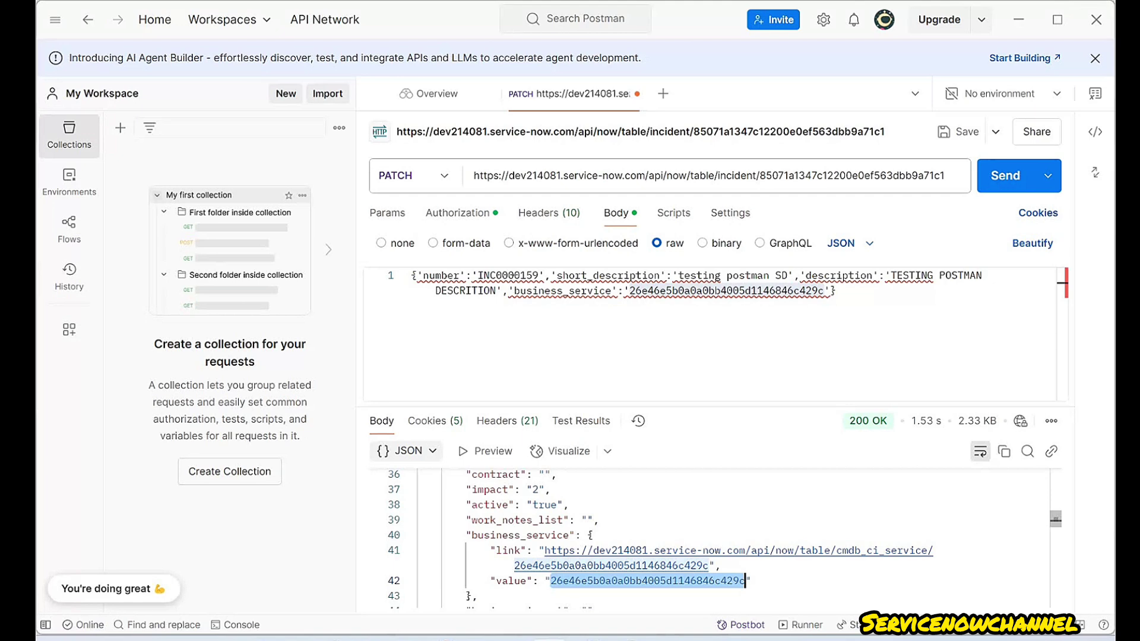
# - Check the request's Params, return to the raw body, then go back to the ServiceNow browser window
pyautogui.click(387, 213)
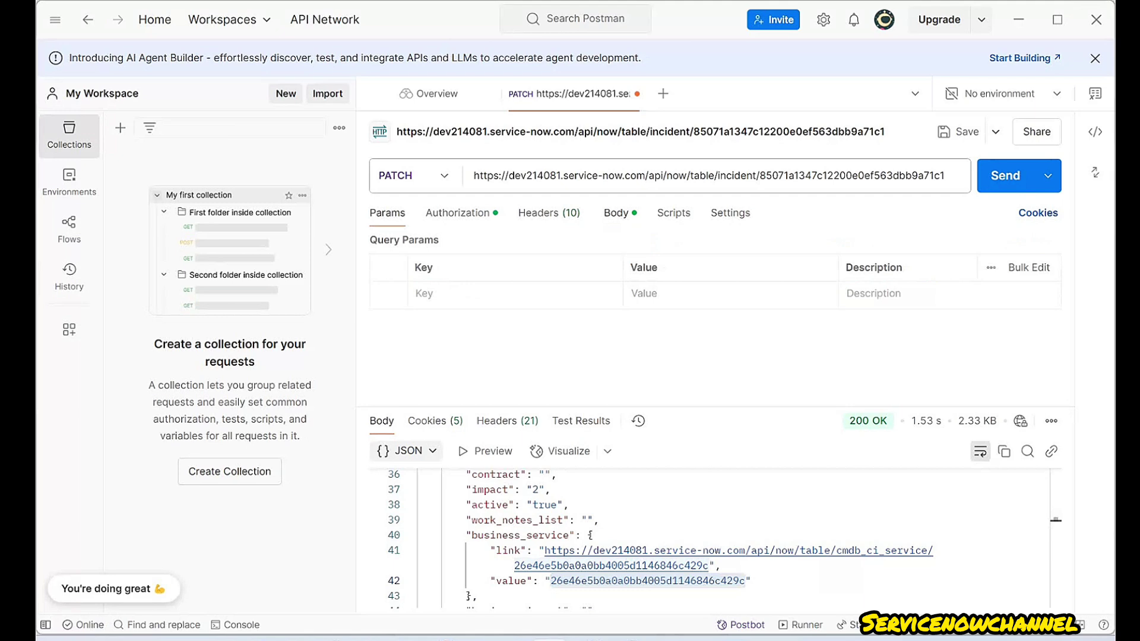
pyautogui.click(616, 212)
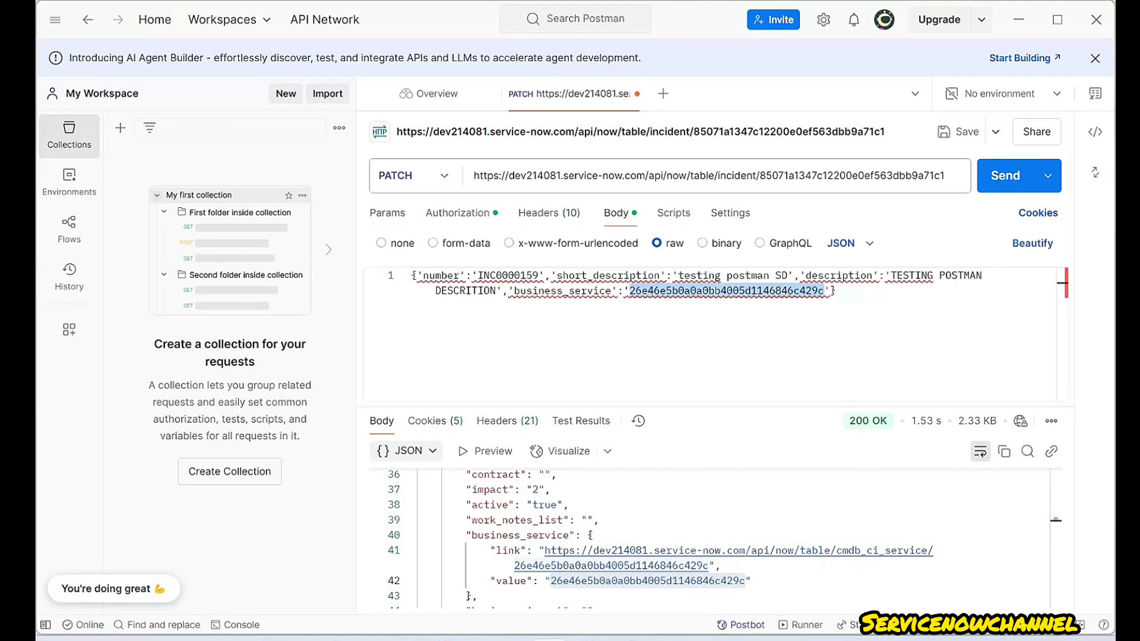
pyautogui.click(837, 290)
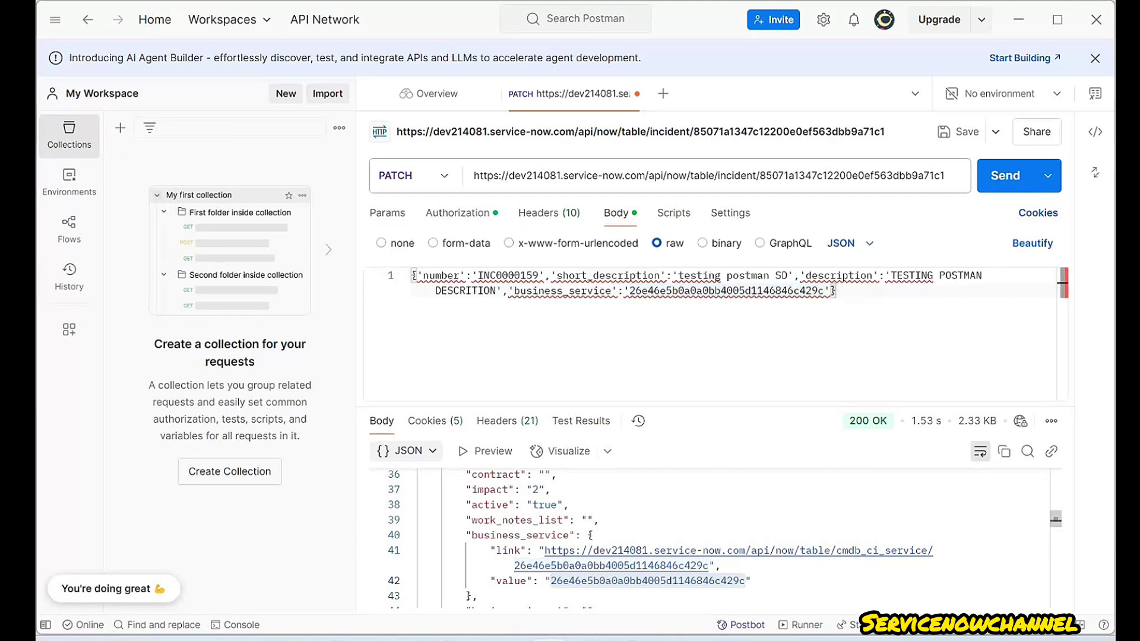
pyautogui.scroll(10, 580, 521)
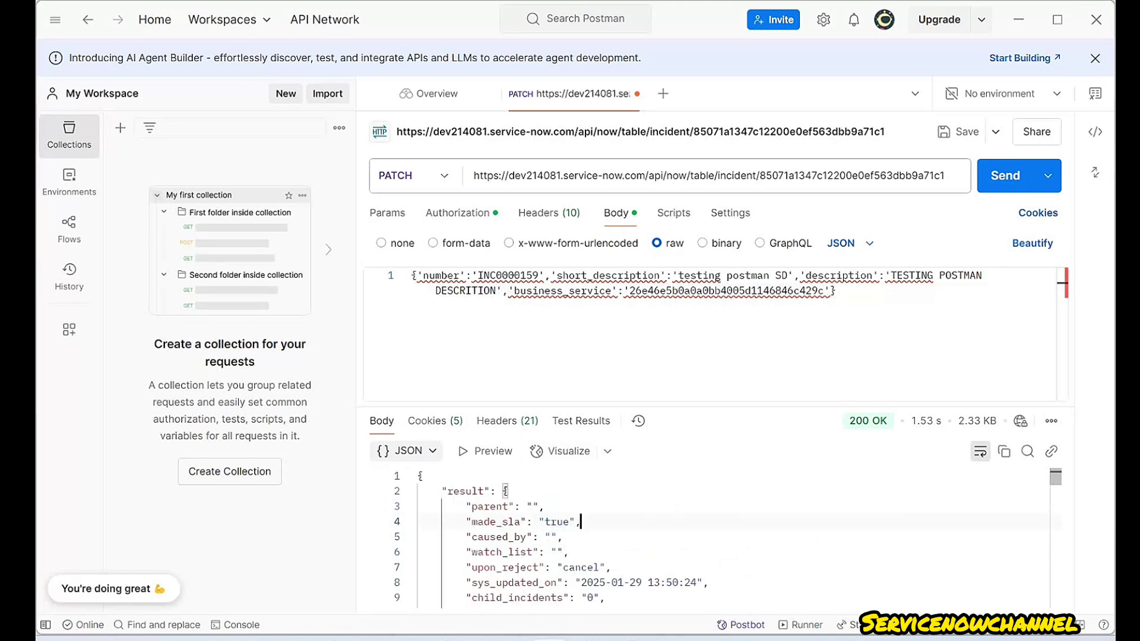
pyautogui.click(586, 640)
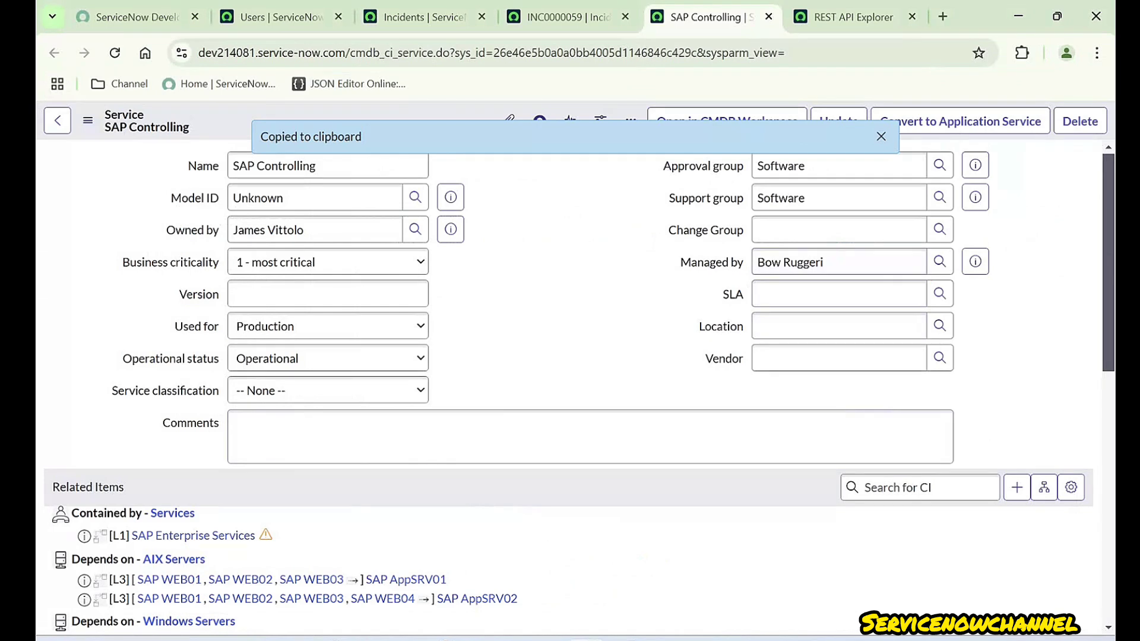
# - Close the SAP Controlling service record and dismiss the service preview and form menu
pyautogui.click(768, 17)
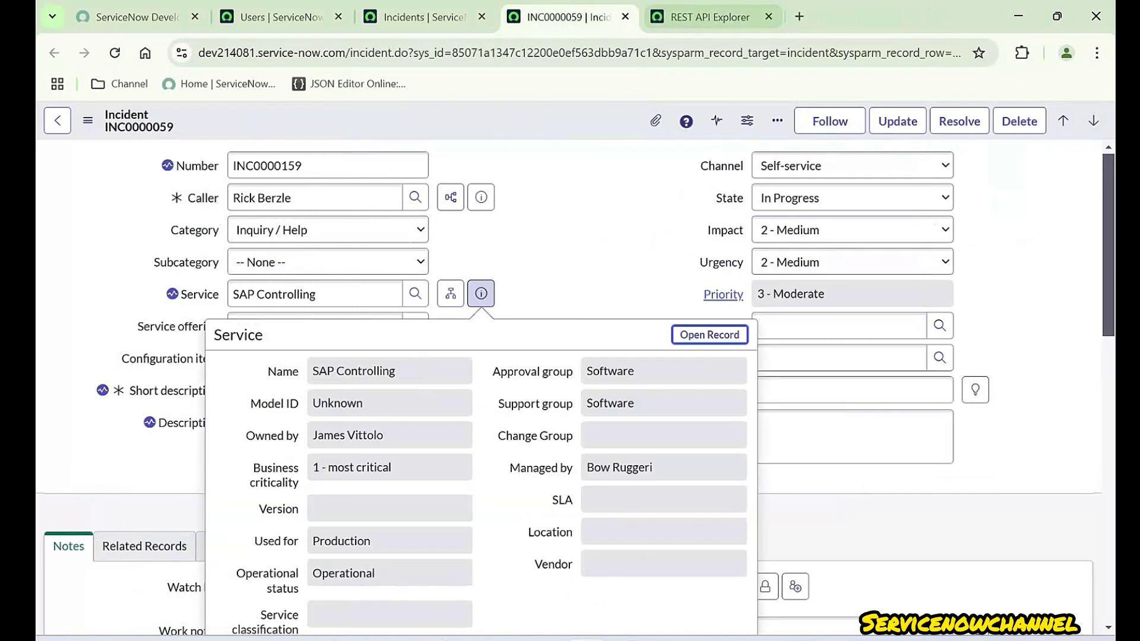
pyautogui.click(391, 166)
pyautogui.rightClick(369, 108)
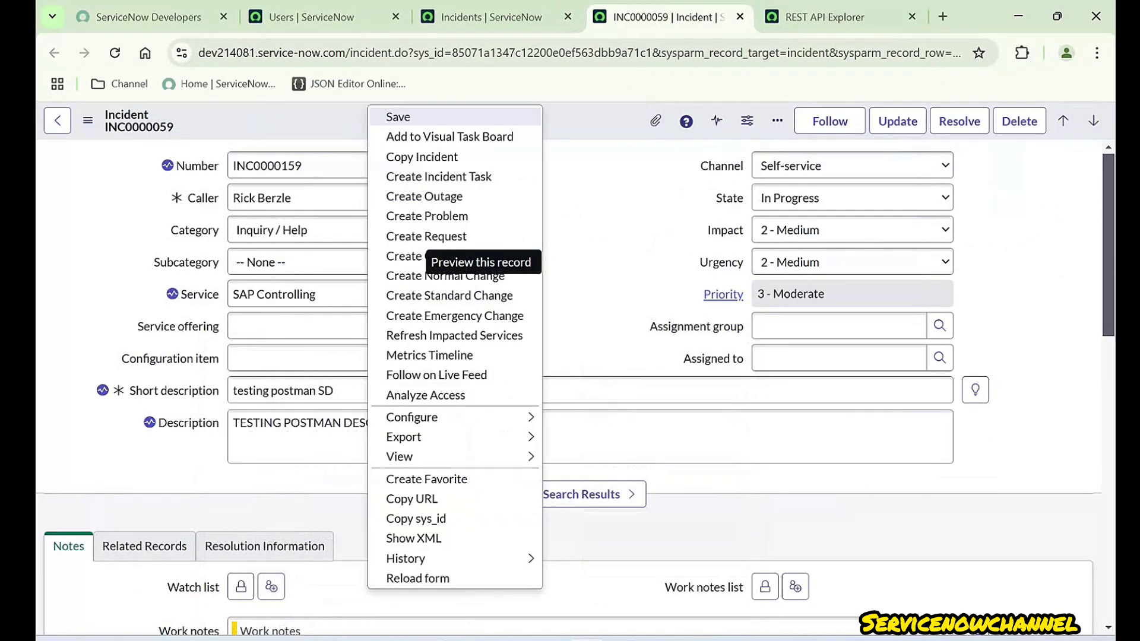
pyautogui.moveTo(416, 437)
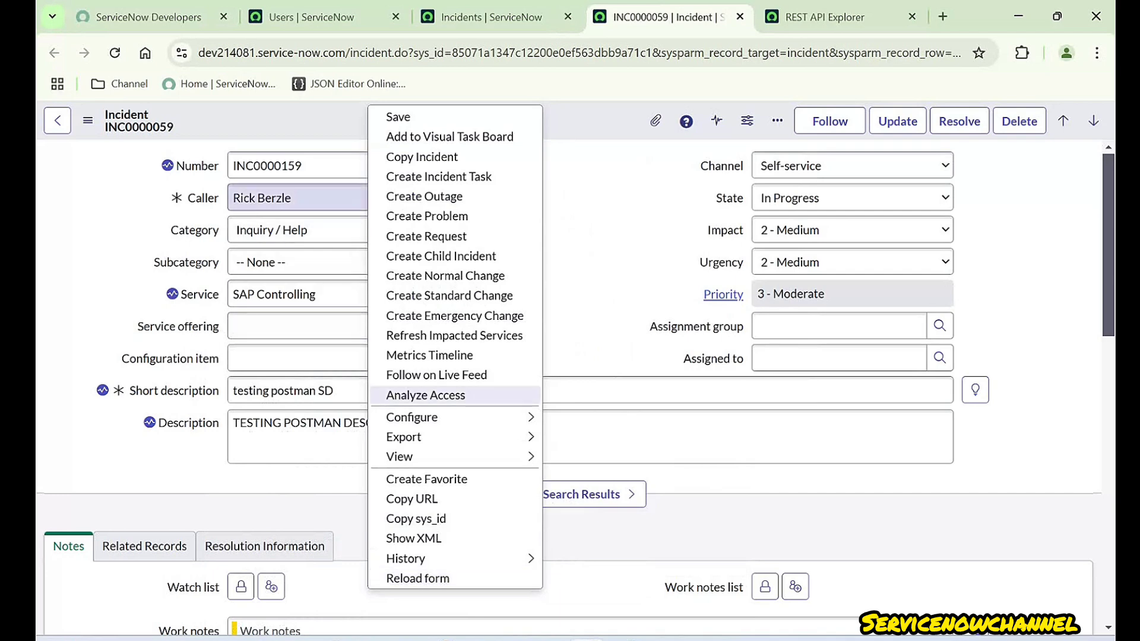
pyautogui.click(341, 198)
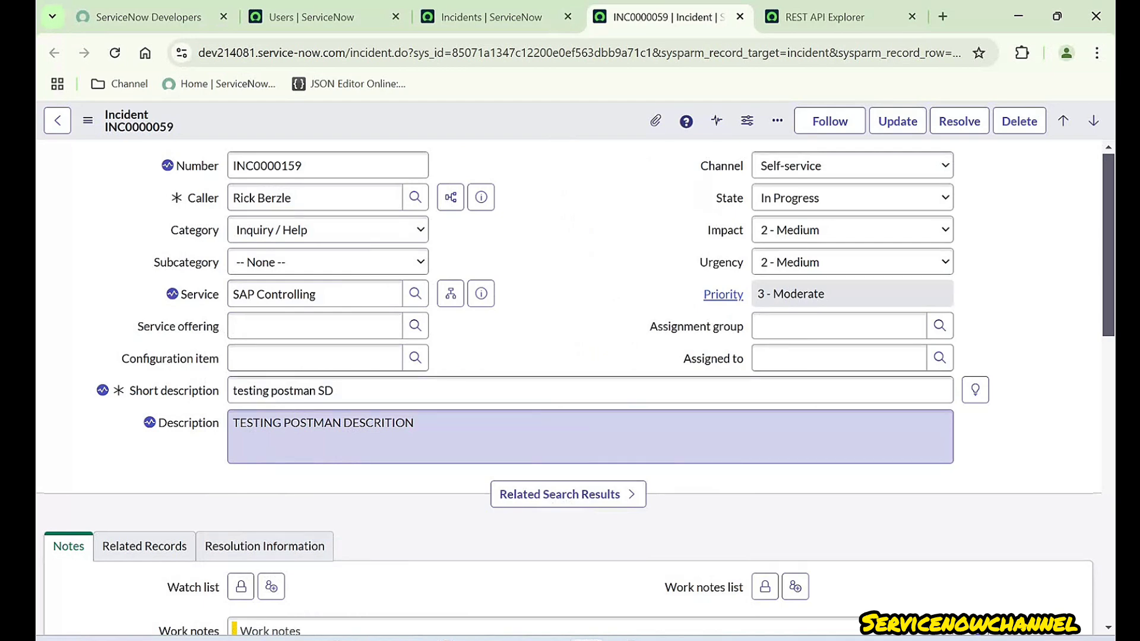
# - Review the incident's Number INC0000159, SAP Controlling service, short description and description
pyautogui.click(325, 166)
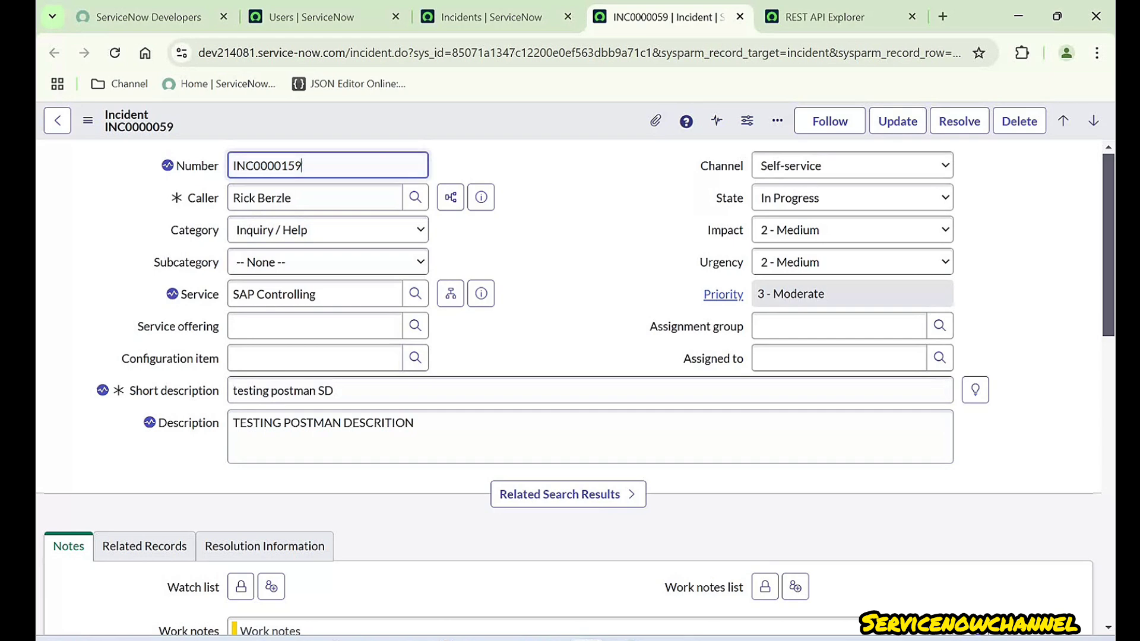
pyautogui.moveTo(325, 166); pyautogui.dragTo(273, 166)
pyautogui.moveTo(323, 293); pyautogui.dragTo(230, 295)
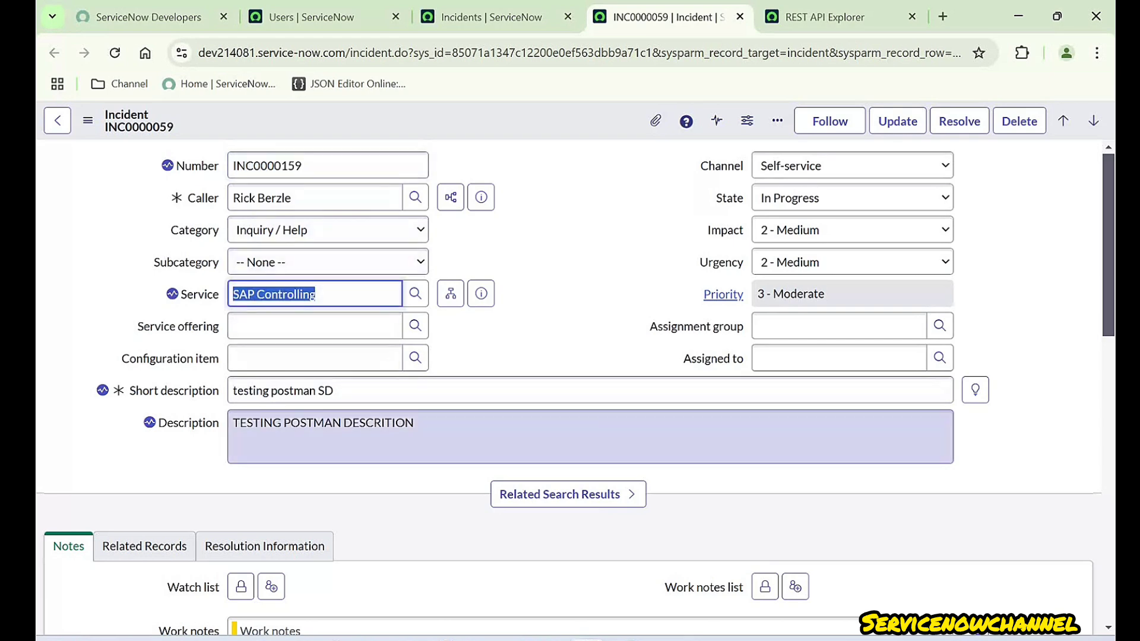
pyautogui.moveTo(334, 390); pyautogui.dragTo(256, 391)
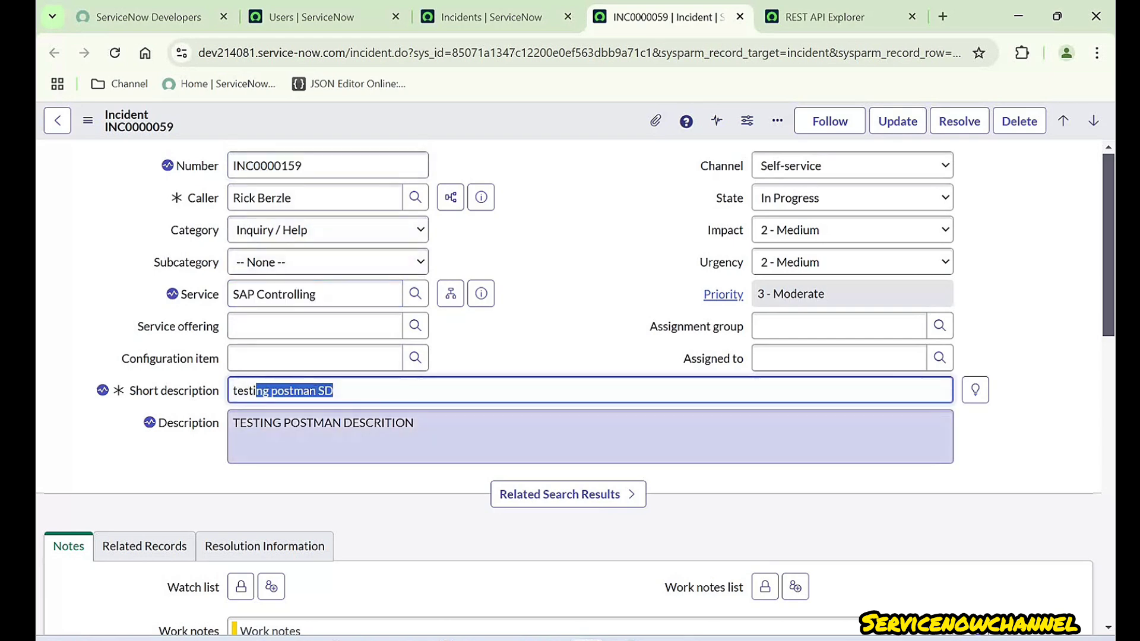
pyautogui.moveTo(415, 423); pyautogui.dragTo(332, 423)
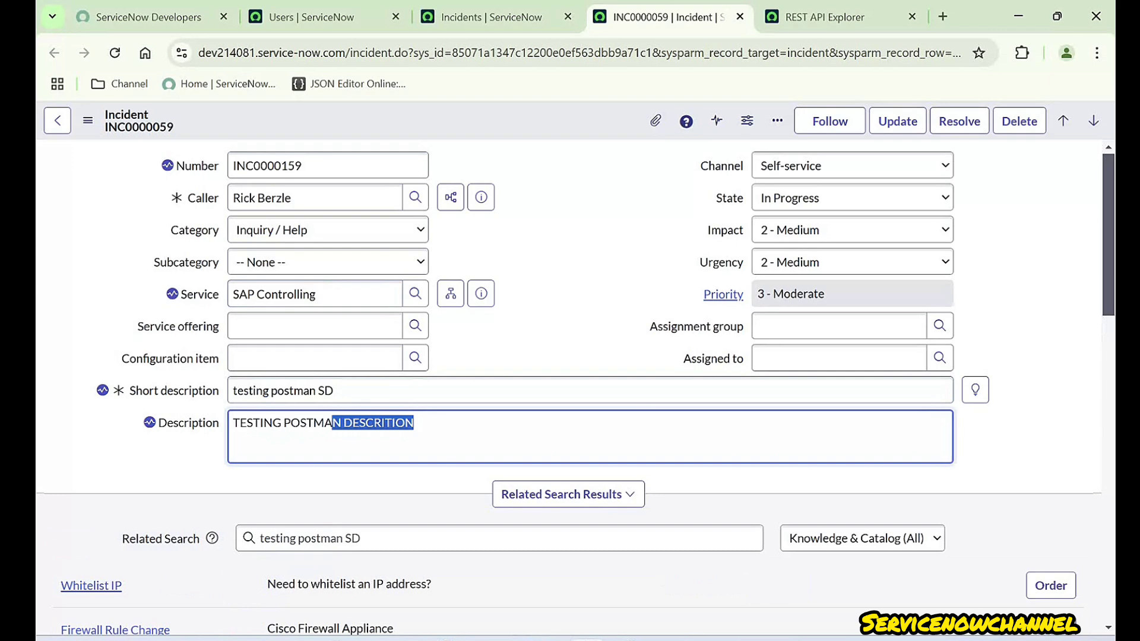
pyautogui.click(546, 332)
# - Reload the incident form from the header menu, confirming to leave the page
pyautogui.rightClick(545, 119)
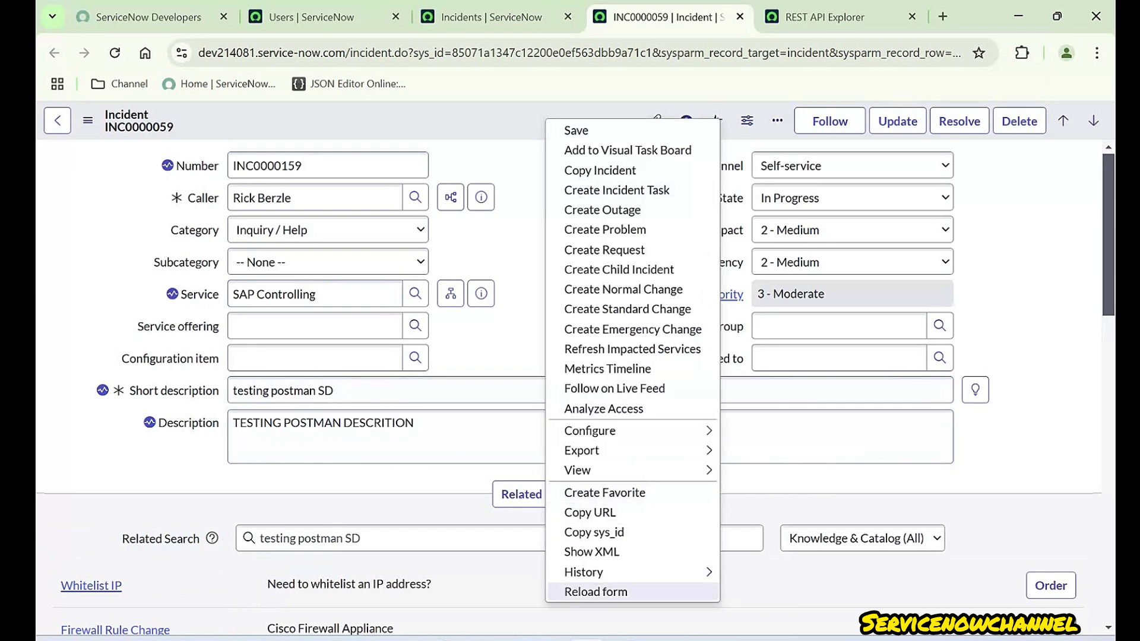
pyautogui.click(595, 591)
pyautogui.click(651, 161)
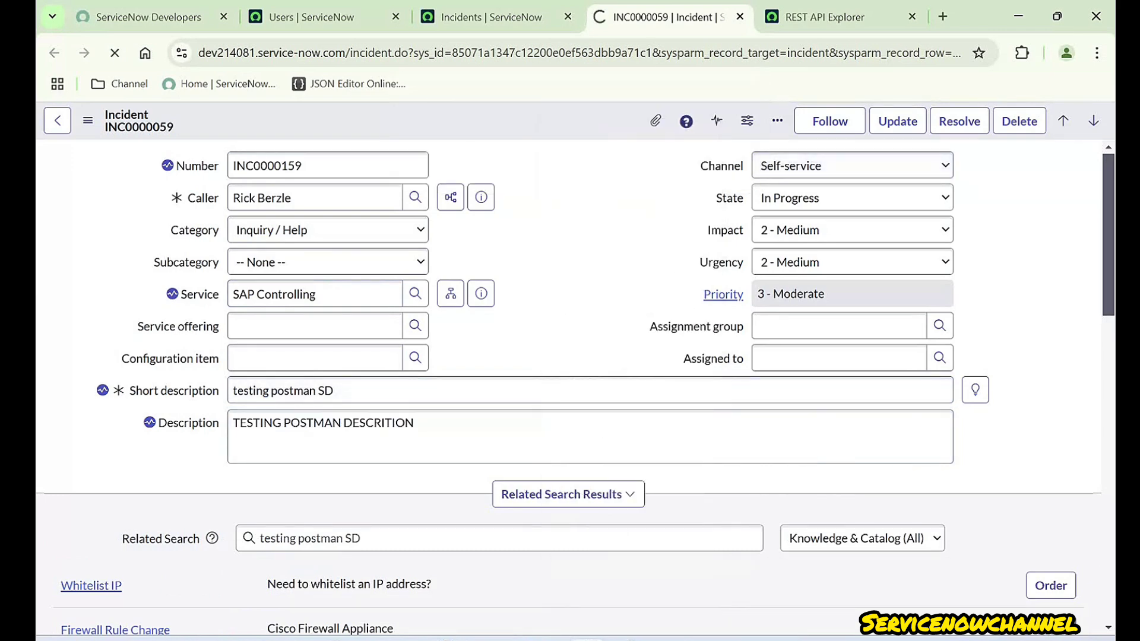
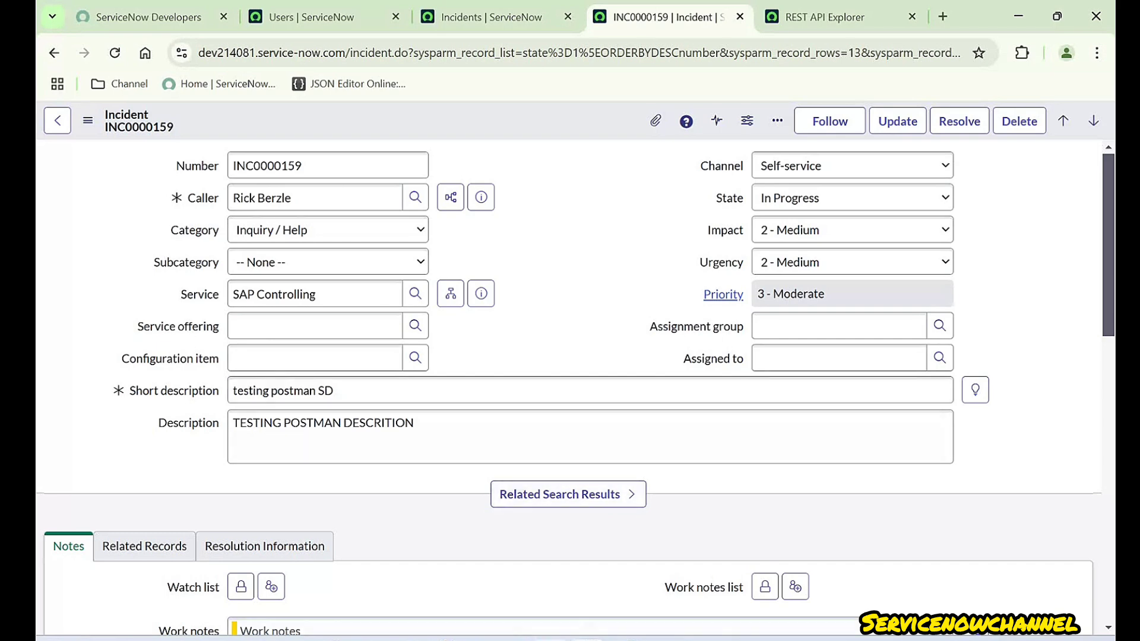
# - Open the Postman request's query parameters and start a new key row
pyautogui.click(549, 639)
pyautogui.click(837, 291)
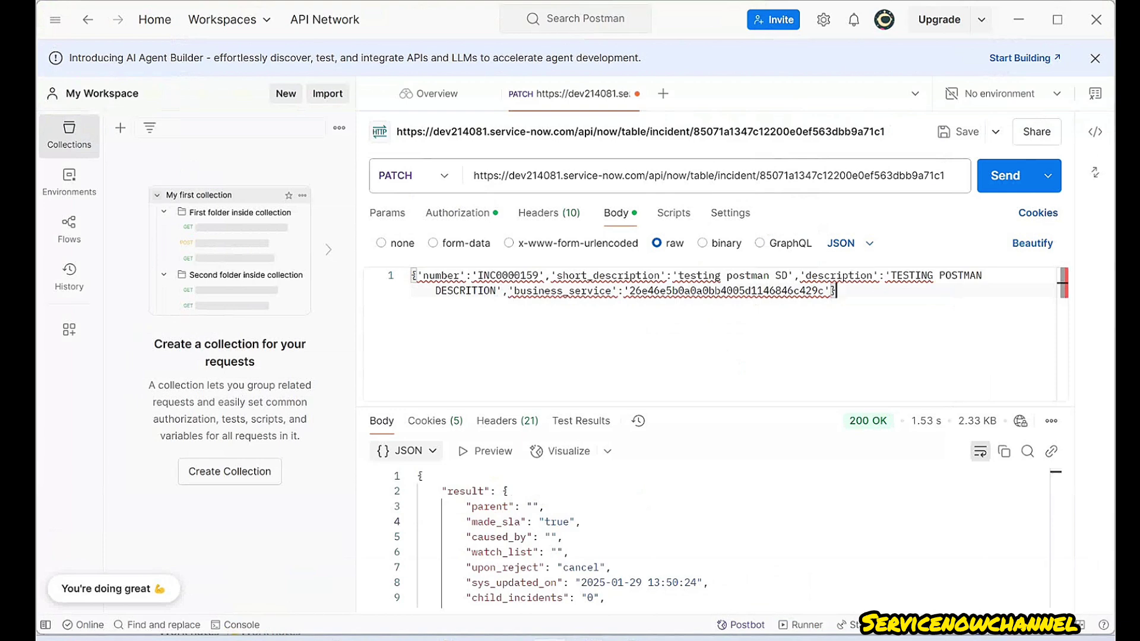
pyautogui.click(387, 212)
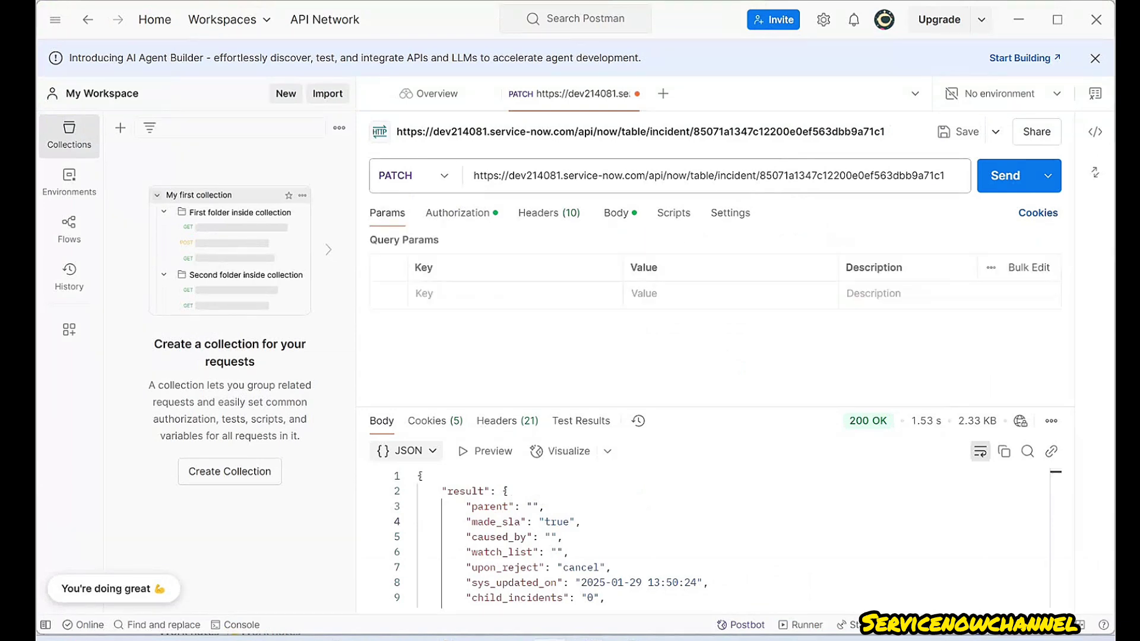
pyautogui.click(424, 294)
# - Select the sysparm_display_value parameter name in the REST API Explorer's query parameters
pyautogui.hotkey('alt', 'Tab')
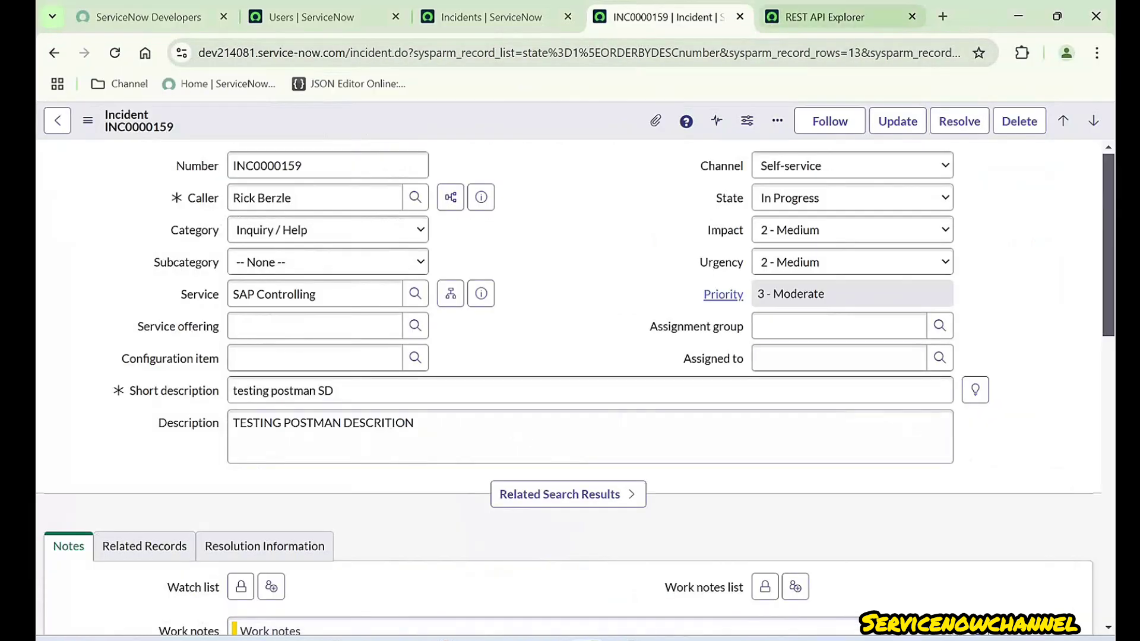
pyautogui.click(825, 16)
pyautogui.scroll(15, 701, 386)
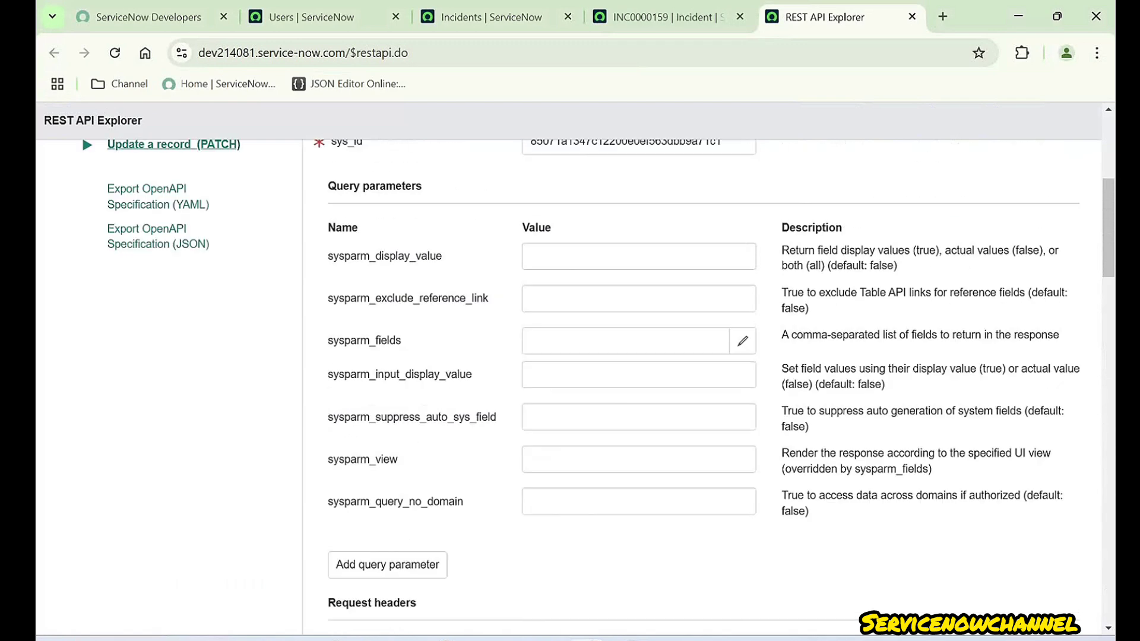
pyautogui.scroll(3, 81, 293)
pyautogui.moveTo(442, 416); pyautogui.dragTo(328, 416)
pyautogui.hotkey('ctrl', 'c')
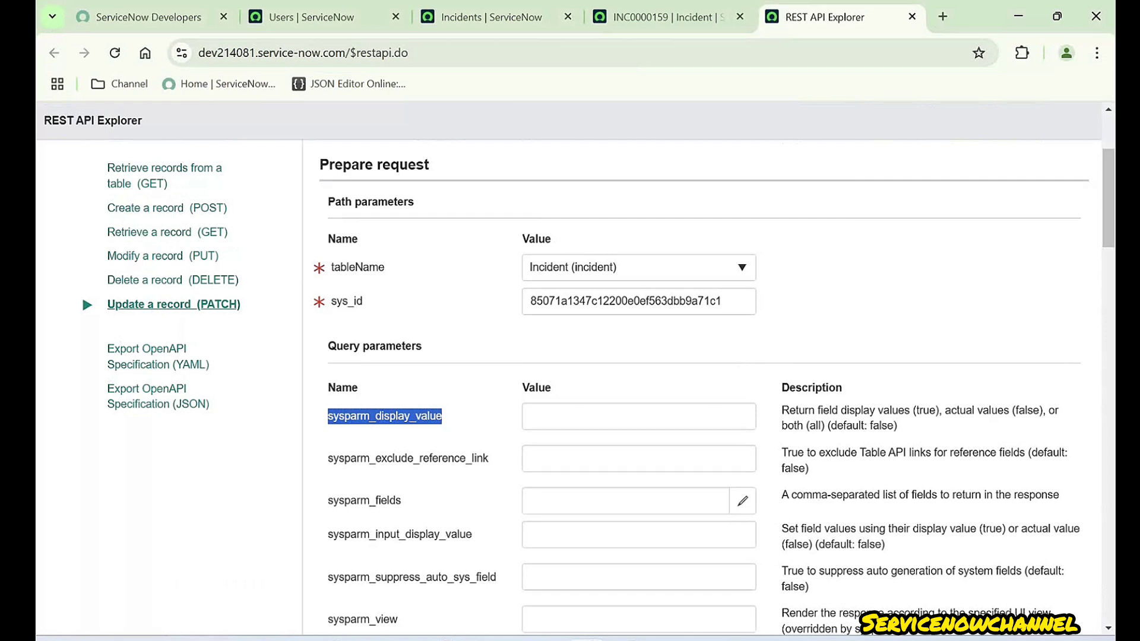
pyautogui.moveTo(403, 500); pyautogui.dragTo(333, 416)
pyautogui.click(332, 417)
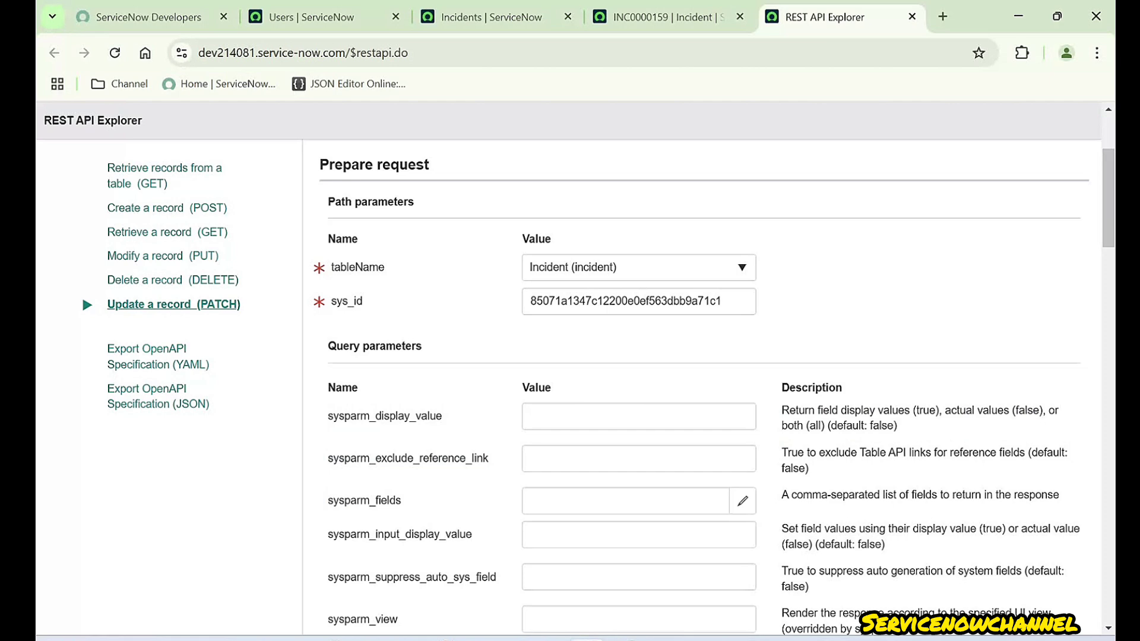
pyautogui.moveTo(443, 416); pyautogui.dragTo(328, 416)
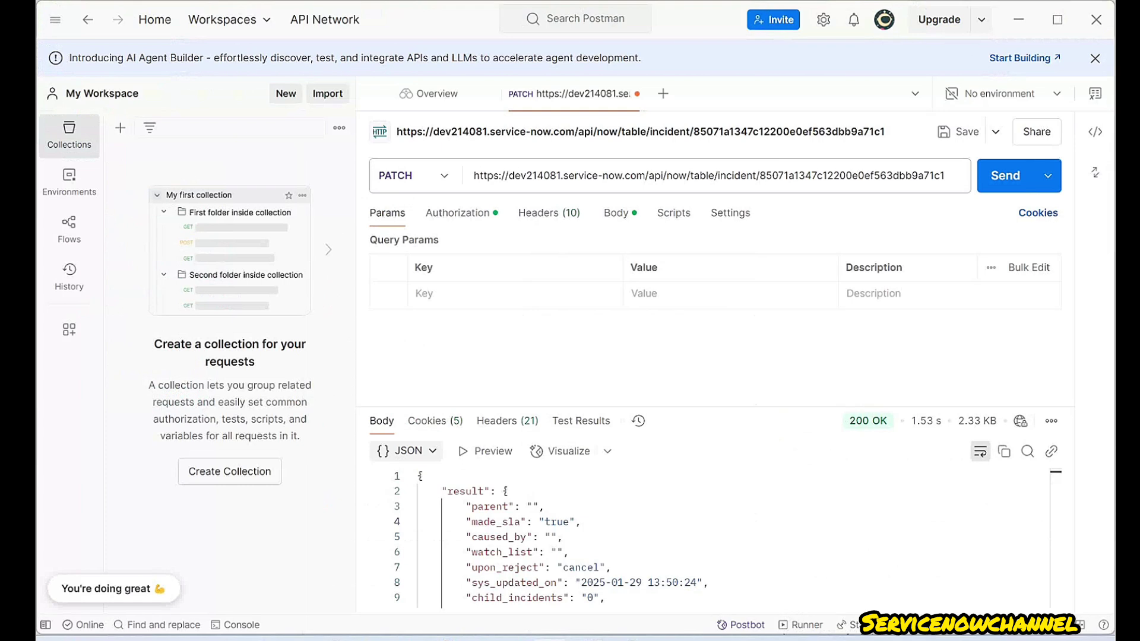
# - Paste sysparm_display_value as a new Postman query parameter key with value true
pyautogui.hotkey('ctrl', 'v')
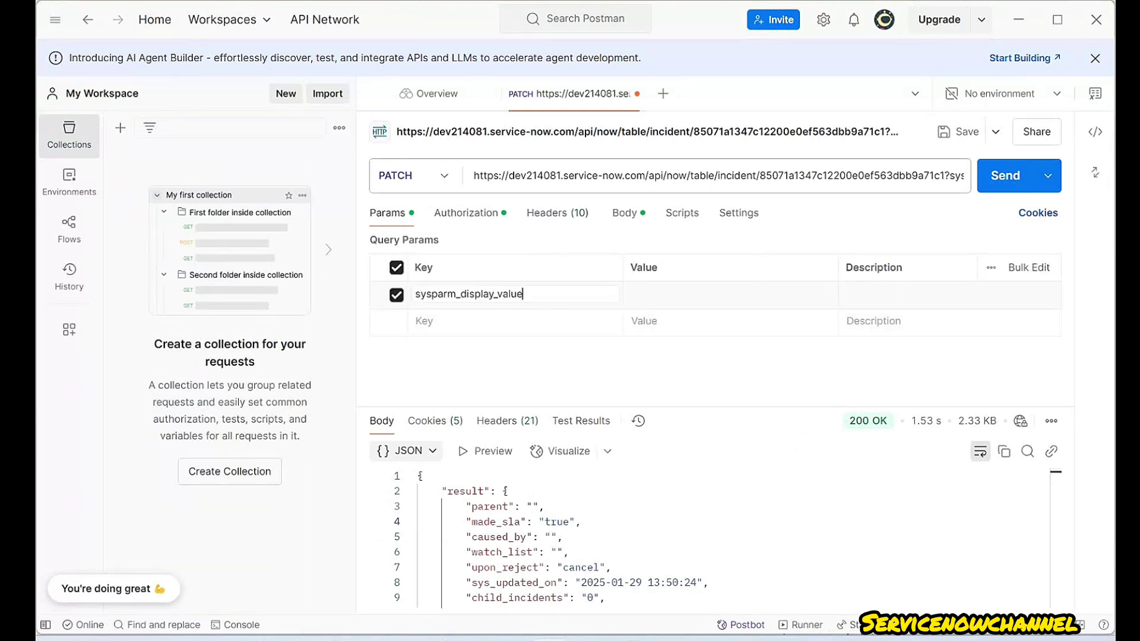
pyautogui.press('Tab')
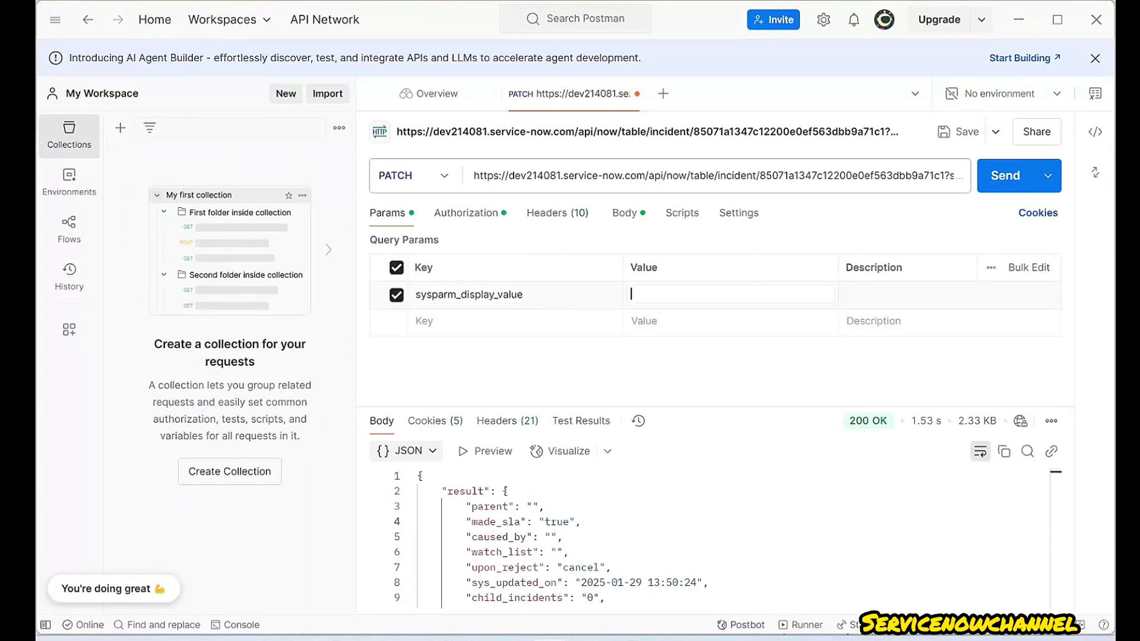
pyautogui.write('true')
pyautogui.scroll(-5, 718, 538)
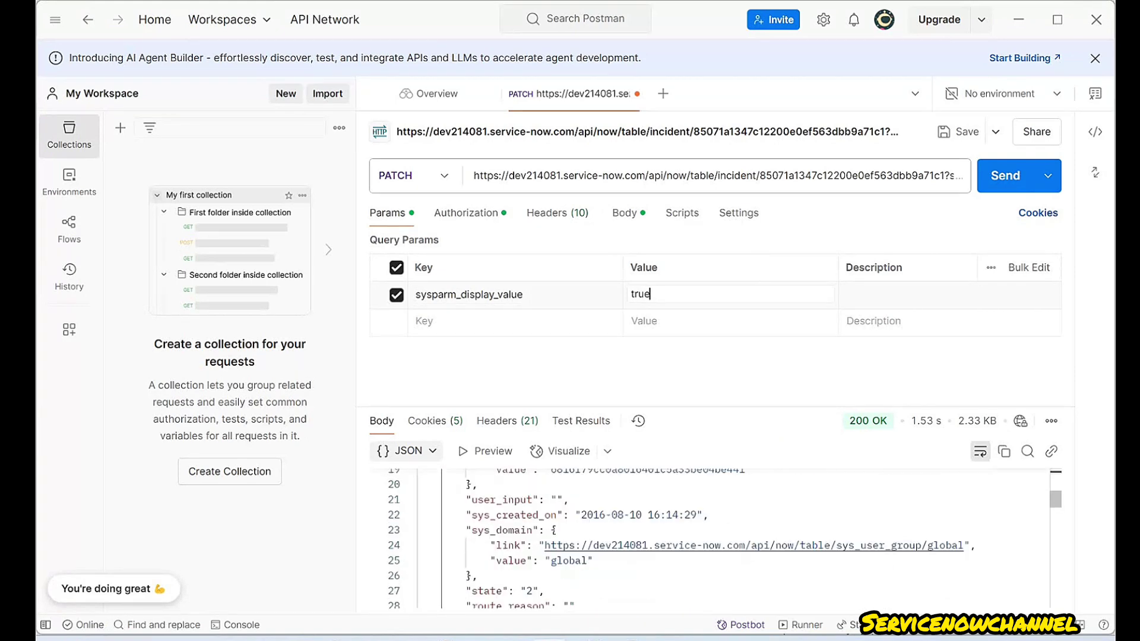
pyautogui.scroll(-2, 712, 538)
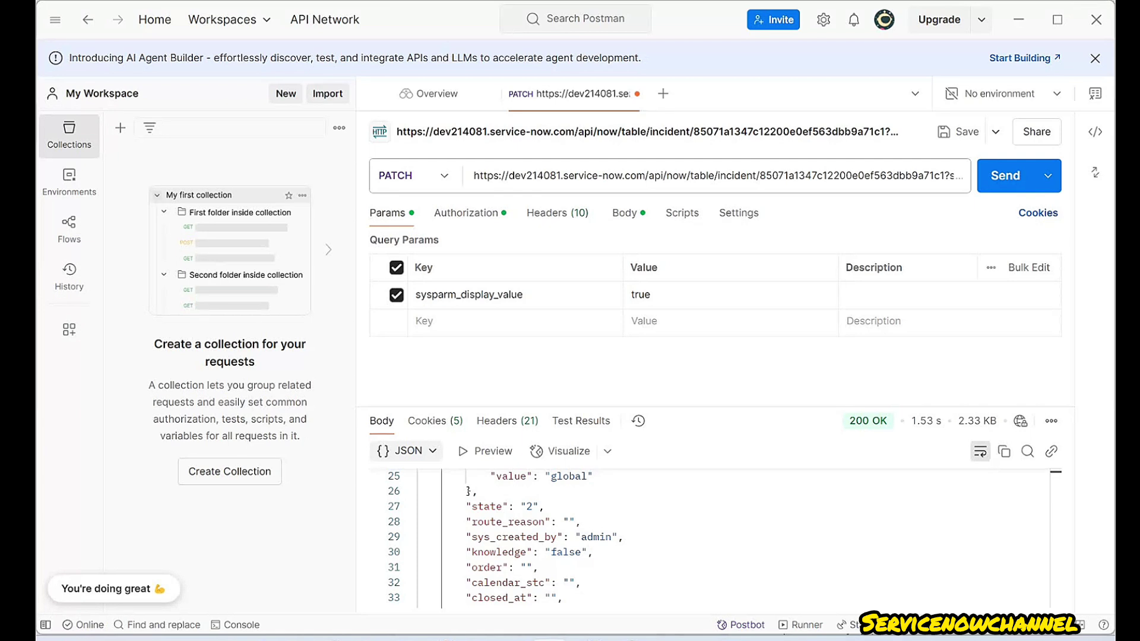
# - Copy sysparm_exclude_reference_link from the REST API Explorer and paste it as a new Params key
pyautogui.hotkey('alt', 'Tab')
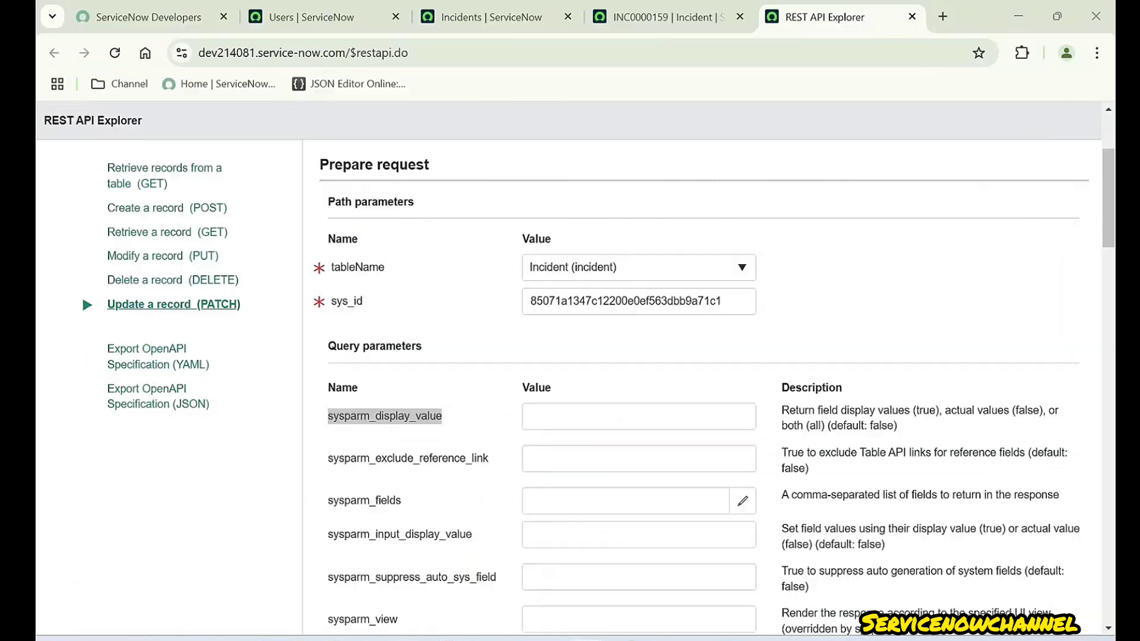
pyautogui.moveTo(489, 459); pyautogui.dragTo(328, 458)
pyautogui.hotkey('ctrl', 'c')
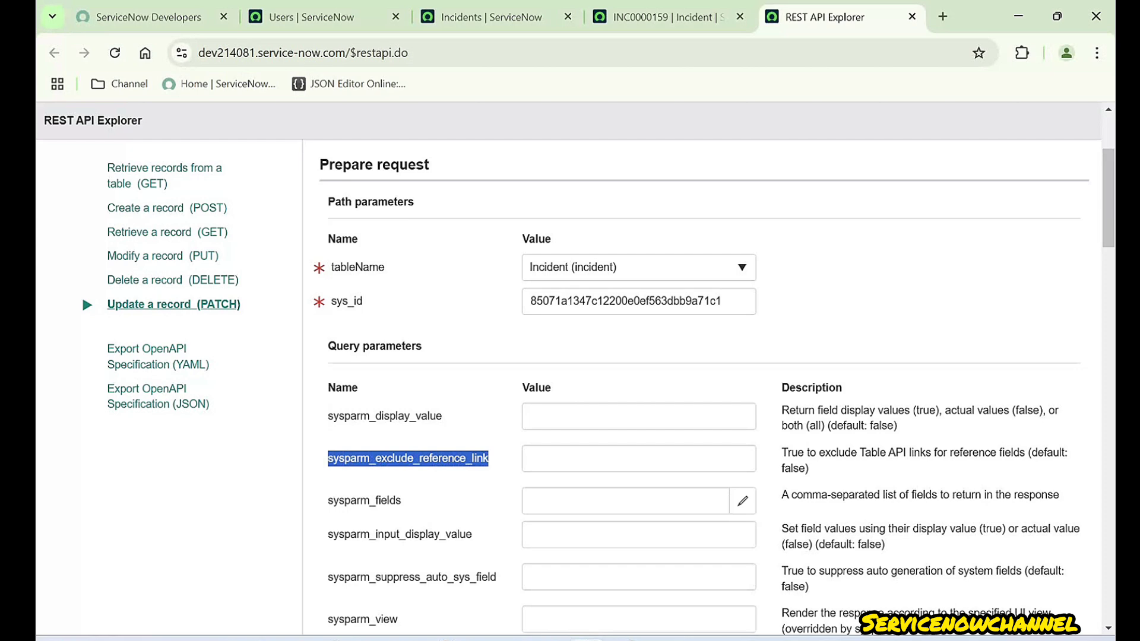
pyautogui.hotkey('alt', 'Tab')
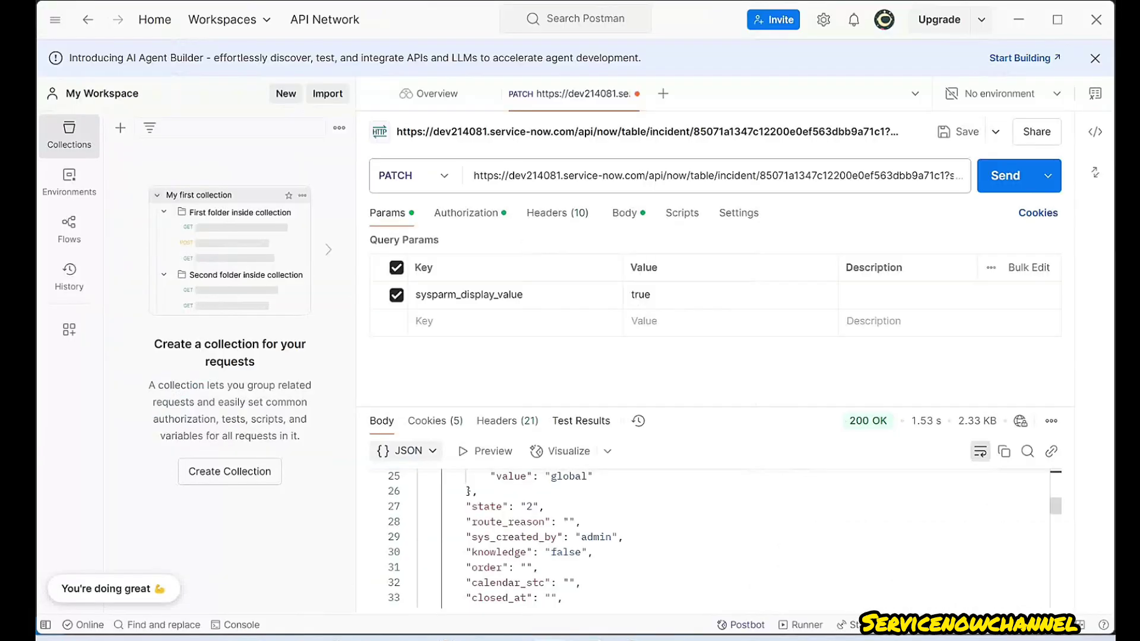
pyautogui.hotkey('ctrl', 'v')
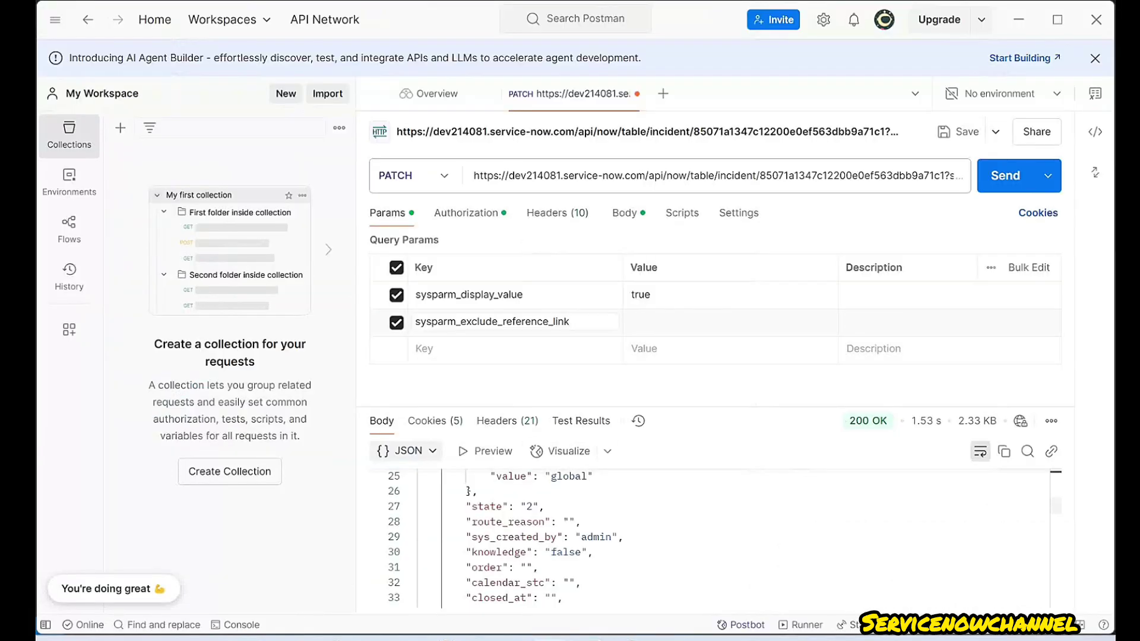
pyautogui.scroll(-4, 713, 540)
pyautogui.moveTo(720, 523); pyautogui.dragTo(539, 508)
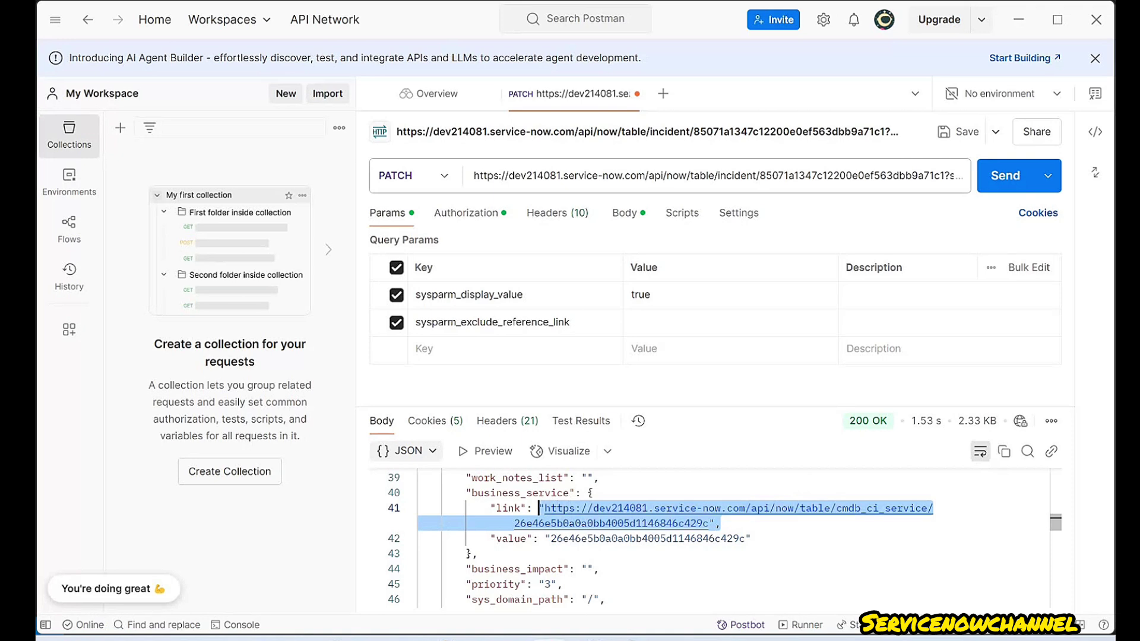
# - Set sysparm_exclude_reference_link to true and examine the business_service reference in the response
pyautogui.click(636, 322)
pyautogui.write('true')
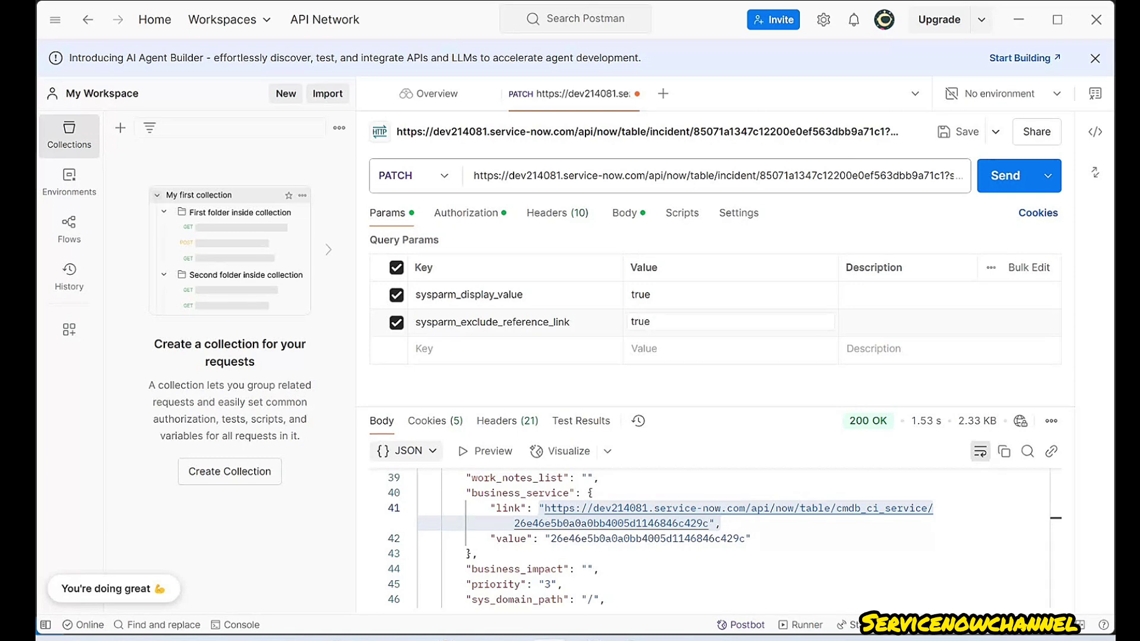
pyautogui.press('Return')
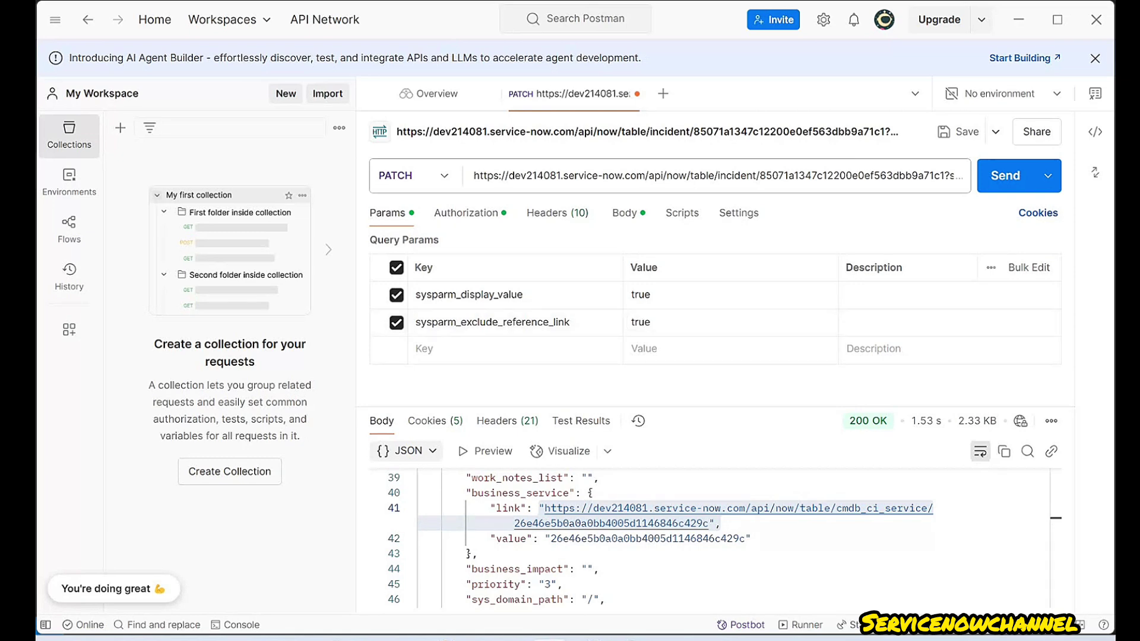
pyautogui.doubleClick(520, 493)
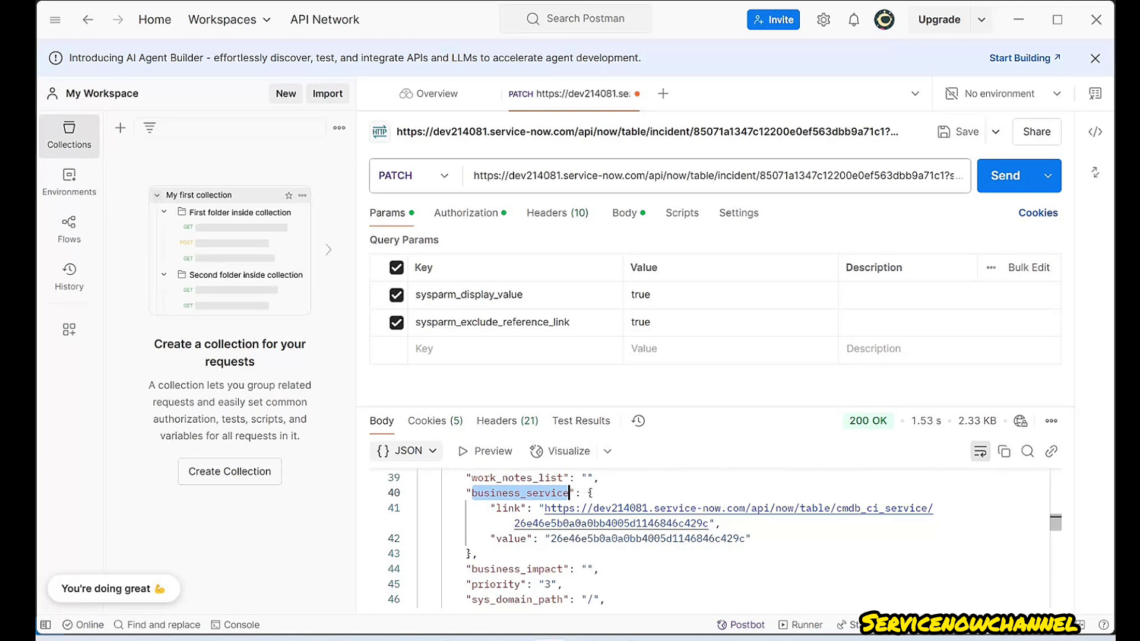
pyautogui.moveTo(550, 538); pyautogui.dragTo(490, 508)
pyautogui.click(722, 524)
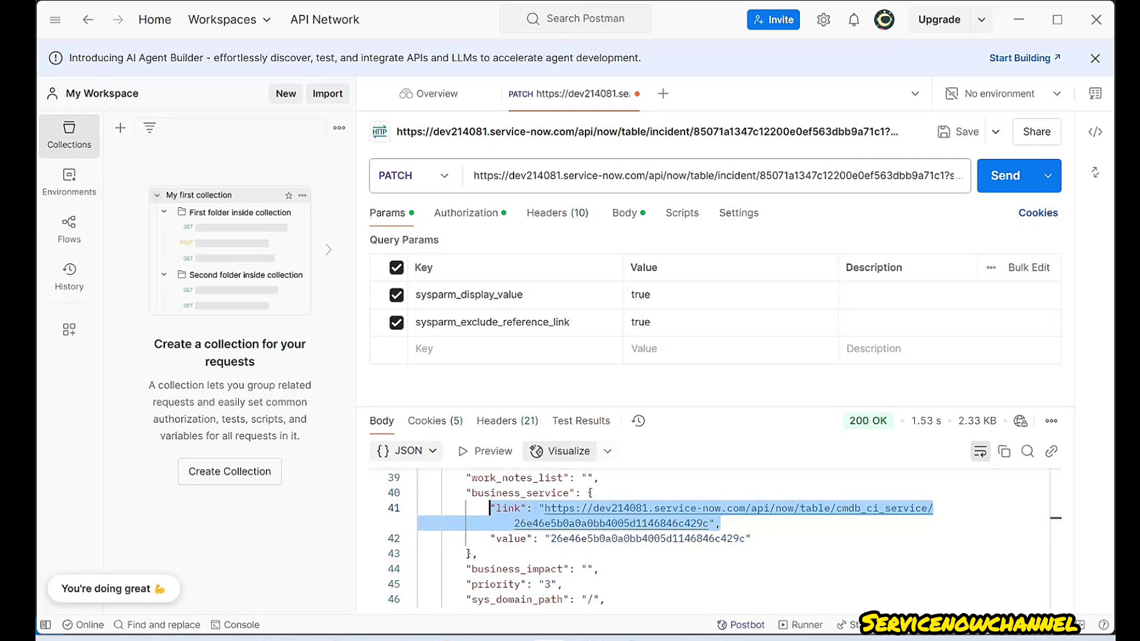
pyautogui.doubleClick(569, 493)
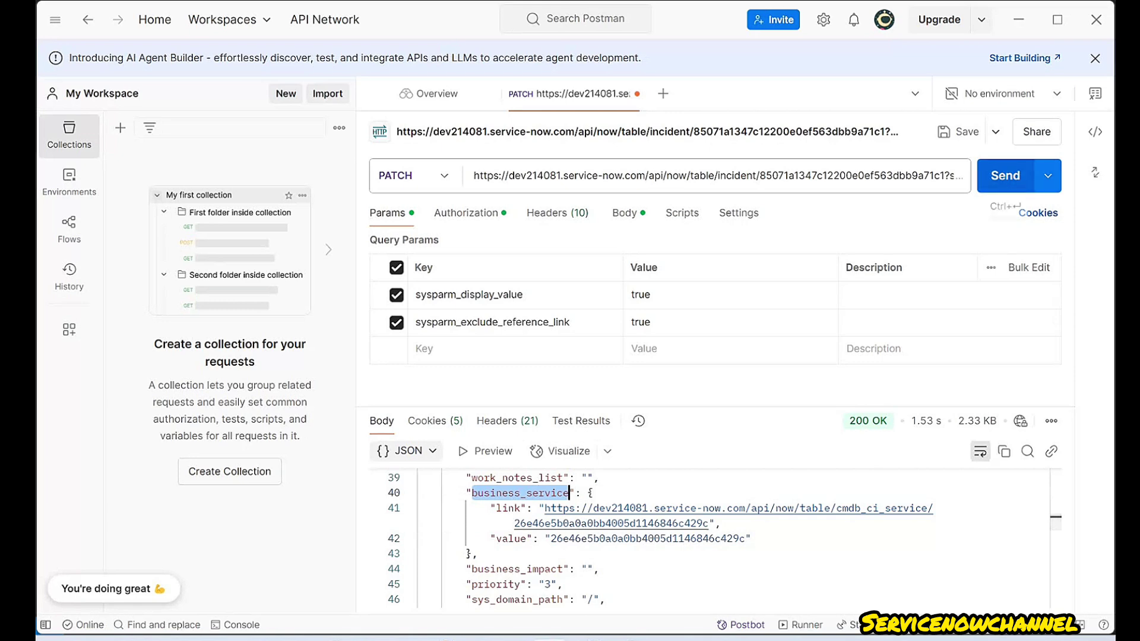
# - Resend the PATCH request and scroll through the new JSON response
pyautogui.click(1005, 176)
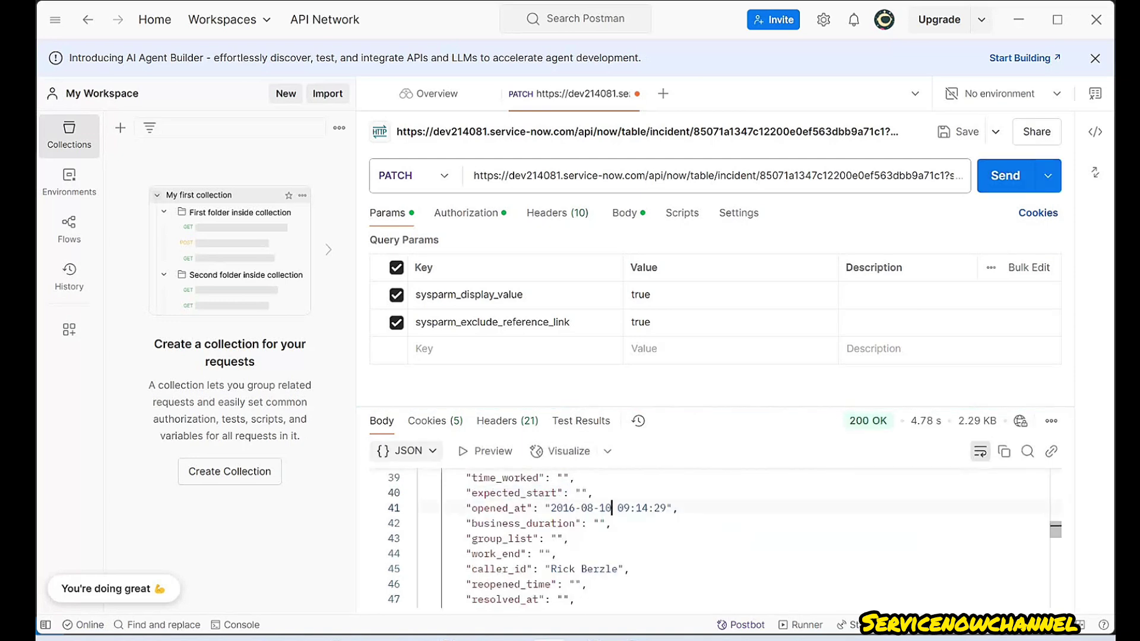
pyautogui.scroll(-4, 594, 537)
pyautogui.scroll(-7, 593, 537)
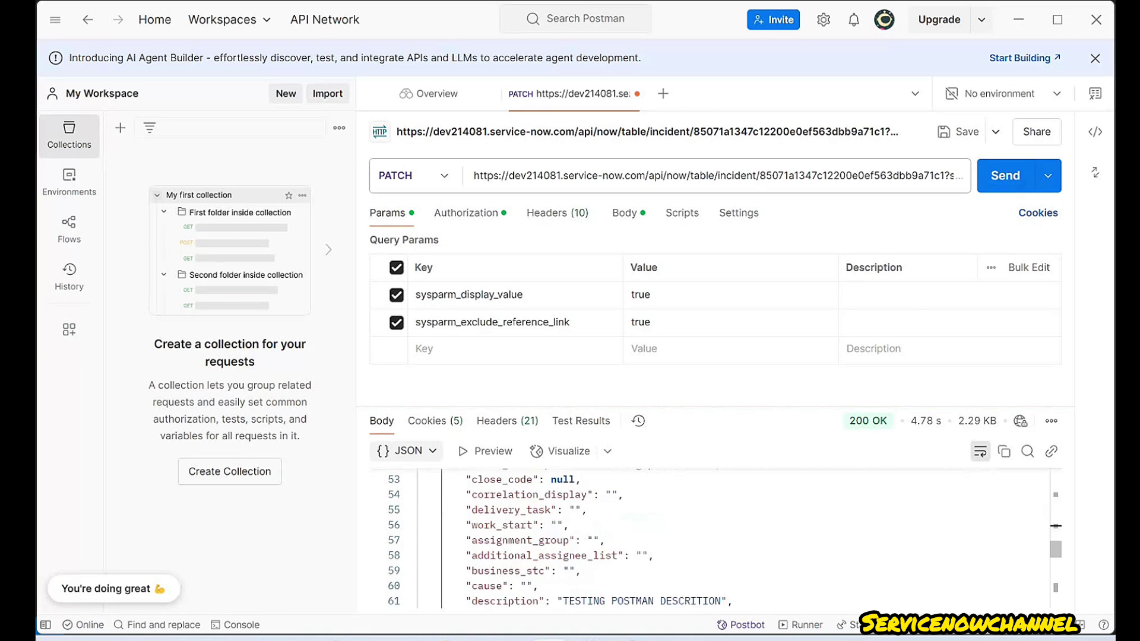
pyautogui.scroll(-5, 594, 537)
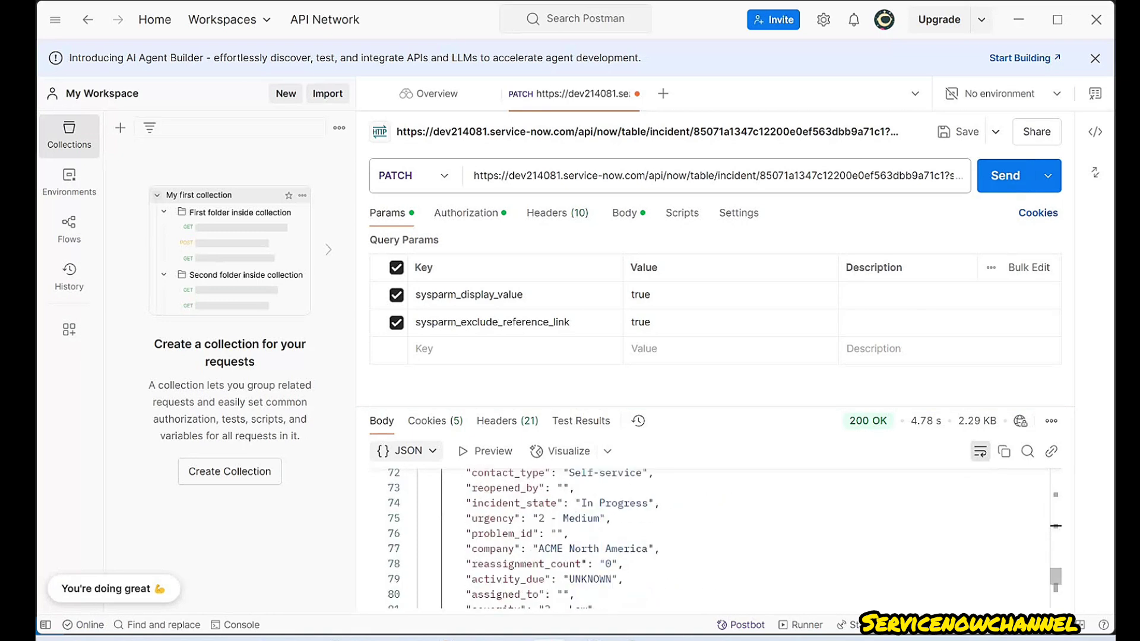
pyautogui.scroll(-2, 593, 537)
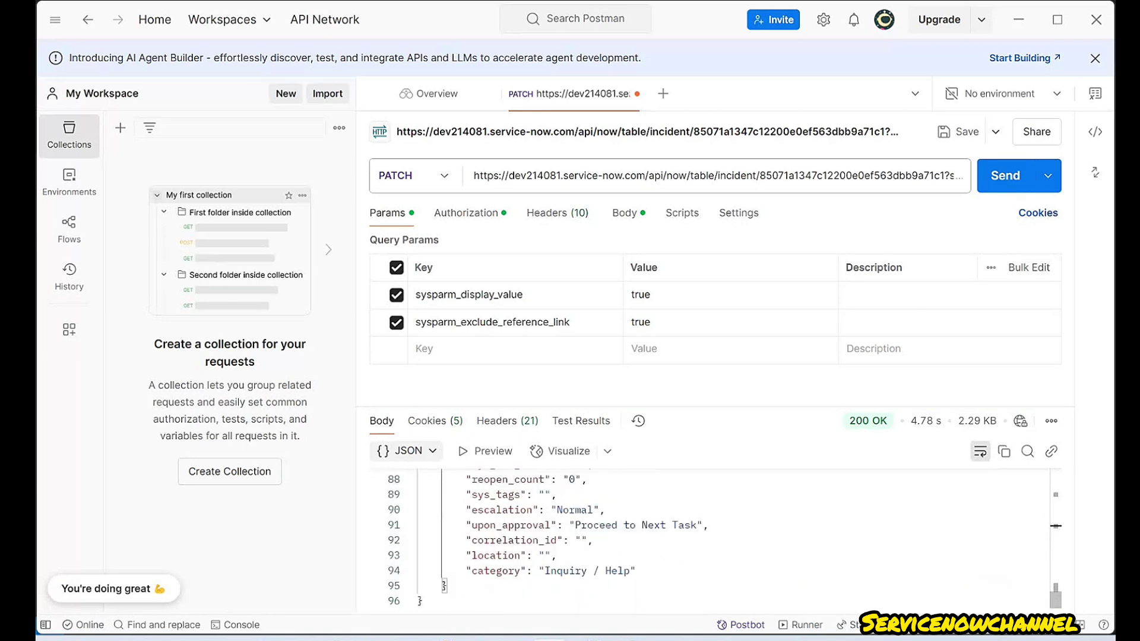
pyautogui.scroll(10, 594, 537)
pyautogui.scroll(1, 594, 537)
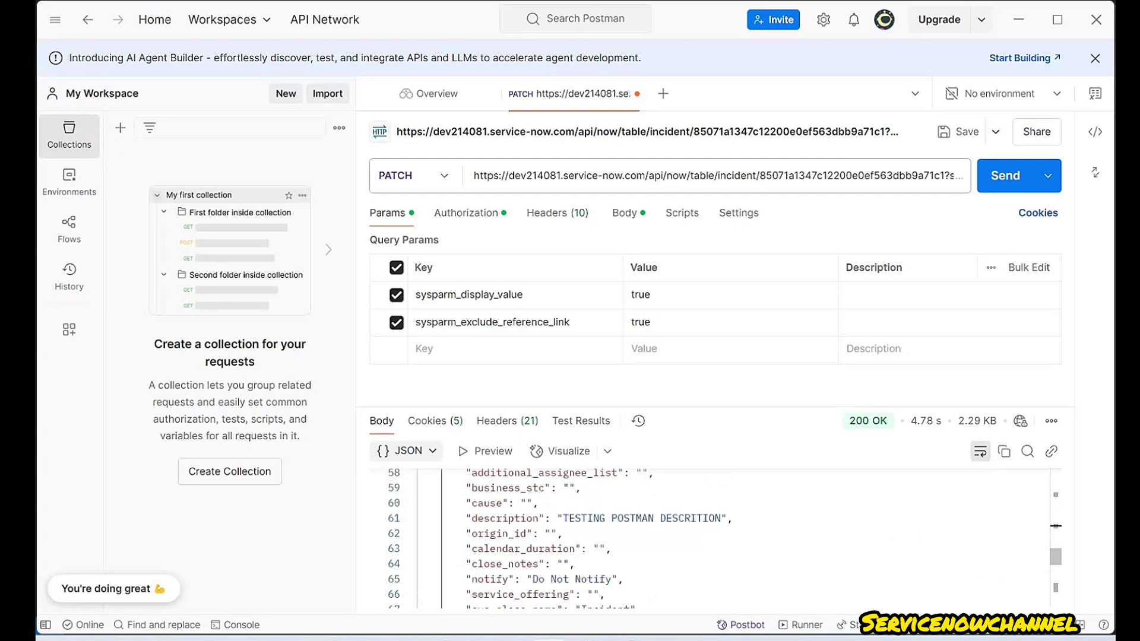
pyautogui.scroll(1, 594, 537)
pyautogui.scroll(5, 593, 537)
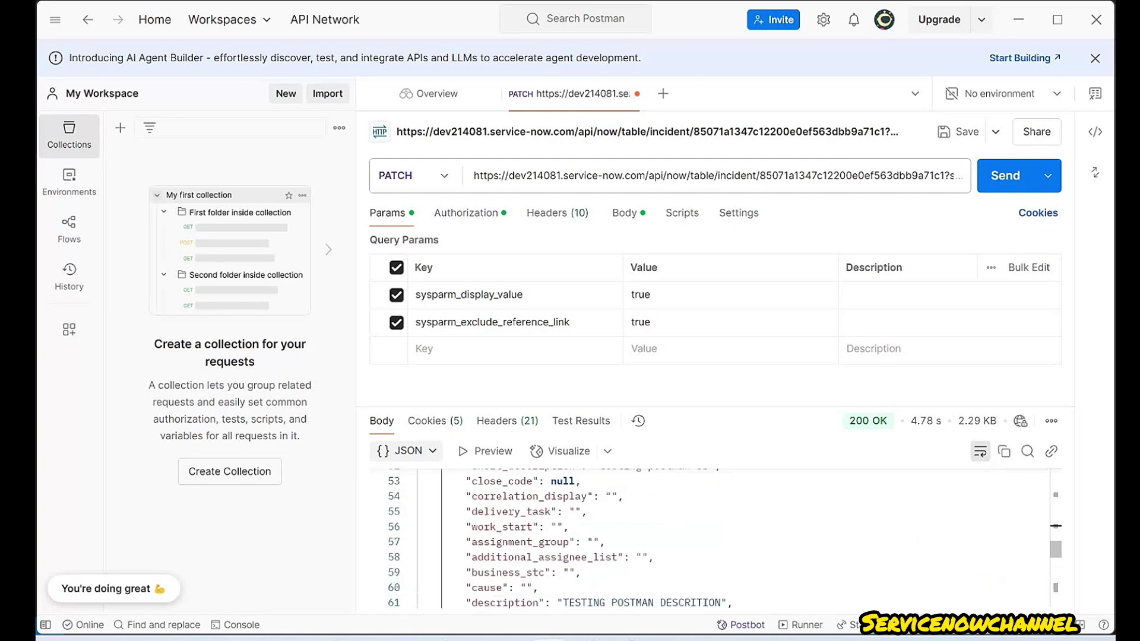
pyautogui.scroll(4, 594, 537)
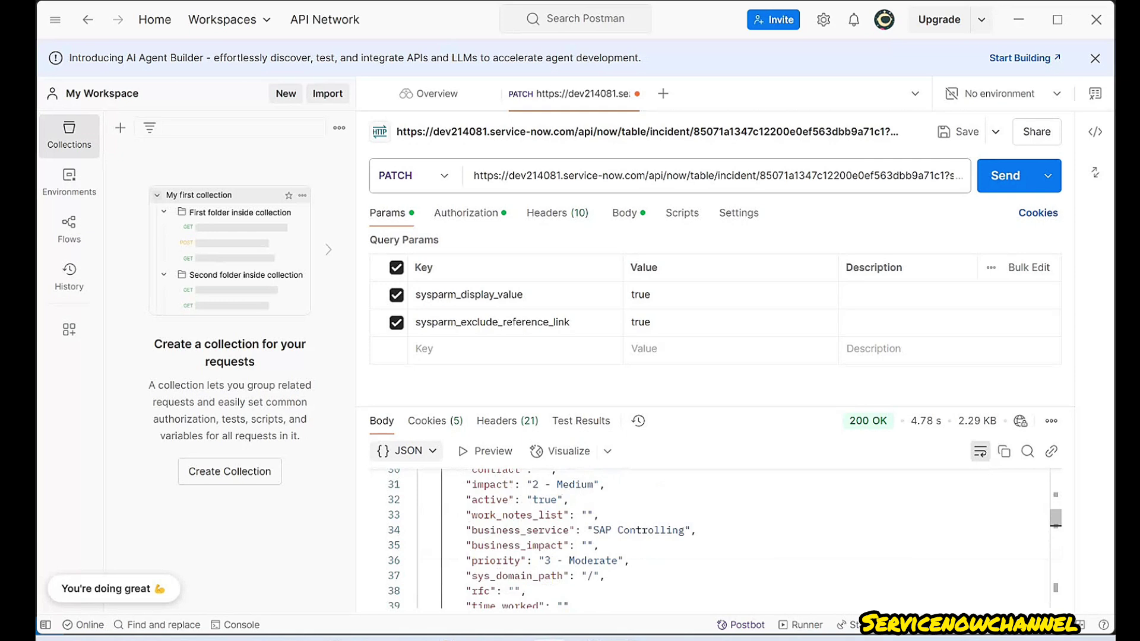
# - Highlight business_service's display value SAP Controlling in the response
pyautogui.doubleClick(567, 529)
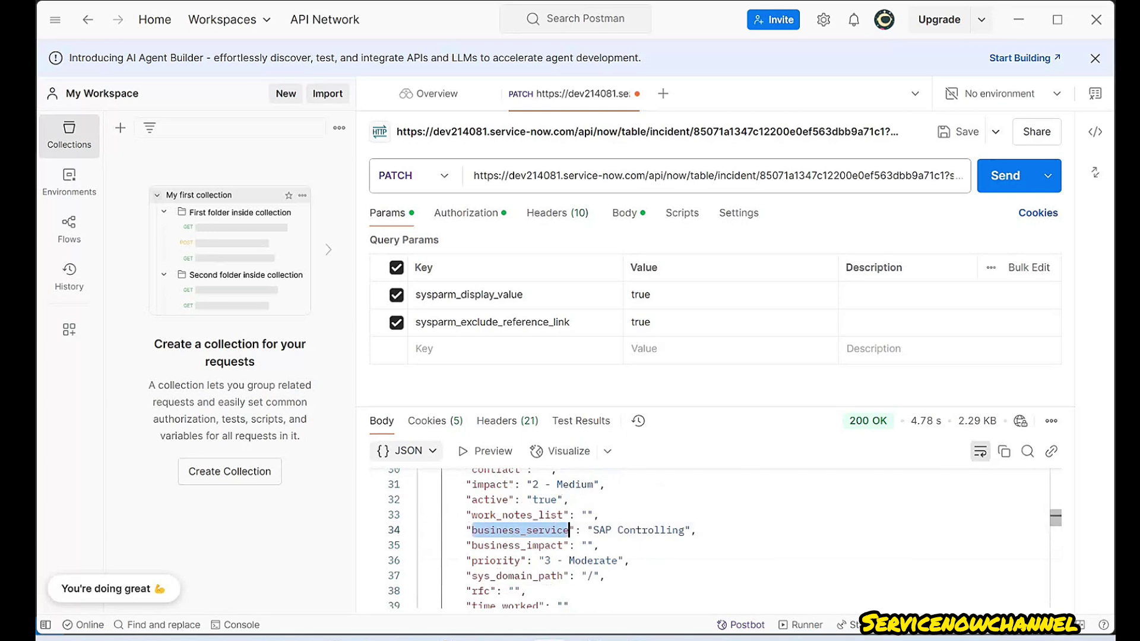
pyautogui.doubleClick(604, 530)
pyautogui.doubleClick(538, 530)
pyautogui.moveTo(593, 530); pyautogui.dragTo(685, 529)
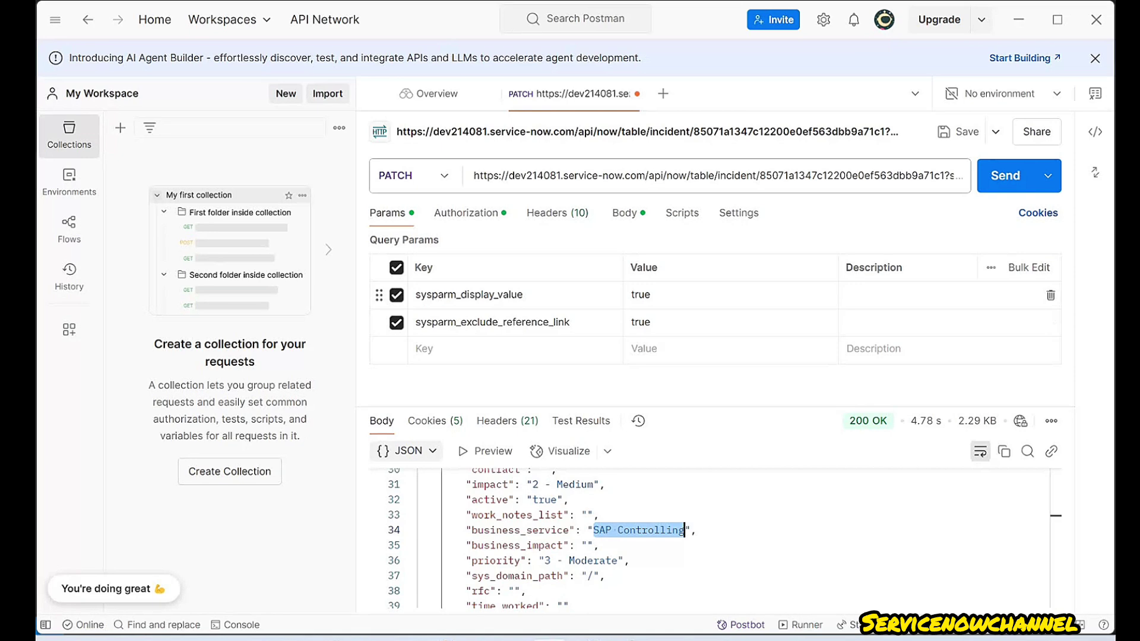
pyautogui.hotkey('alt', 'Tab')
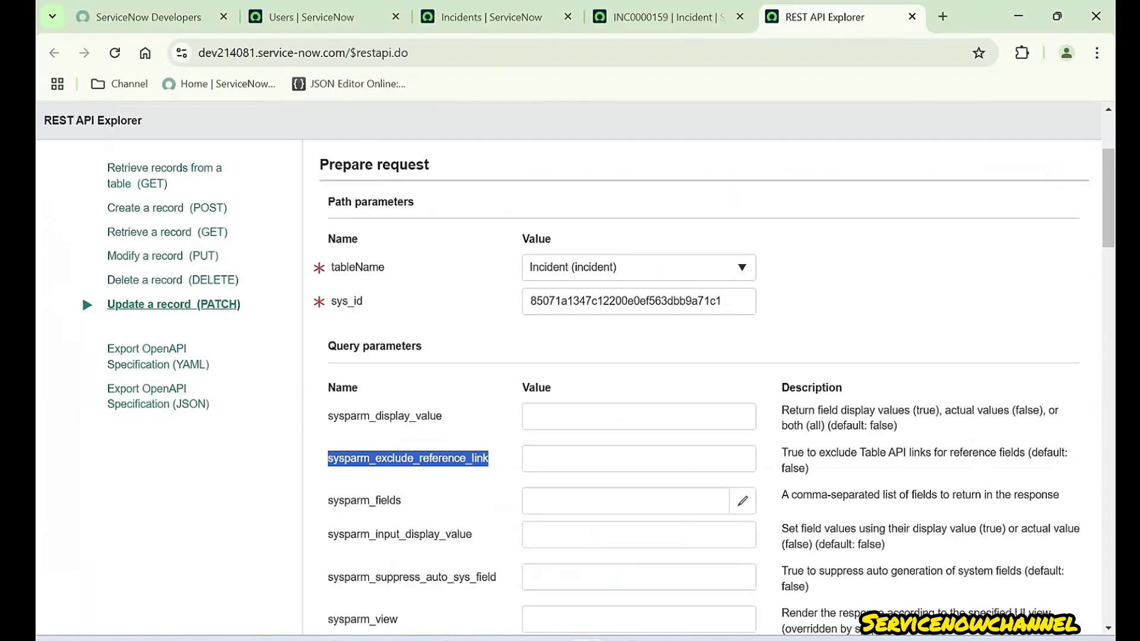
# - Highlight sysparm_fields and its description as a comma-separated list of fields to return
pyautogui.scroll(-3, 700, 386)
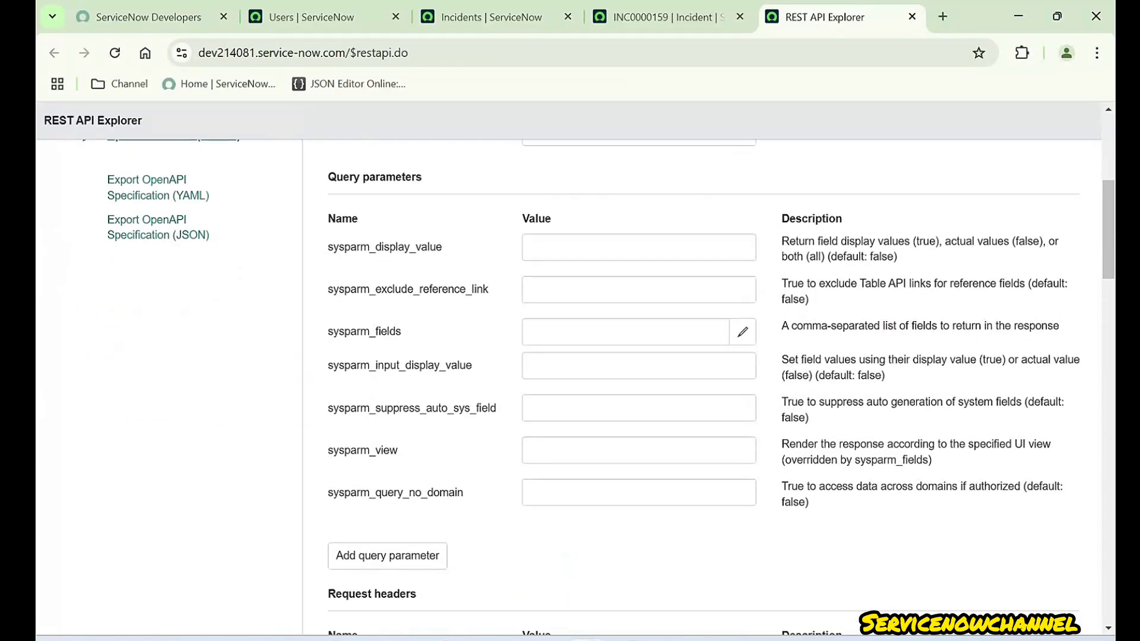
pyautogui.moveTo(327, 332); pyautogui.dragTo(401, 332)
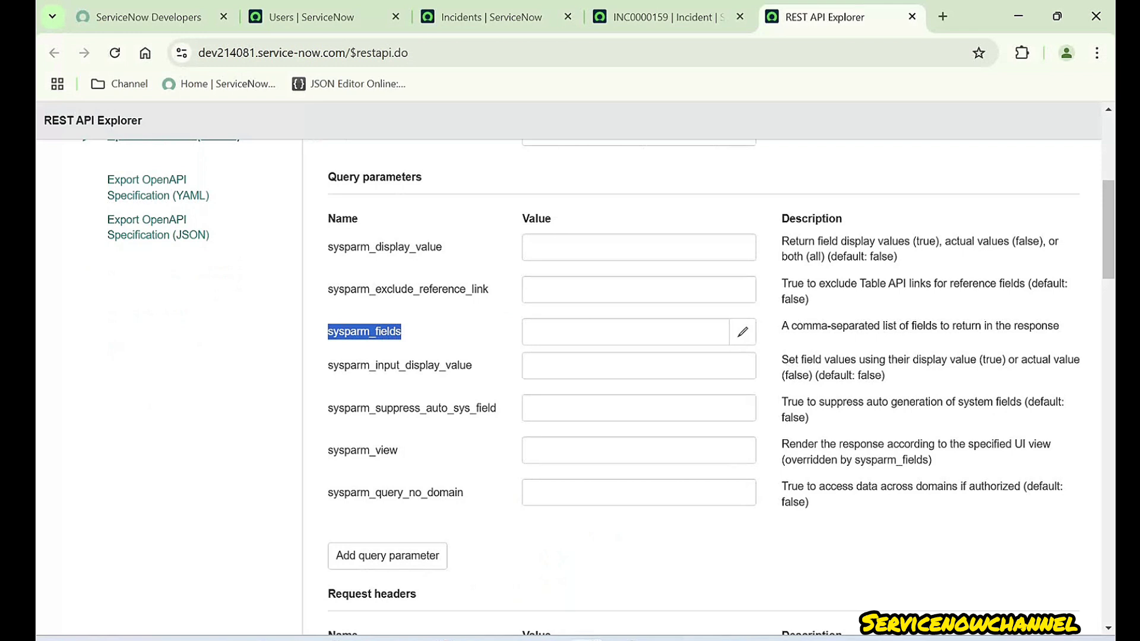
pyautogui.moveTo(781, 326); pyautogui.dragTo(1059, 326)
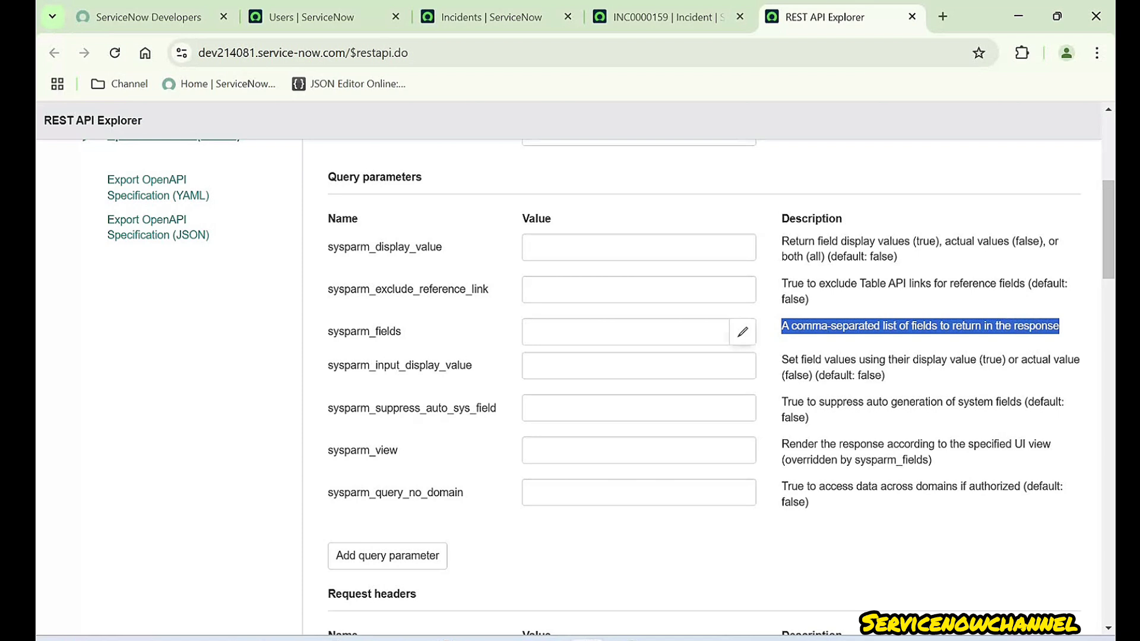
# - Fill sysparm_fields with Resolved by and Approval history, giving resolved_by,approval_history
pyautogui.click(742, 332)
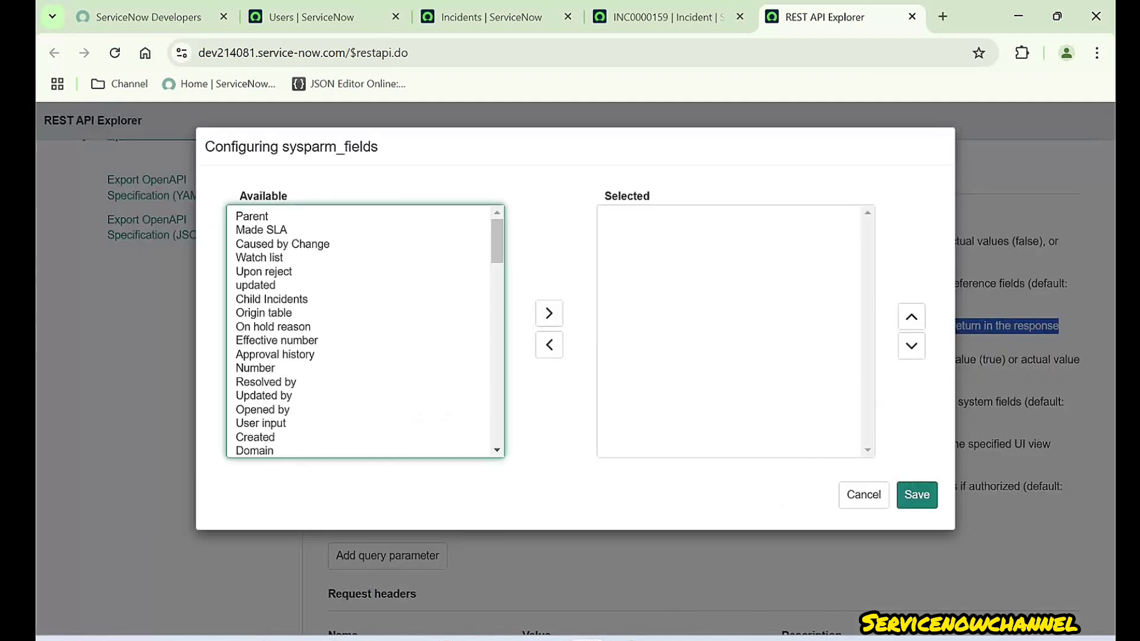
pyautogui.click(266, 382)
pyautogui.click(549, 313)
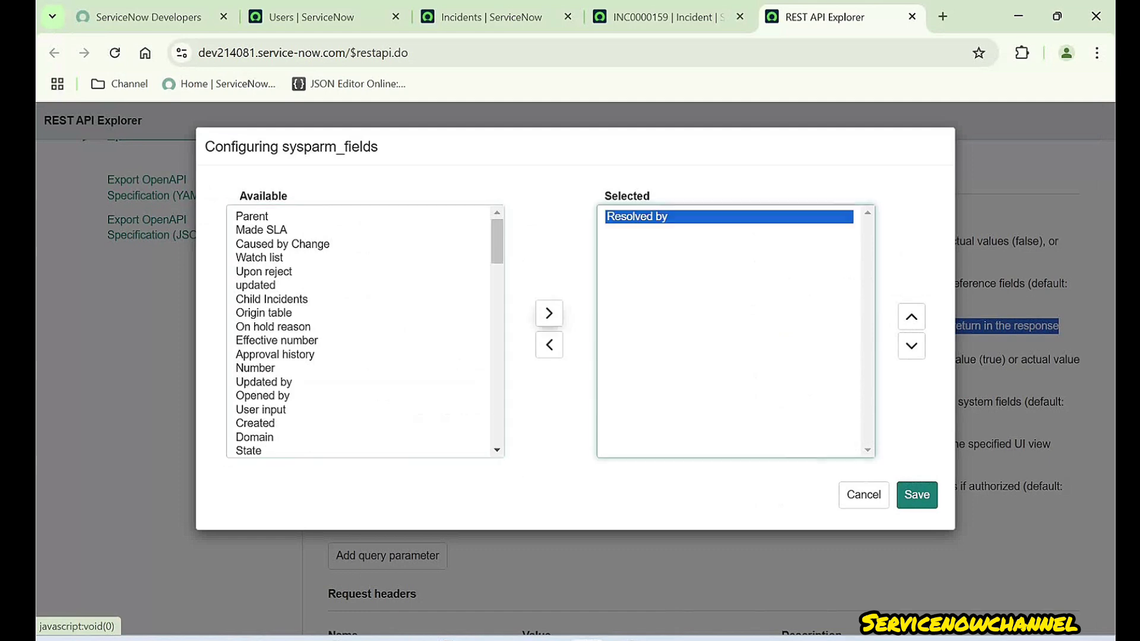
pyautogui.click(275, 354)
pyautogui.click(549, 313)
pyautogui.click(917, 494)
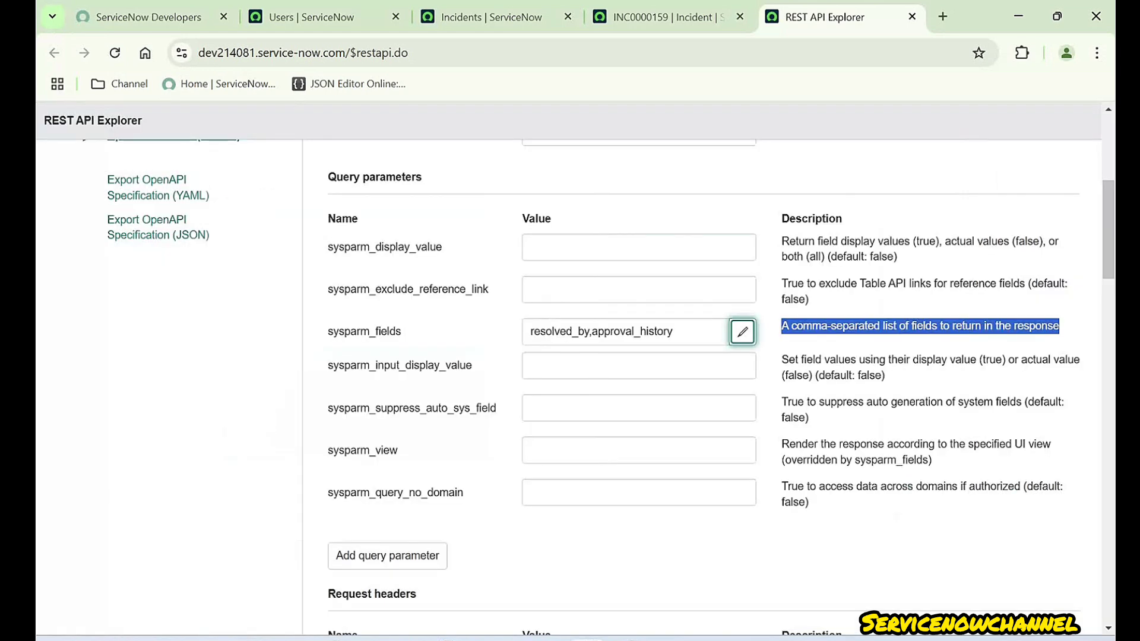
pyautogui.tripleClick(600, 332)
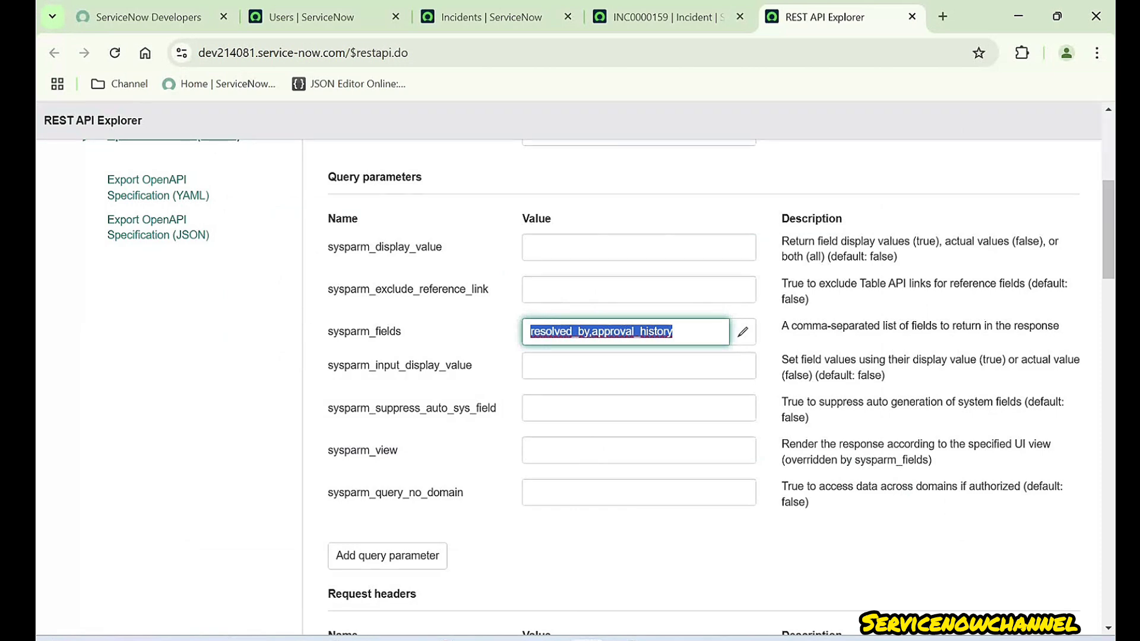
# - Copy the sysparm_fields name and paste it as a new Postman query parameter key
pyautogui.click(552, 640)
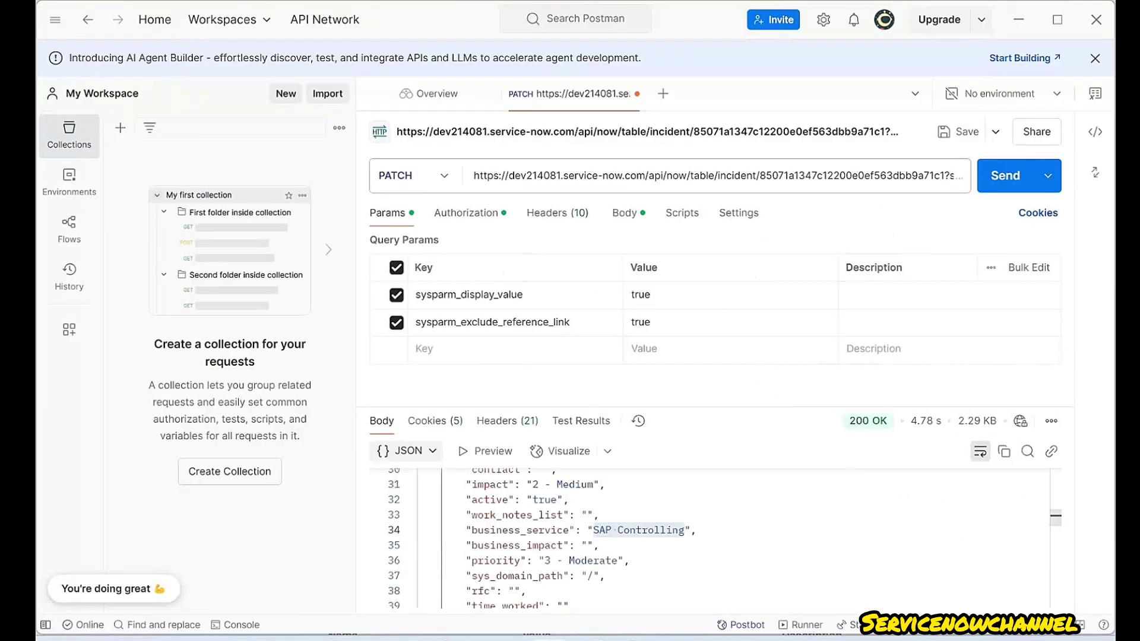
pyautogui.click(586, 640)
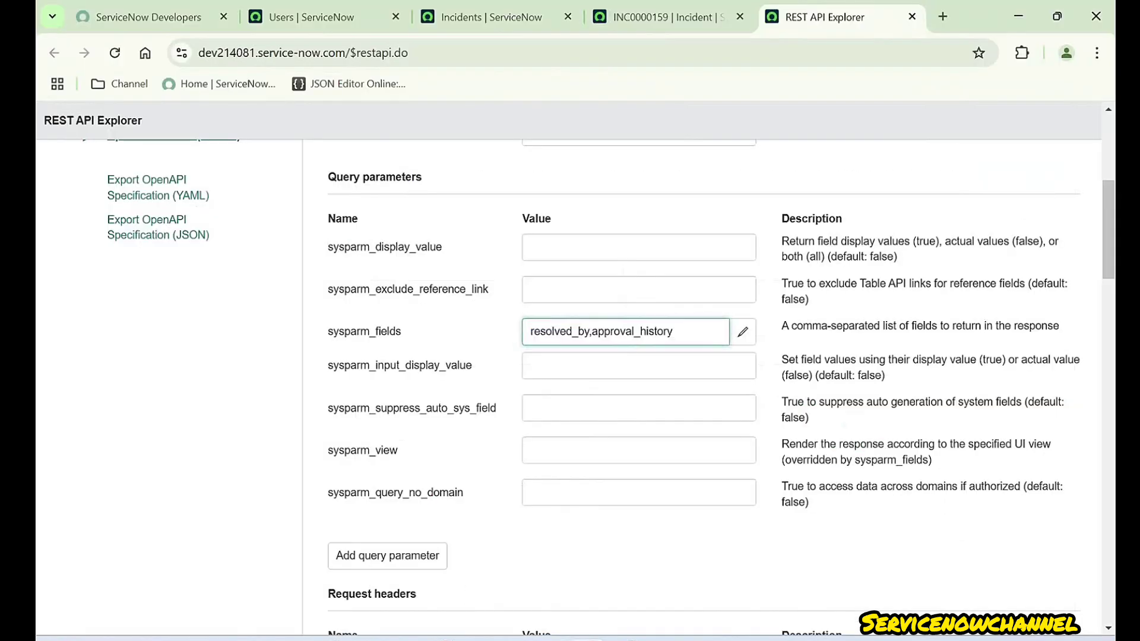
pyautogui.moveTo(402, 332); pyautogui.dragTo(328, 332)
pyautogui.hotkey('ctrl', 'c')
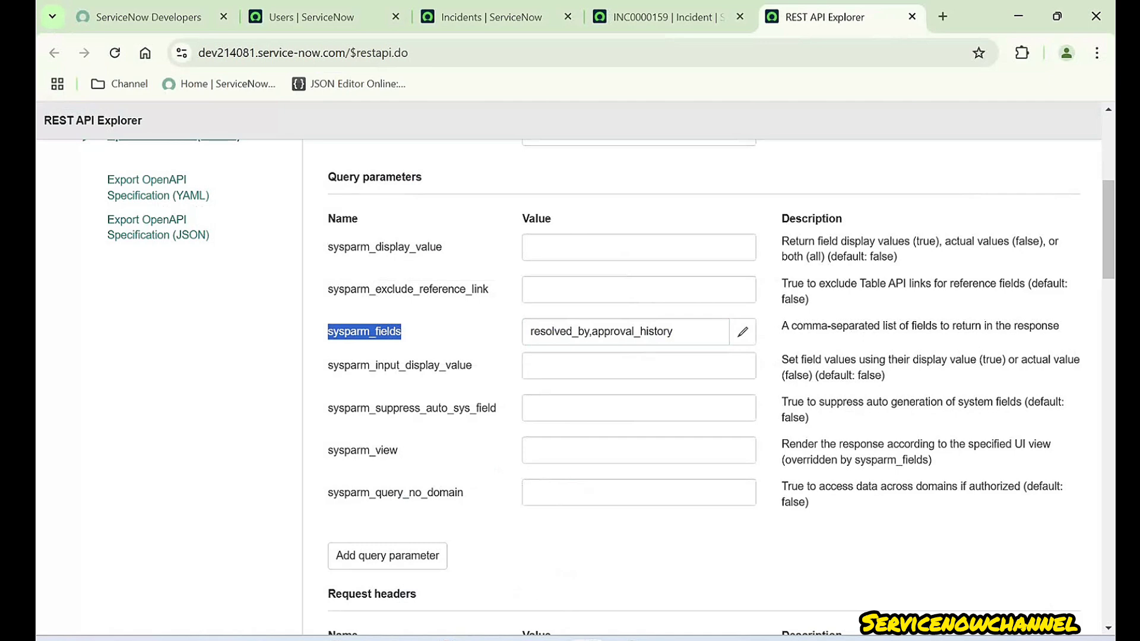
pyautogui.click(553, 640)
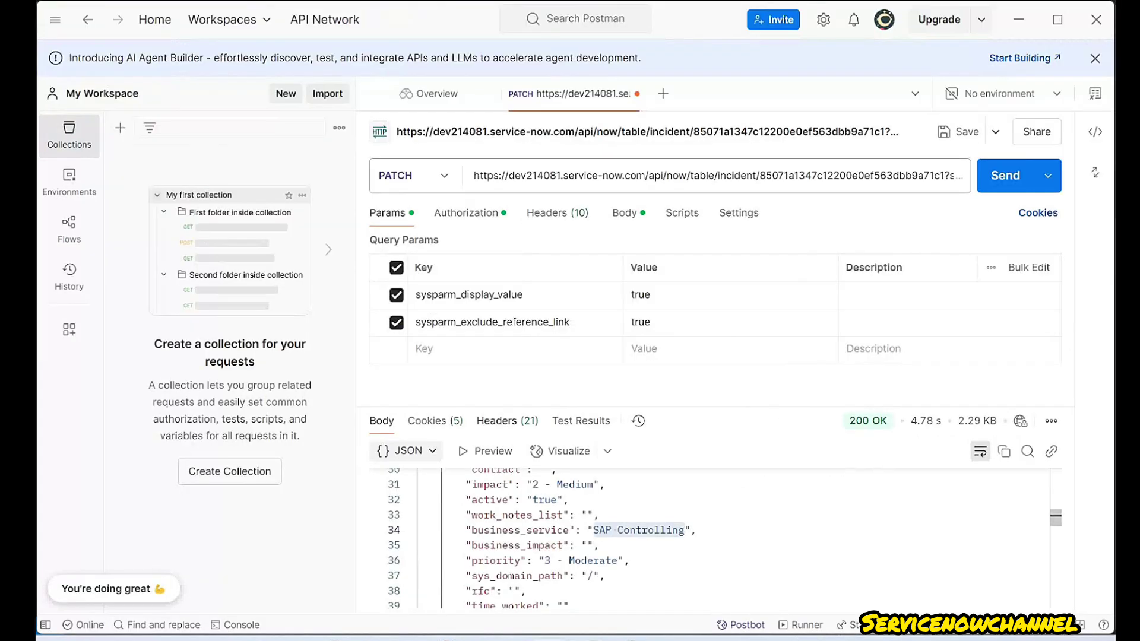
pyautogui.click(451, 349)
pyautogui.hotkey('ctrl', 'v')
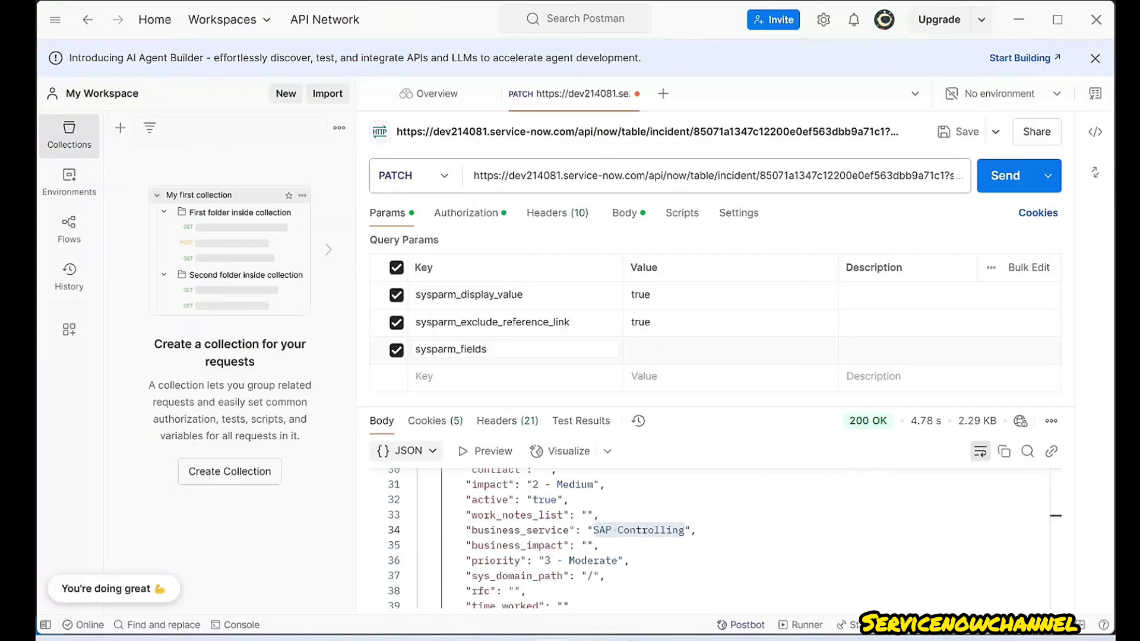
pyautogui.click(700, 350)
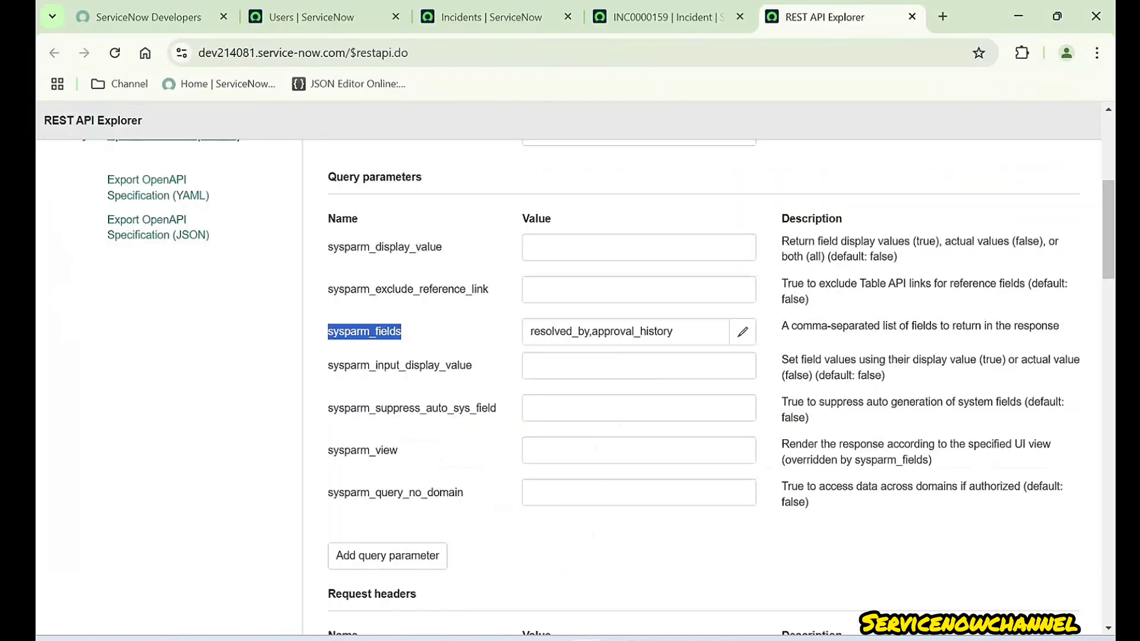
# - Reopen the sysparm_fields picker and add Caller to the selected fields
pyautogui.click(672, 331)
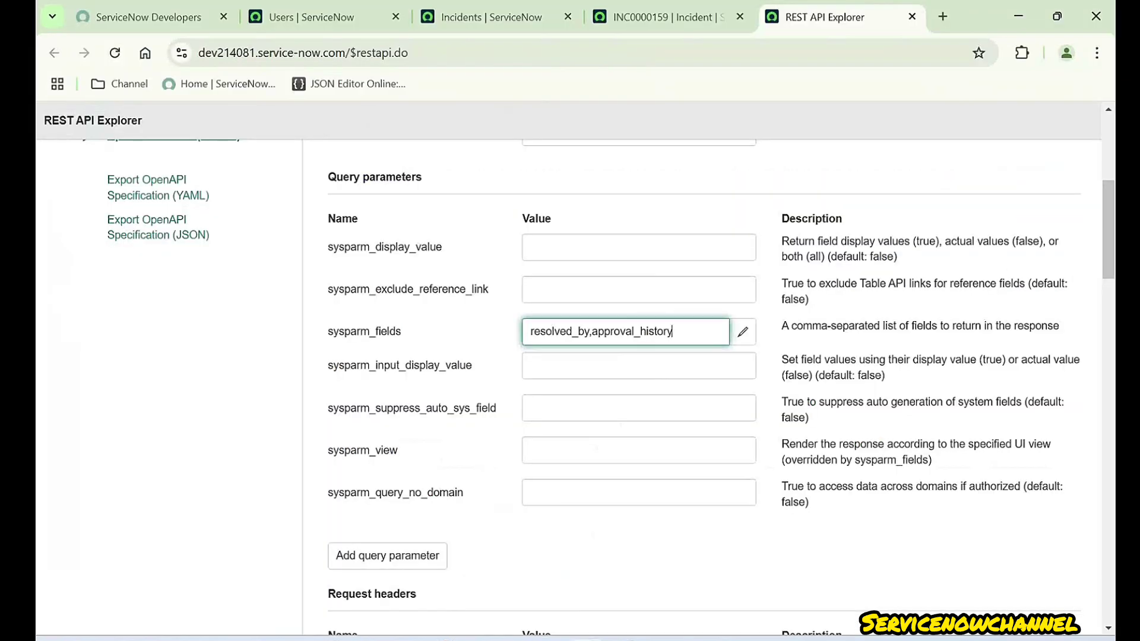
pyautogui.click(741, 331)
pyautogui.click(255, 286)
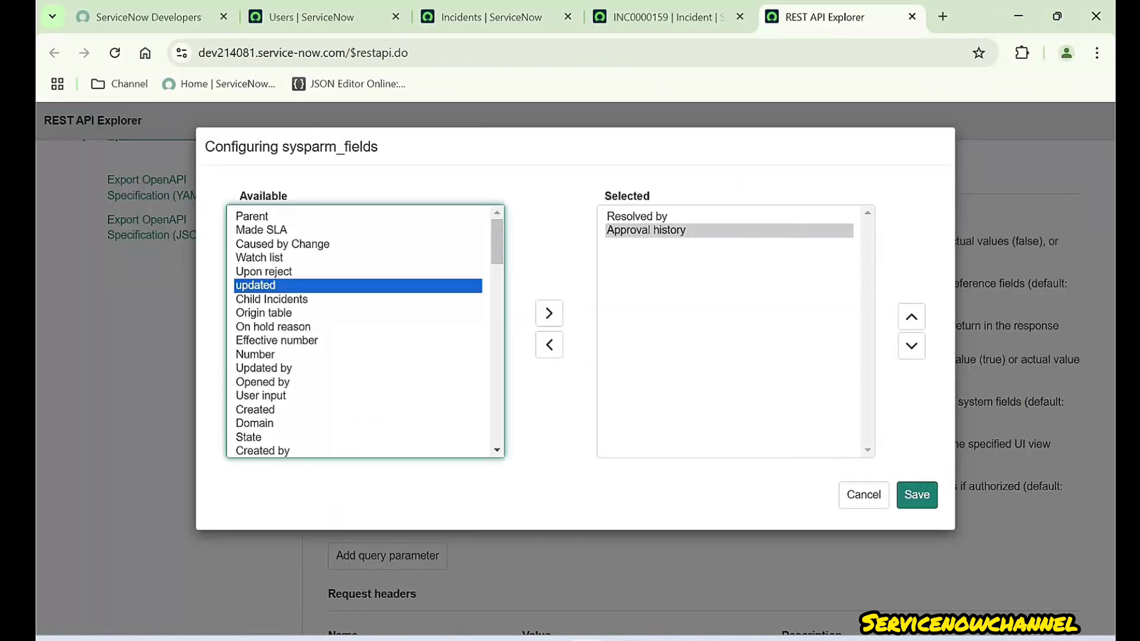
pyautogui.click(249, 437)
pyautogui.press('Down')
pyautogui.press('Down')
pyautogui.press('Down')
pyautogui.press('Down')
pyautogui.press('Down')
pyautogui.press('Down')
pyautogui.press('Down')
pyautogui.press('Down')
pyautogui.press('Down')
pyautogui.press('Down')
pyautogui.press('Down')
pyautogui.press('Down')
pyautogui.press('Down')
pyautogui.press('Down')
pyautogui.press('Down')
pyautogui.press('Down')
pyautogui.press('Down')
pyautogui.press('Down')
pyautogui.press('Down')
pyautogui.press('Down')
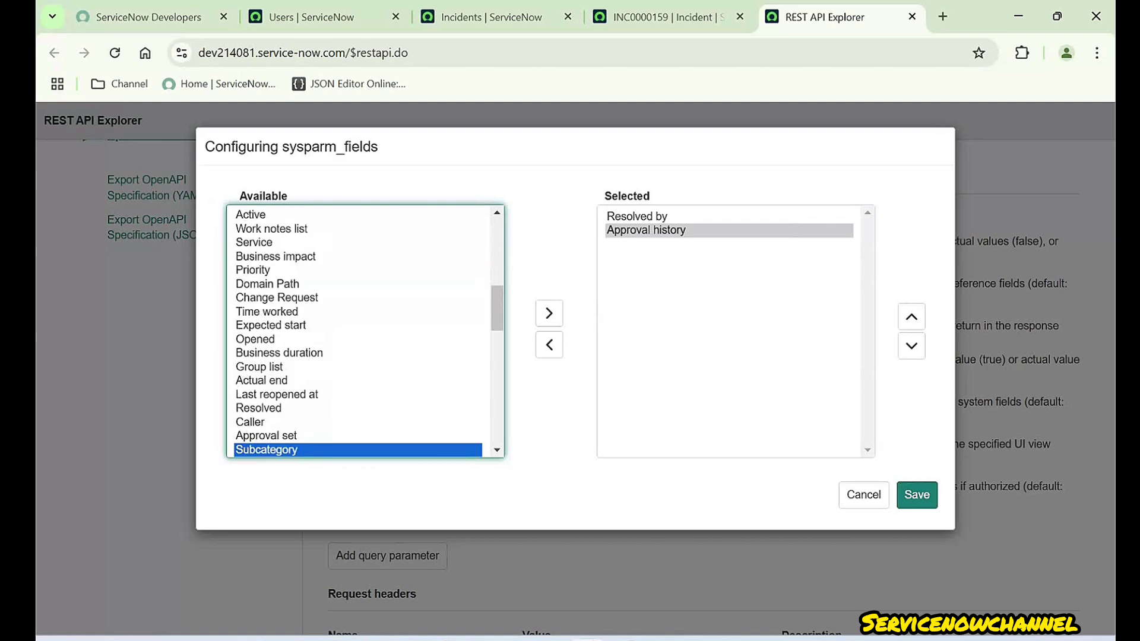
pyautogui.press('Up')
pyautogui.press('Up')
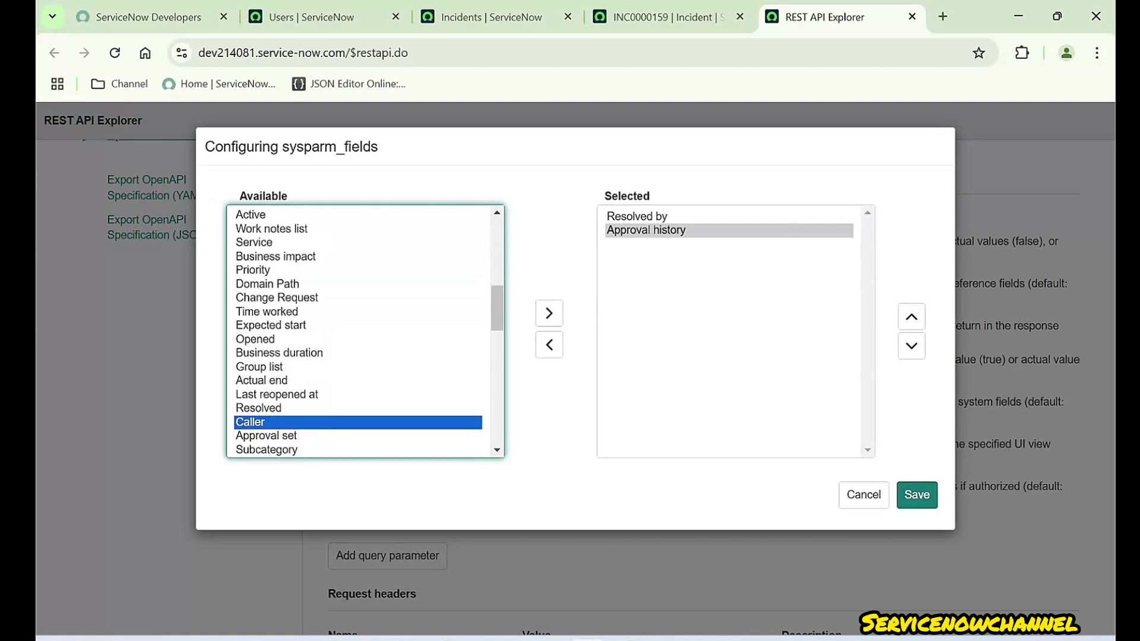
pyautogui.click(549, 313)
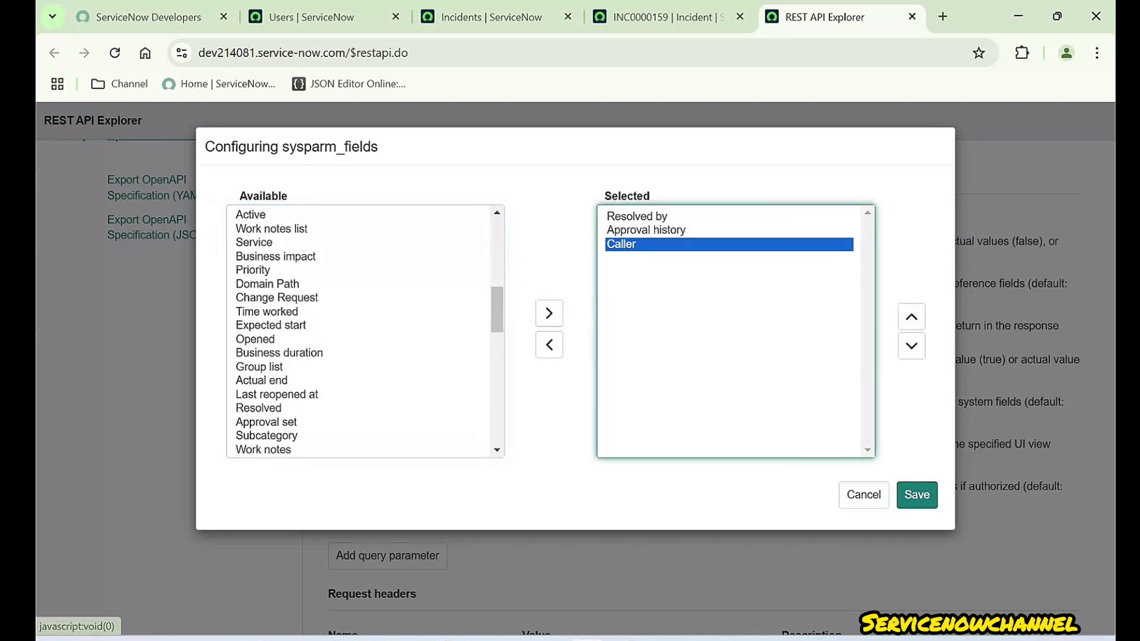
# - Add Service to sysparm_fields, save the list, and select the resulting value
pyautogui.scroll(-4, 359, 334)
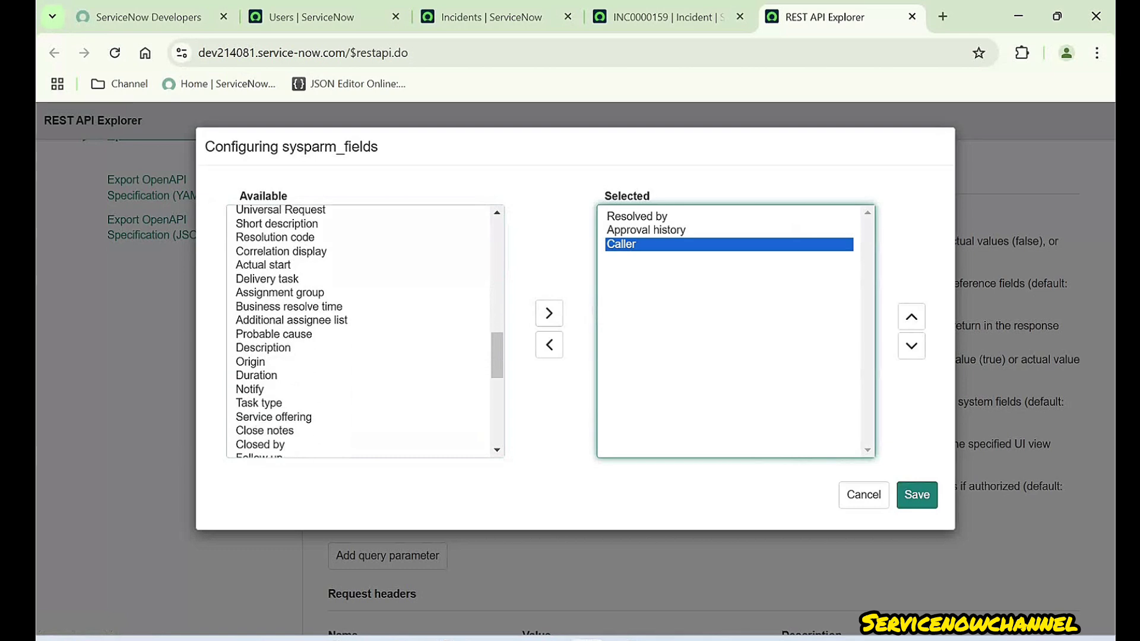
pyautogui.click(274, 335)
pyautogui.press('s')
pyautogui.press('s')
pyautogui.press('s')
pyautogui.press('s')
pyautogui.press('s')
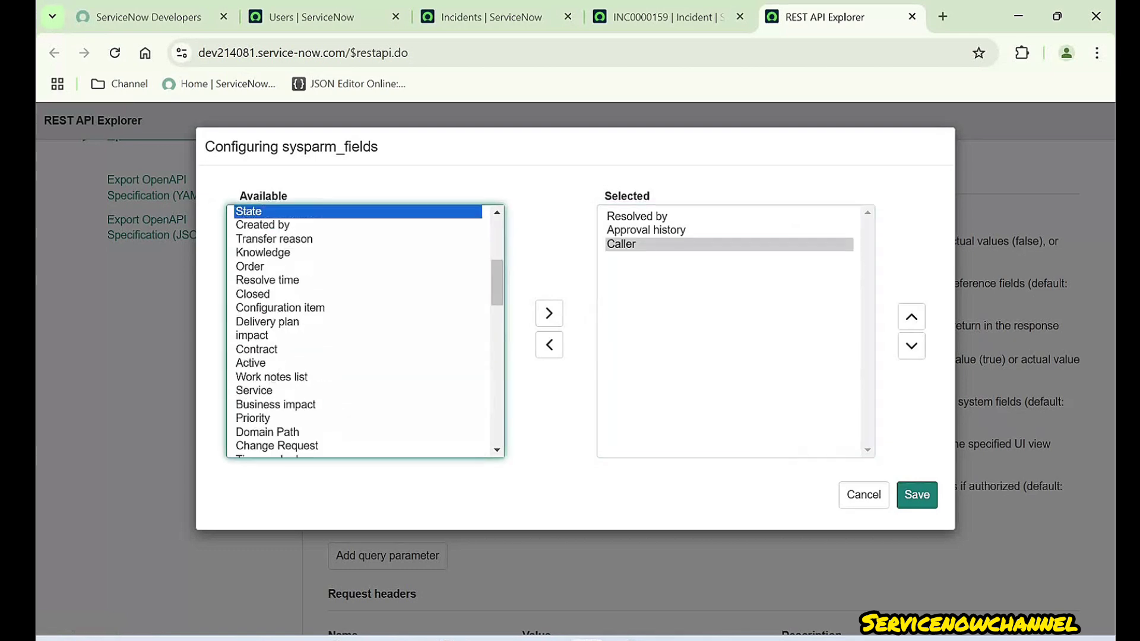
pyautogui.click(549, 313)
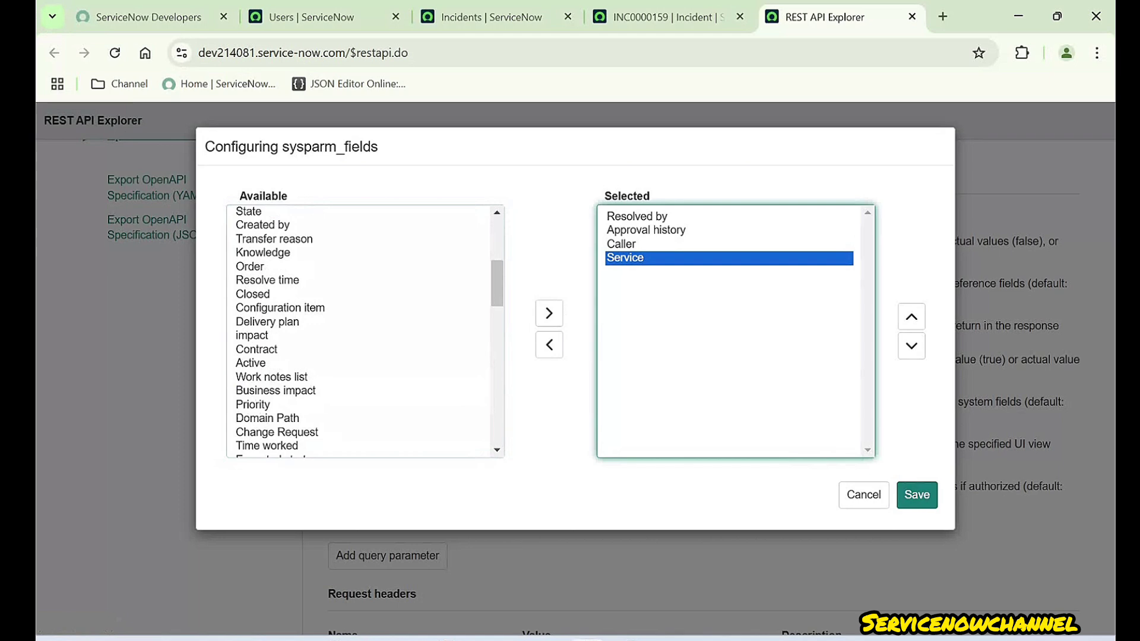
pyautogui.click(916, 495)
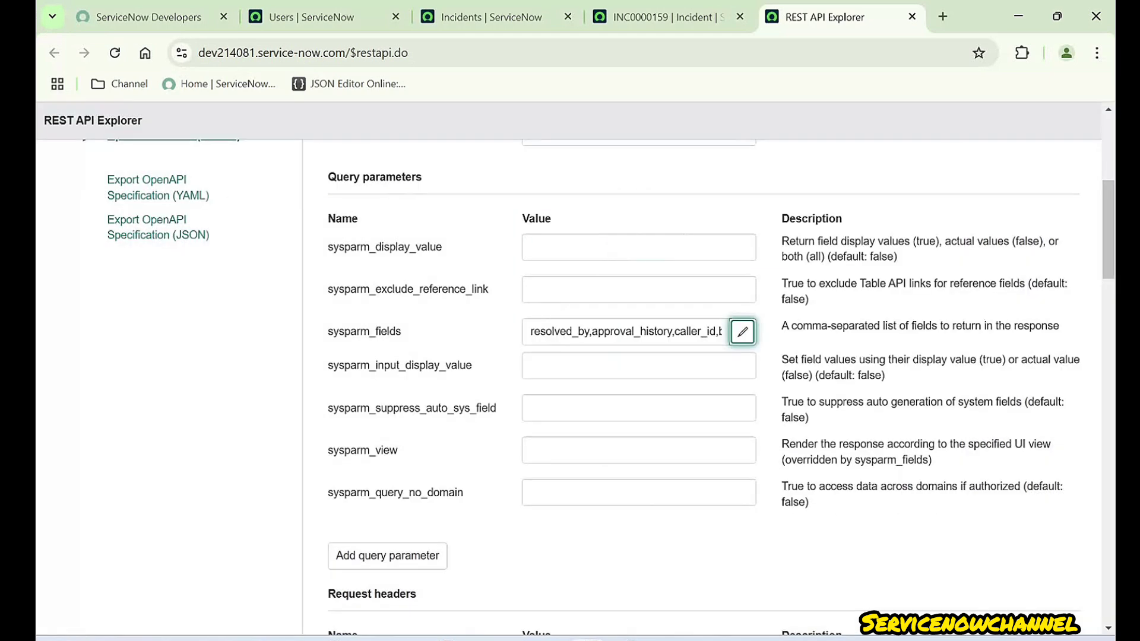
pyautogui.tripleClick(672, 332)
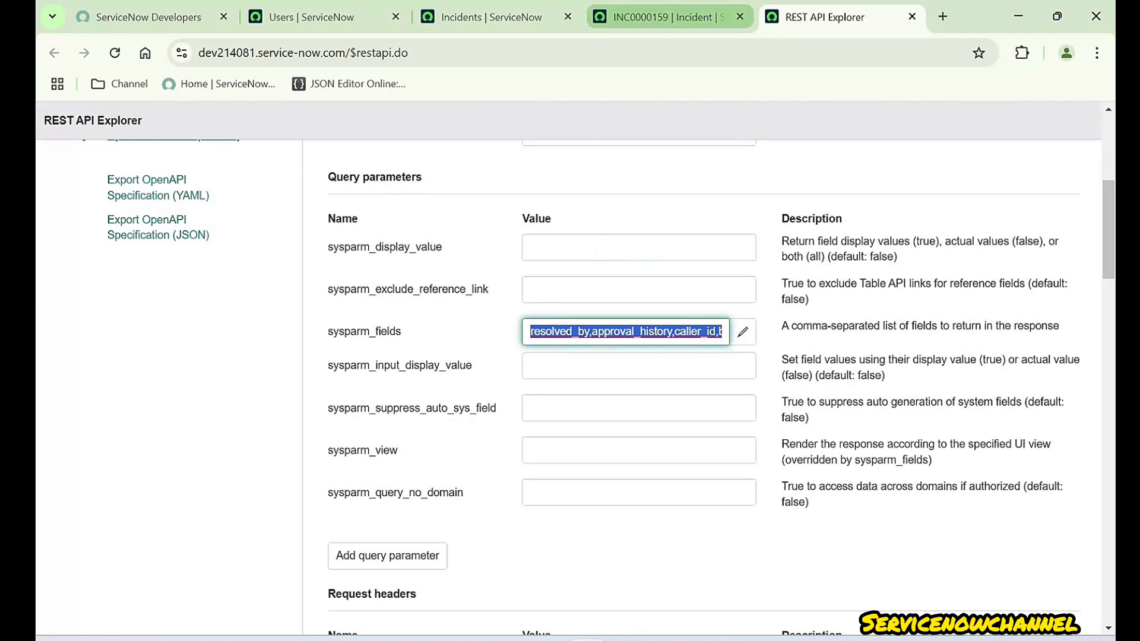
# - Set sysparm_fields to resolved_by,approval_history,caller_id,business_service and resend the PATCH request
pyautogui.hotkey('alt', 'Tab')
pyautogui.scroll(-5, 709, 539)
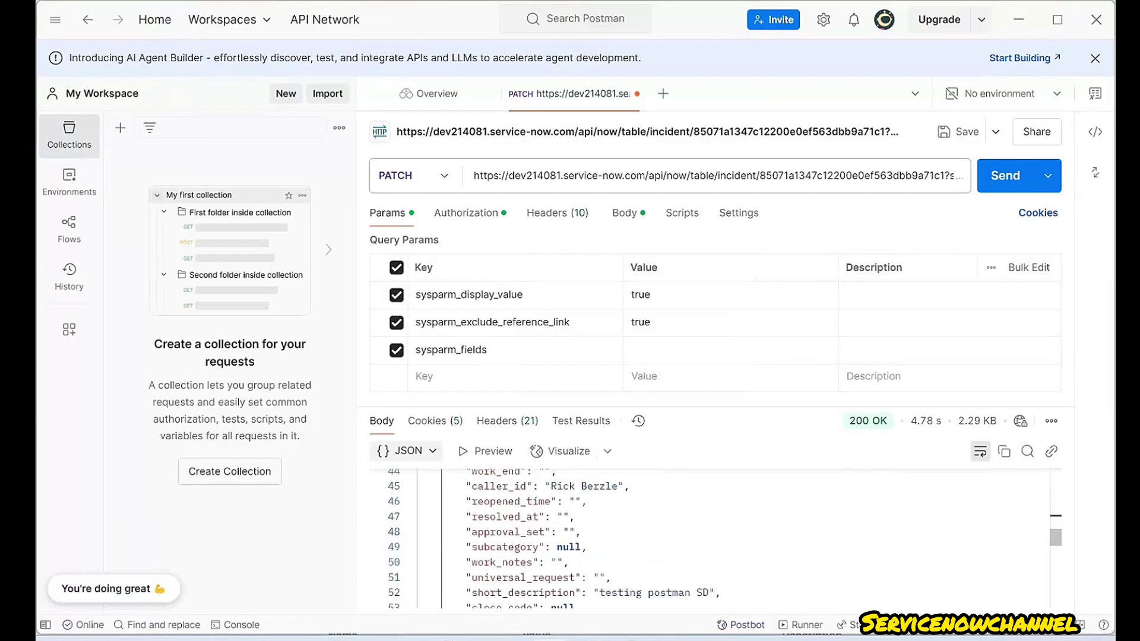
pyautogui.scroll(13, 709, 539)
pyautogui.moveTo(496, 518); pyautogui.dragTo(604, 564)
pyautogui.click(607, 549)
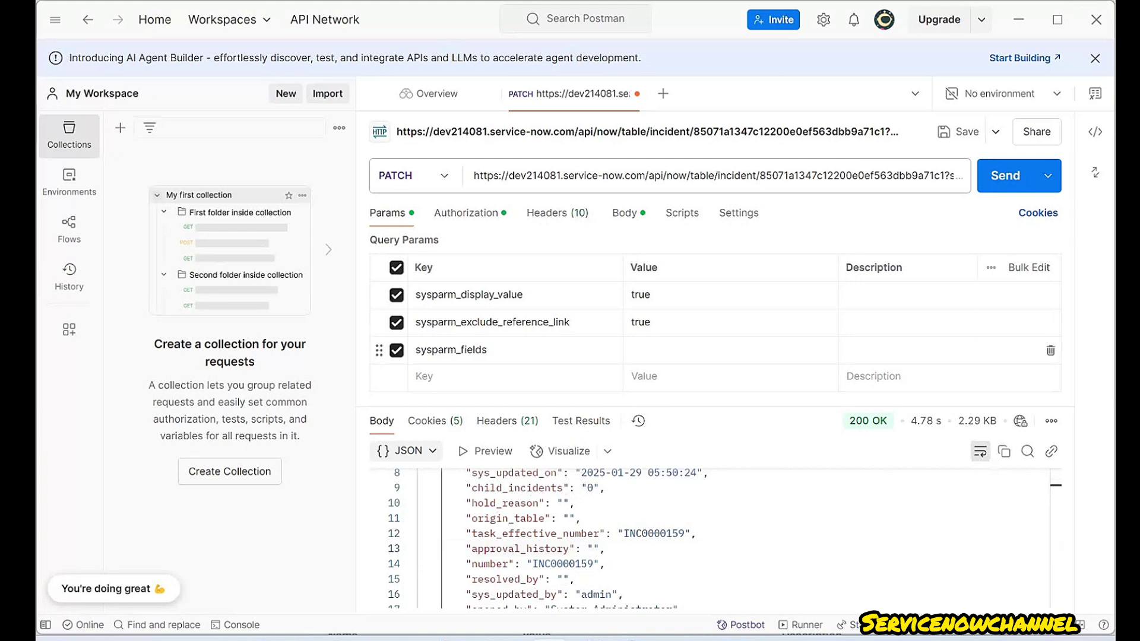
pyautogui.click(689, 350)
pyautogui.write('resolved_by,approval_history,caller_id,business_service')
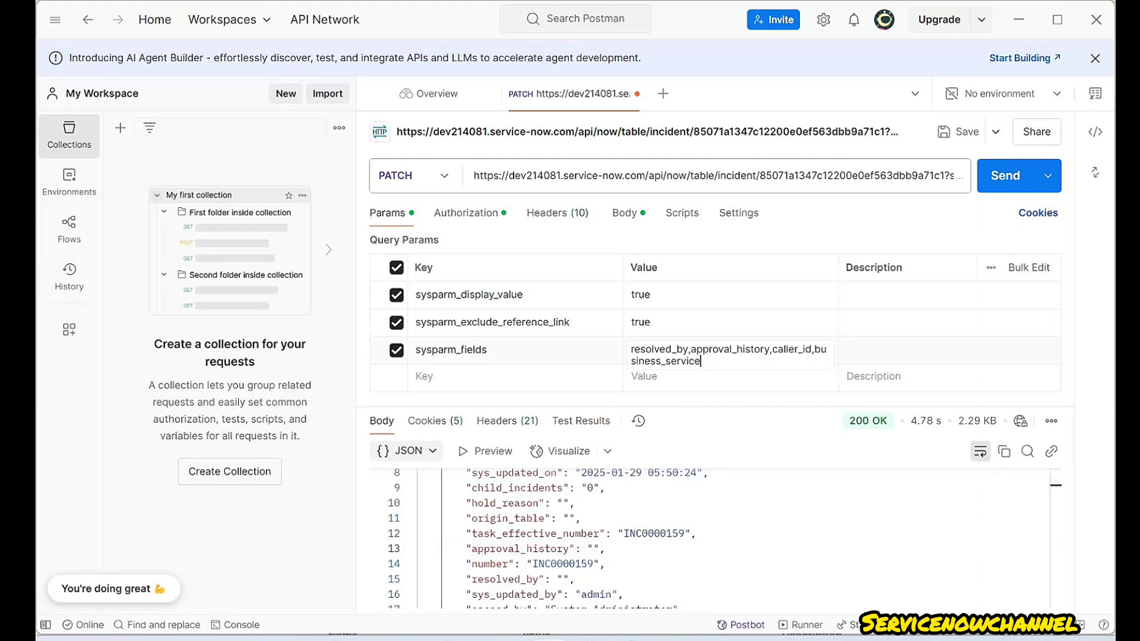
pyautogui.click(474, 376)
pyautogui.click(1005, 175)
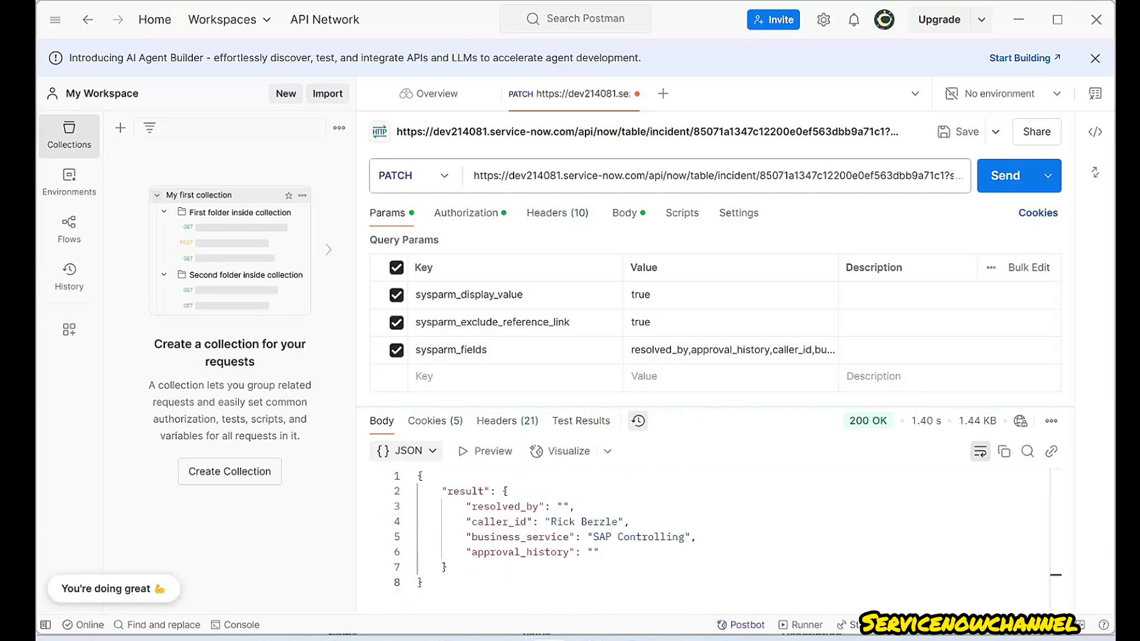
# - Highlight the four returned fields, noting the empty approval_history value
pyautogui.moveTo(600, 552); pyautogui.dragTo(466, 506)
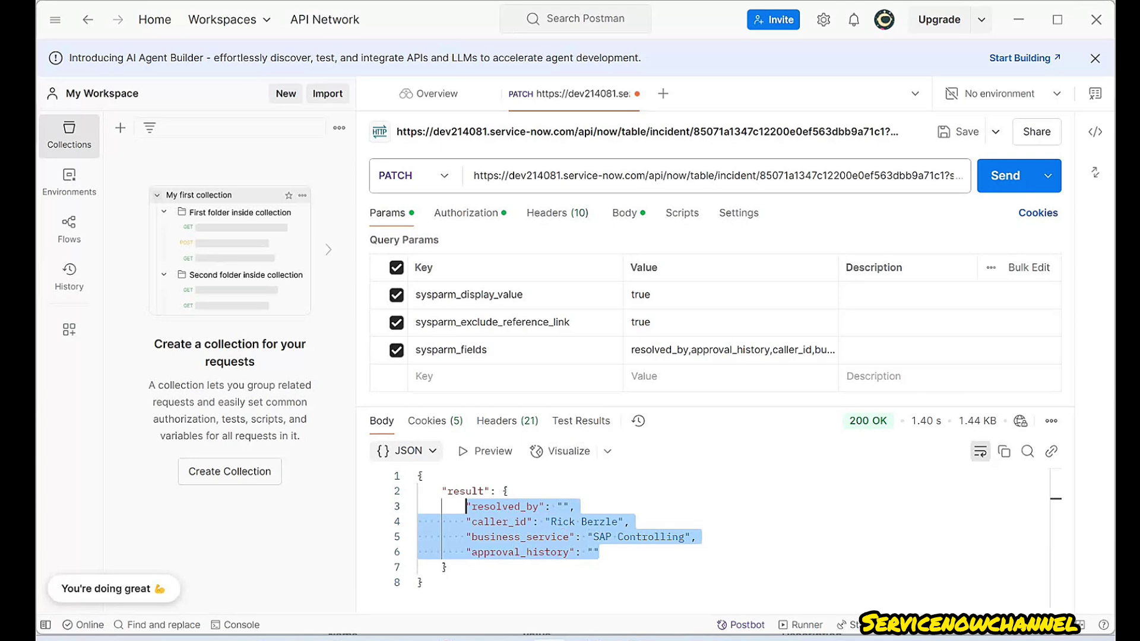
pyautogui.click(569, 322)
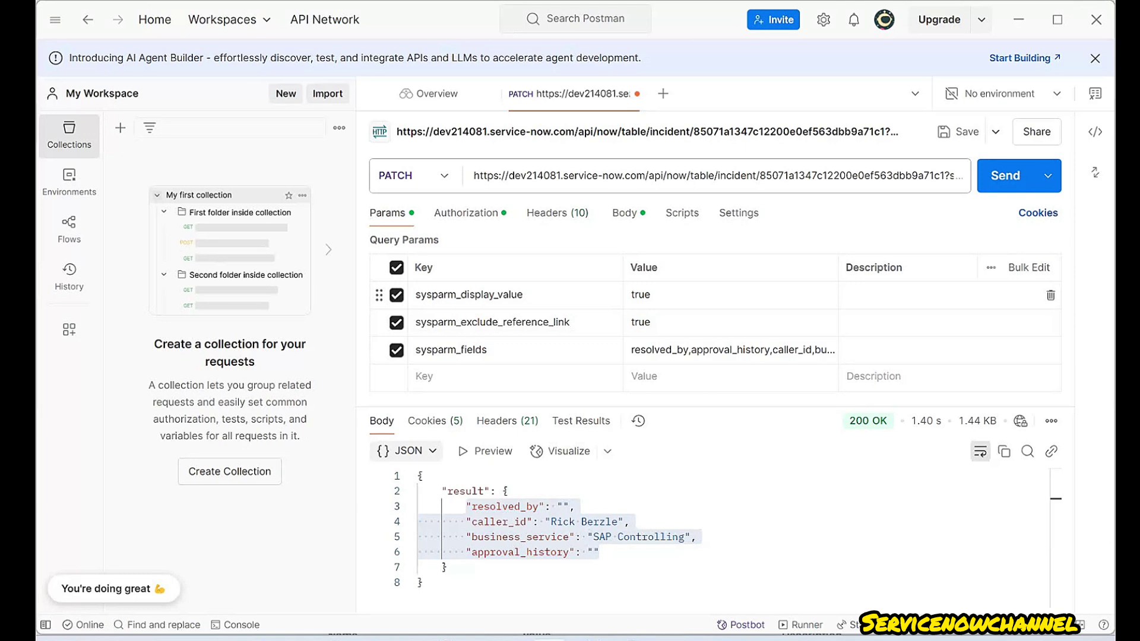
pyautogui.click(523, 294)
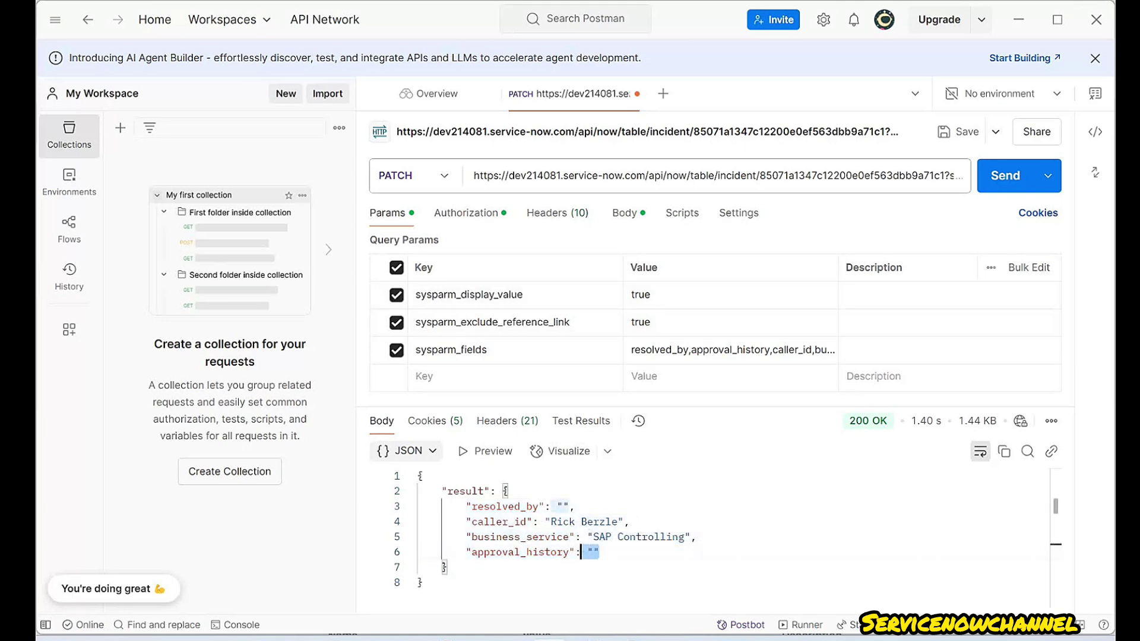
pyautogui.moveTo(598, 552); pyautogui.dragTo(448, 506)
pyautogui.click(593, 521)
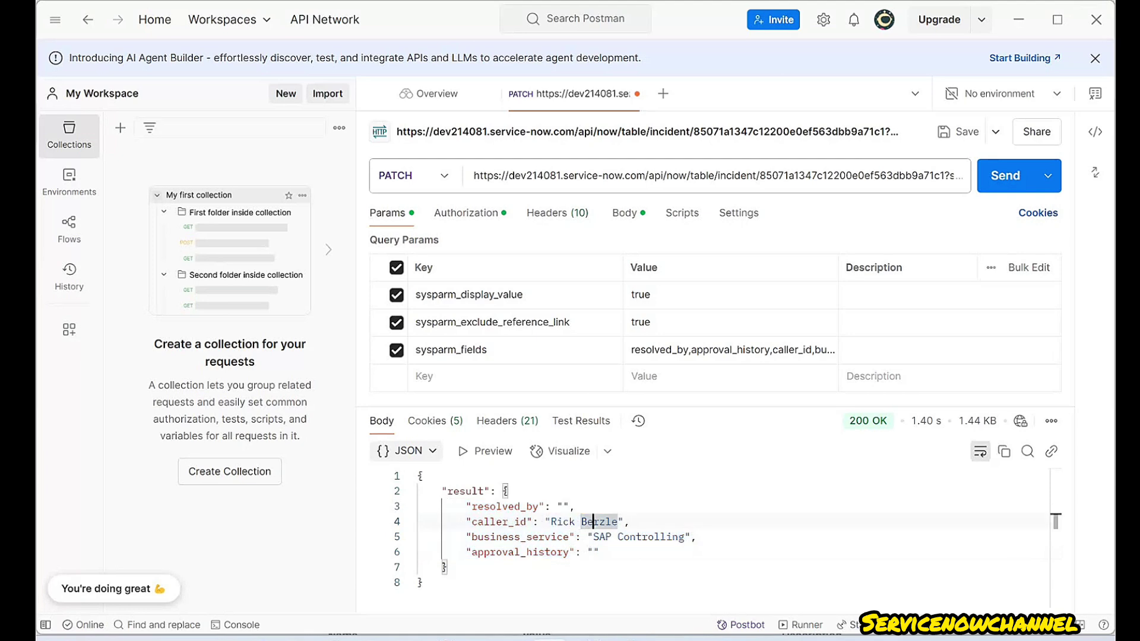